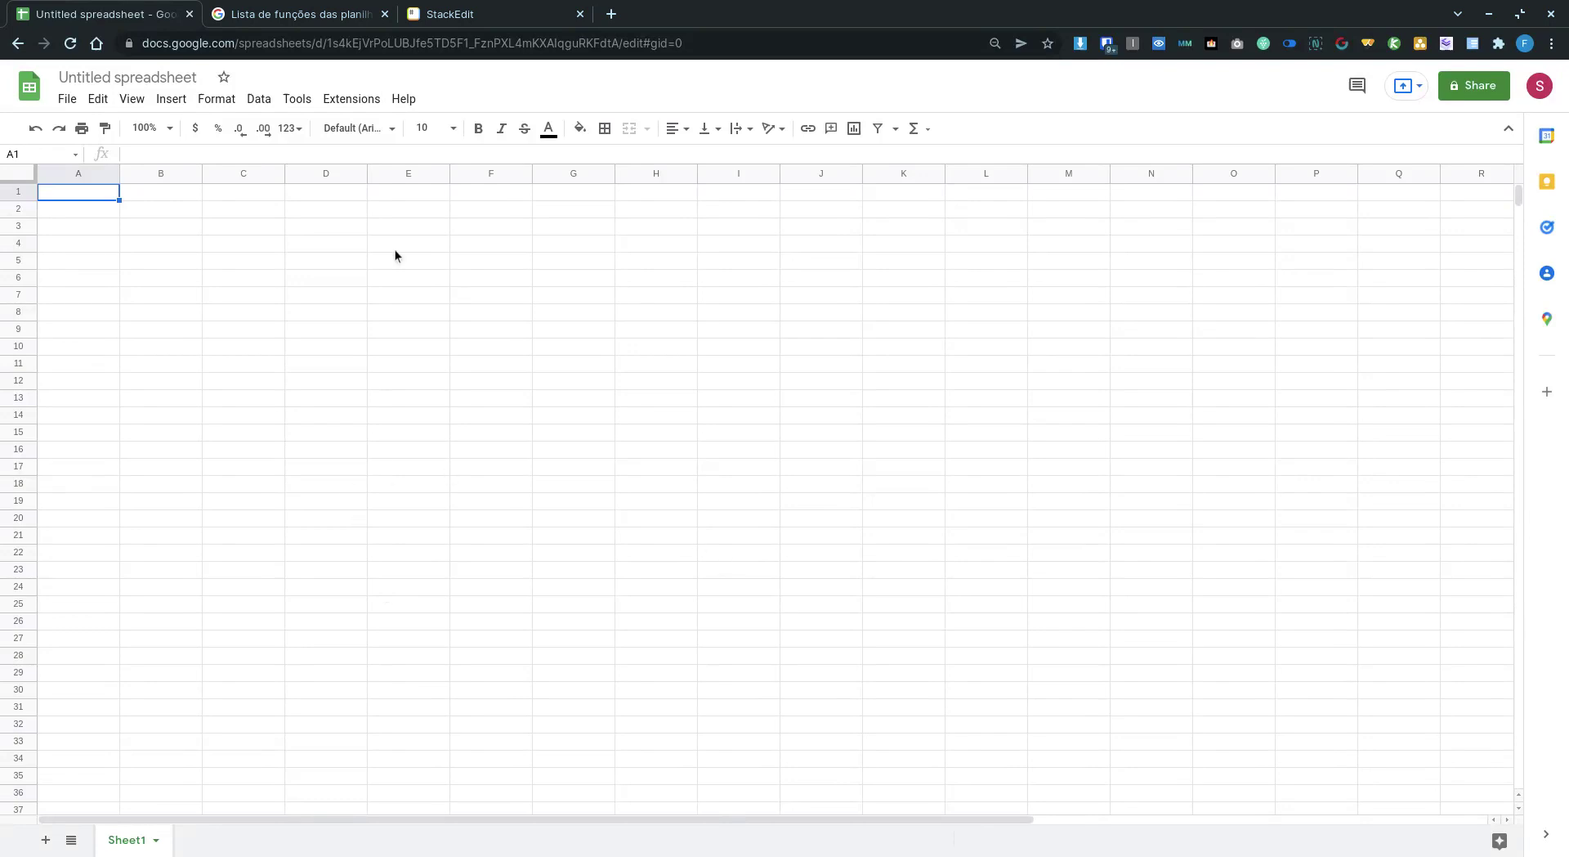
Rename the spreadsheet as Hockey Site for SS.
click(137, 80)
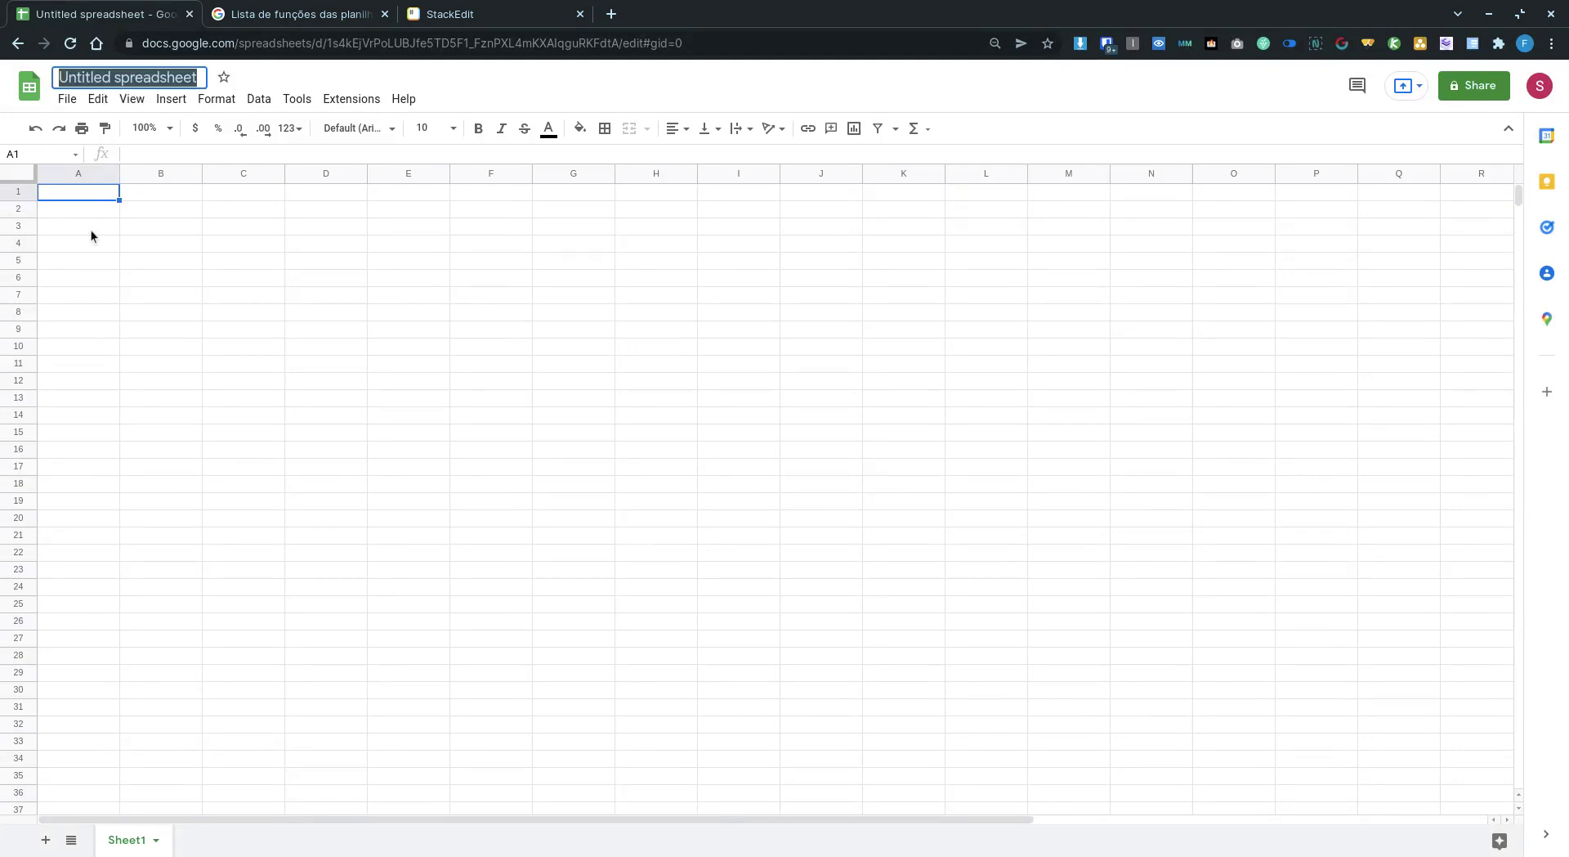
text(Hock)
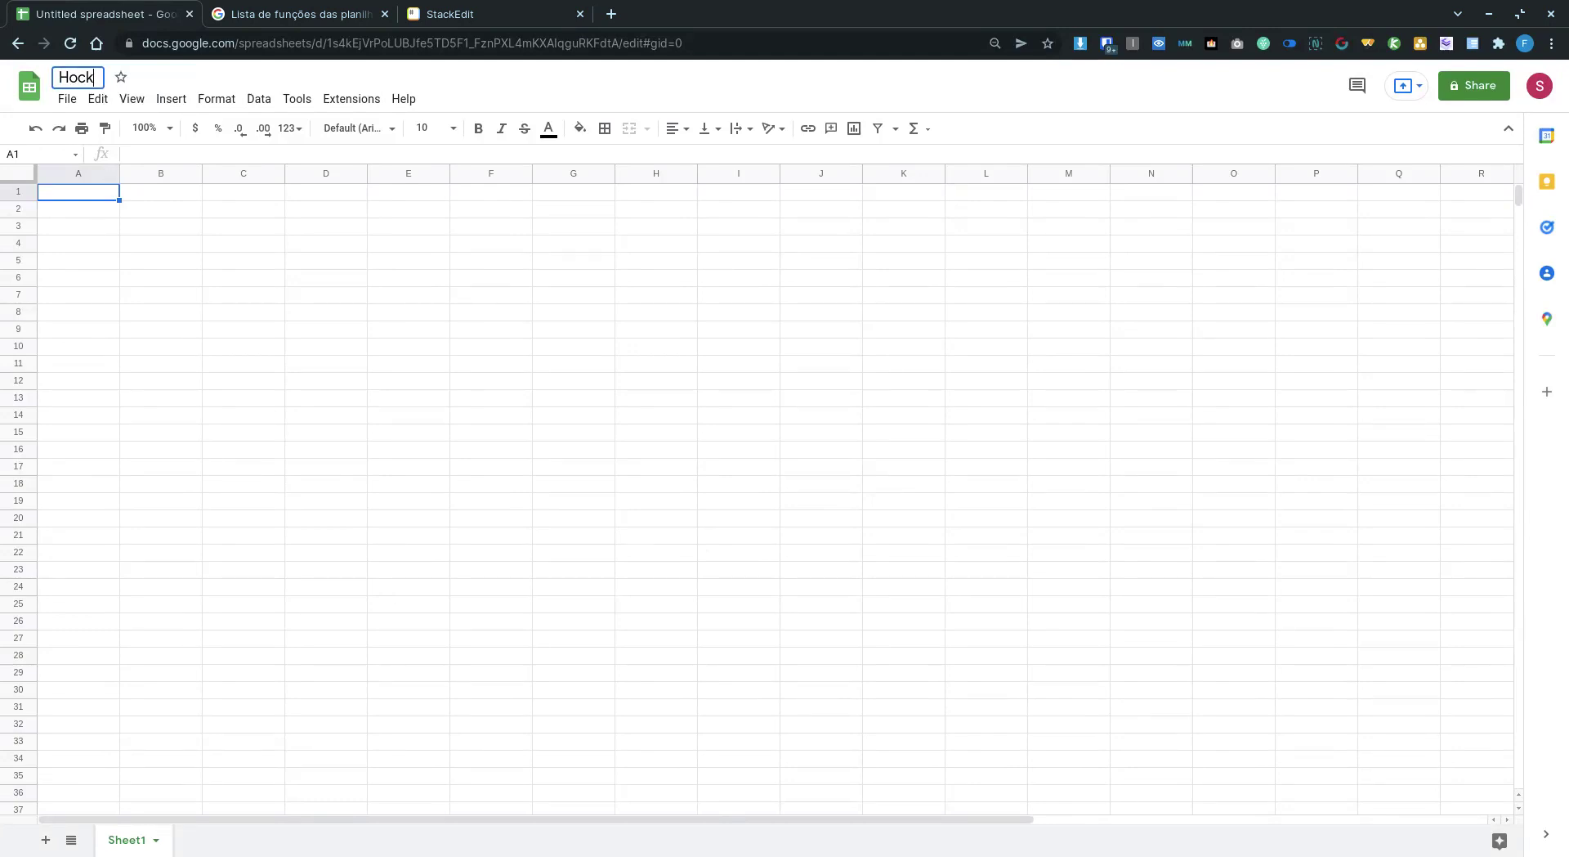
text(ey Site for SS)
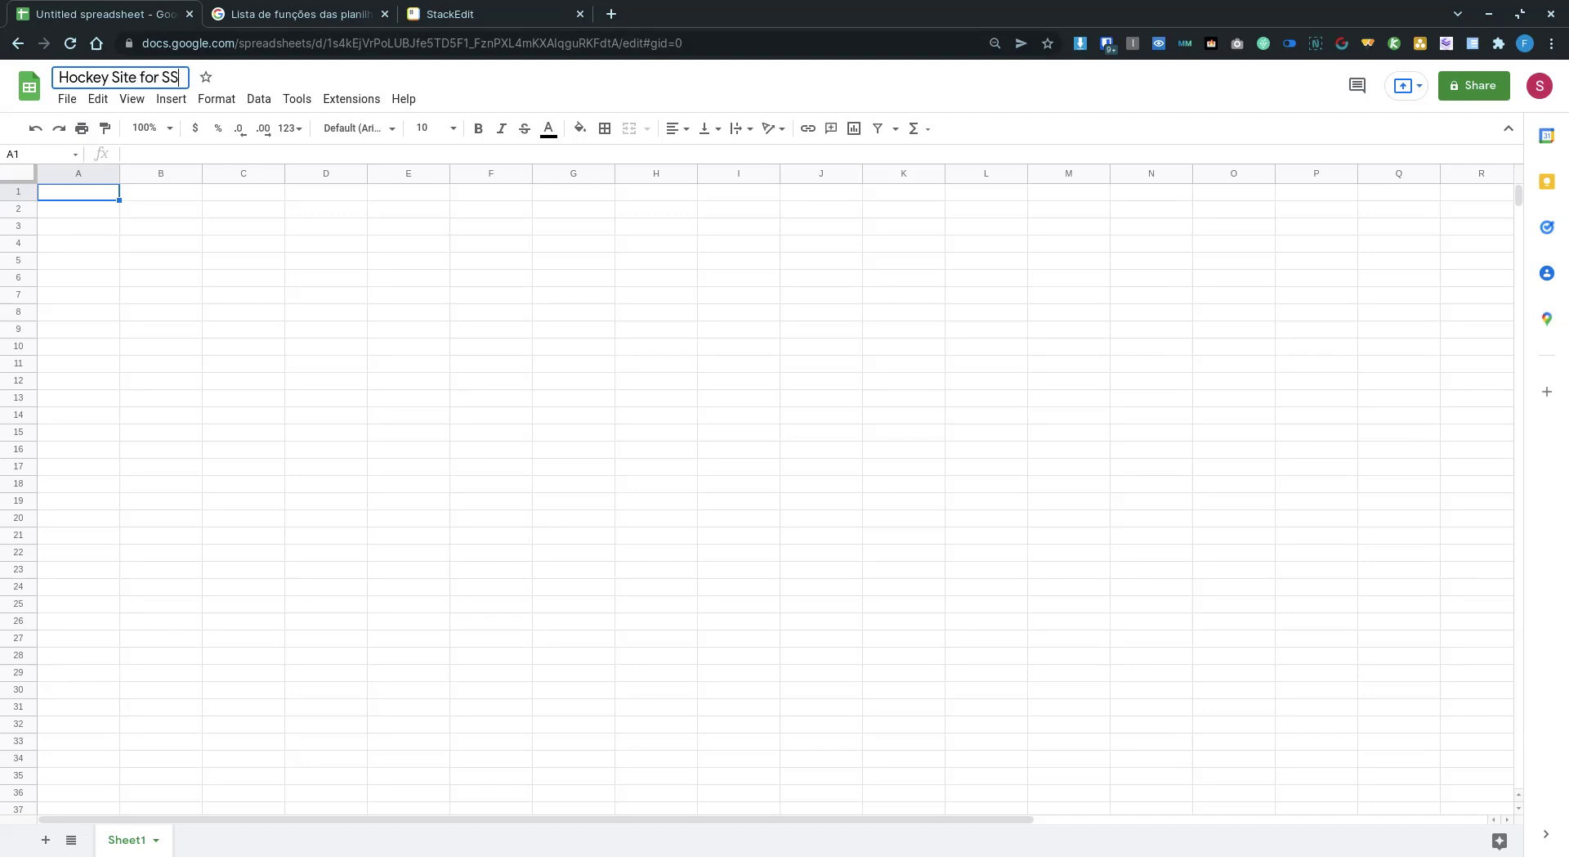
key(Return)
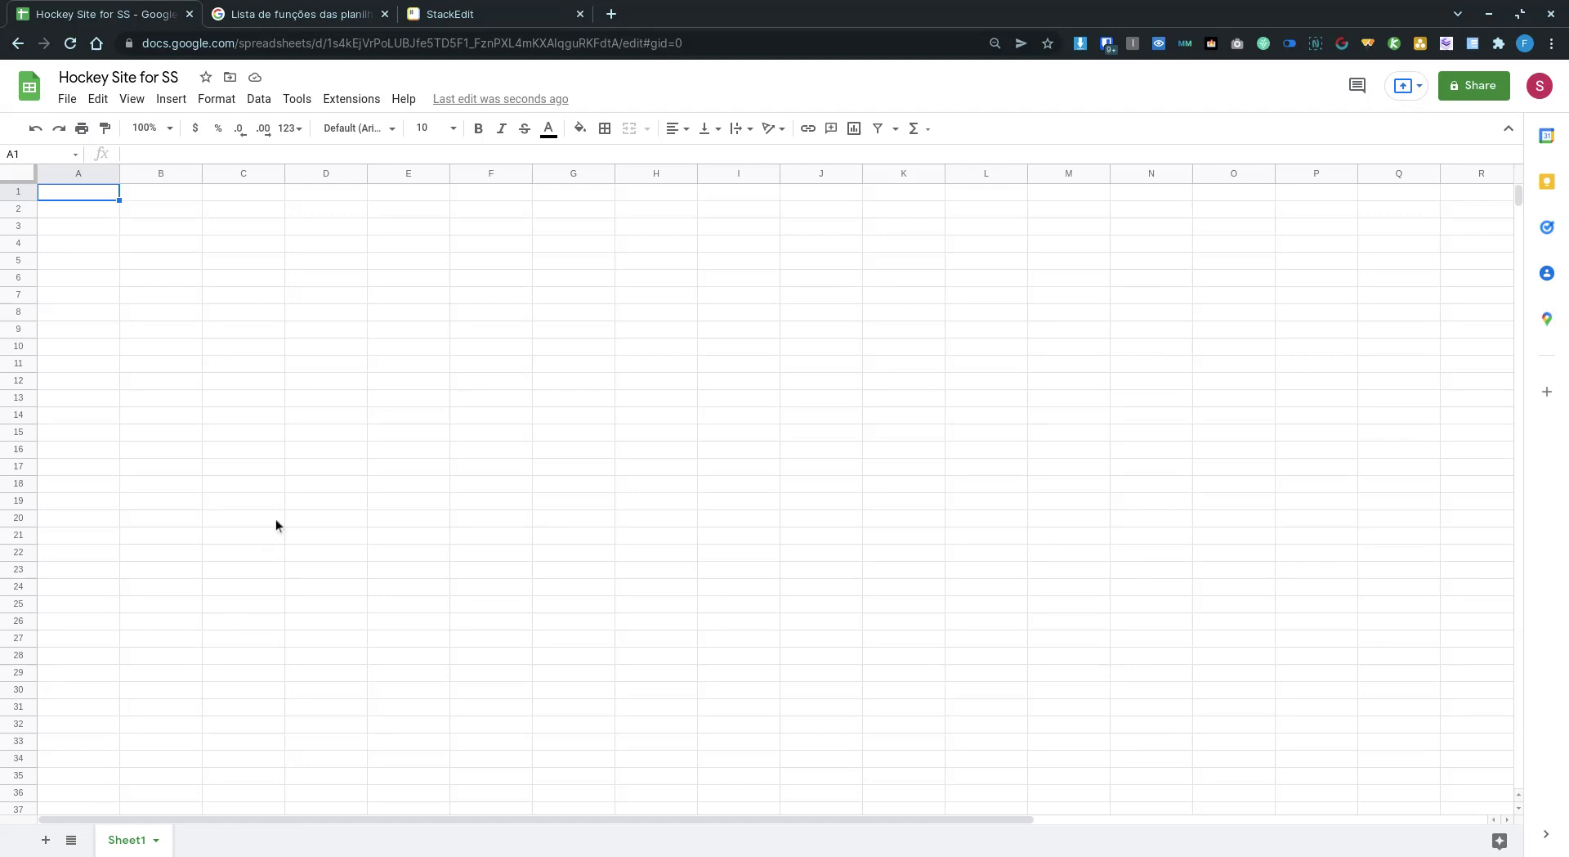
Add a second sheet and name it Data, leaving its cell A1 empty.
click(47, 839)
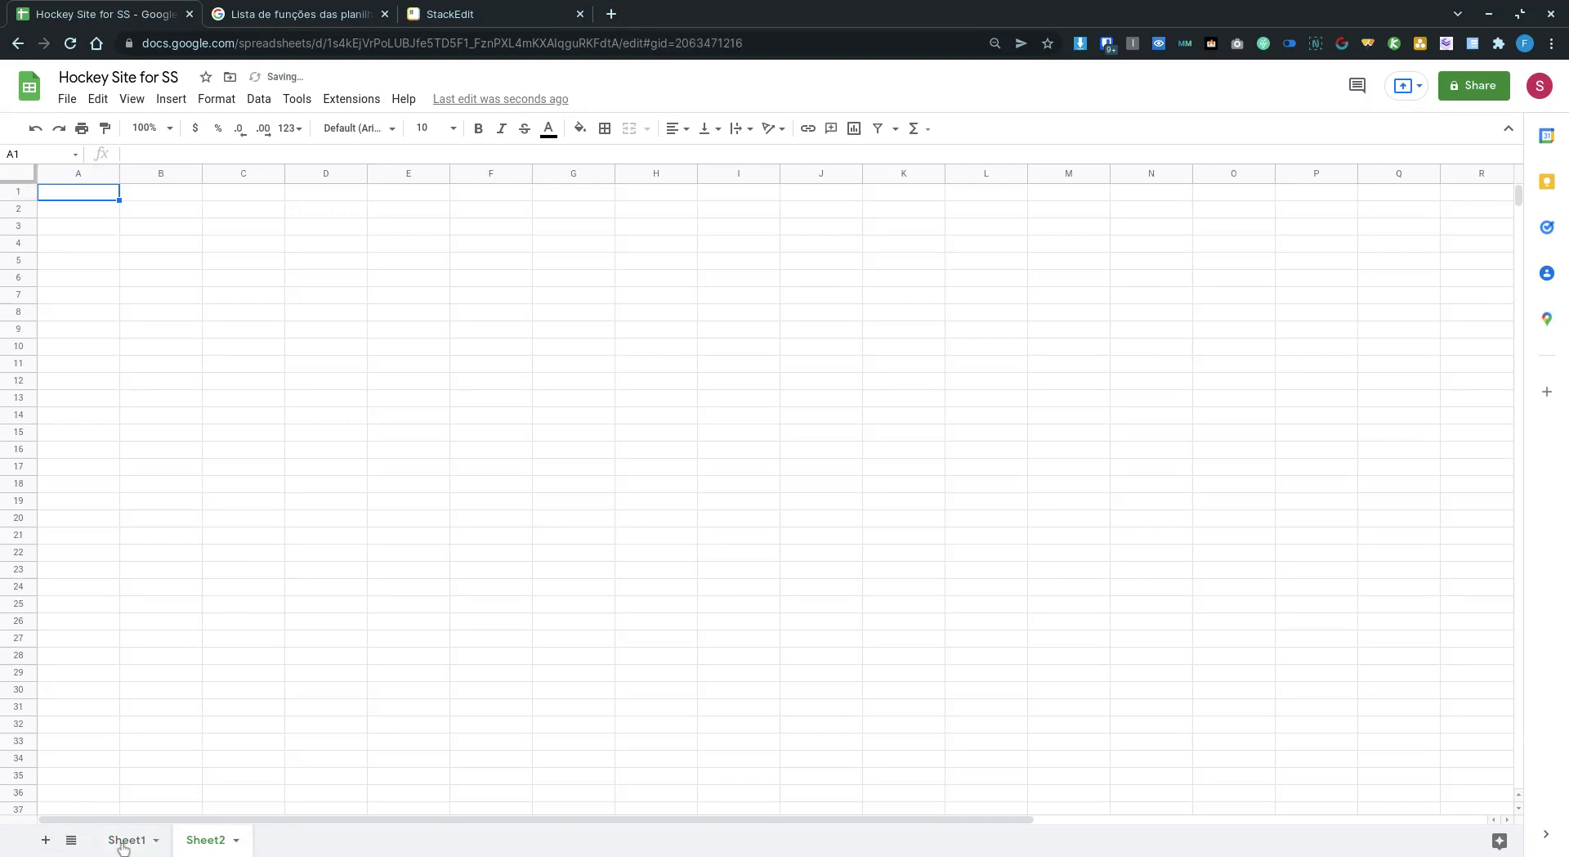
double_click(211, 841)
text(D)
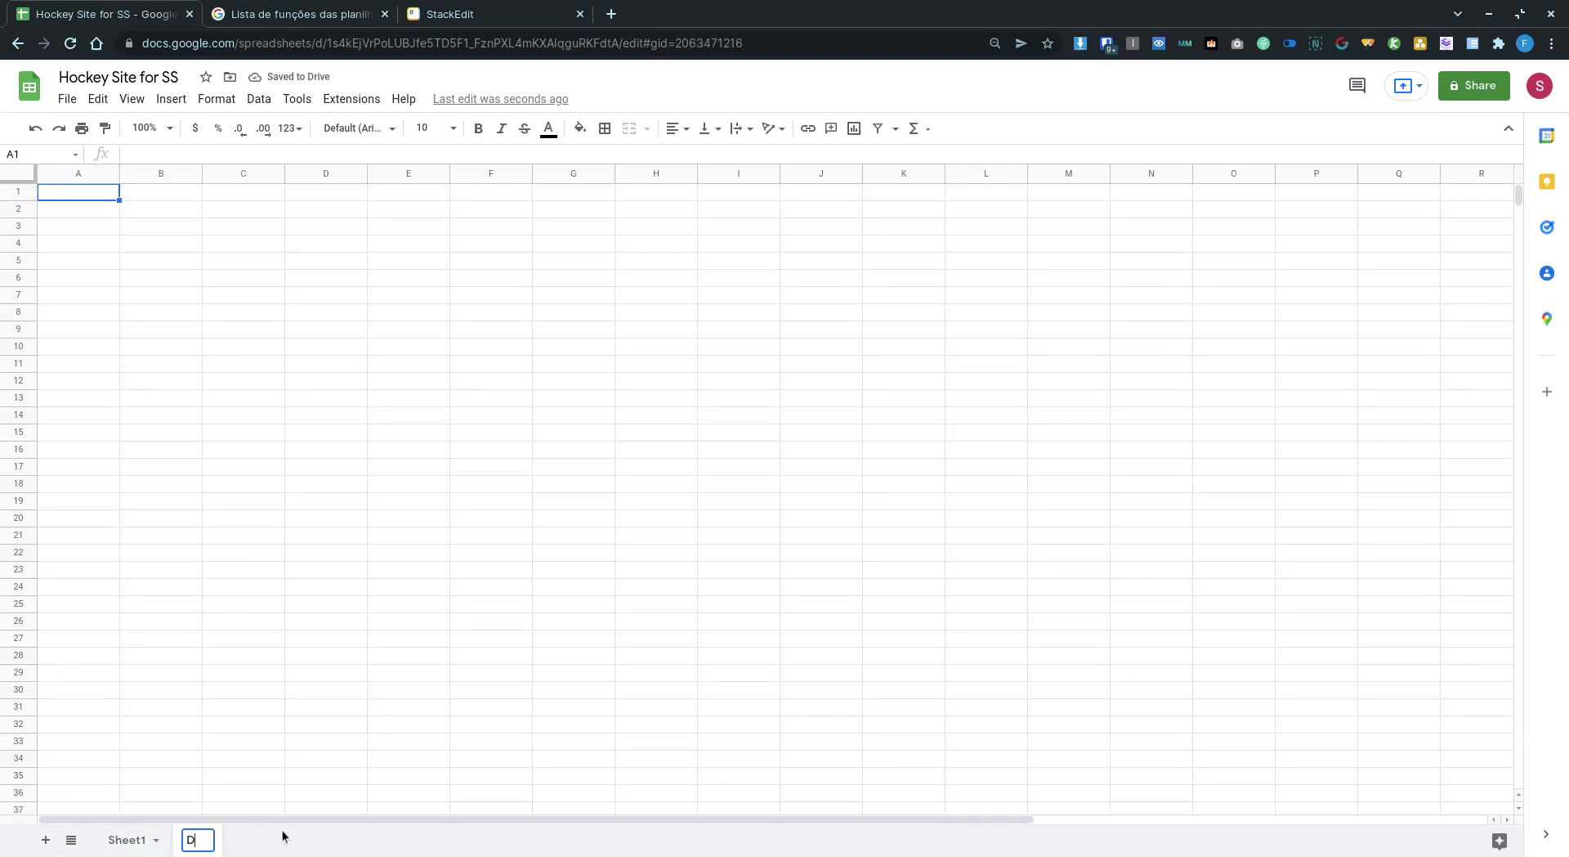
key(Return)
text(ata)
key(BackSpace)
key(BackSpace)
key(BackSpace)
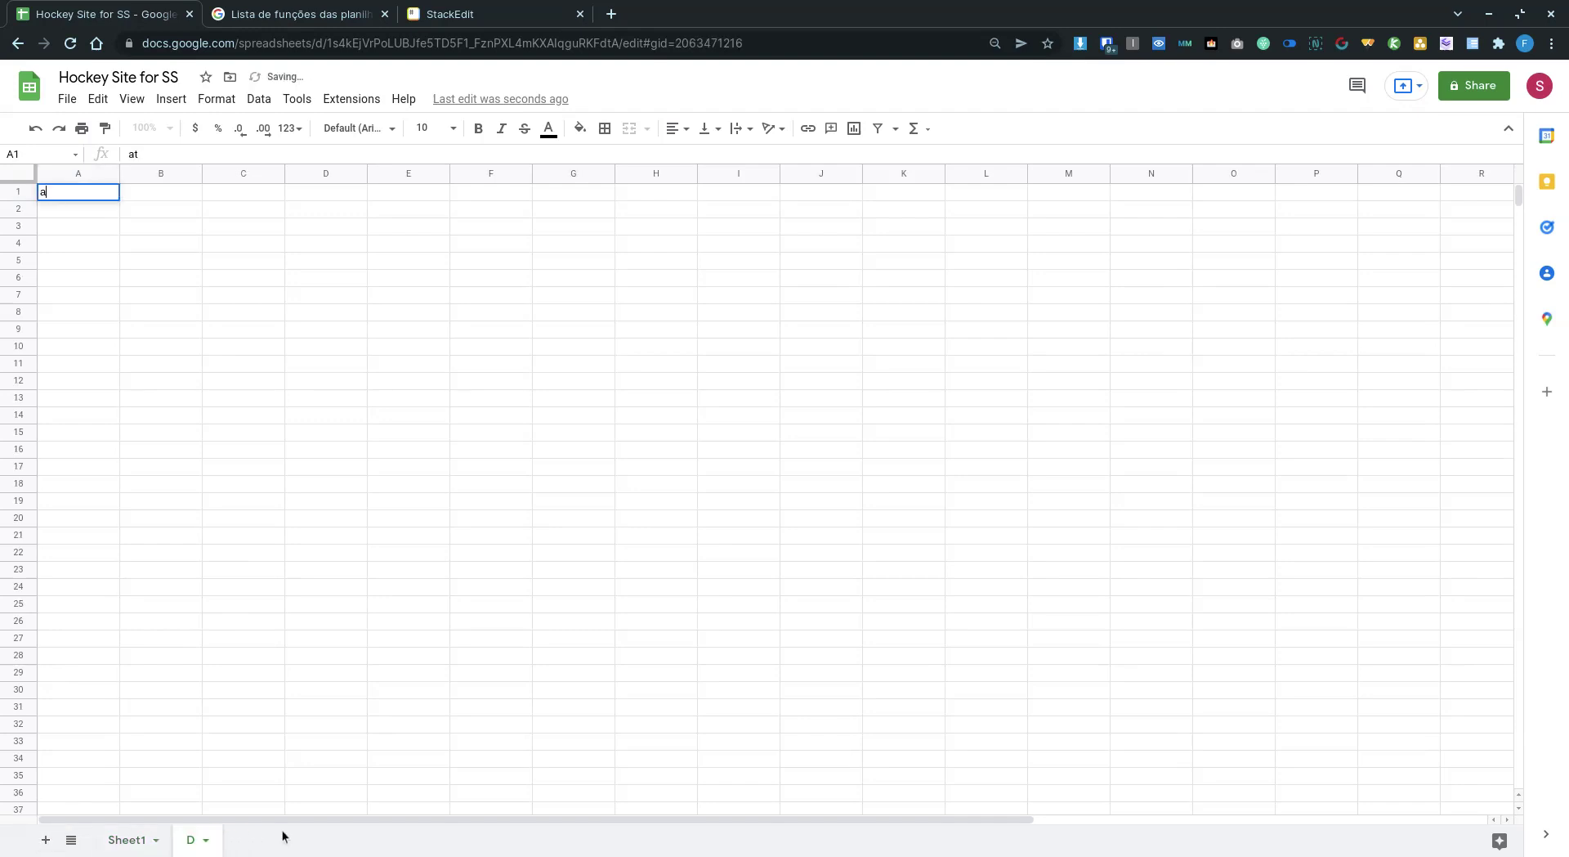
double_click(194, 841)
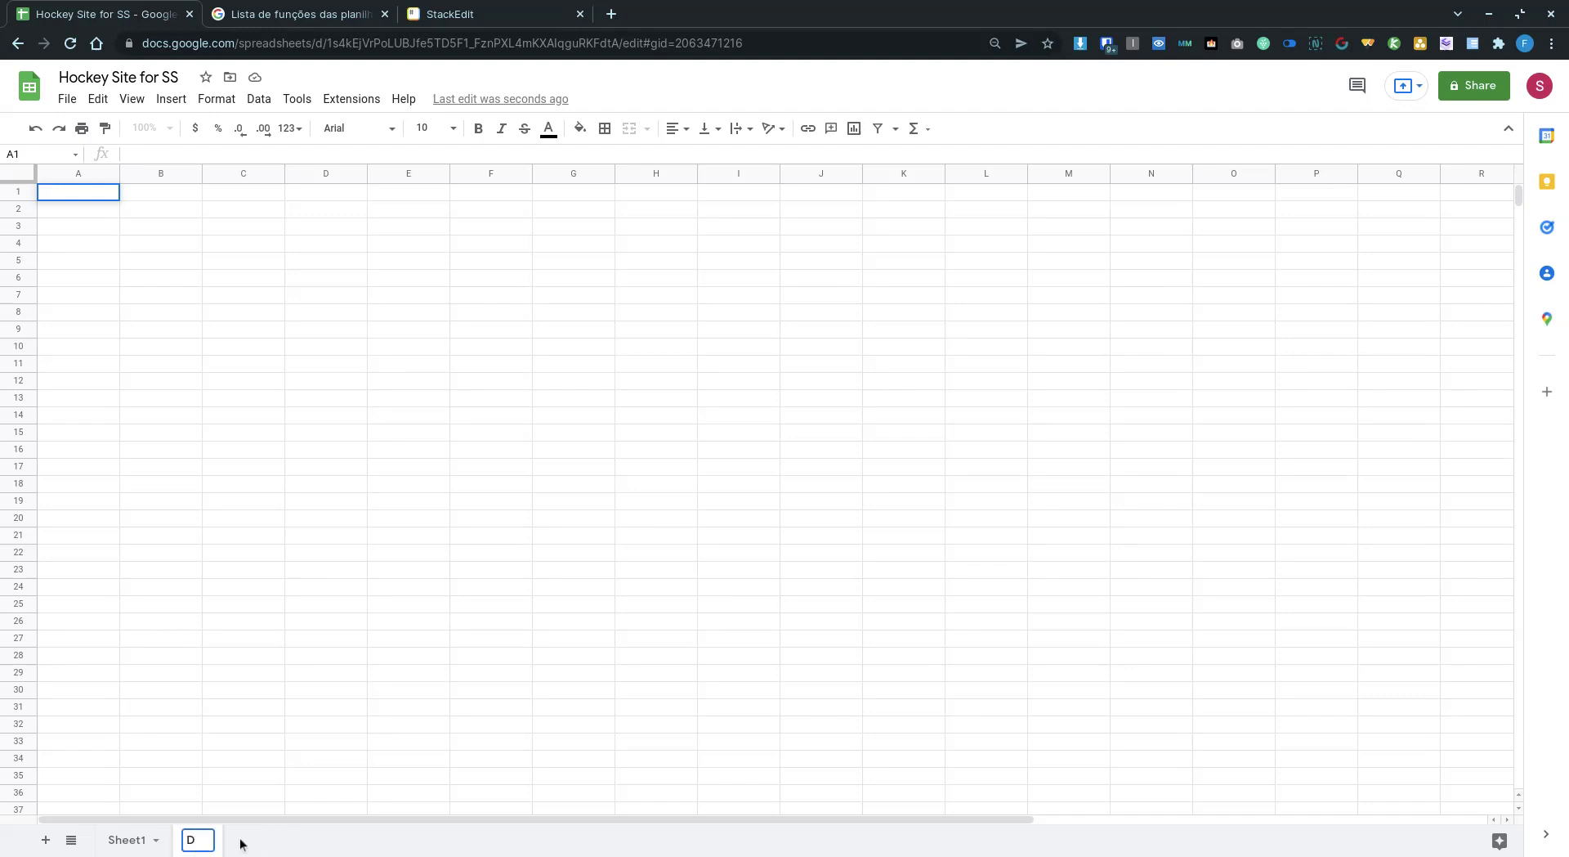
text(ata)
key(Return)
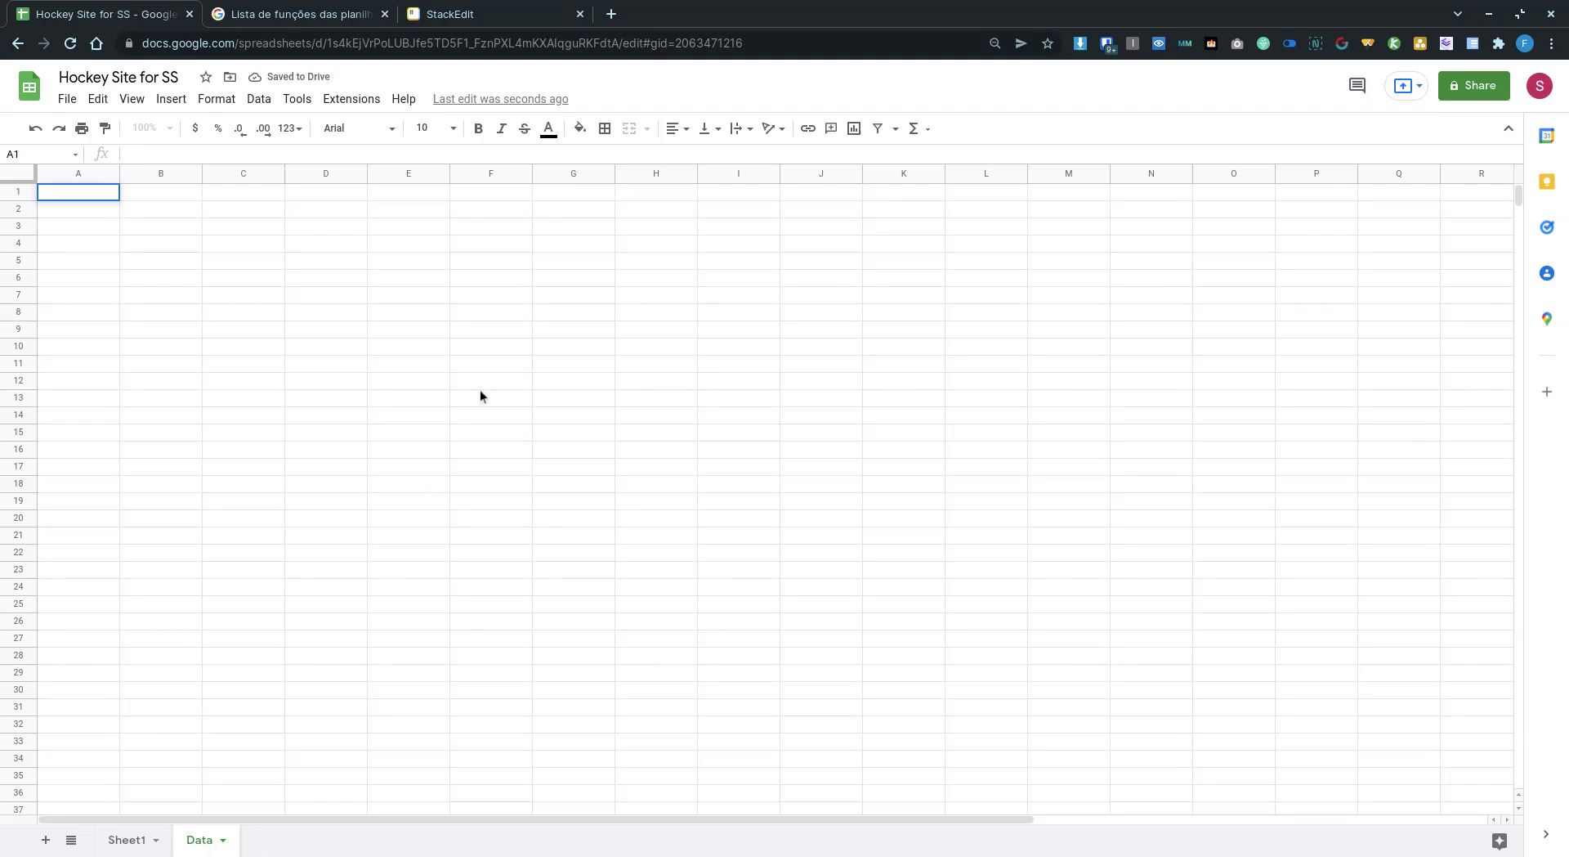
Copy the IMPORTRANGE formula from the StackEdit notes into cell A1 of the Data sheet, and narrow columns A to N.
click(445, 15)
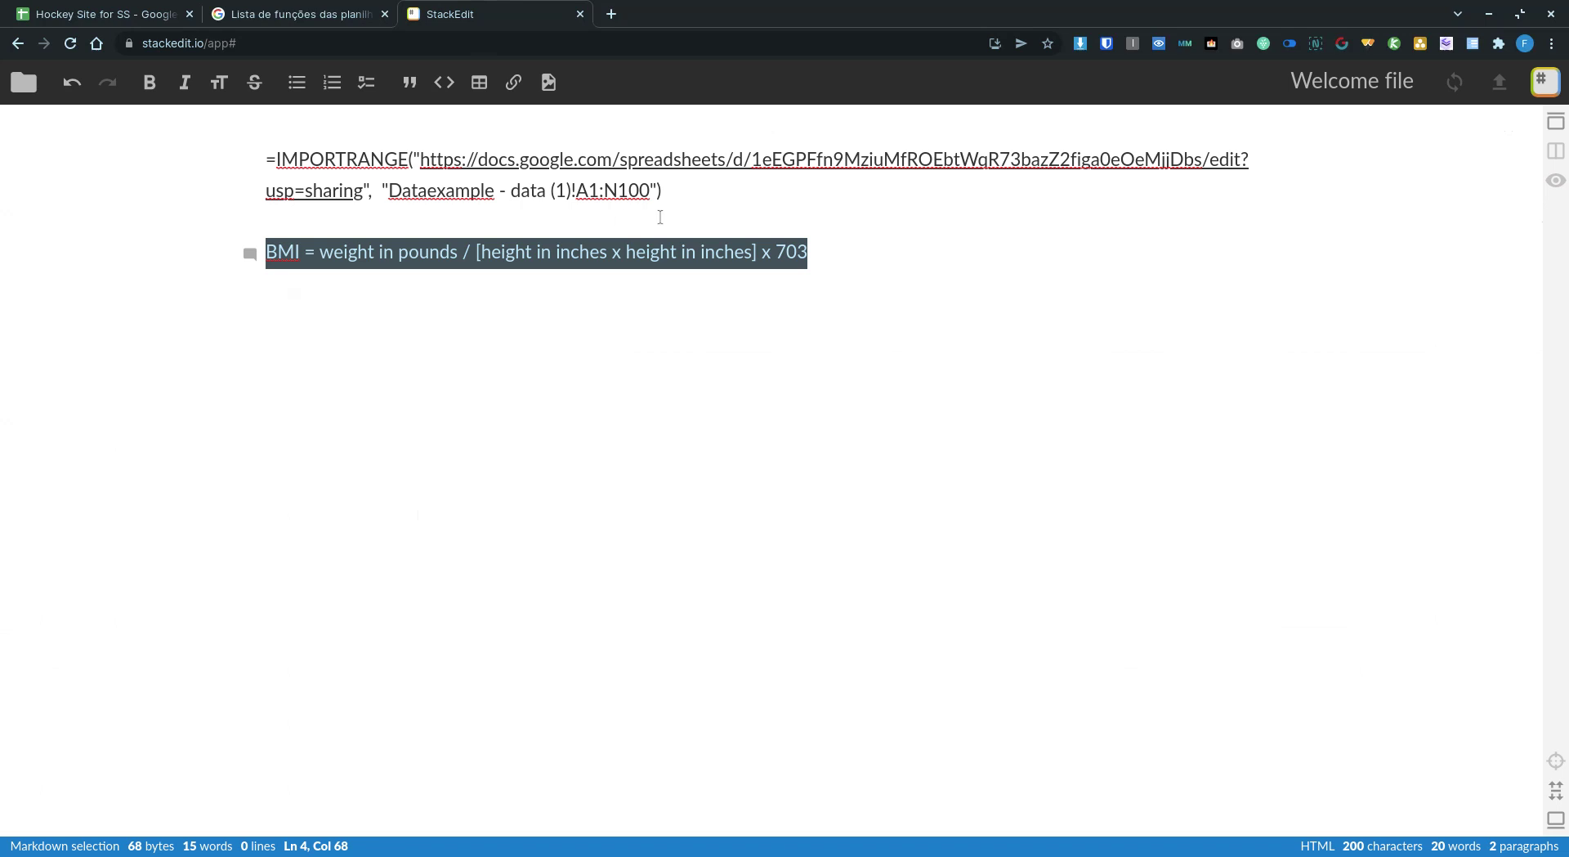
drag(693, 194, 246, 147)
key(ctrl+c)
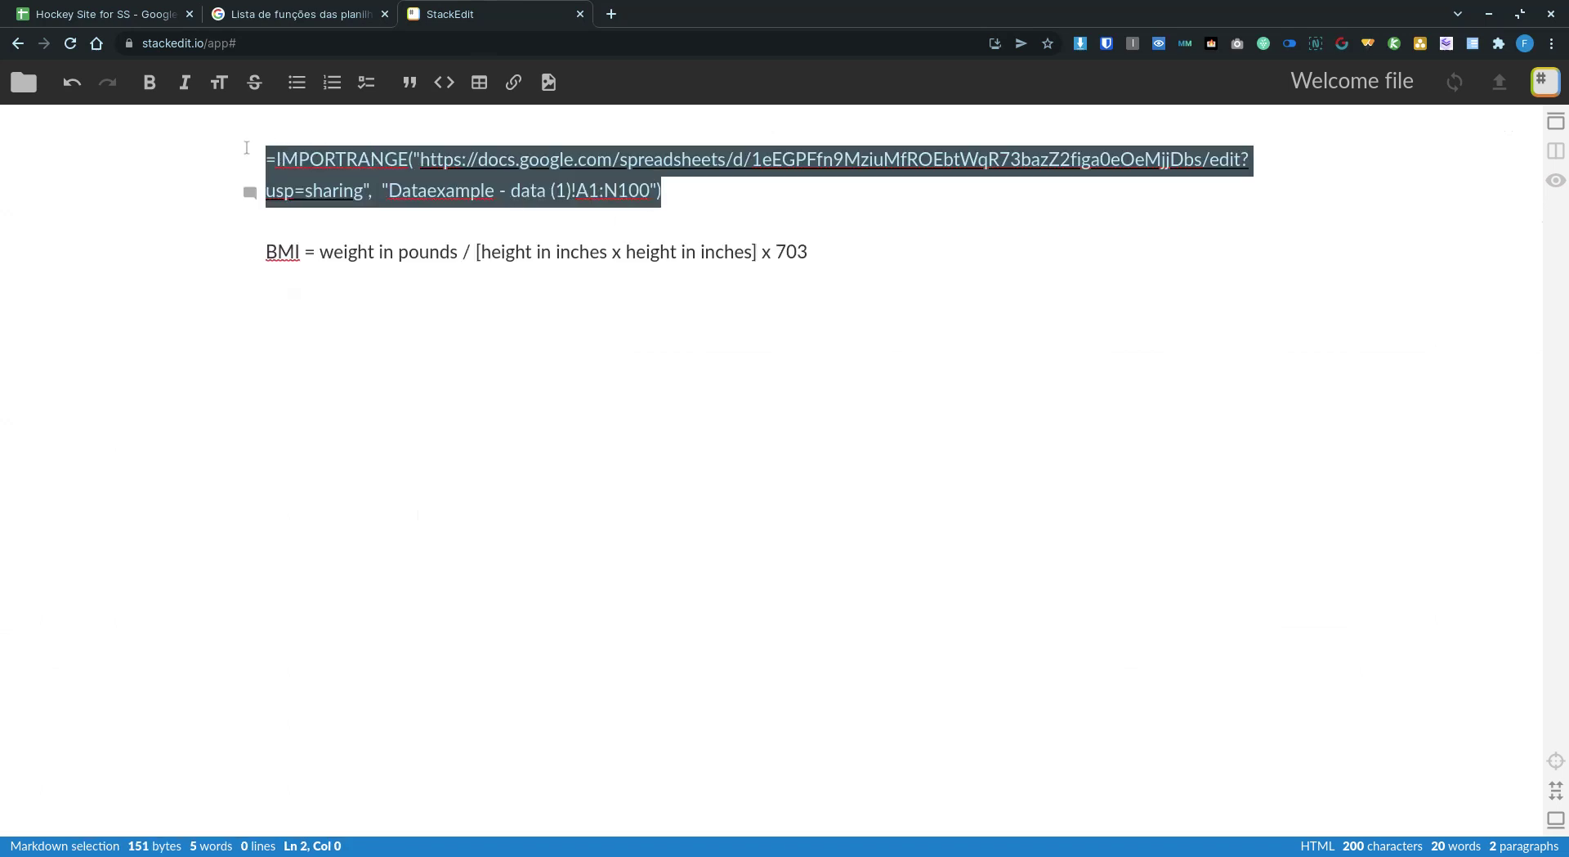
click(131, 14)
double_click(57, 190)
key(ctrl+v)
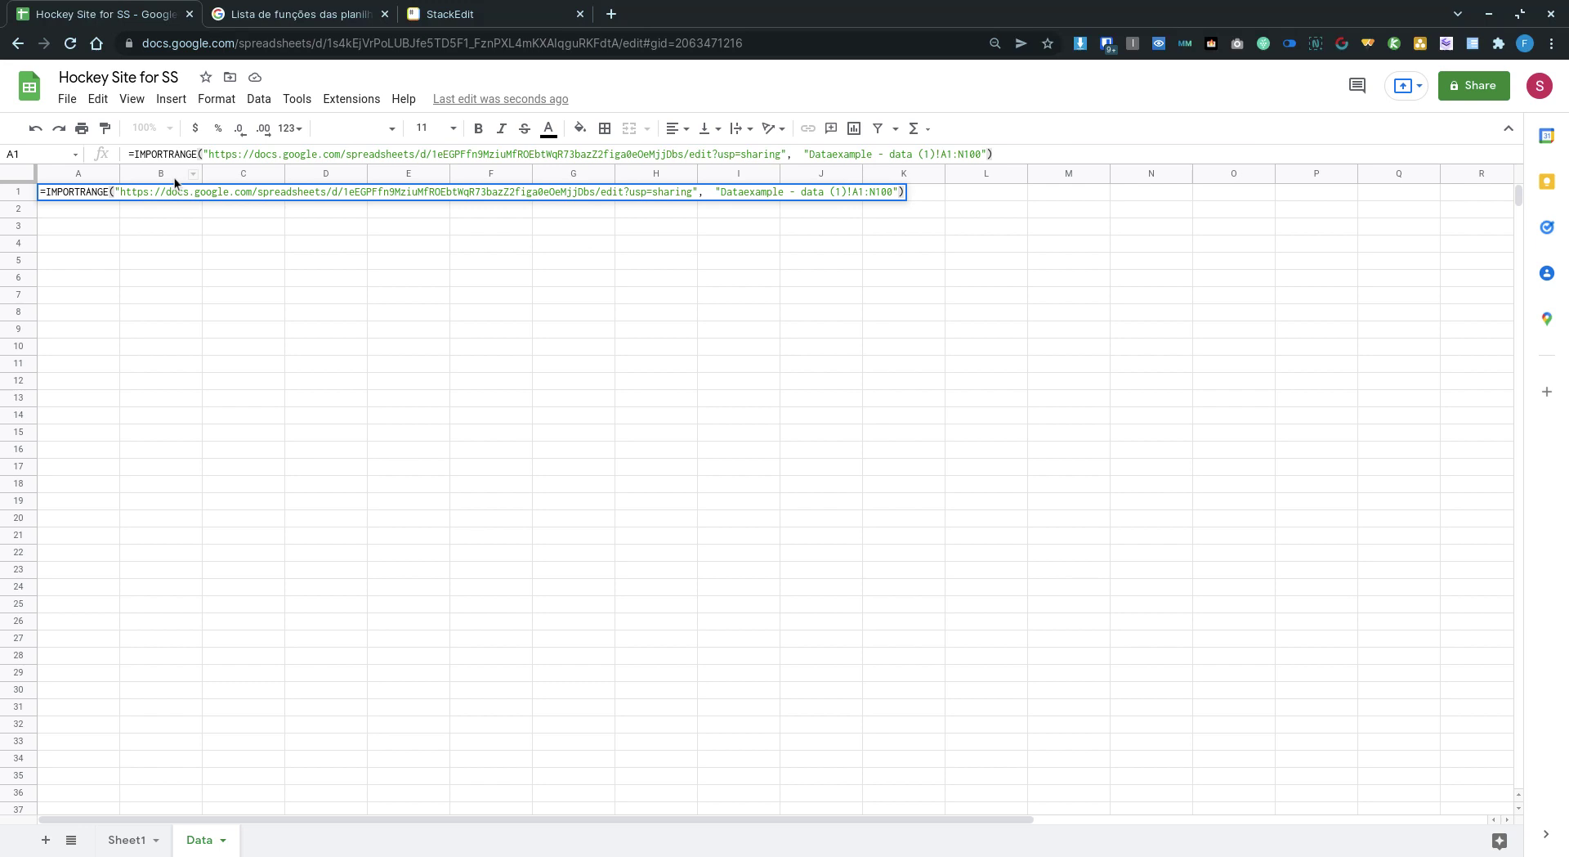
key(Return)
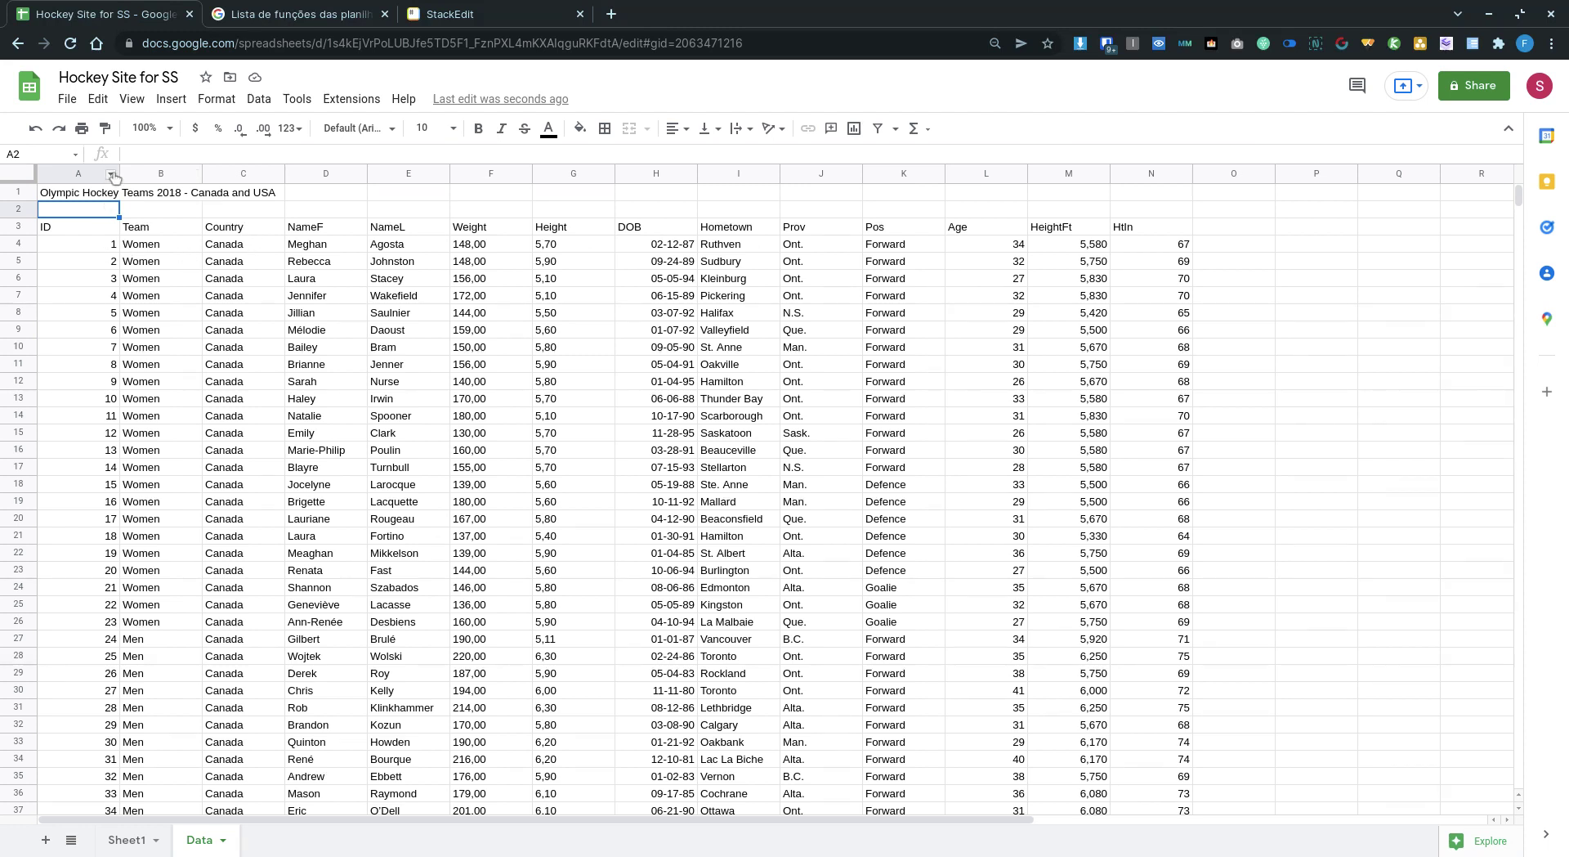
drag(120, 174, 1129, 174)
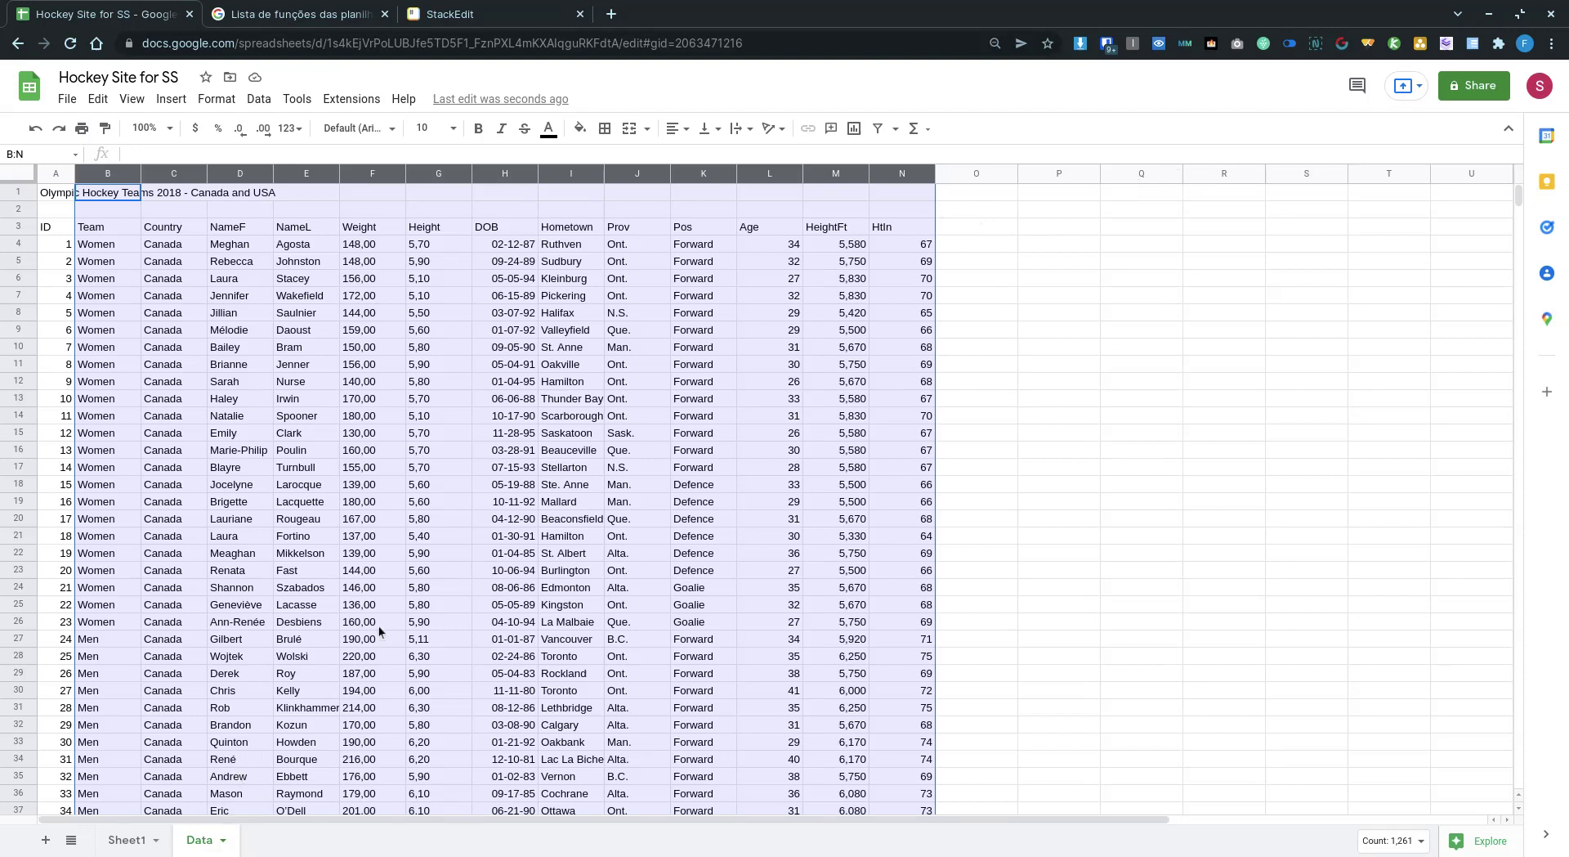
click(107, 245)
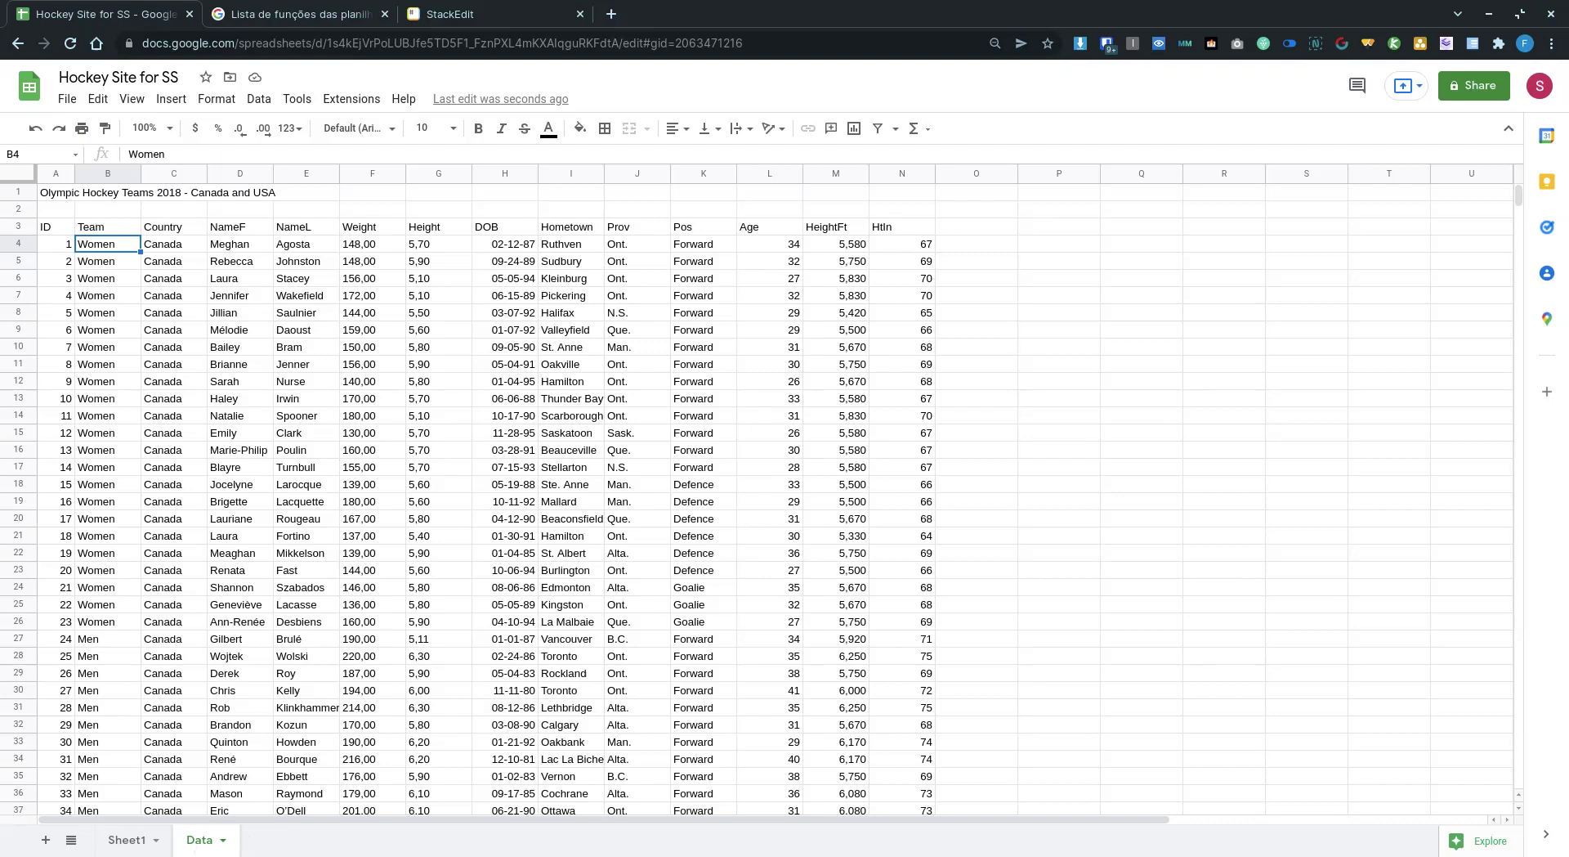
Add a new sheet placed between Sheet1 and Data, and rename Sheet1 as SS_Base.
click(46, 840)
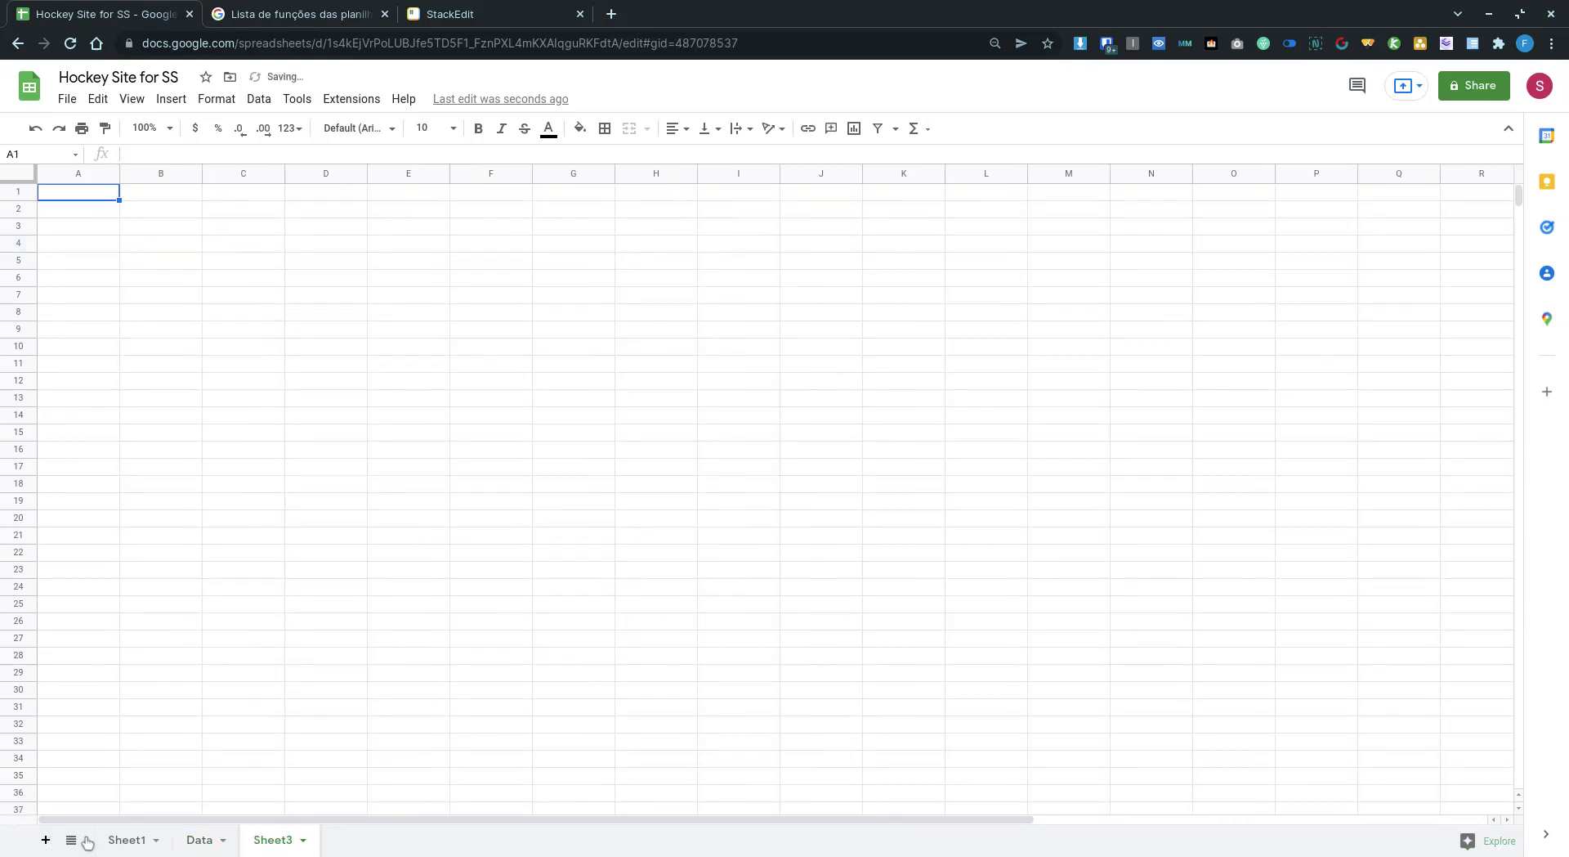
drag(270, 841, 211, 852)
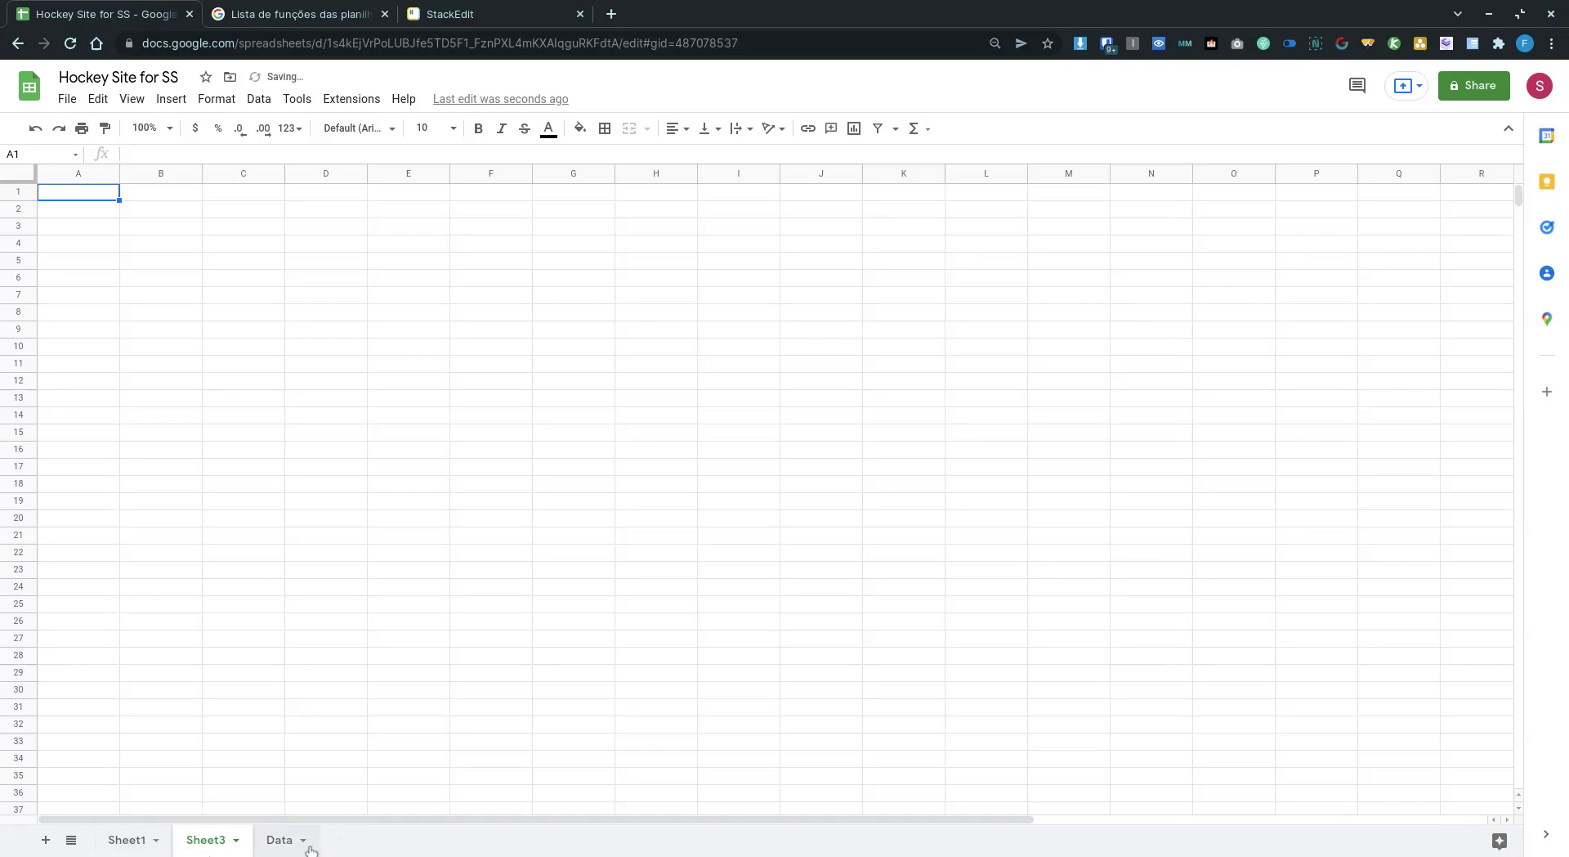
double_click(115, 843)
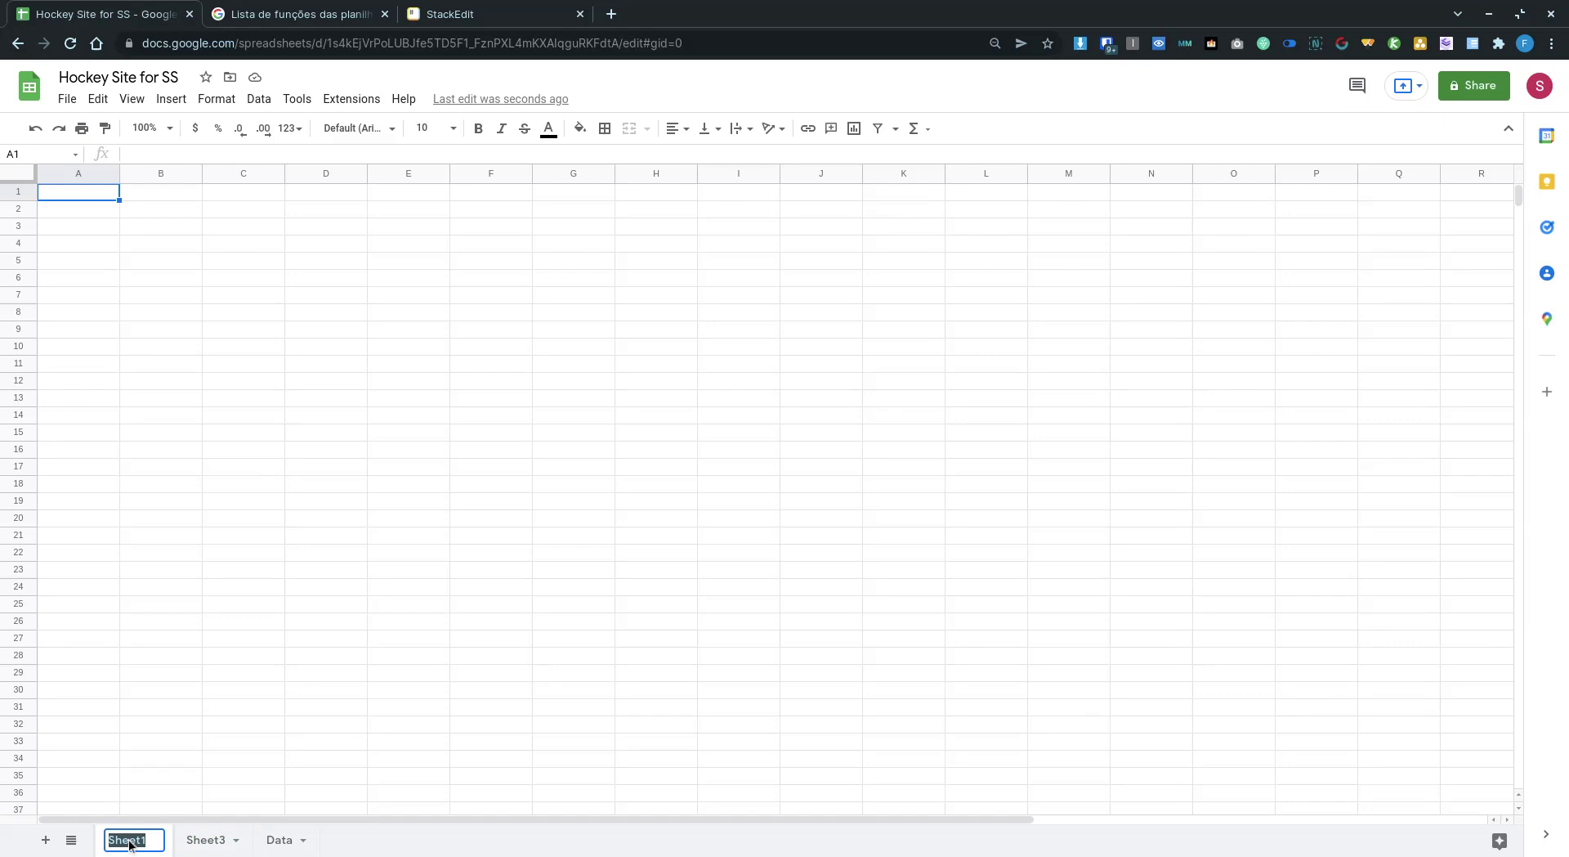
text(SS_Ba)
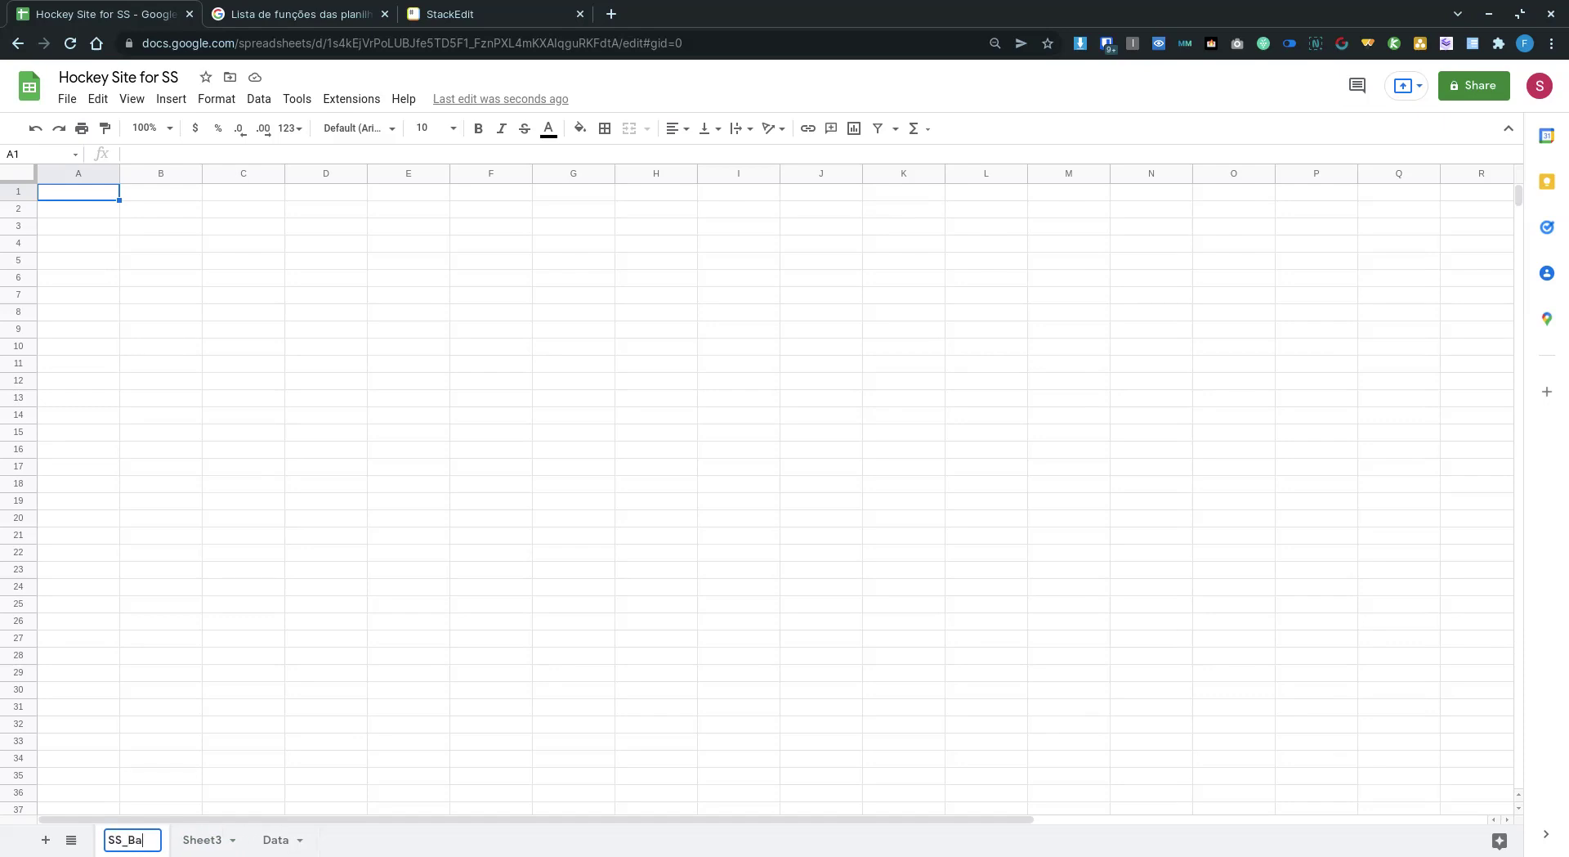
text(se)
key(Return)
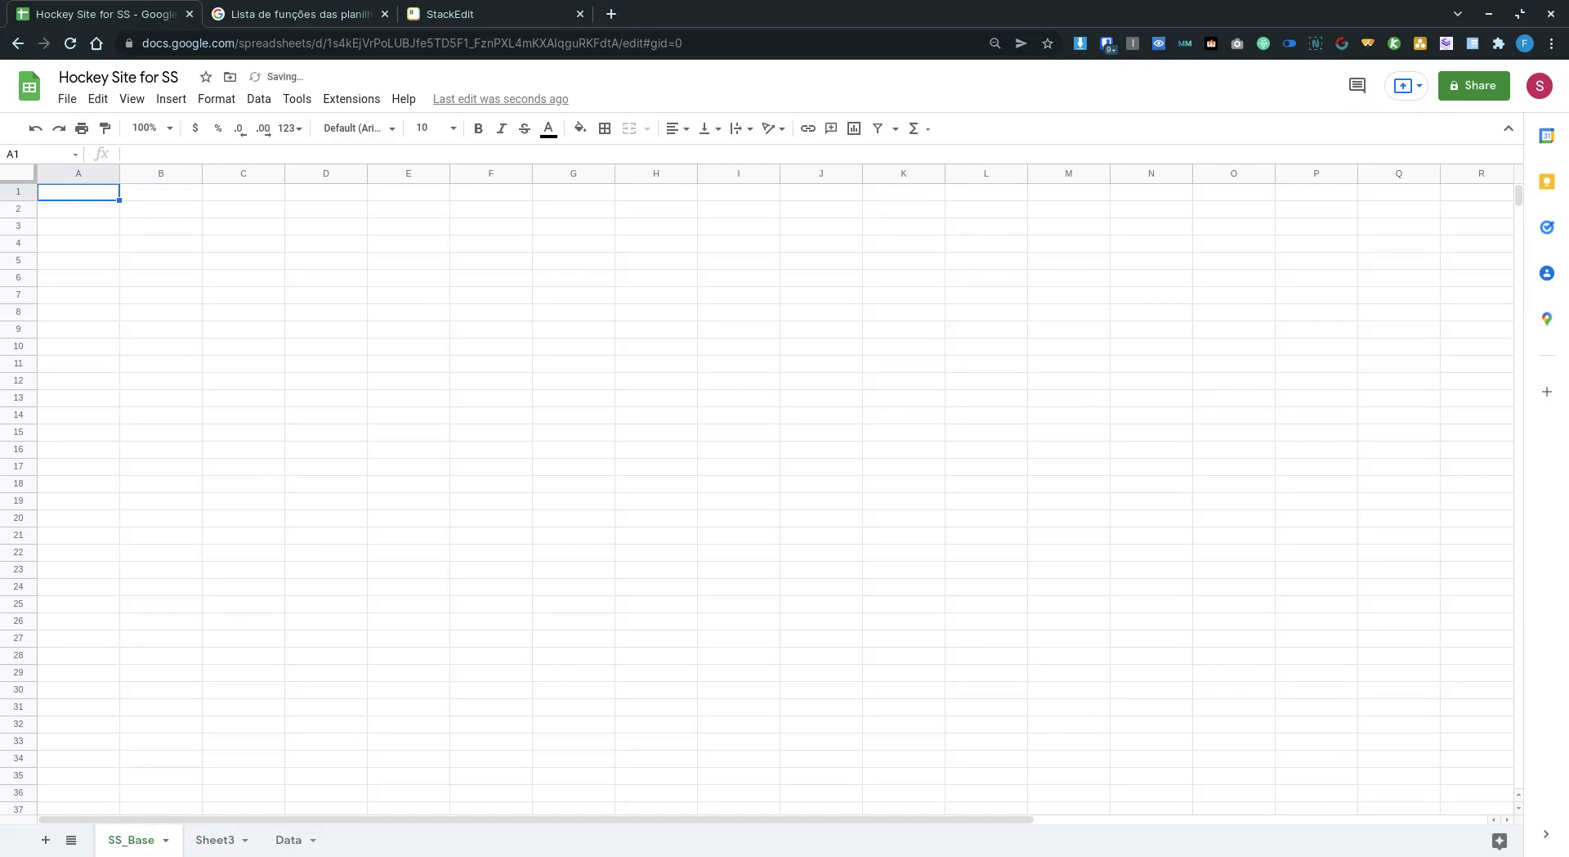
Rename Sheet3 as Variables.
click(215, 845)
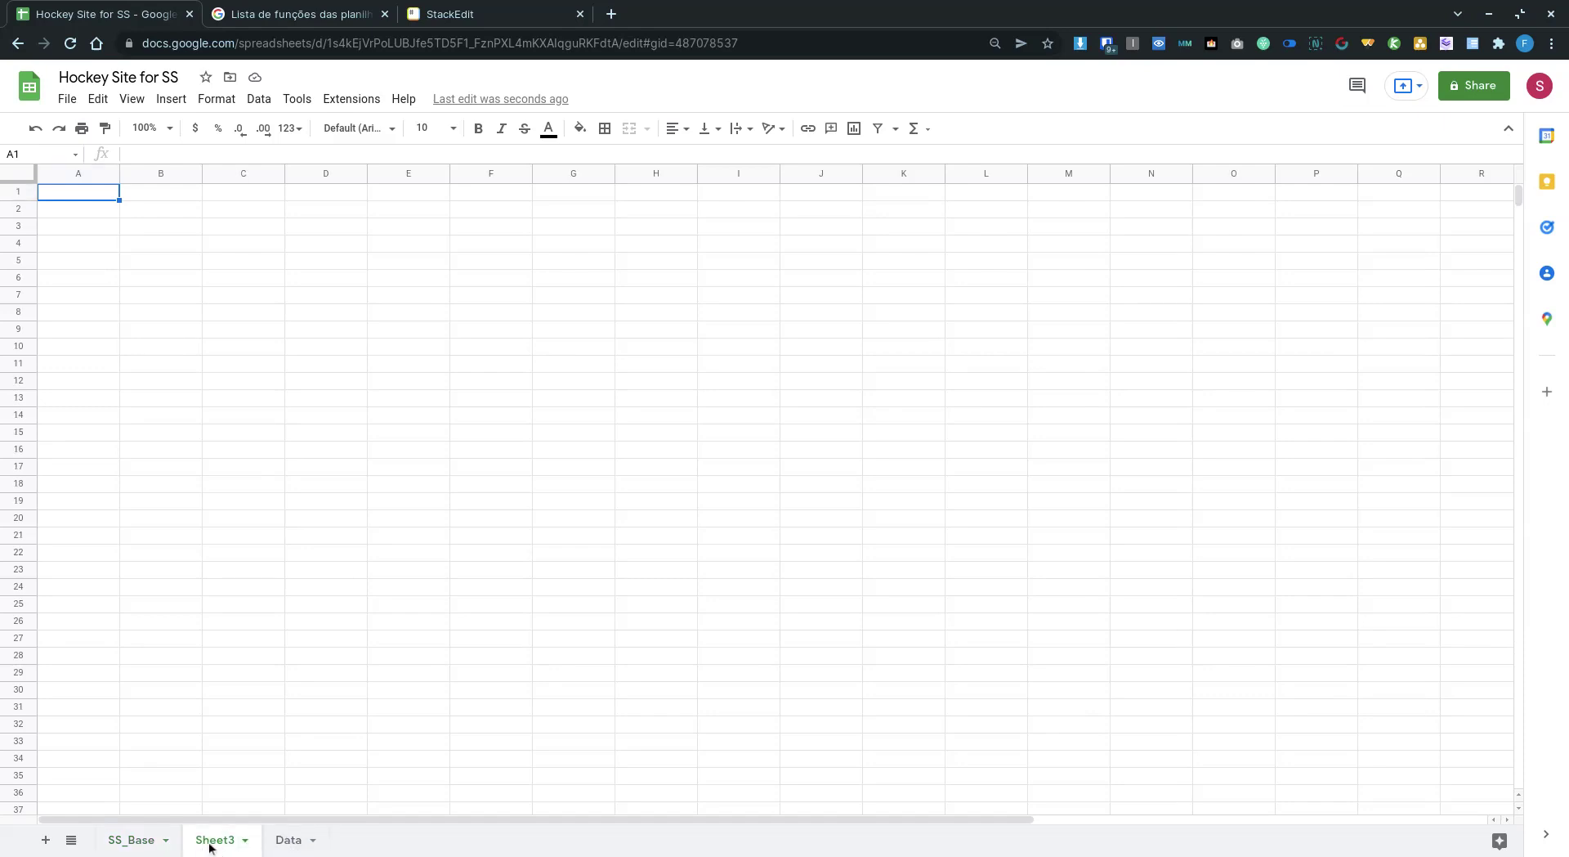
double_click(222, 846)
text(Variable)
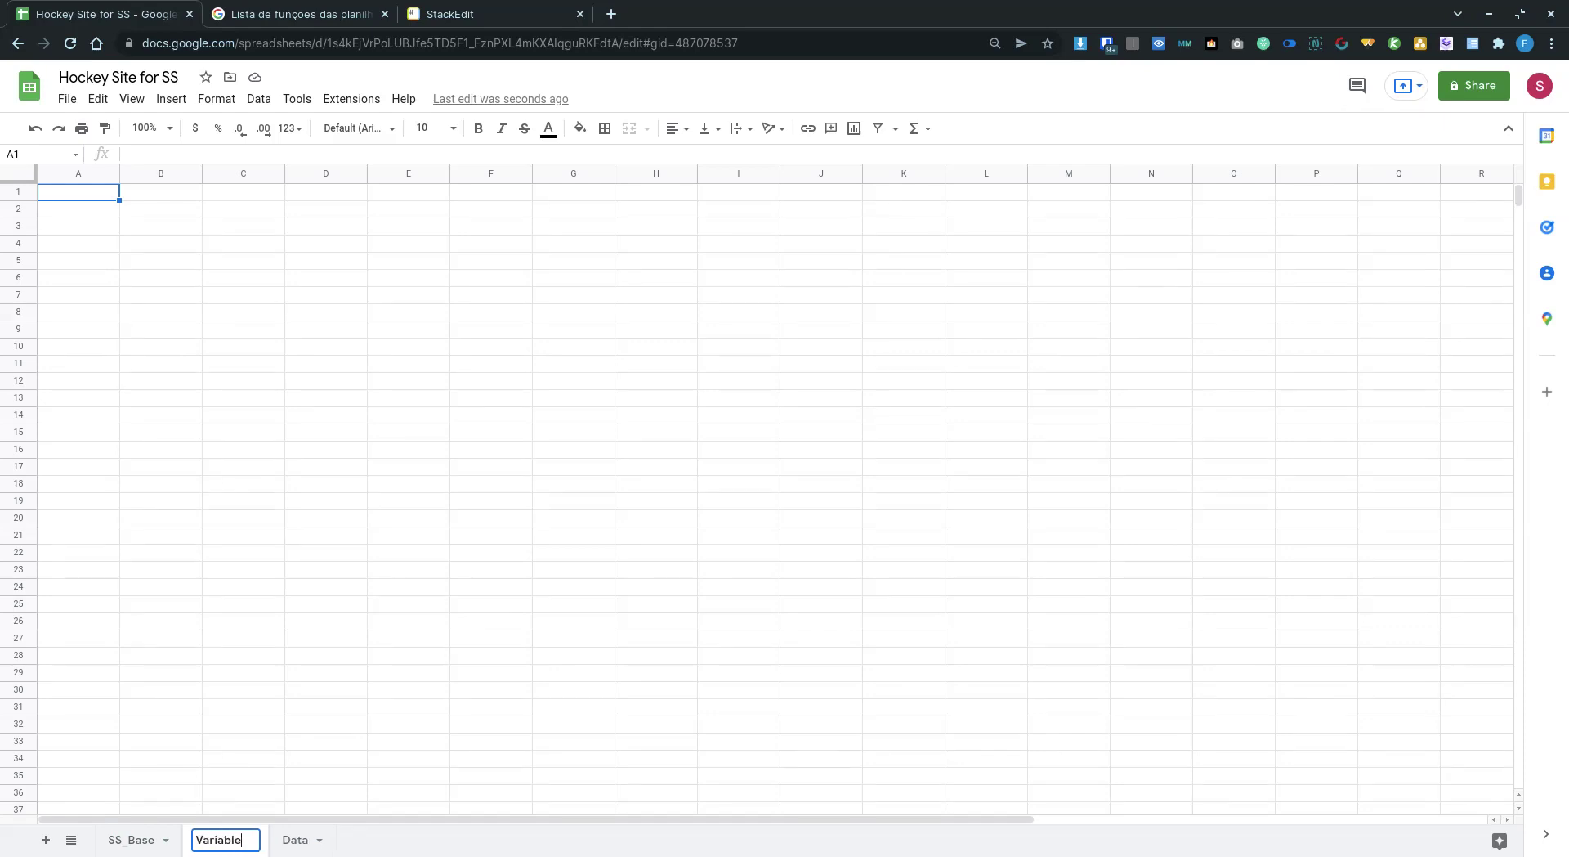
text(s)
key(Return)
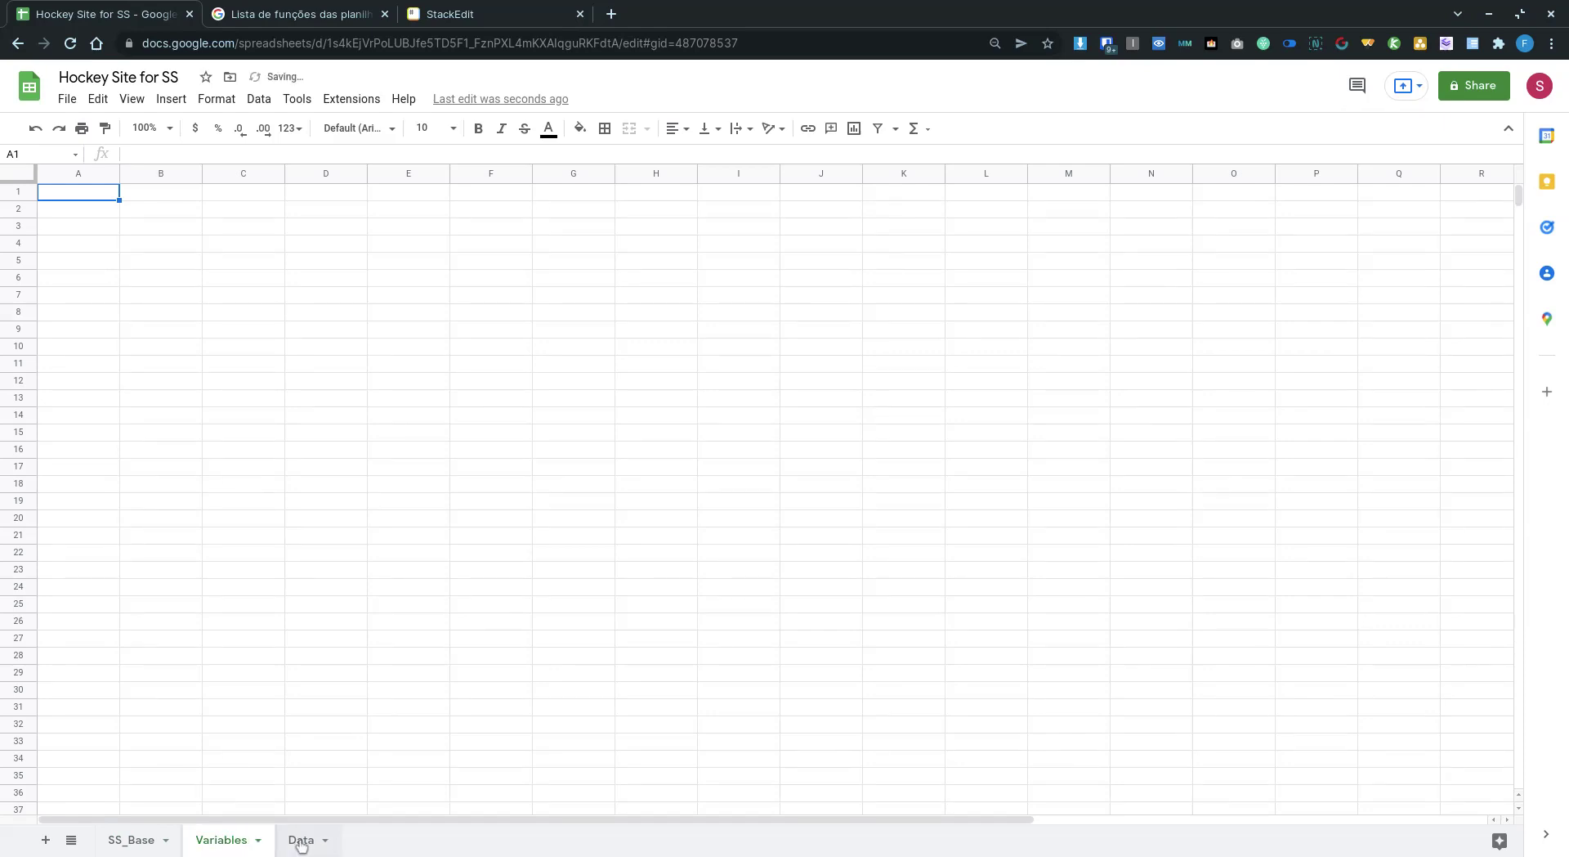
Enter a formula in cell A1 of the Variables sheet that references the title cell, =Data!A1.
click(307, 843)
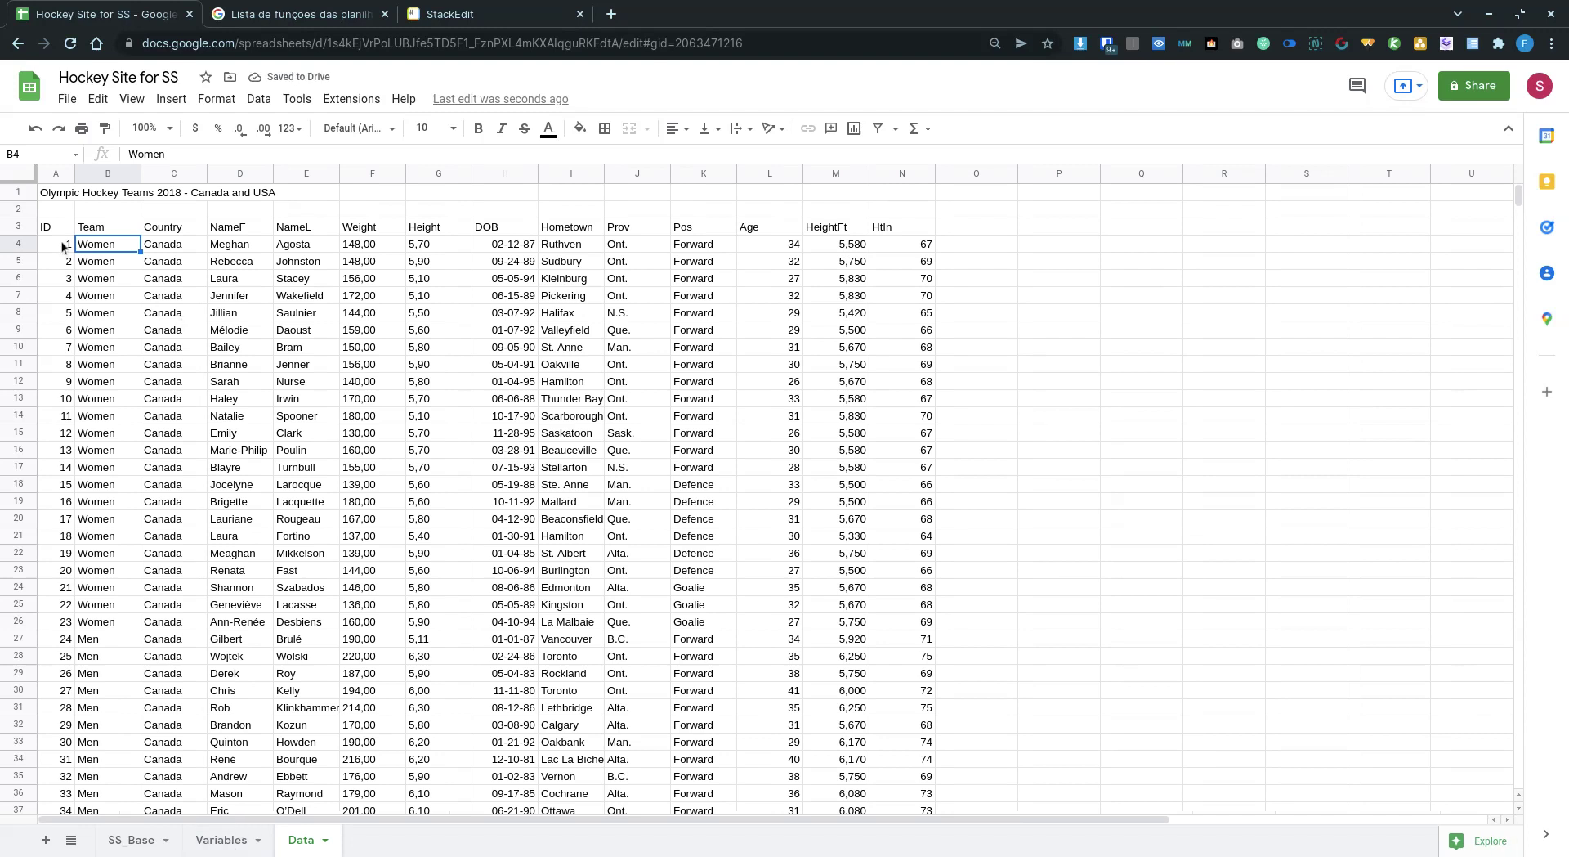
click(221, 839)
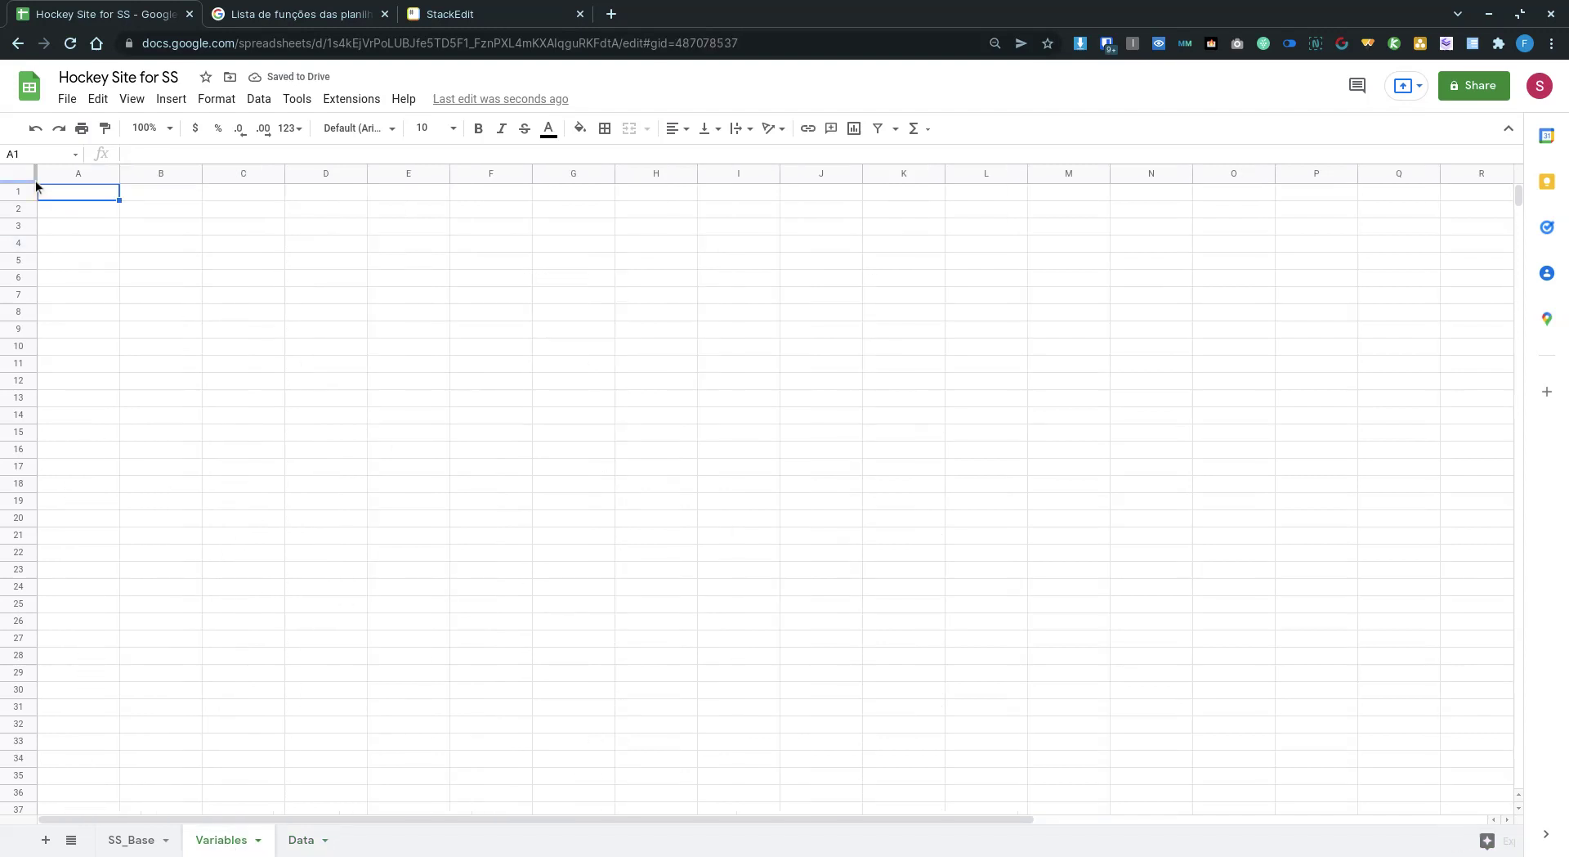
text(=)
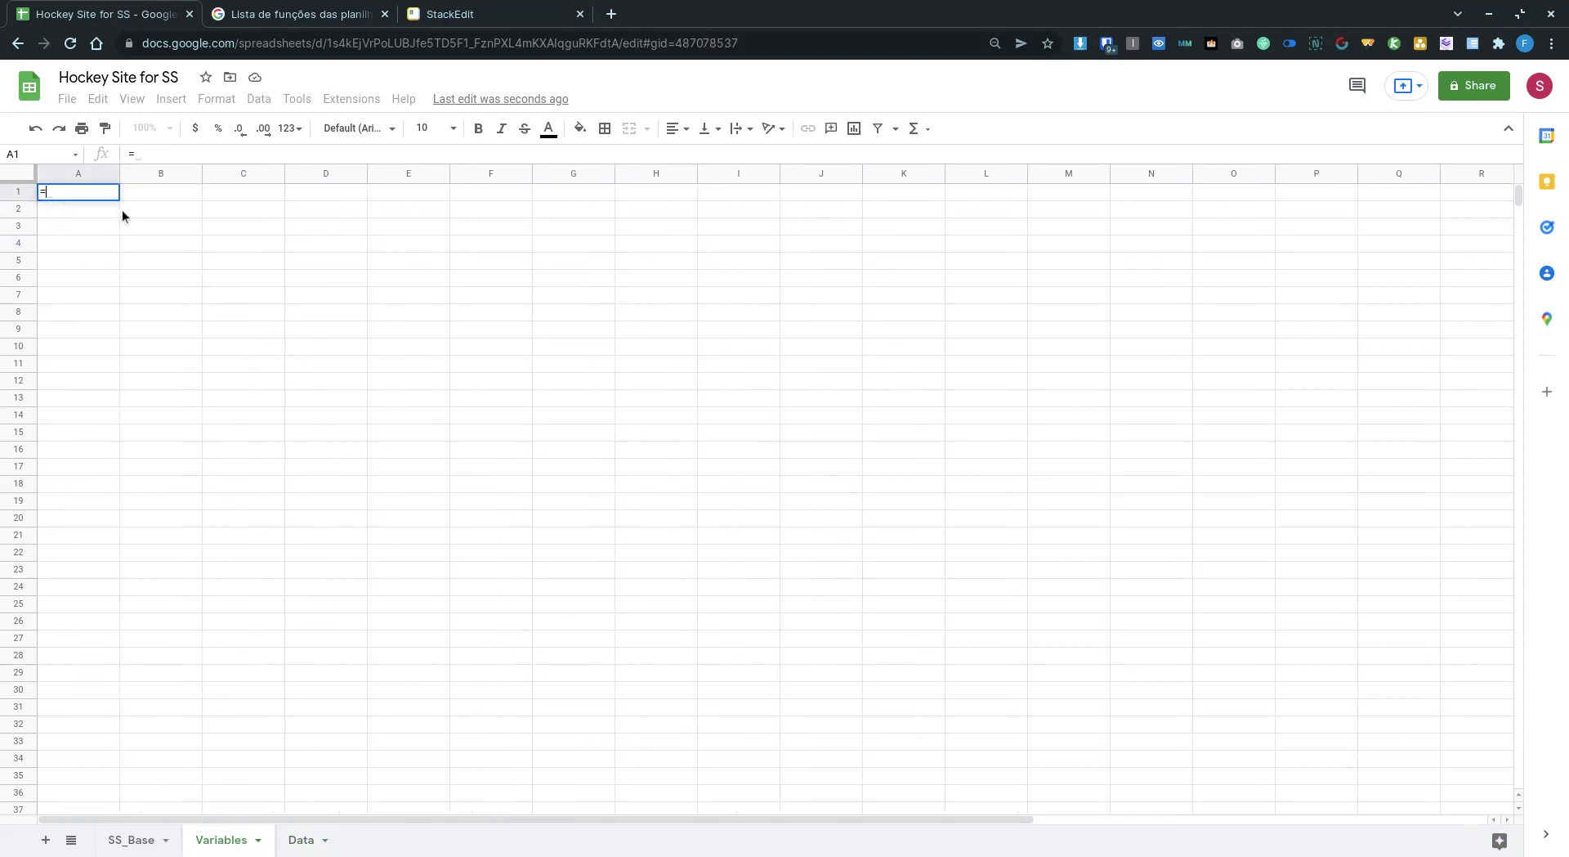
click(304, 840)
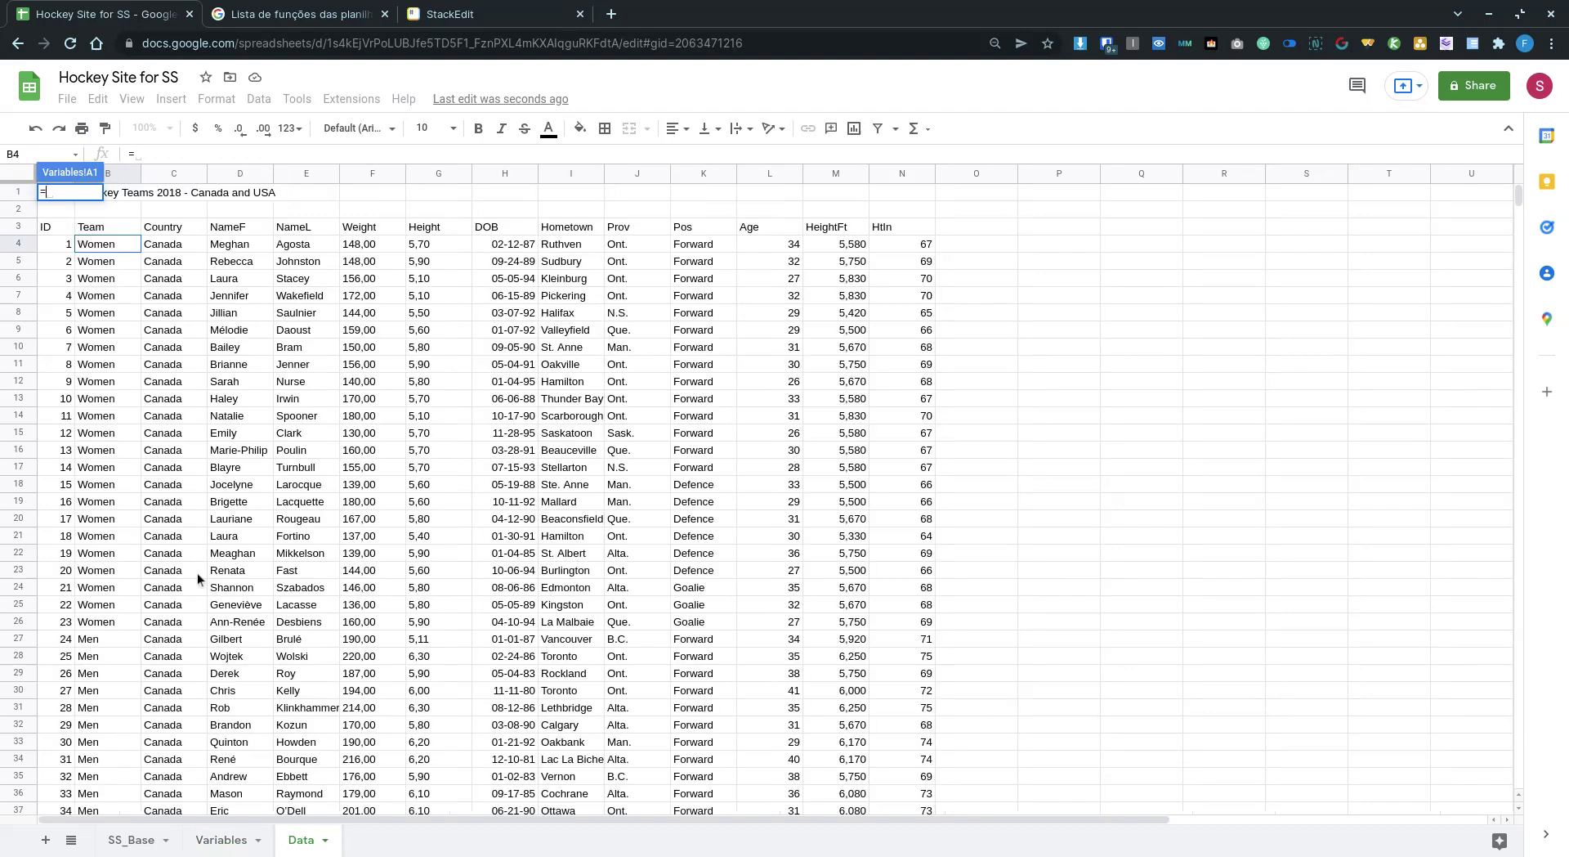
click(123, 194)
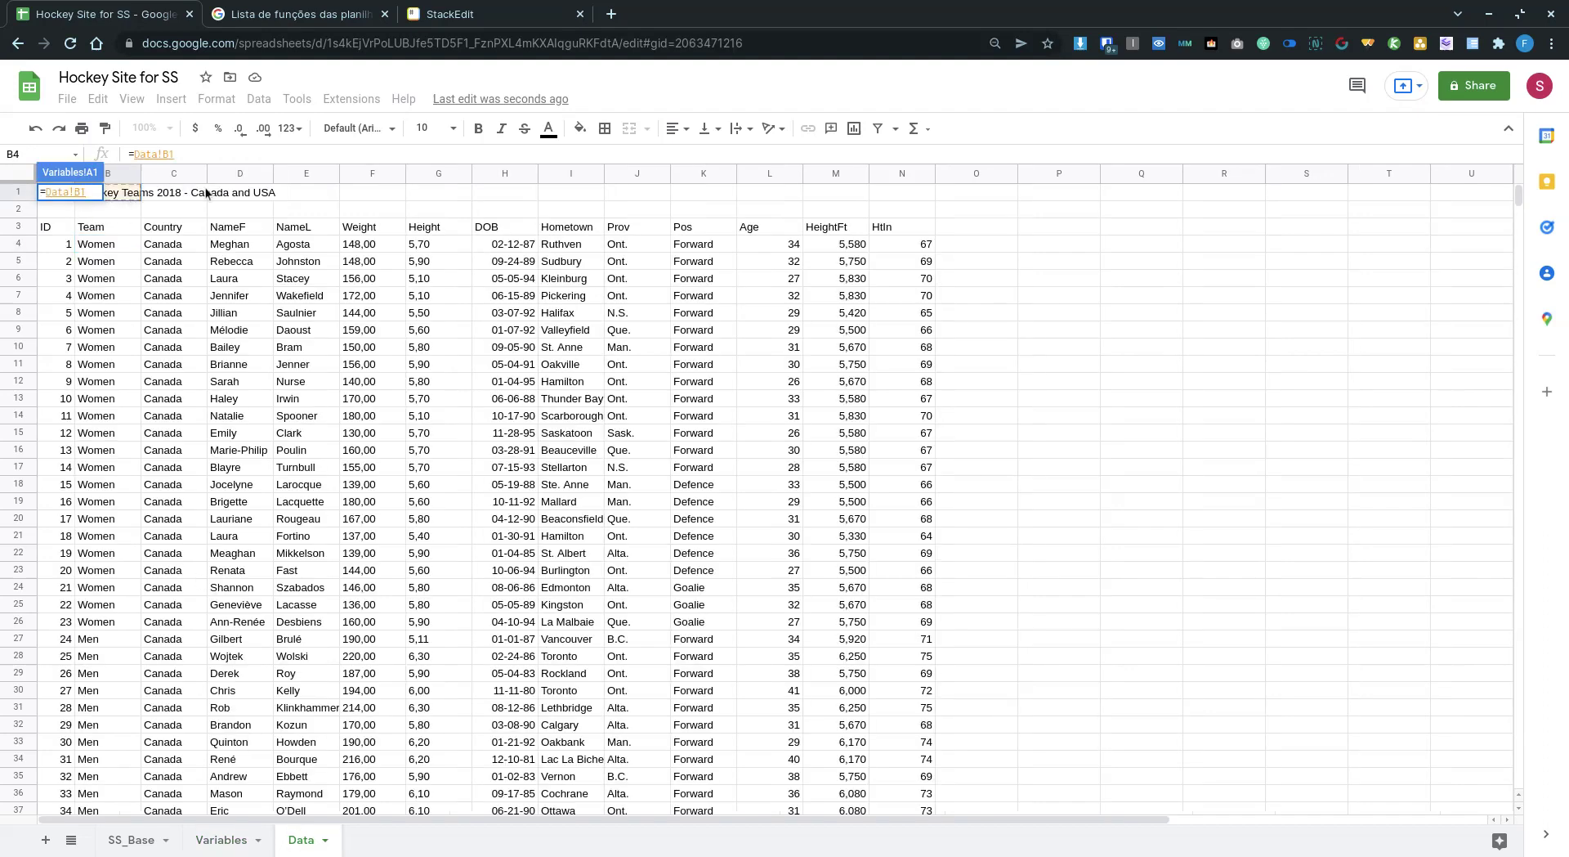
click(206, 193)
key(Return)
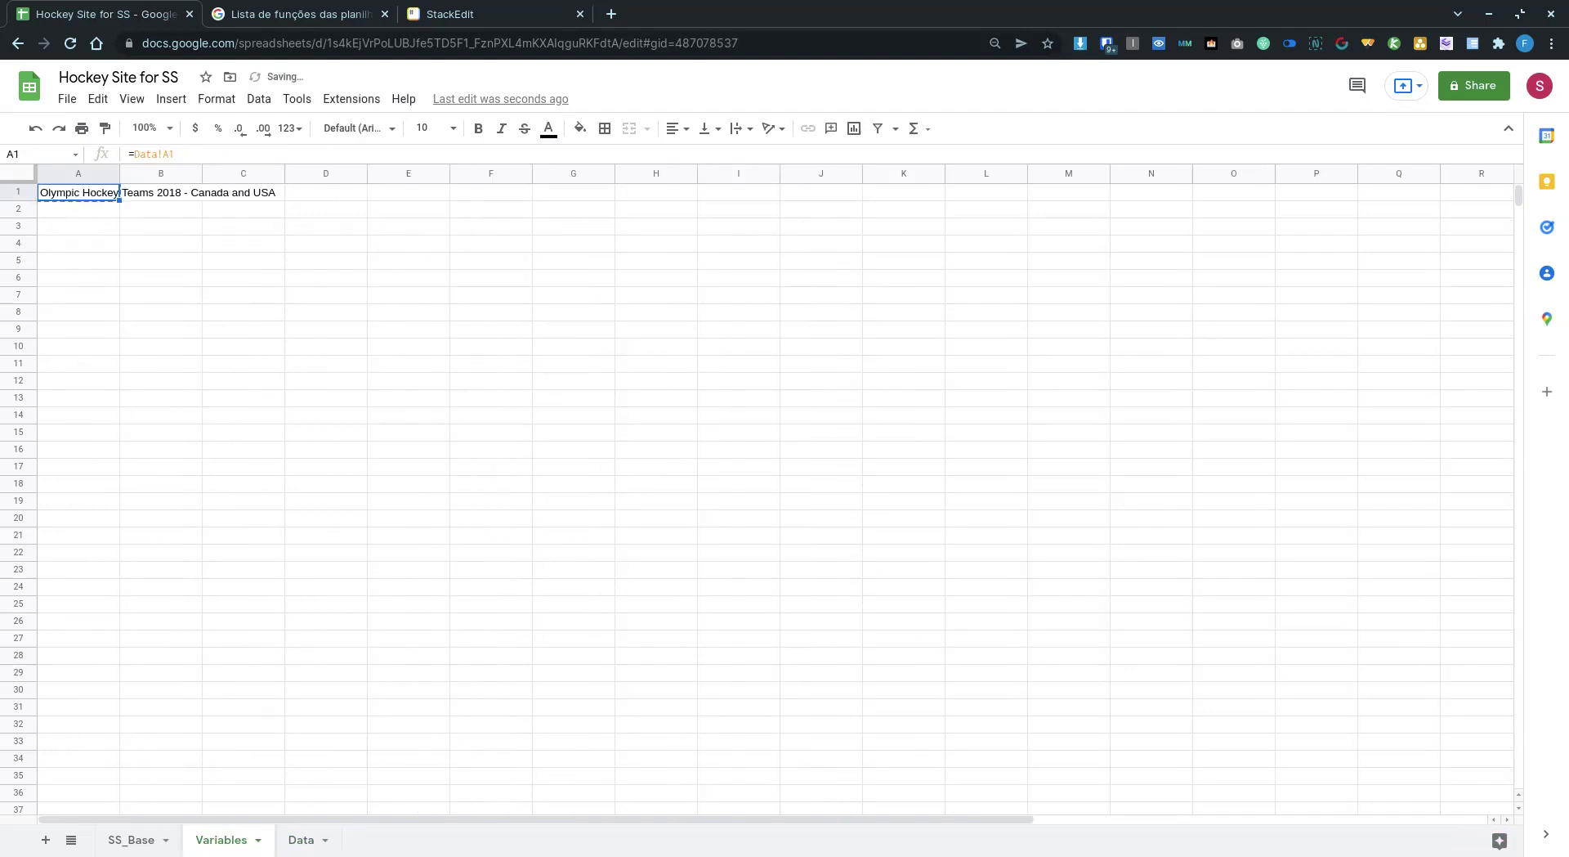
Copy the A1 reference formula across the range A1:P99 of the Variables sheet.
key(shift+Down)
key(shift+Down)
key(shift+Down)
key(shift+Down)
key(shift+Down)
key(shift+Down)
key(shift+Down)
key(shift+Down)
key(shift+Down)
key(shift+Down)
key(shift+Down)
key(shift+Down)
key(shift+Down)
key(shift+Down)
key(shift+Down)
key(shift+Down)
key(shift+Down)
key(shift+Down)
key(shift+Down)
key(shift+Down)
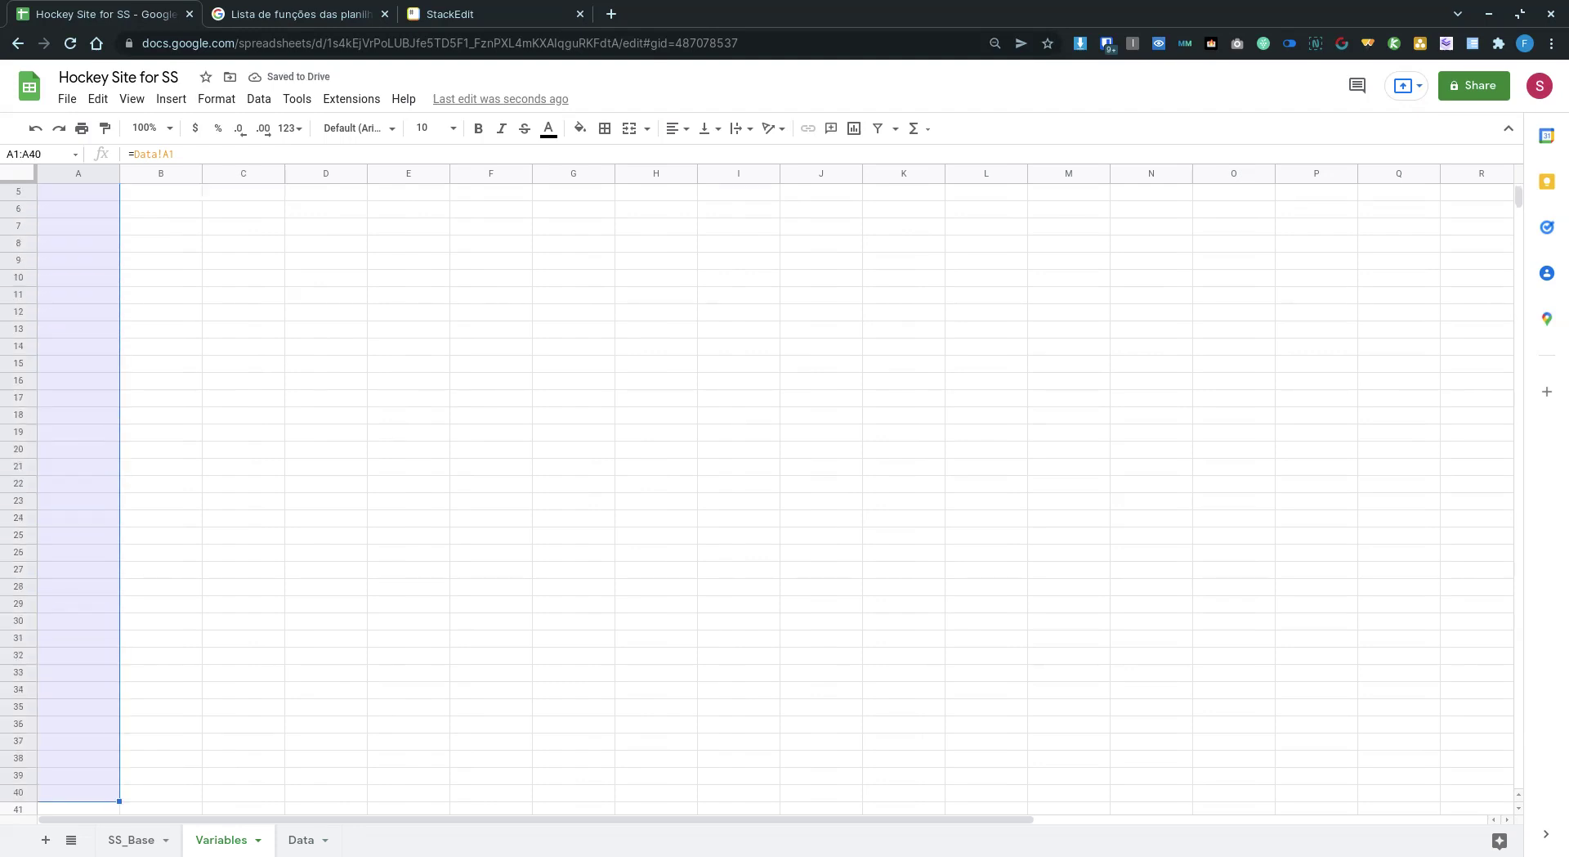
key(shift+Down)
key(shift+Down)
key(shift+Down)
key(shift+Down)
key(shift+Down)
key(shift+Down)
key(shift+Down)
key(shift+Down)
key(shift+Down)
key(shift+Down)
key(shift+Down)
key(shift+Down)
key(shift+Down)
key(shift+Down)
key(shift+Down)
key(shift+Down)
key(shift+Down)
key(shift+Down)
key(shift+Down)
key(shift+Down)
key(shift+Down)
key(shift+Down)
key(shift+Down)
key(shift+Down)
key(shift+Down)
key(shift+Down)
key(shift+Down)
key(shift+Down)
key(shift+Down)
key(shift+Down)
key(shift+Down)
key(shift+Down)
key(shift+Down)
key(shift+Down)
key(shift+Down)
key(shift+Down)
key(shift+Down)
key(shift+Down)
key(shift+Right)
key(shift+Right)
key(shift+Right)
key(shift+Right)
key(shift+Right)
key(shift+Right)
key(shift+Right)
key(shift+Right)
key(shift+Right)
key(shift+Right)
key(shift+Right)
key(shift+Right)
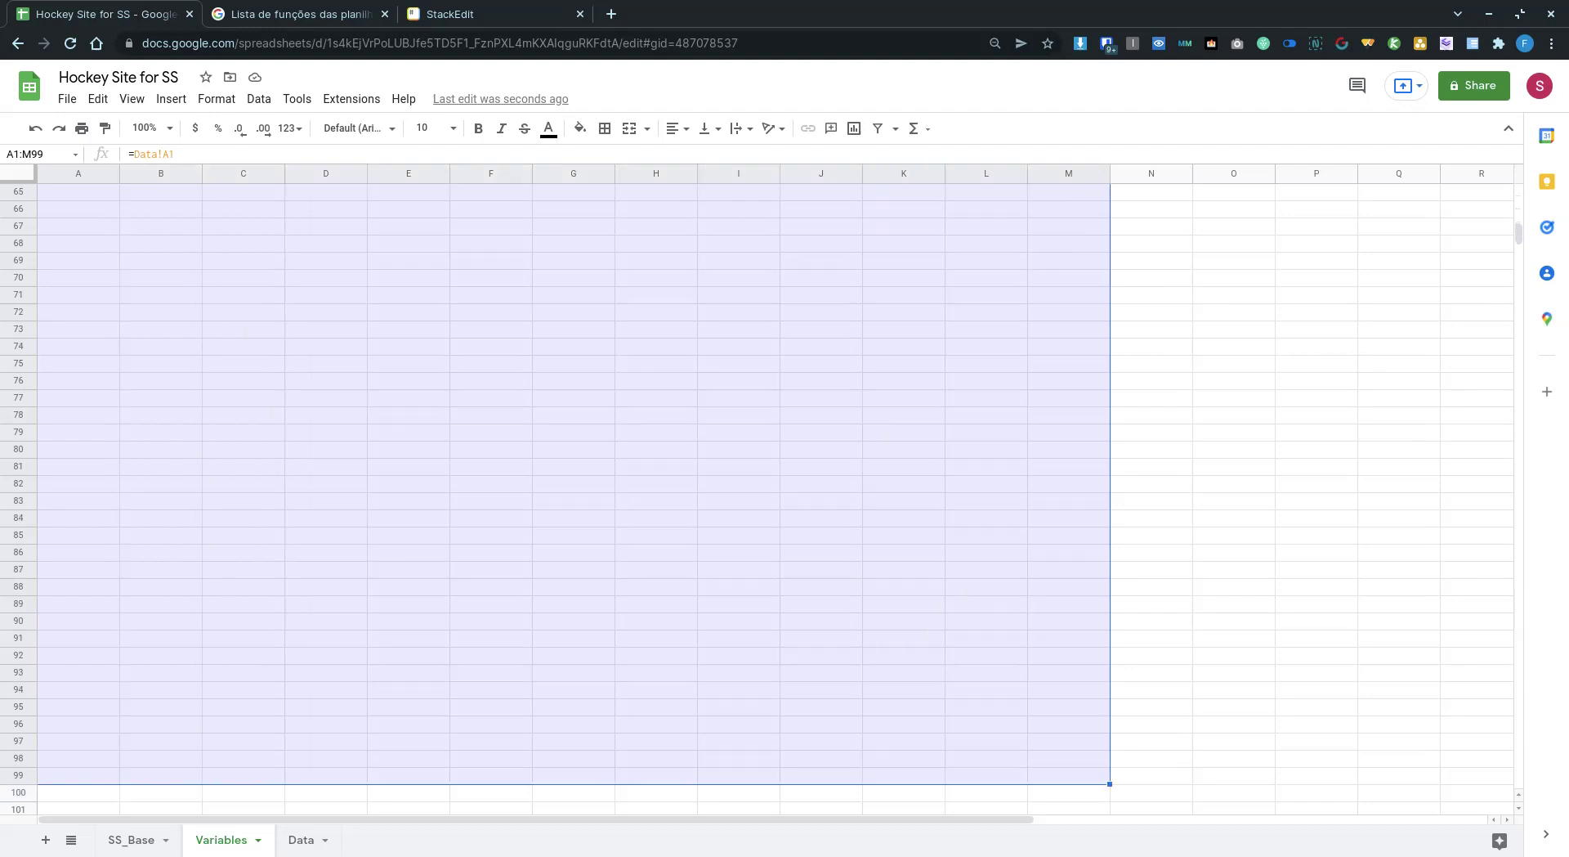
key(shift+Right)
key(shift+Right)
key(shift+Right)
key(ctrl+v)
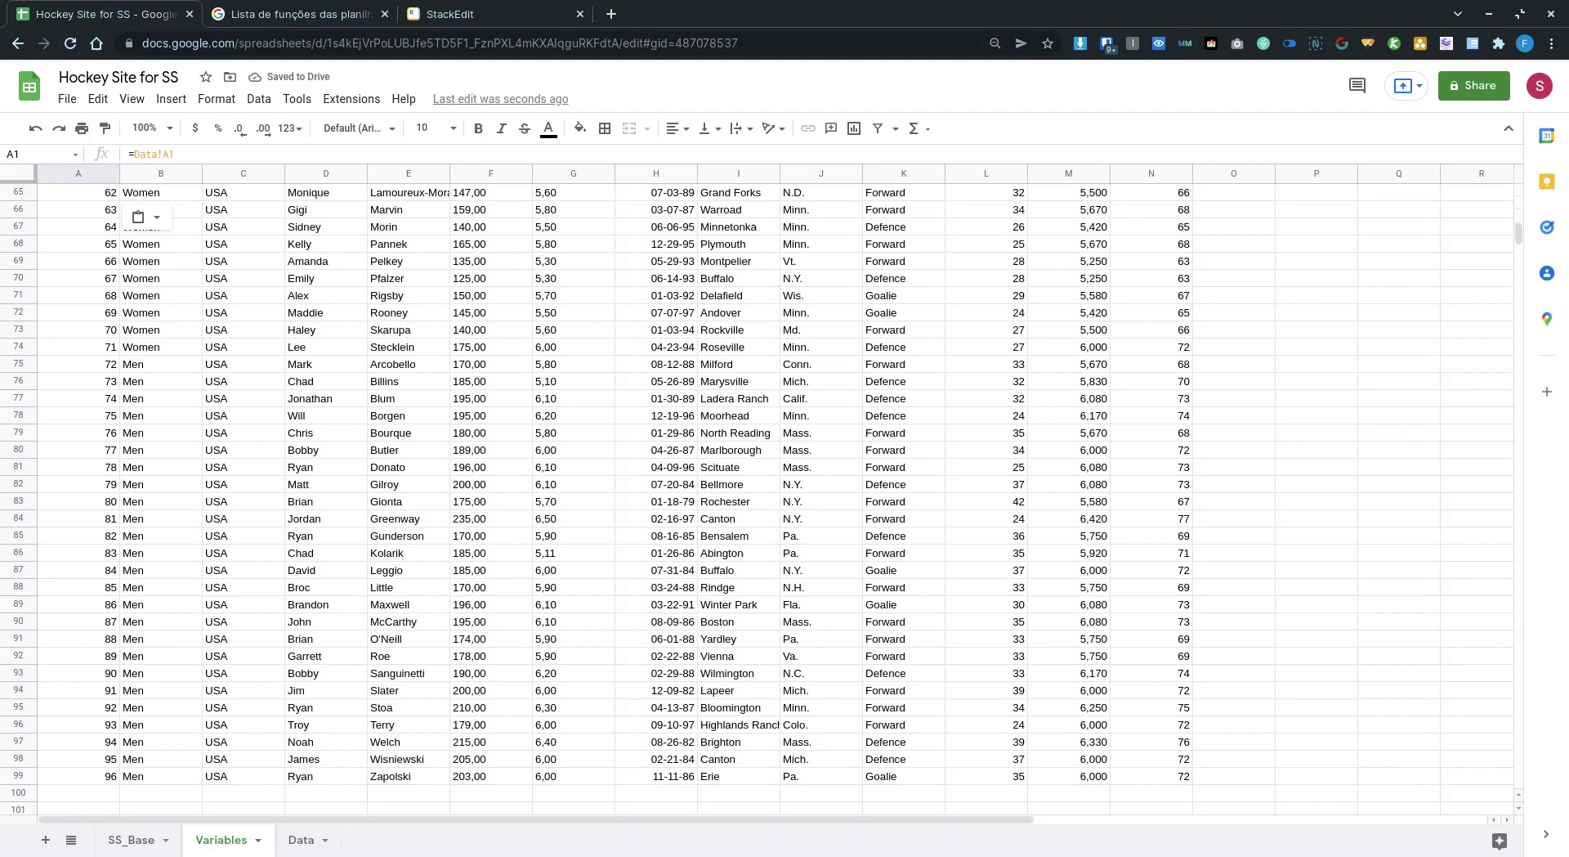
Copy the row 99 reference formulas down through the range A99:P132 on the Variables sheet.
click(61, 780)
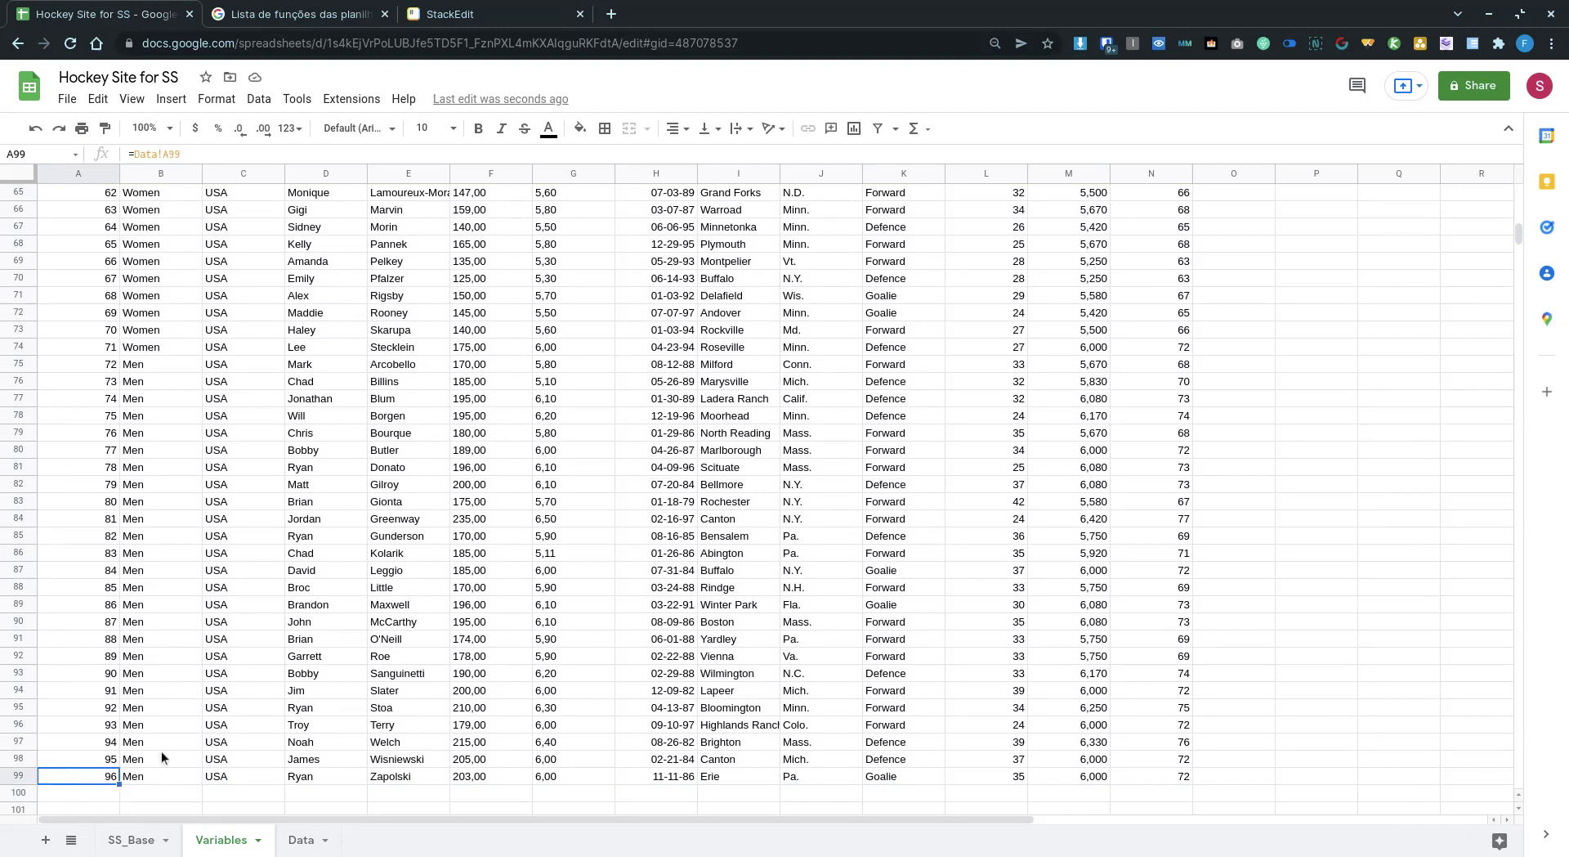
key(ctrl+shift+Right)
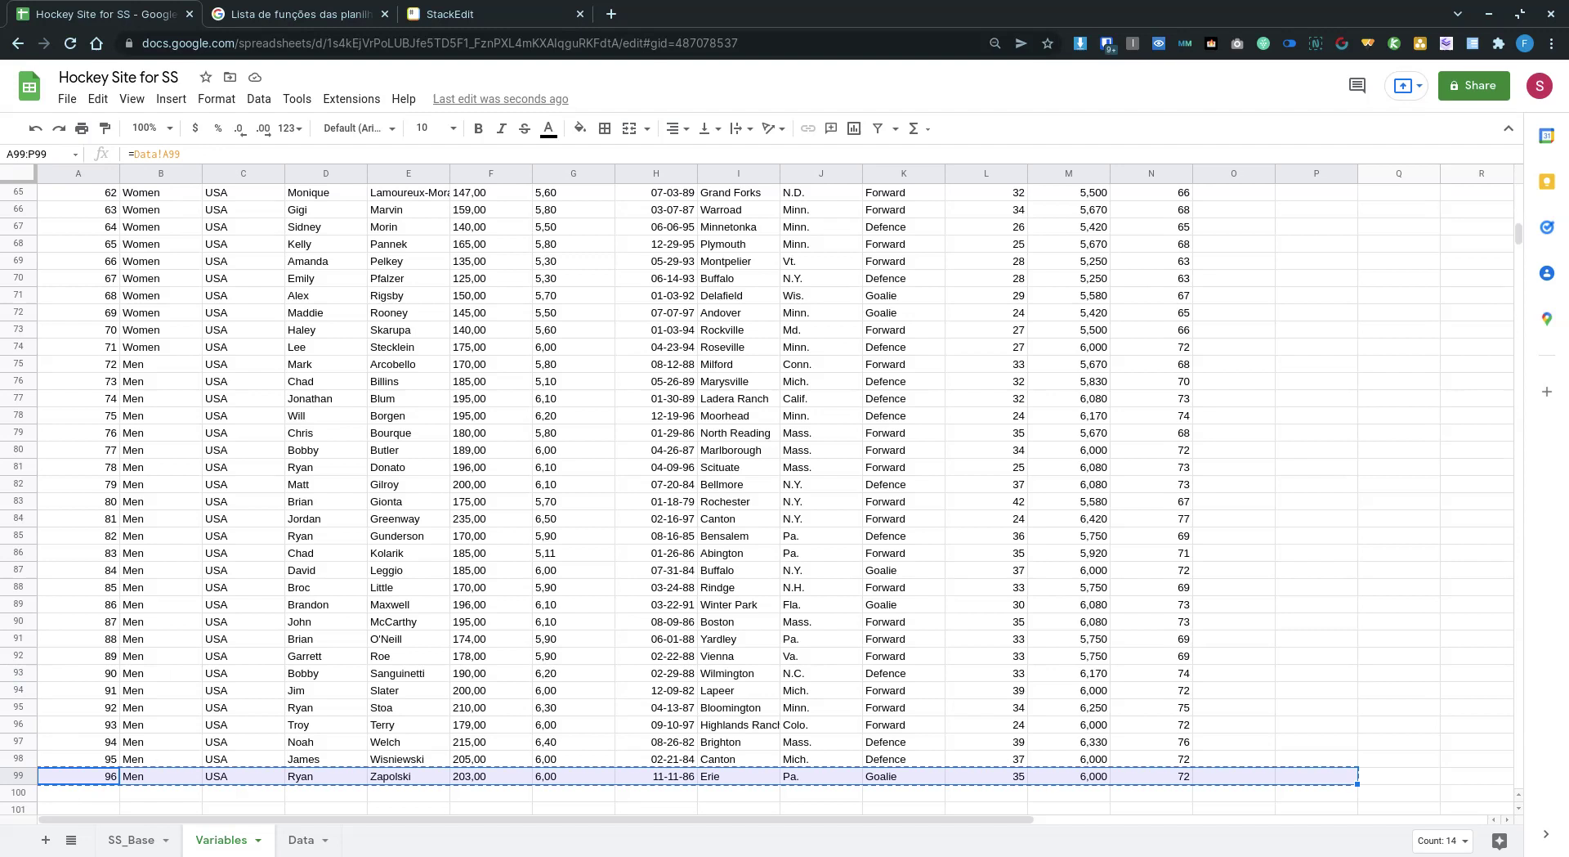
key(shift+Down)
key(shift+Down)
key(shift+Down)
key(shift+Down)
key(shift+Down)
key(shift+Down)
key(shift+Down)
key(shift+Down)
key(shift+Down)
key(shift+Down)
key(shift+Down)
key(shift+Down)
key(shift+Down)
key(shift+Down)
key(shift+Down)
key(shift+Down)
key(shift+Down)
key(shift+Down)
key(shift+Down)
key(shift+Down)
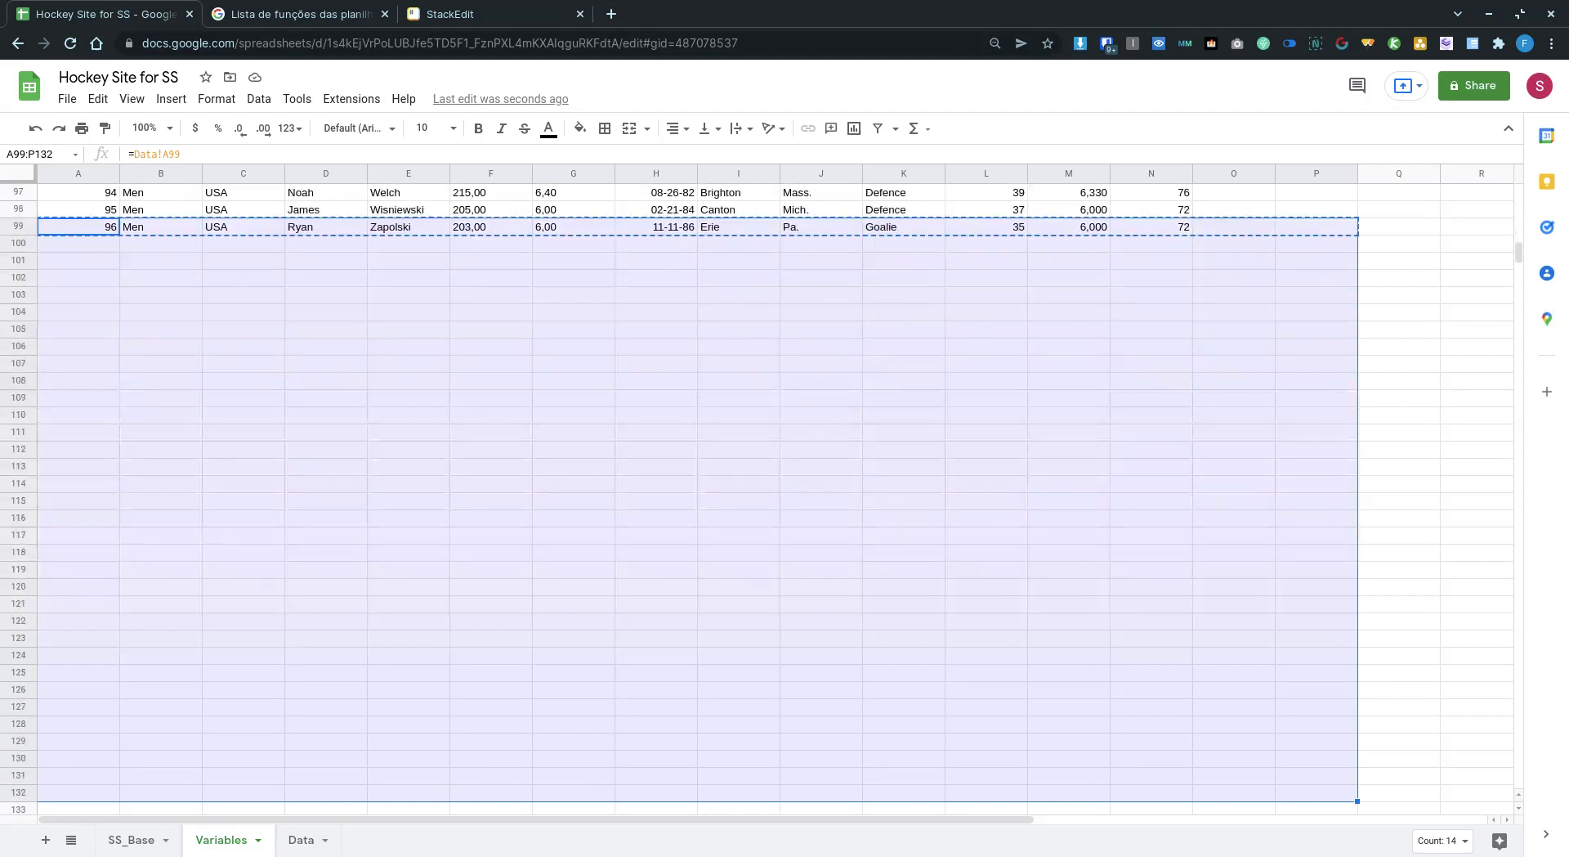
key(ctrl+v)
Clear the contents of columns O and P, beyond the last data column.
key(ctrl+Home)
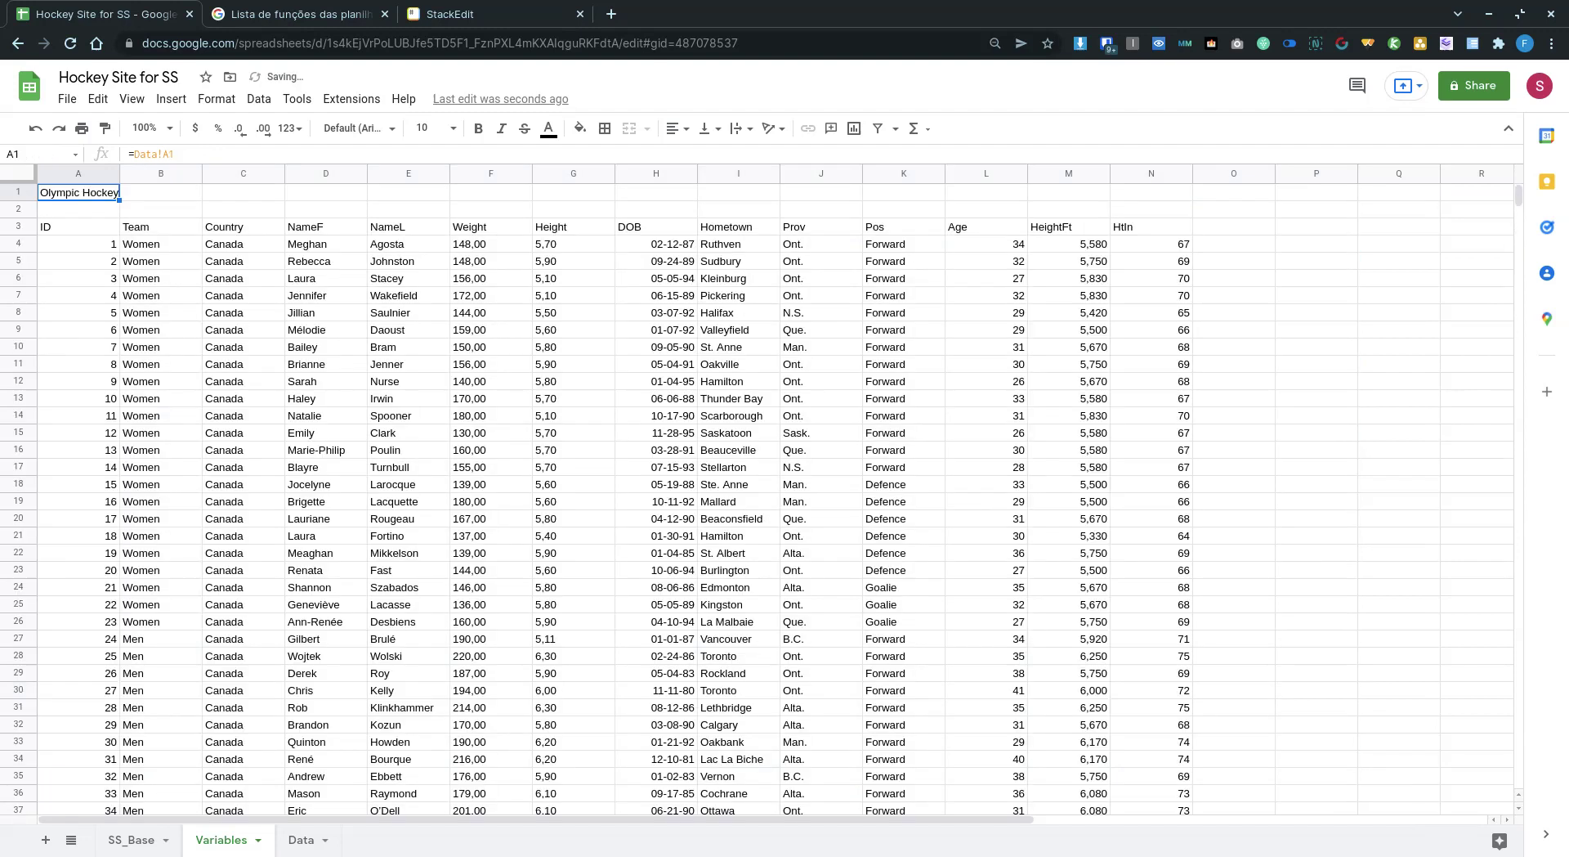
key(Down)
key(Down)
key(ctrl+shift+Right)
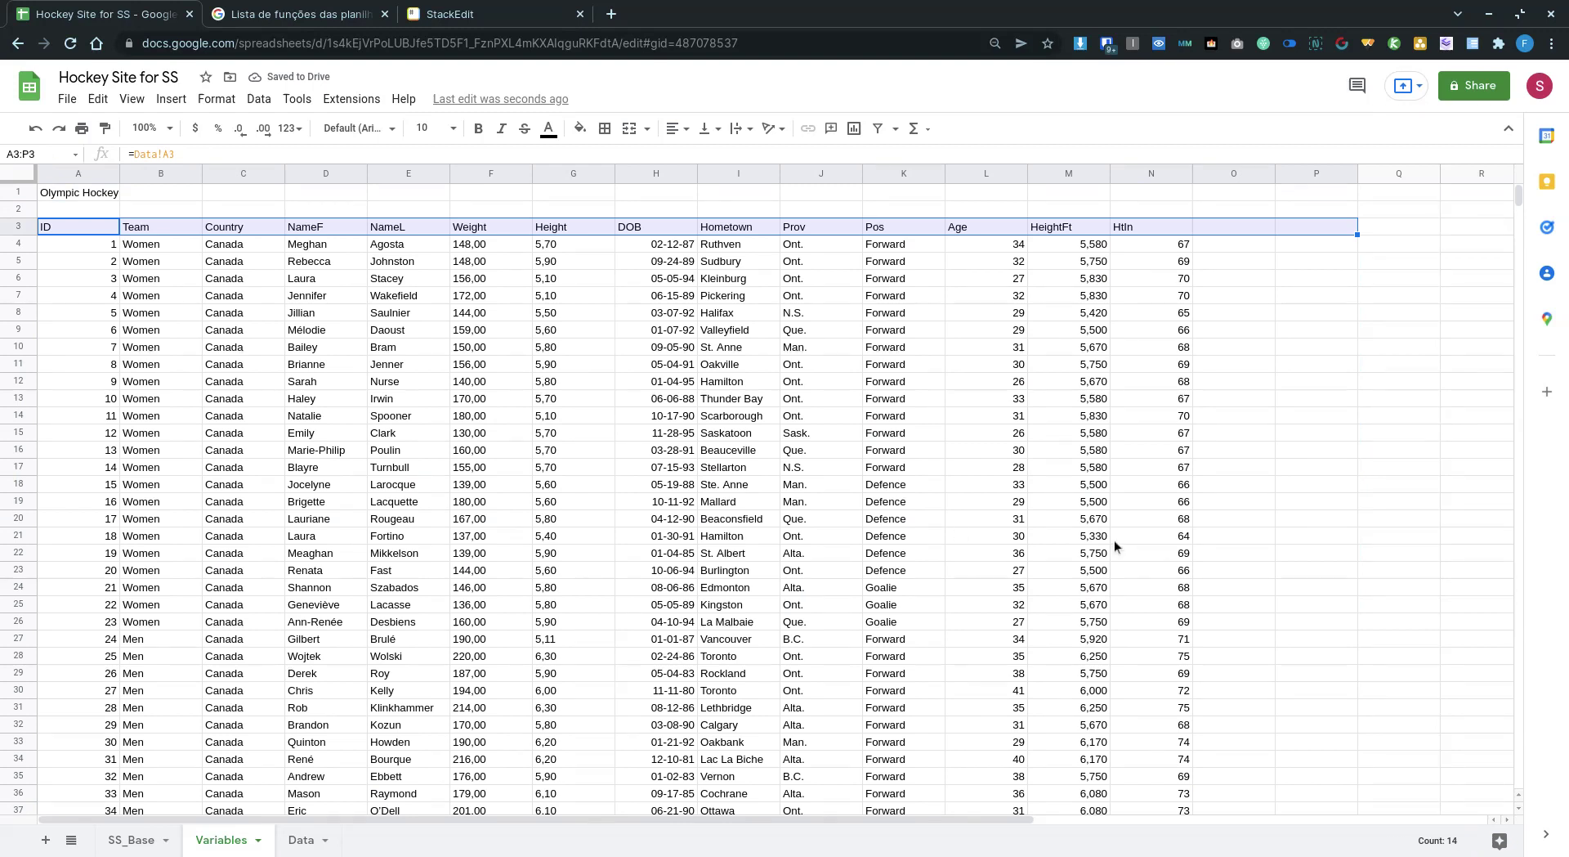
click(1221, 175)
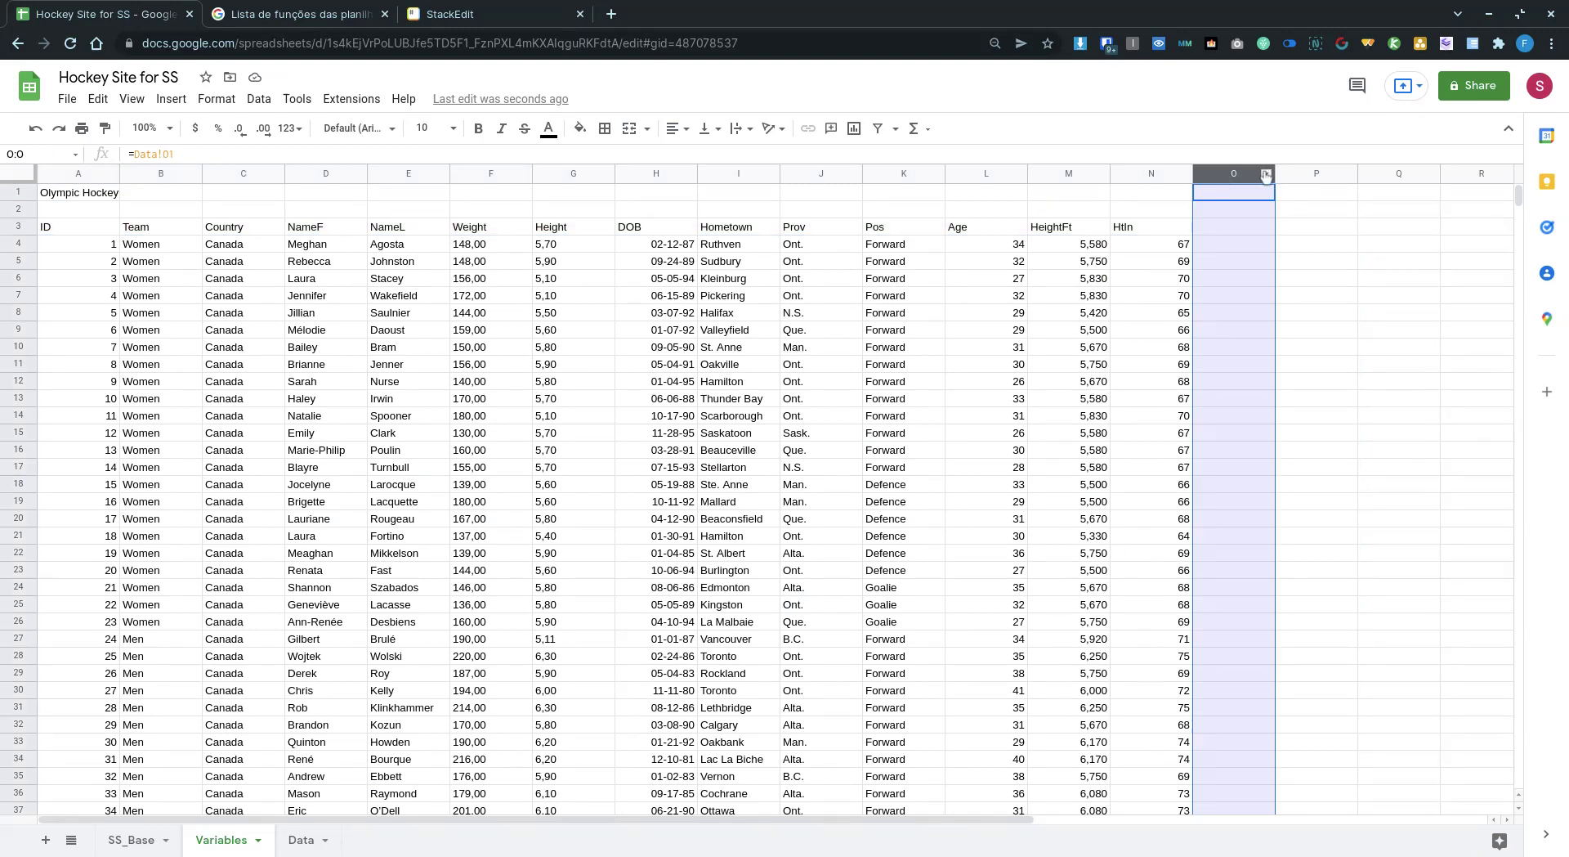
shift+click(1303, 175)
key(Delete)
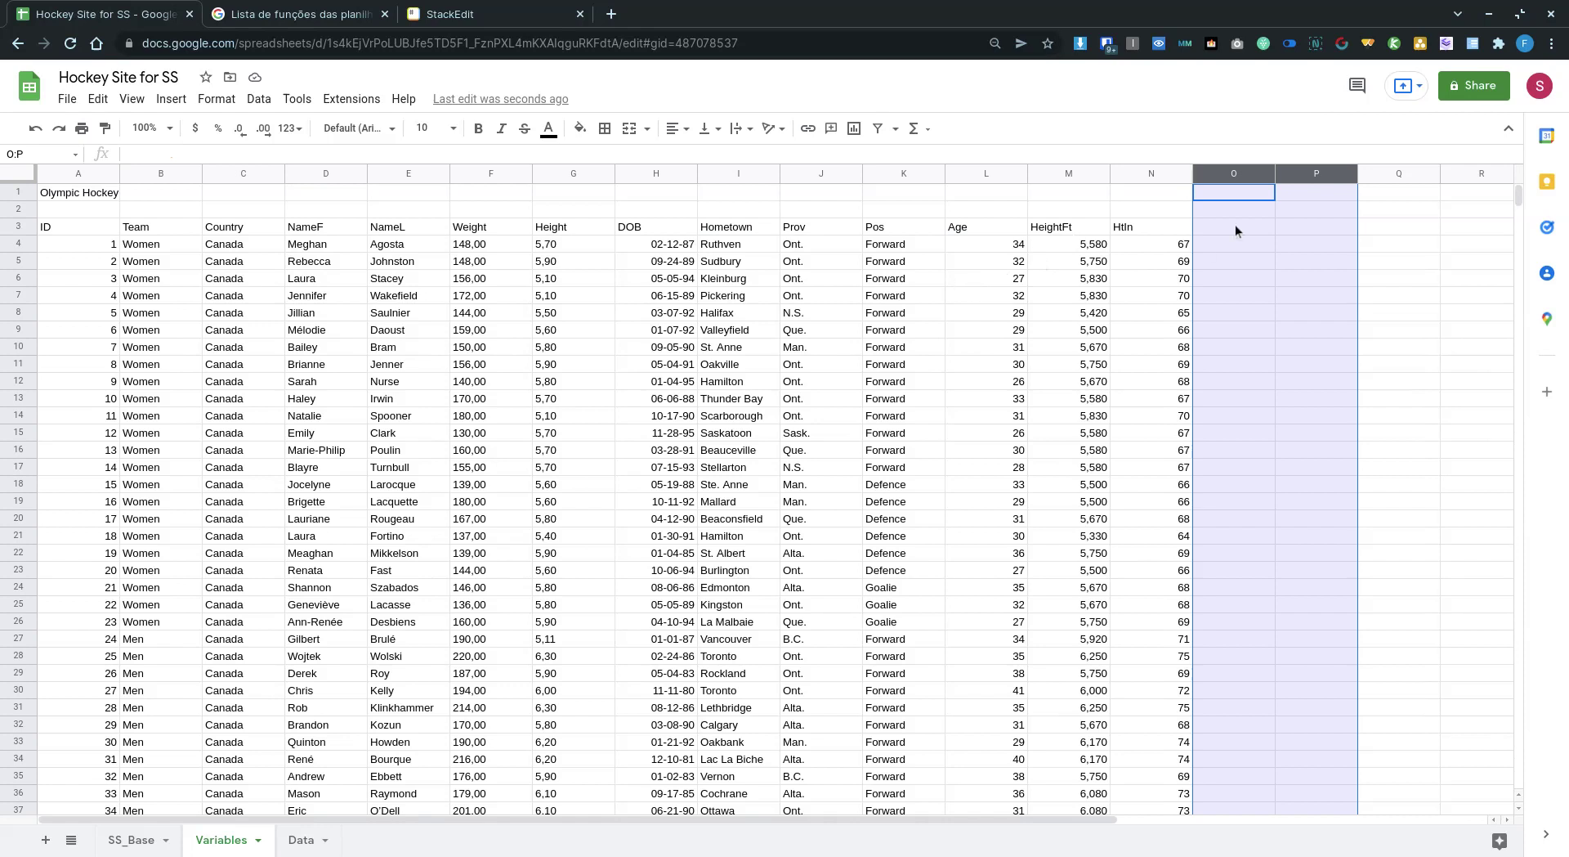
Enter the header BMI in cell O3, next to the HtIn header.
click(1214, 227)
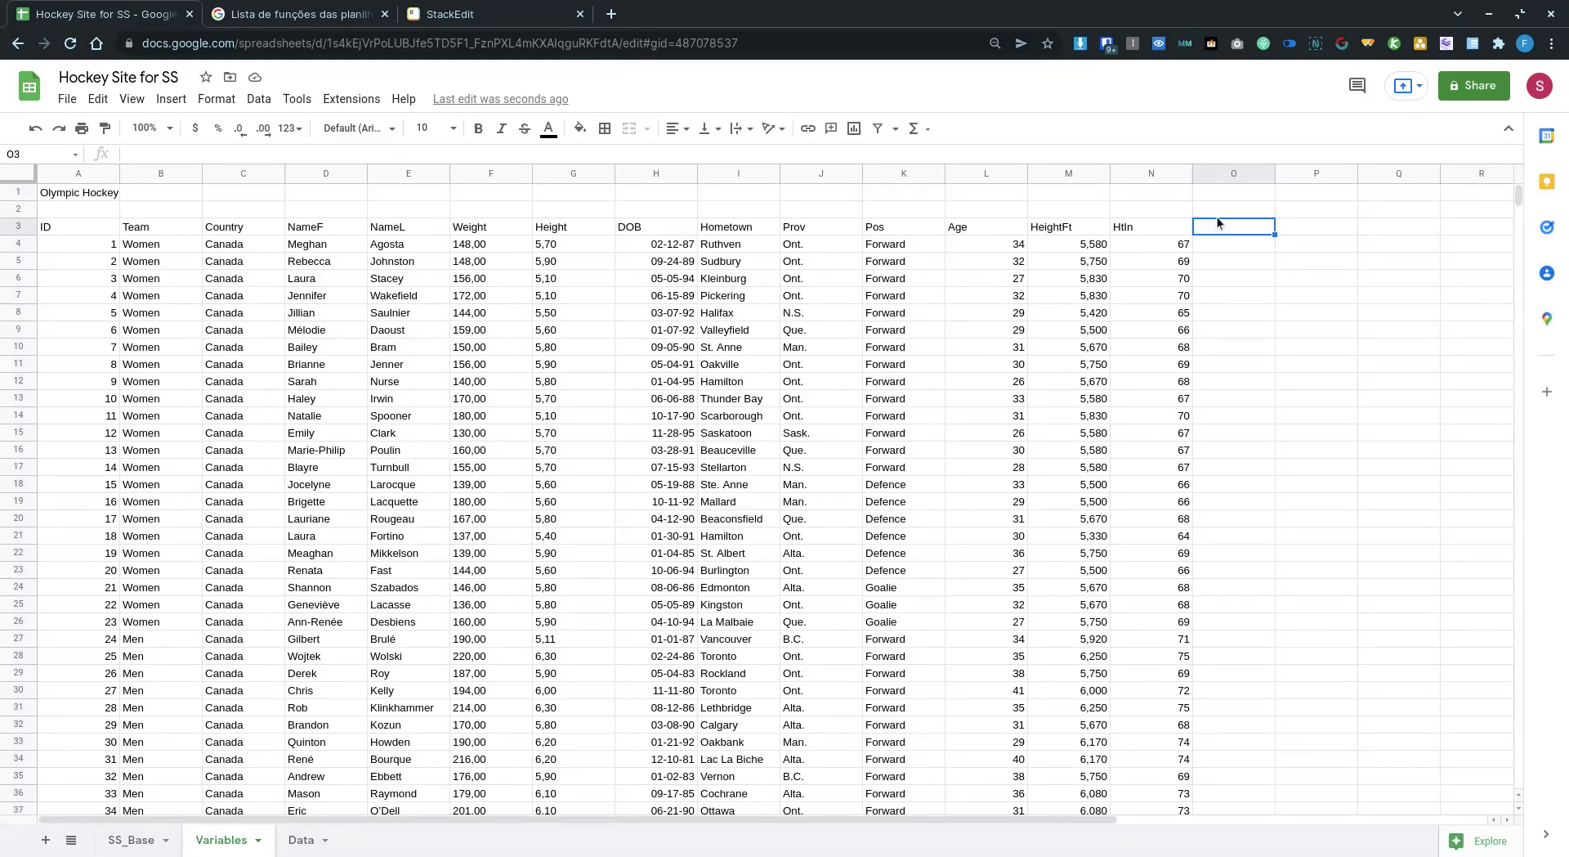
text(BMI)
key(Return)
Copy the note "BMI = weight in pounds / [height in inches x height in inches] x 703" from StackEdit into cell O1.
click(1215, 194)
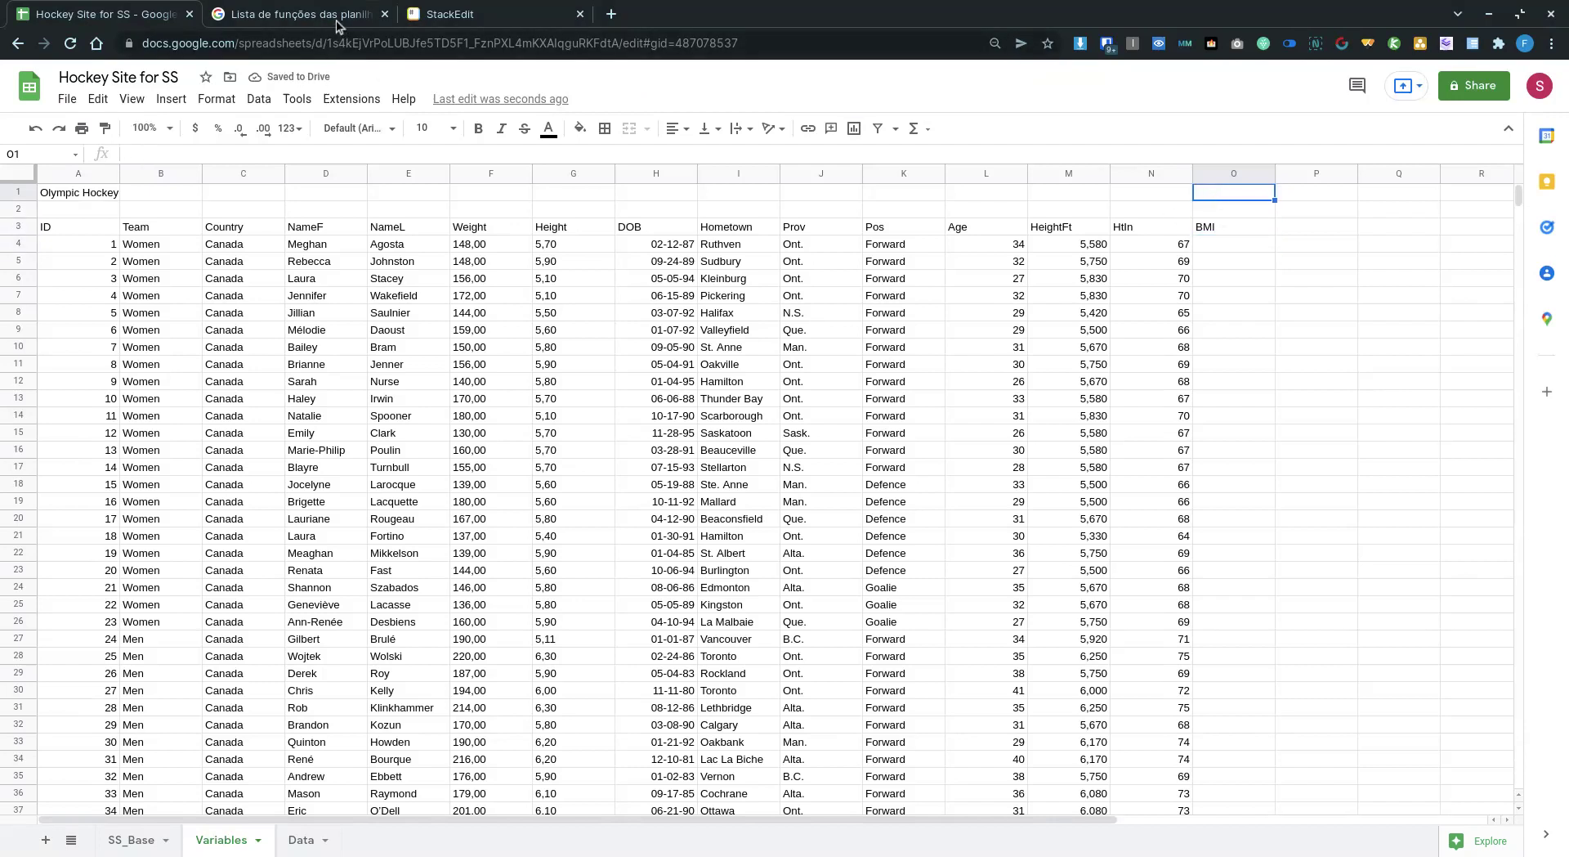
click(437, 15)
drag(809, 254, 260, 254)
key(ctrl+c)
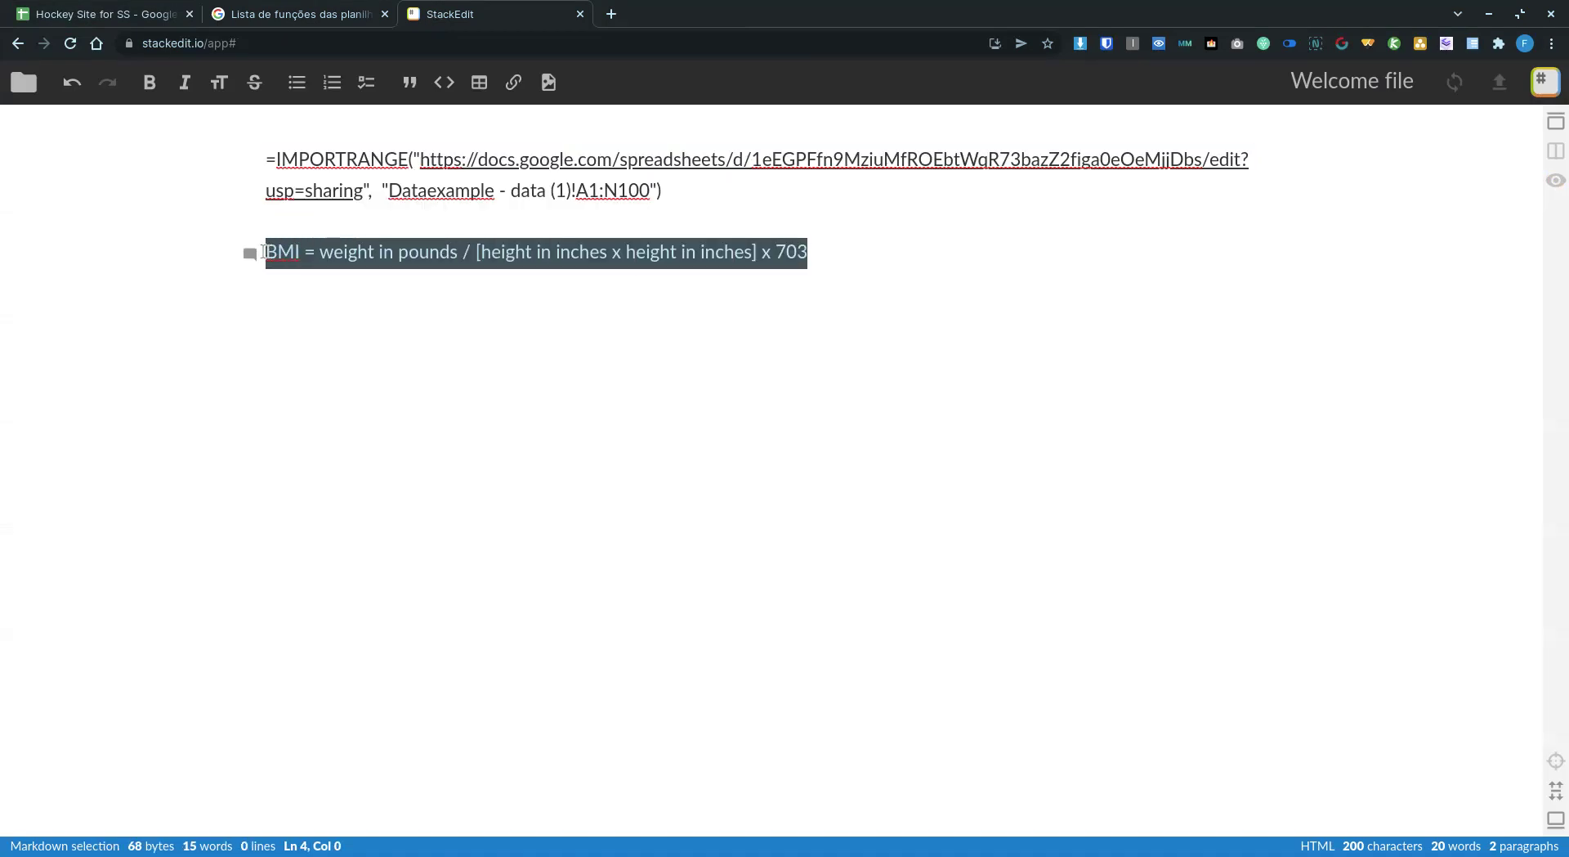
click(104, 15)
key(ctrl+v)
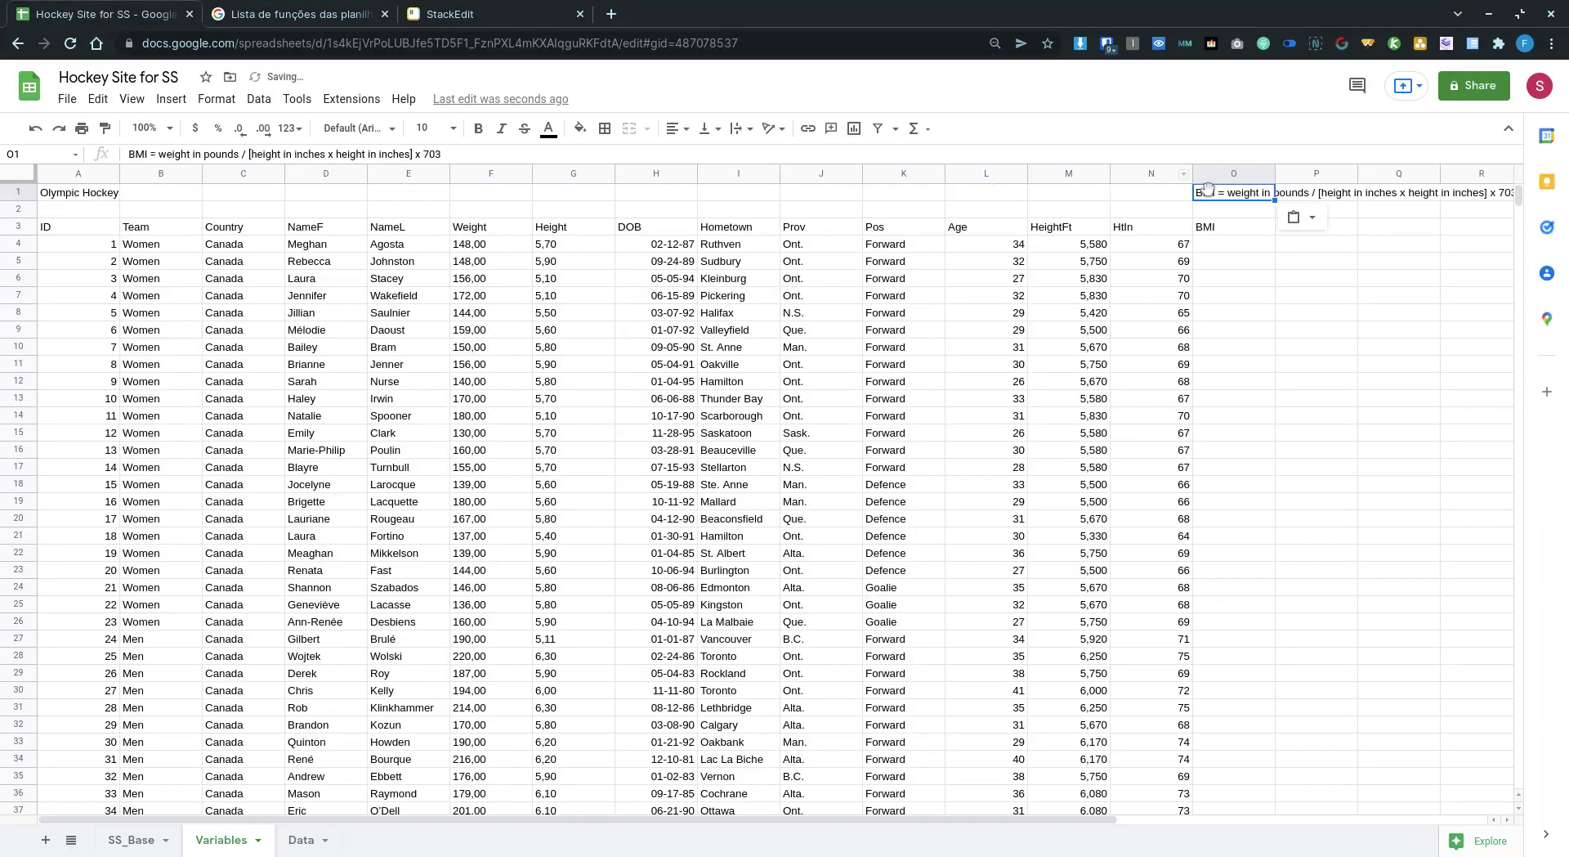
Right-align the BMI note in O1 and clear the formulas from K1:N1 beside it.
click(678, 136)
click(721, 161)
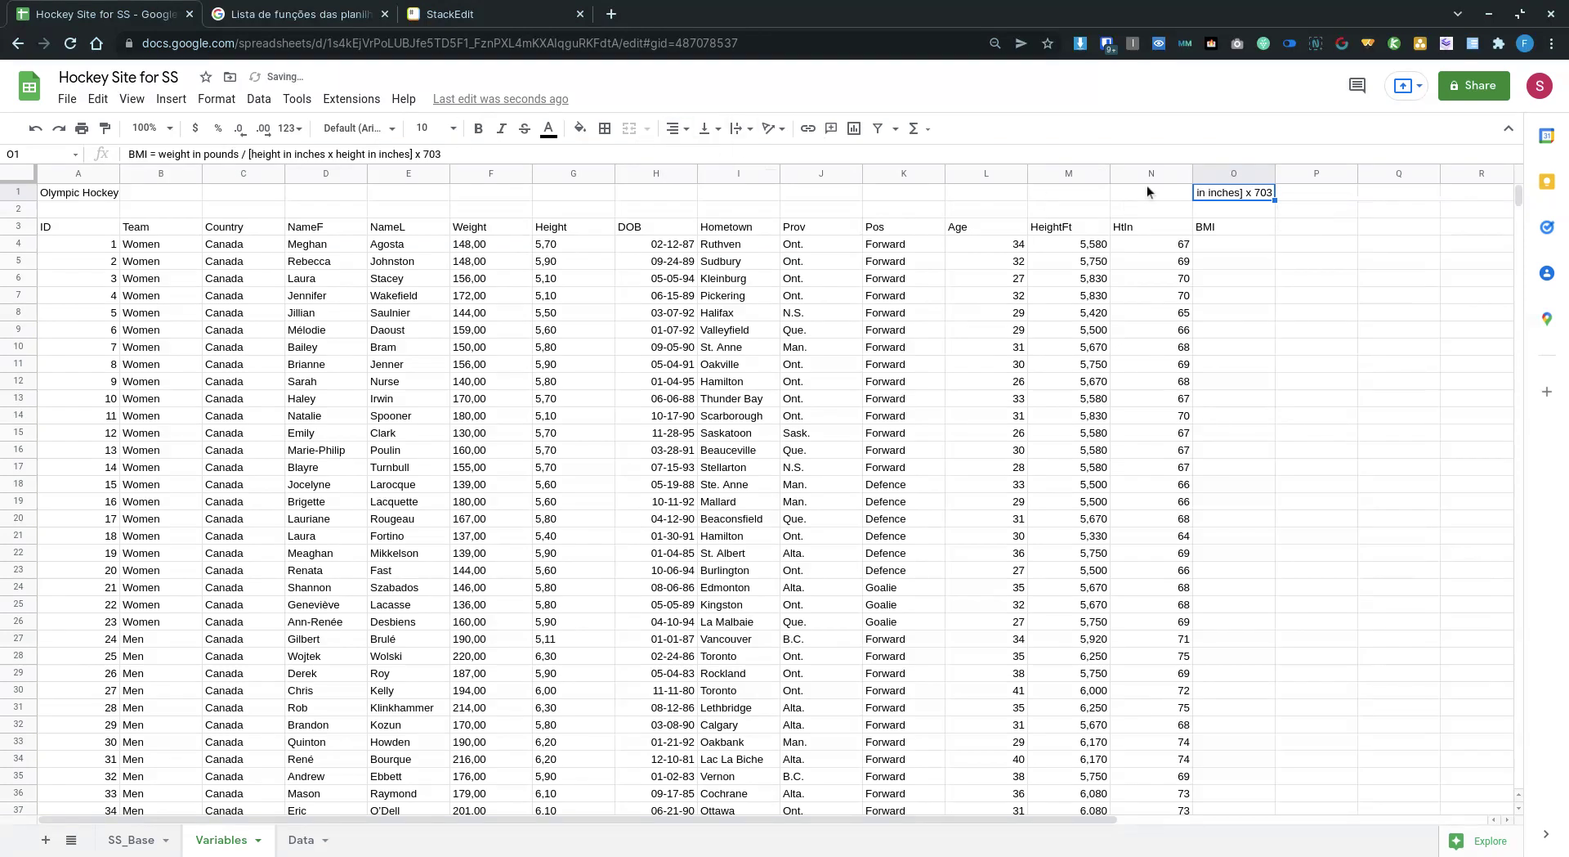
drag(1146, 190, 890, 189)
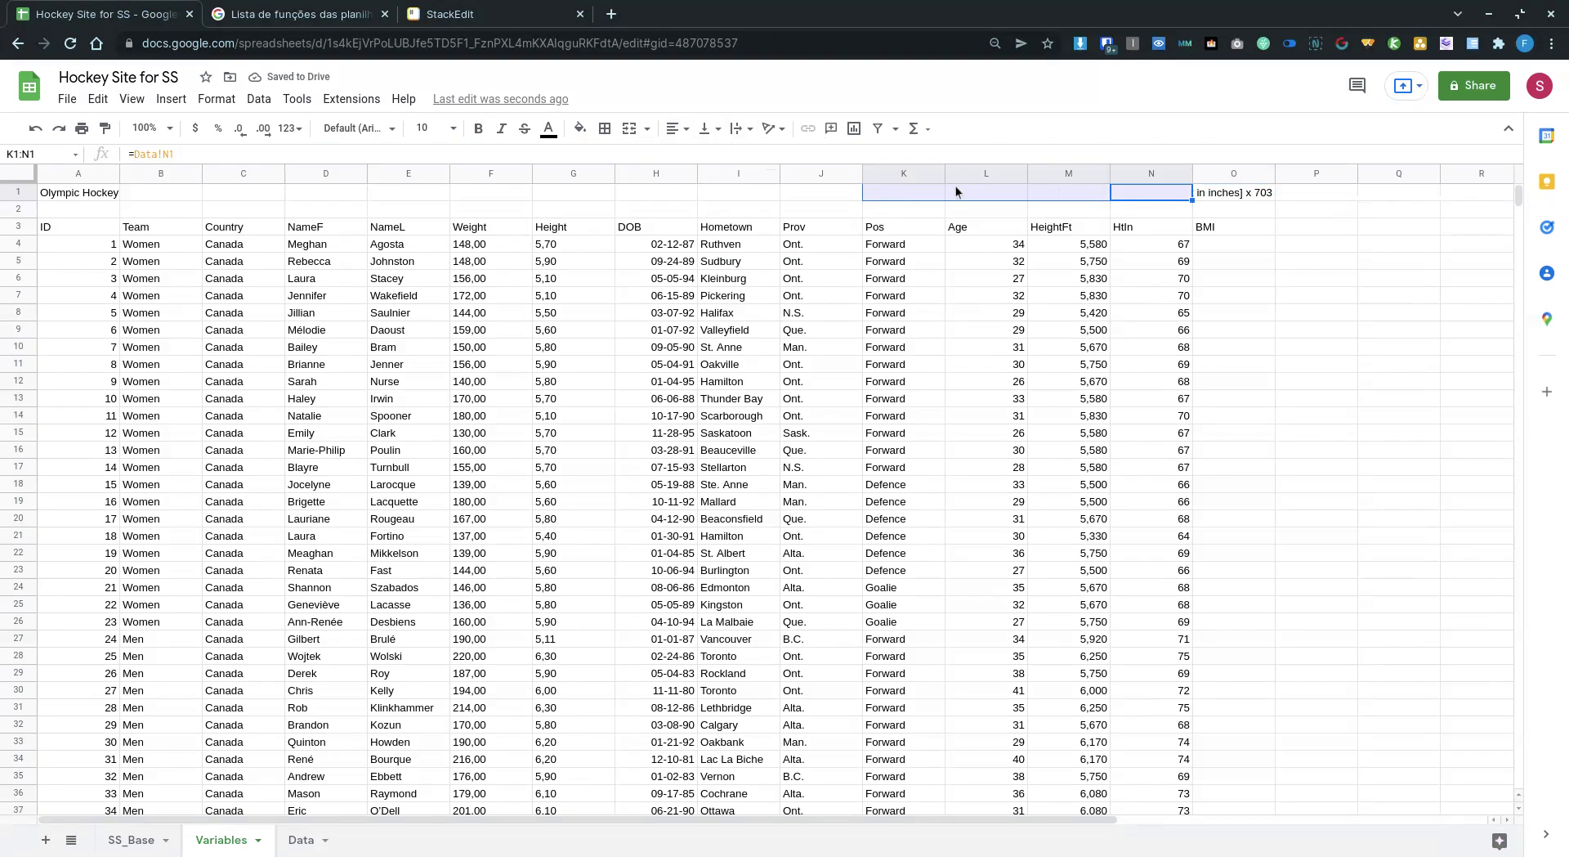
key(Delete)
click(1014, 195)
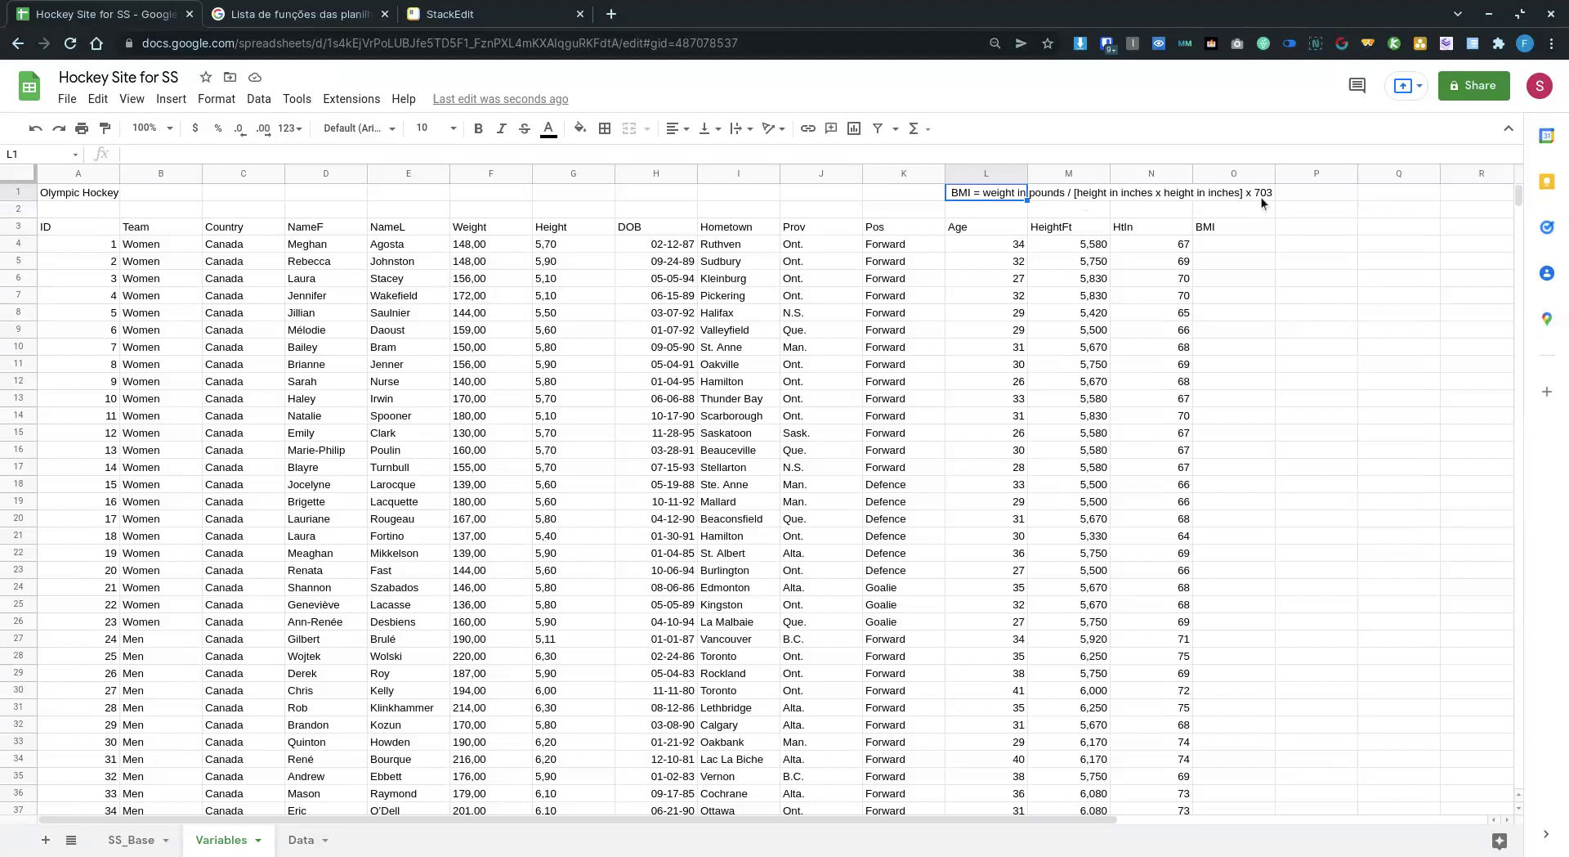
Enter the BMI formula =F4/(G4^2)*703 in cell O4, using the first player's Weight and Height cells.
click(1208, 241)
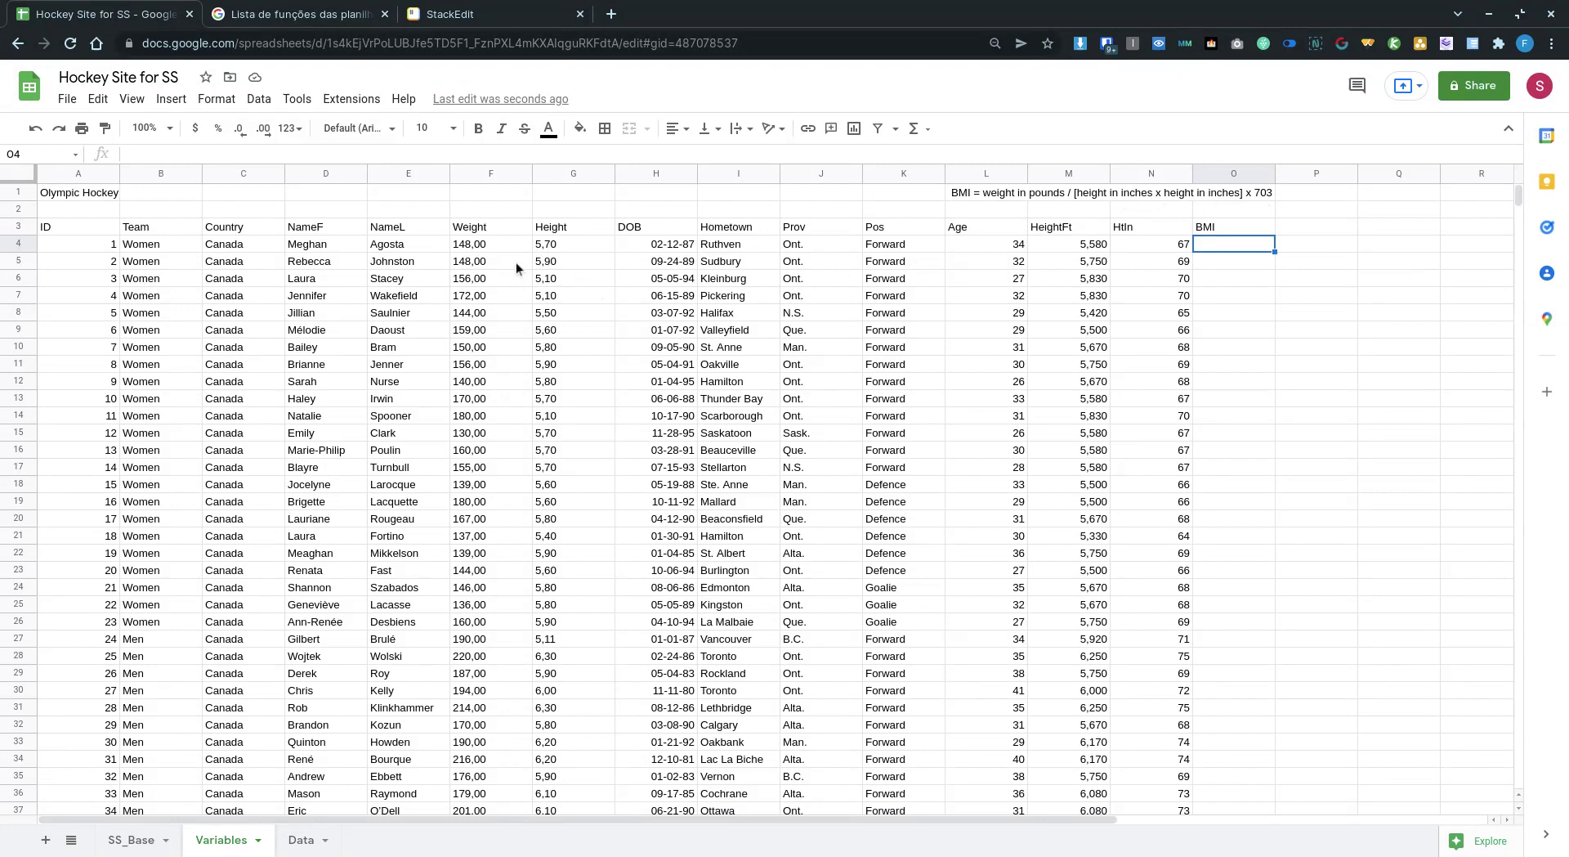
click(546, 245)
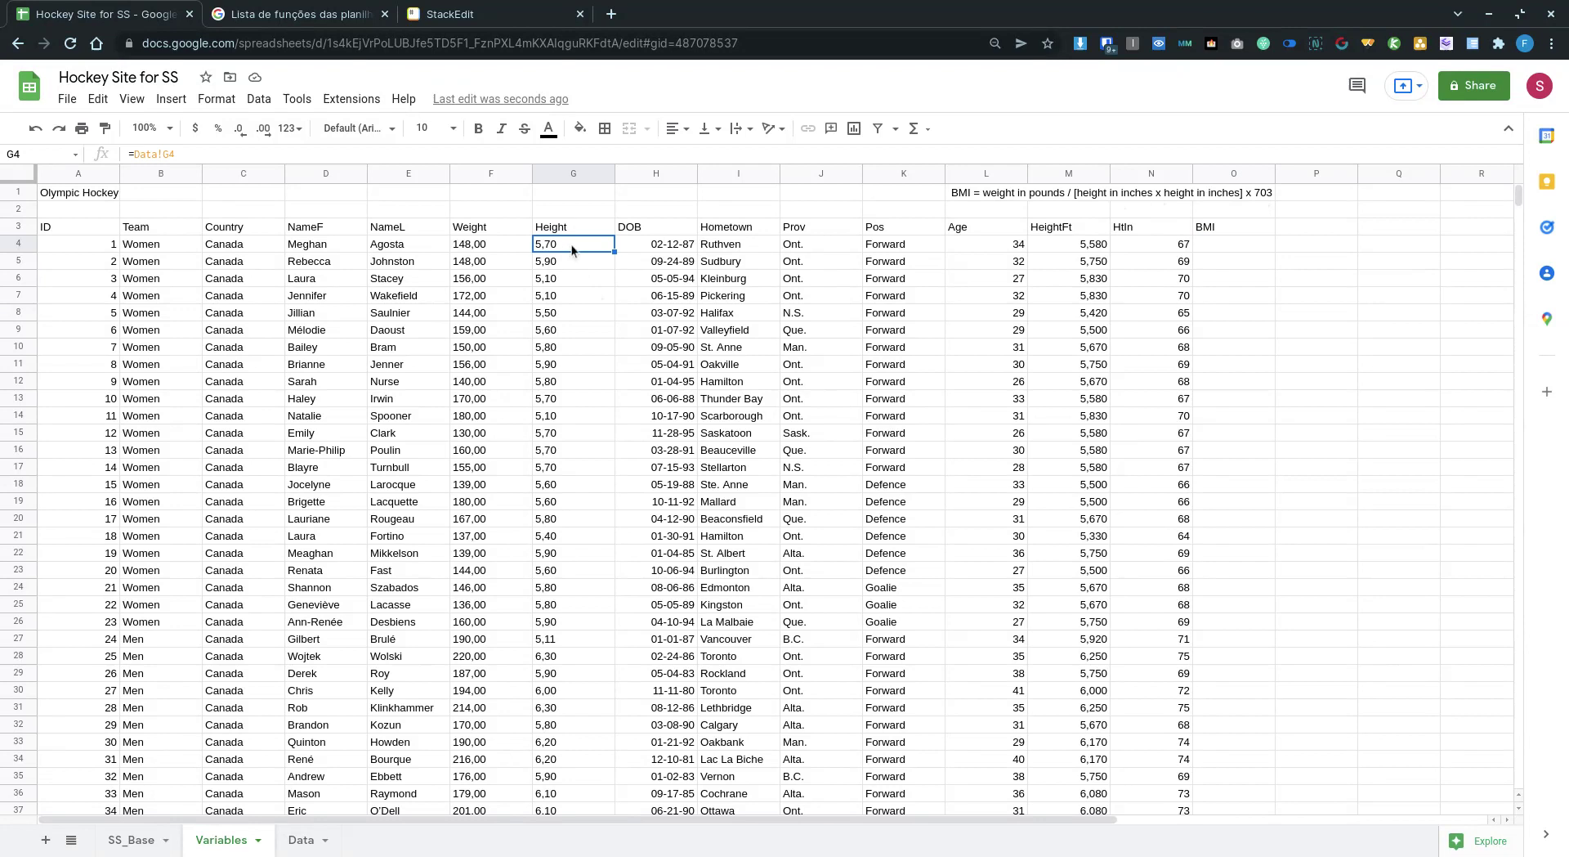
click(1218, 245)
text(=)
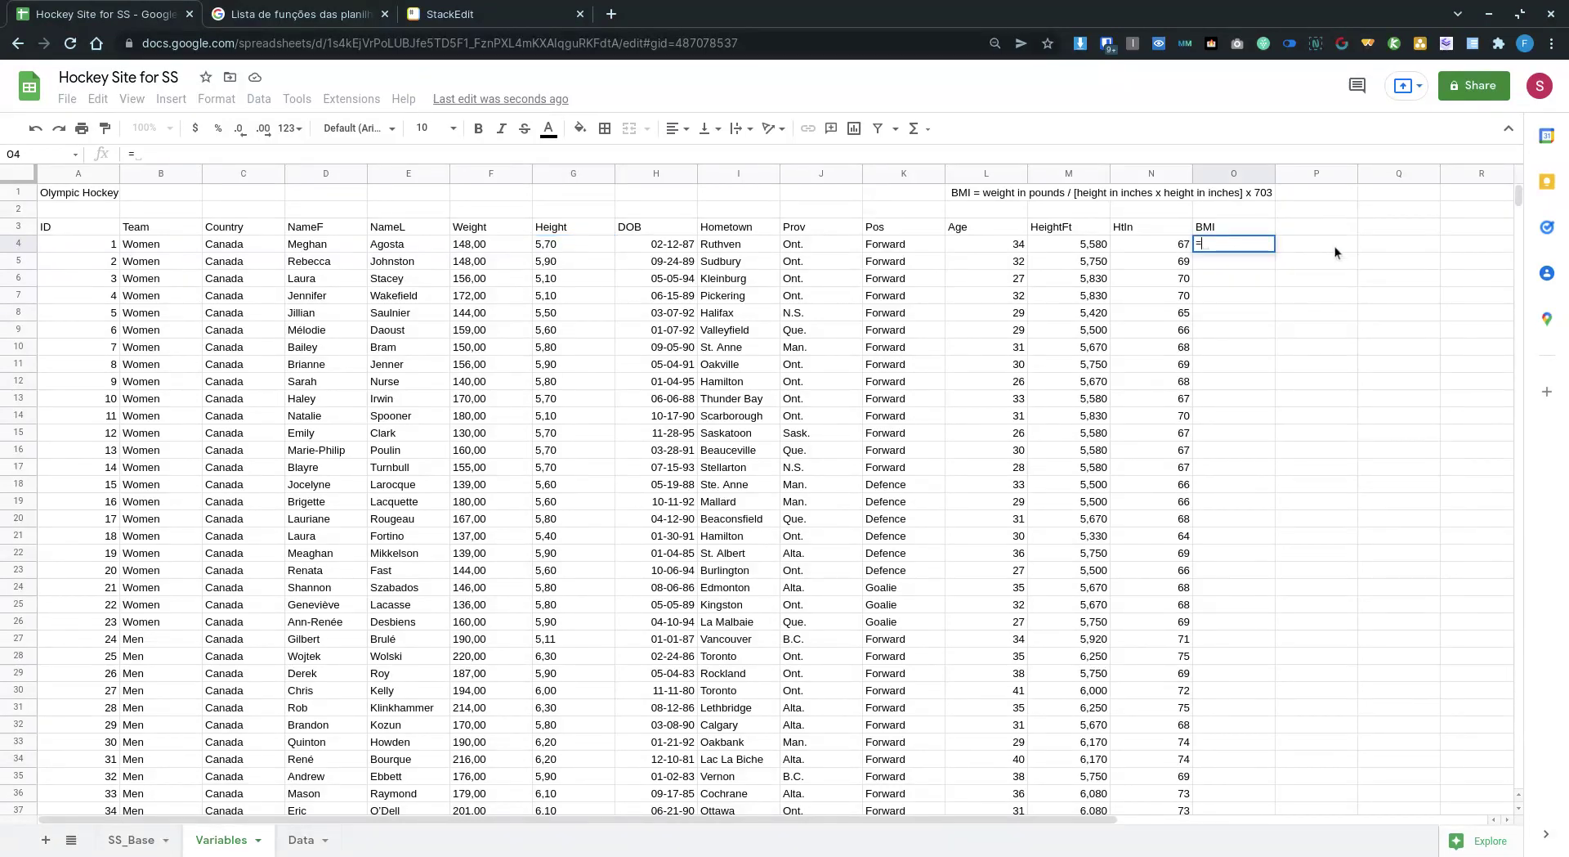
key(Left)
key(Left)
key(Left)
key(Left)
key(Left)
key(Left)
key(Left)
key(Left)
key(Left)
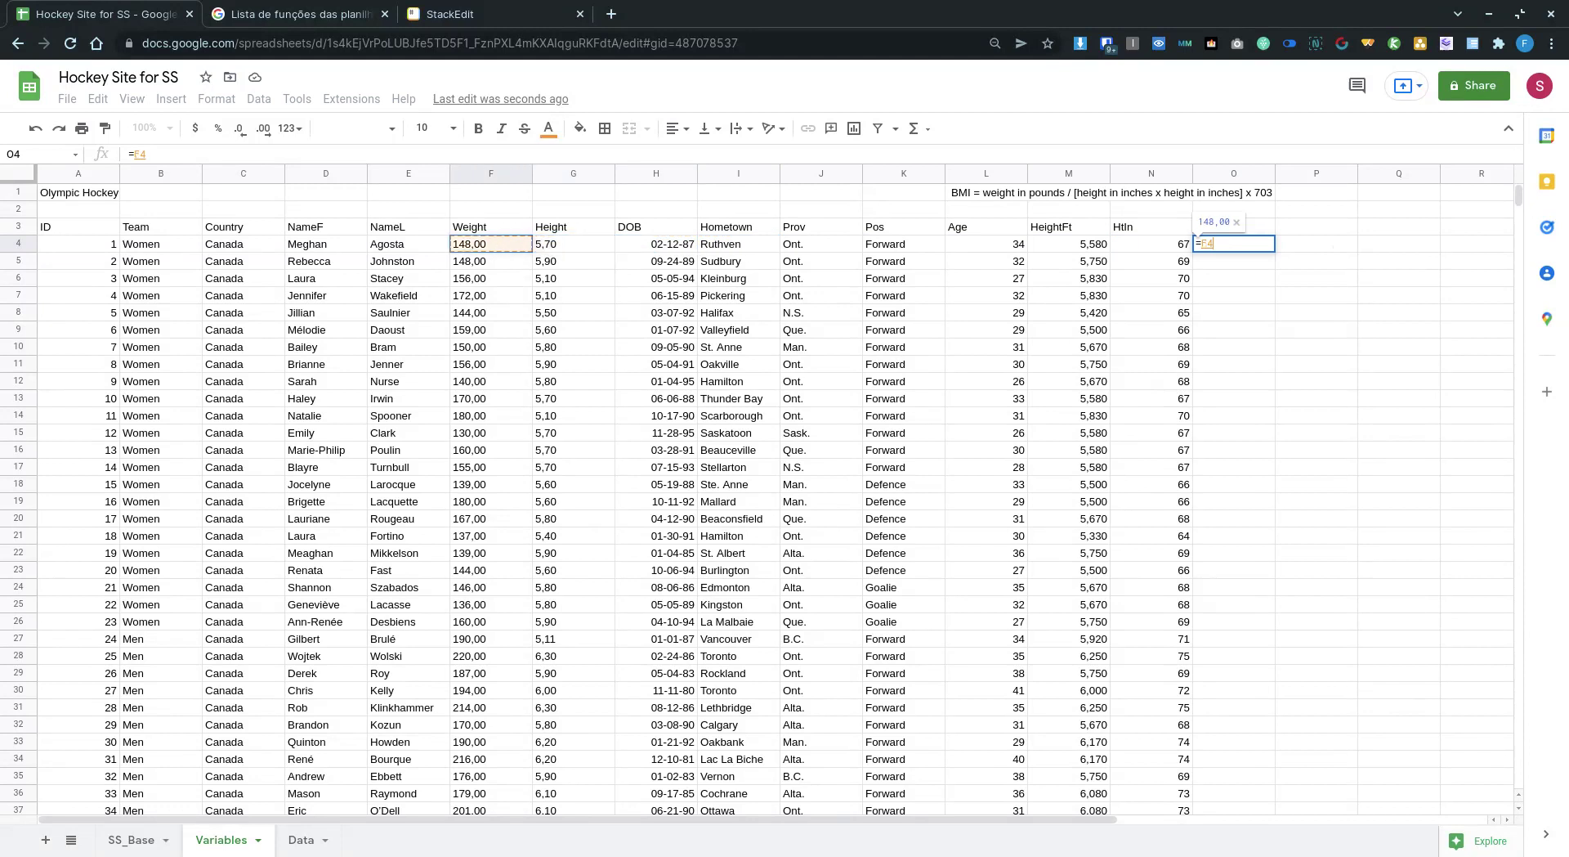
text(/)
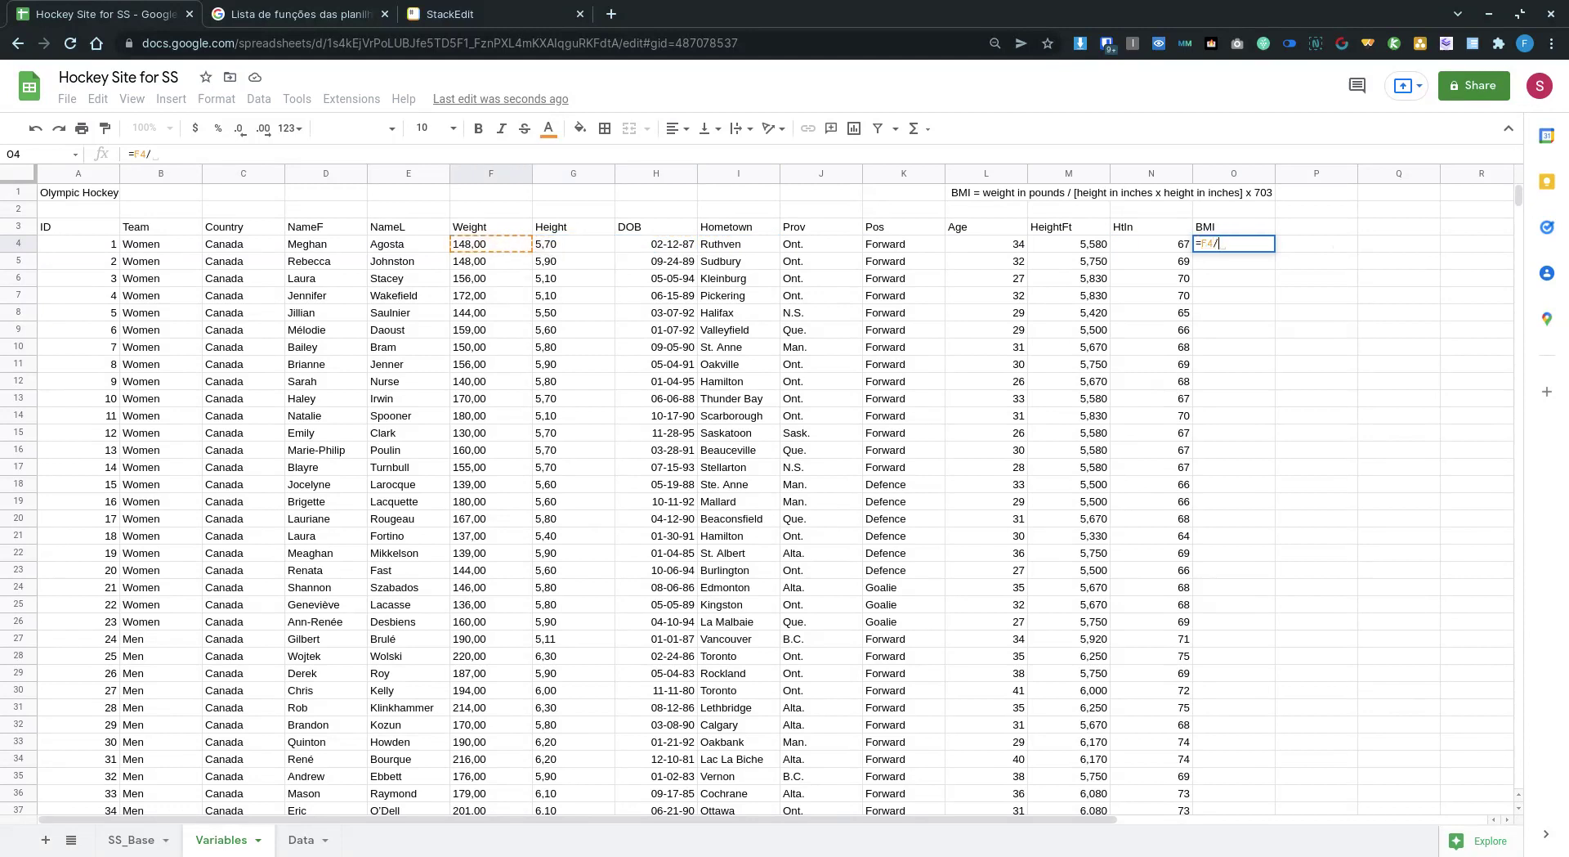
text(()
click(586, 245)
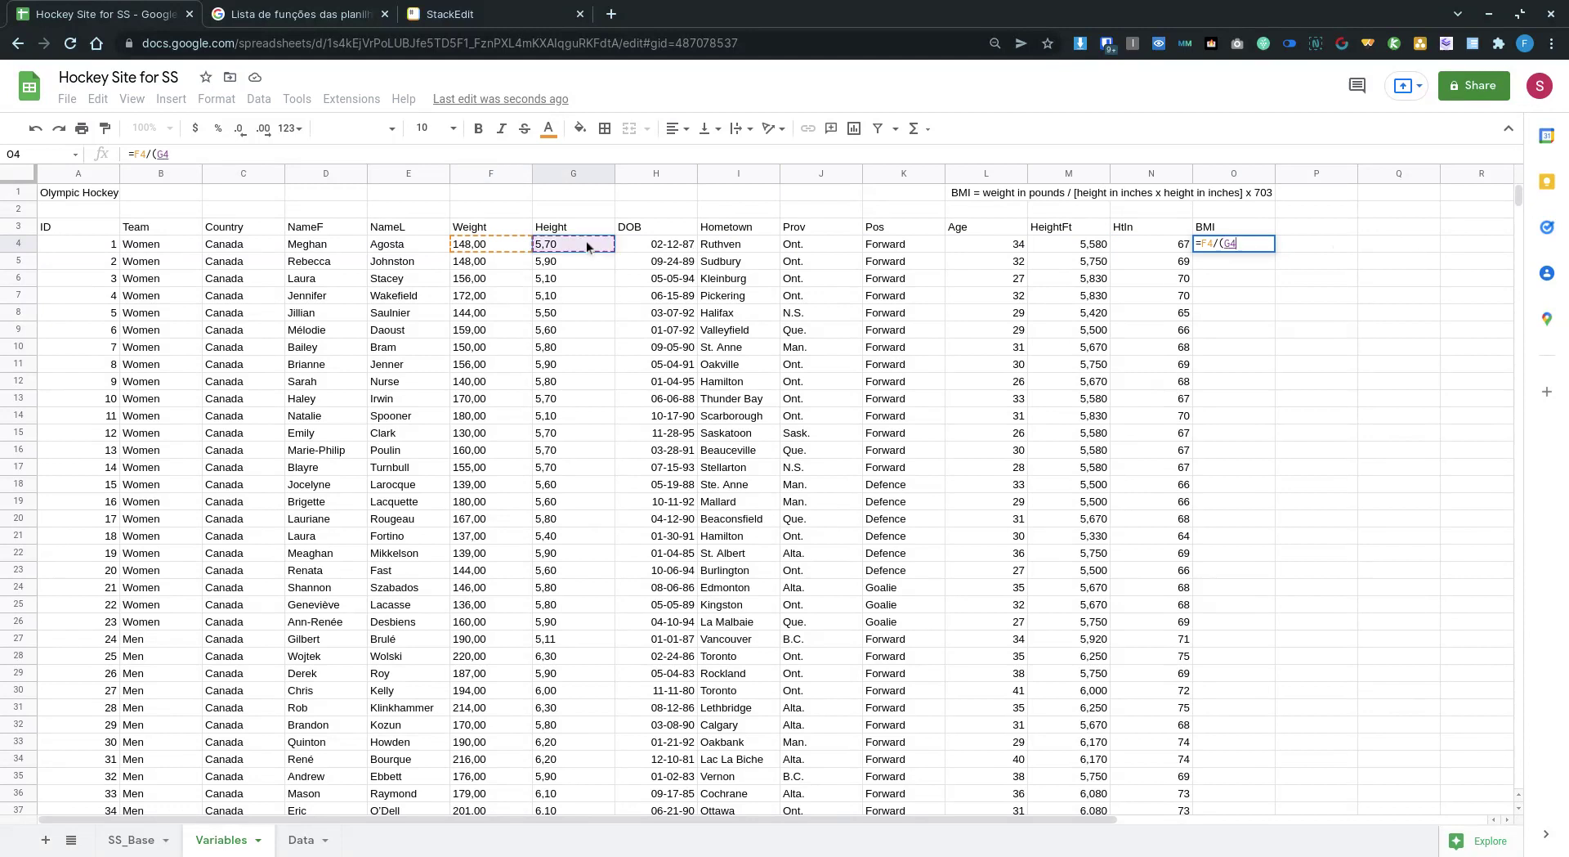
text(²)
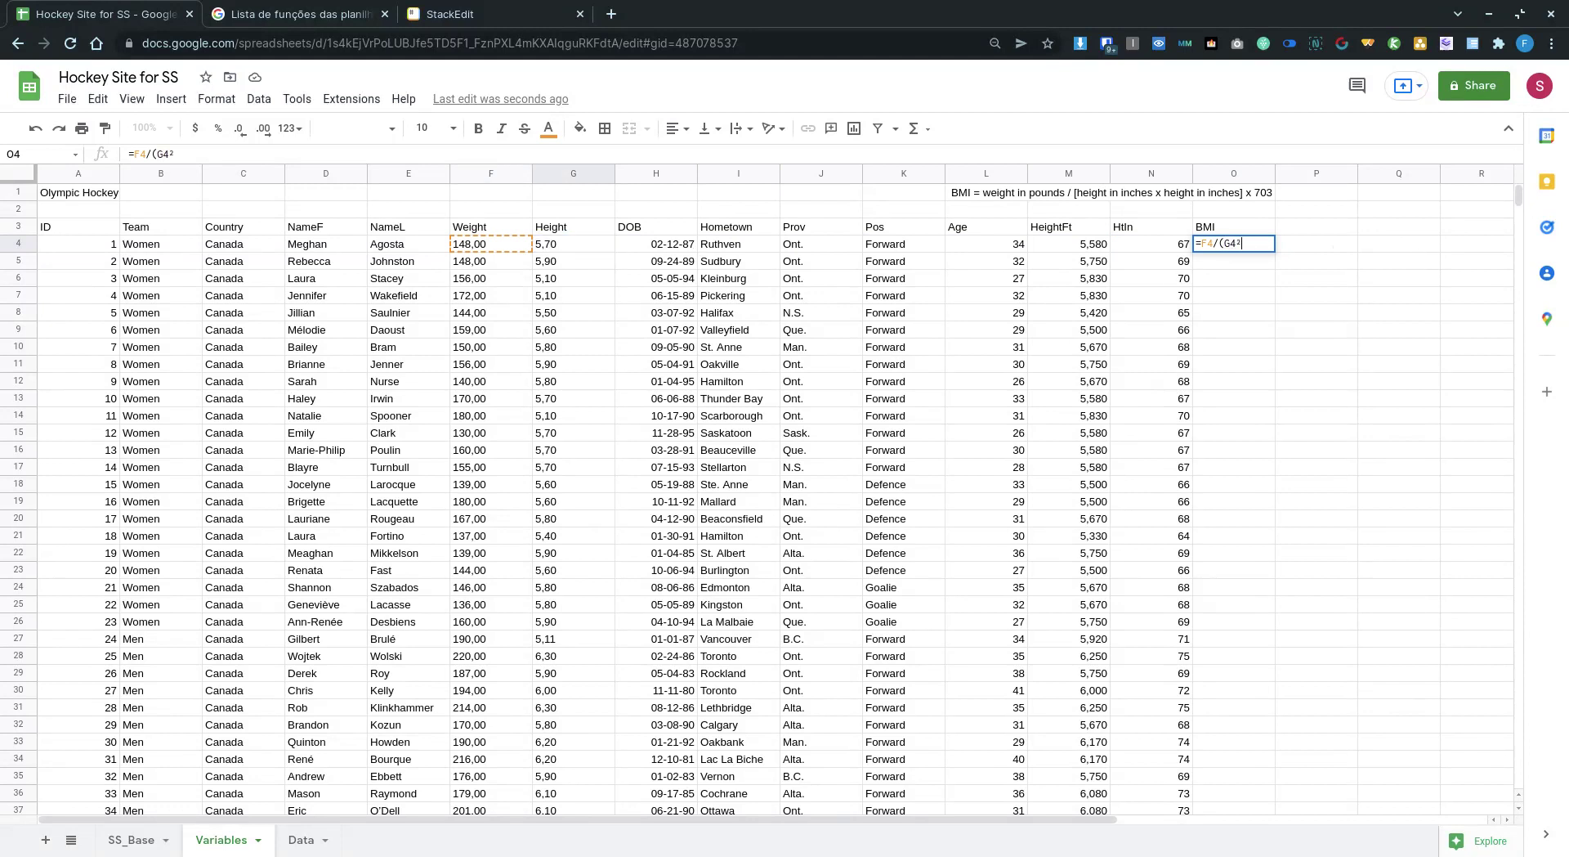
key(BackSpace)
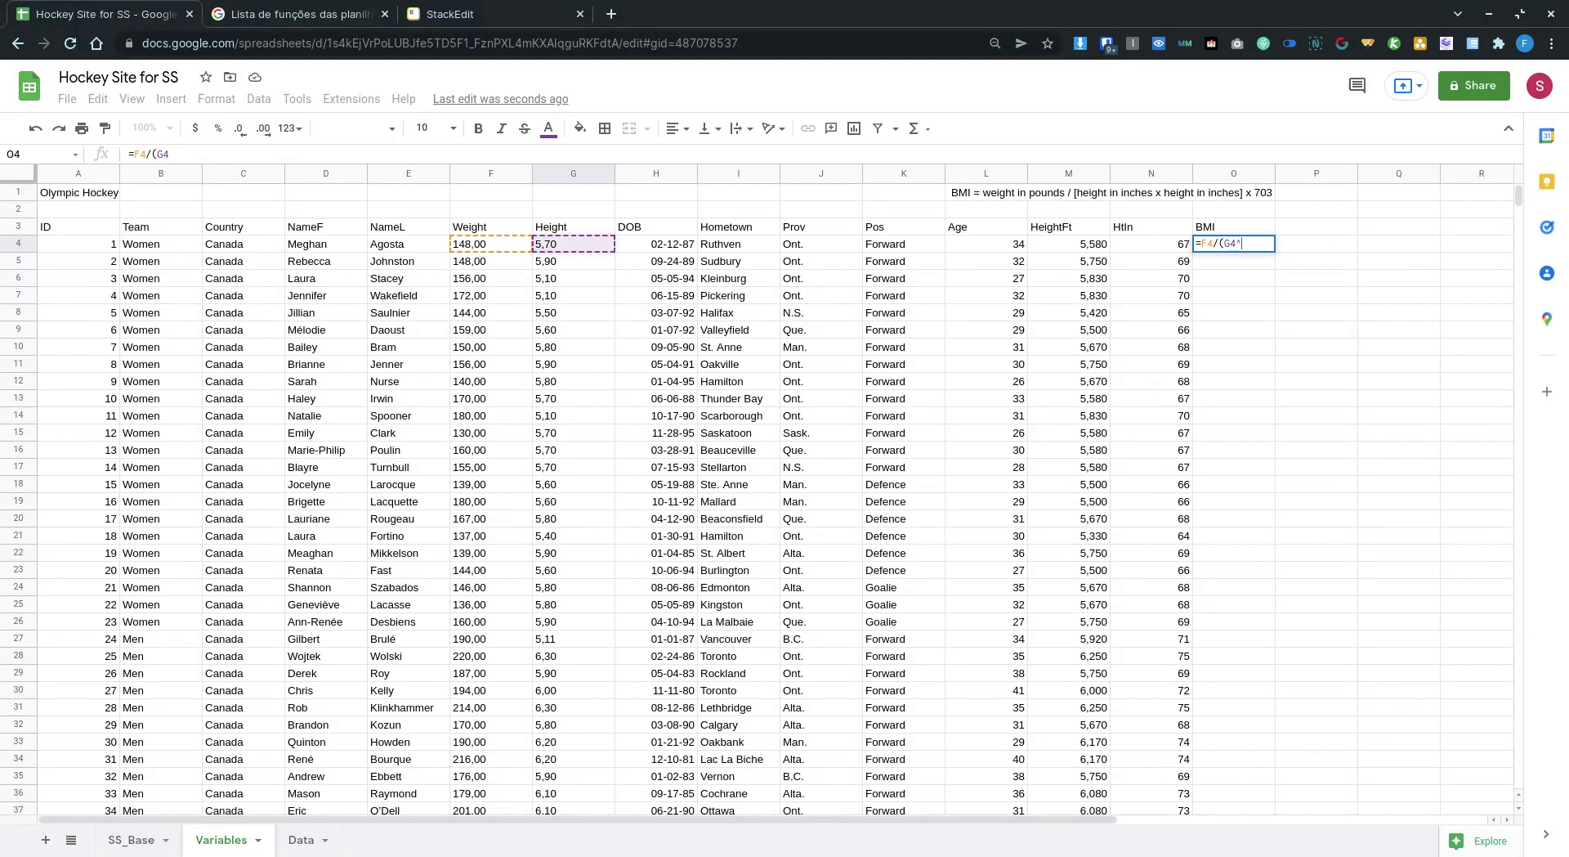
text(^2))
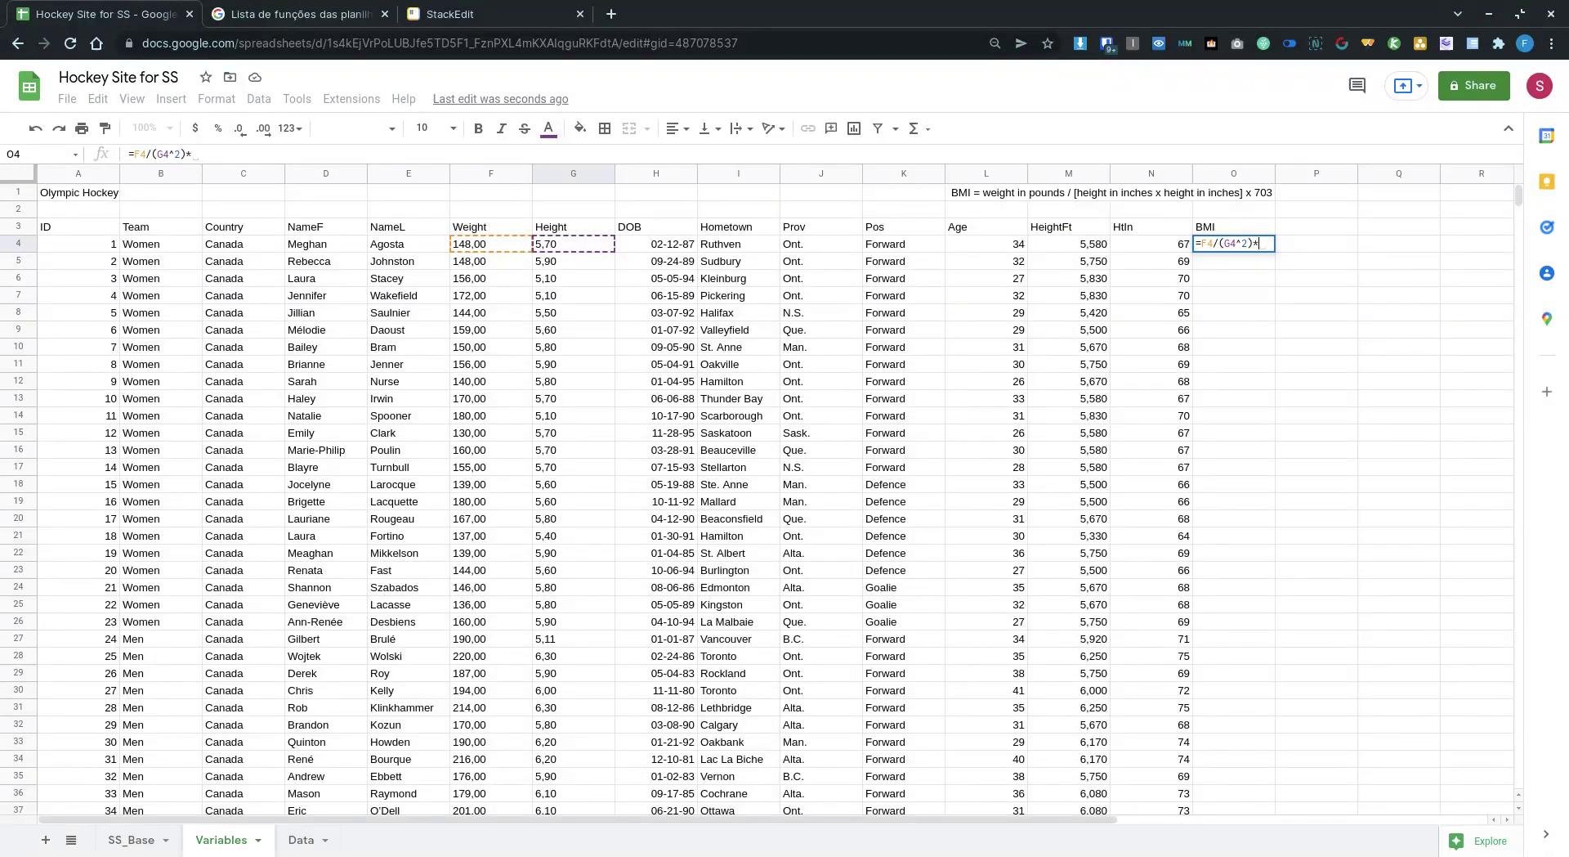
text(*703)
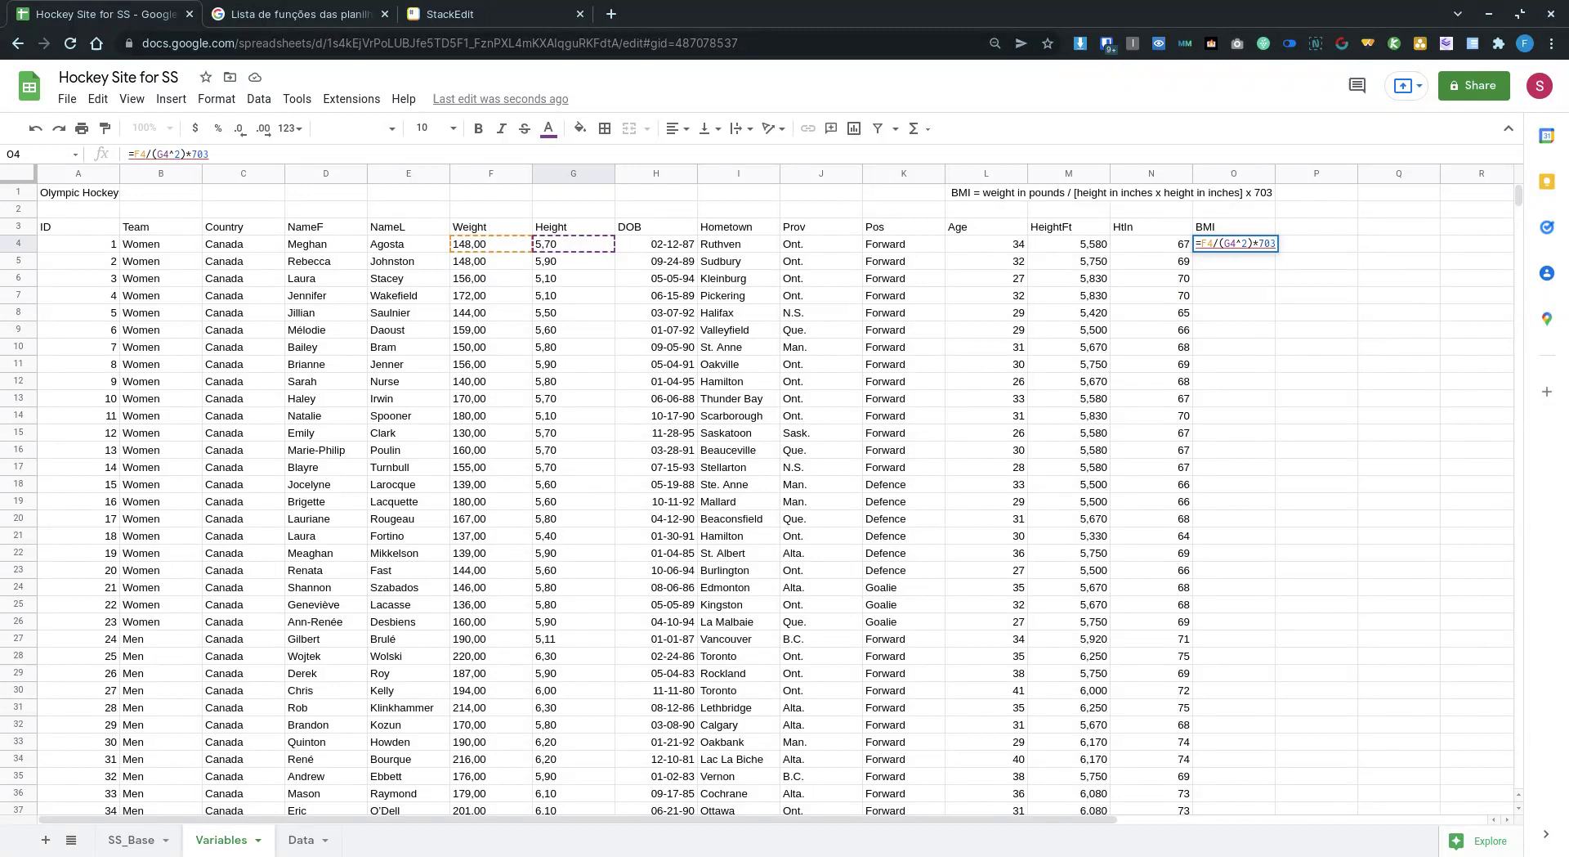
key(Return)
Right-align the Weight and Height columns, F and G.
key(Up)
key(Left)
key(Left)
key(Left)
key(Left)
key(Left)
key(Left)
key(Left)
key(Left)
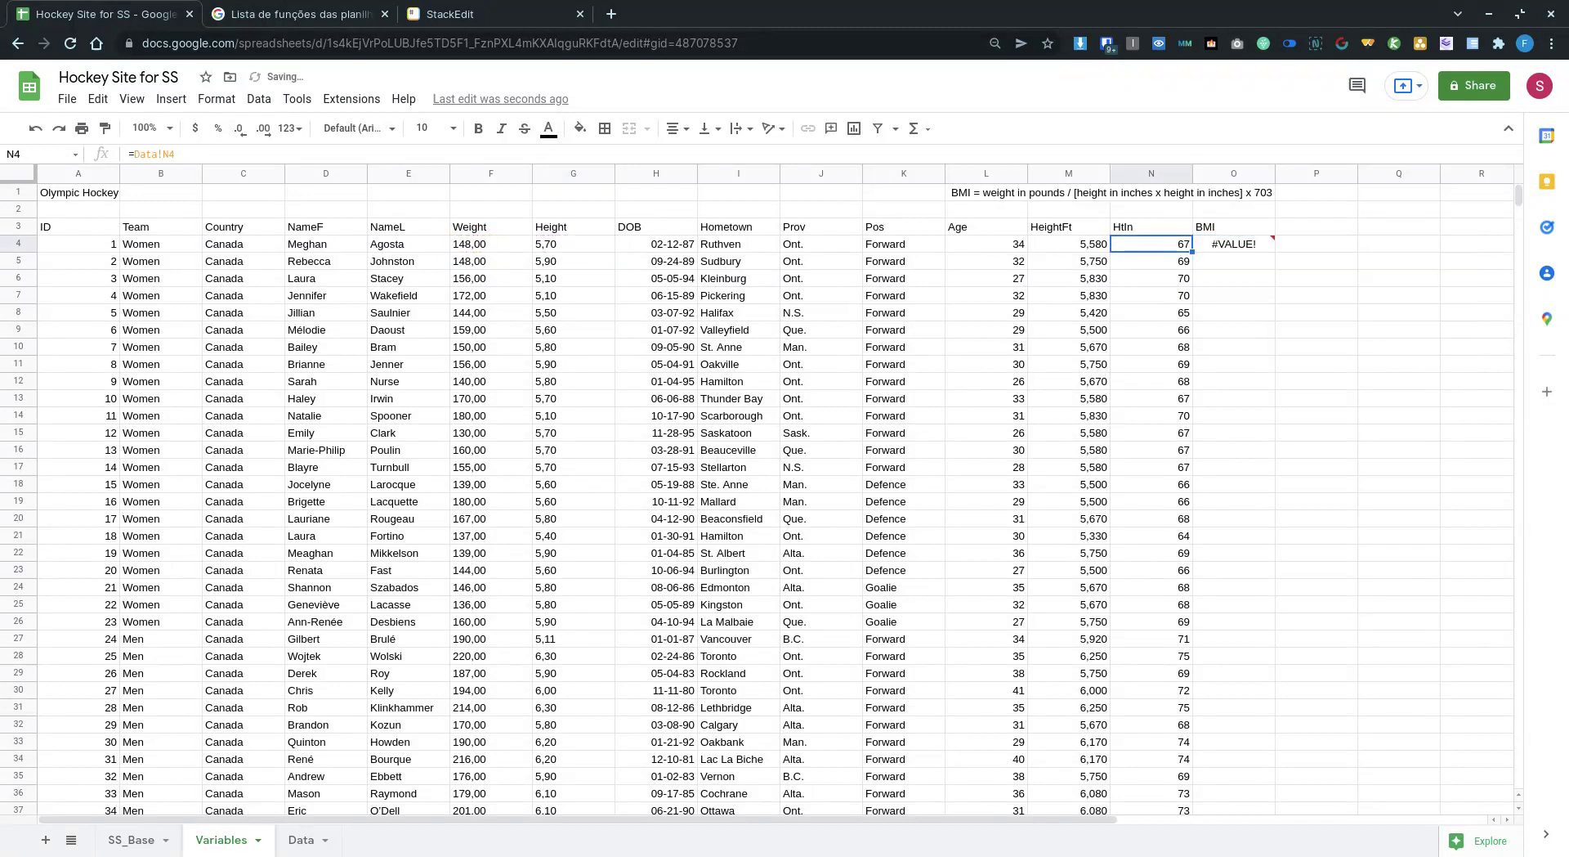
key(Left)
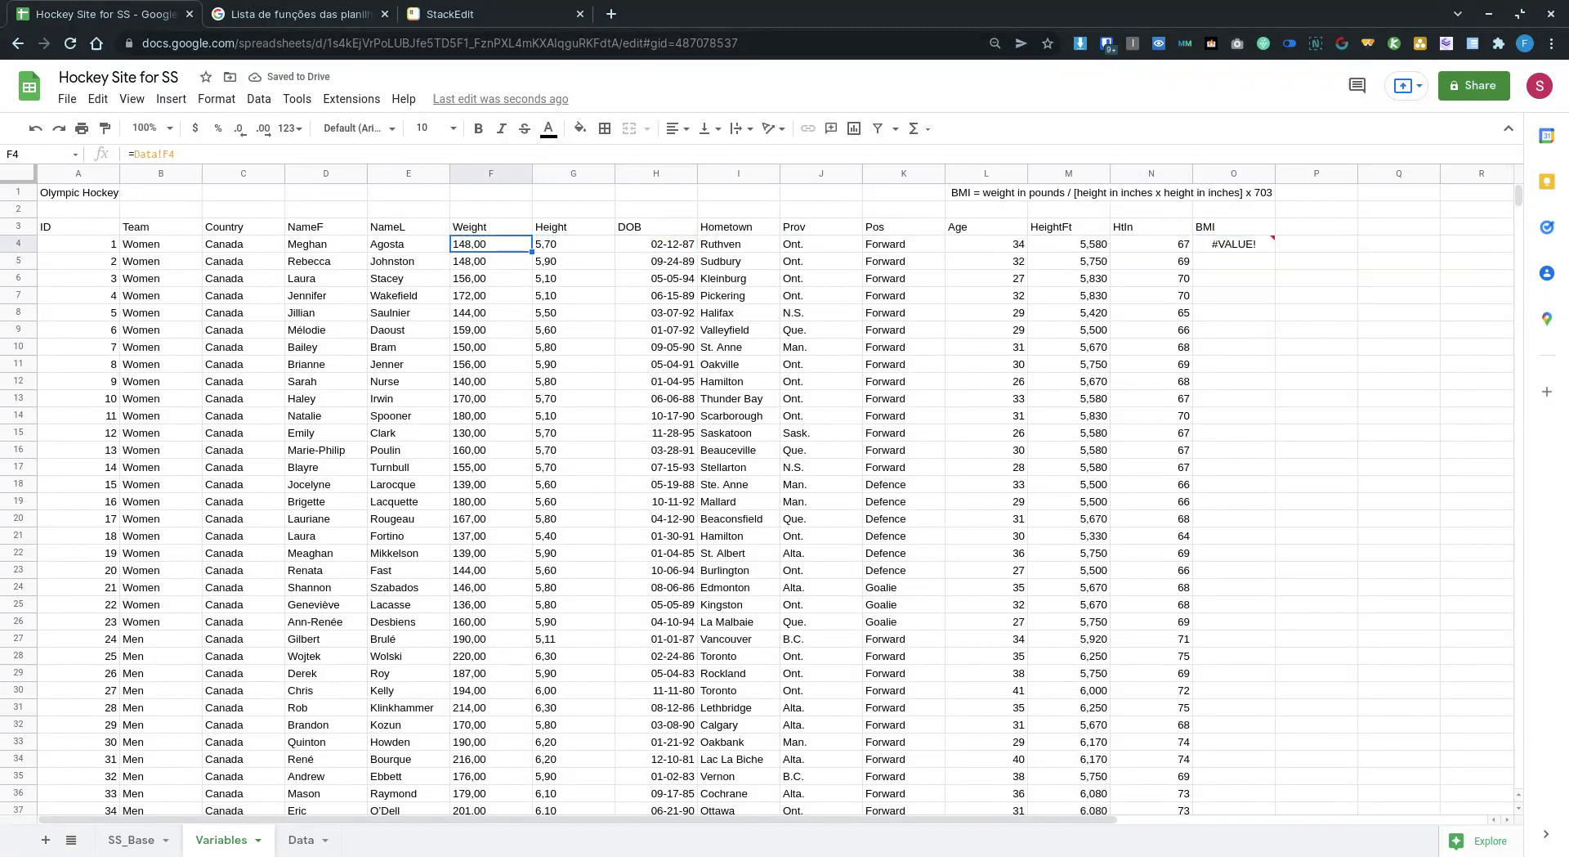
drag(484, 170, 576, 172)
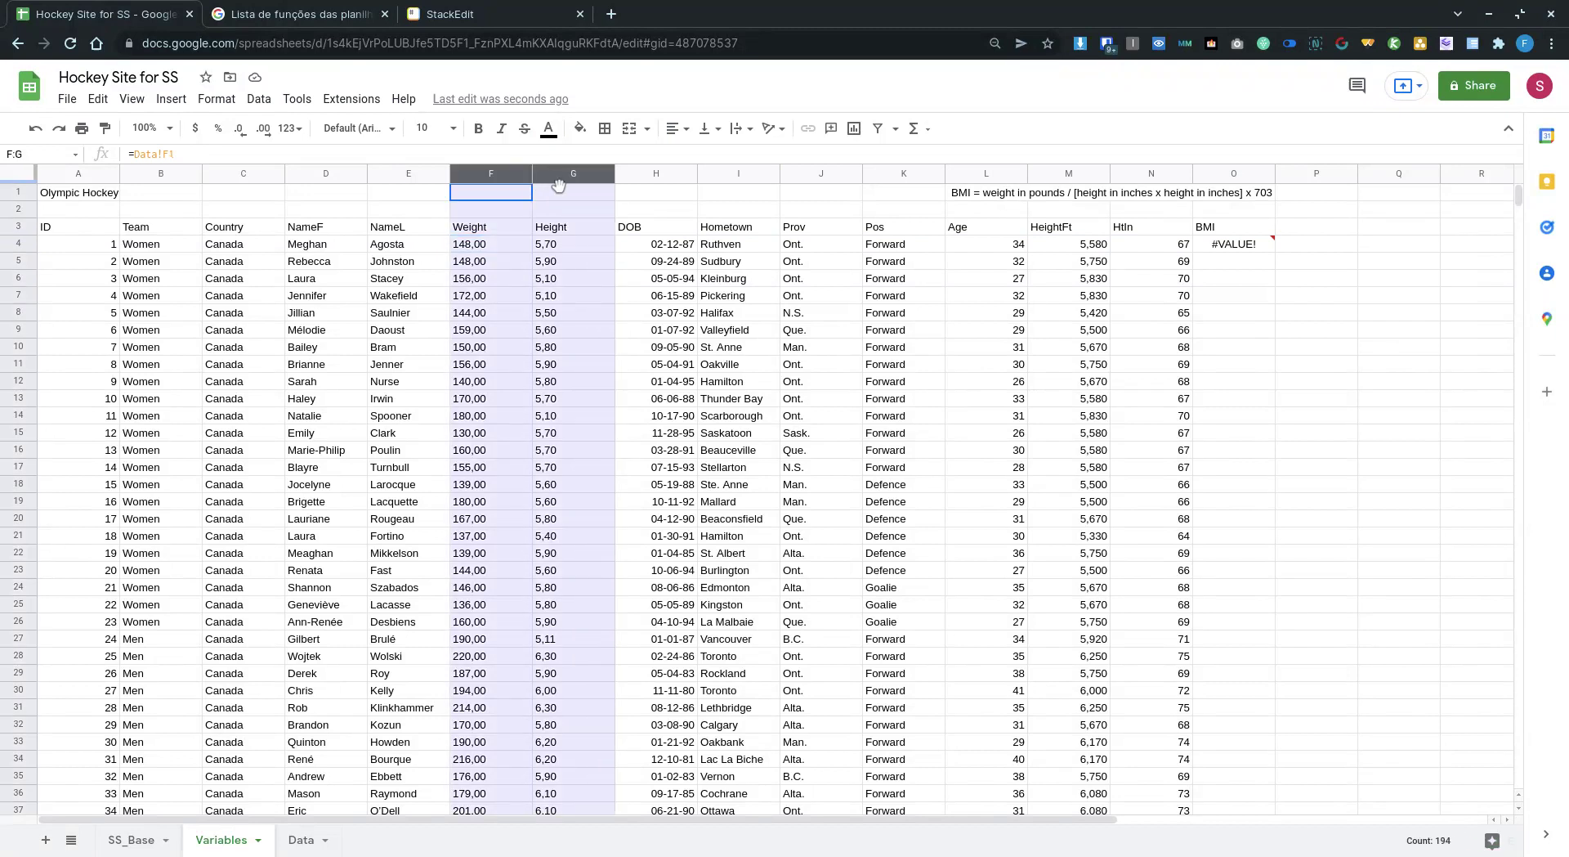
click(676, 128)
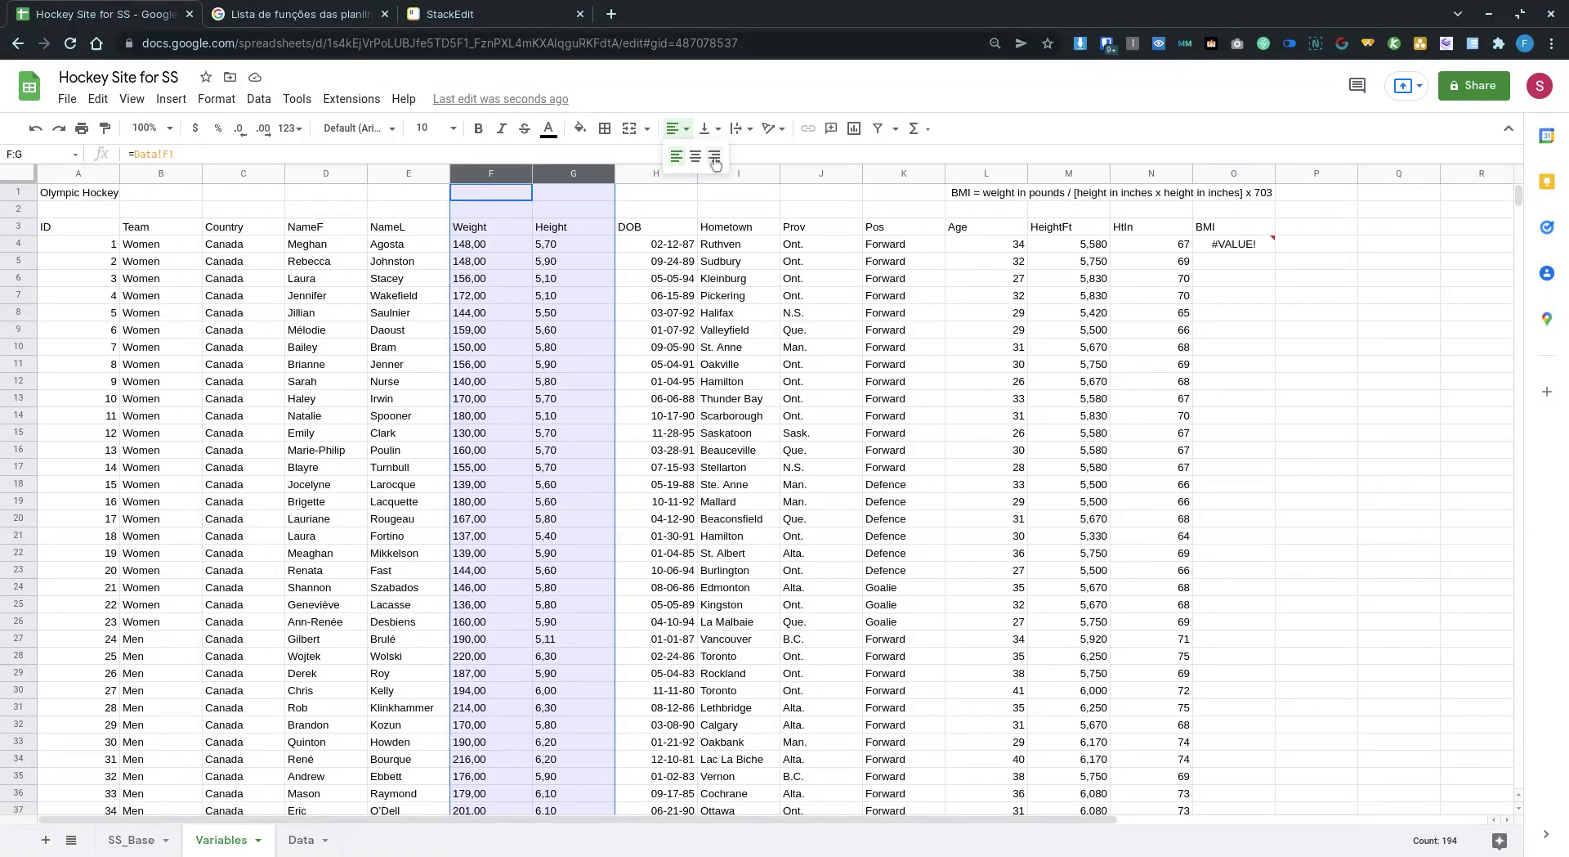
click(716, 160)
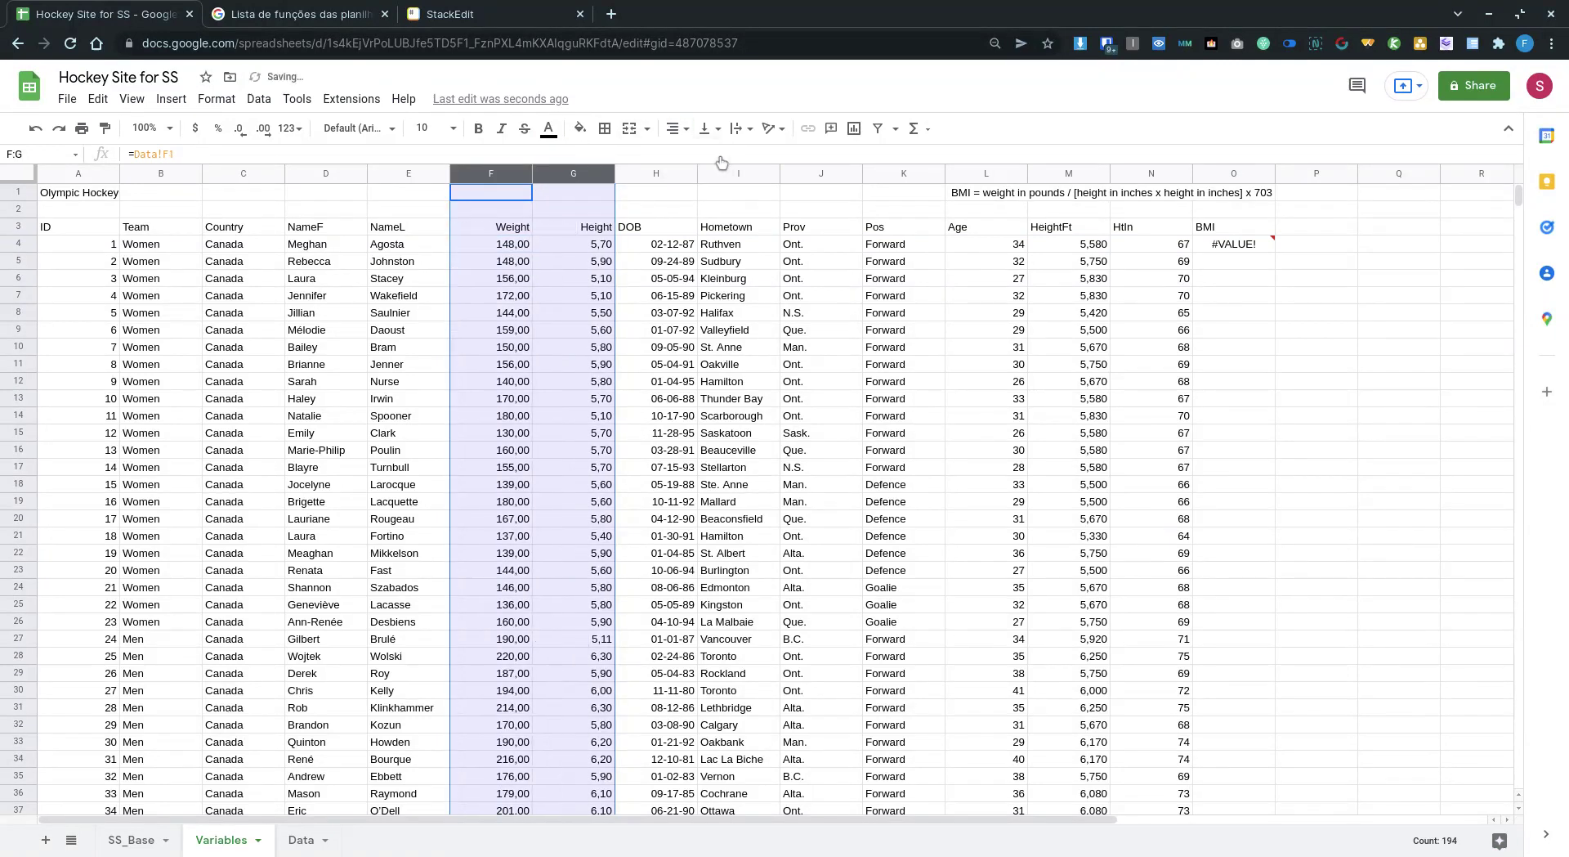
Wrap the Data!F4 reference in Weight cell F4 in a substitute function that replaces commas with periods.
click(504, 244)
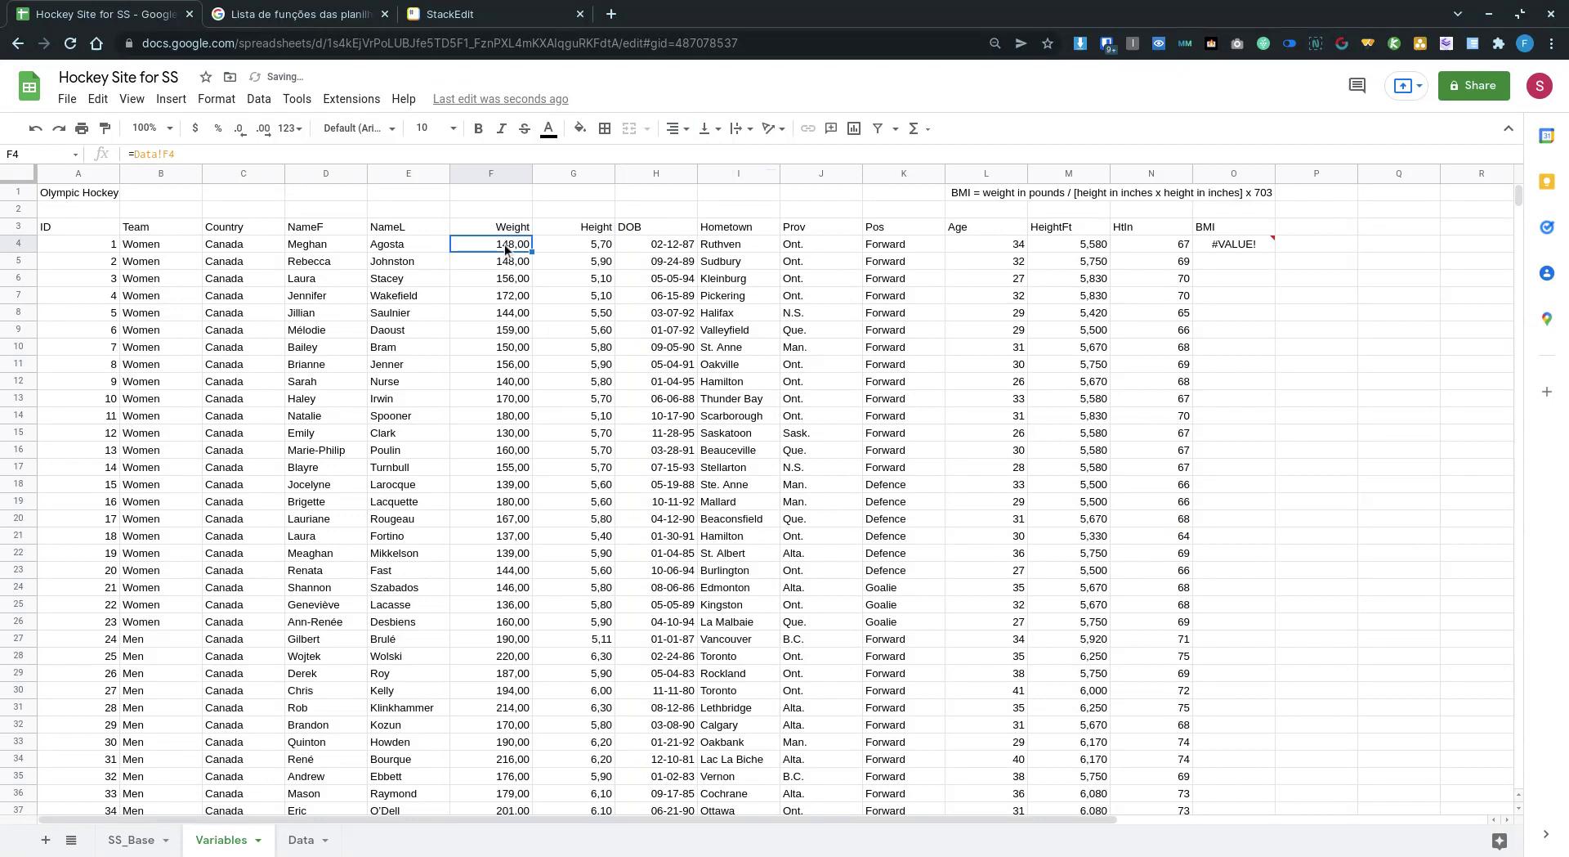
click(135, 154)
text(sun)
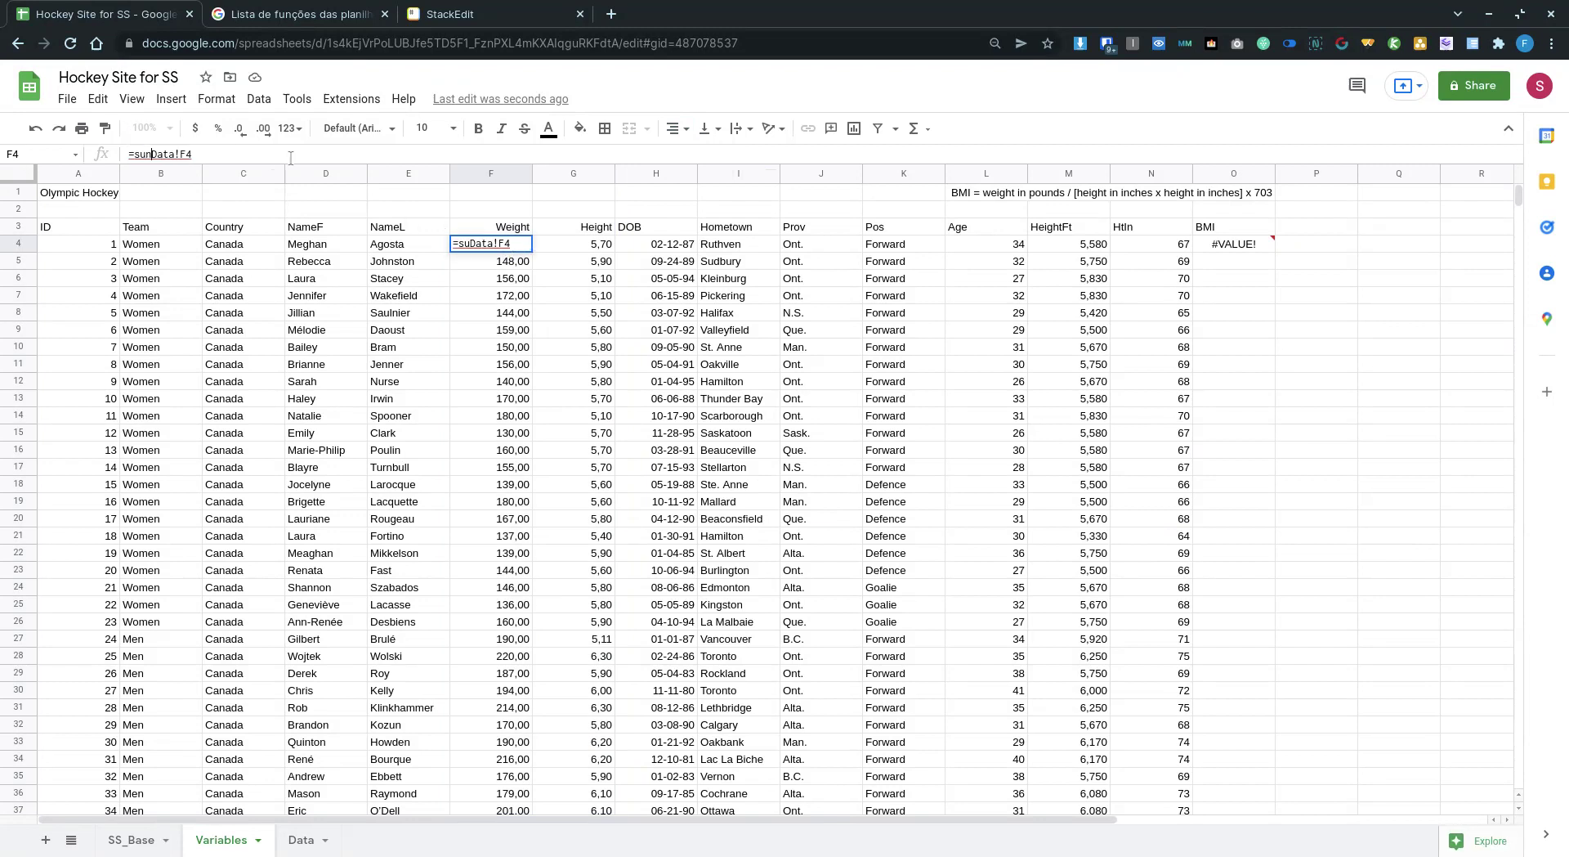
text(stitu)
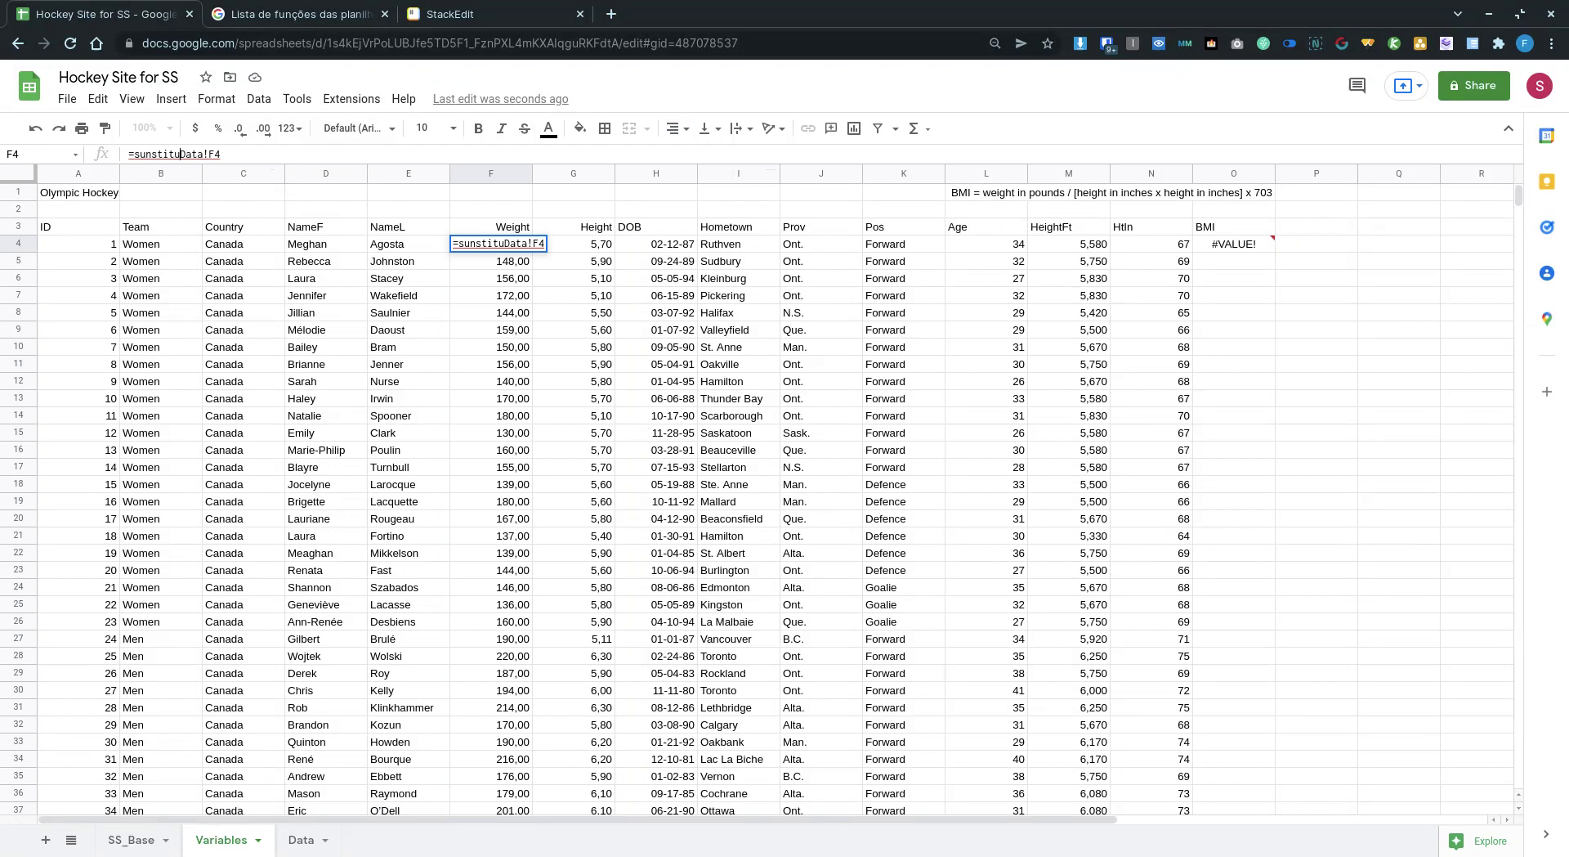
text(te()
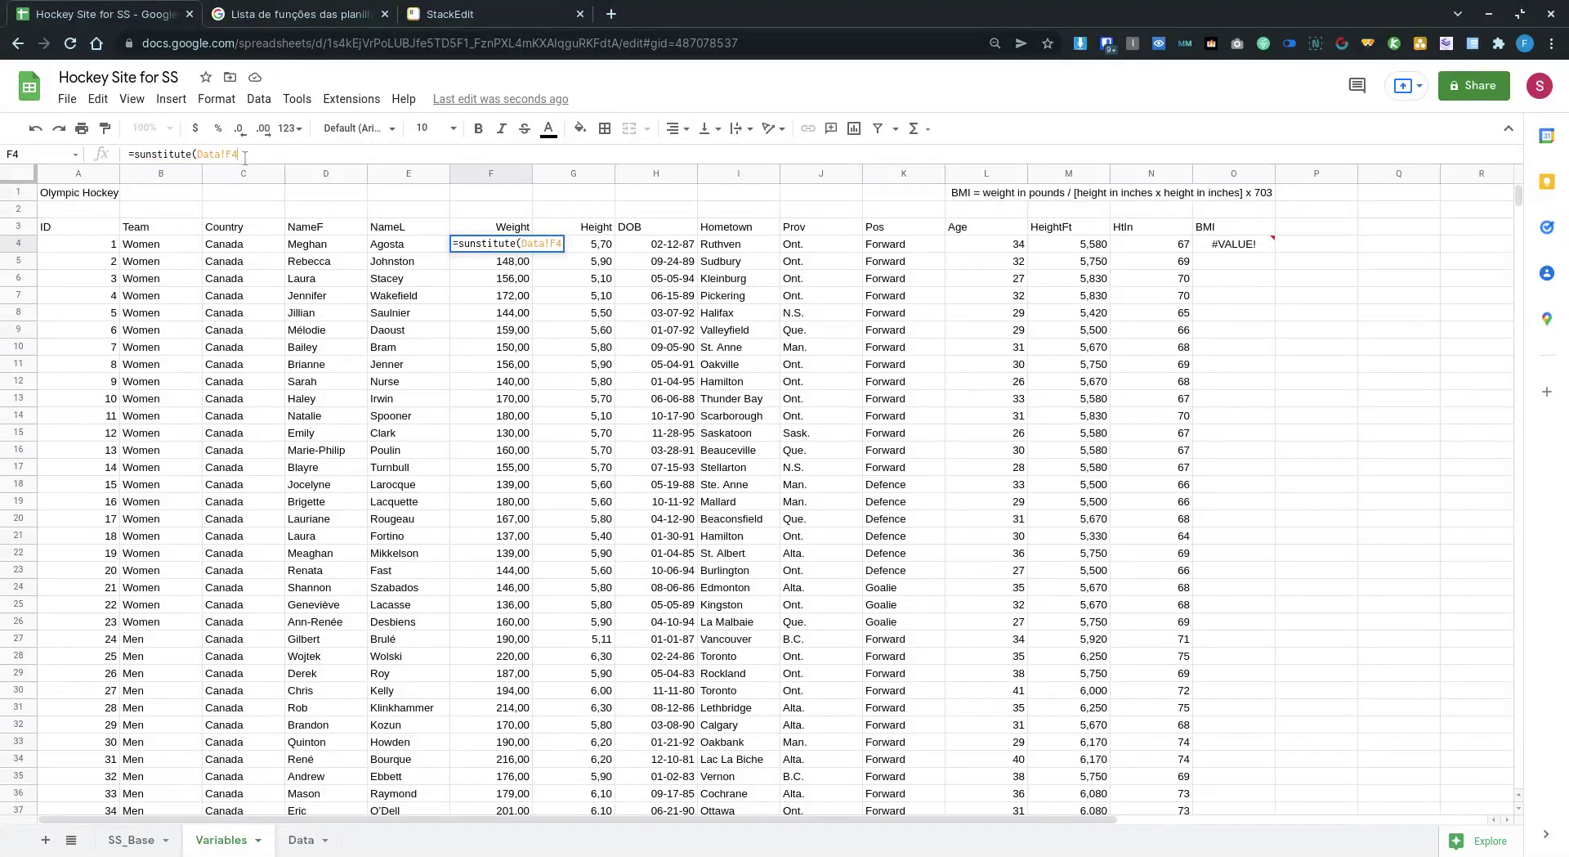
text(;",";"."))
key(Return)
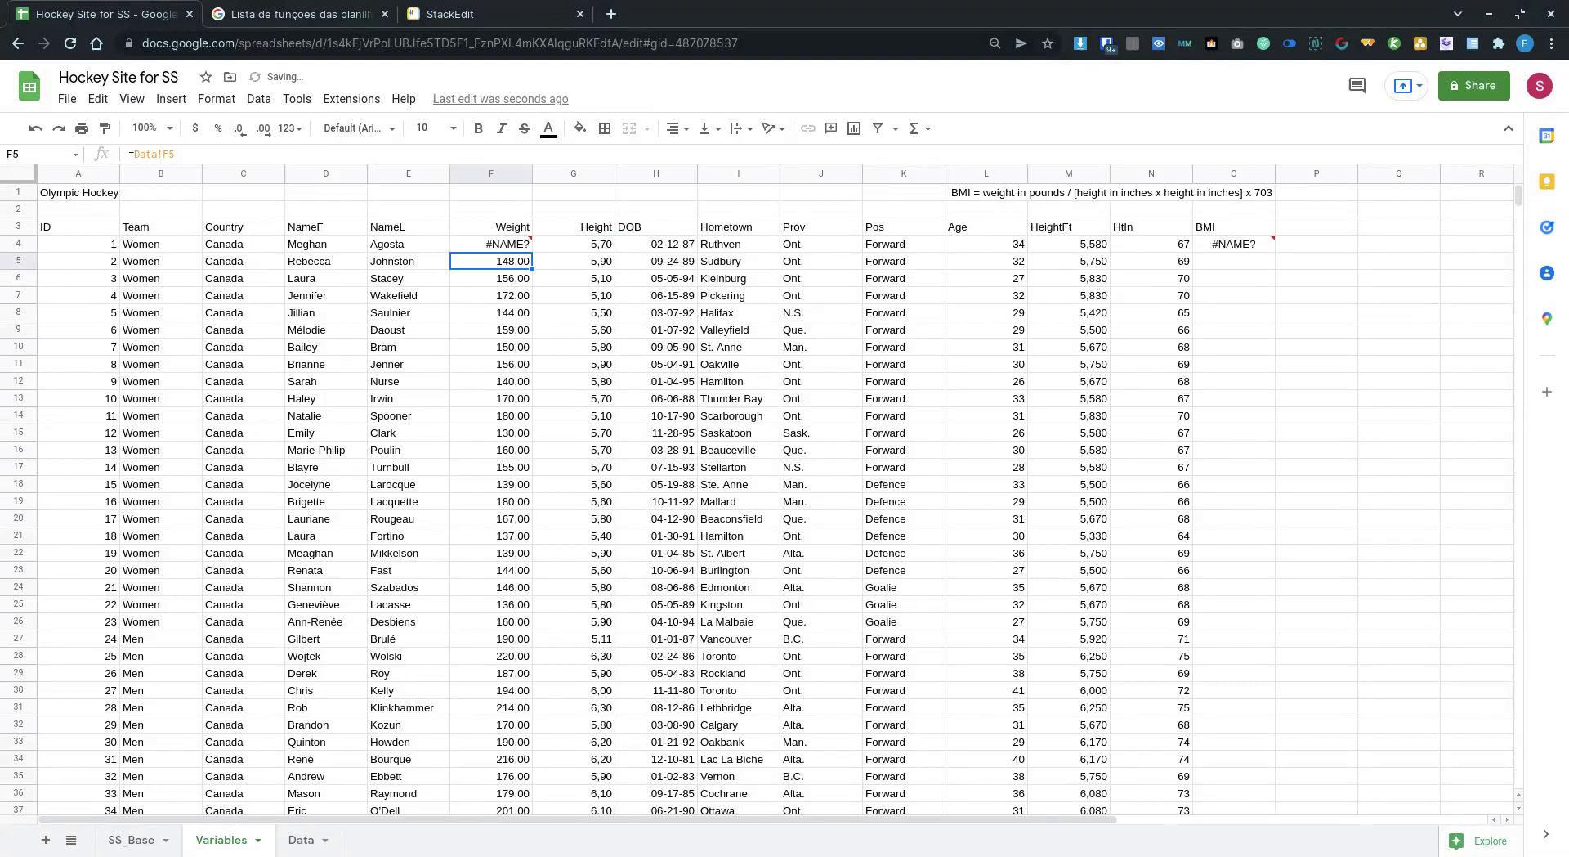
Correct the misspelled function name in F4 so the formula reads =SUBSTITUTE(Data!F4,",",".").
click(491, 244)
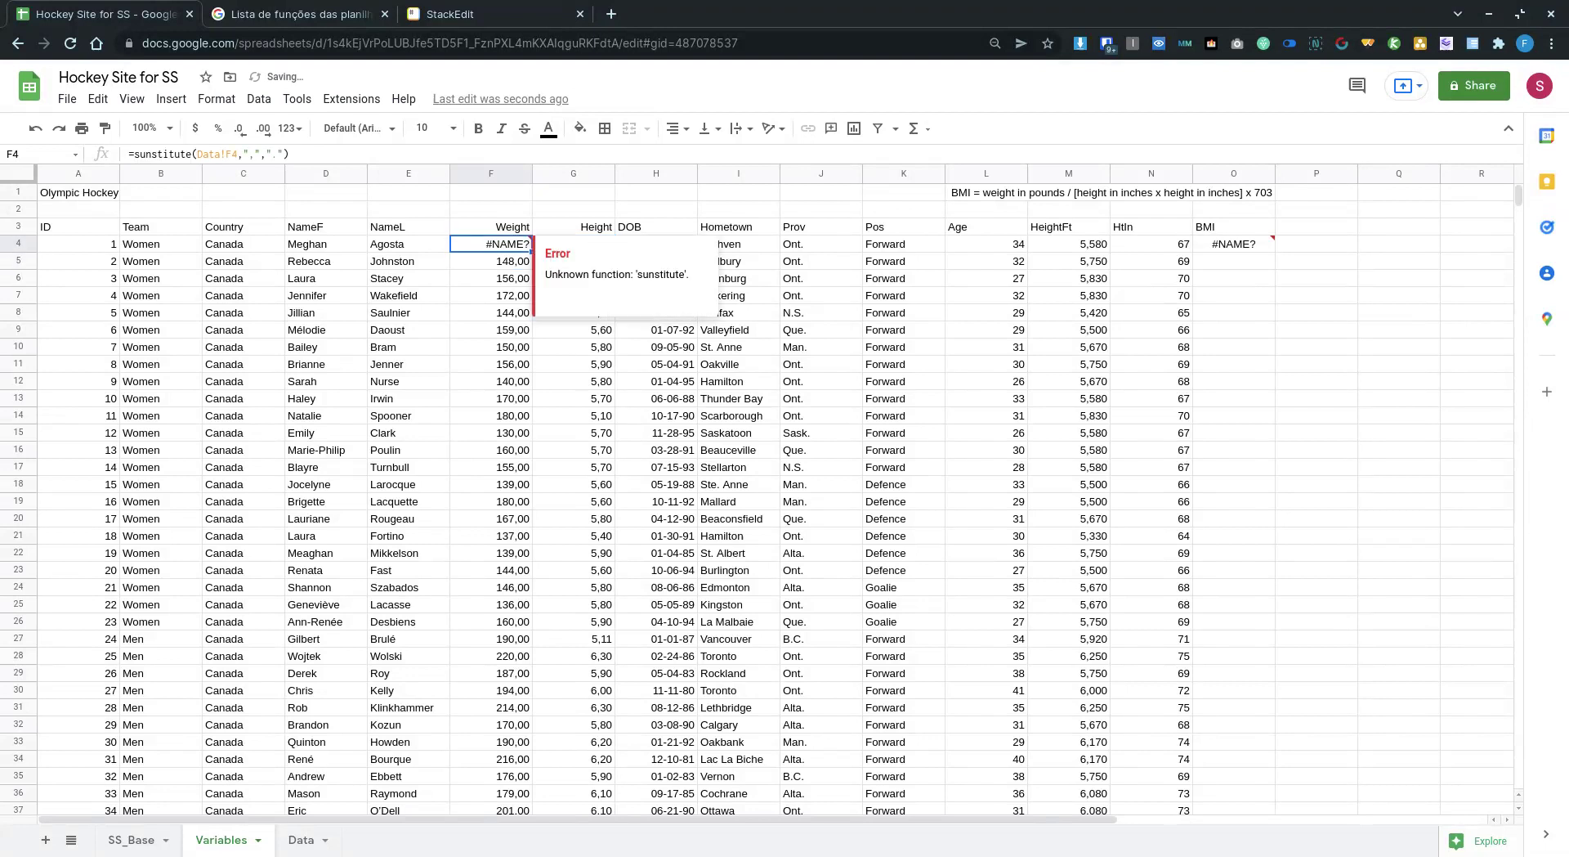
click(155, 153)
key(BackSpace)
text(b)
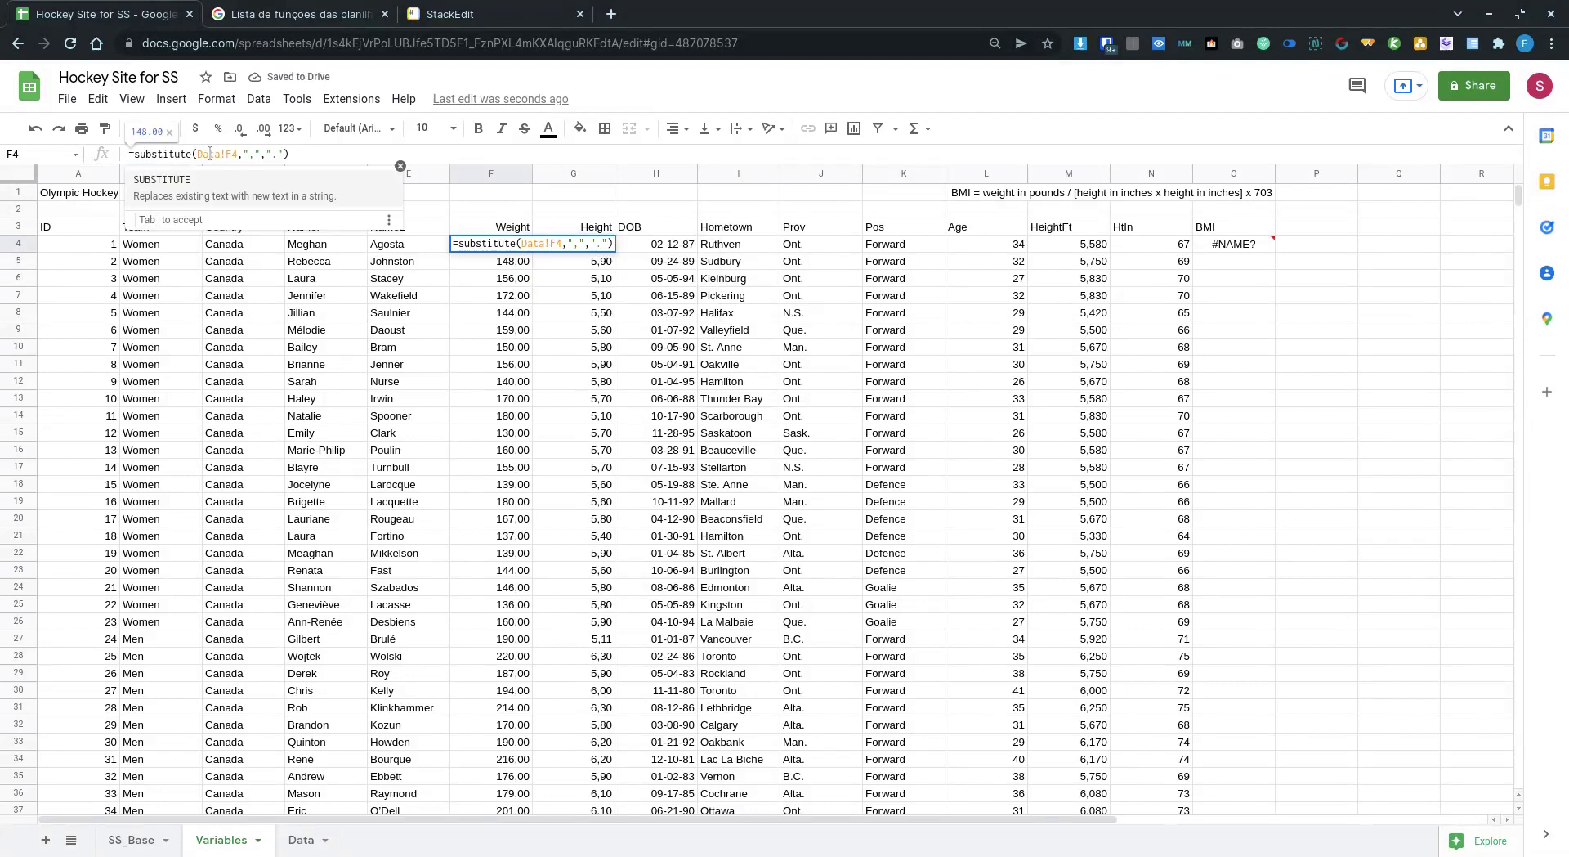
click(197, 154)
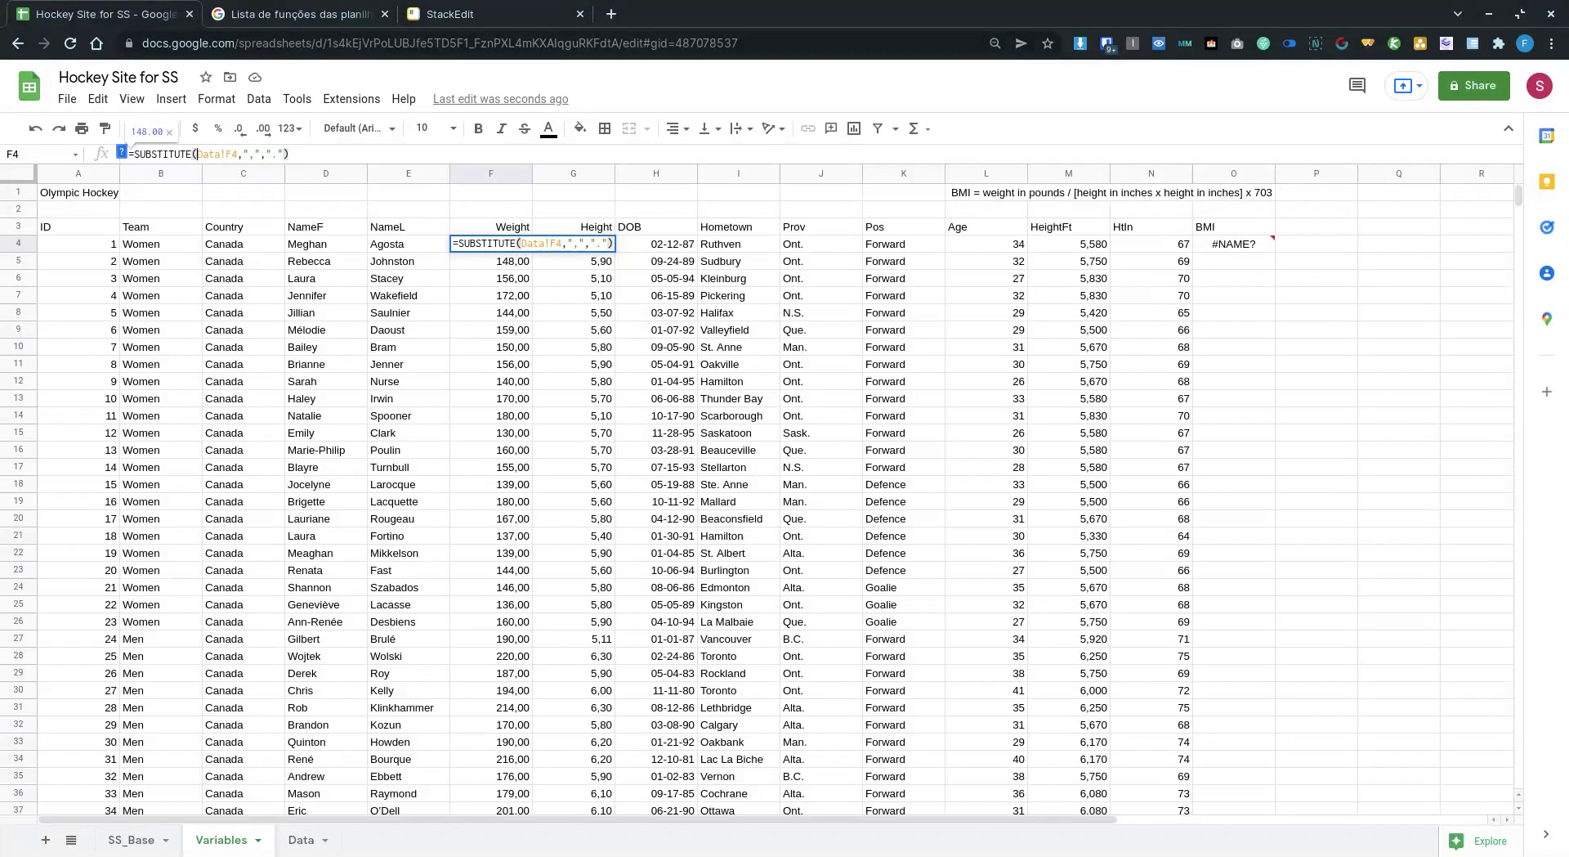
key(Return)
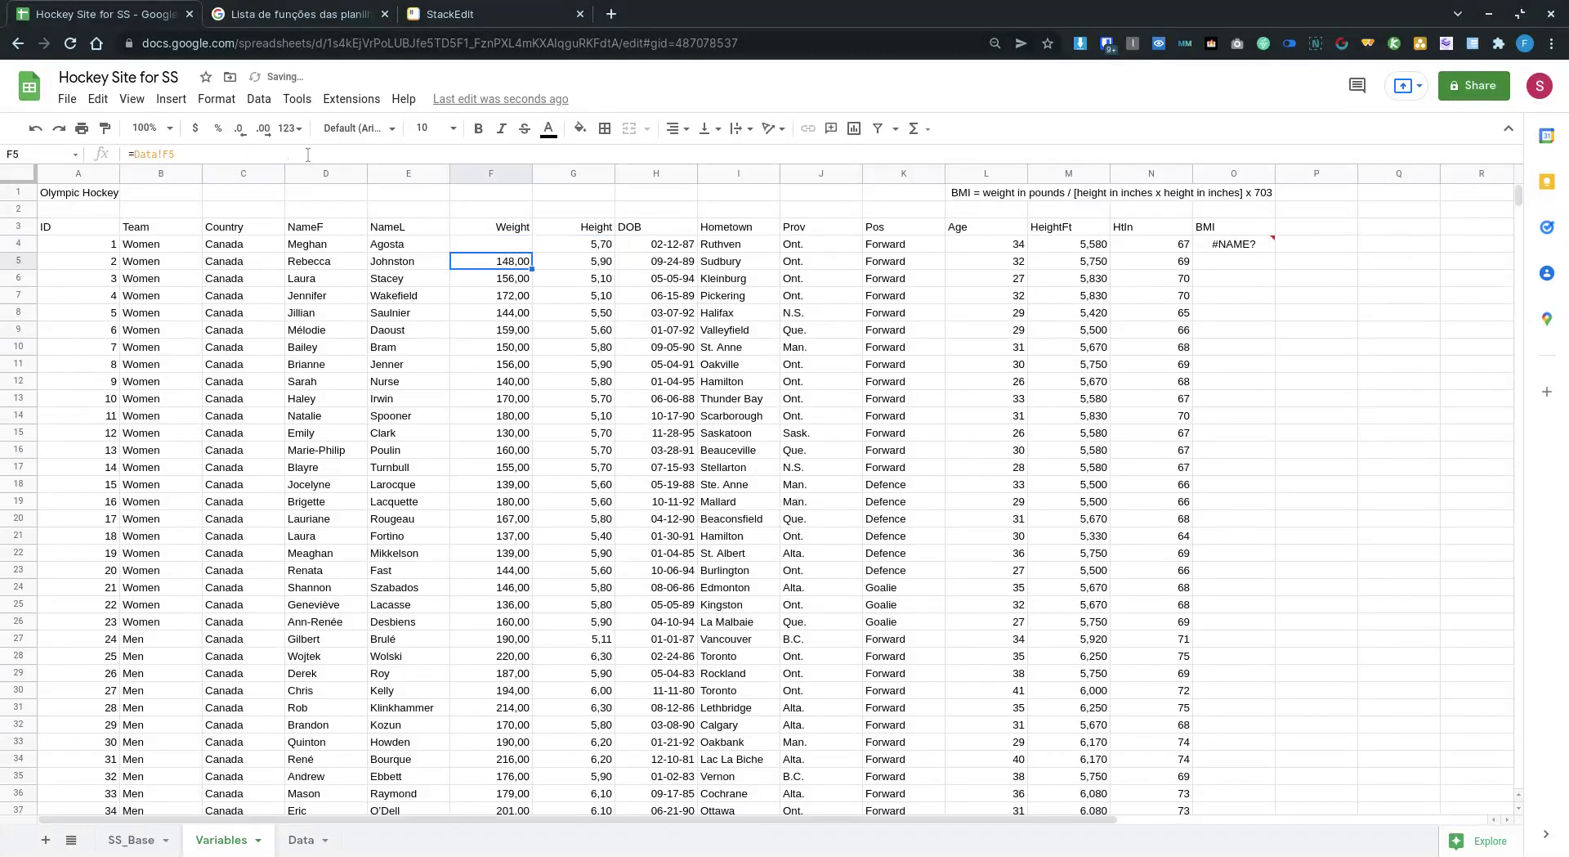
Fill the SUBSTITUTE formula from F4 down the Weight column to F142.
key(Up)
key(ctrl+shift+Down)
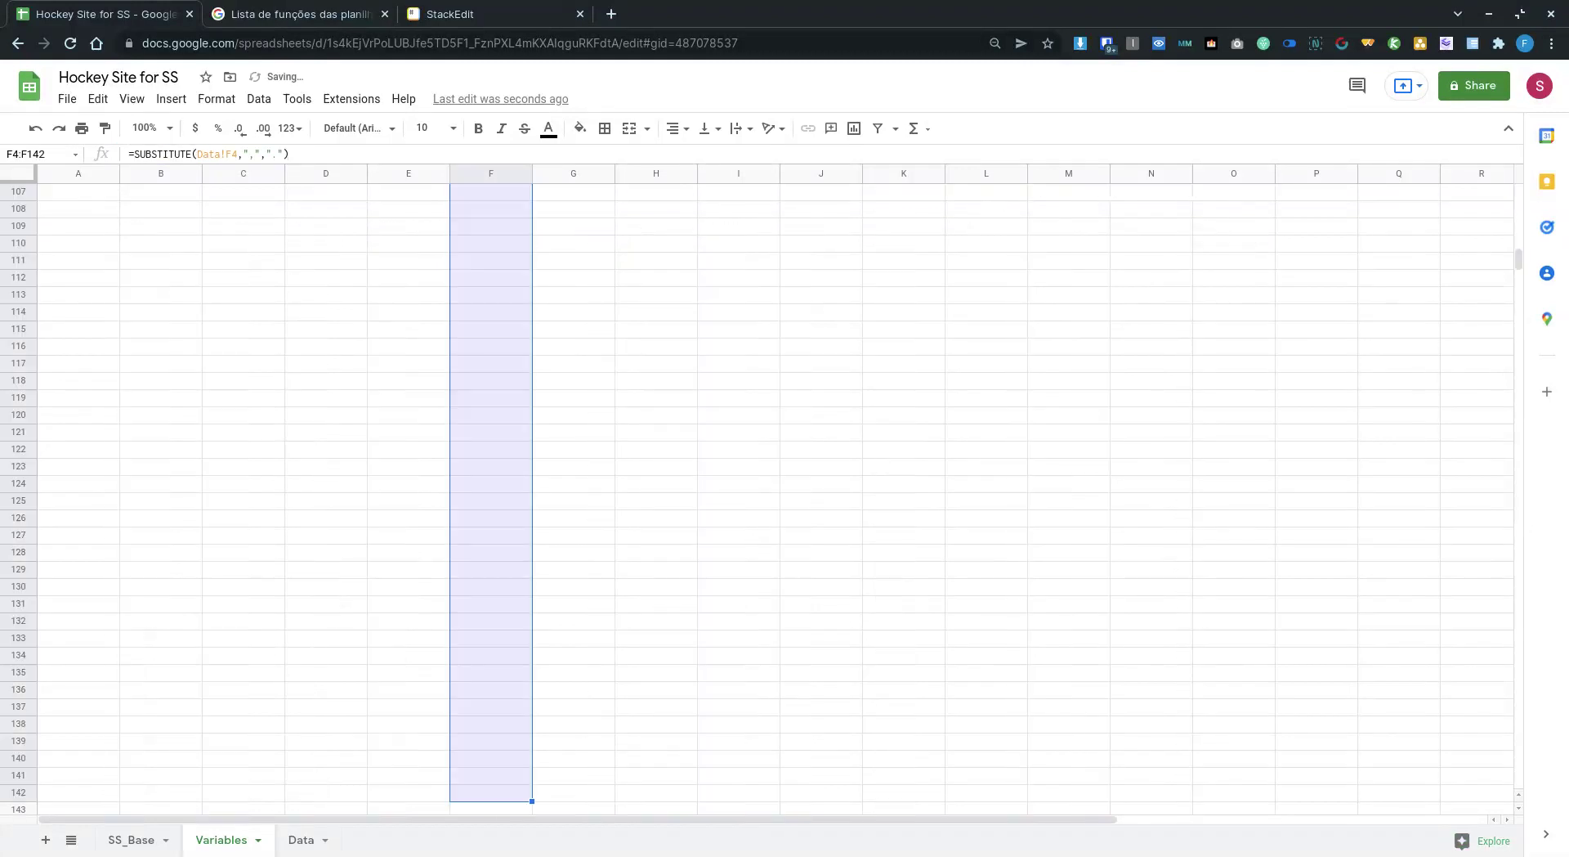
key(ctrl+d)
key(Up)
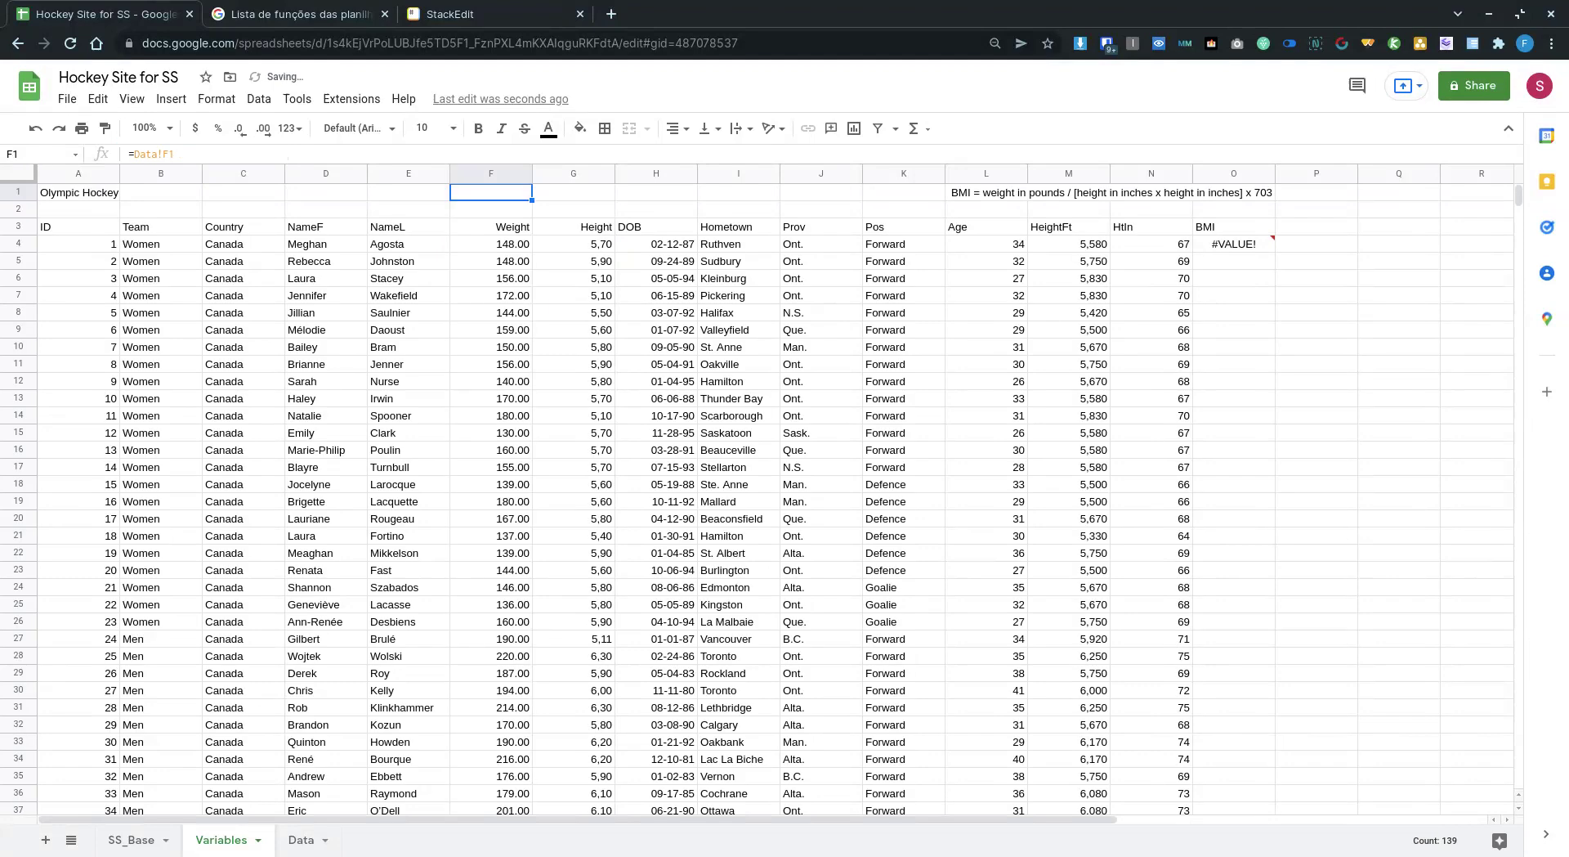
Copy the SUBSTITUTE formula from F4 to Height cell G4 and fill it down to G142.
key(Down)
key(ctrl+c)
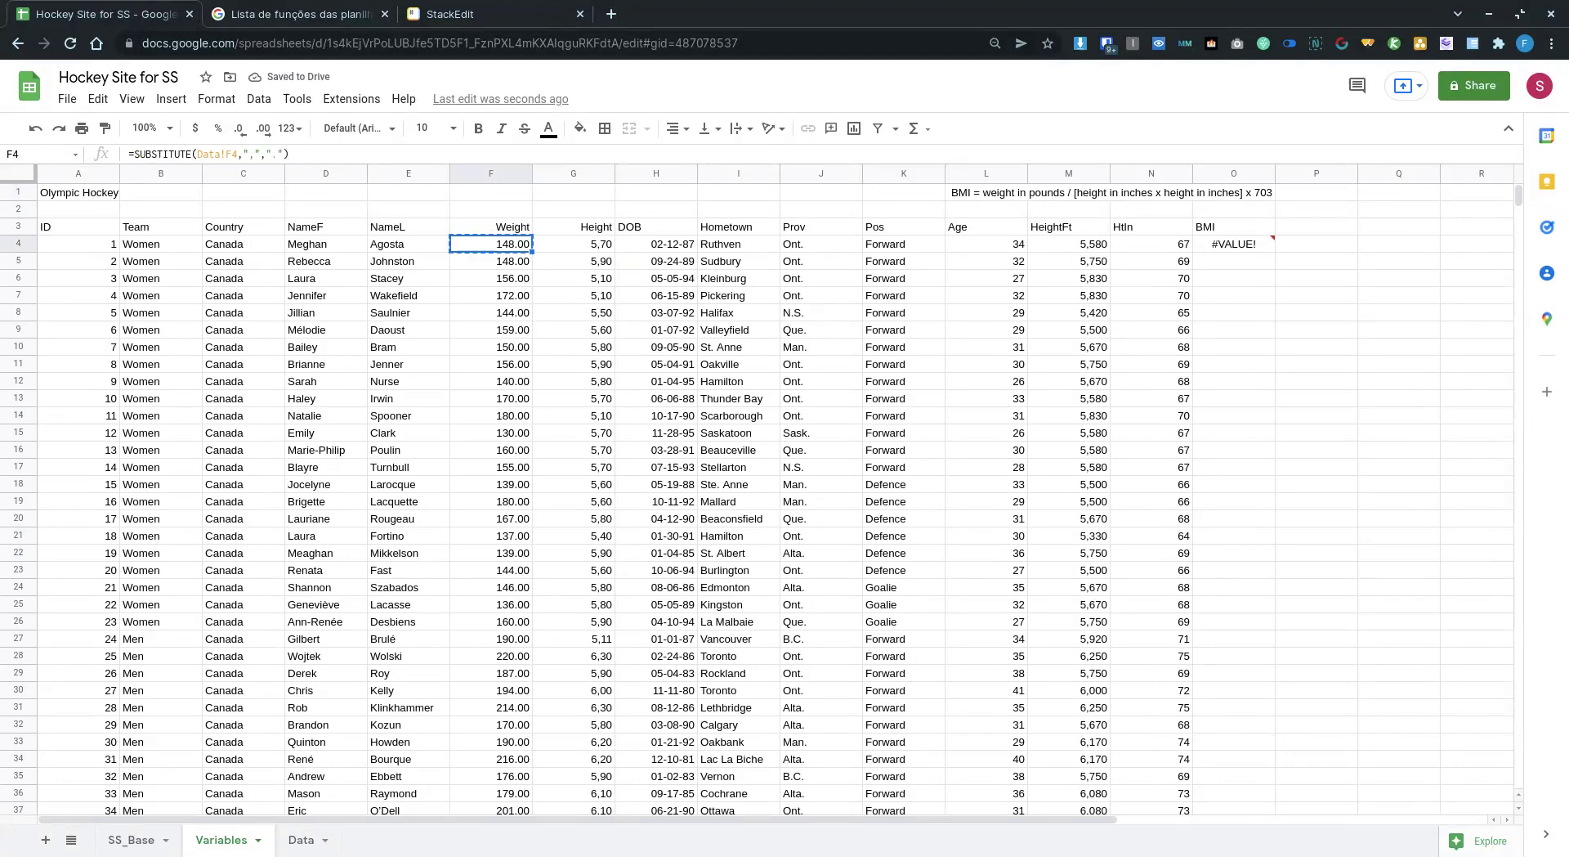
key(Right)
key(ctrl+v)
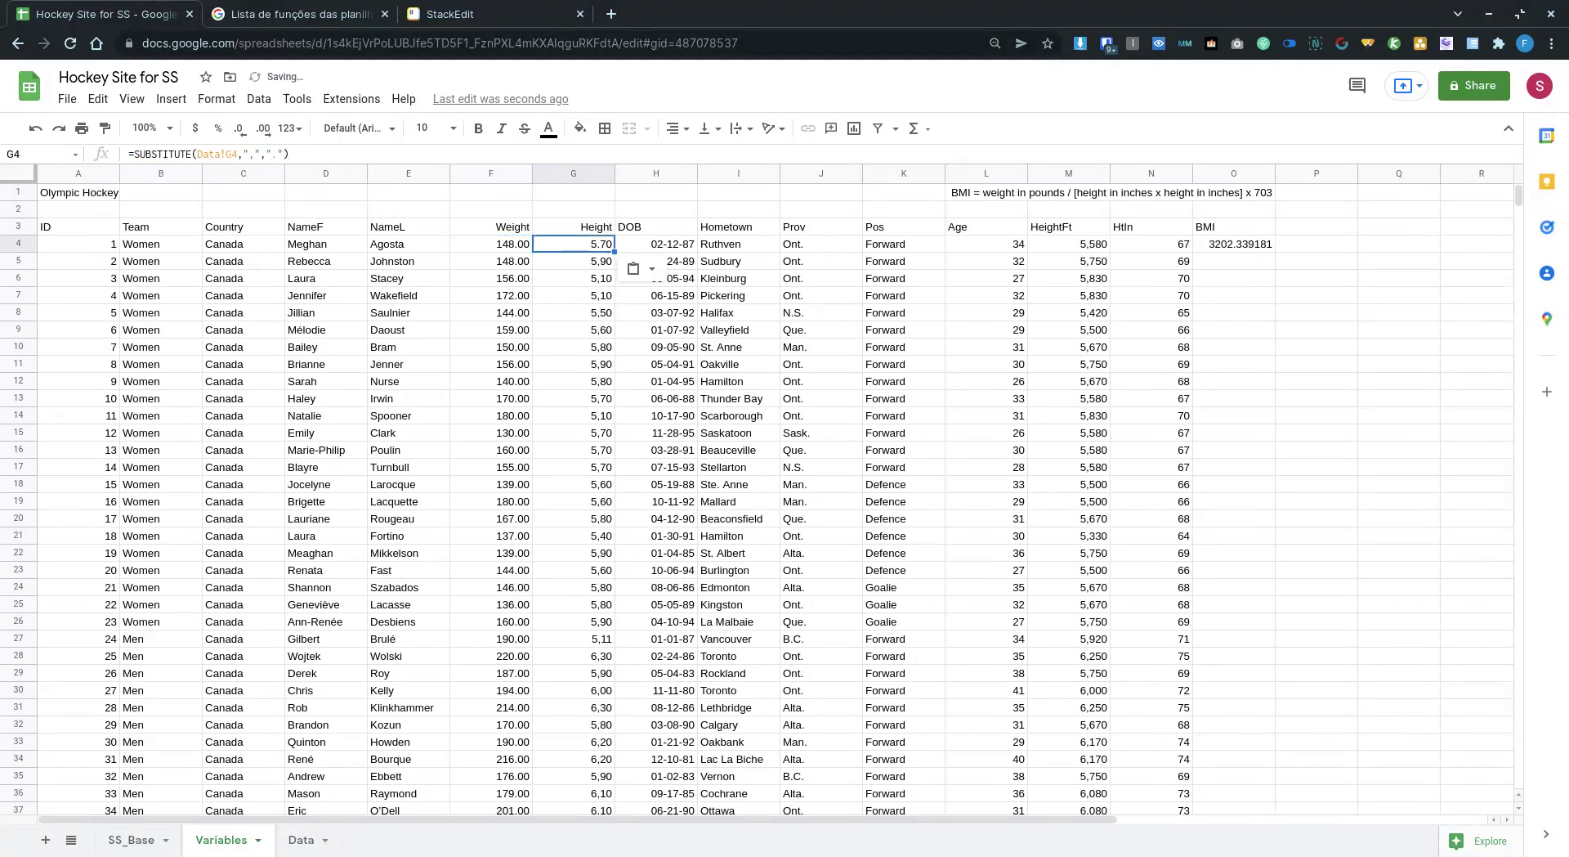
key(ctrl+shift+Down)
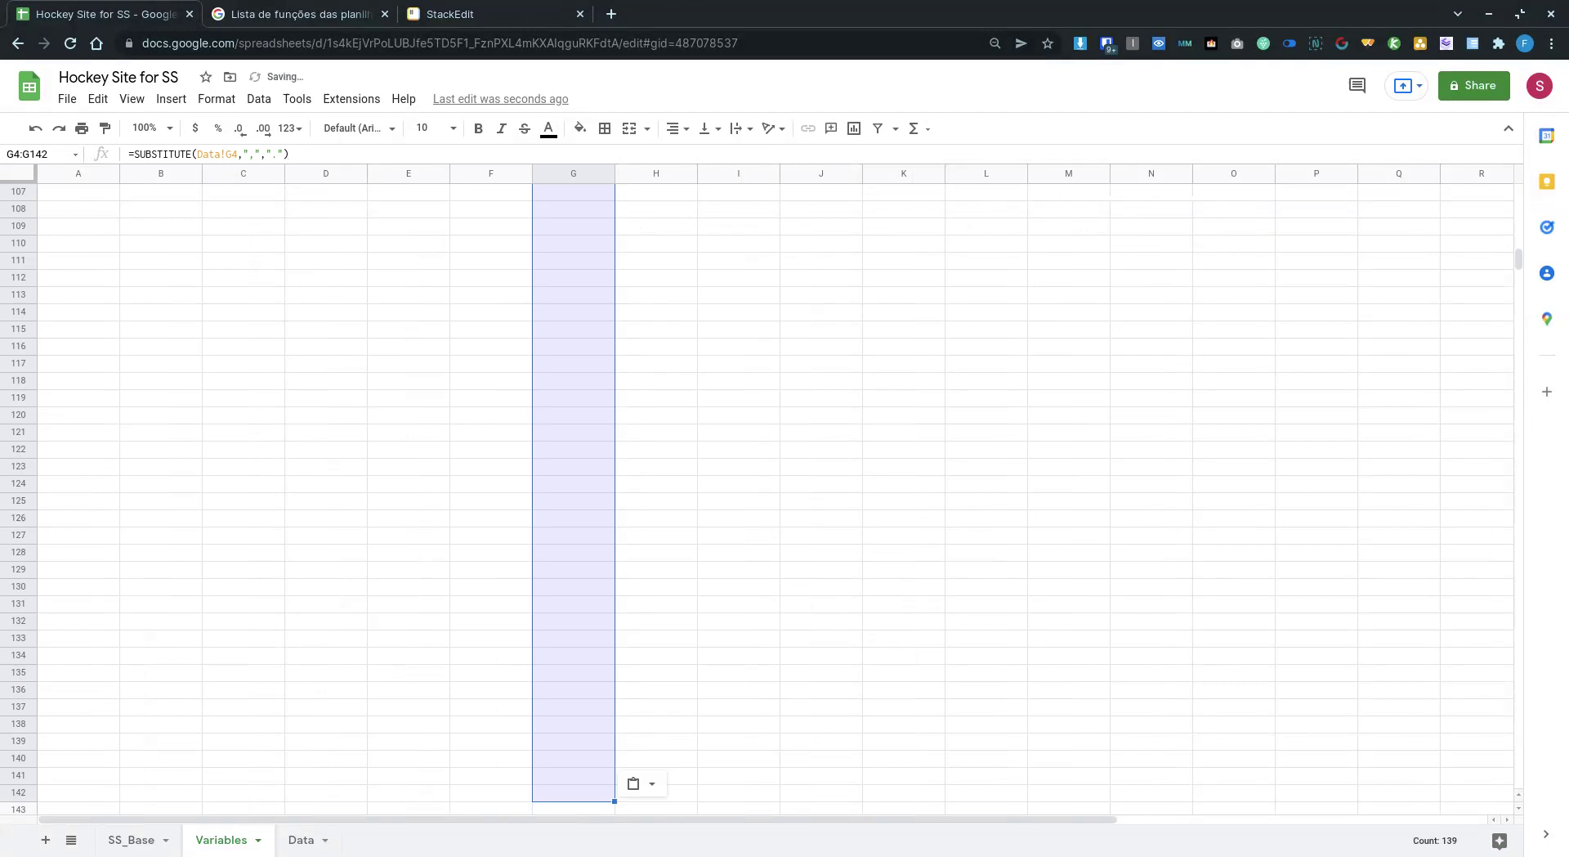
key(ctrl+d)
key(Up)
key(Down)
key(Right)
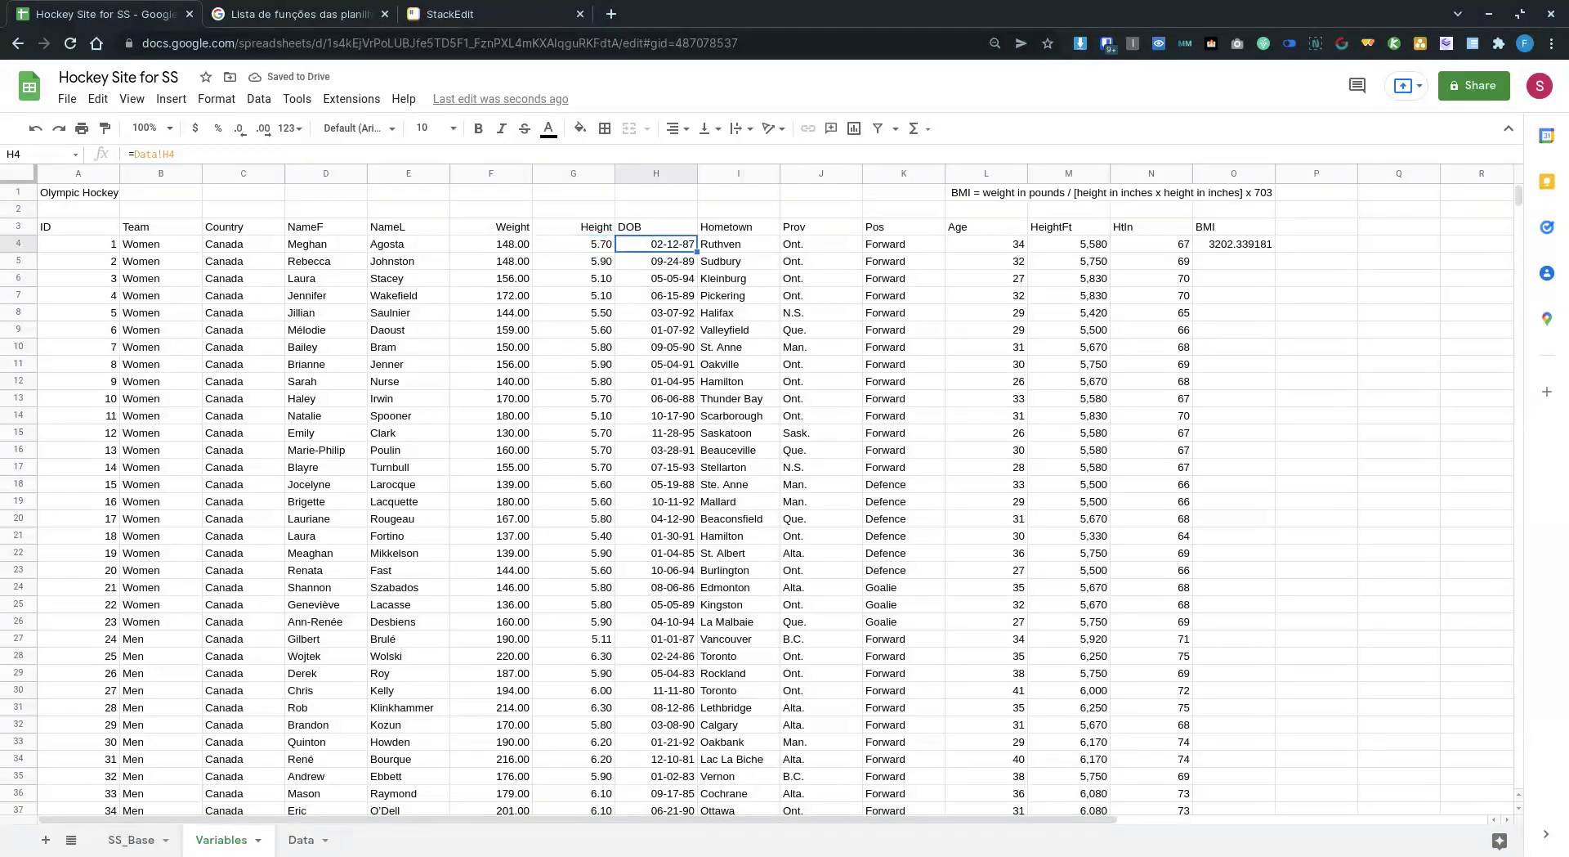
Copy the BMI formula from O4 down the BMI column to O142.
click(1233, 243)
key(ctrl+c)
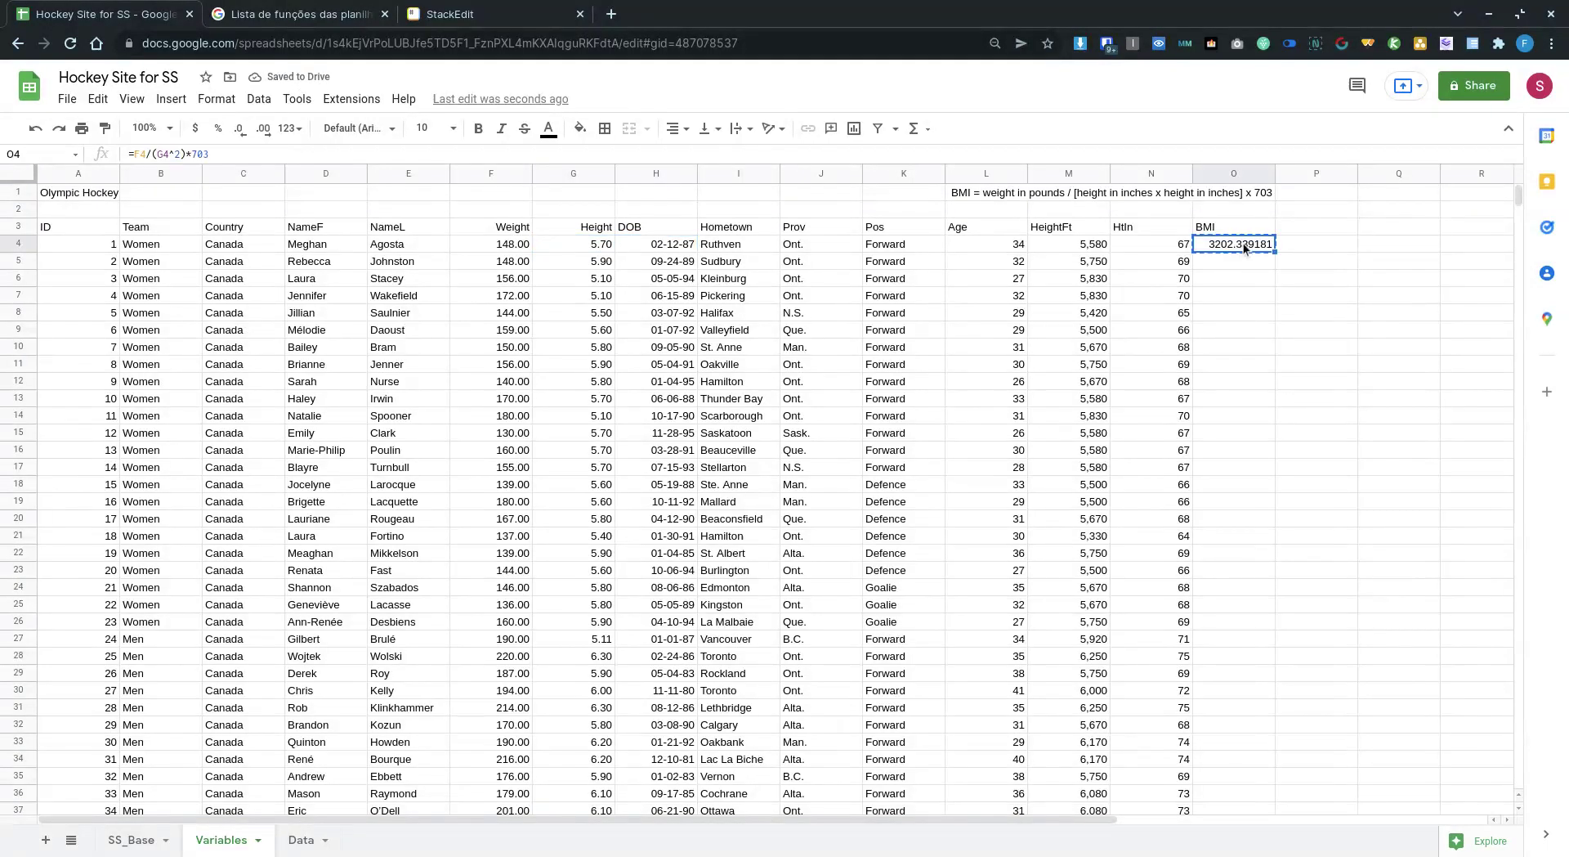
key(Left)
key(ctrl+Down)
key(Right)
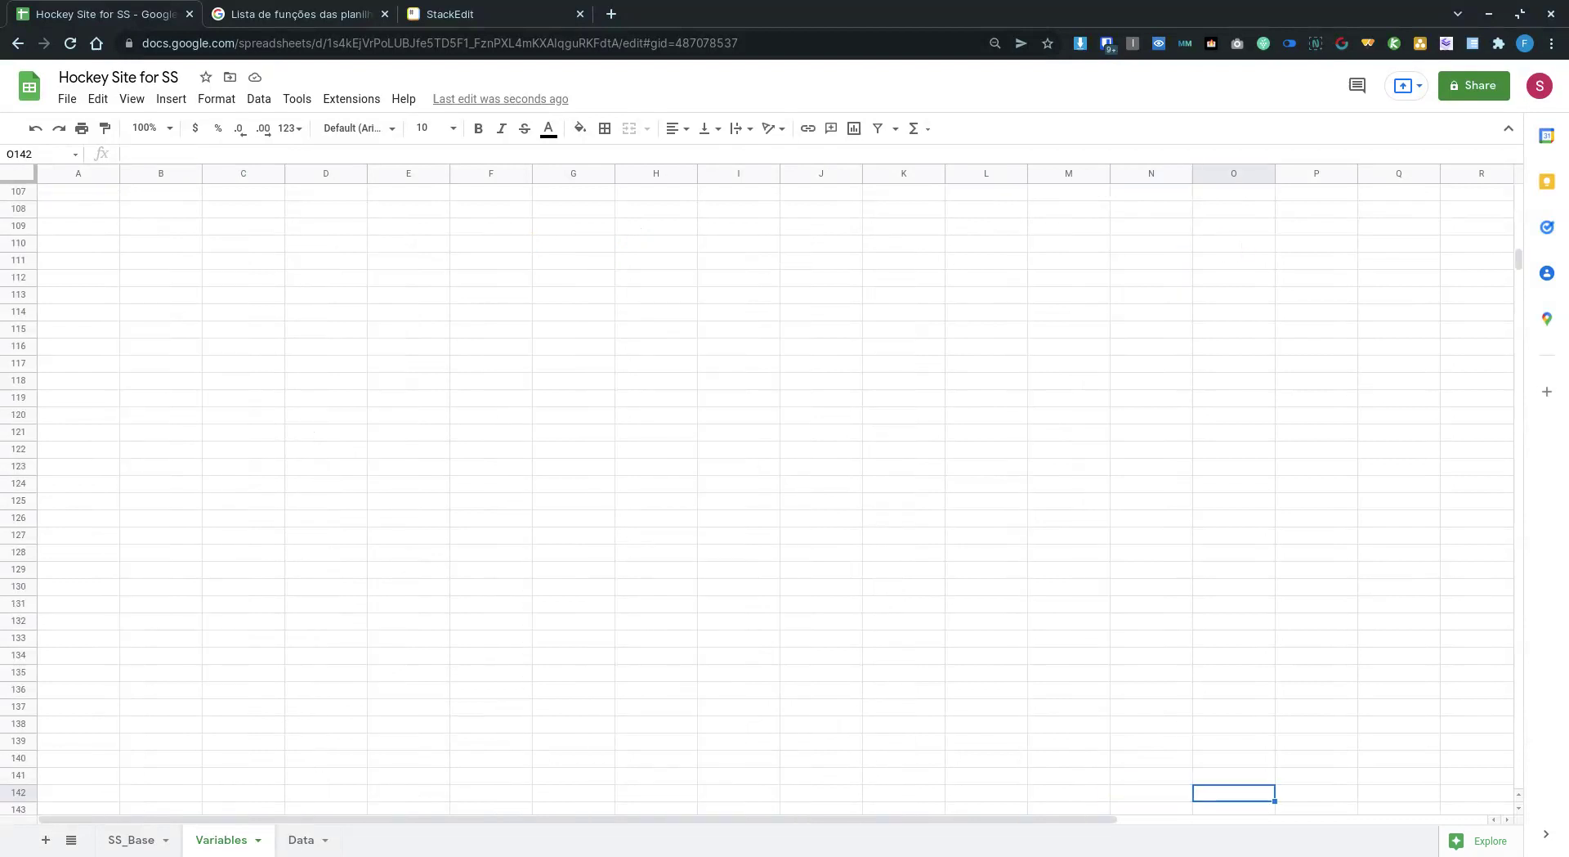
key(ctrl+shift+Up)
key(ctrl+v)
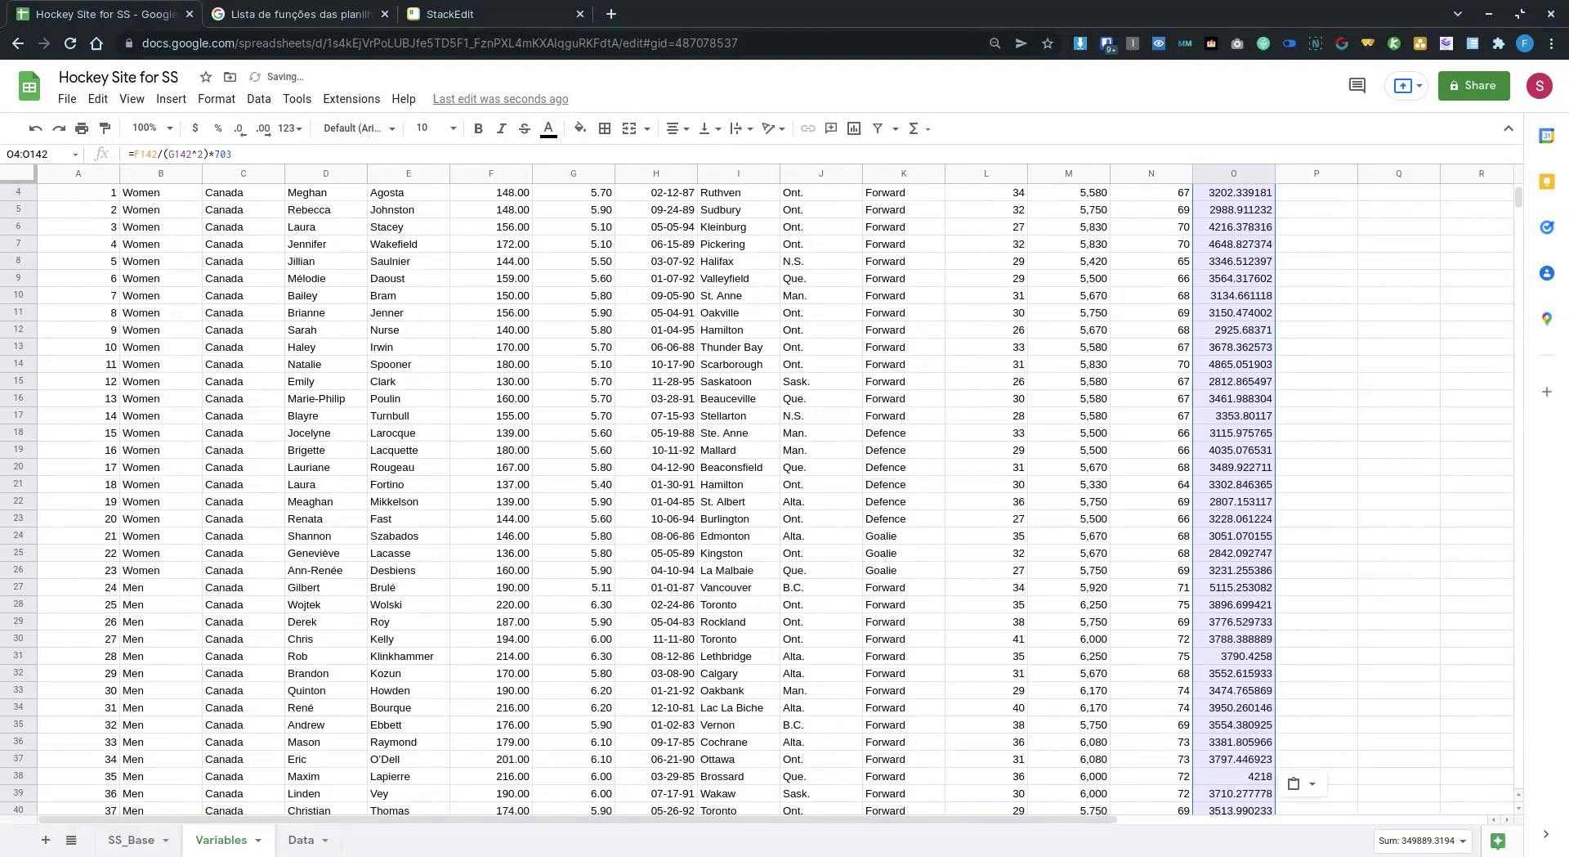
key(Up)
key(ctrl+Up)
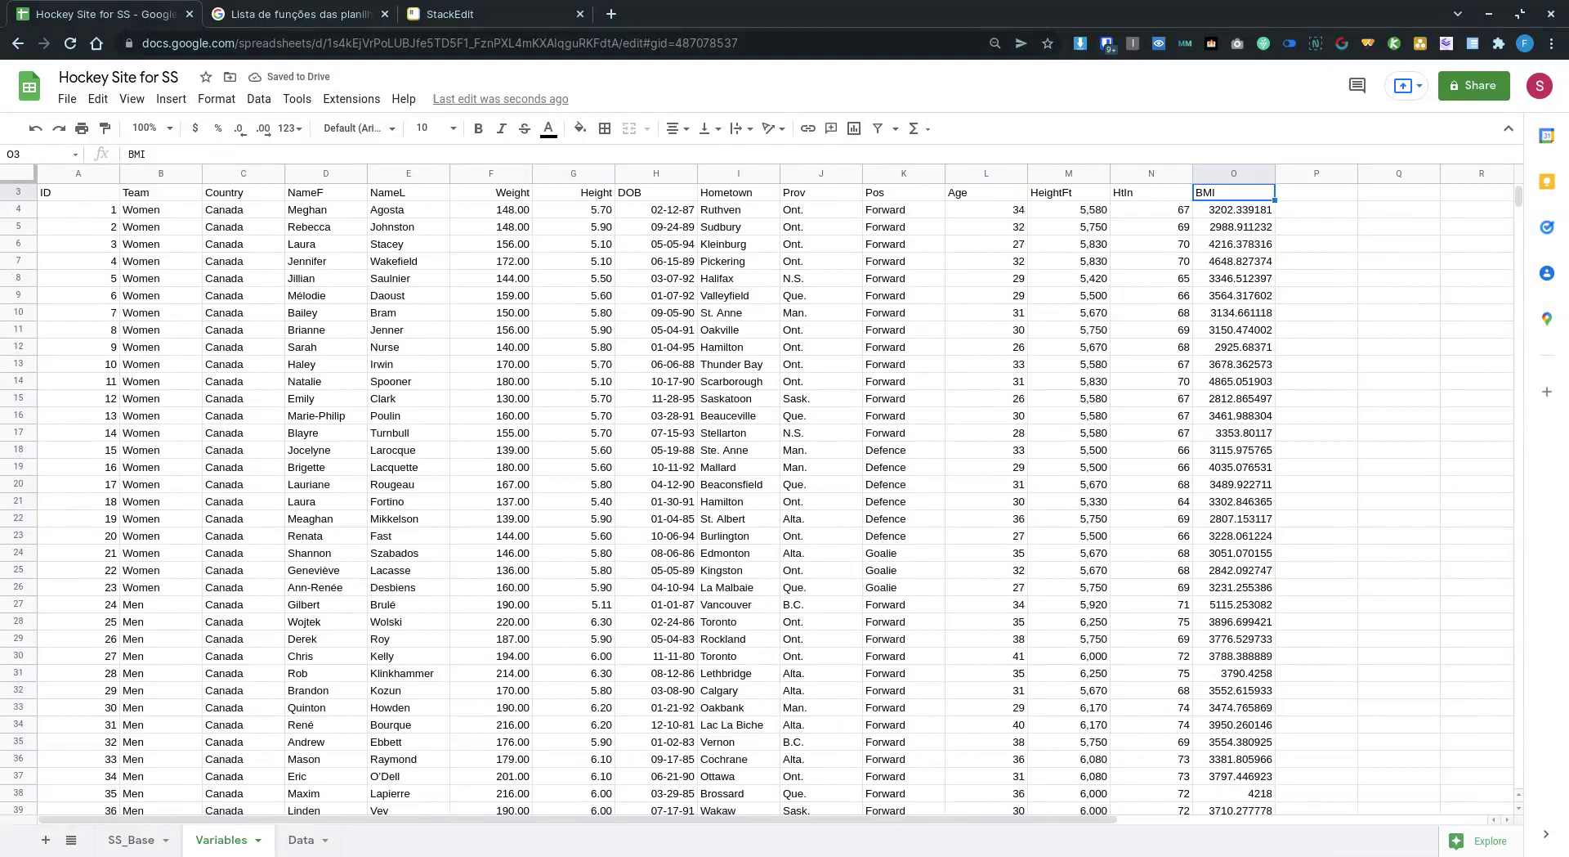
Examine the BMI formulas in column O from the first player down to the last filled row.
click(1234, 210)
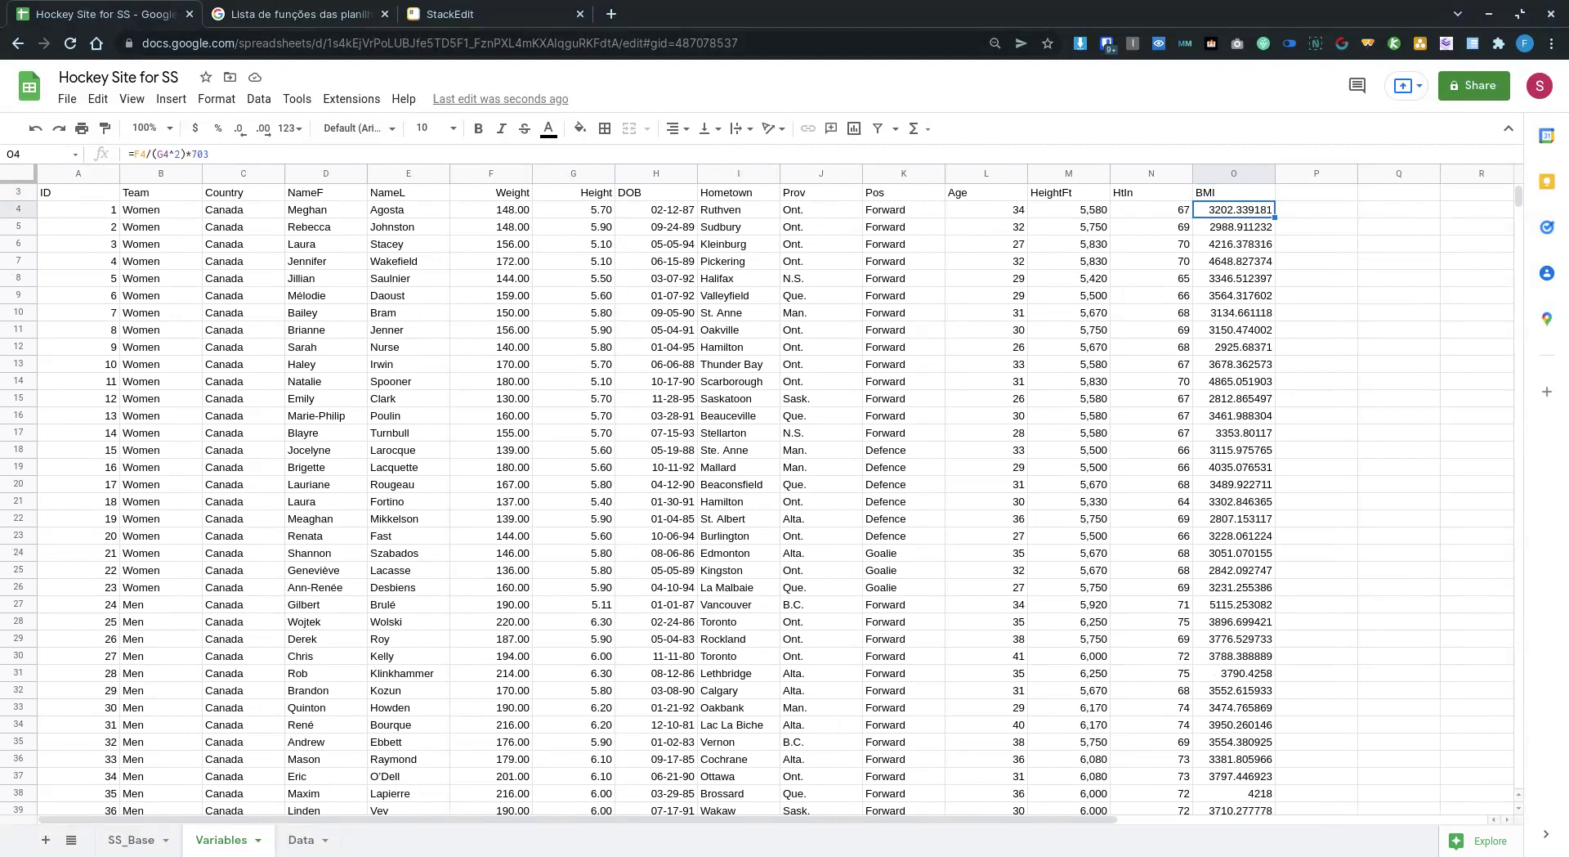
key(ctrl+Down)
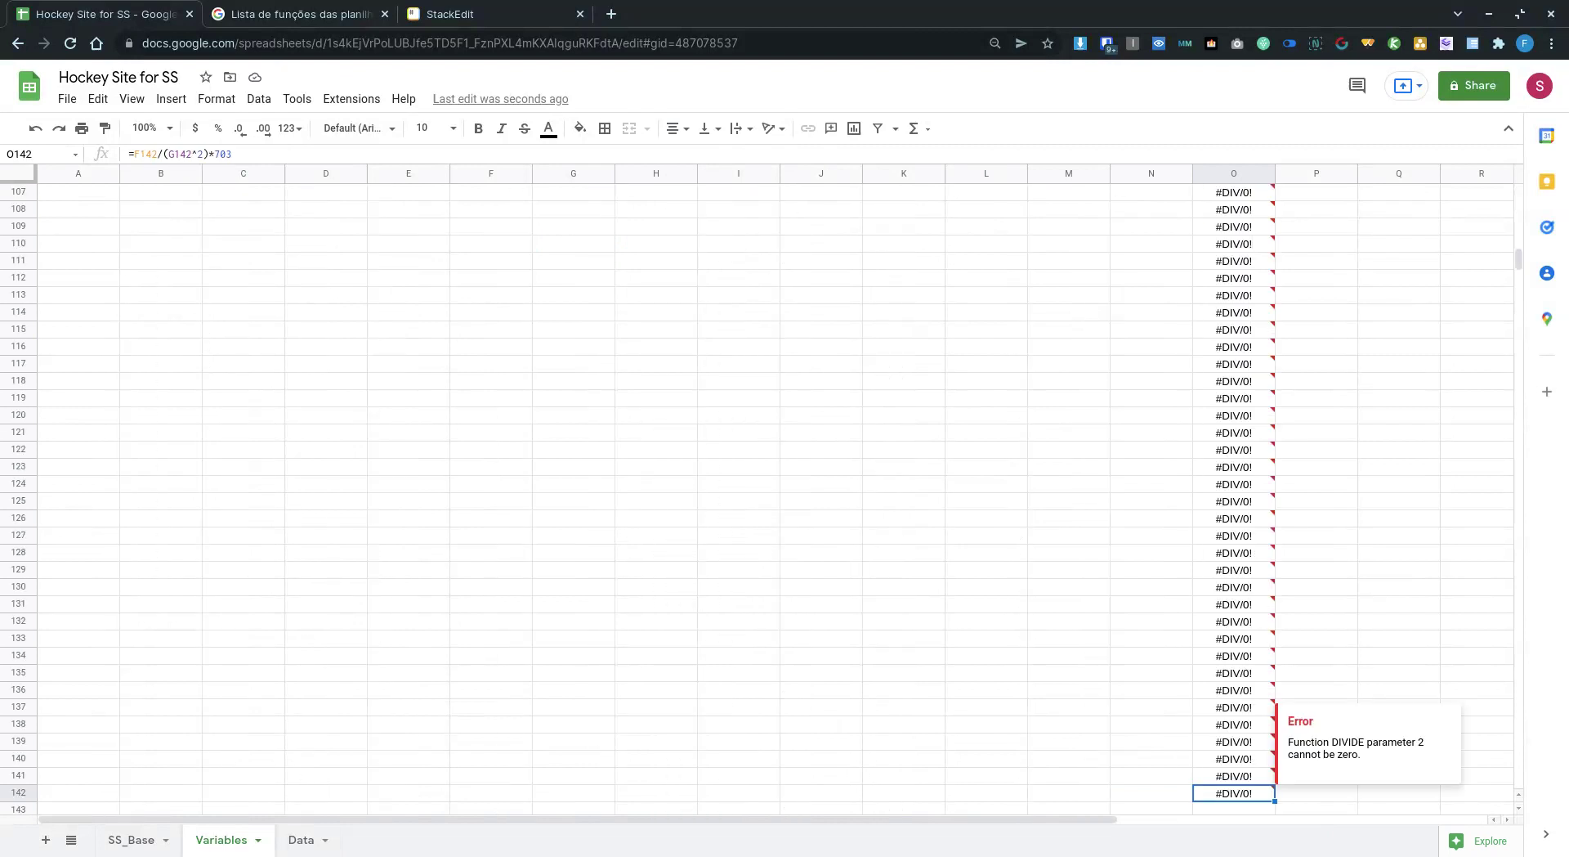
key(Up)
key(Up)
key(Up)
key(Up)
key(Up)
key(Up)
key(Up)
key(Up)
key(Up)
key(Up)
key(Up)
key(Up)
key(Up)
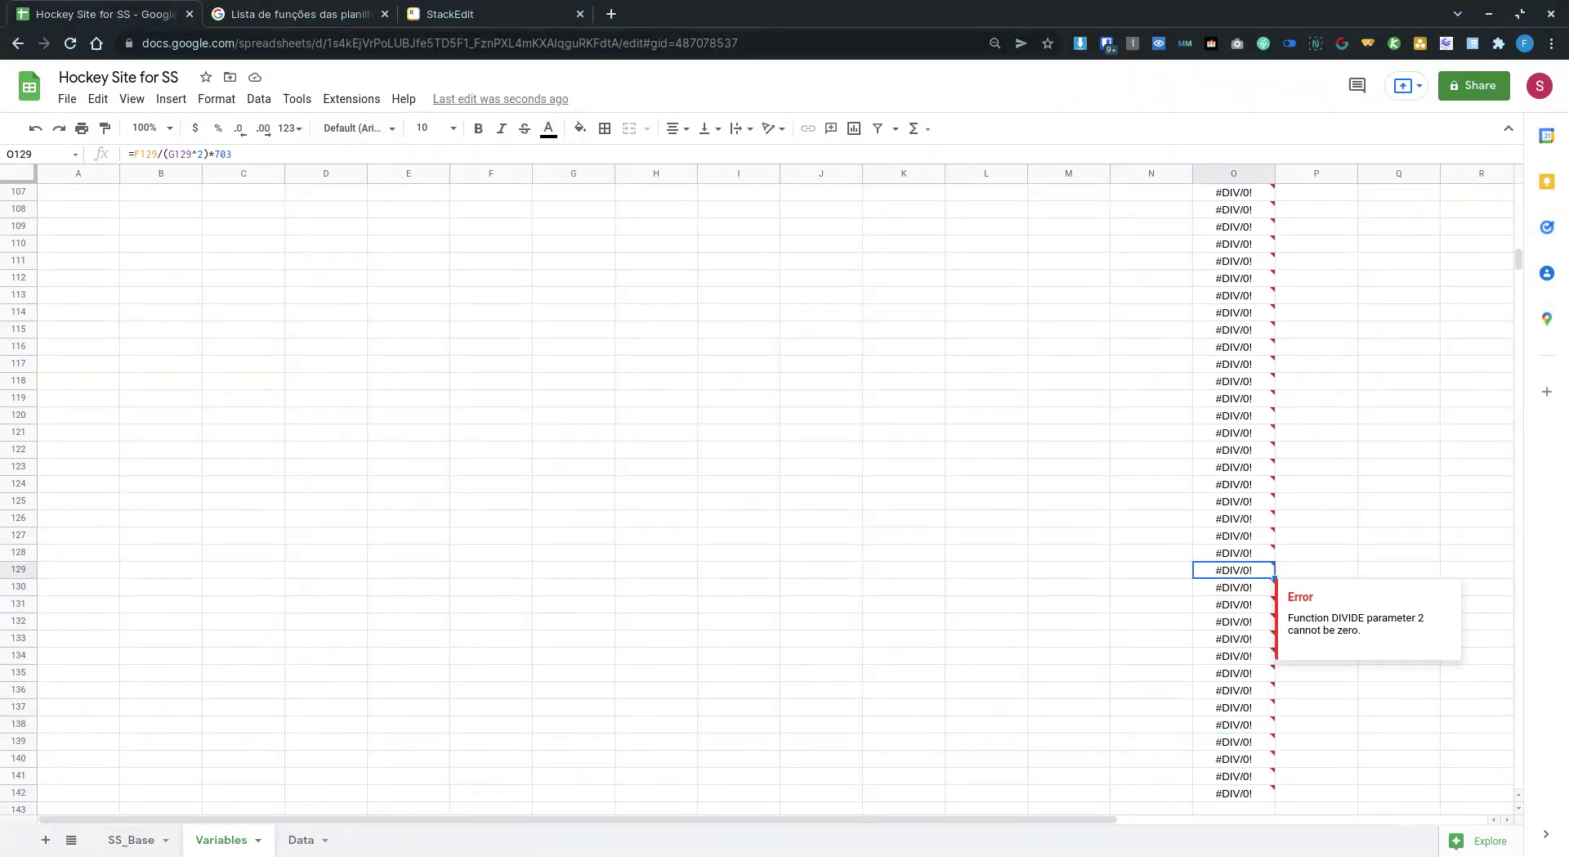
key(Up)
key(Up)
key(ctrl+Up)
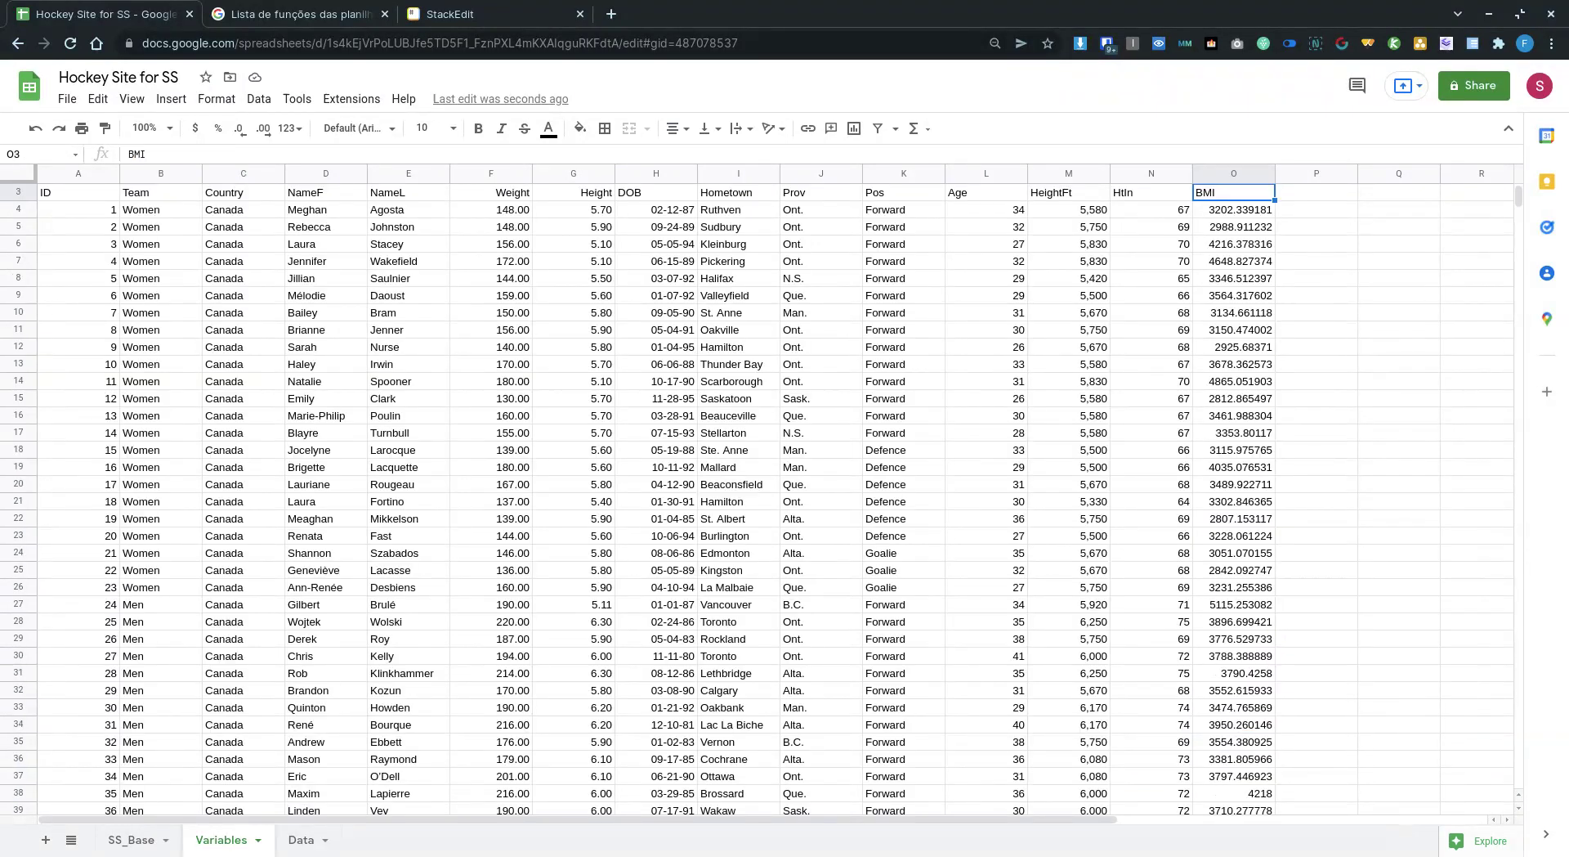
key(ctrl+Down)
key(ctrl+Up)
key(Down)
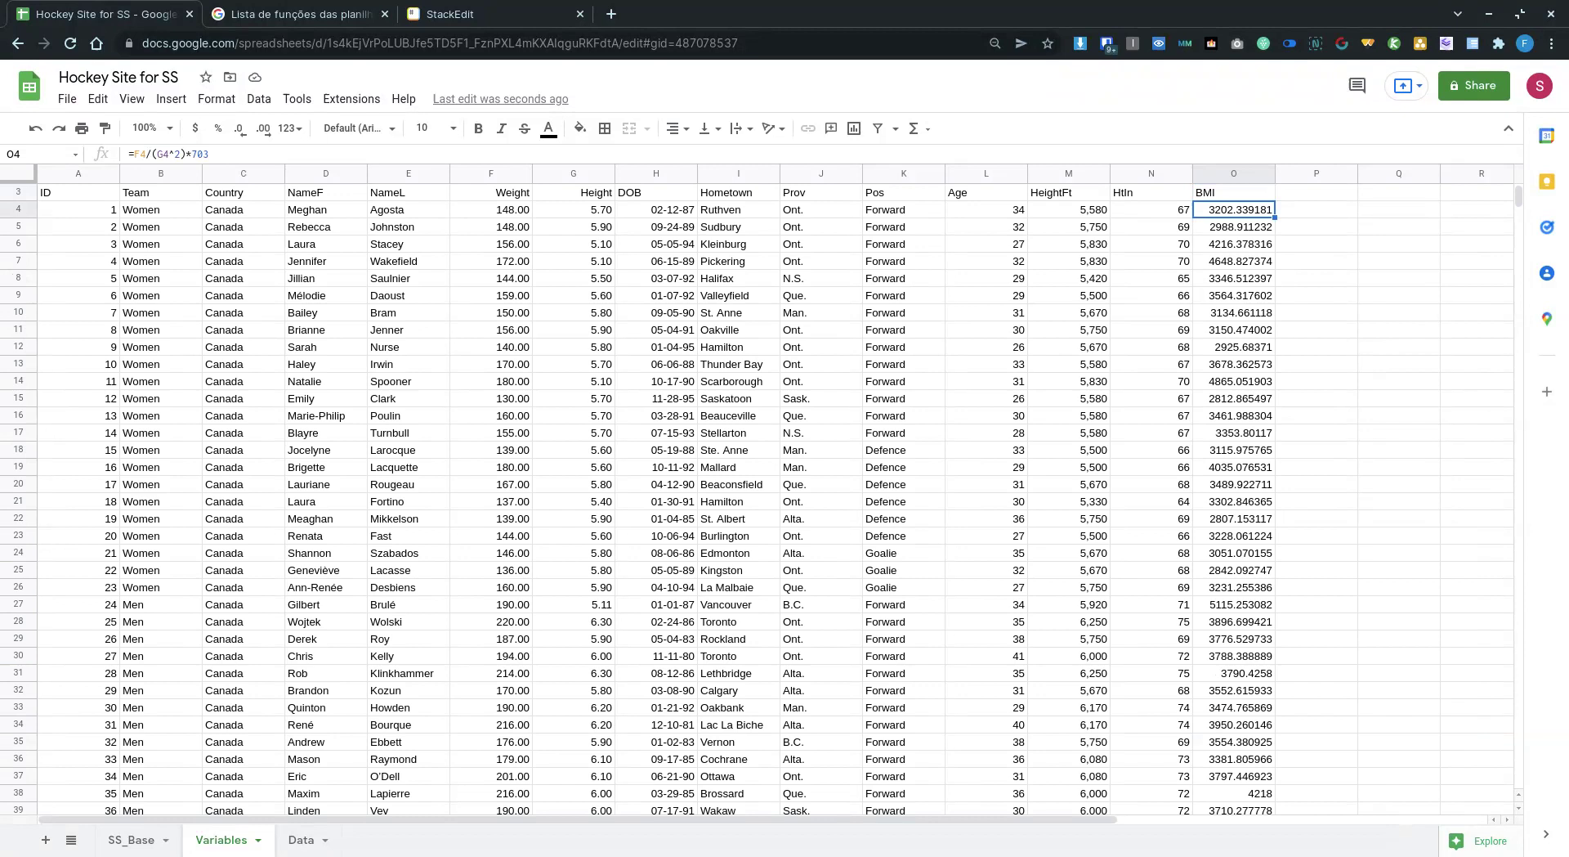
Wrap the O4 BMI formula in an error check that returns an empty text: =iferror(F4/(G4^2)*703,"").
click(135, 154)
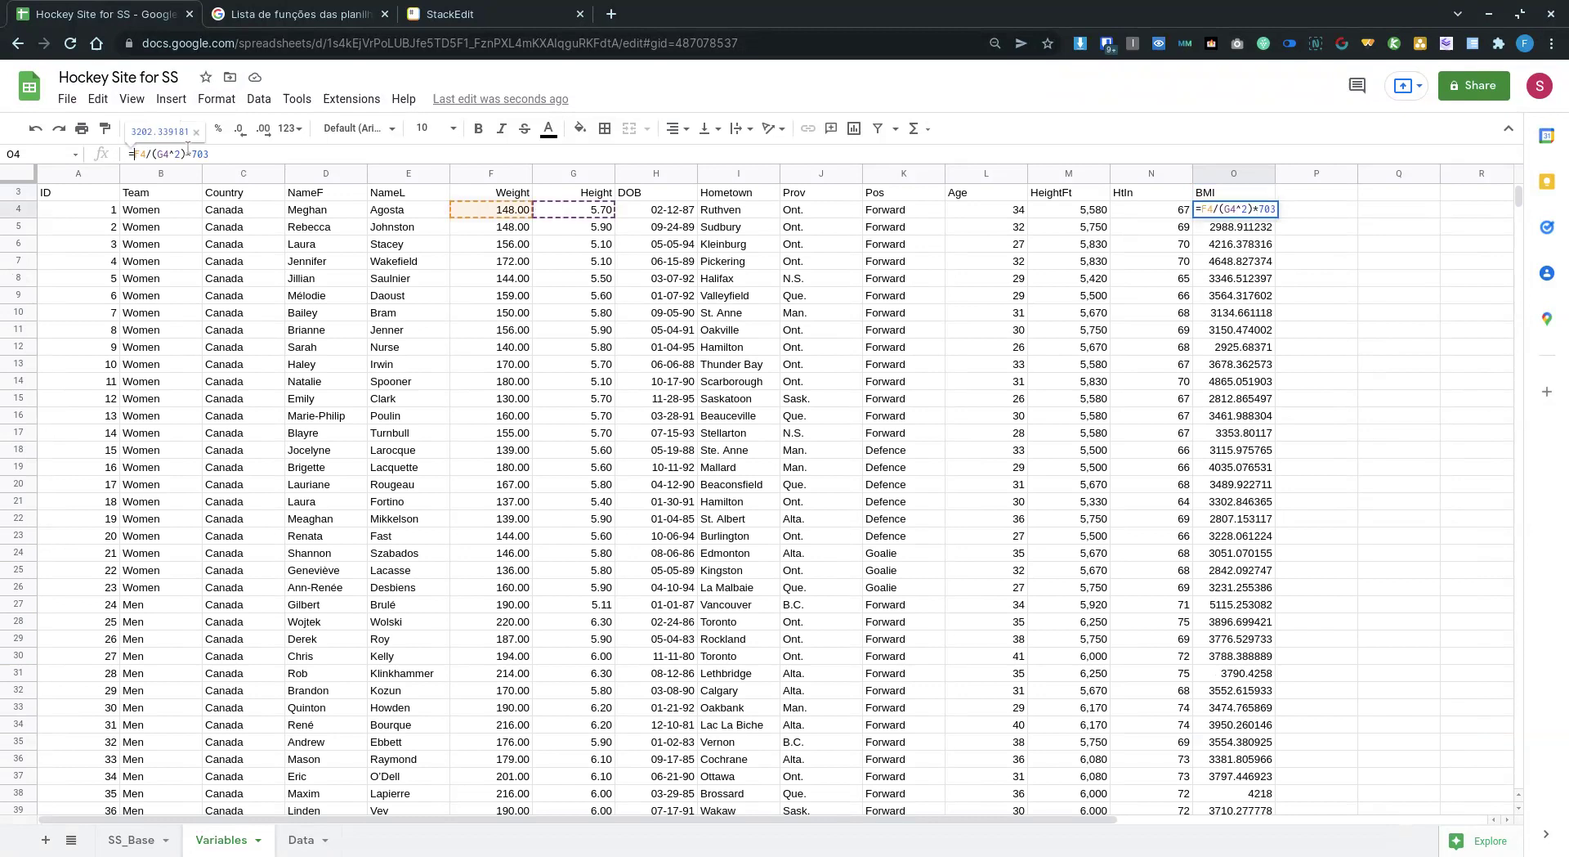
text(iferror()
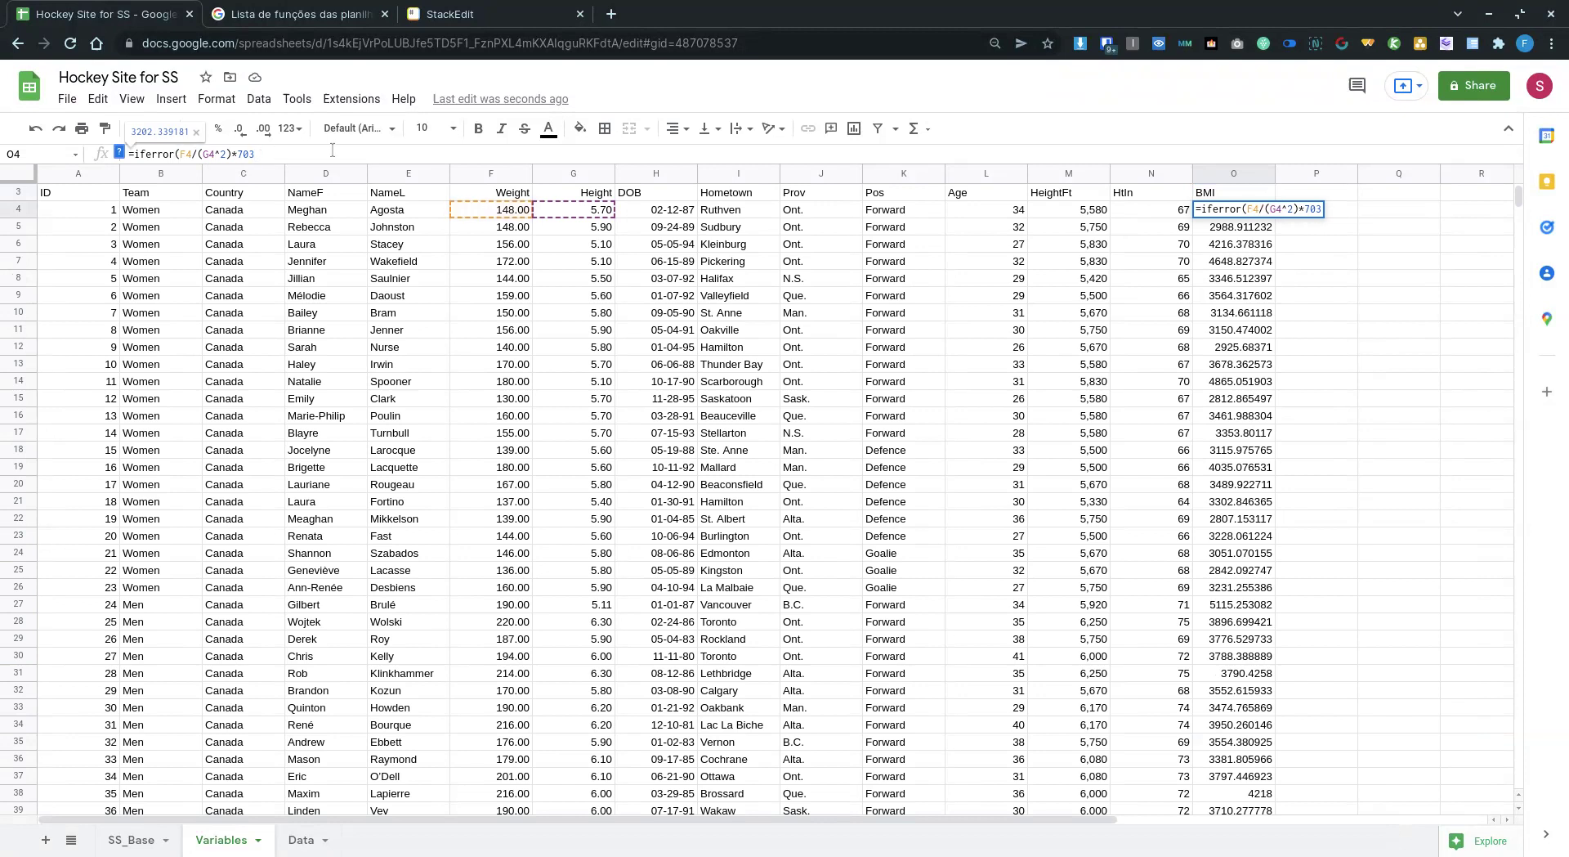
text(;""))
key(Return)
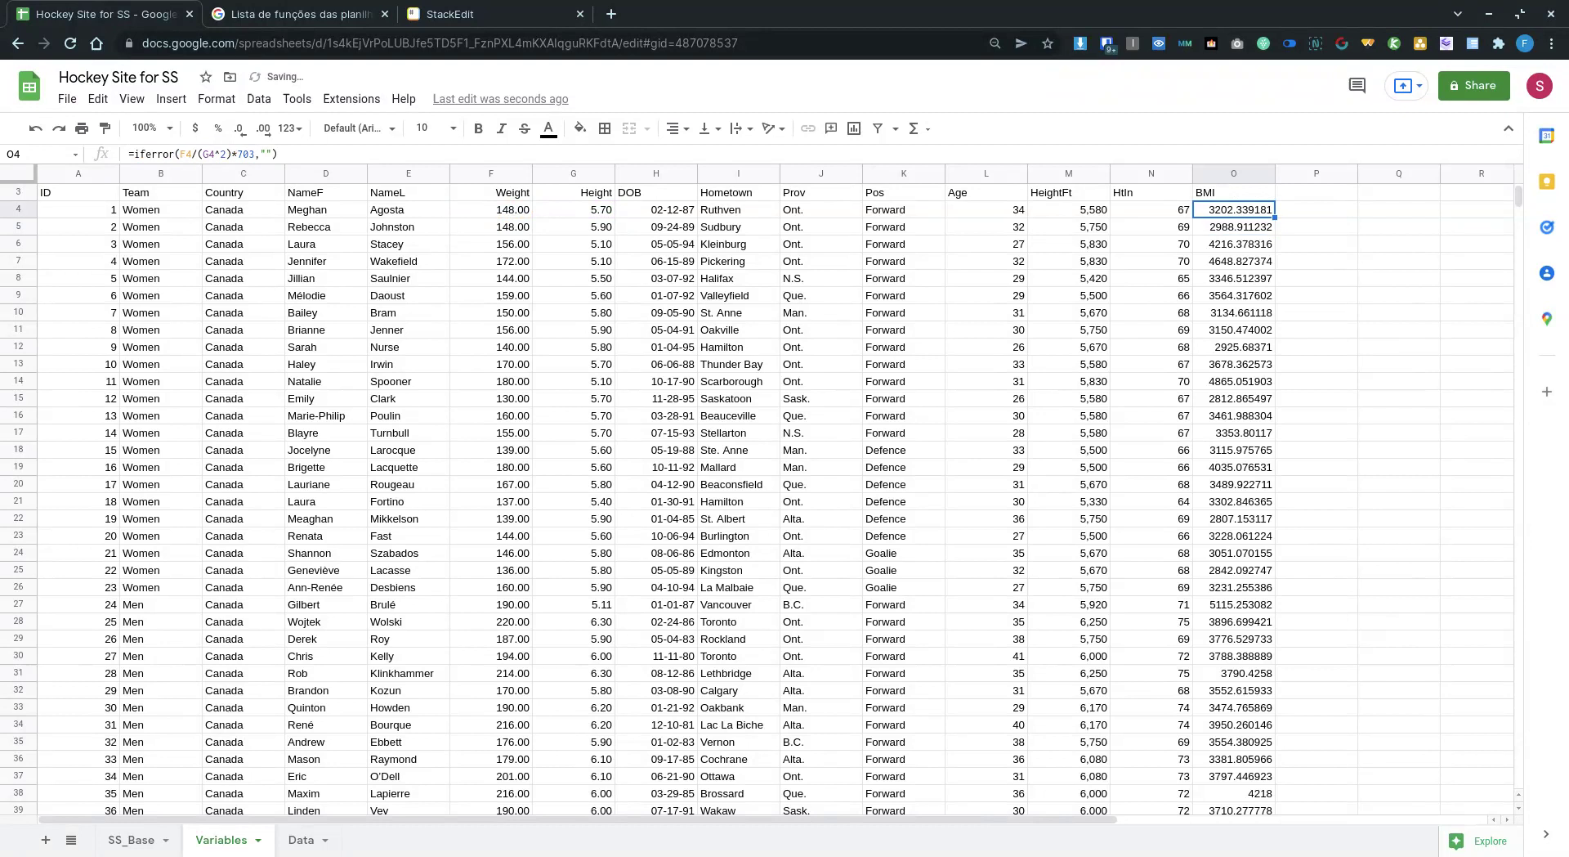
Apply the error-checked BMI formula from O4 to the whole range O4:O142.
key(ctrl+shift+Down)
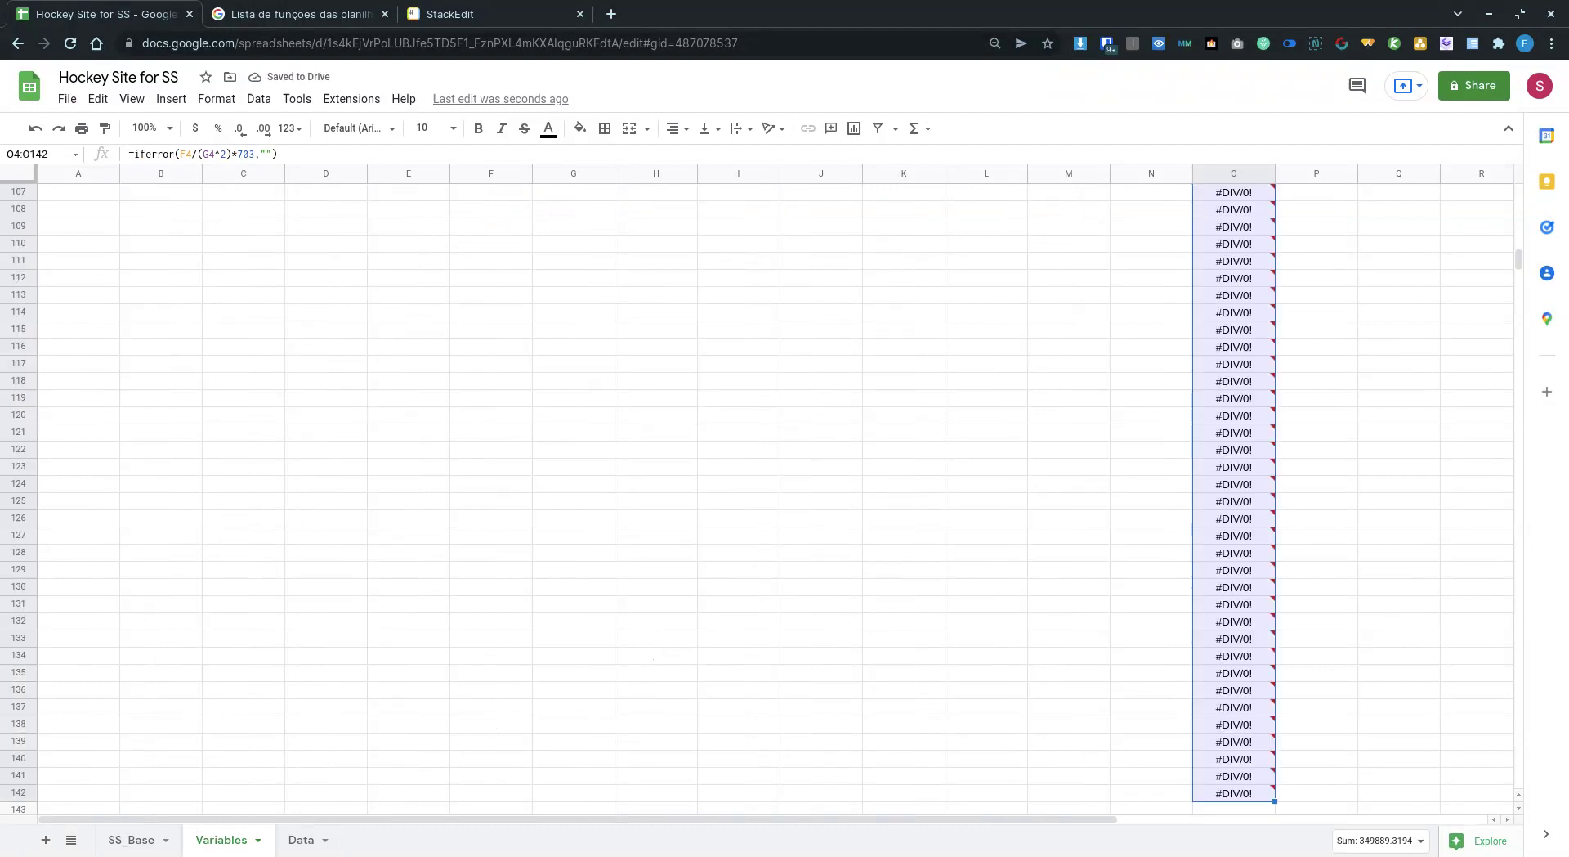
key(ctrl+v)
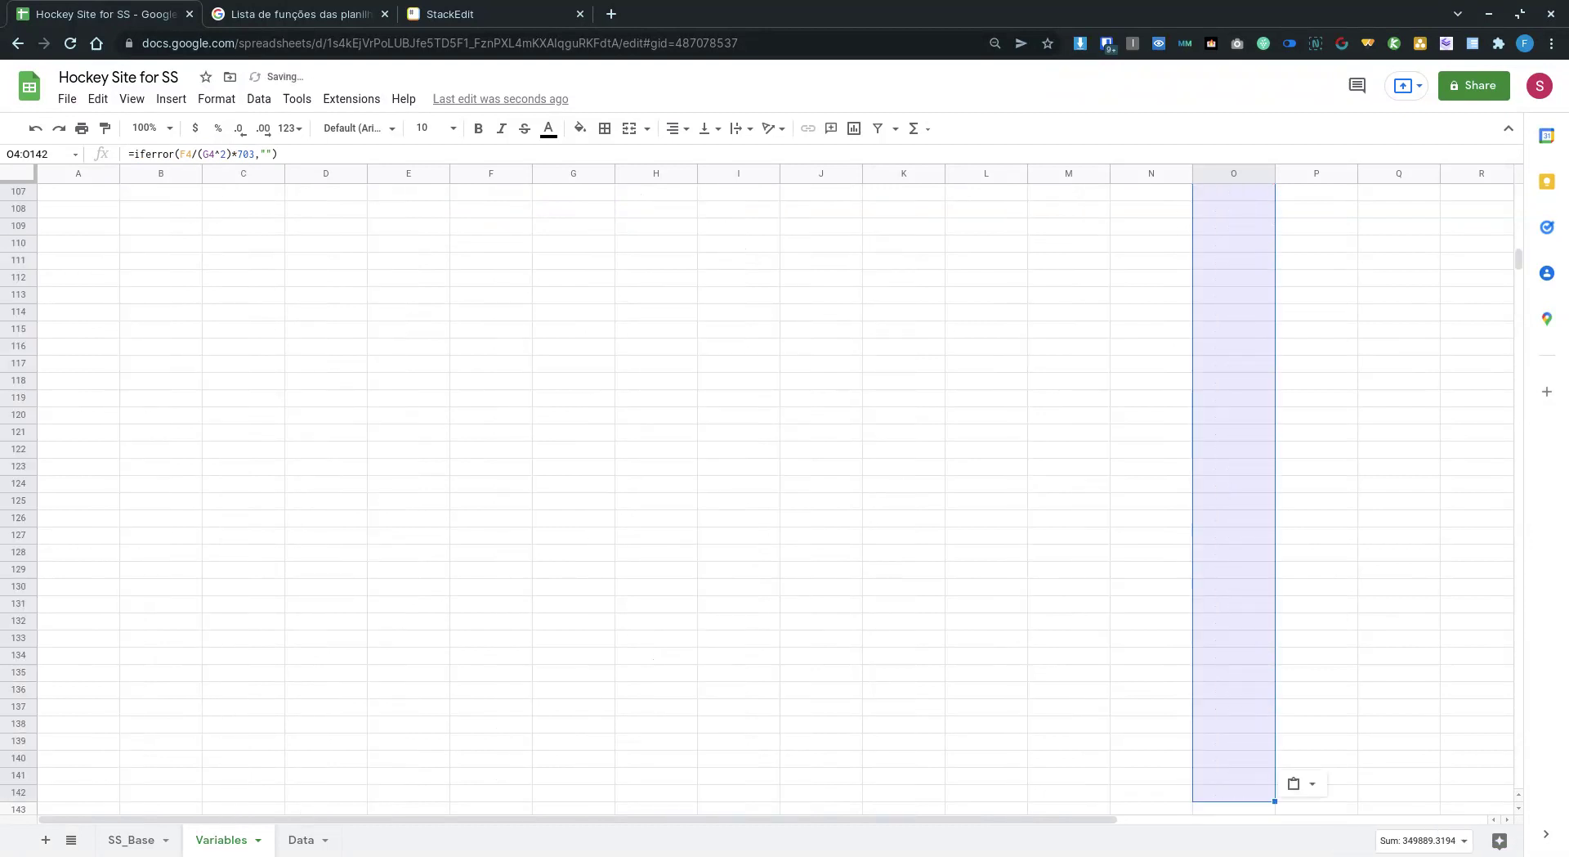
key(Down)
key(ctrl+Down)
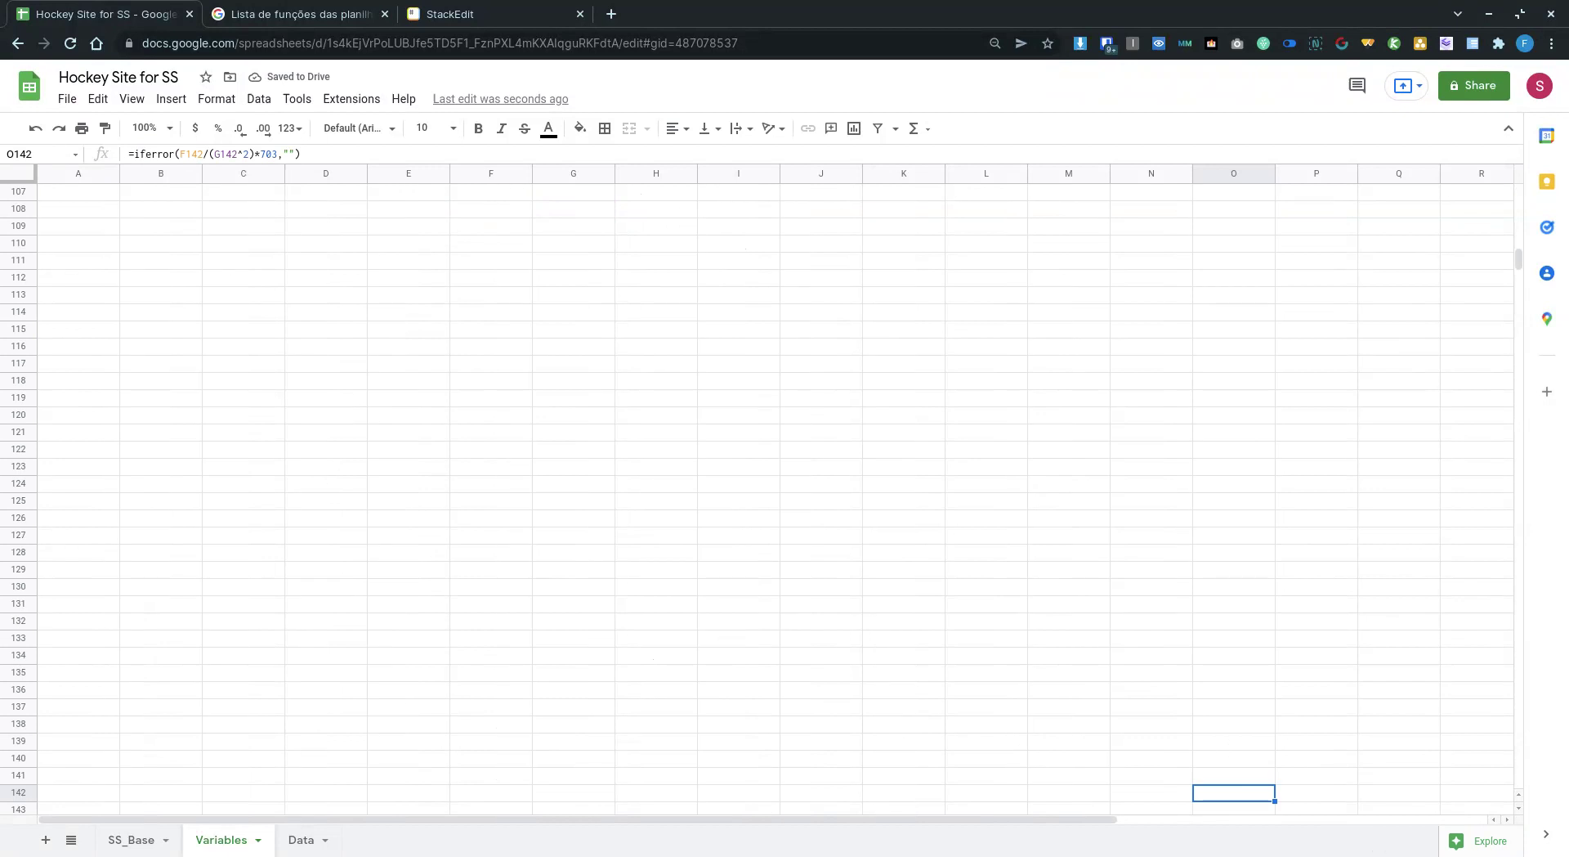
key(ctrl+Up)
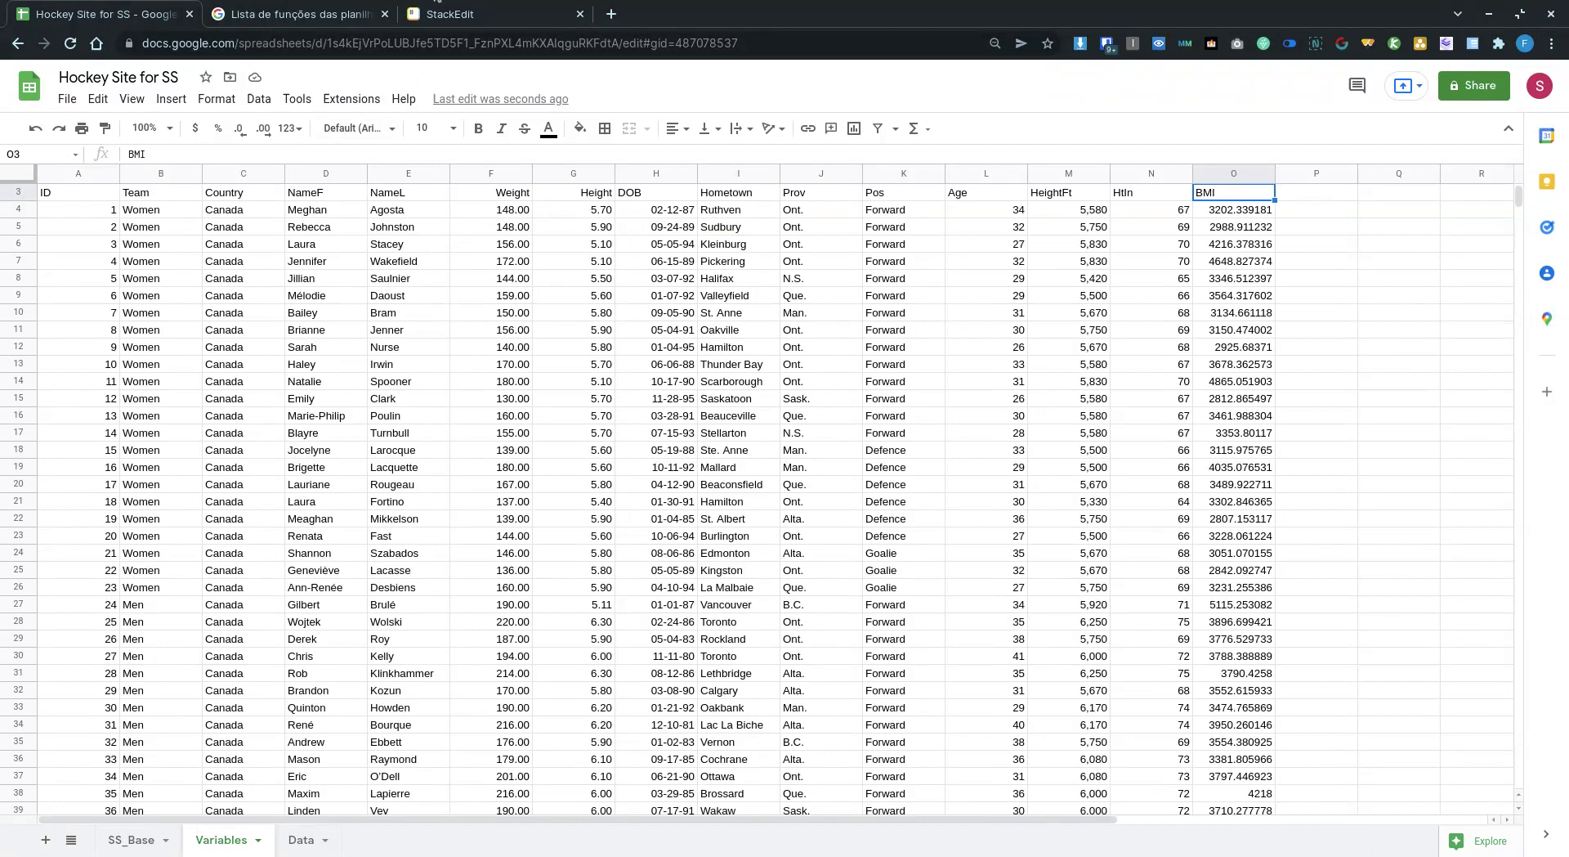
Give the BMI column range O3:O142 a light green fill colour.
key(ctrl+shift+Down)
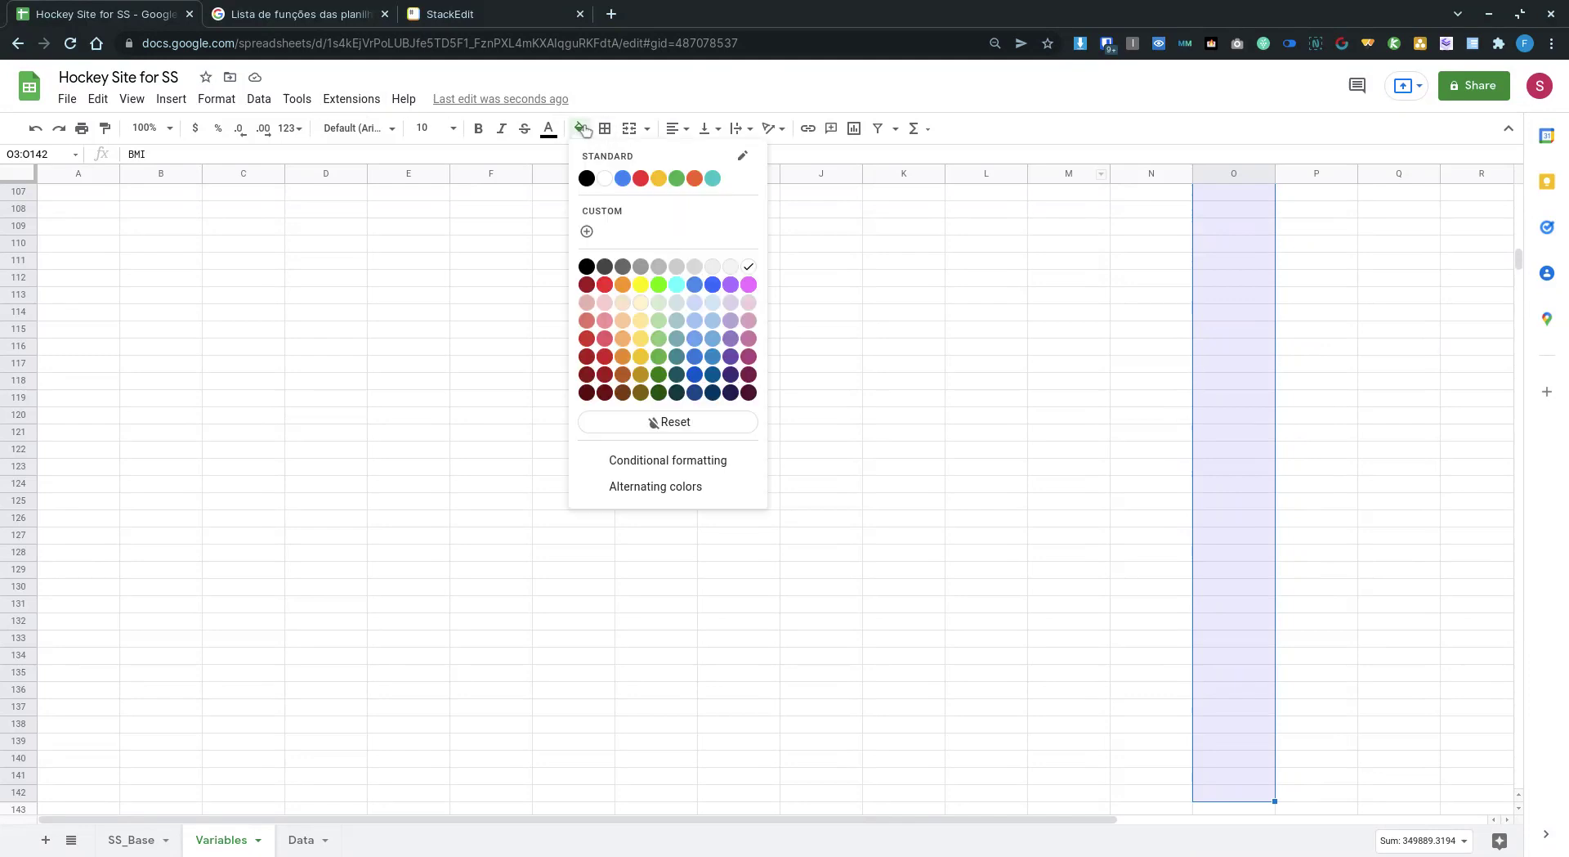
click(658, 319)
click(1233, 314)
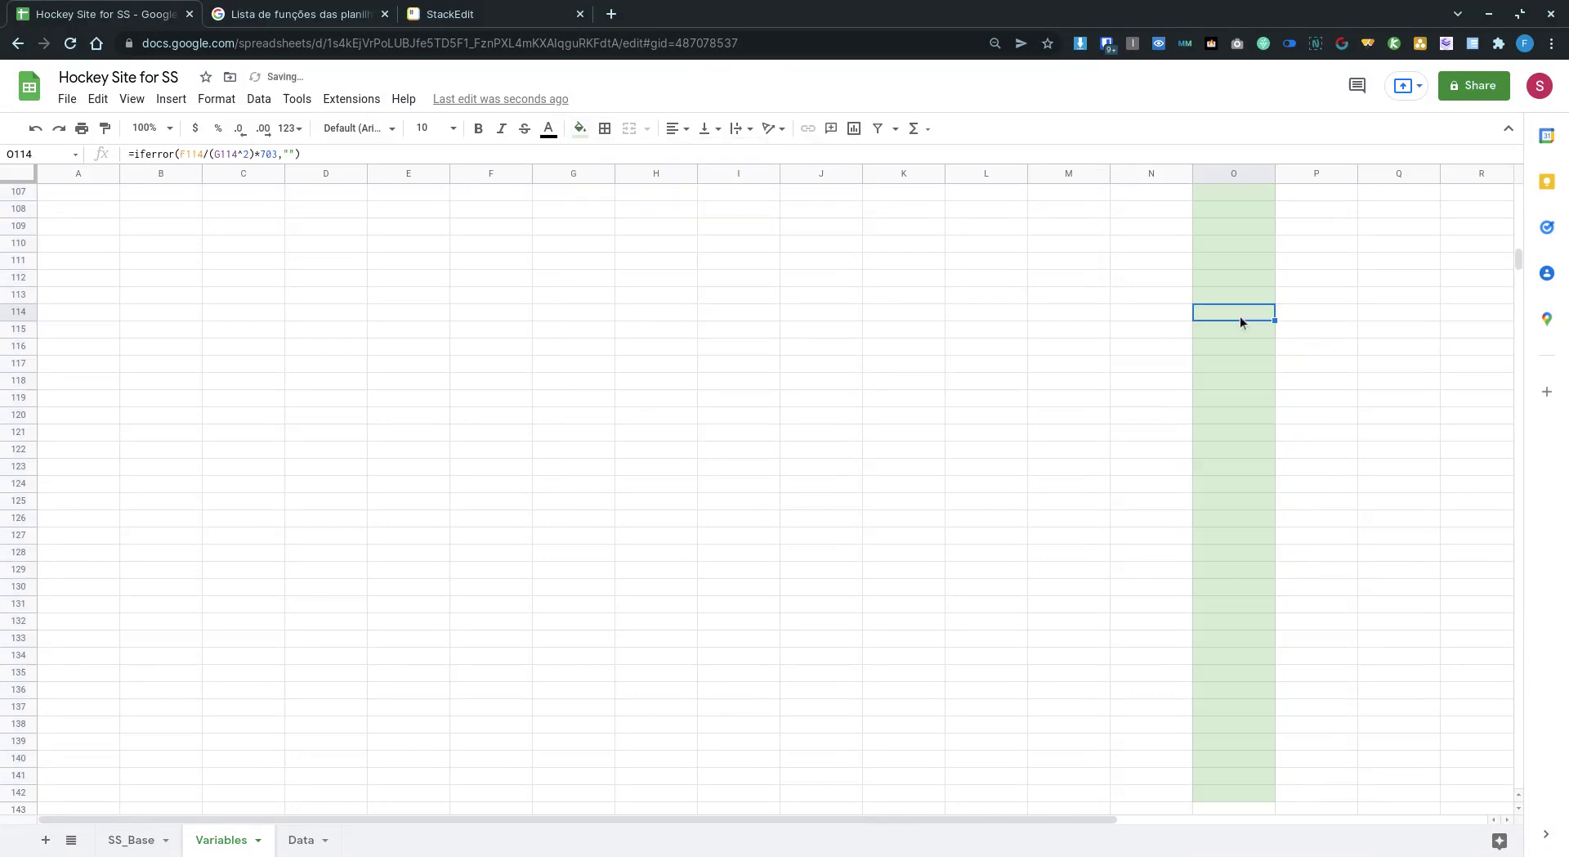
key(ctrl+Up)
key(Down)
key(Down)
key(Down)
key(Left)
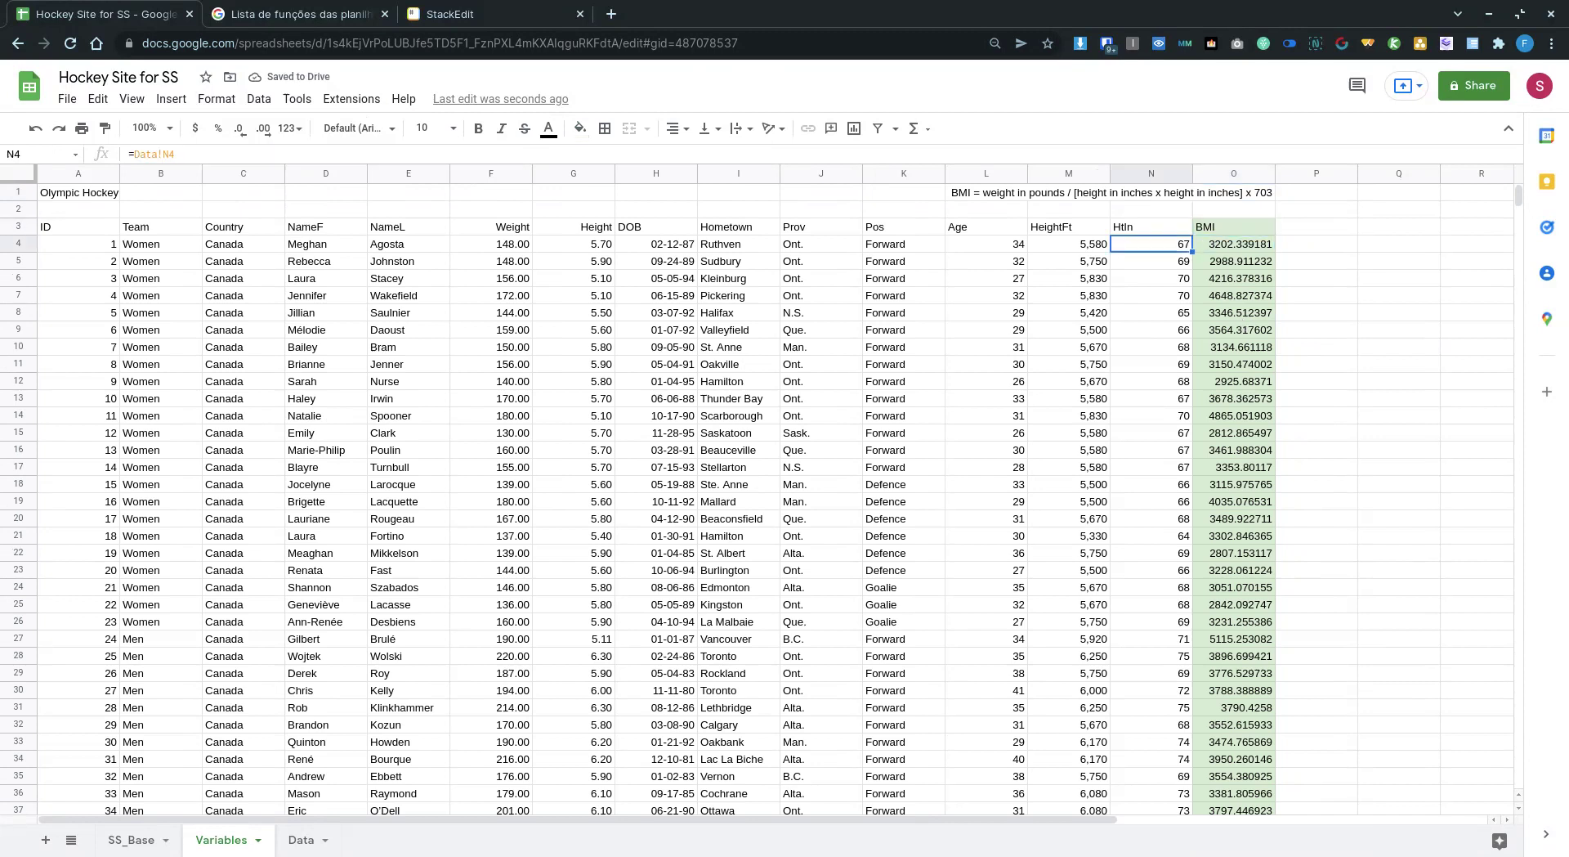
key(Left)
key(Left)
key(Left)
key(Left)
key(Left)
key(Left)
key(Left)
key(Left)
key(Left)
key(Left)
key(Left)
key(Left)
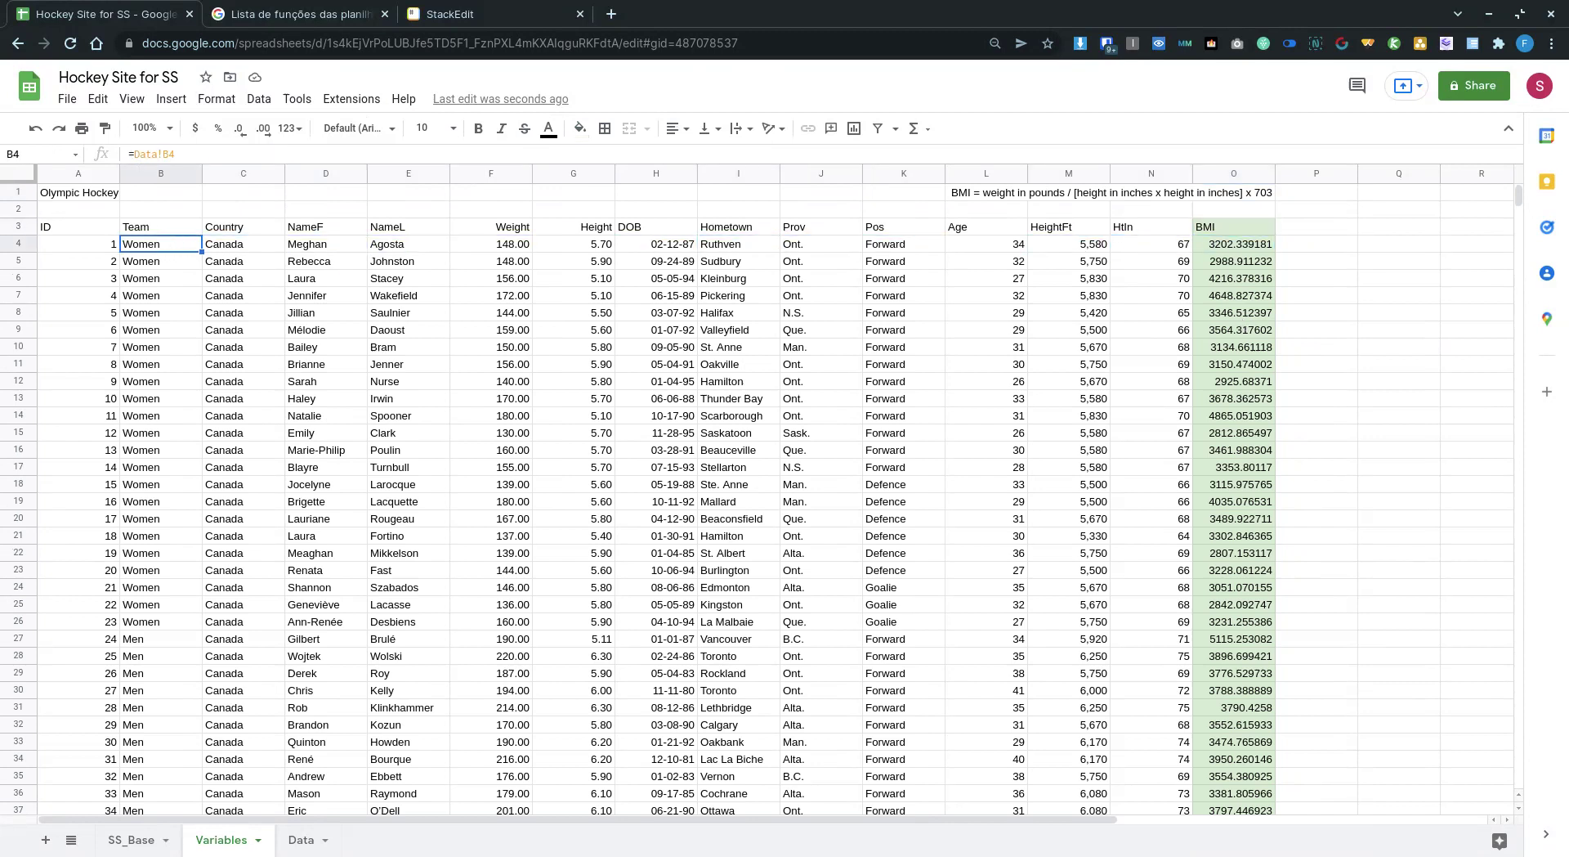
Right-align the BMI header in cell O3.
key(Right)
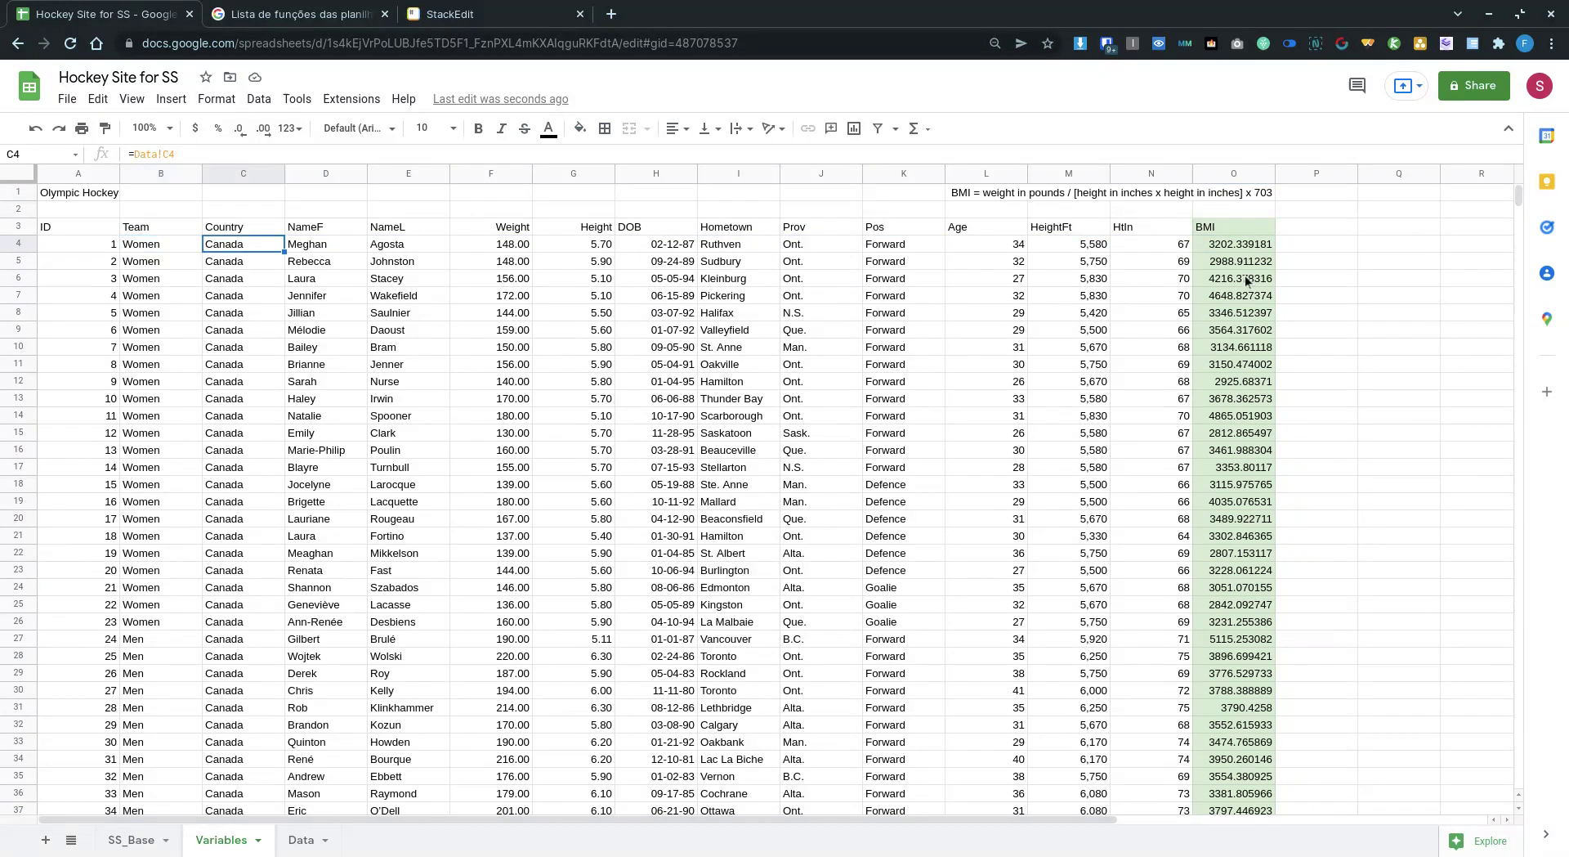
click(1227, 249)
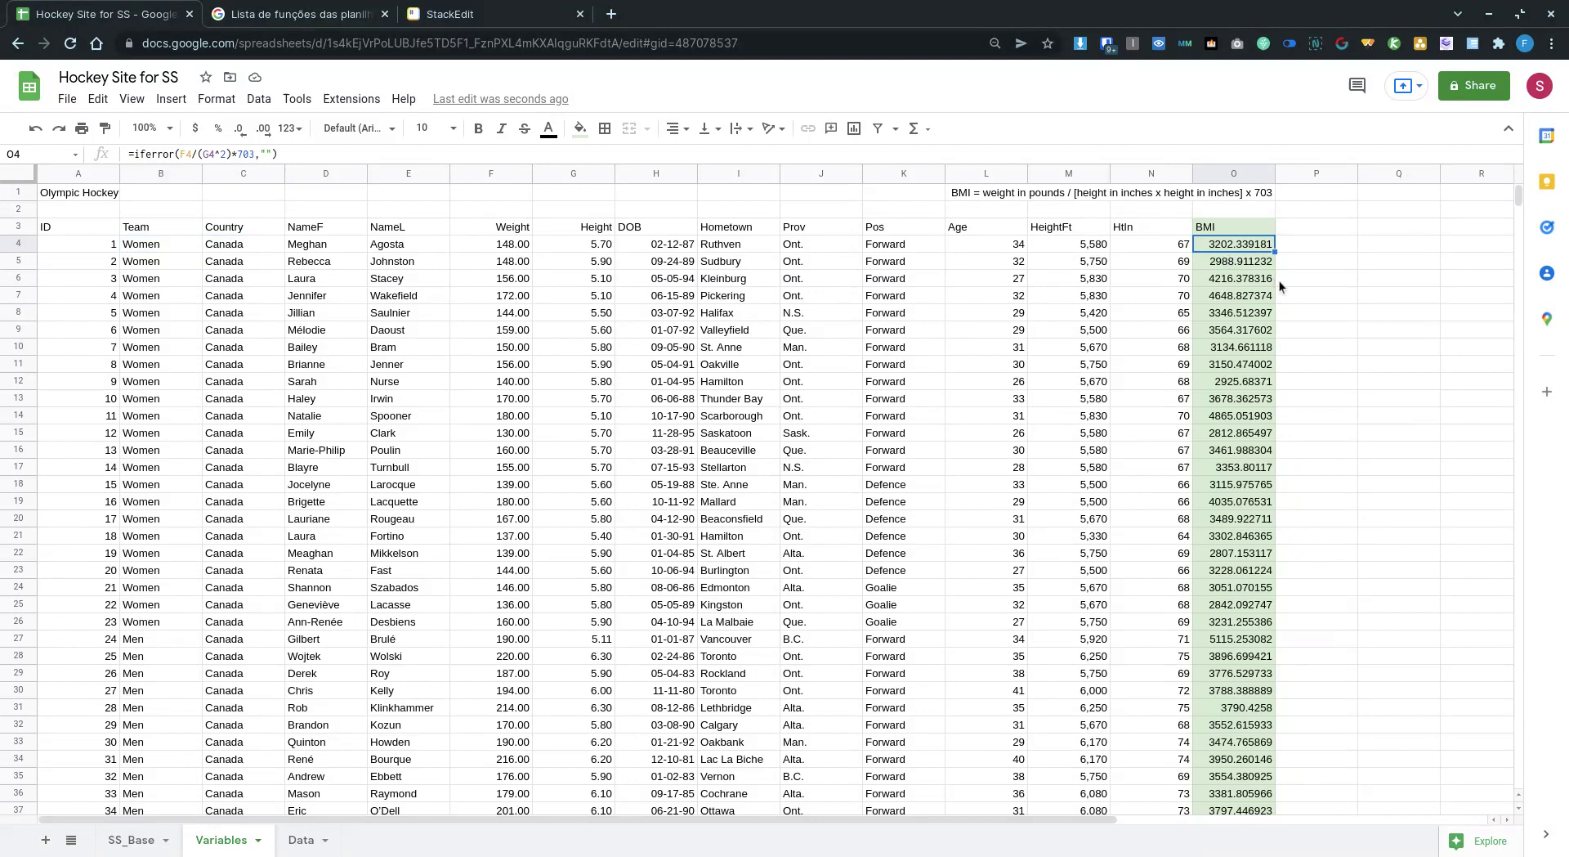
click(1226, 224)
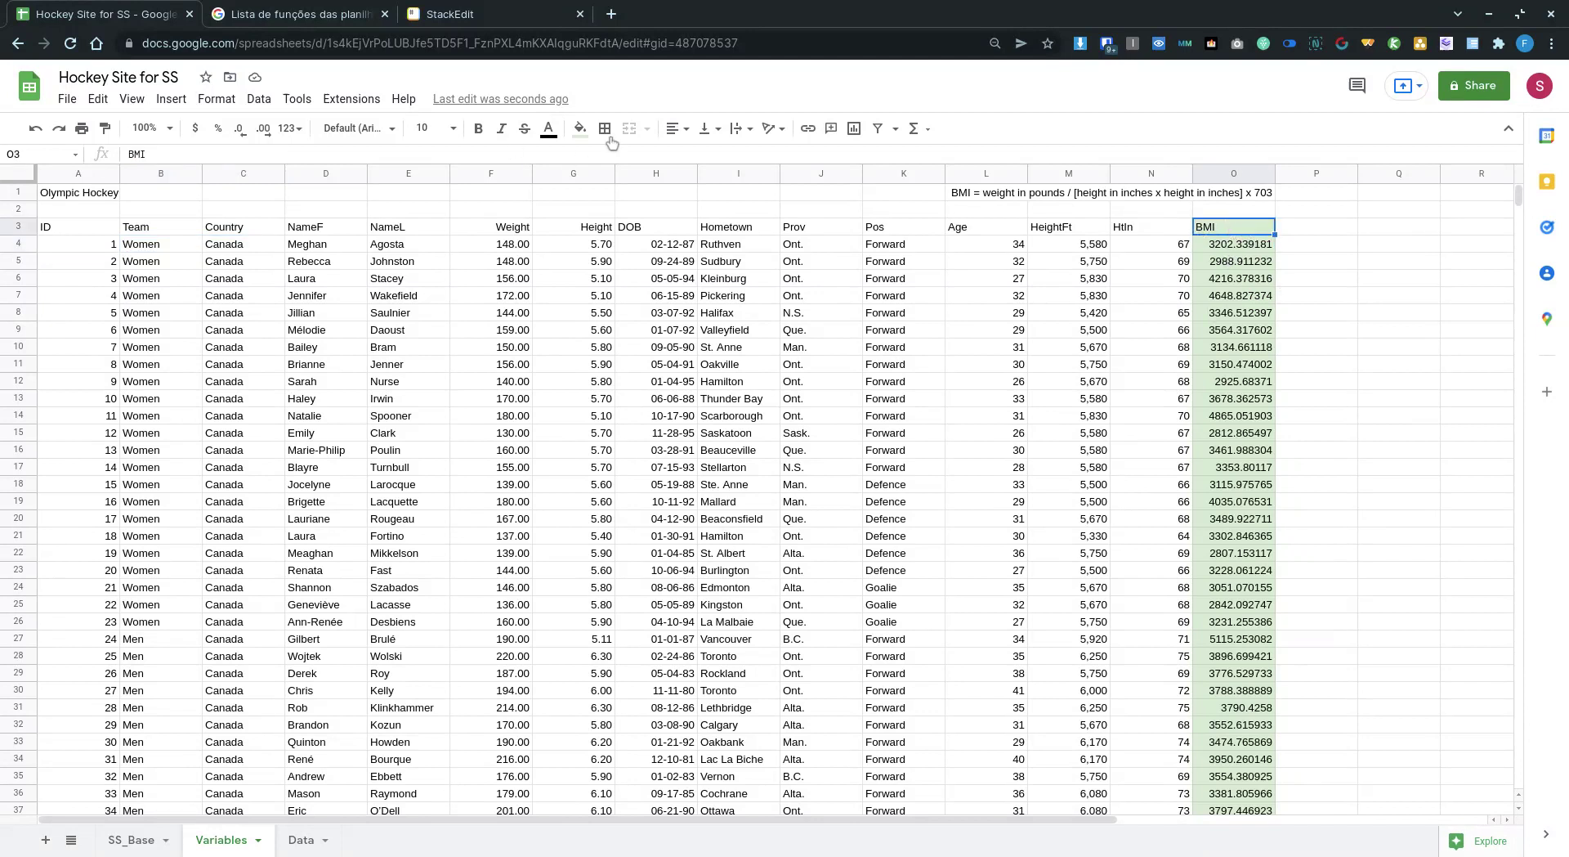
click(670, 133)
click(714, 164)
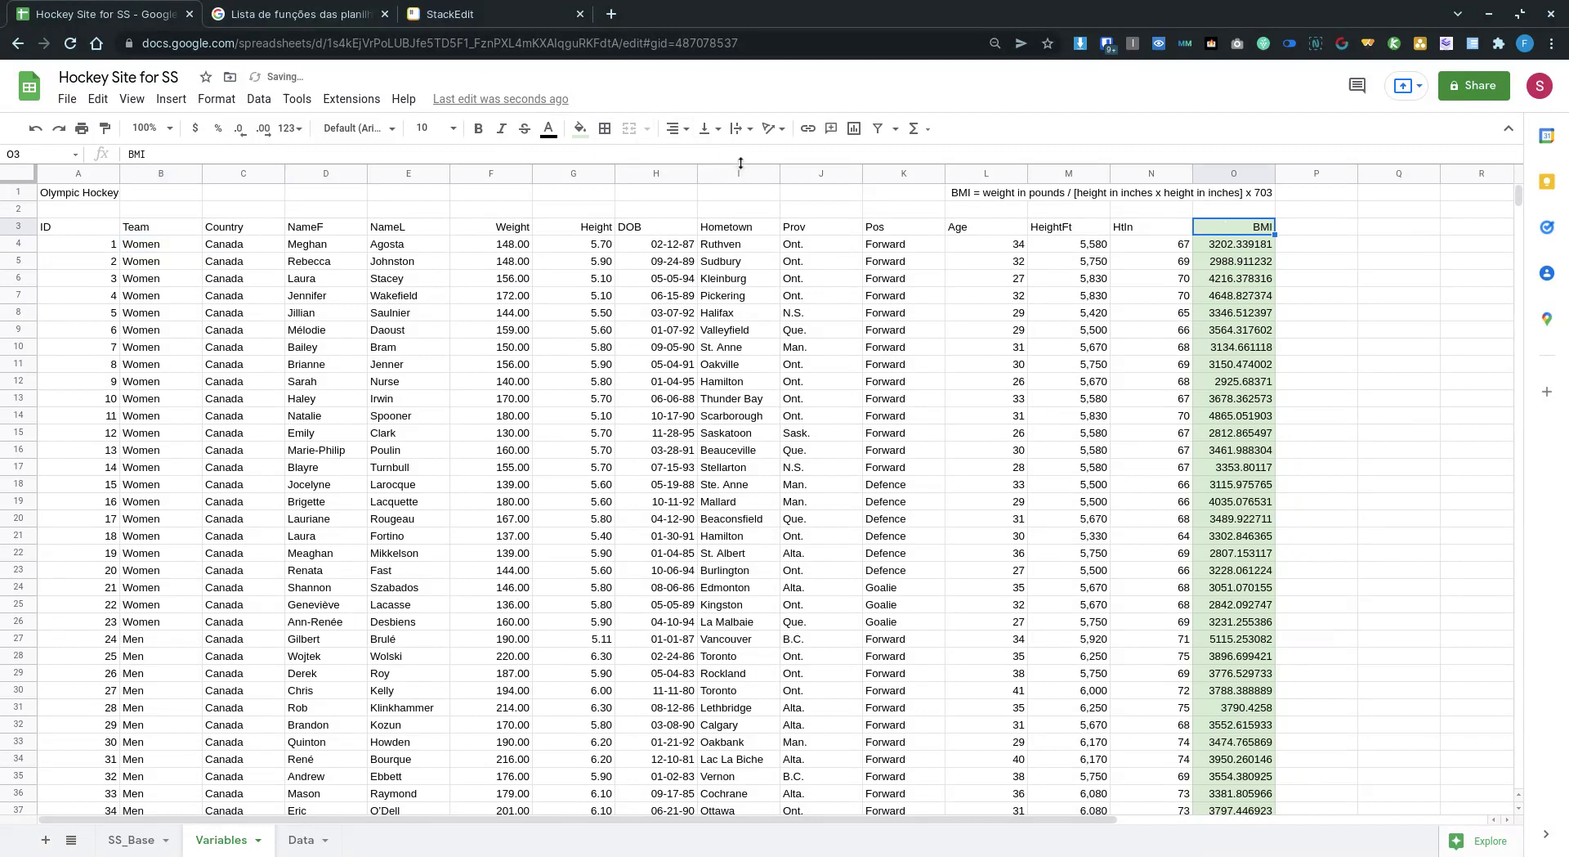
Format the BMI values in column O to show one decimal place.
click(1227, 245)
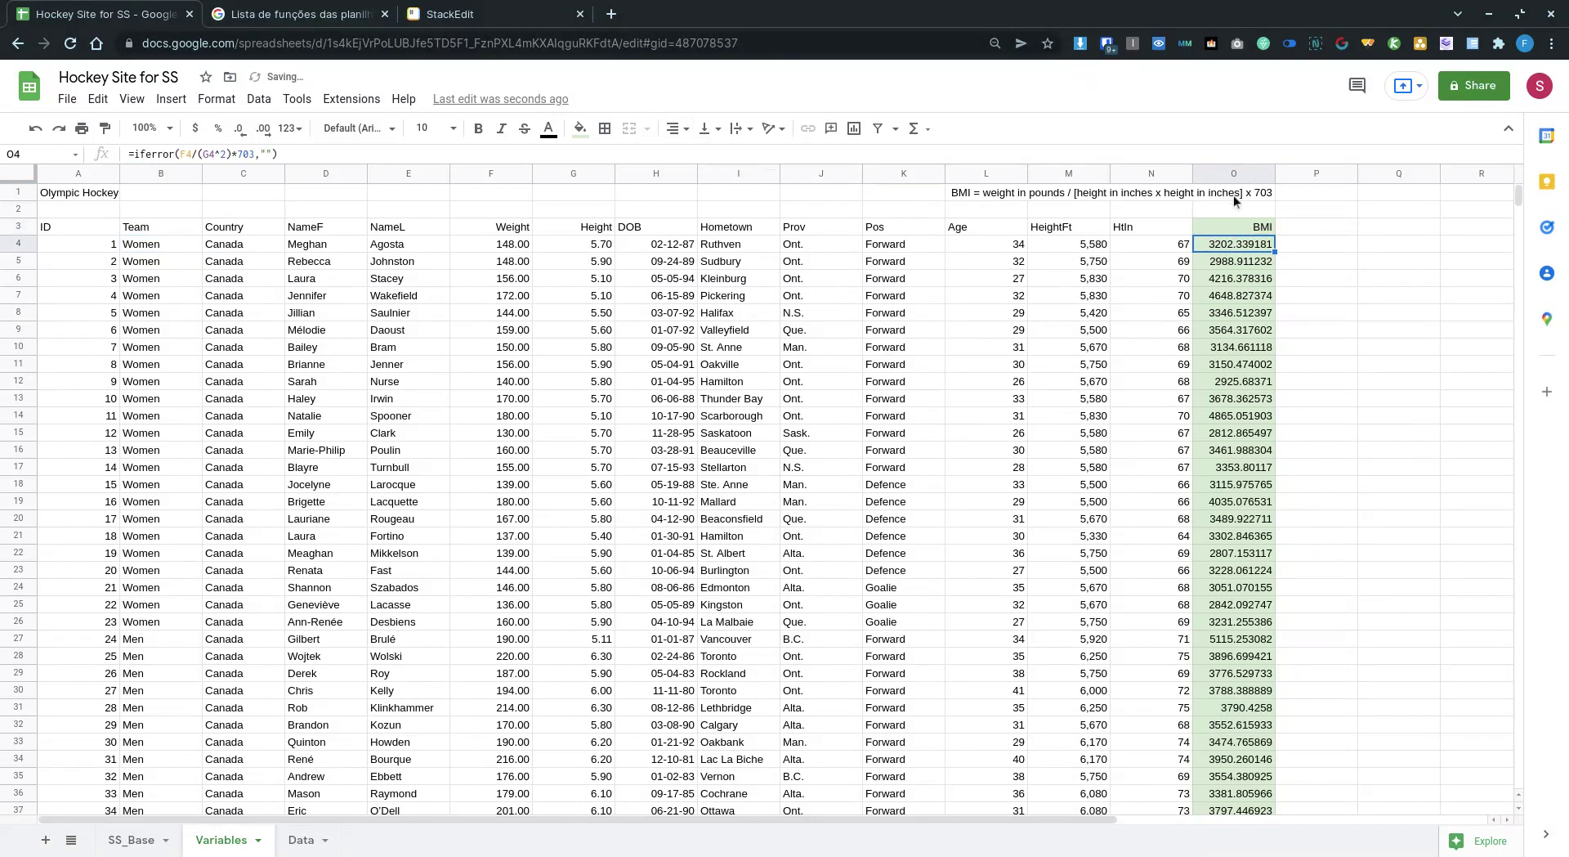
click(1230, 174)
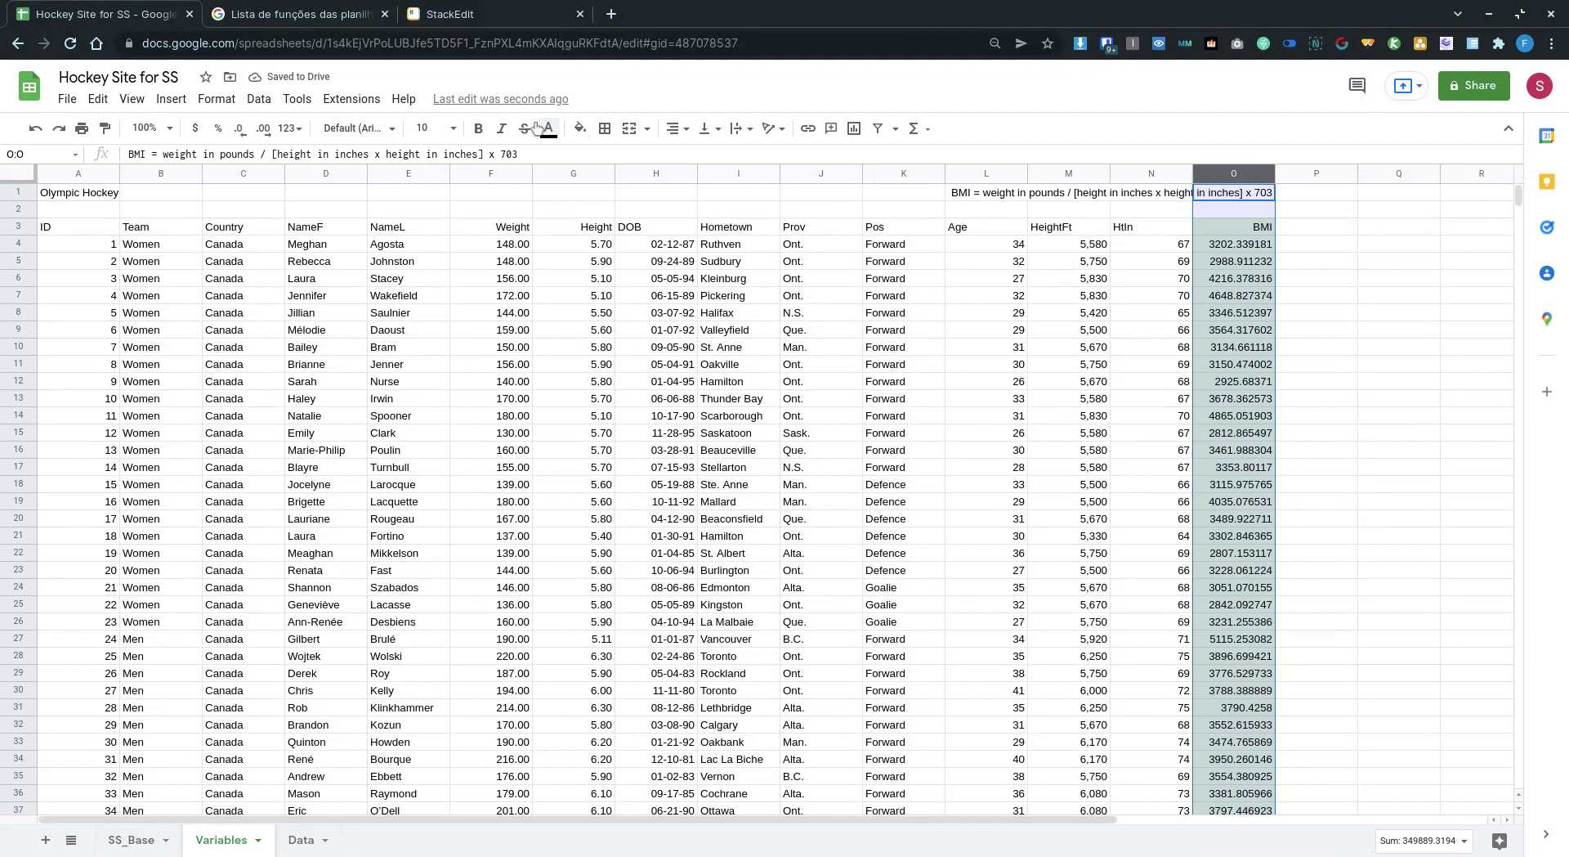
click(263, 131)
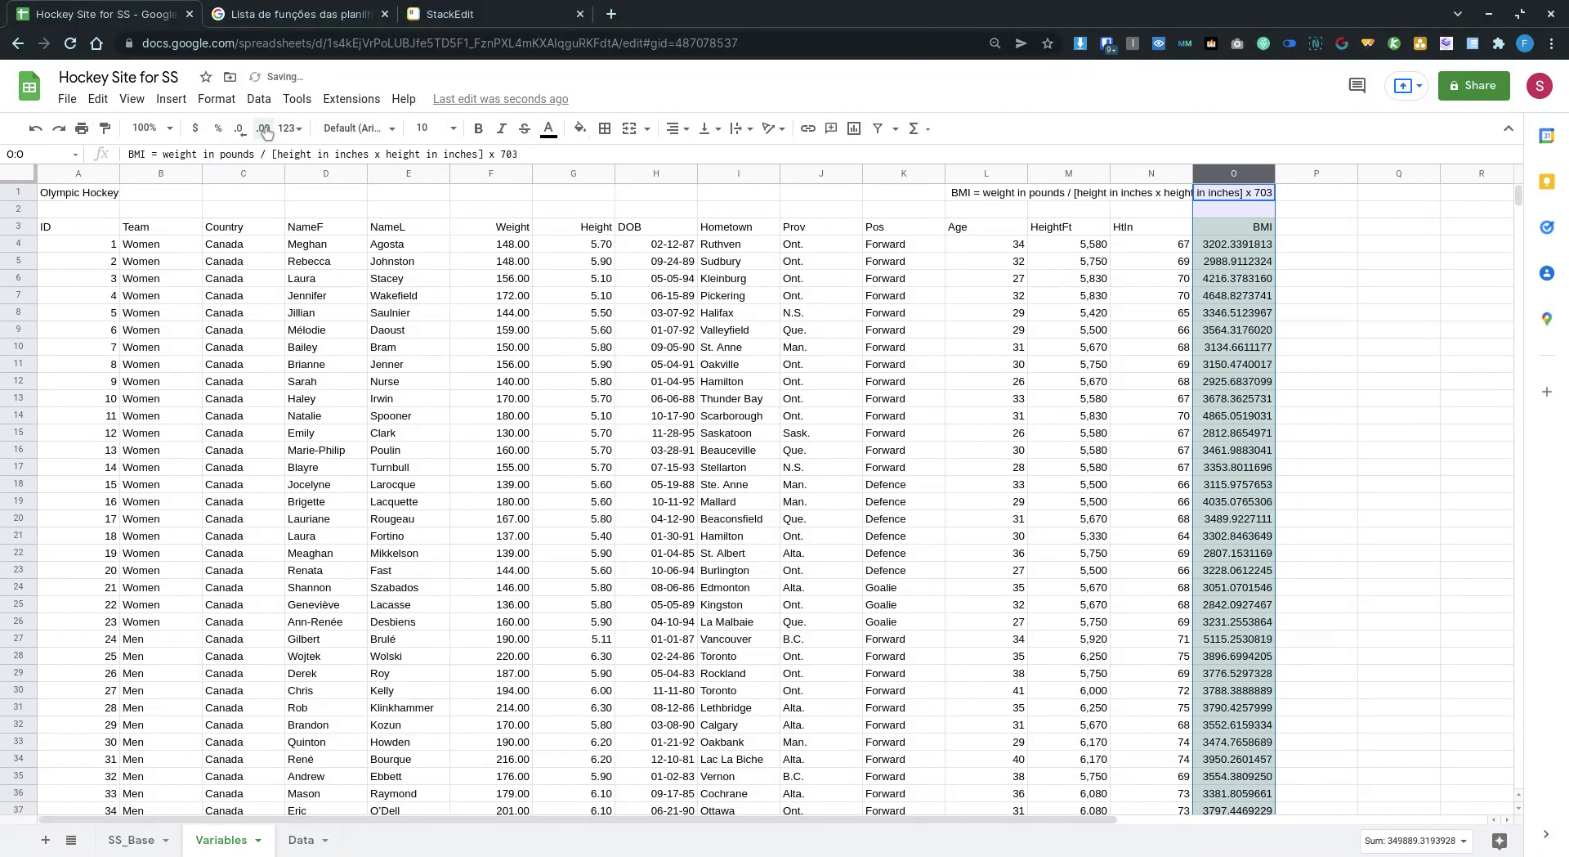
click(239, 131)
click(239, 131)
click(239, 131)
click(239, 131)
click(239, 131)
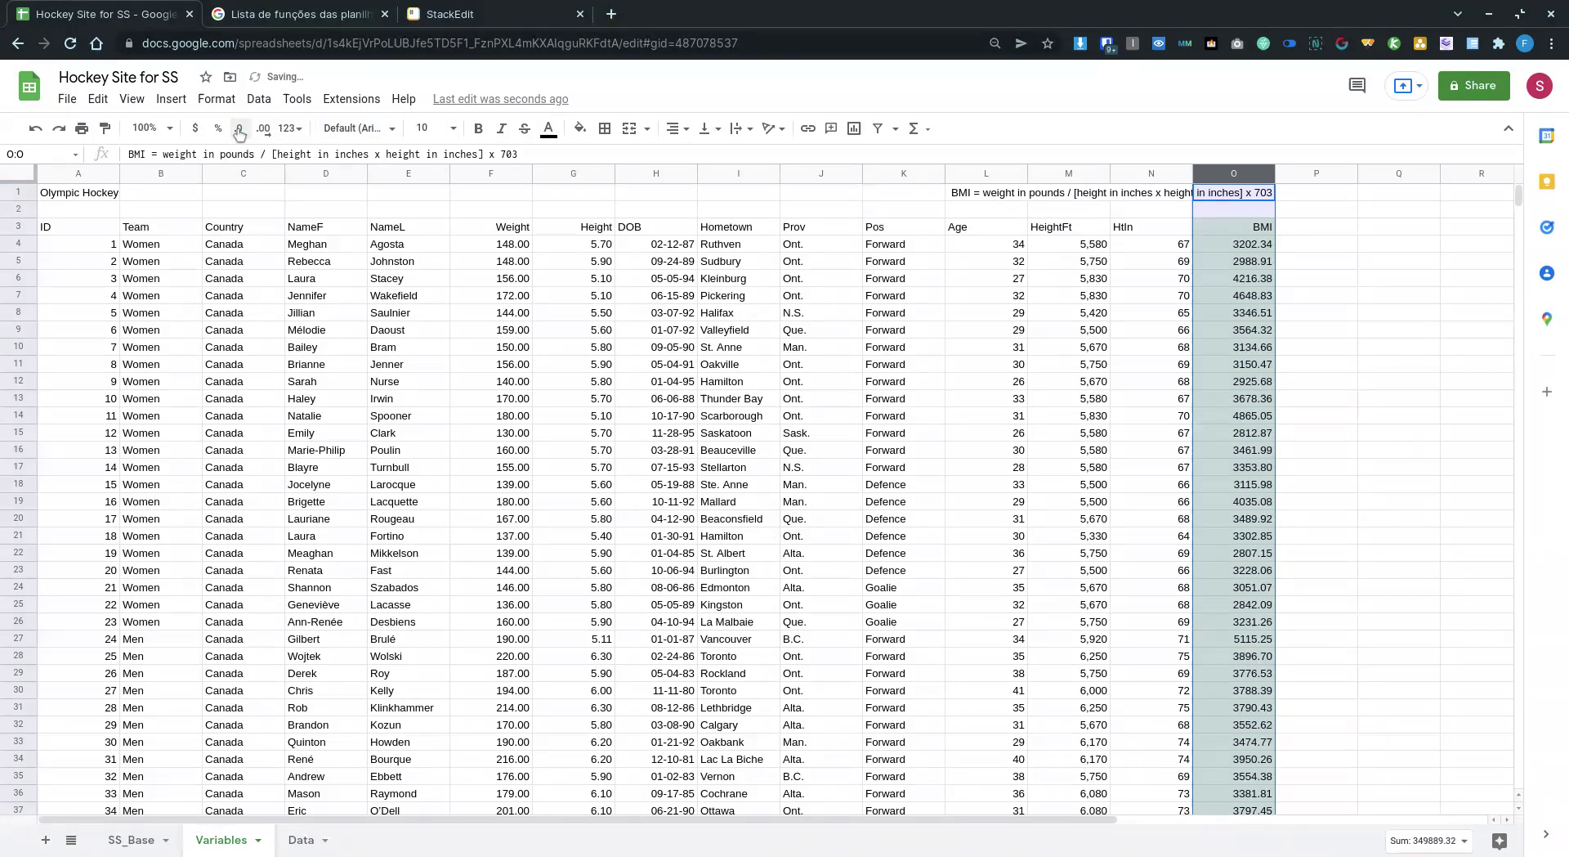
click(239, 131)
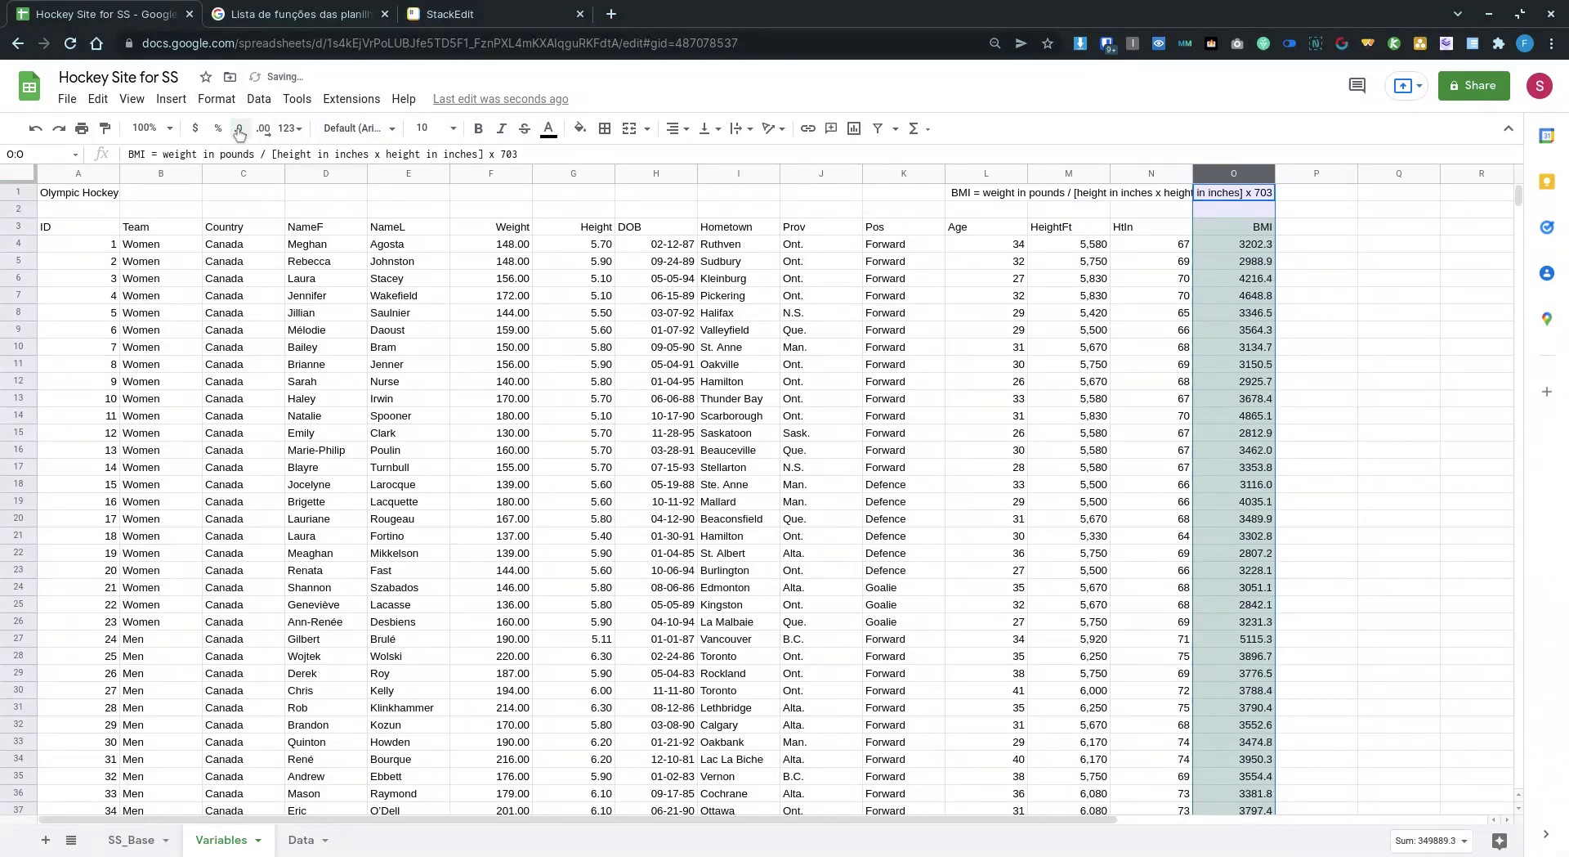
click(1213, 242)
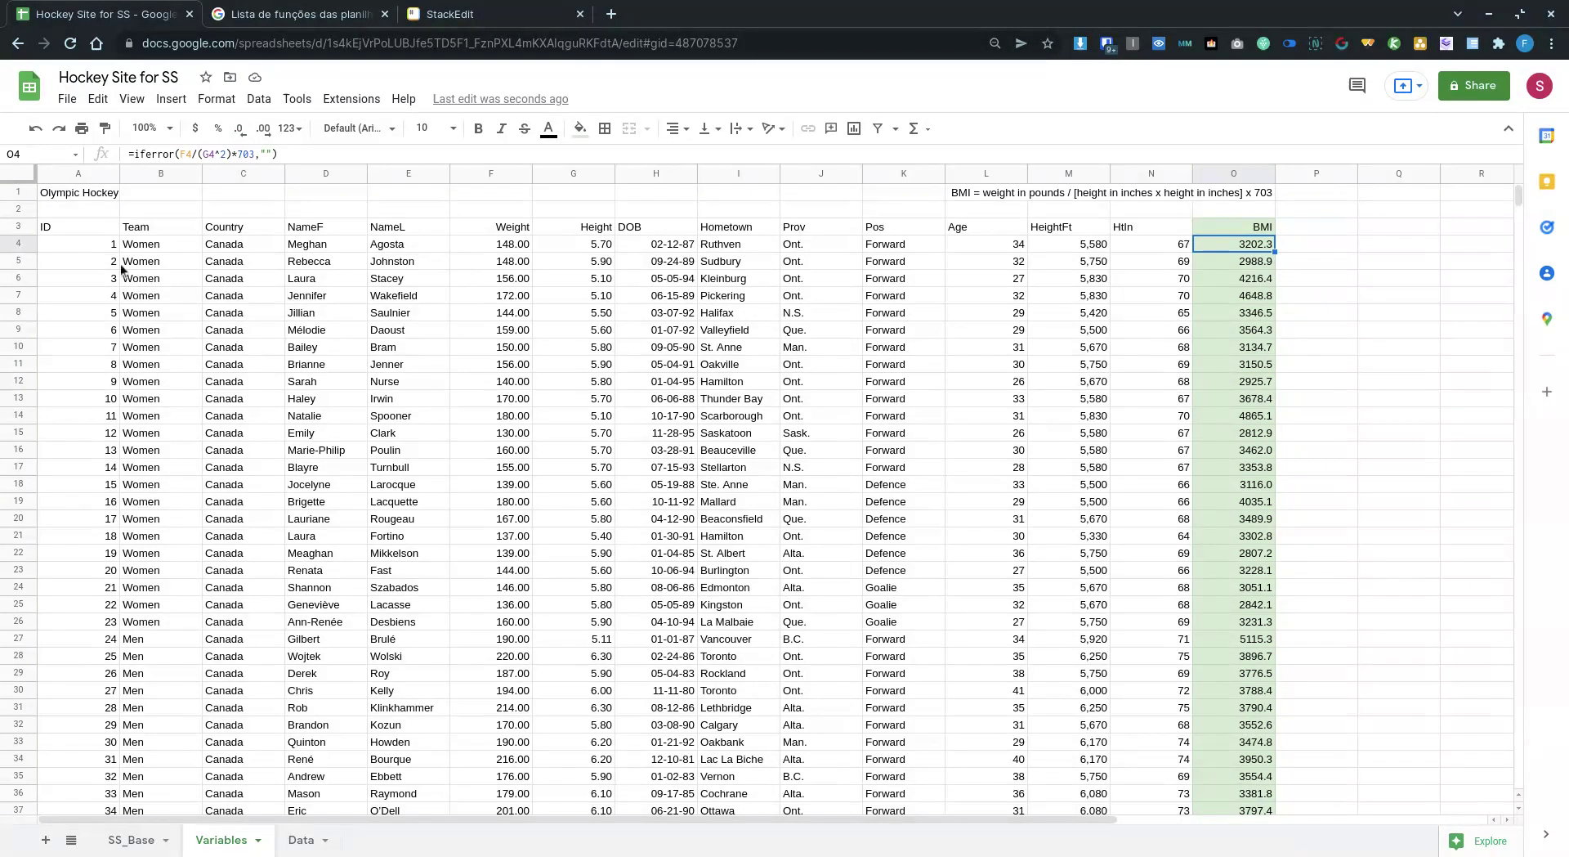
Centre the ID header in cell A3.
click(75, 242)
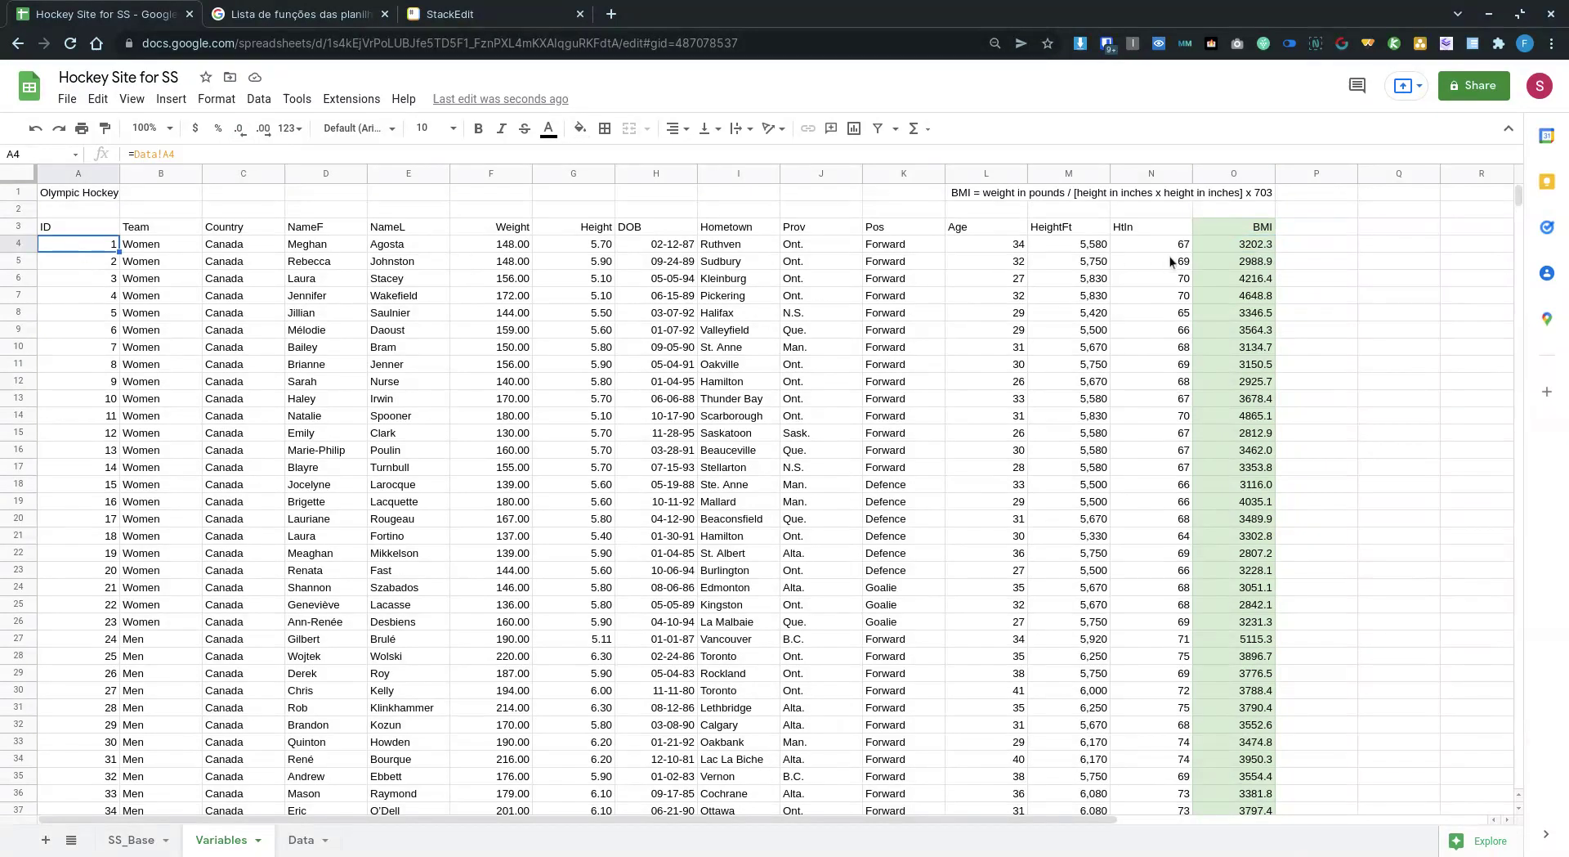
click(1227, 241)
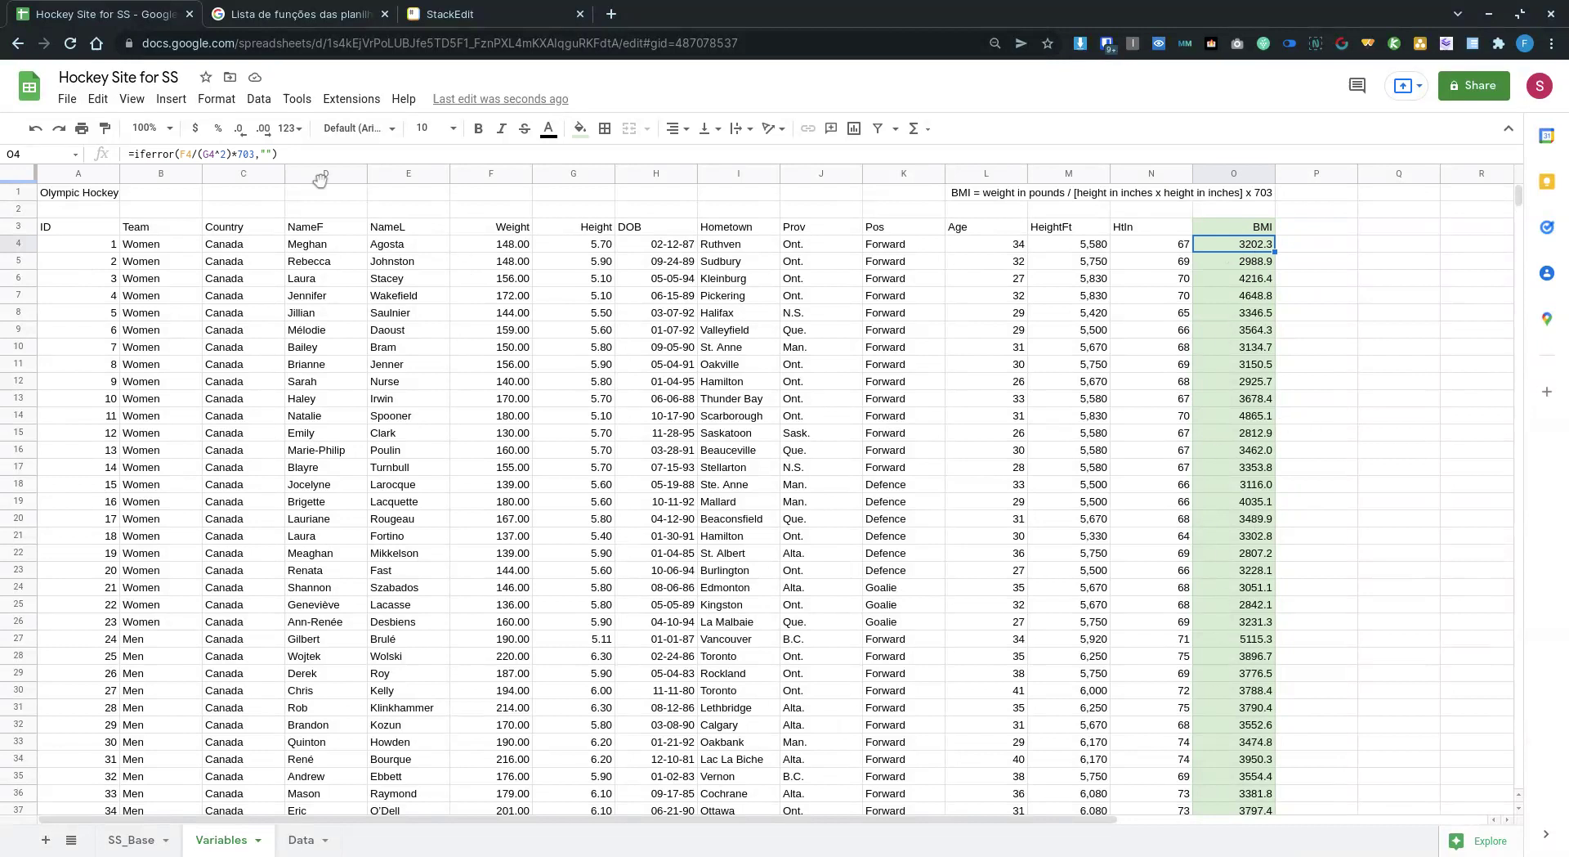
click(59, 227)
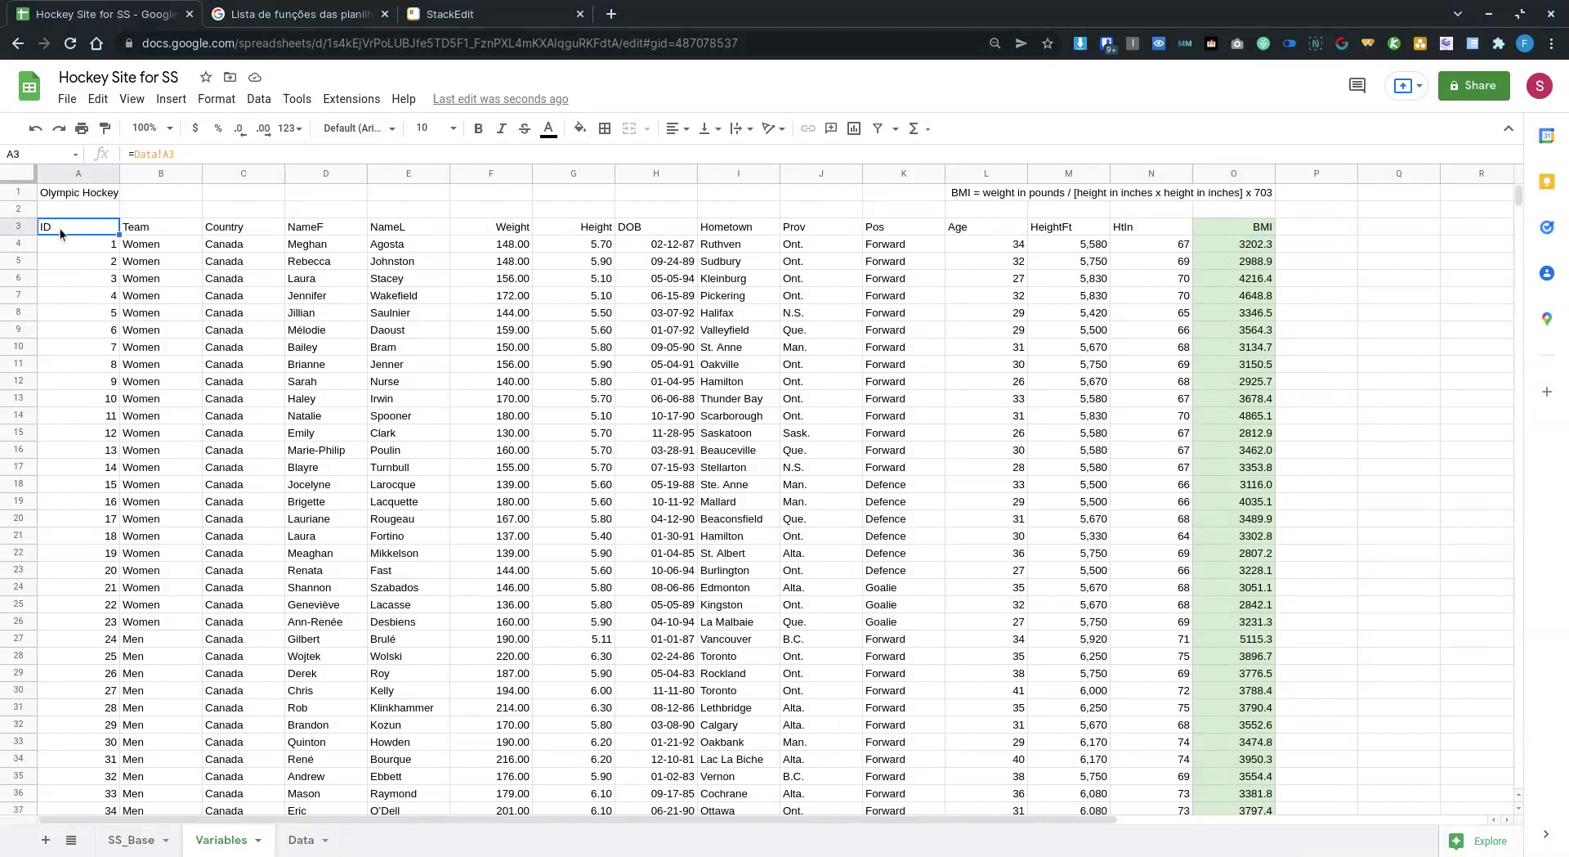
click(674, 131)
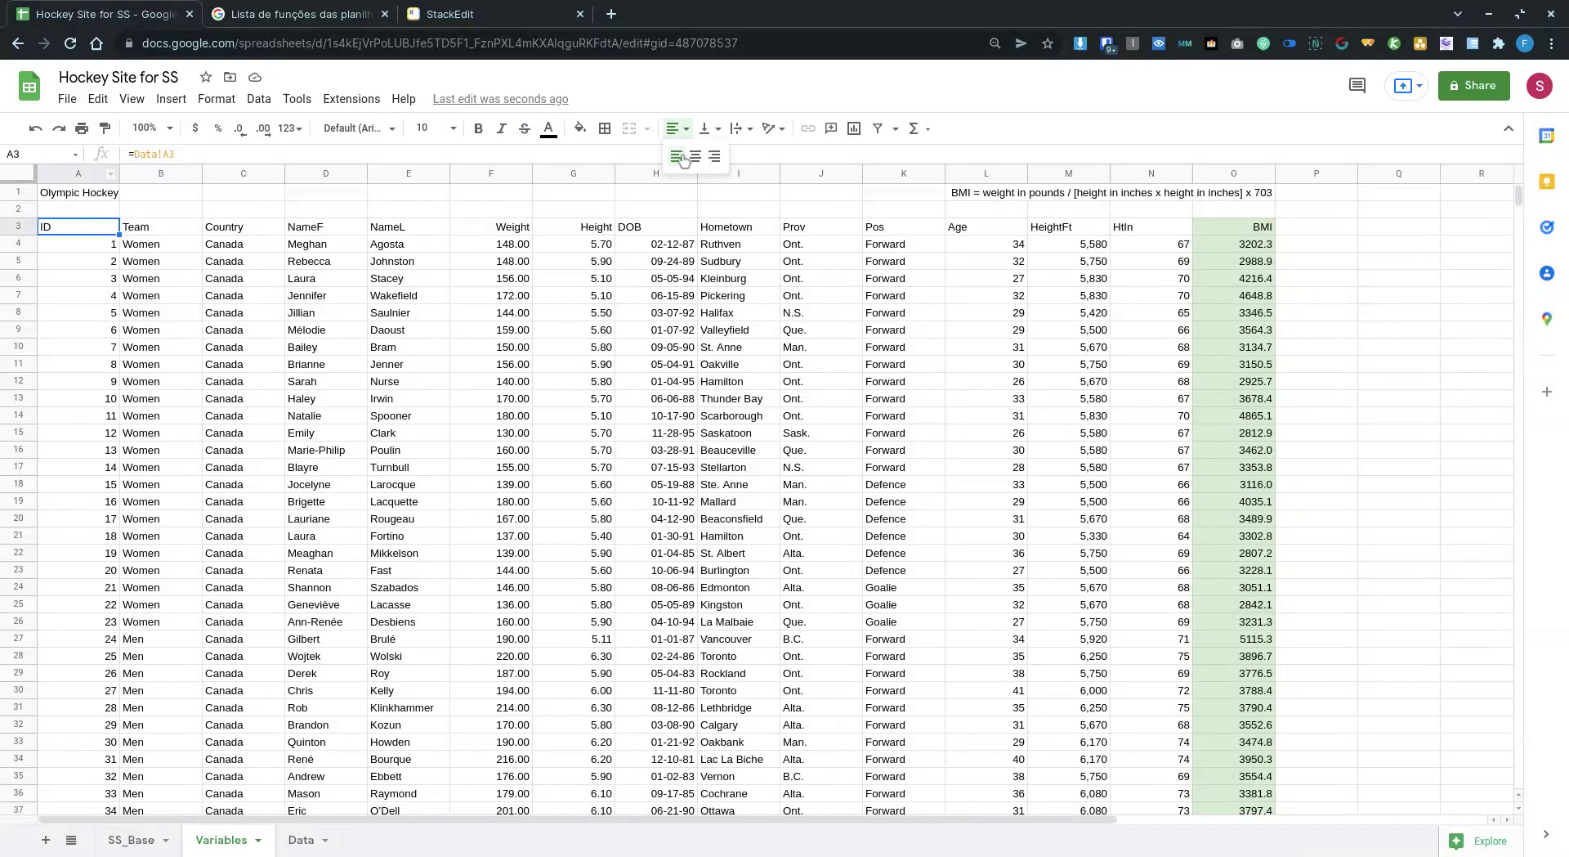
click(698, 156)
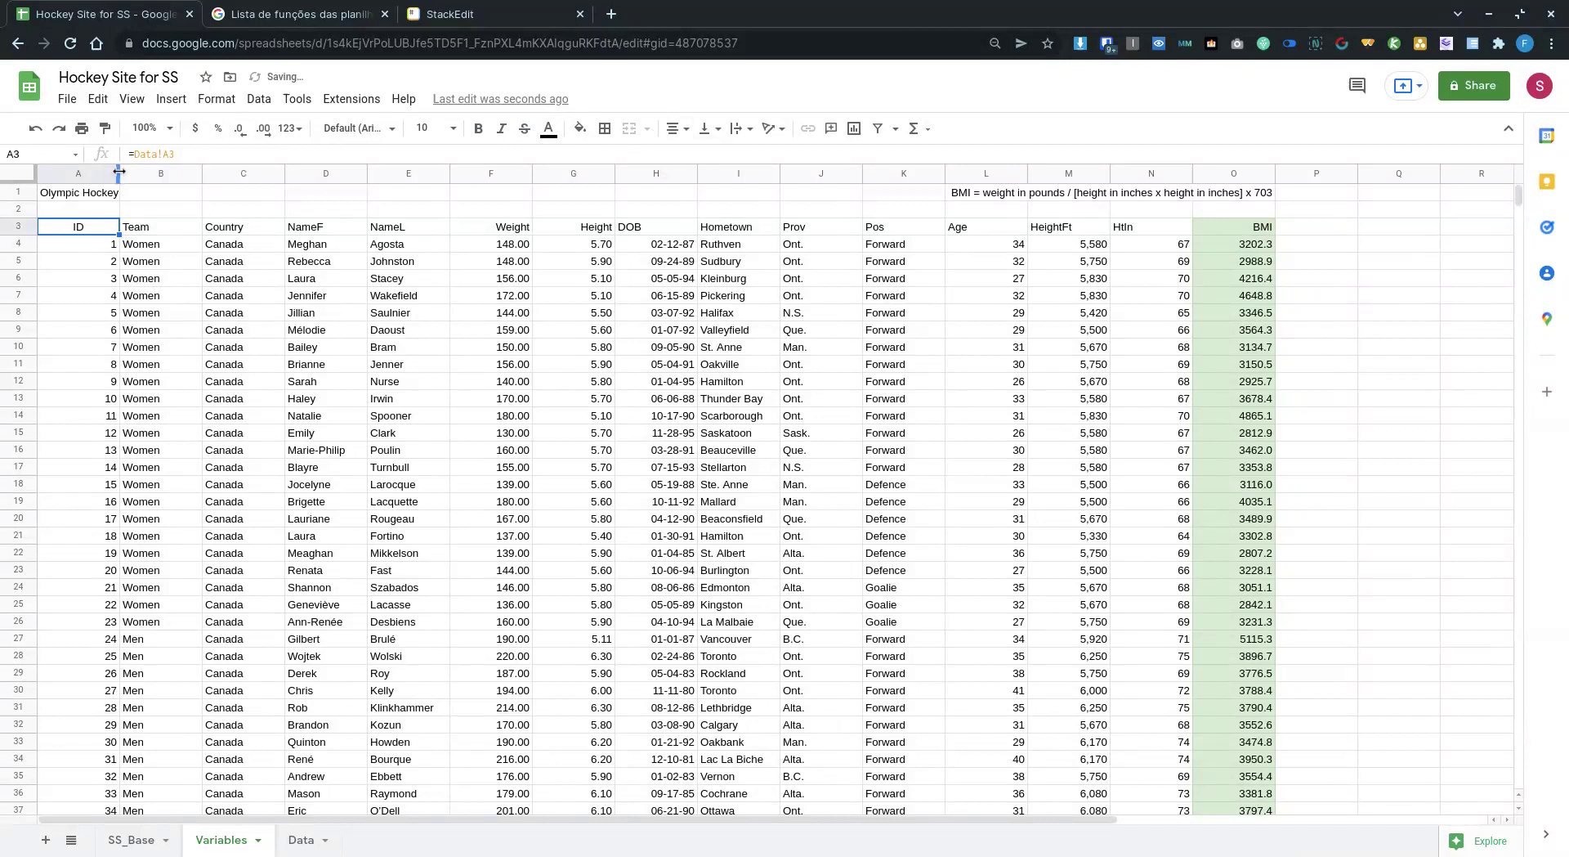
Insert an empty column before the ID column and narrow it to about half its width.
click(73, 174)
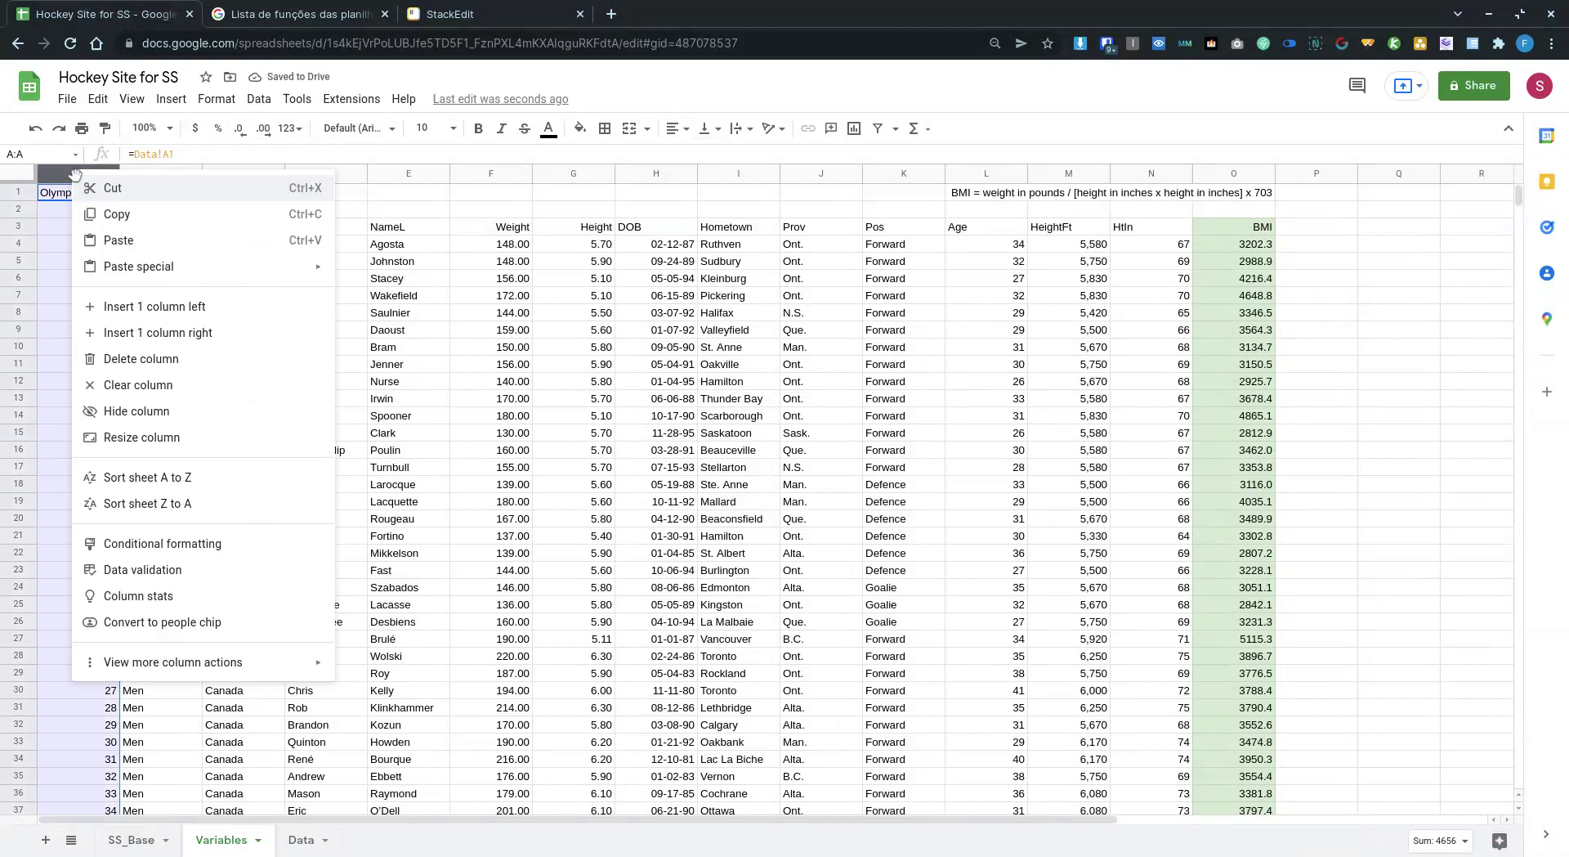
right_click(74, 174)
click(127, 307)
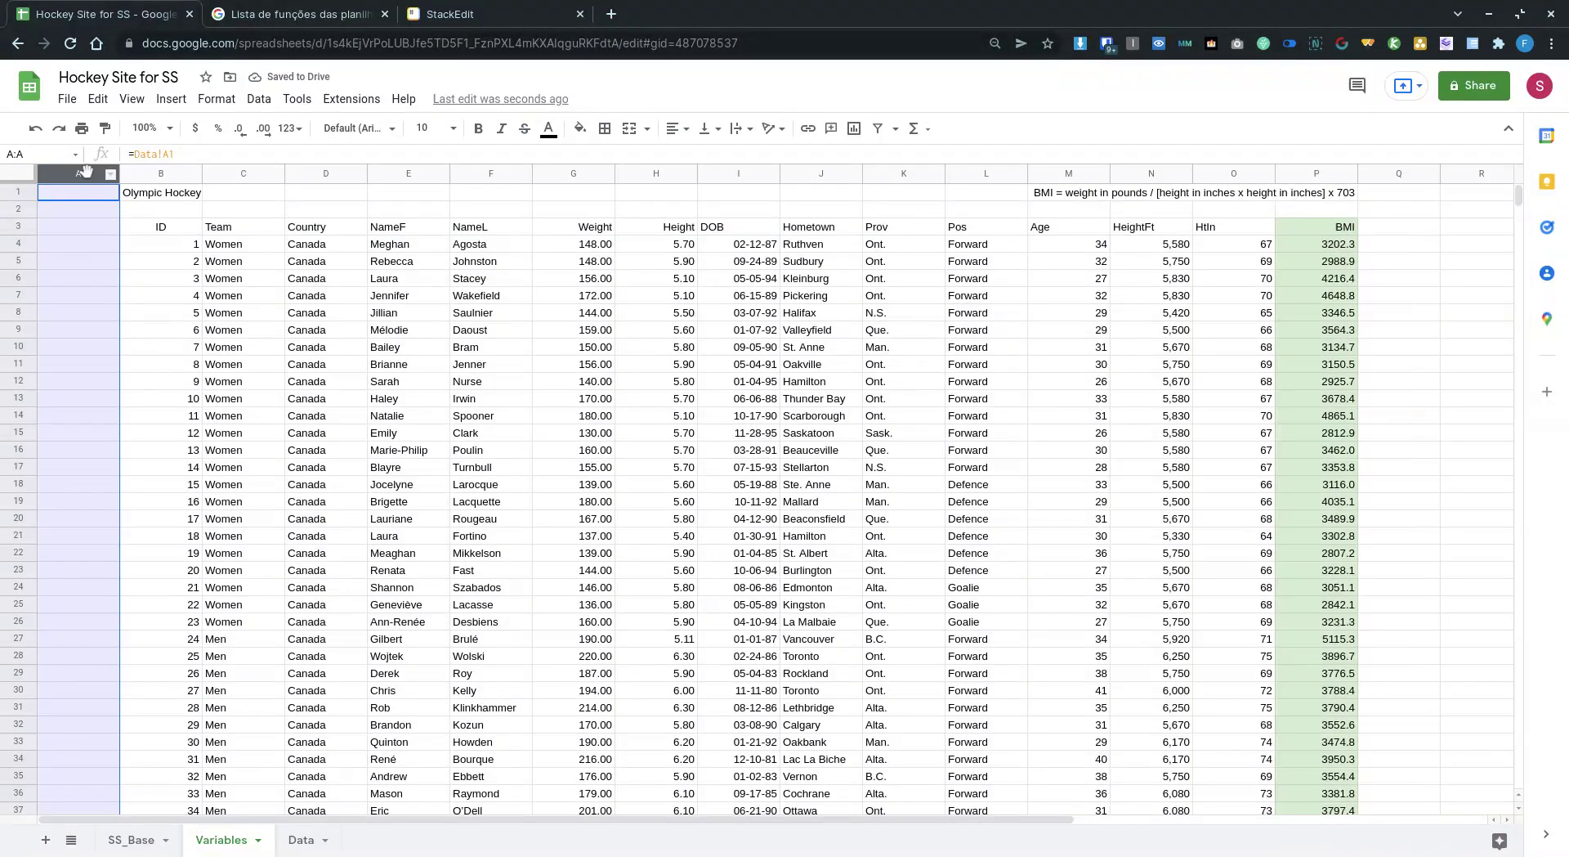
drag(115, 173, 80, 173)
Enter the header RANK in cell A3 of the new column.
click(55, 251)
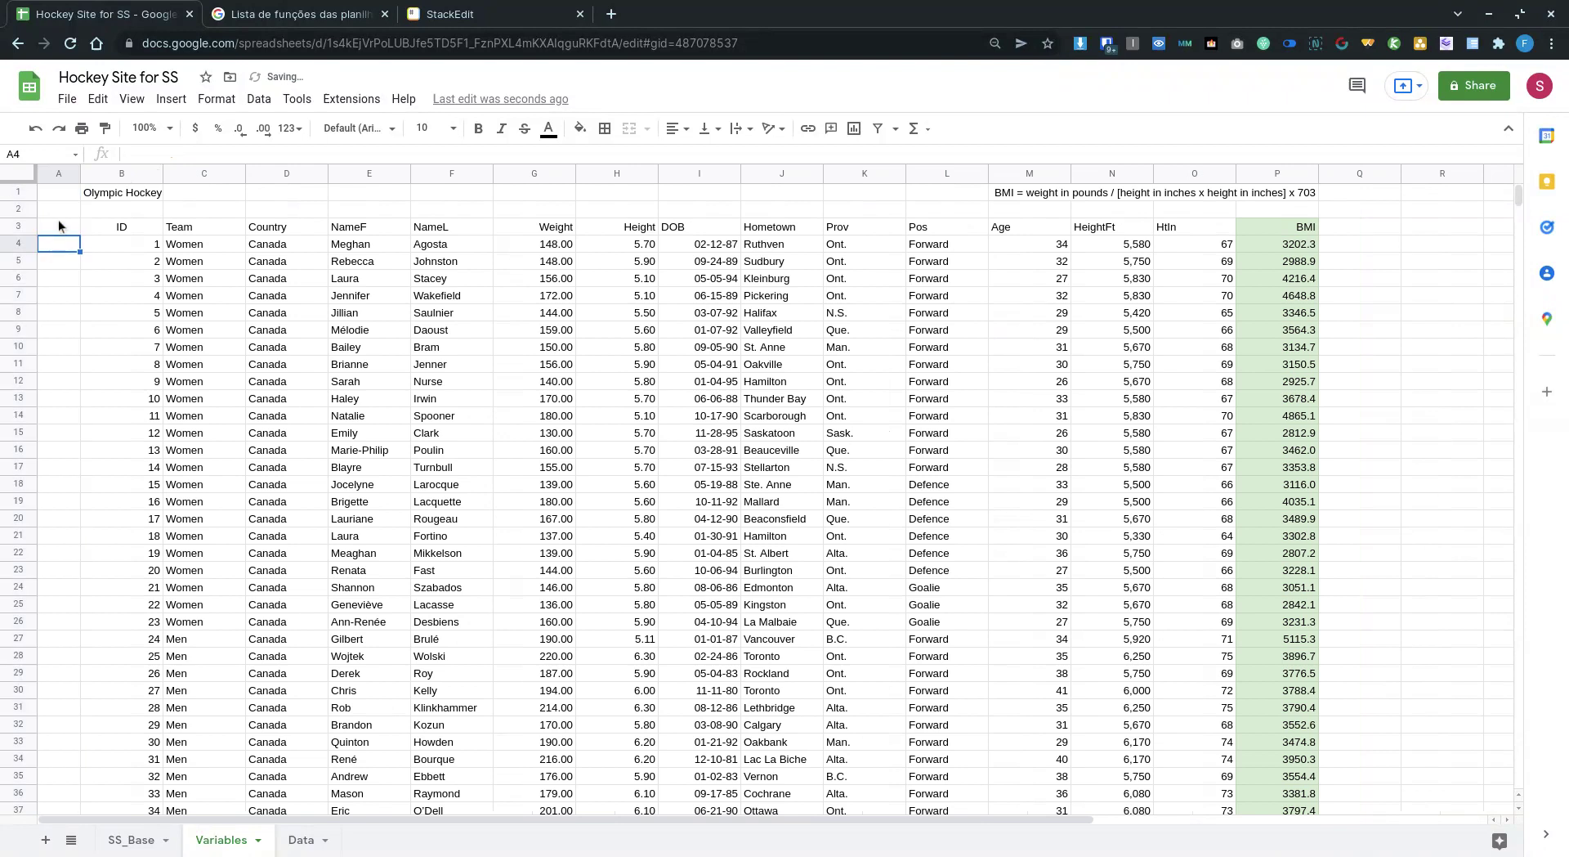
click(61, 229)
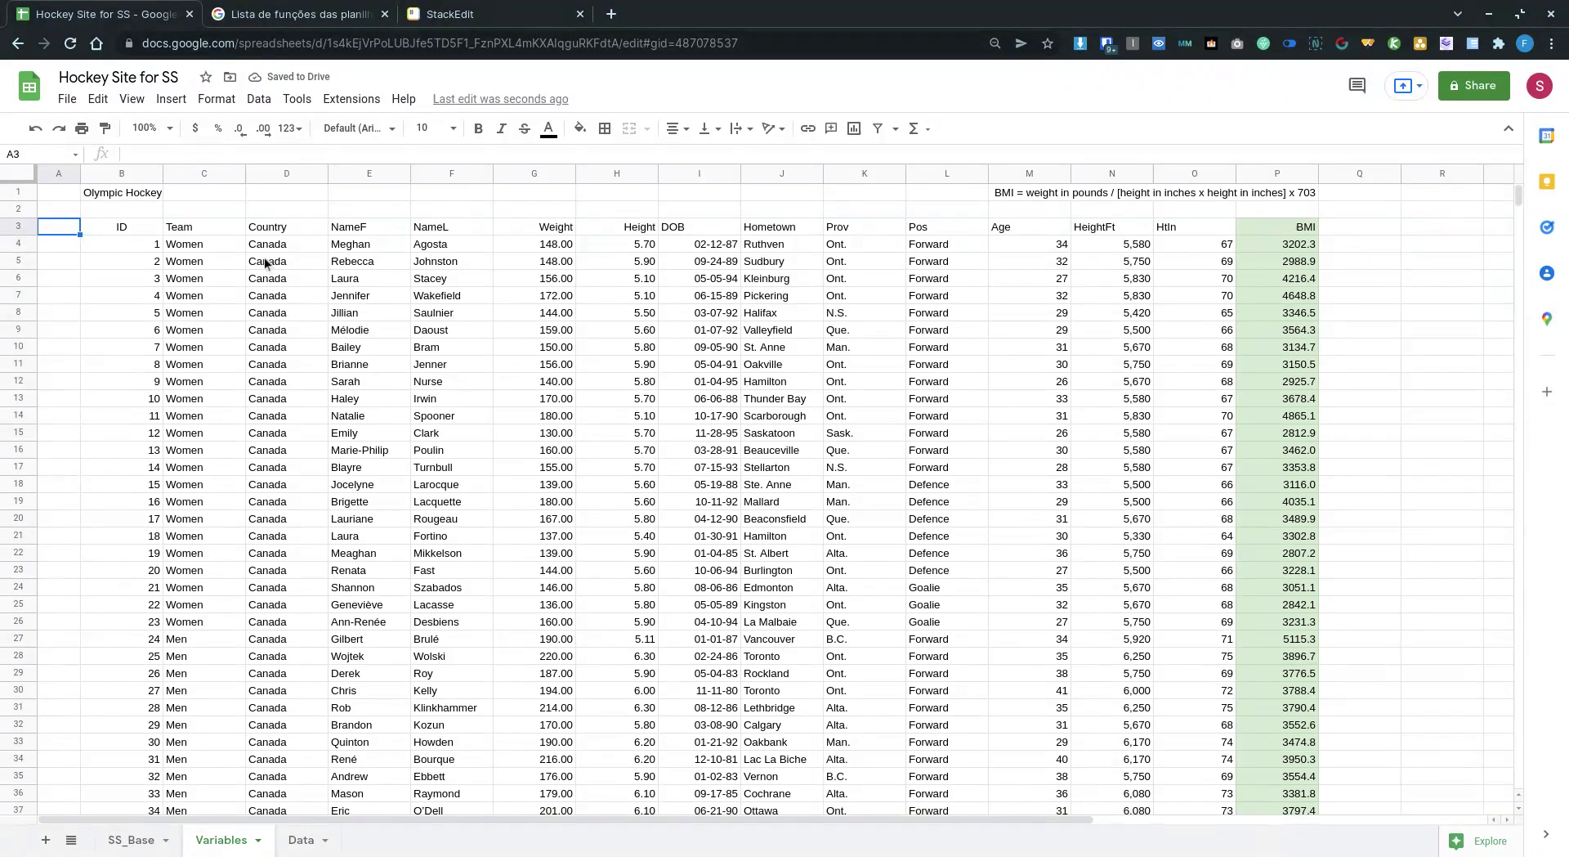
text(RANK)
key(Return)
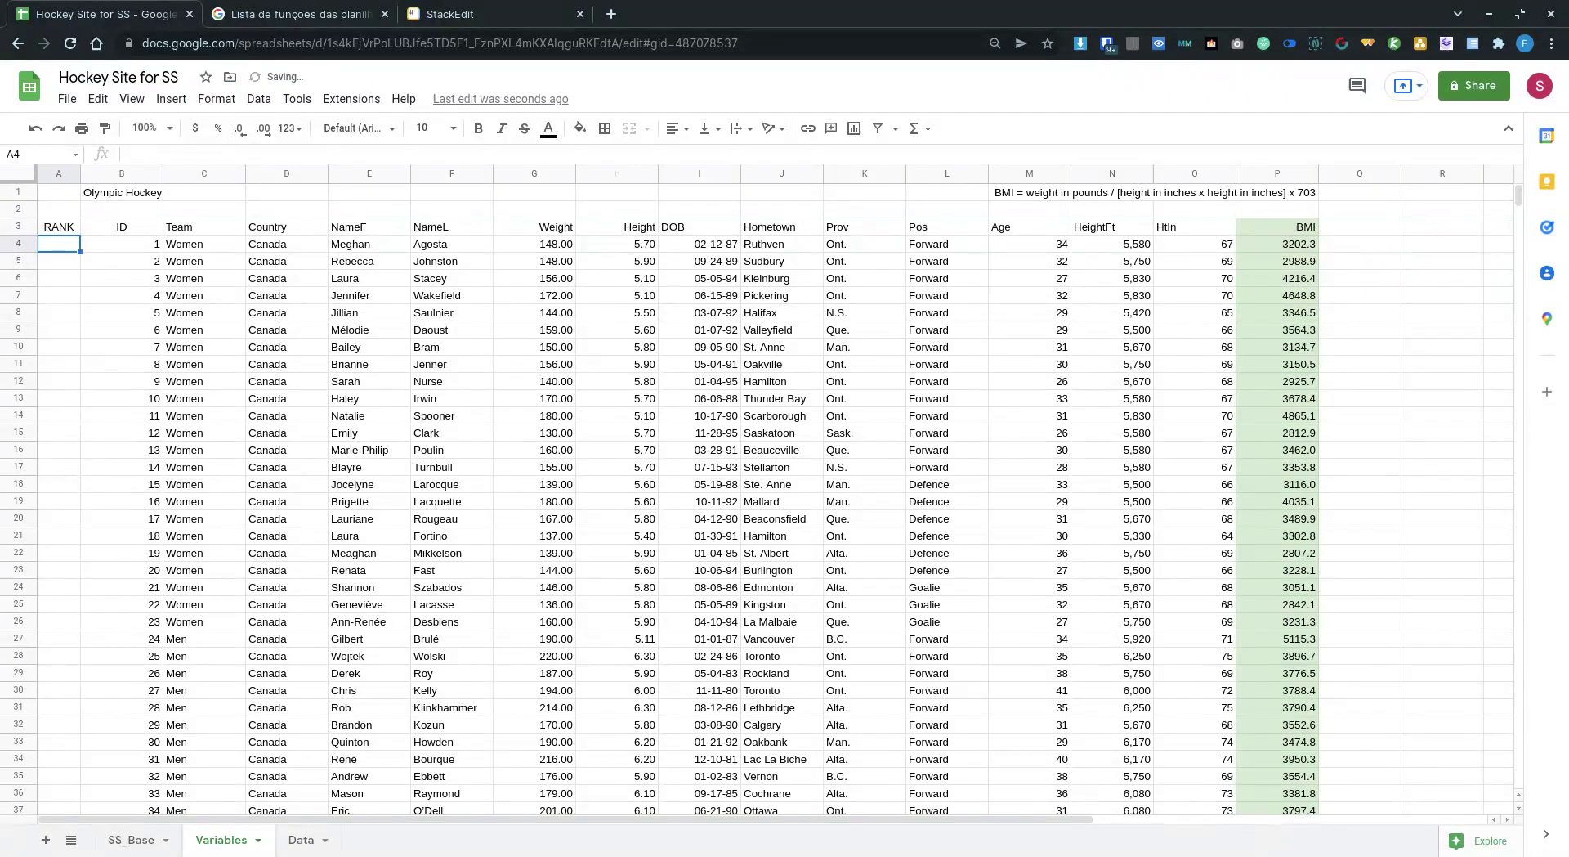
Enter a formula in A4 that ranks the first player's BMI within the whole BMI column: =rank(P4,P4:P142).
text(=)
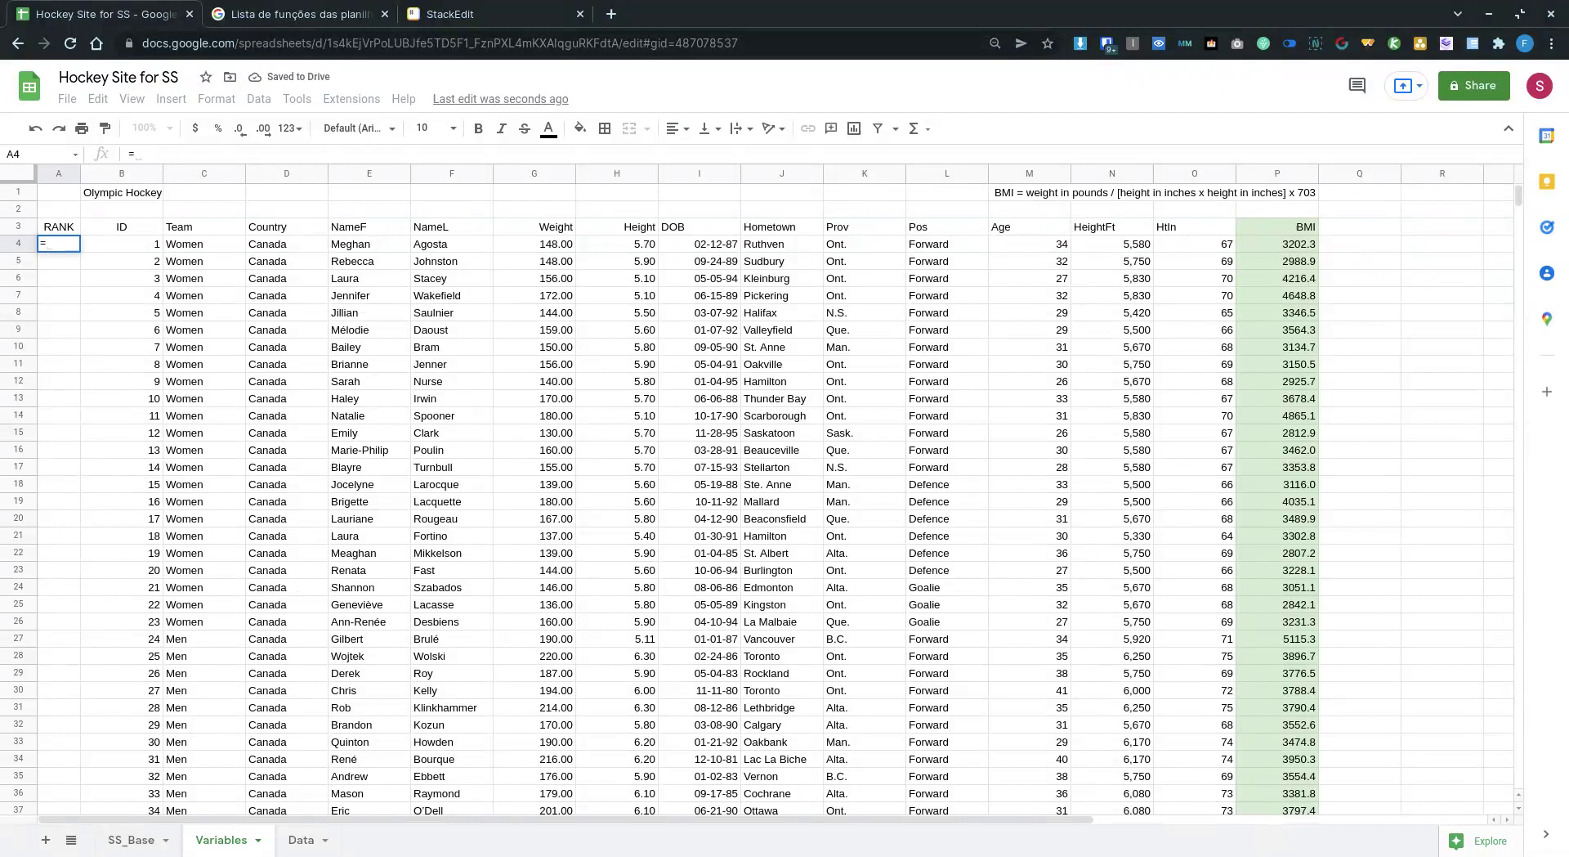
text(ra)
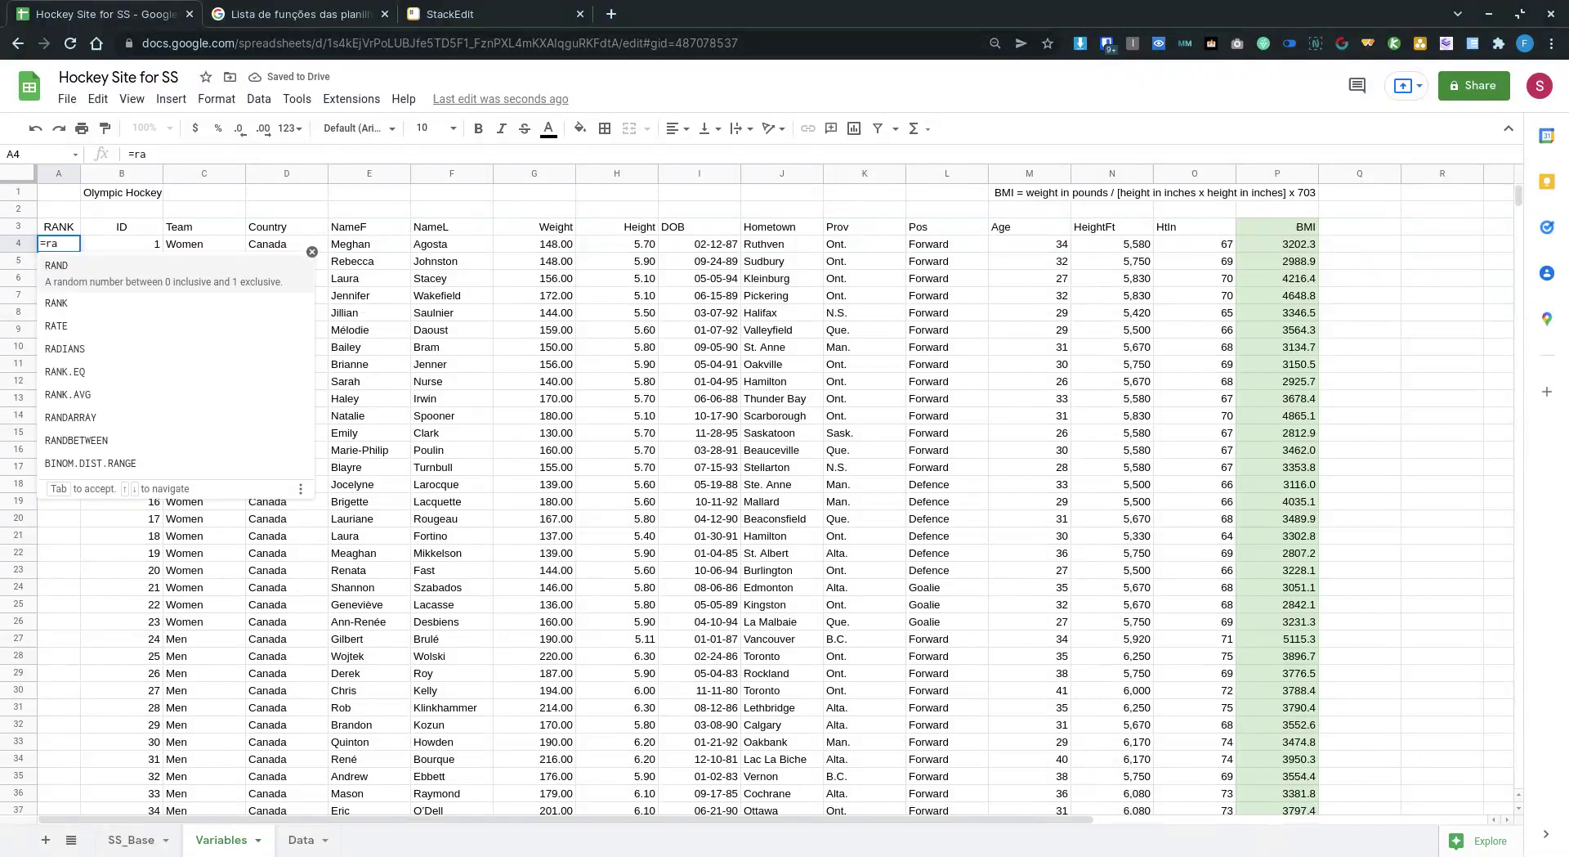
text(nk()
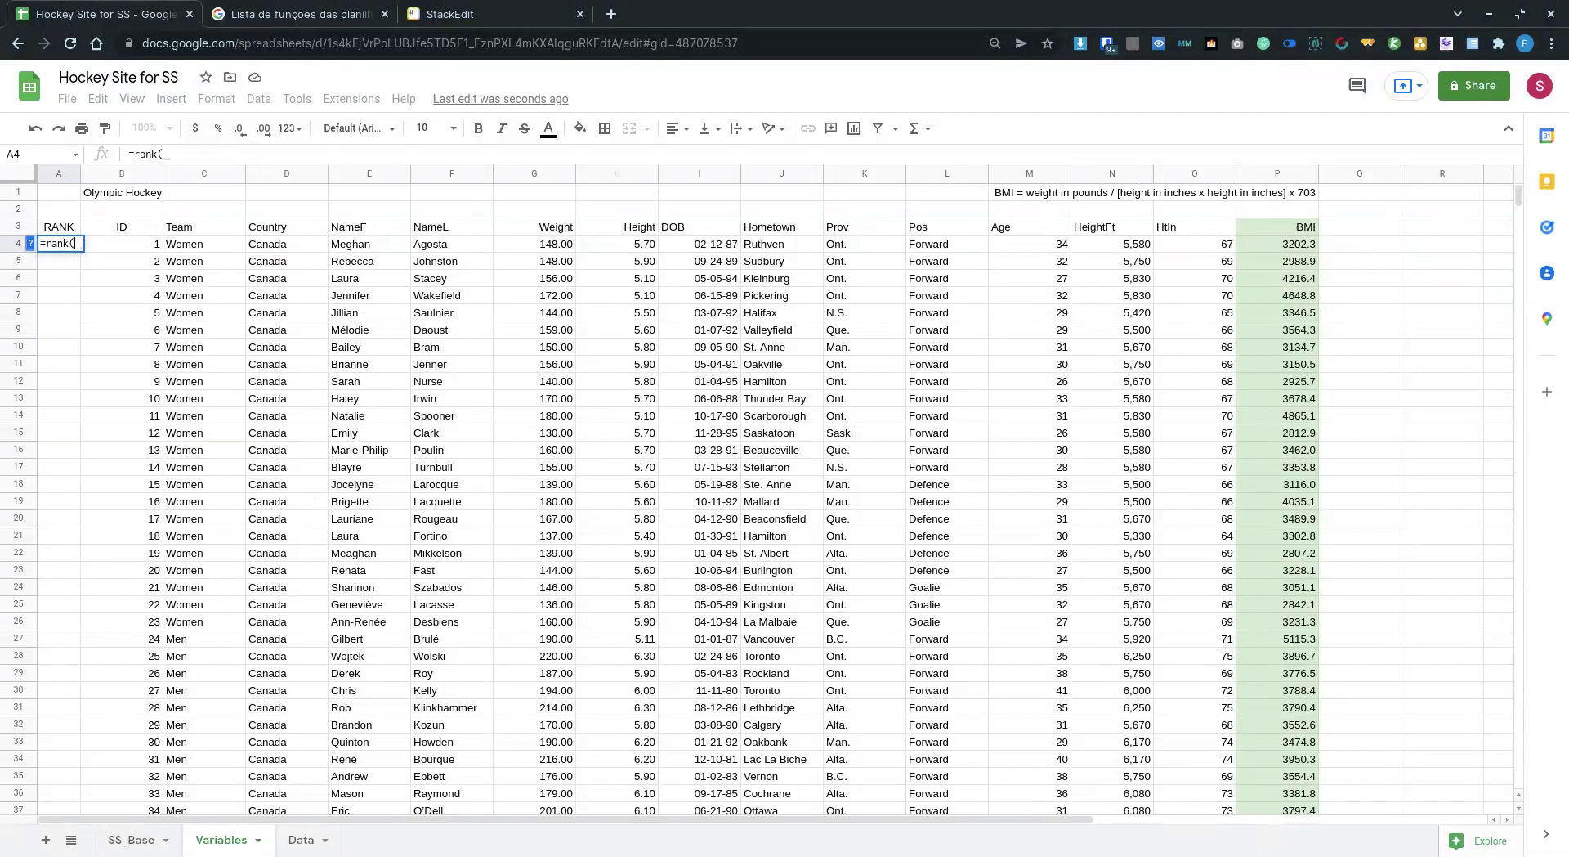
click(1259, 248)
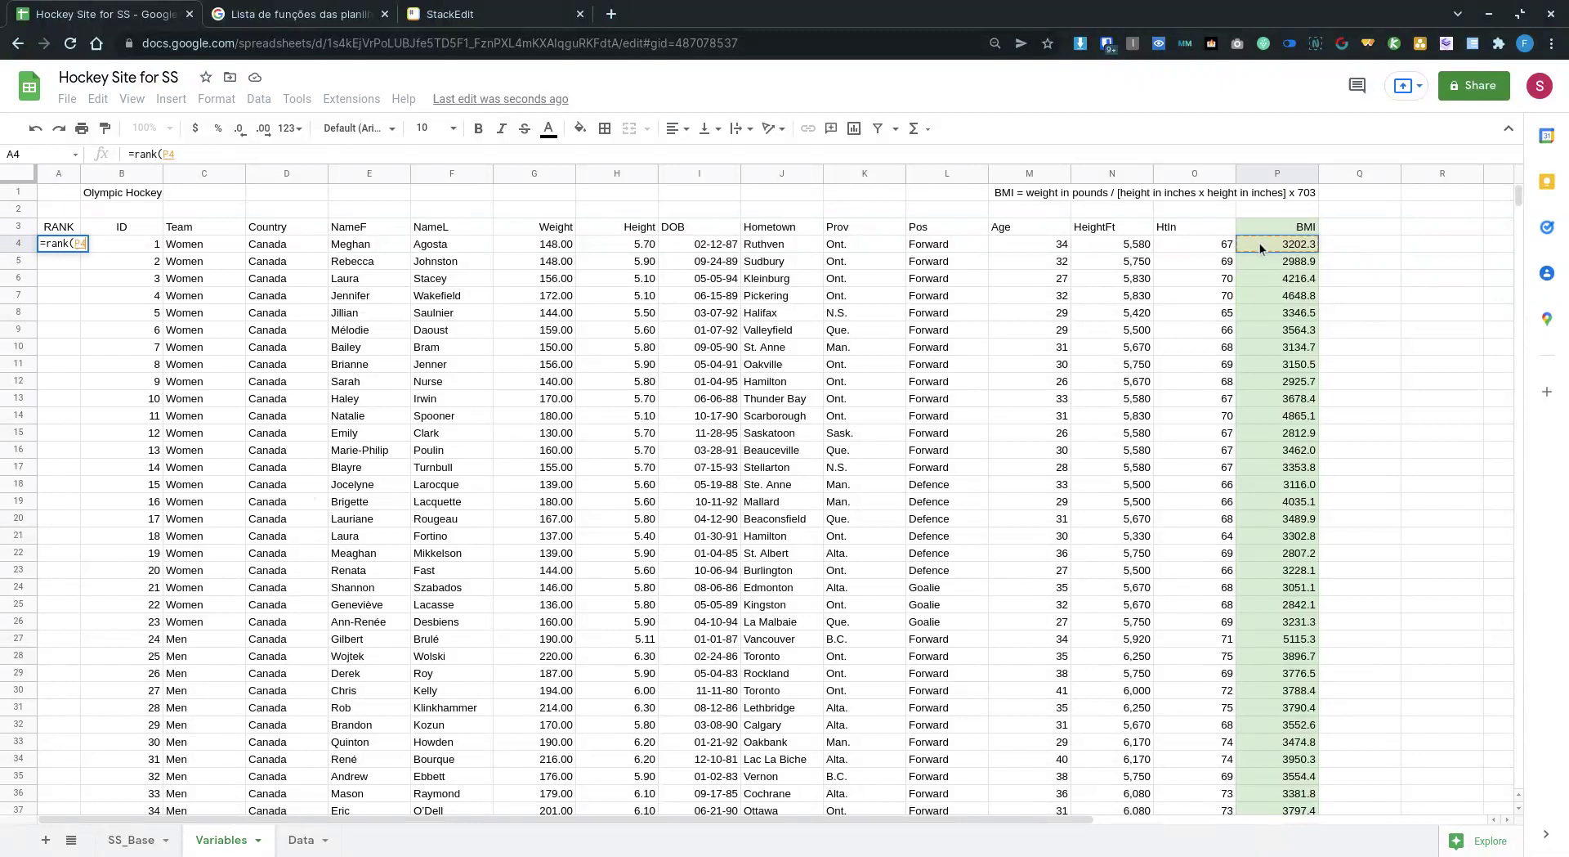
text(;)
click(1270, 244)
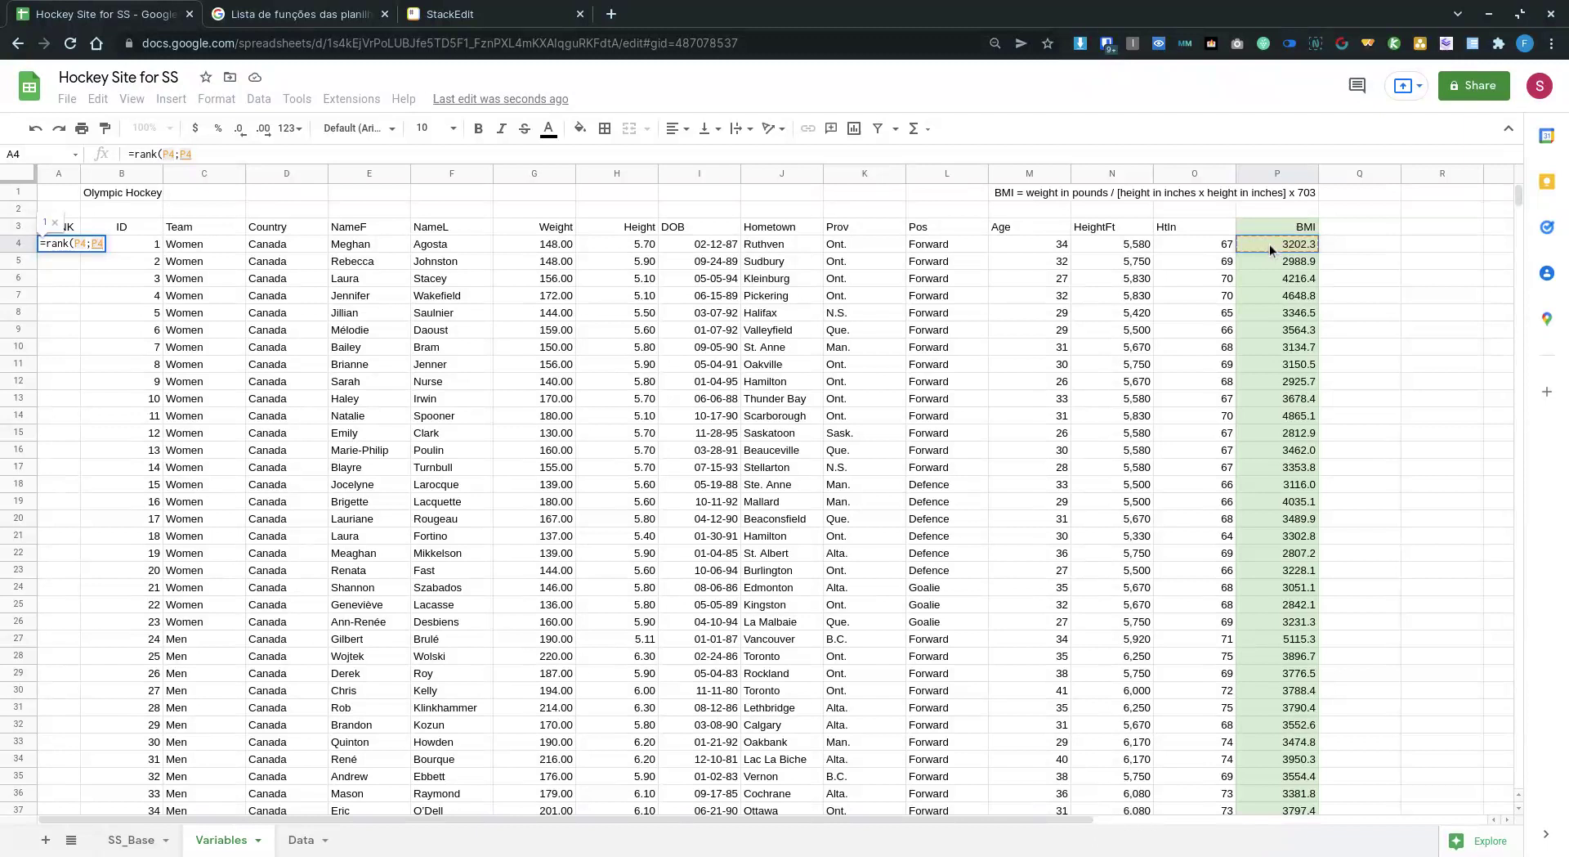
key(ctrl+shift+Down)
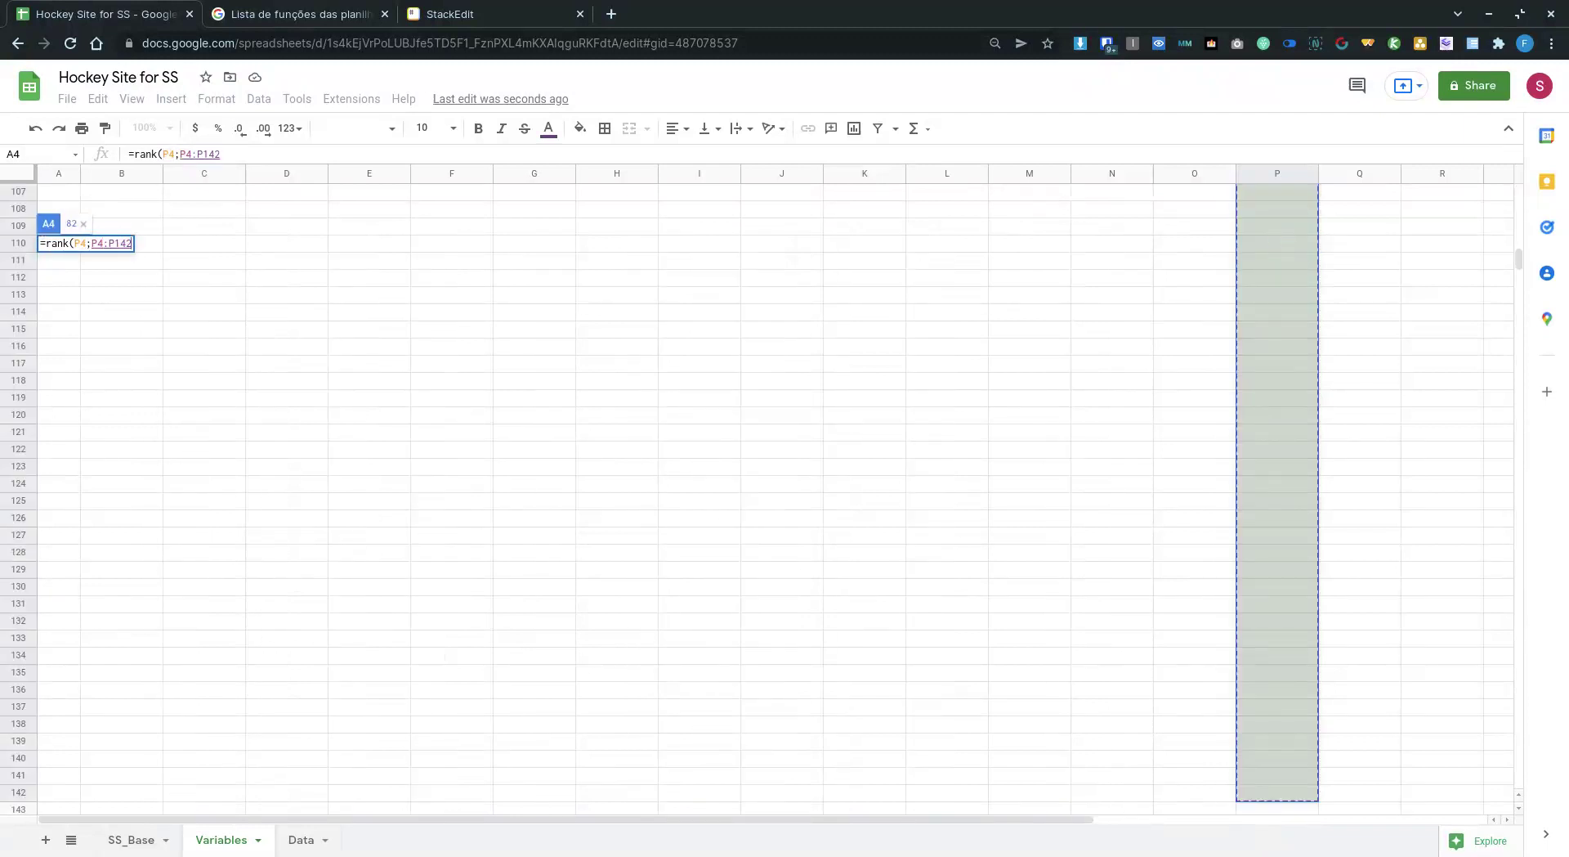
text())
key(Return)
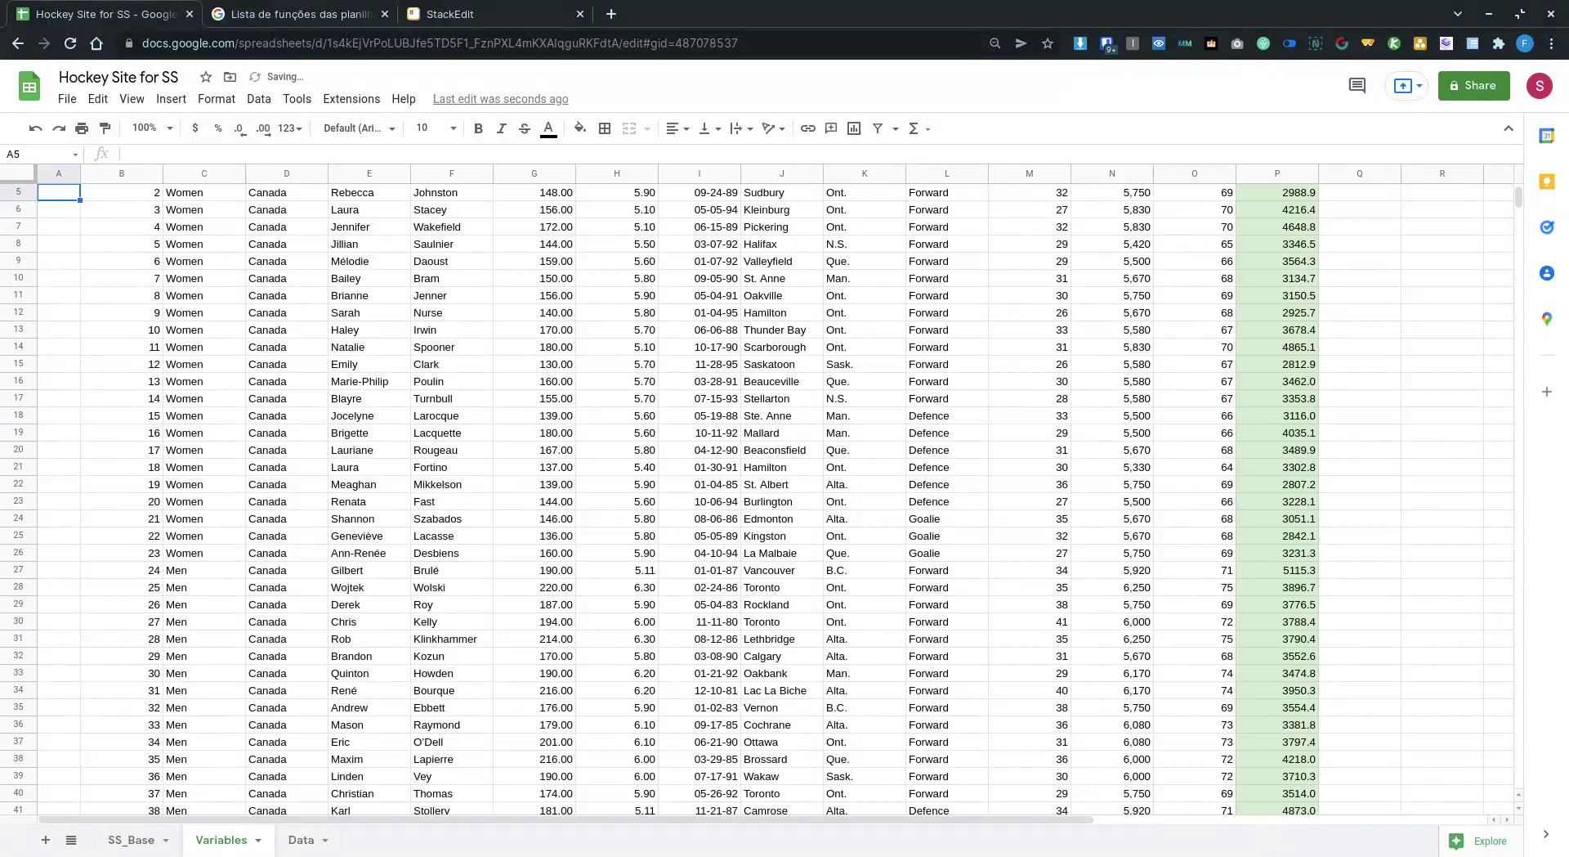
key(Up)
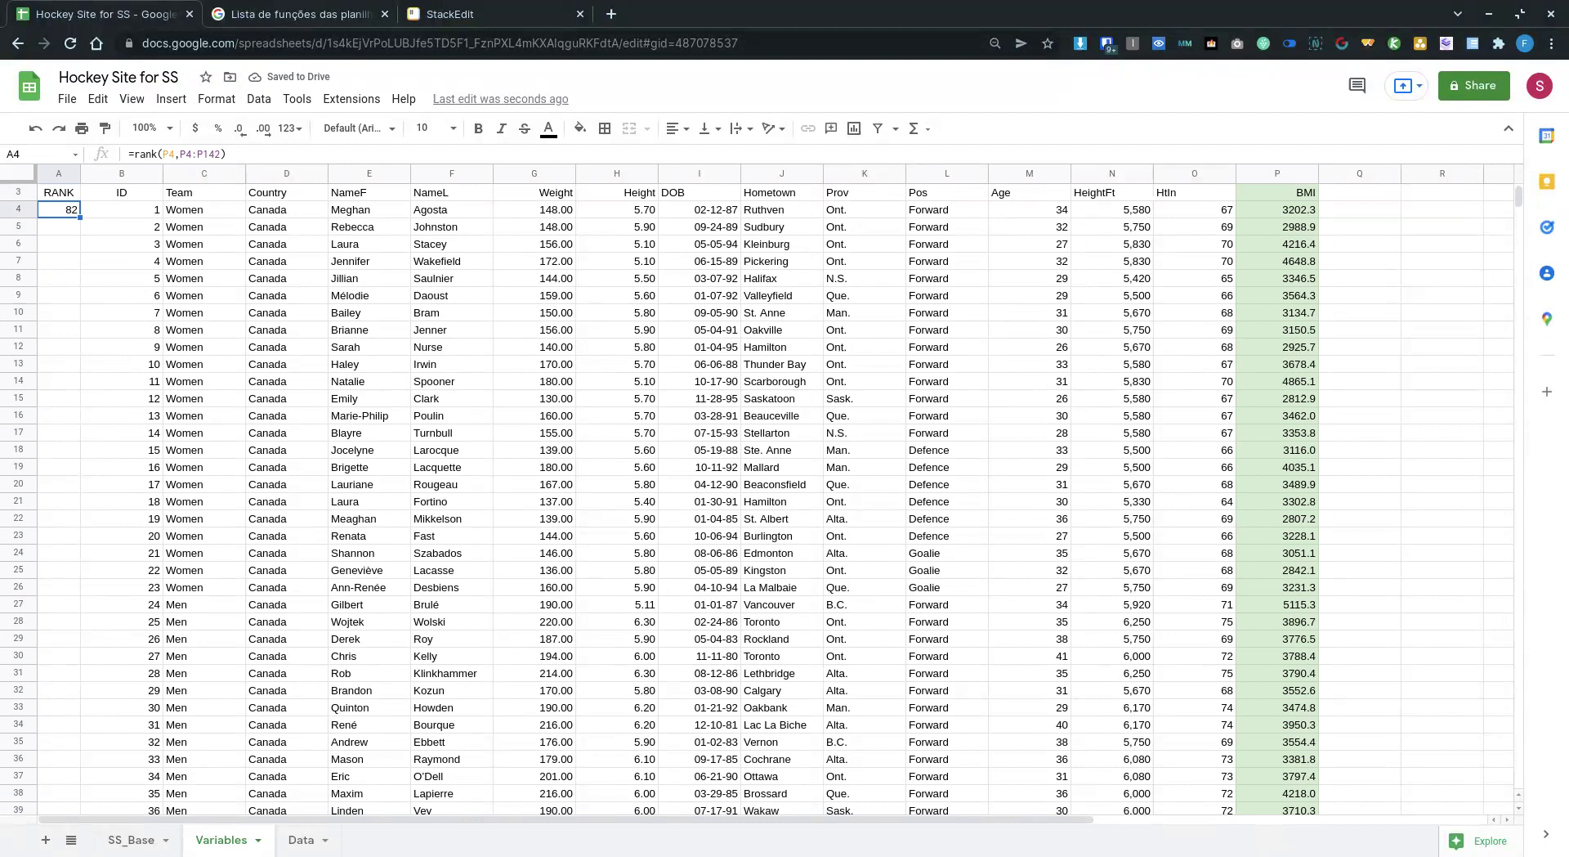
Make the BMI range in the A4 rank formula absolute: =rank(P4,$P$4:$P$142).
key(Up)
key(Down)
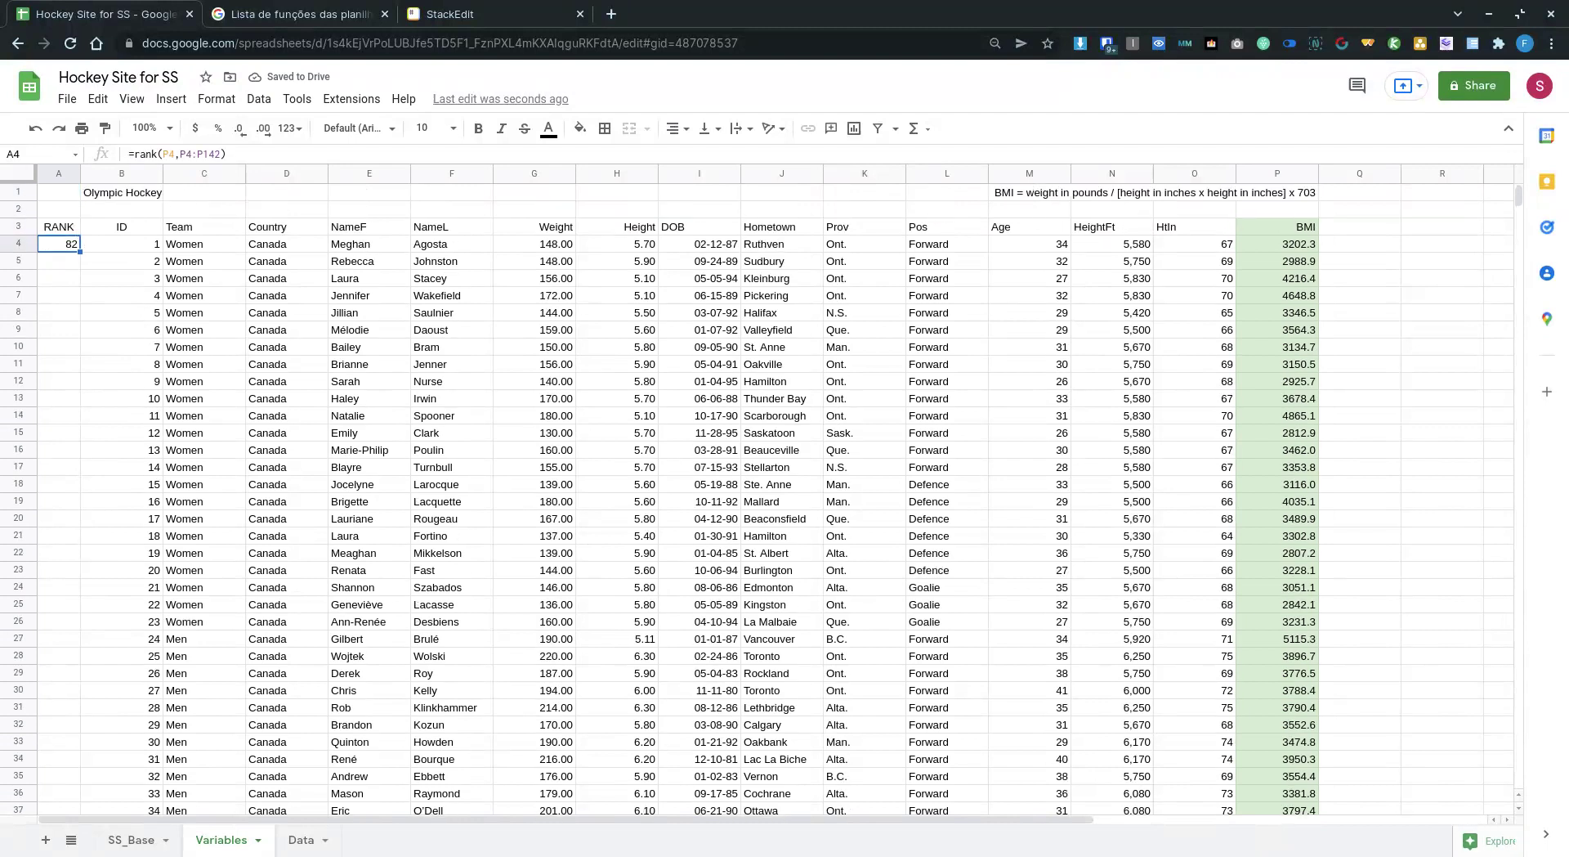
click(185, 154)
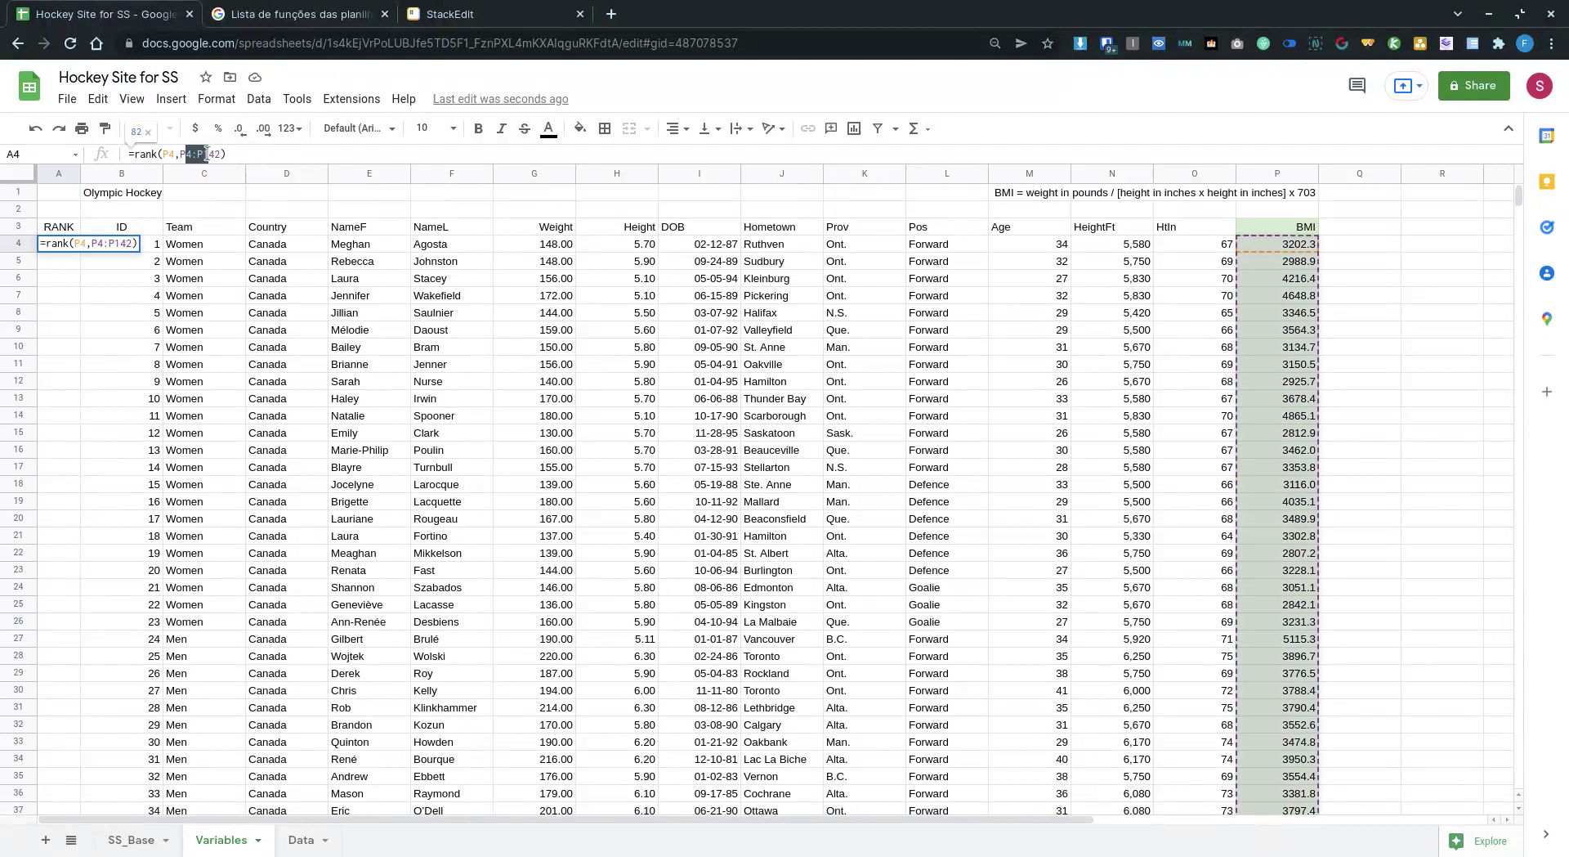
key(F4)
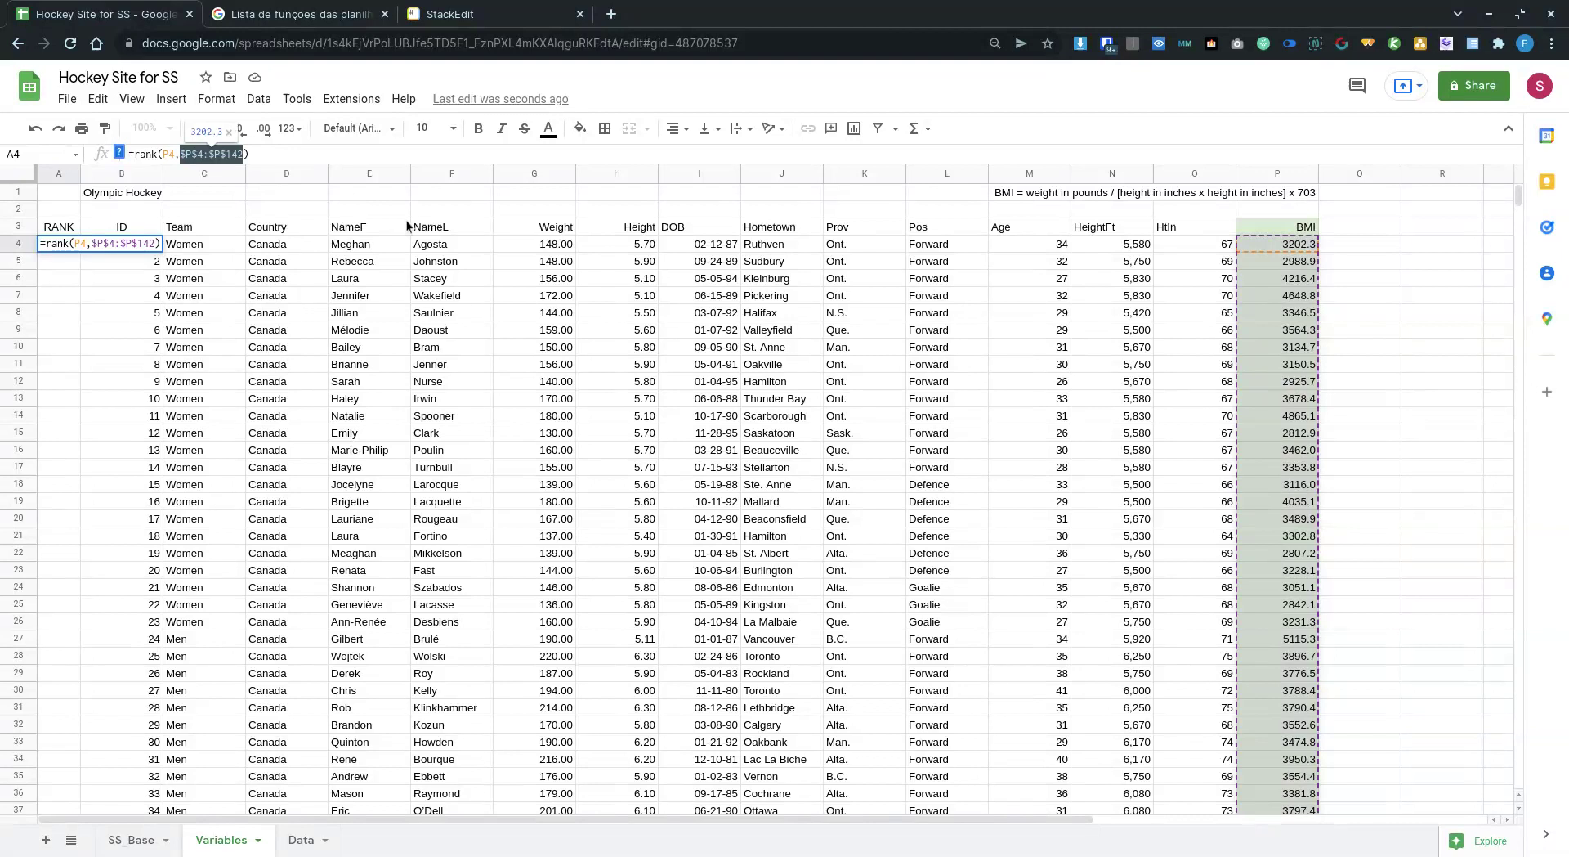
key(Return)
key(Up)
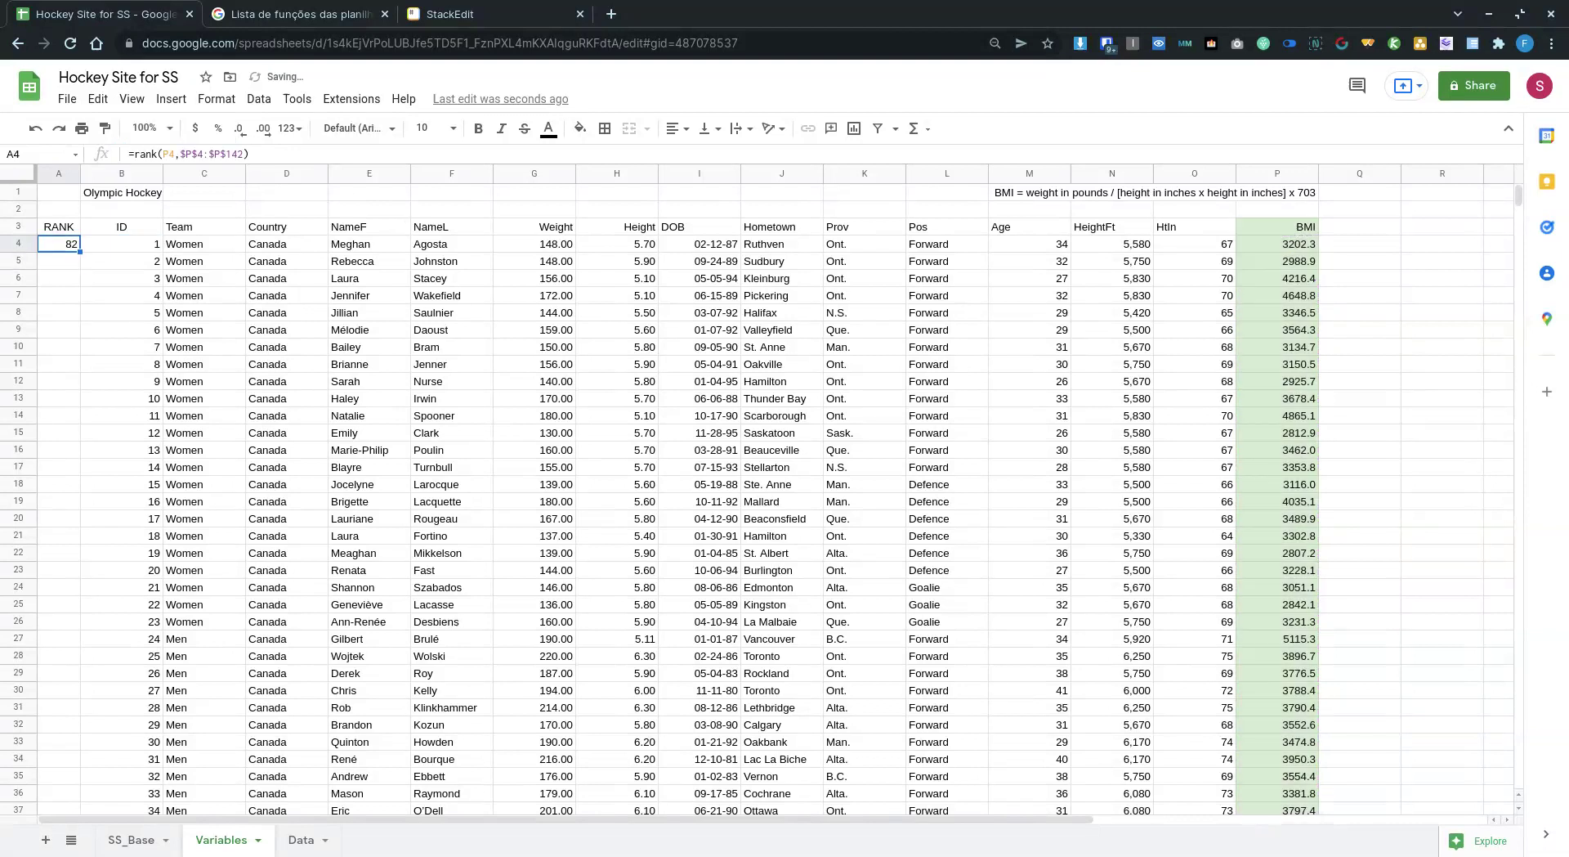
Copy the rank formula from A4 to the whole range A4:A142.
key(ctrl+Down)
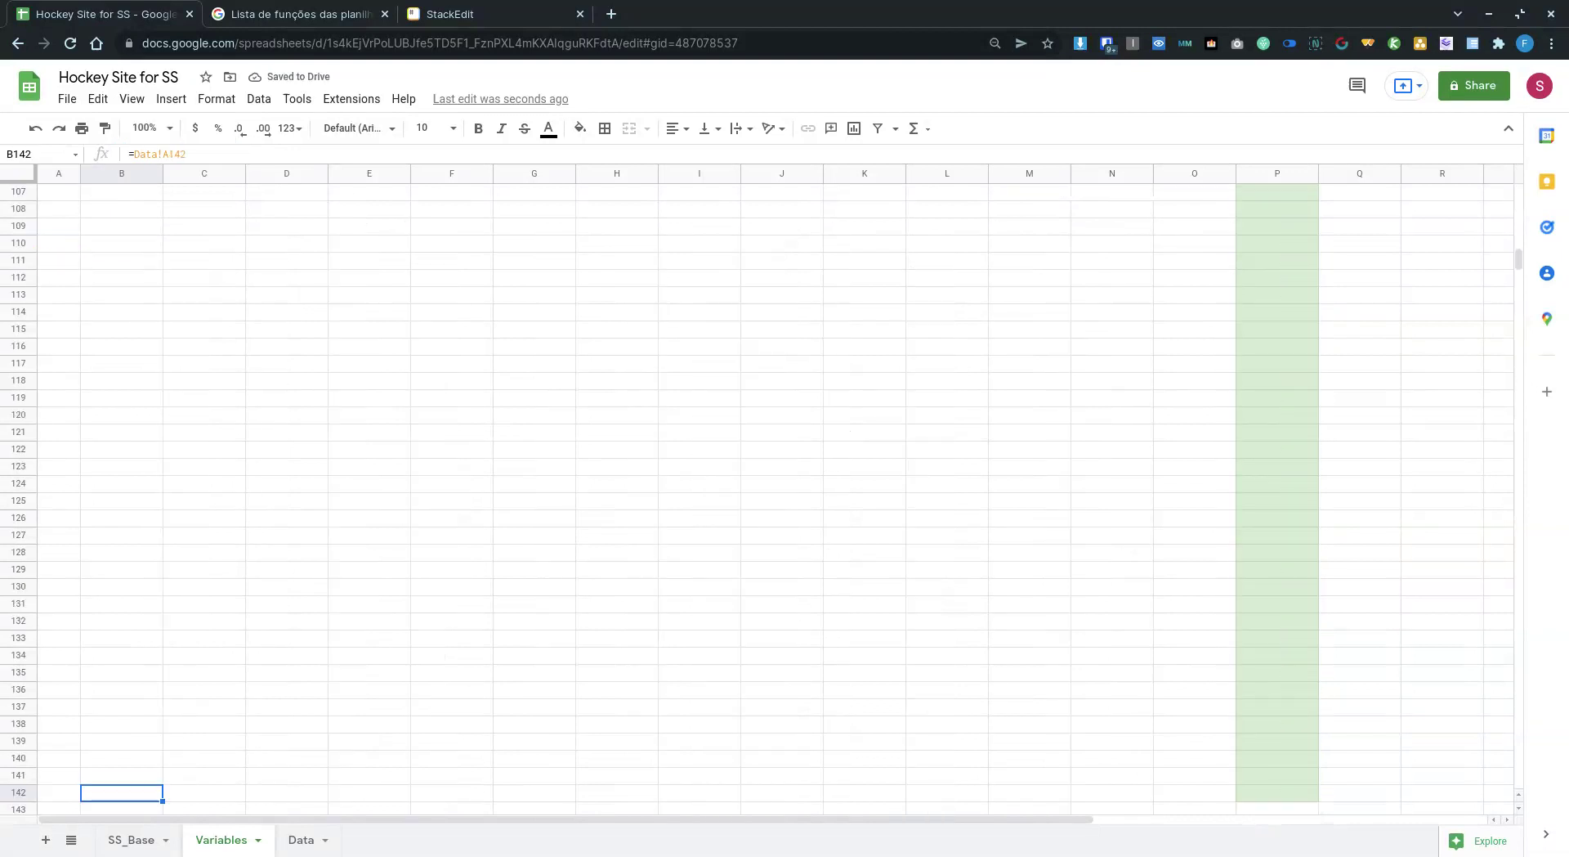
key(ctrl+shift+Up)
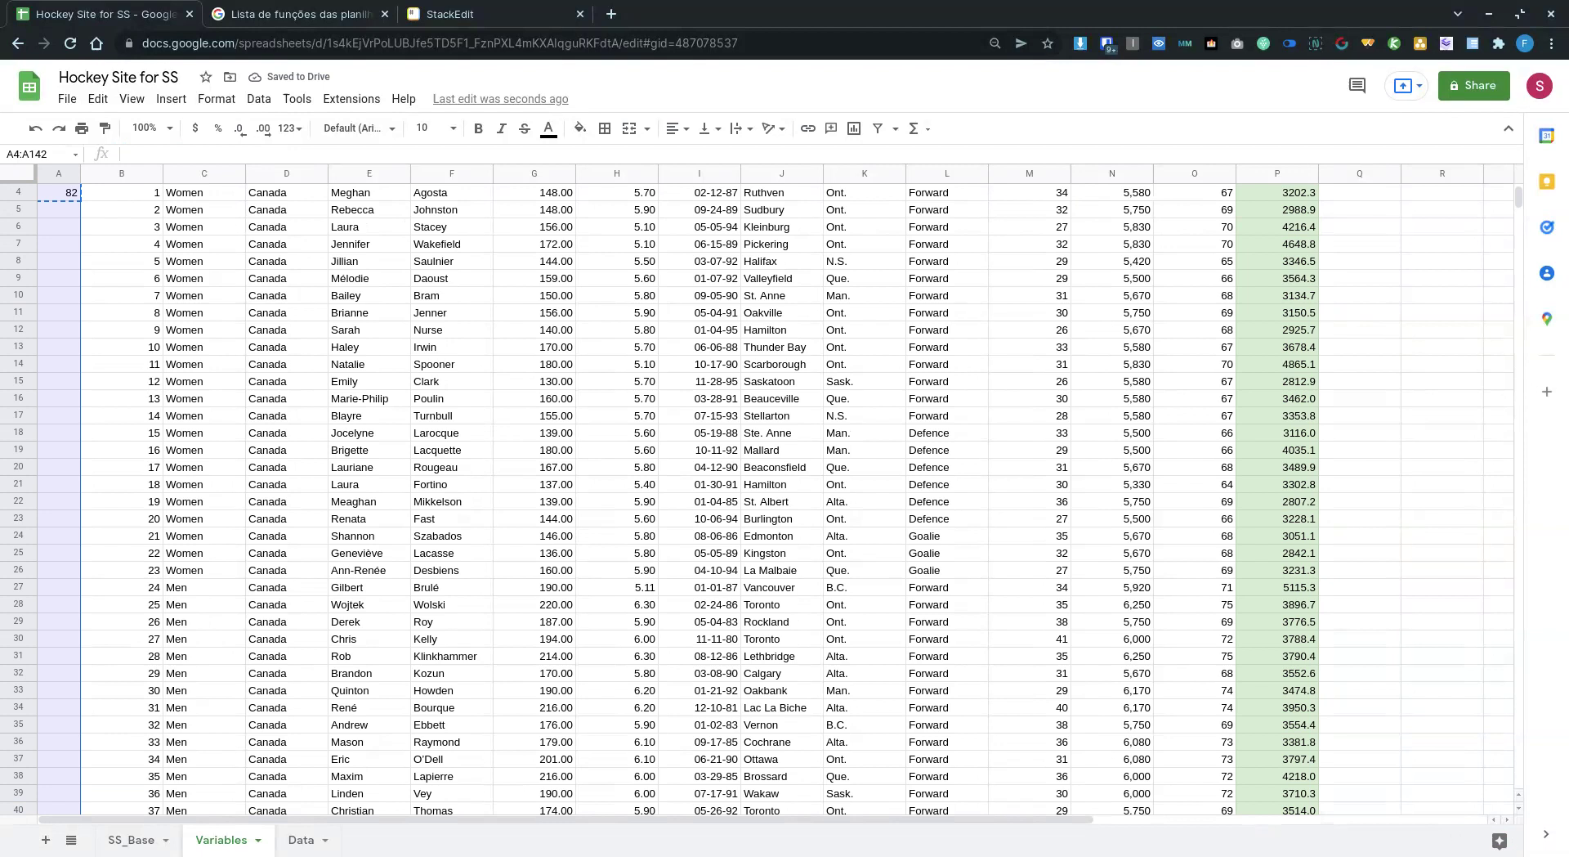
key(ctrl+v)
key(Up)
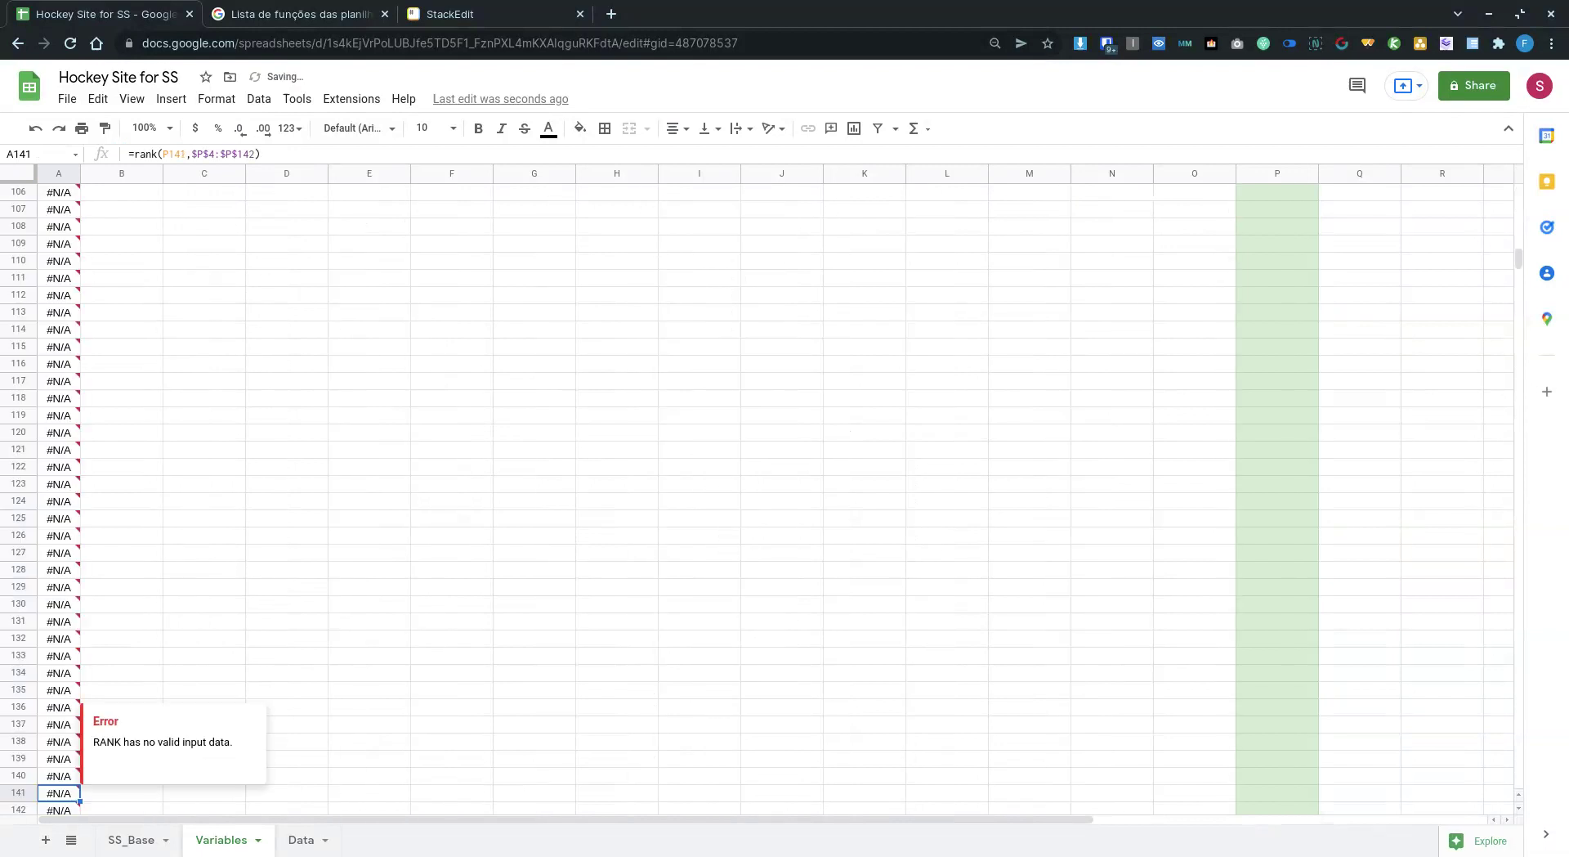
Wrap the rank formula in A142 in IFERROR so errors return an empty string: =iferror(rank(P142,$P$4:$P$142),"").
key(Down)
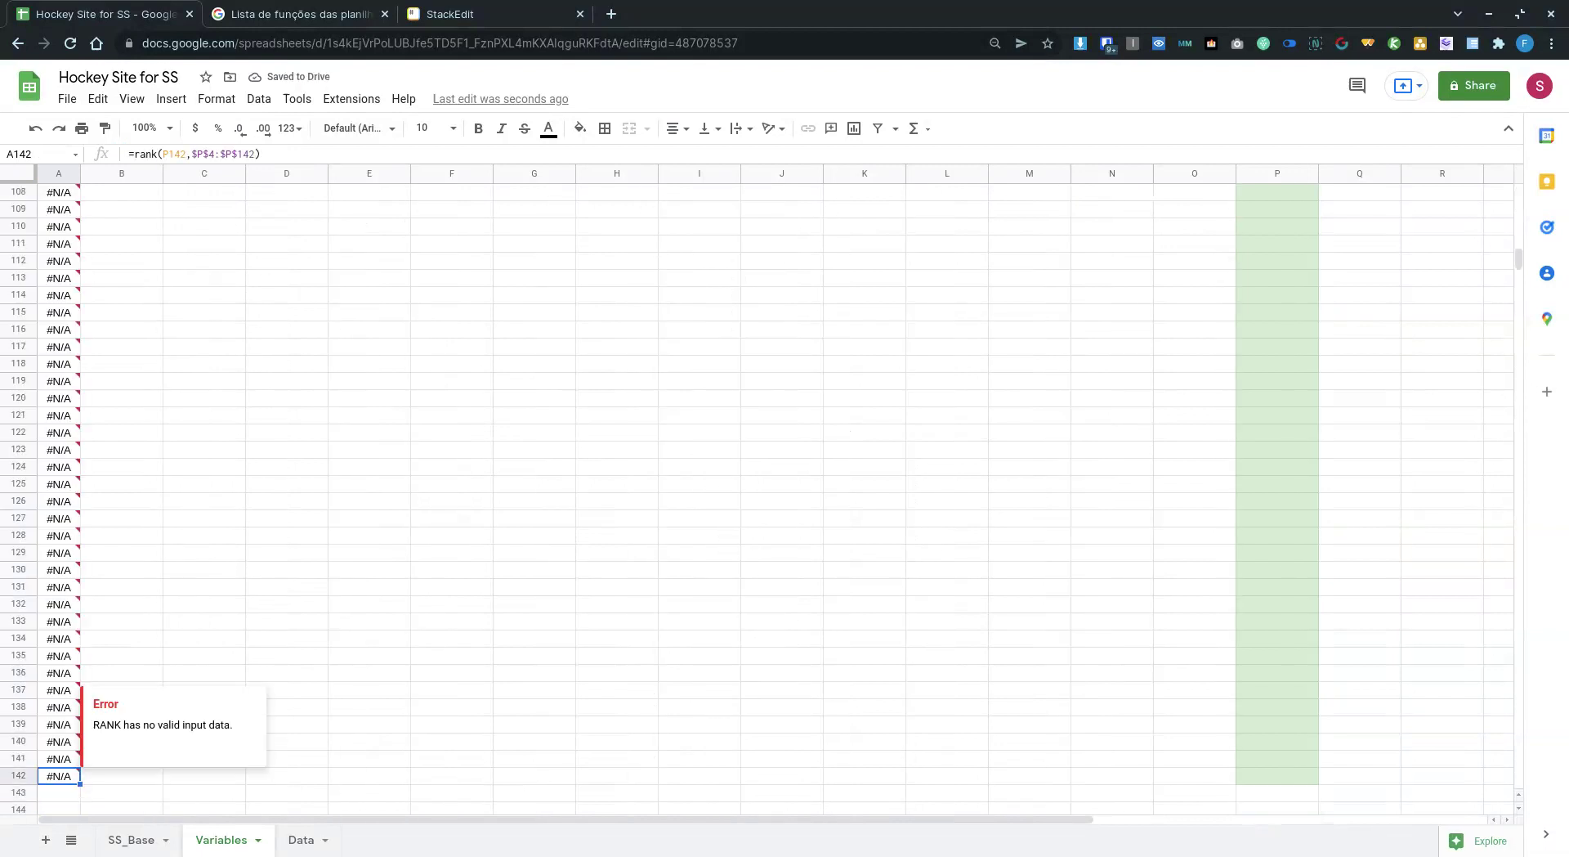
key(ctrl+Up)
key(Down)
key(Down)
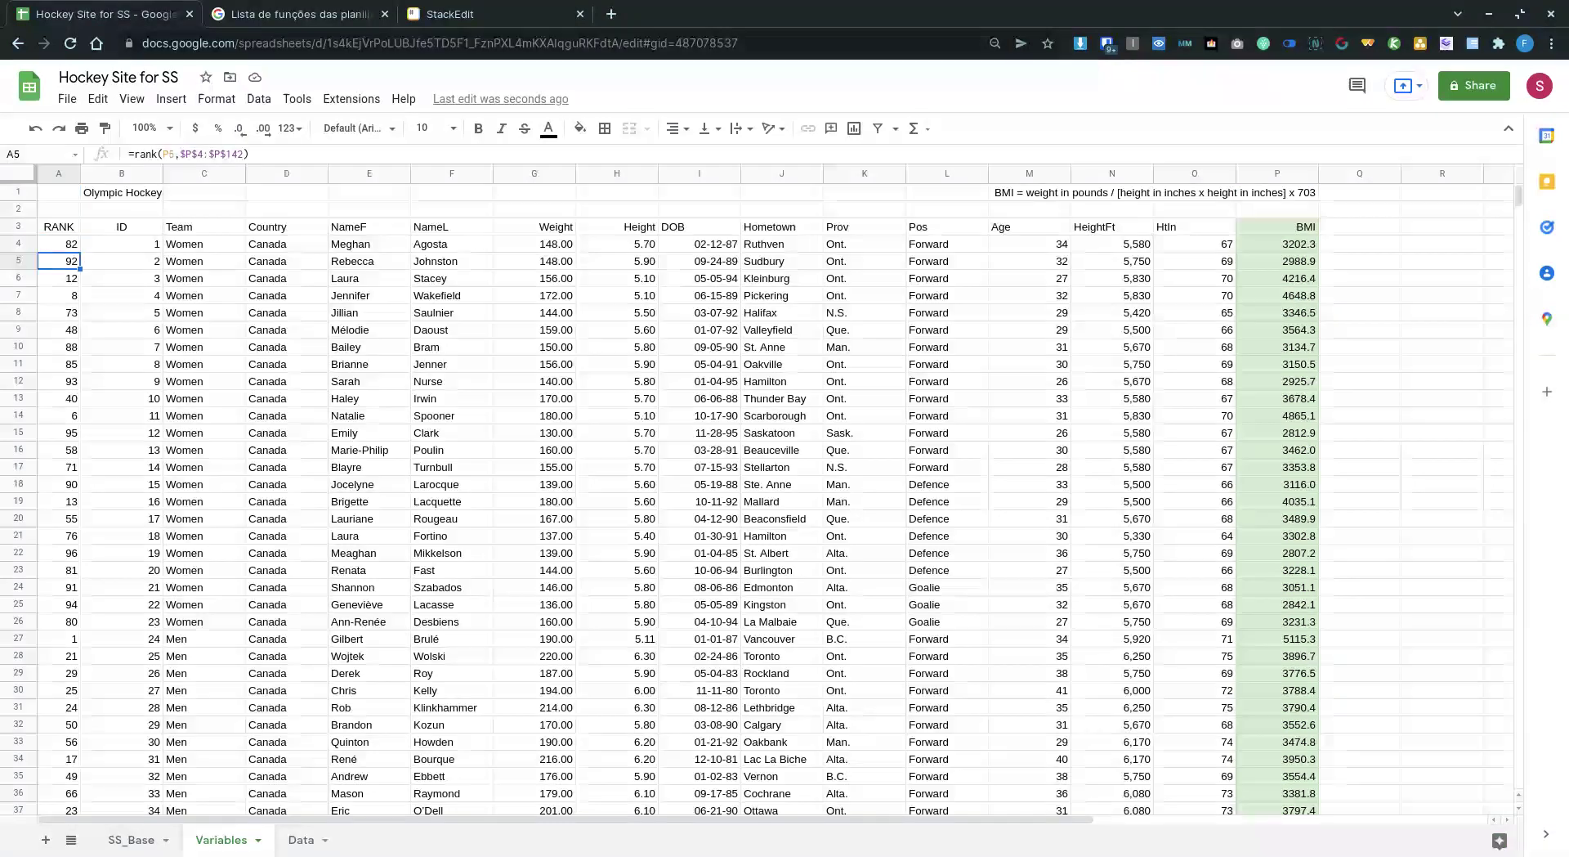
key(Right)
key(Left)
key(ctrl+Down)
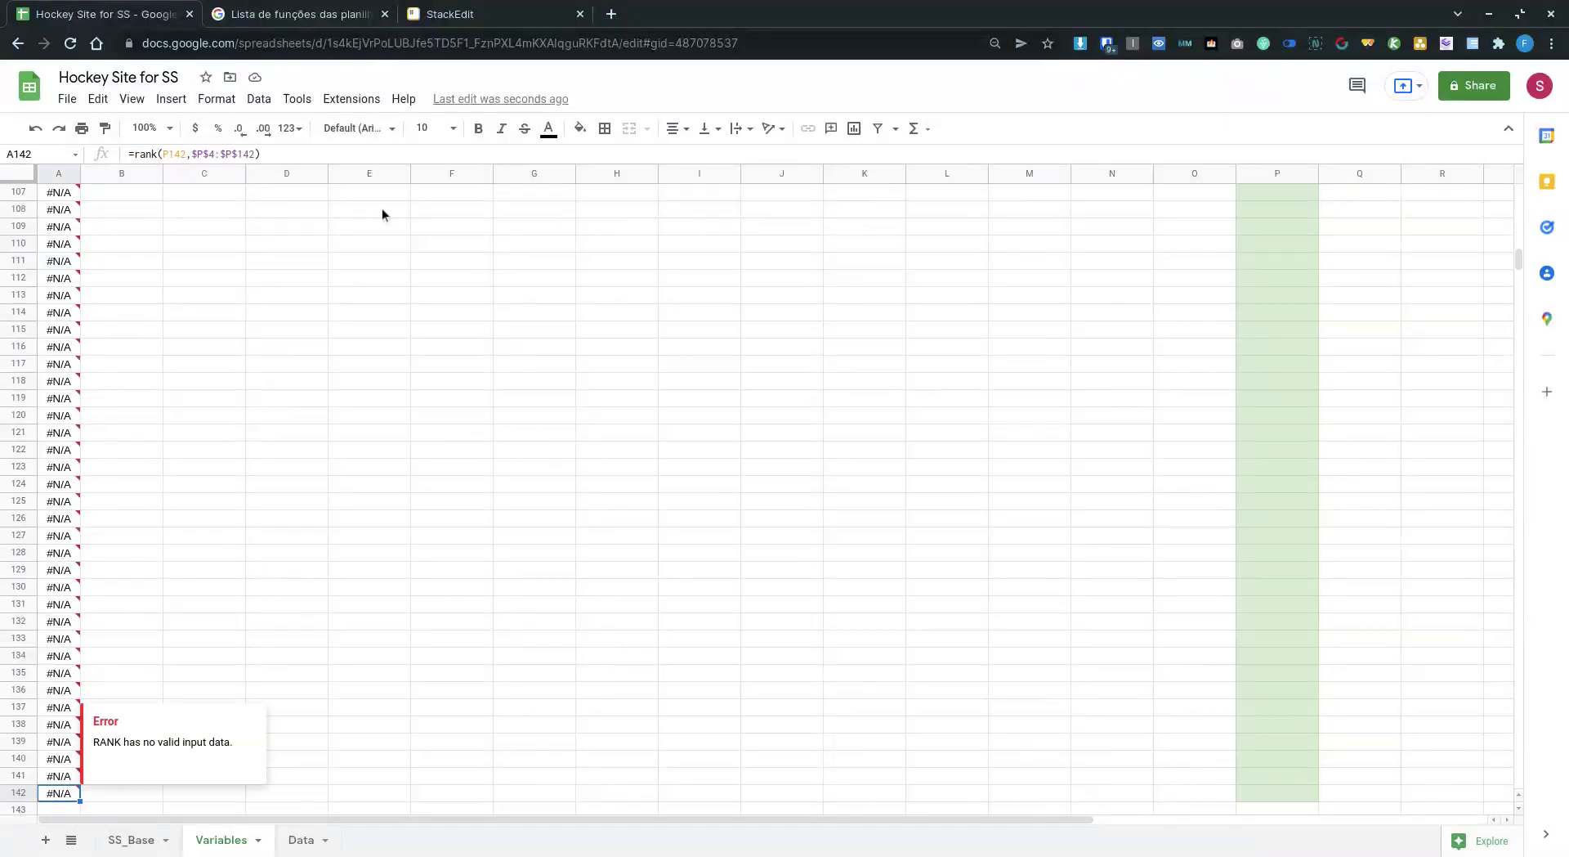
click(134, 153)
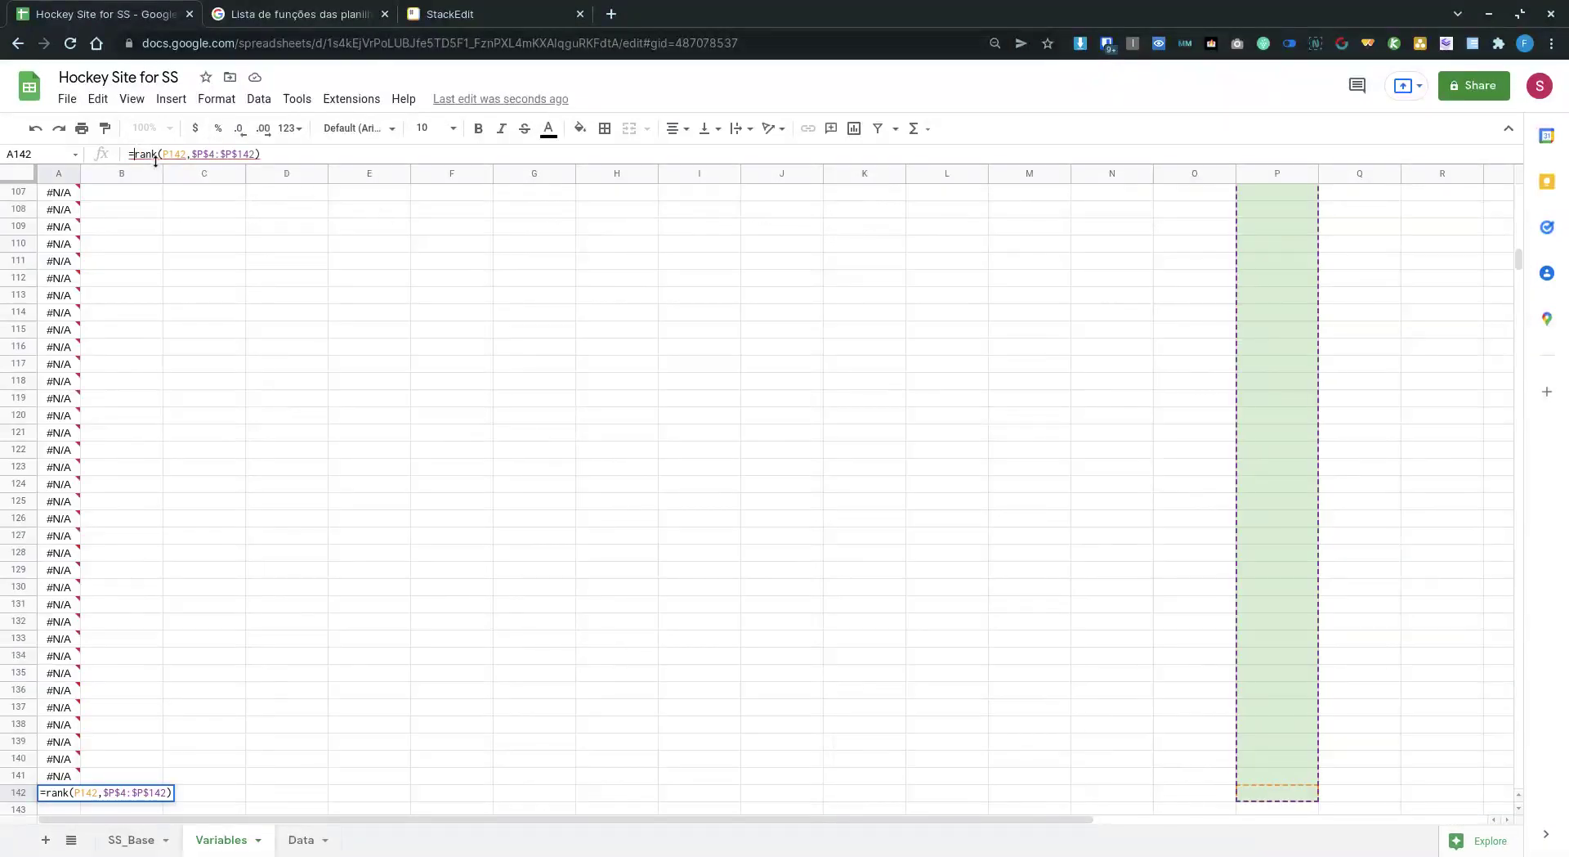
text(iferror()
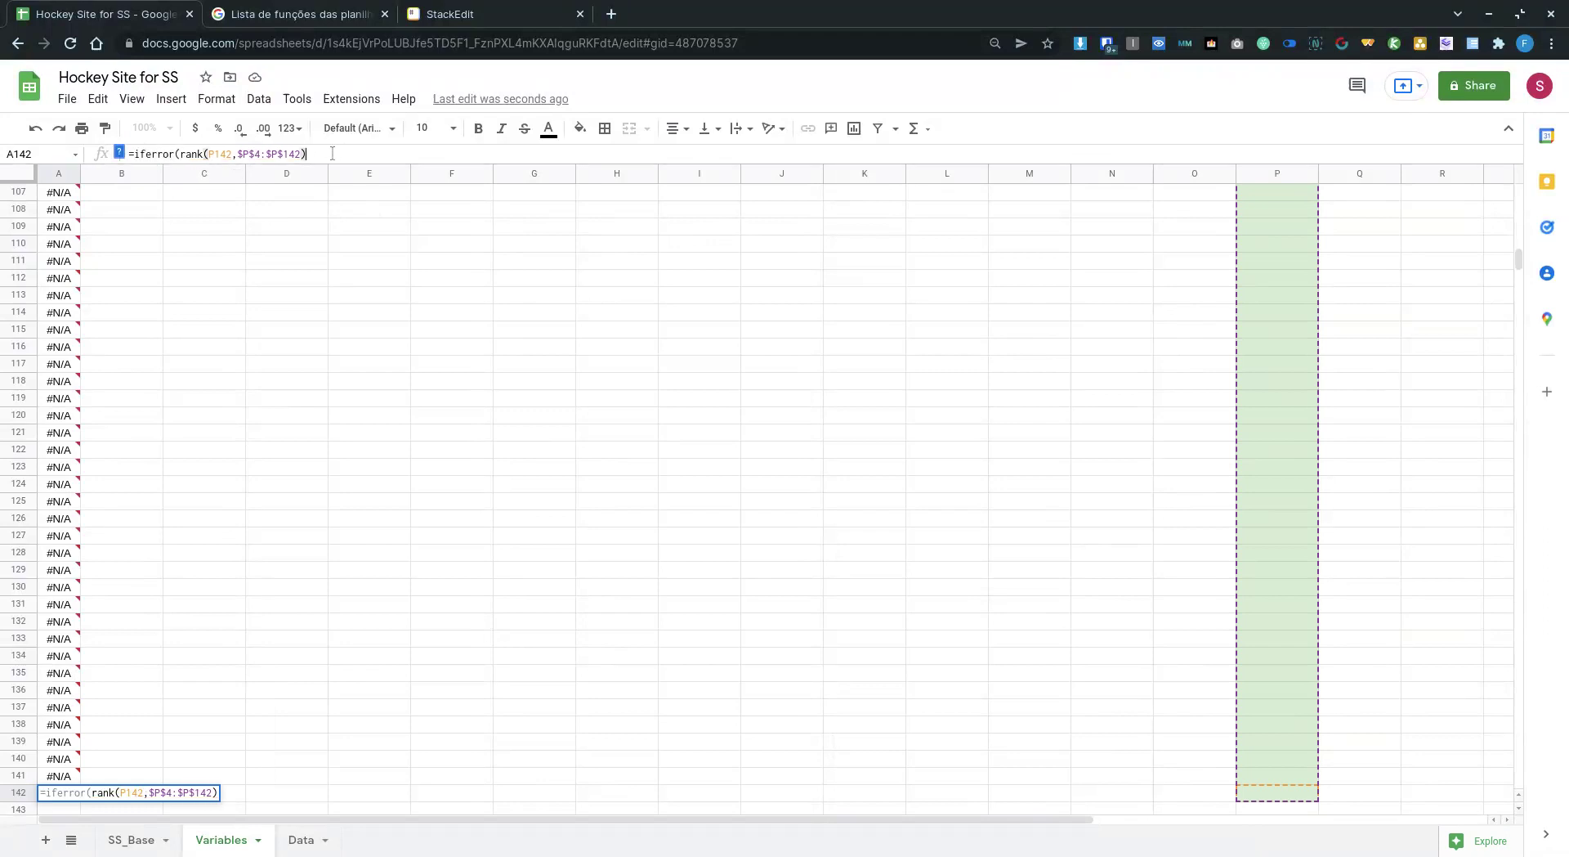
text(;""))
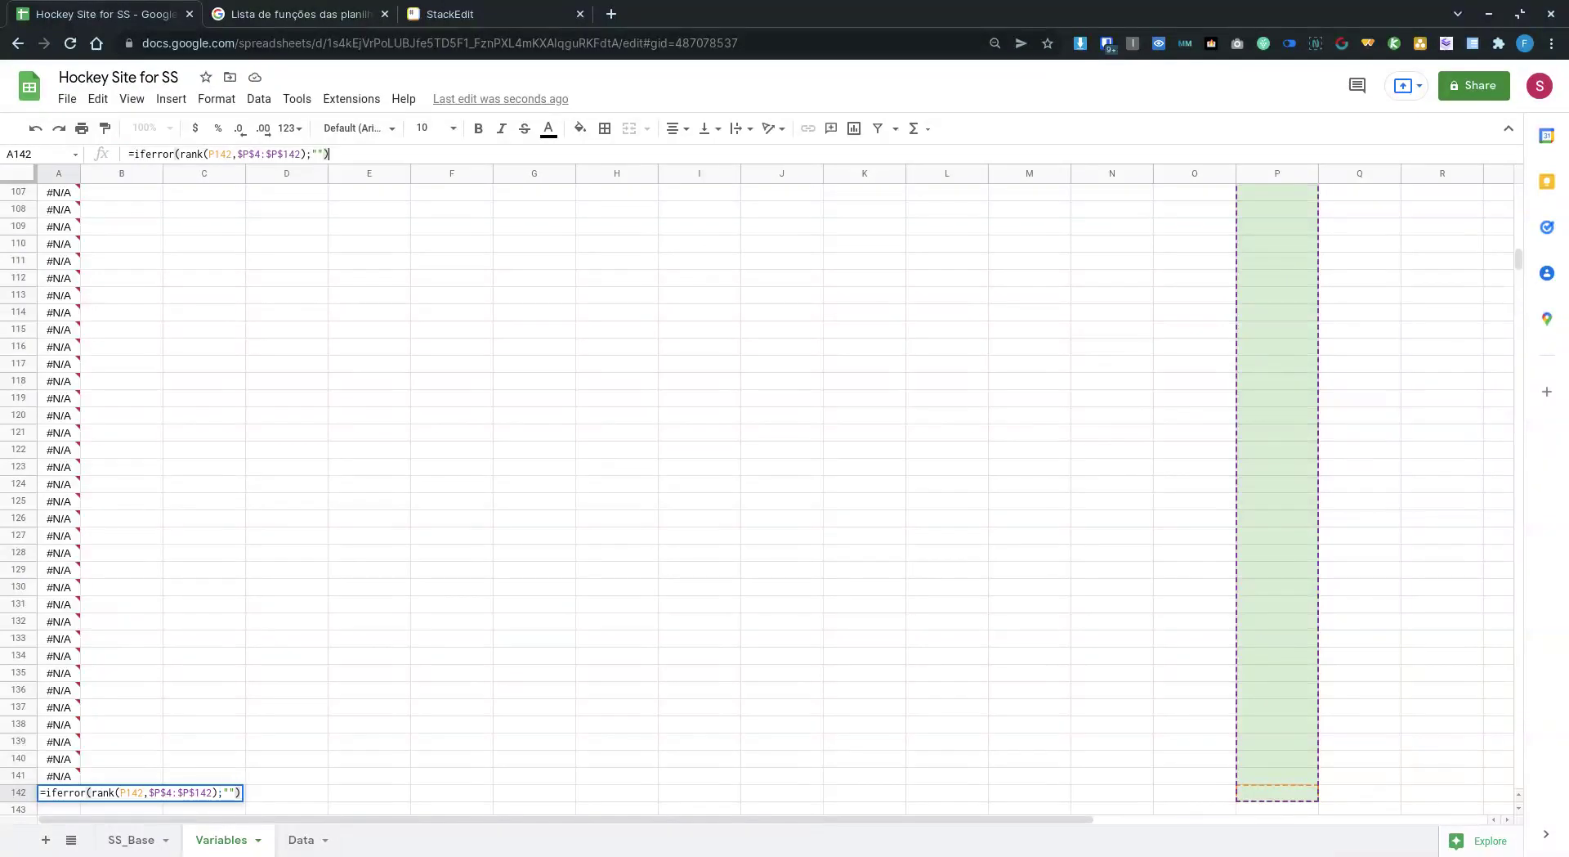
key(Return)
key(Up)
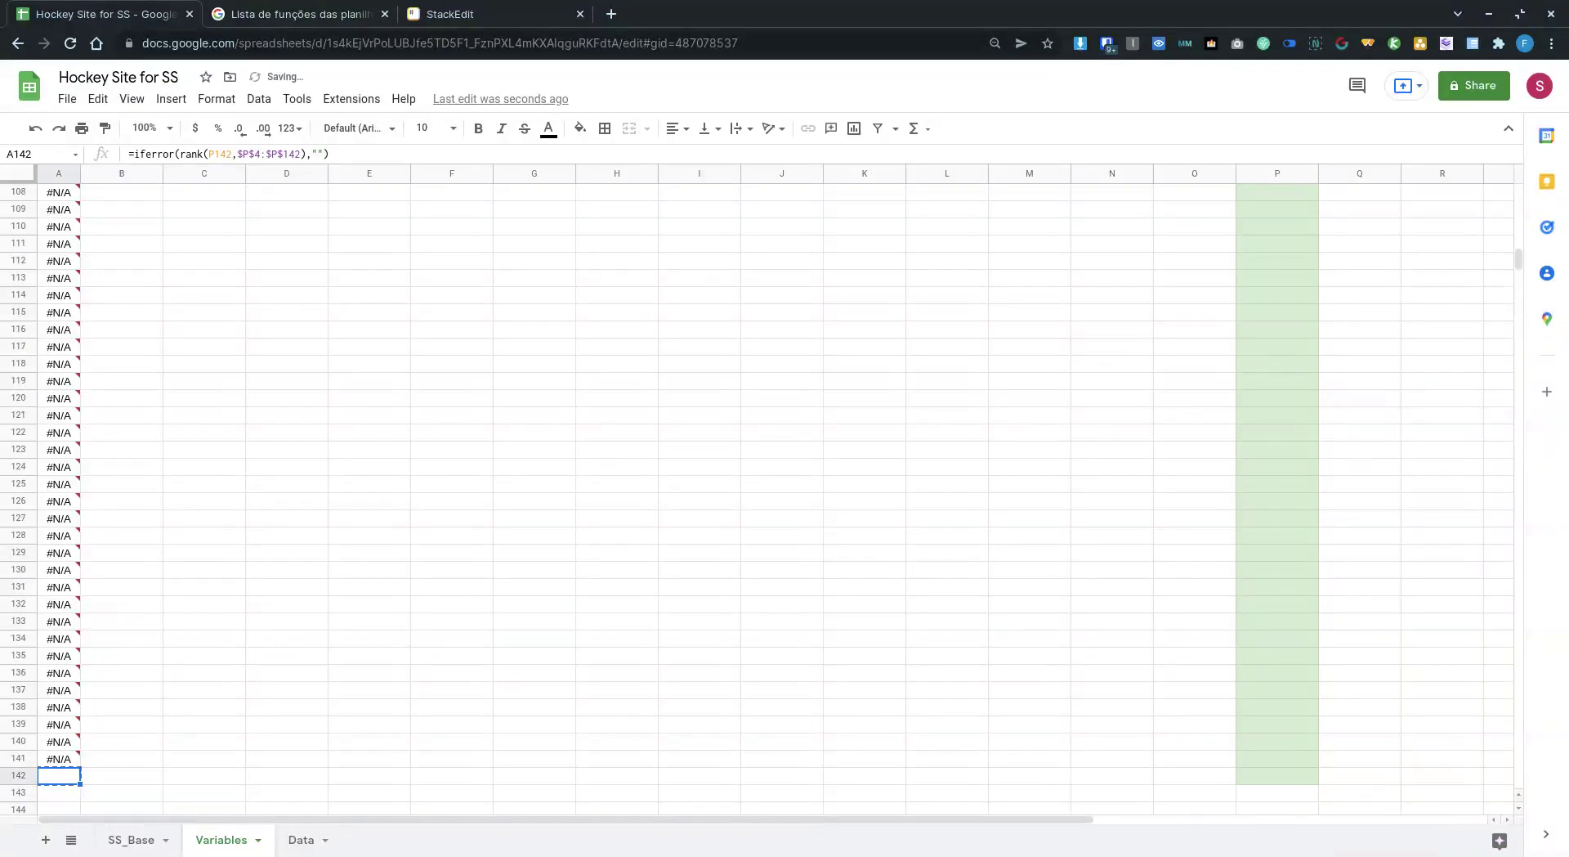
Copy the IFERROR rank formula from A142 over the whole range A4:A142.
key(ctrl+shift+Up)
key(ctrl+v)
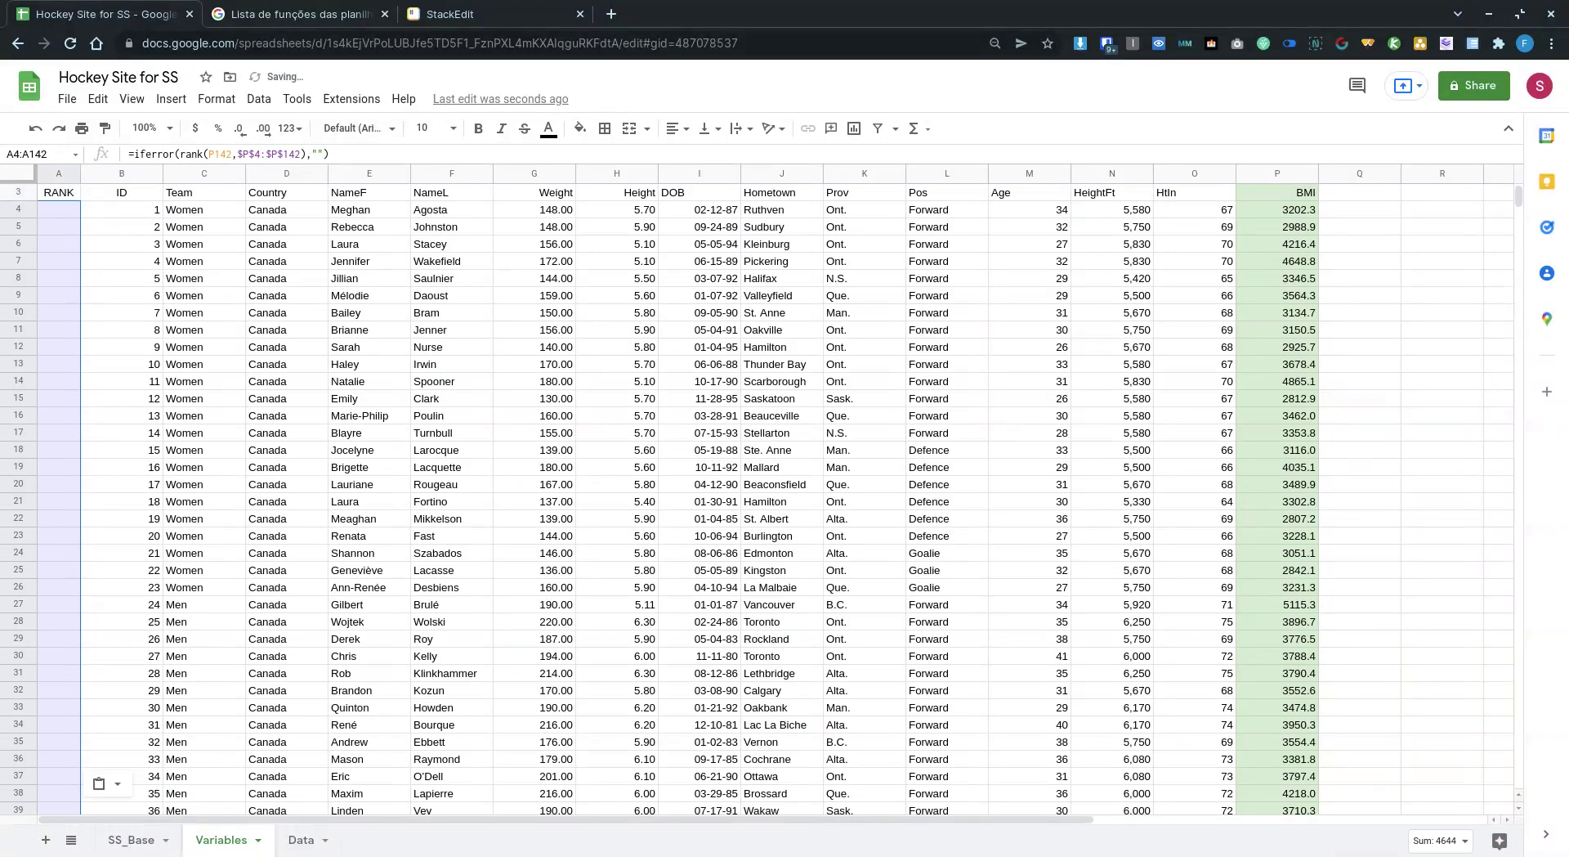
key(ctrl+Down)
key(ctrl+Home)
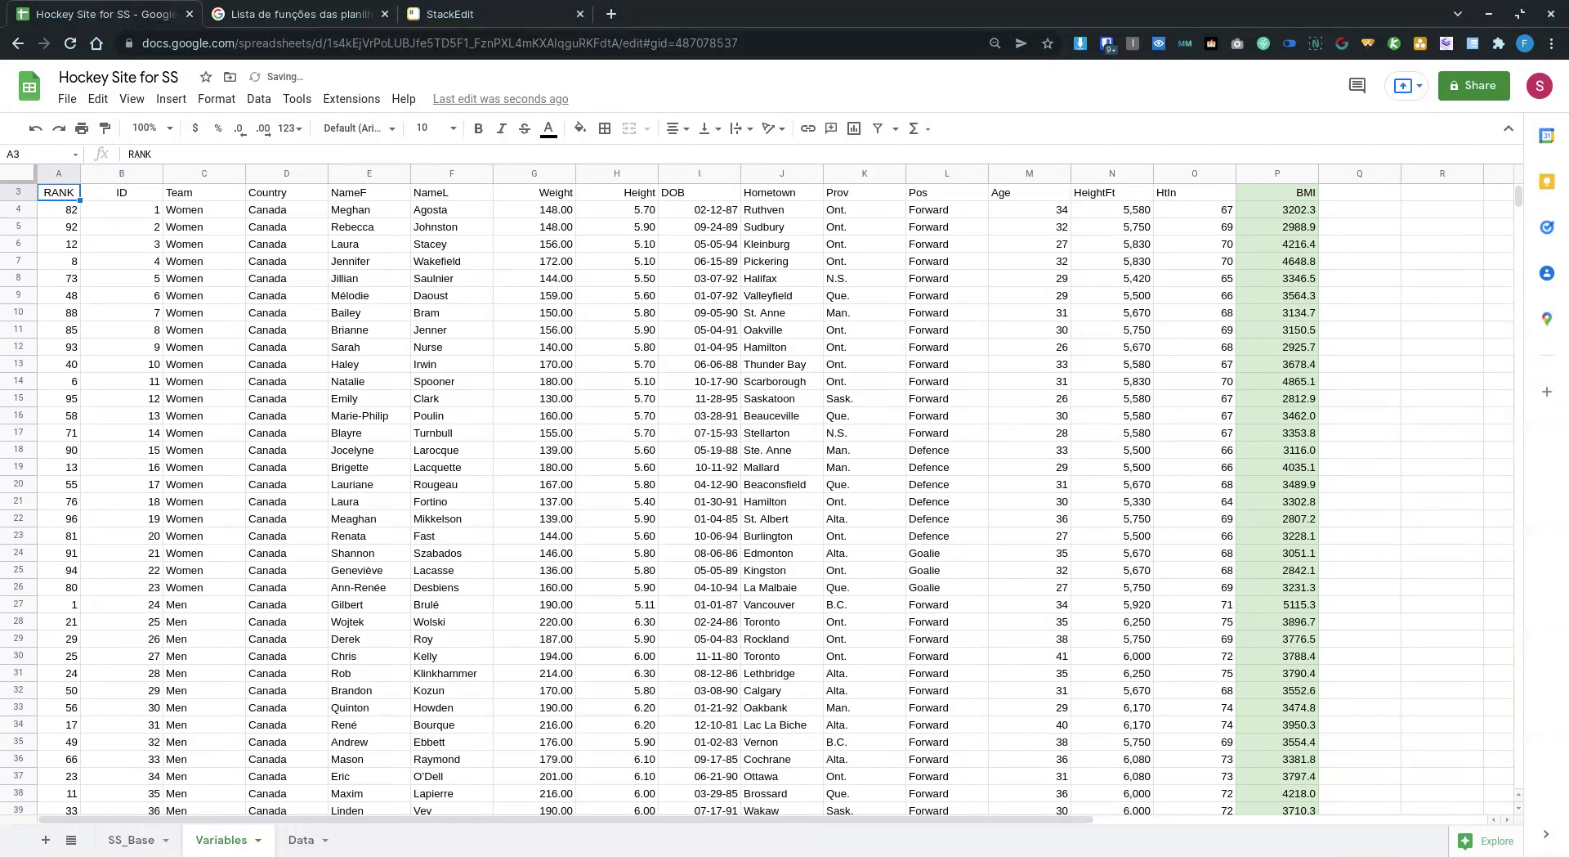
key(Down)
key(Down)
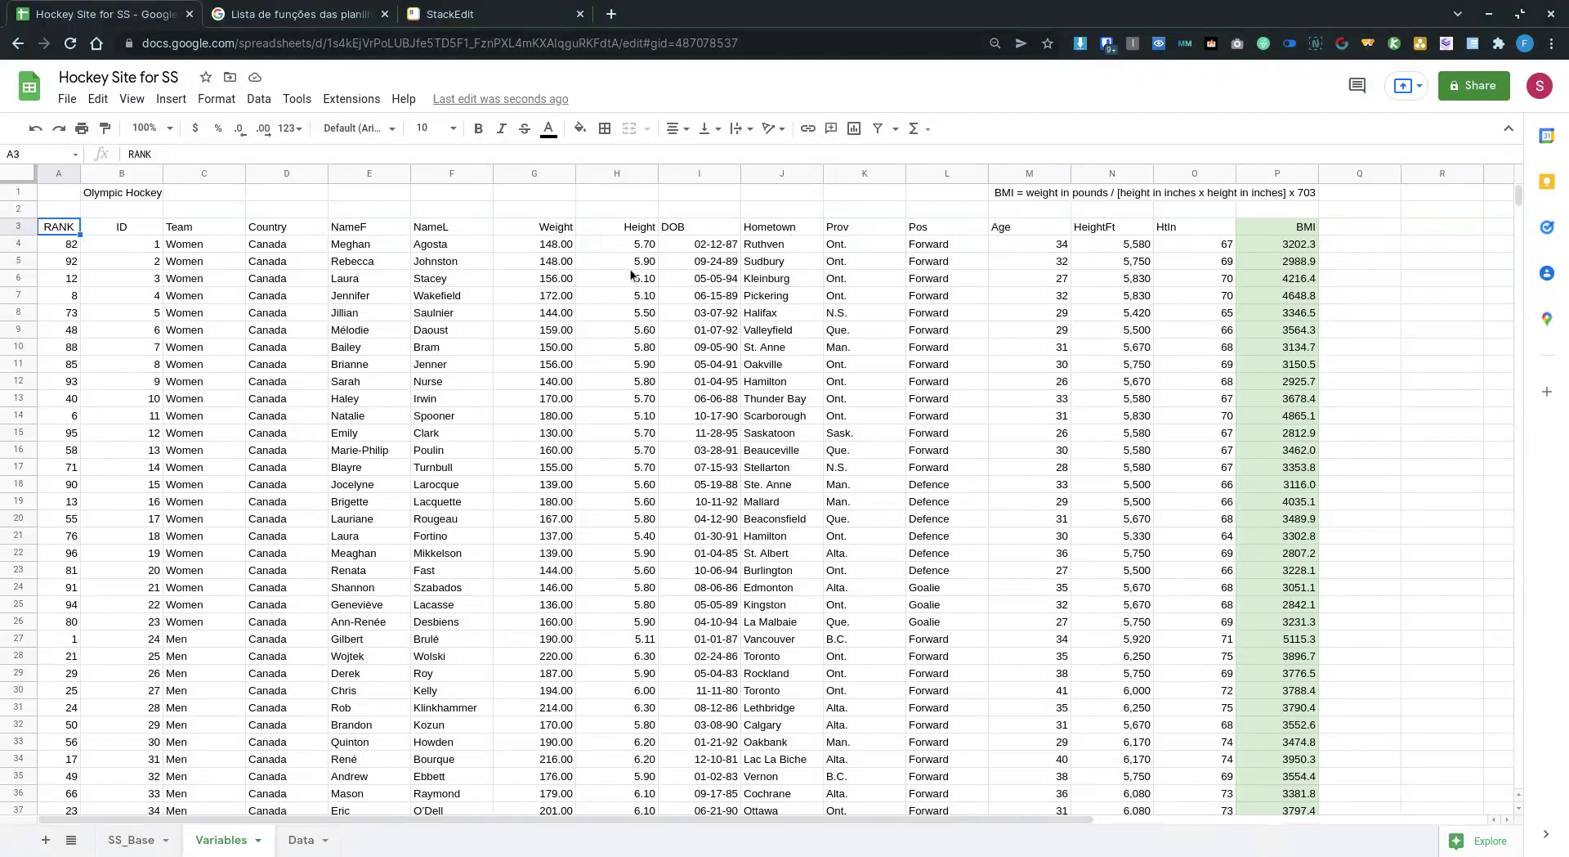
Insert a column before NameF and enter the header Full Name in E3.
click(357, 174)
right_click(357, 175)
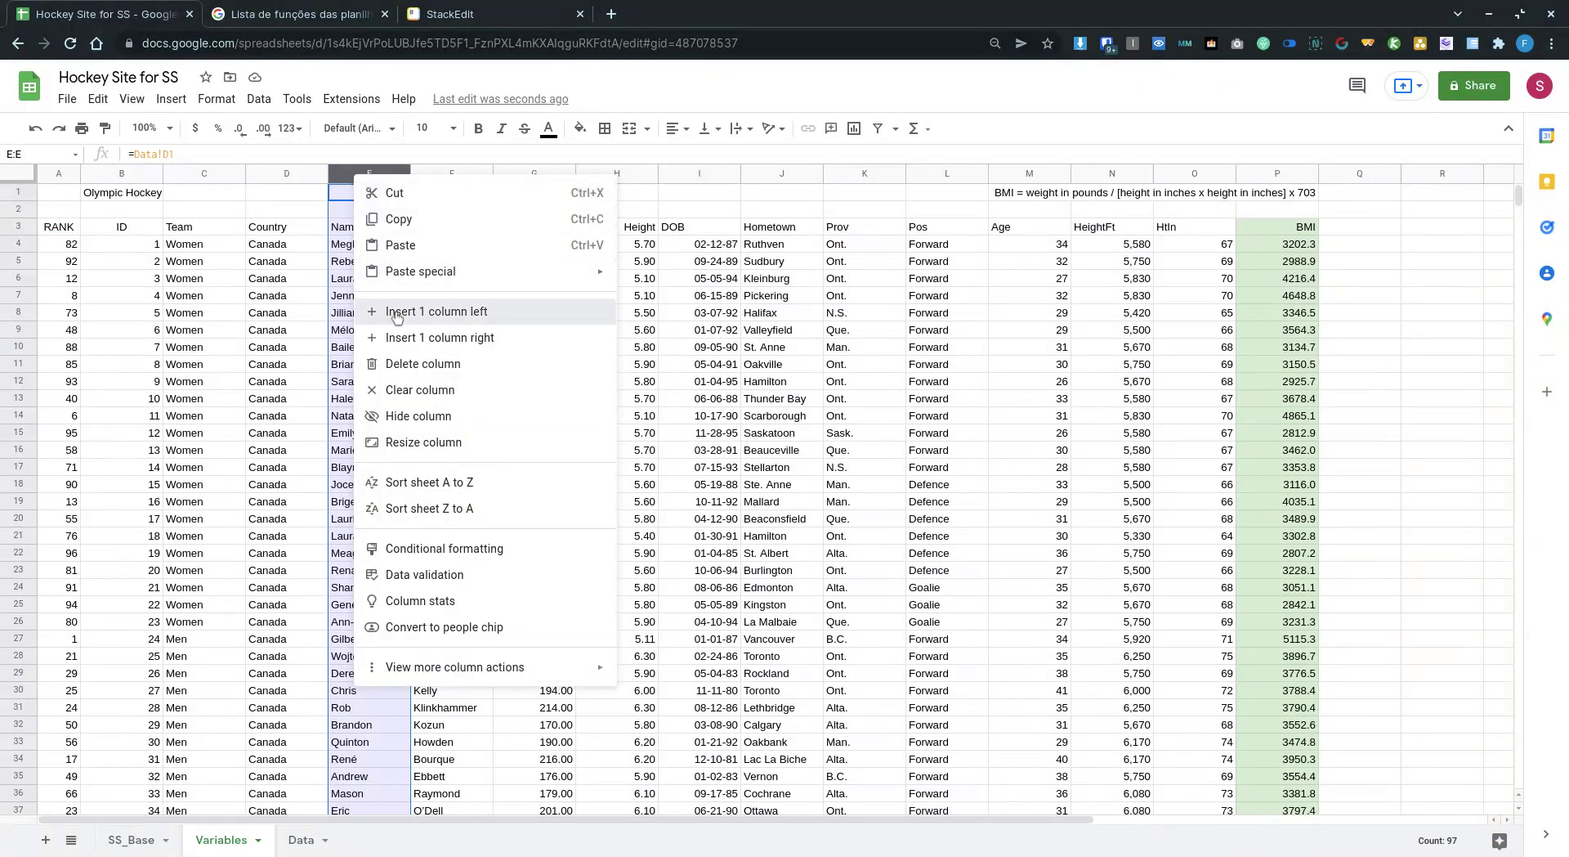
click(395, 312)
click(362, 214)
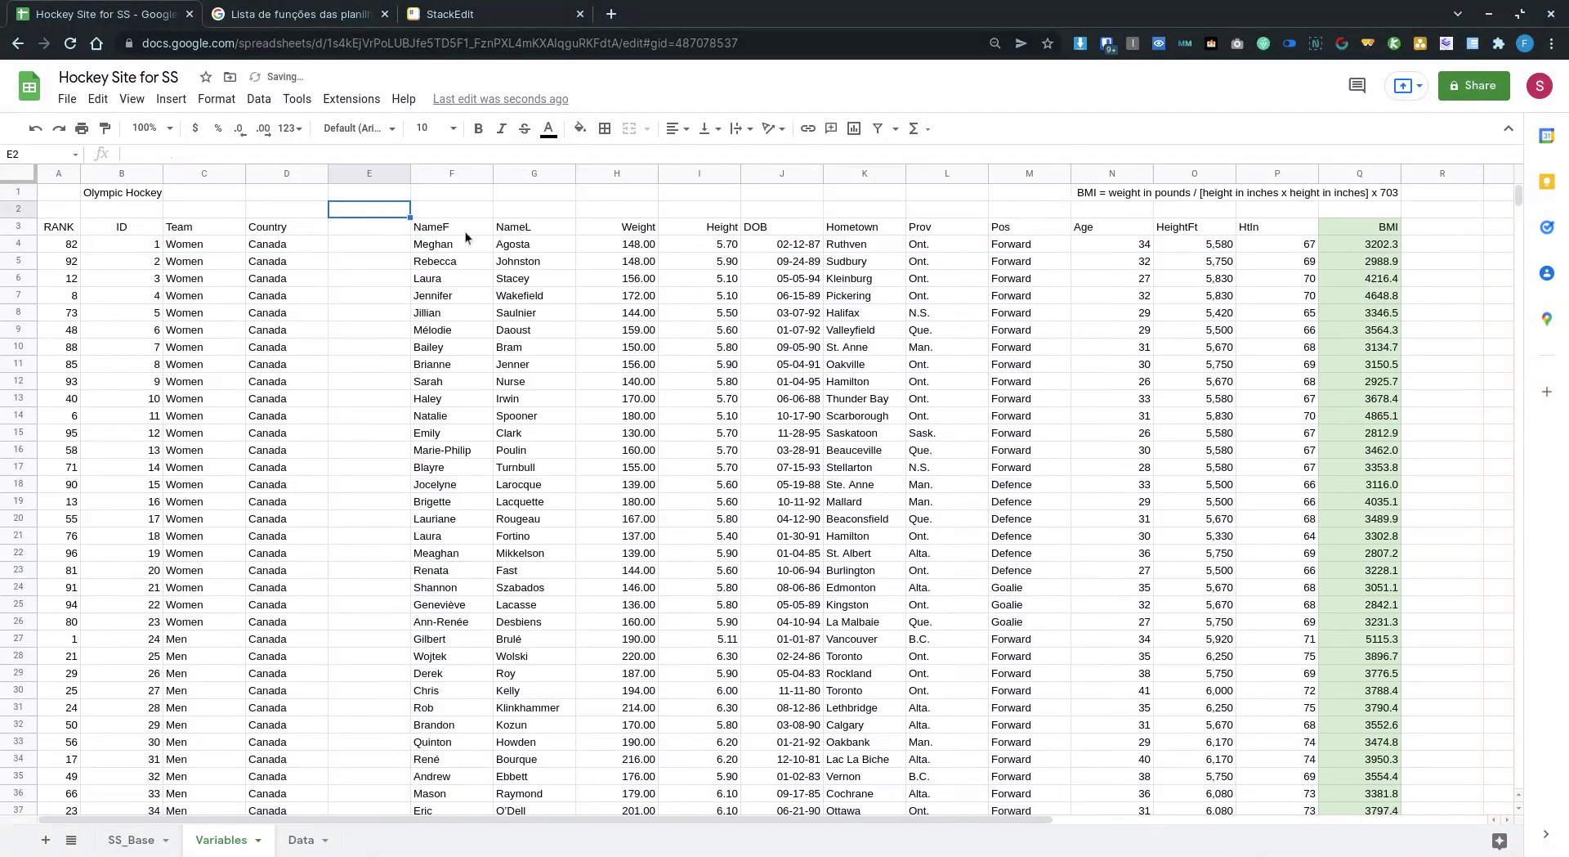
key(Down)
text(Fu)
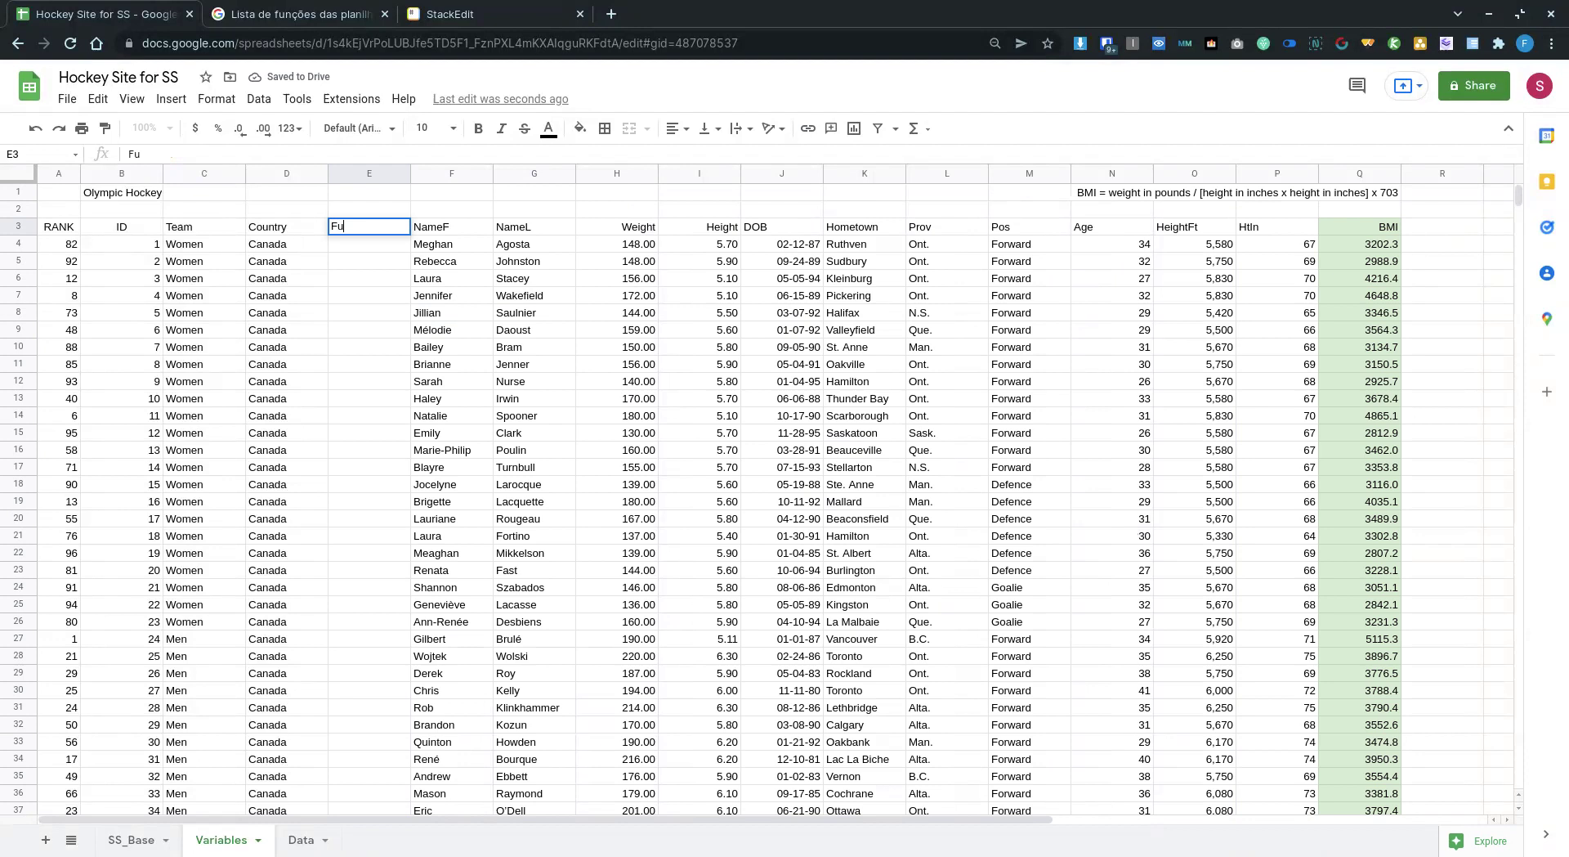
text(ll Name)
key(Return)
Enter the formula =F4&" "&G4 in E4 to join first and last name with a space, and copy the cell.
text(=)
key(Right)
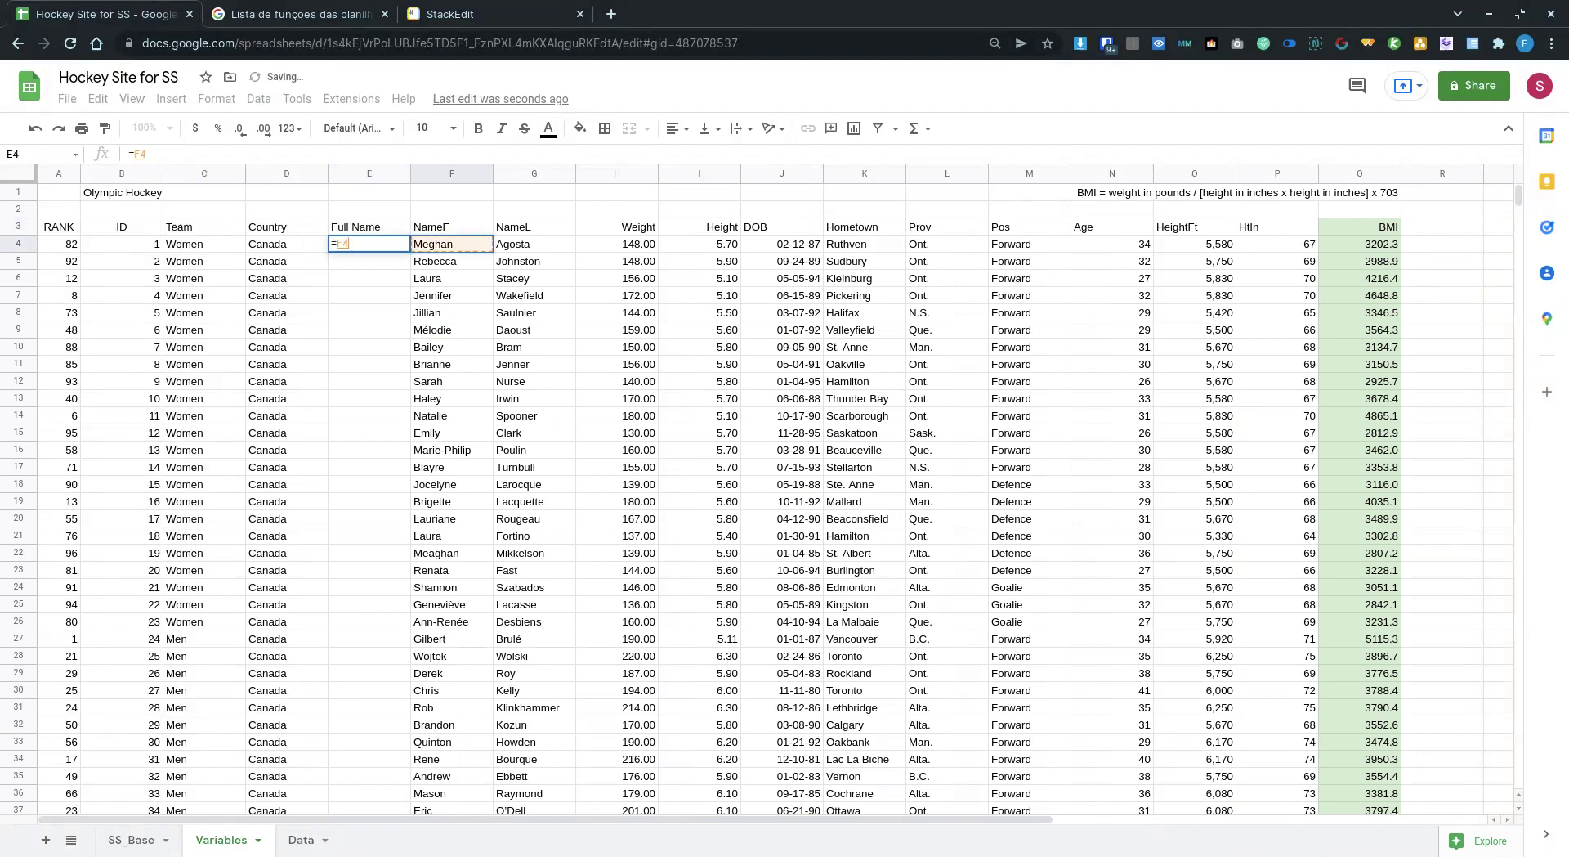
text(&")
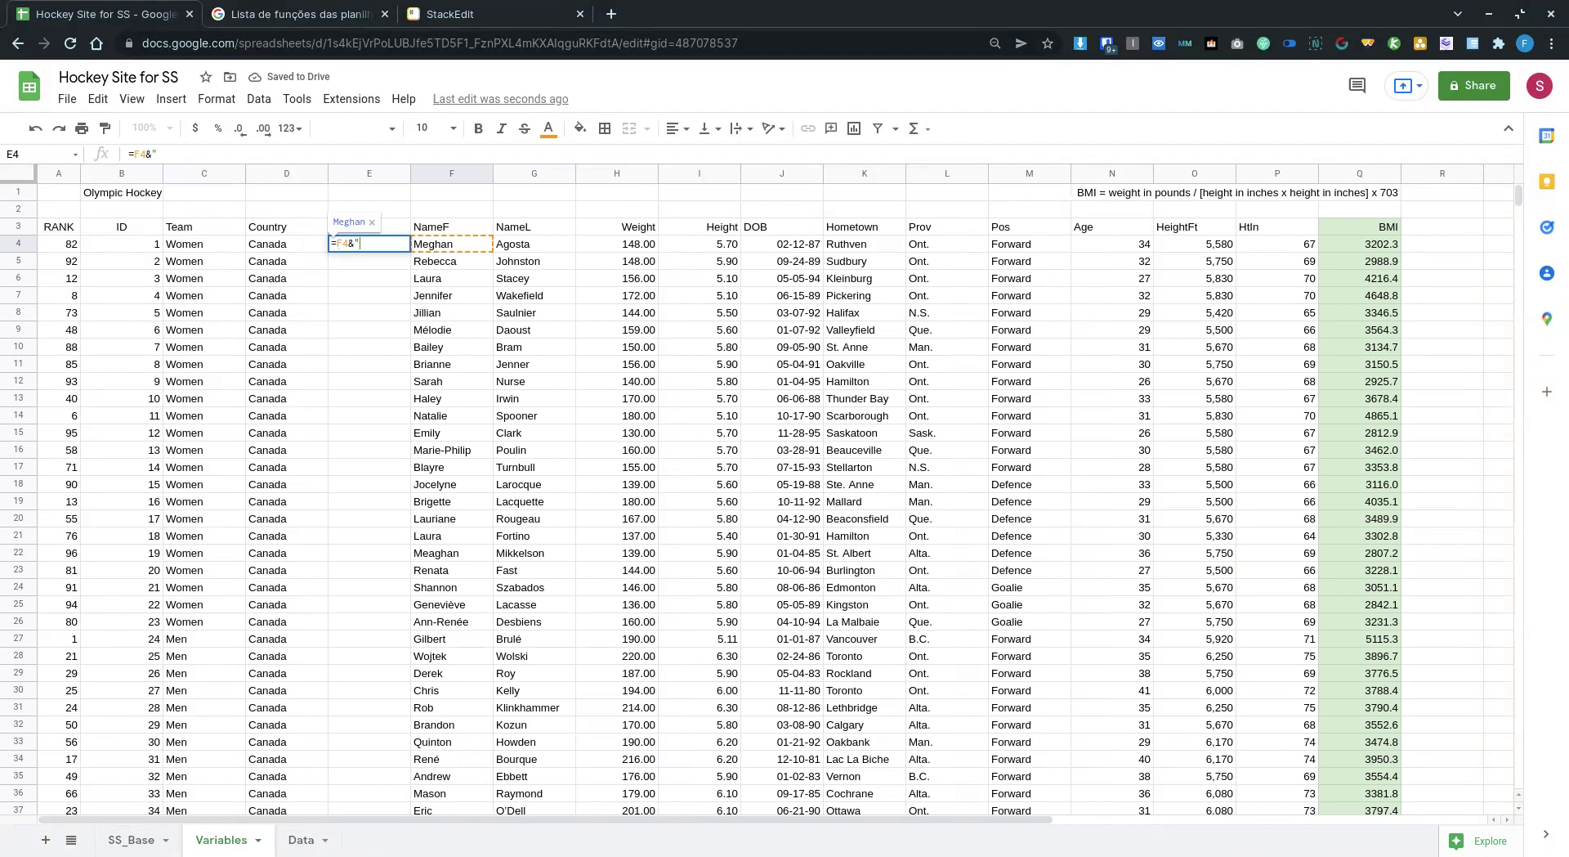
text( "&)
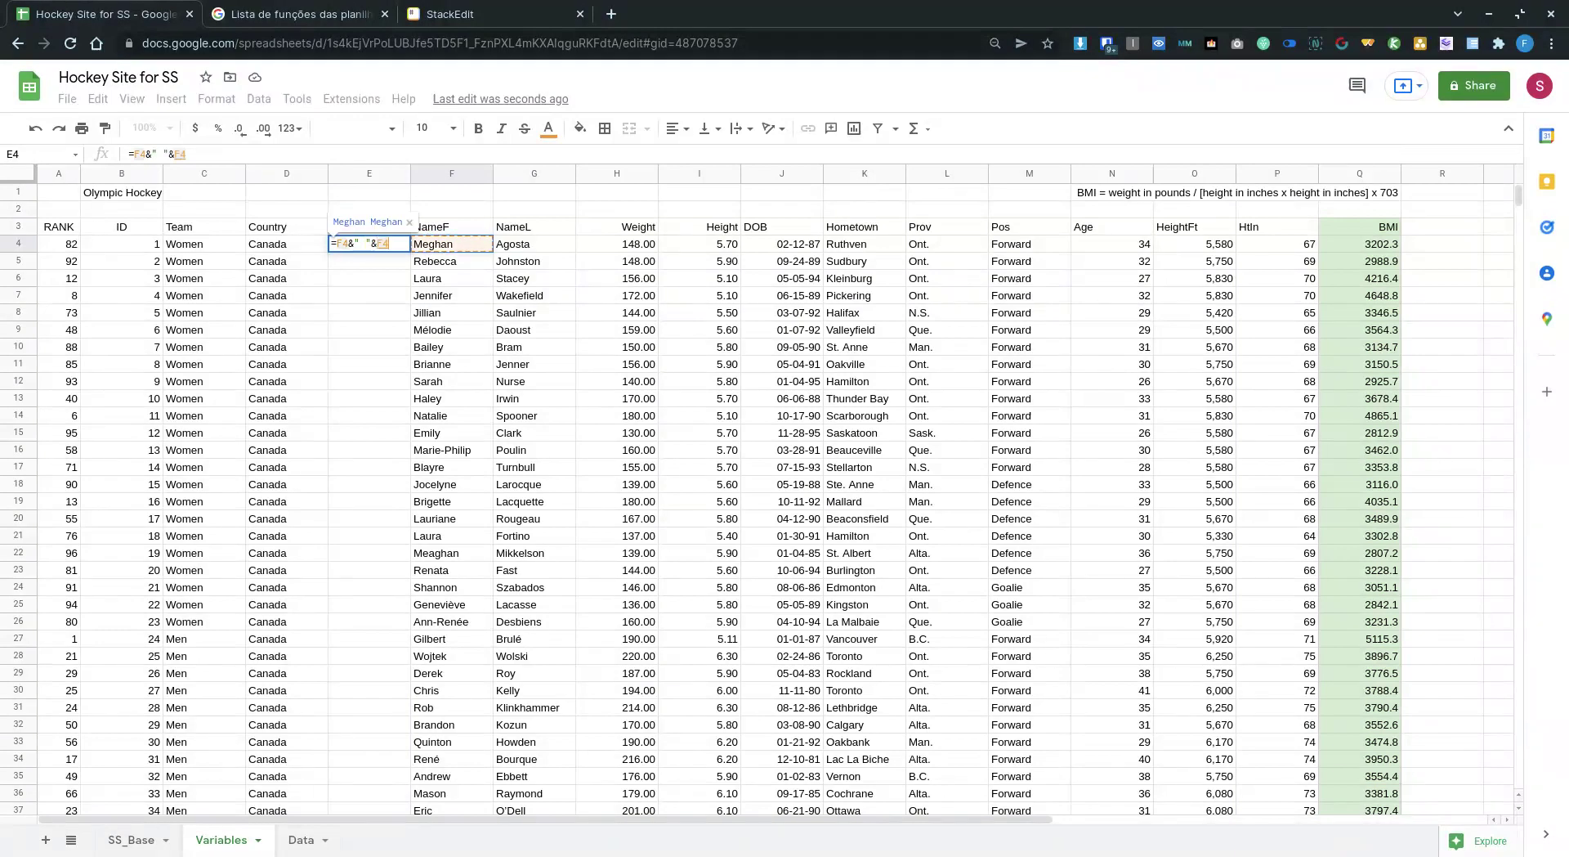
key(Right)
key(Right)
key(Return)
key(Up)
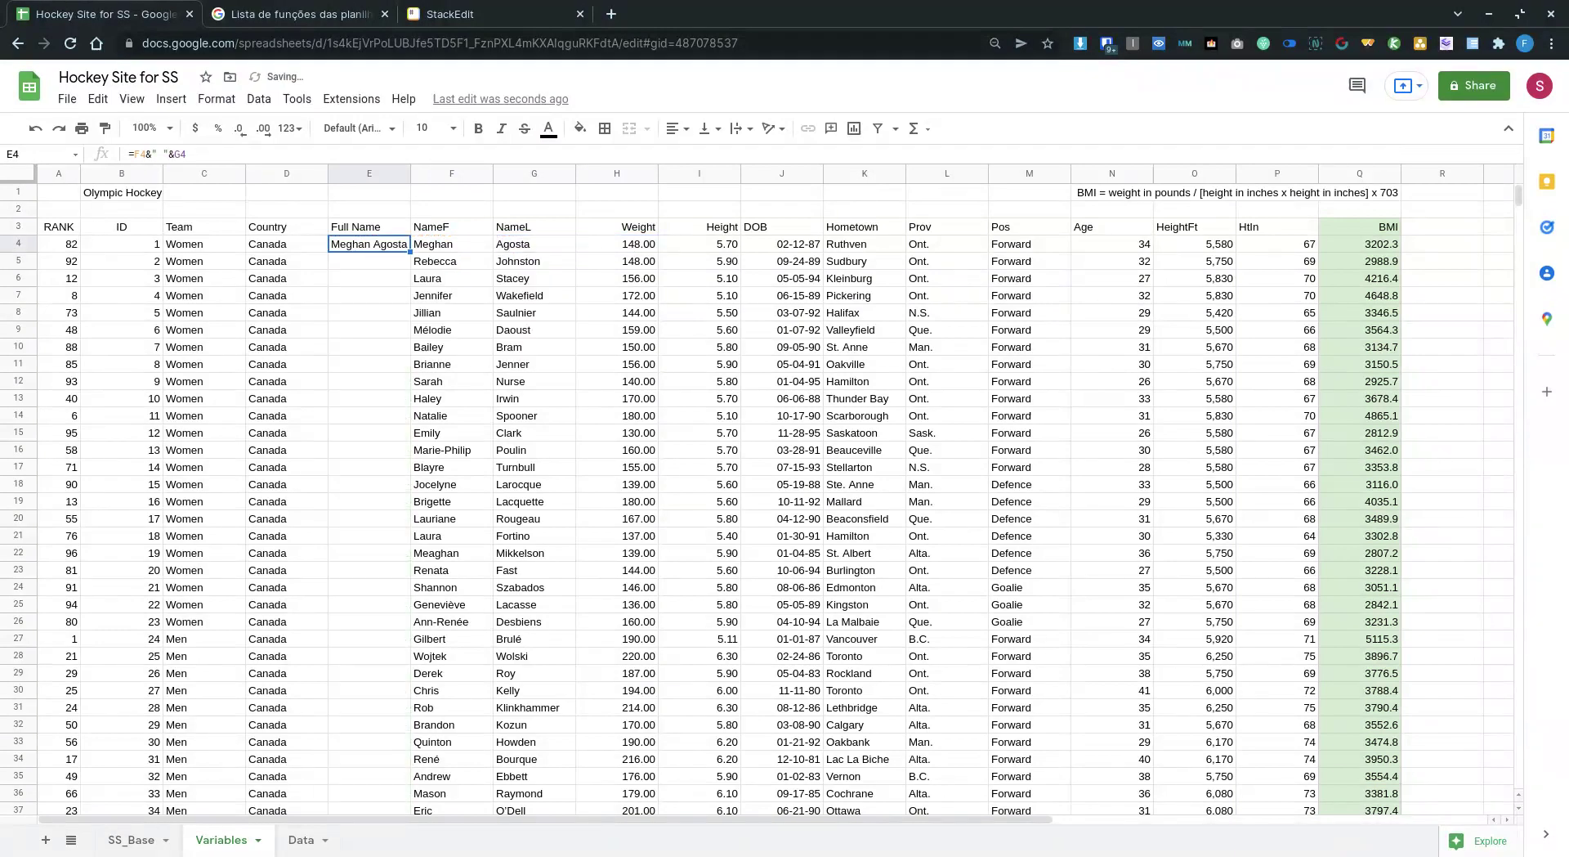
key(ctrl+c)
key(Right)
key(Down)
key(Left)
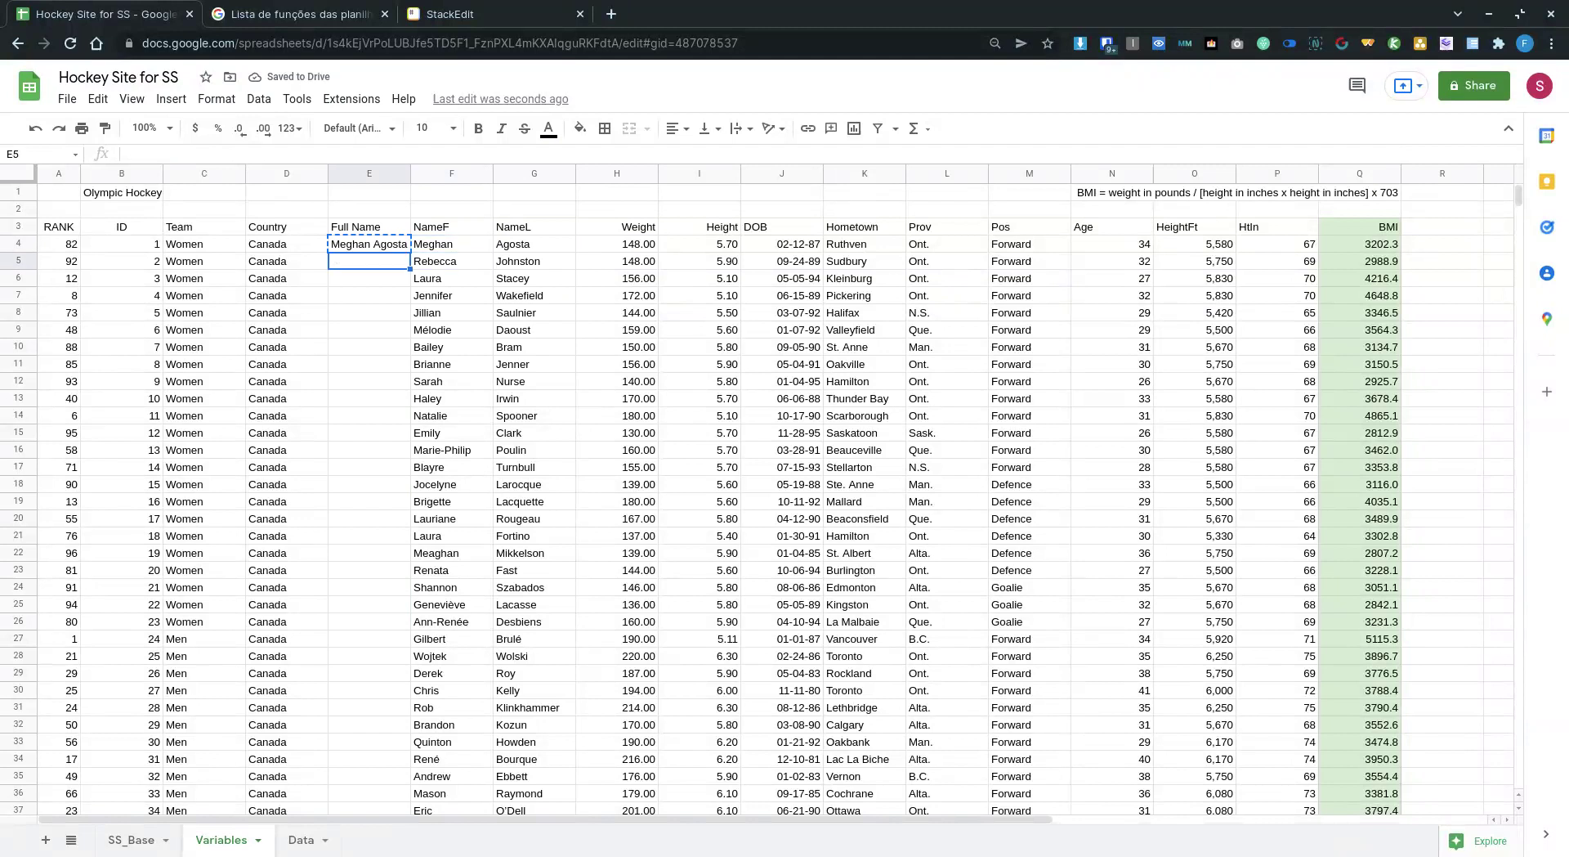
key(ctrl+shift+Down)
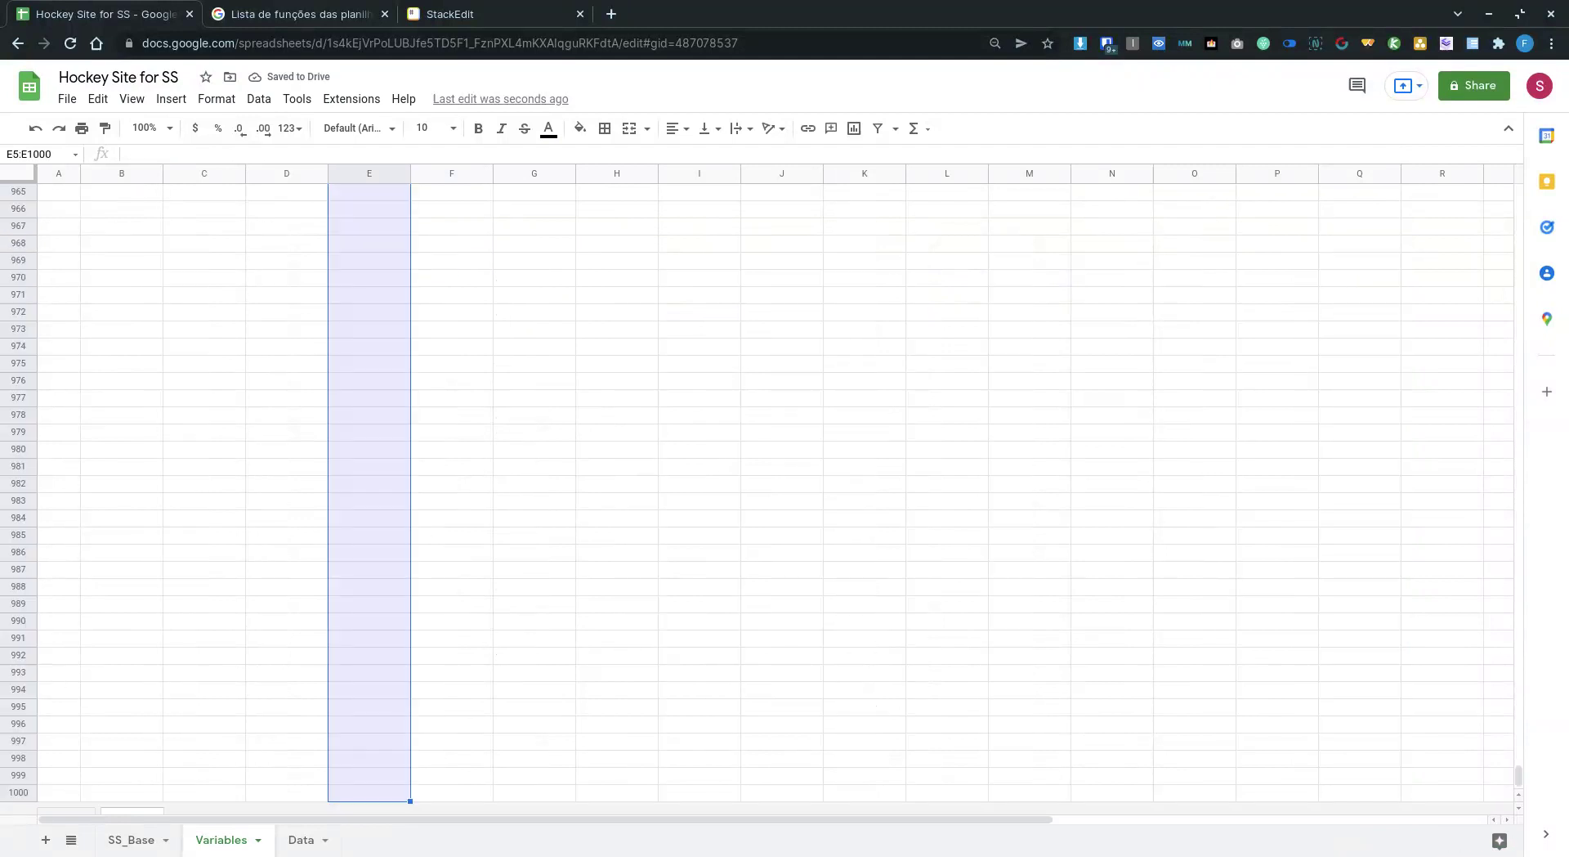
key(Right)
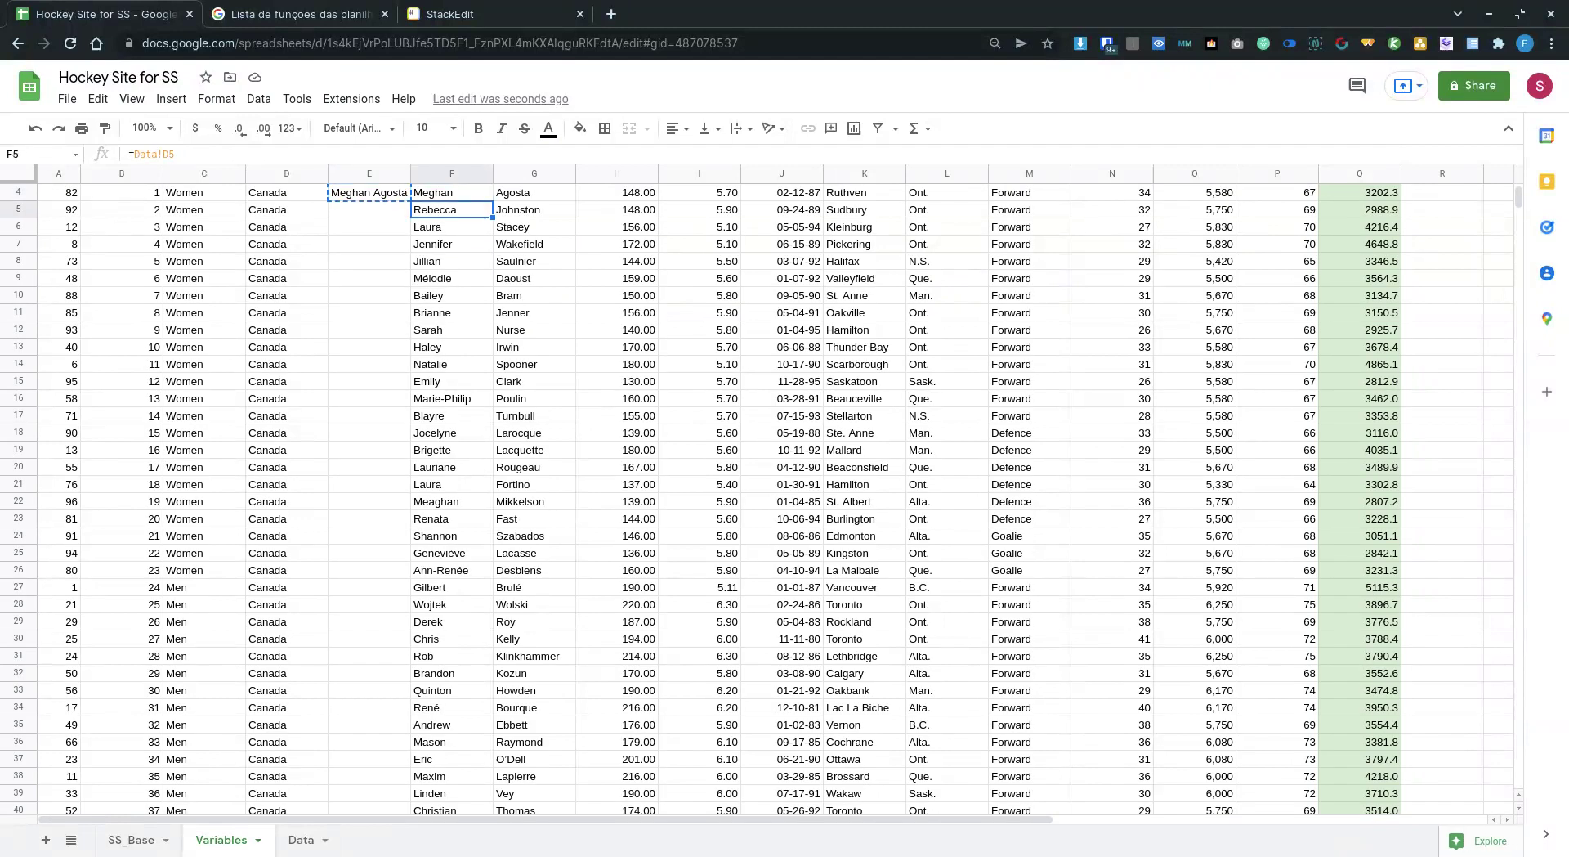
key(Left)
key(Up)
key(ctrl+Right)
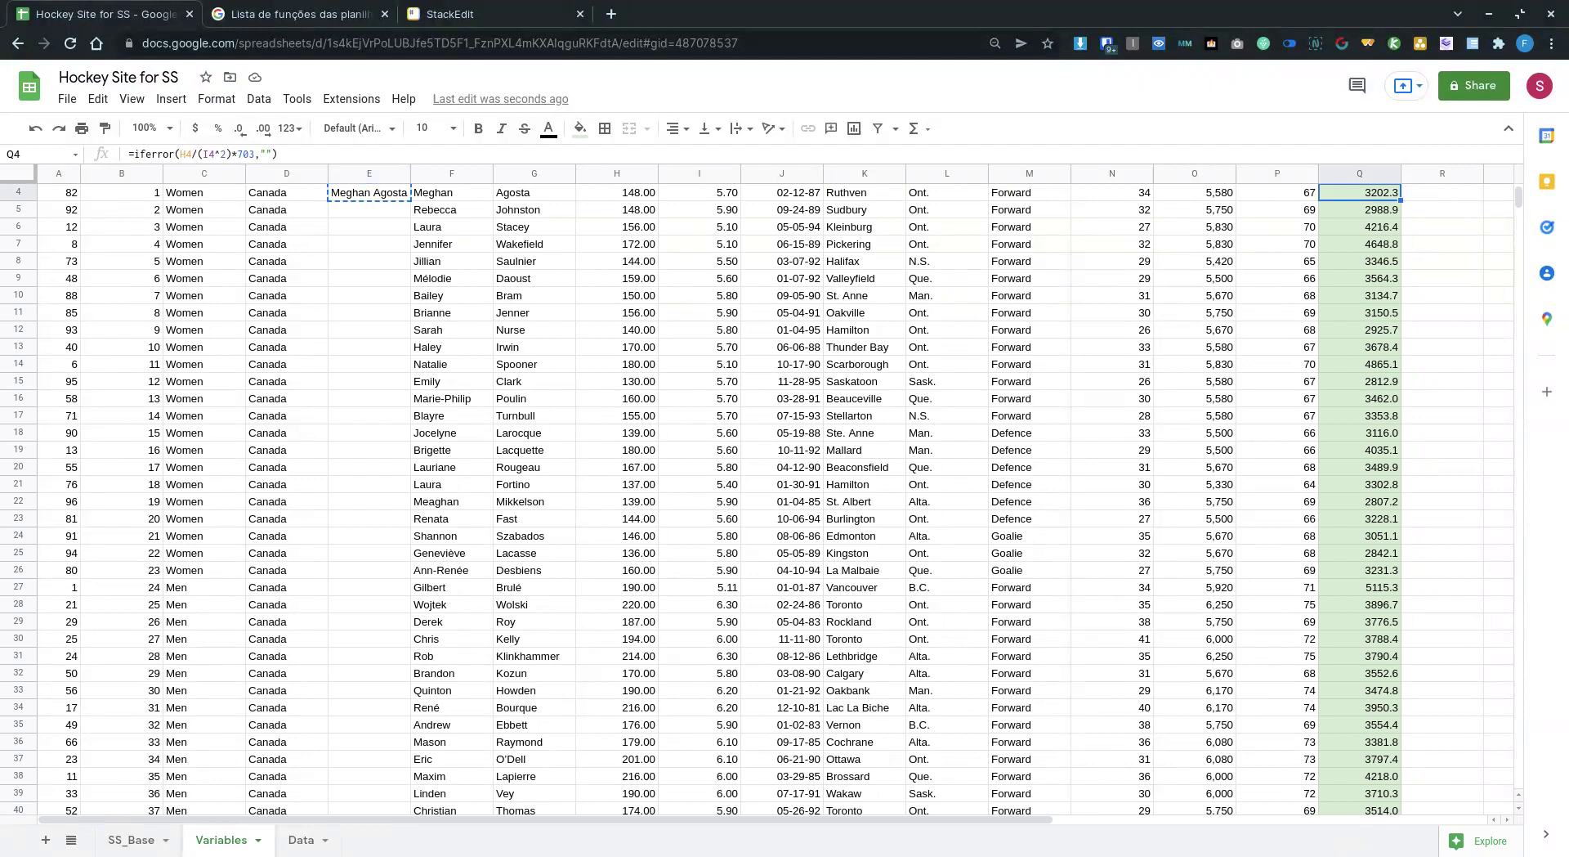
Fill the whole range E4:E142 with the copied full-name formula.
key(ctrl+Left)
key(Right)
key(Right)
key(Right)
key(Right)
key(Right)
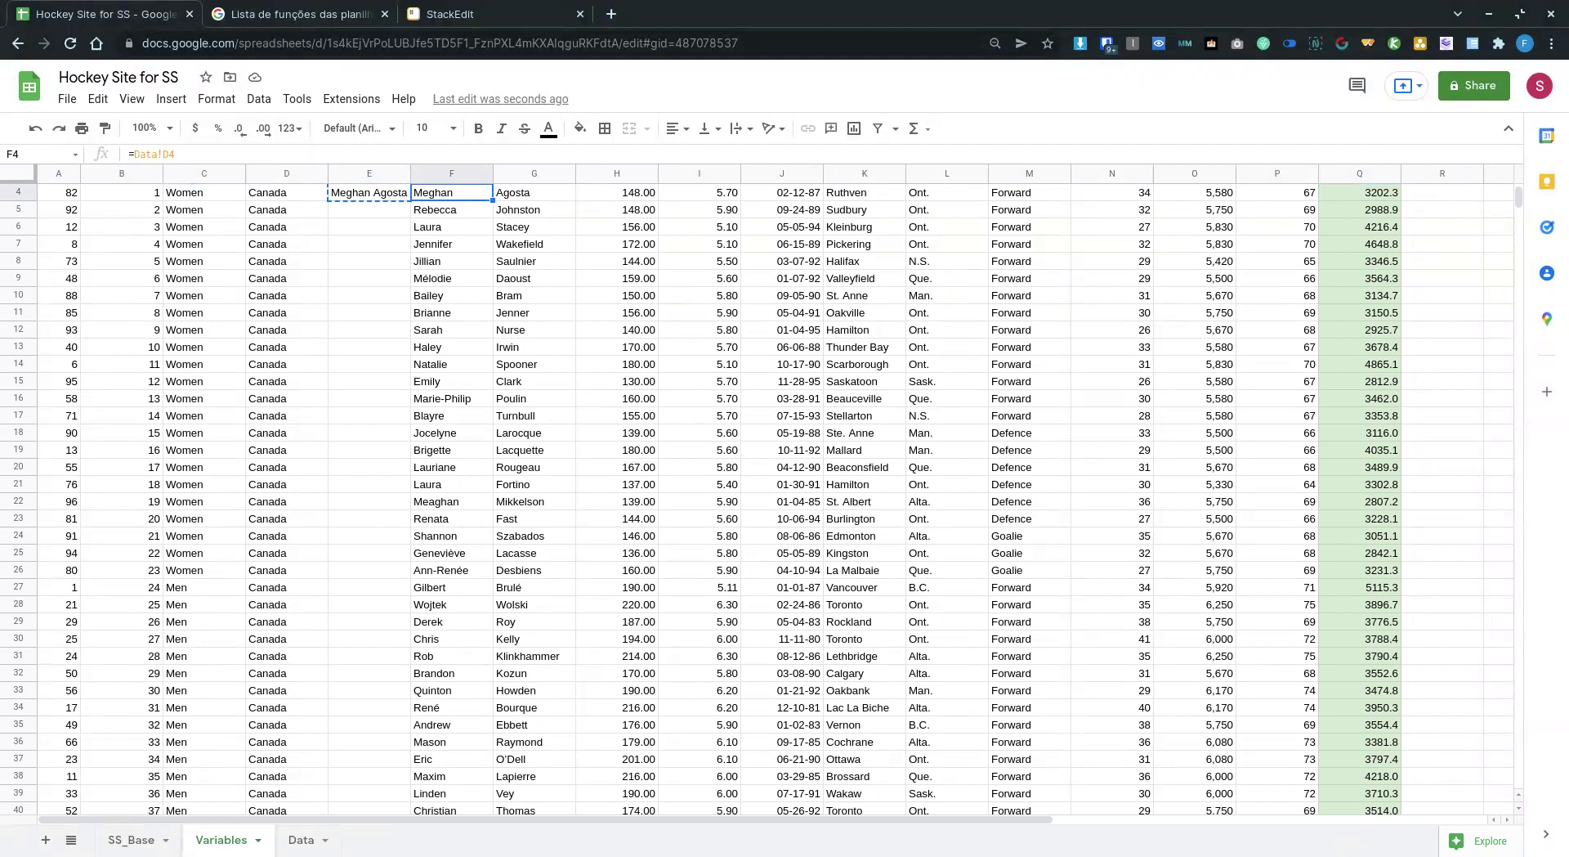
key(ctrl+Down)
key(Left)
key(ctrl+v)
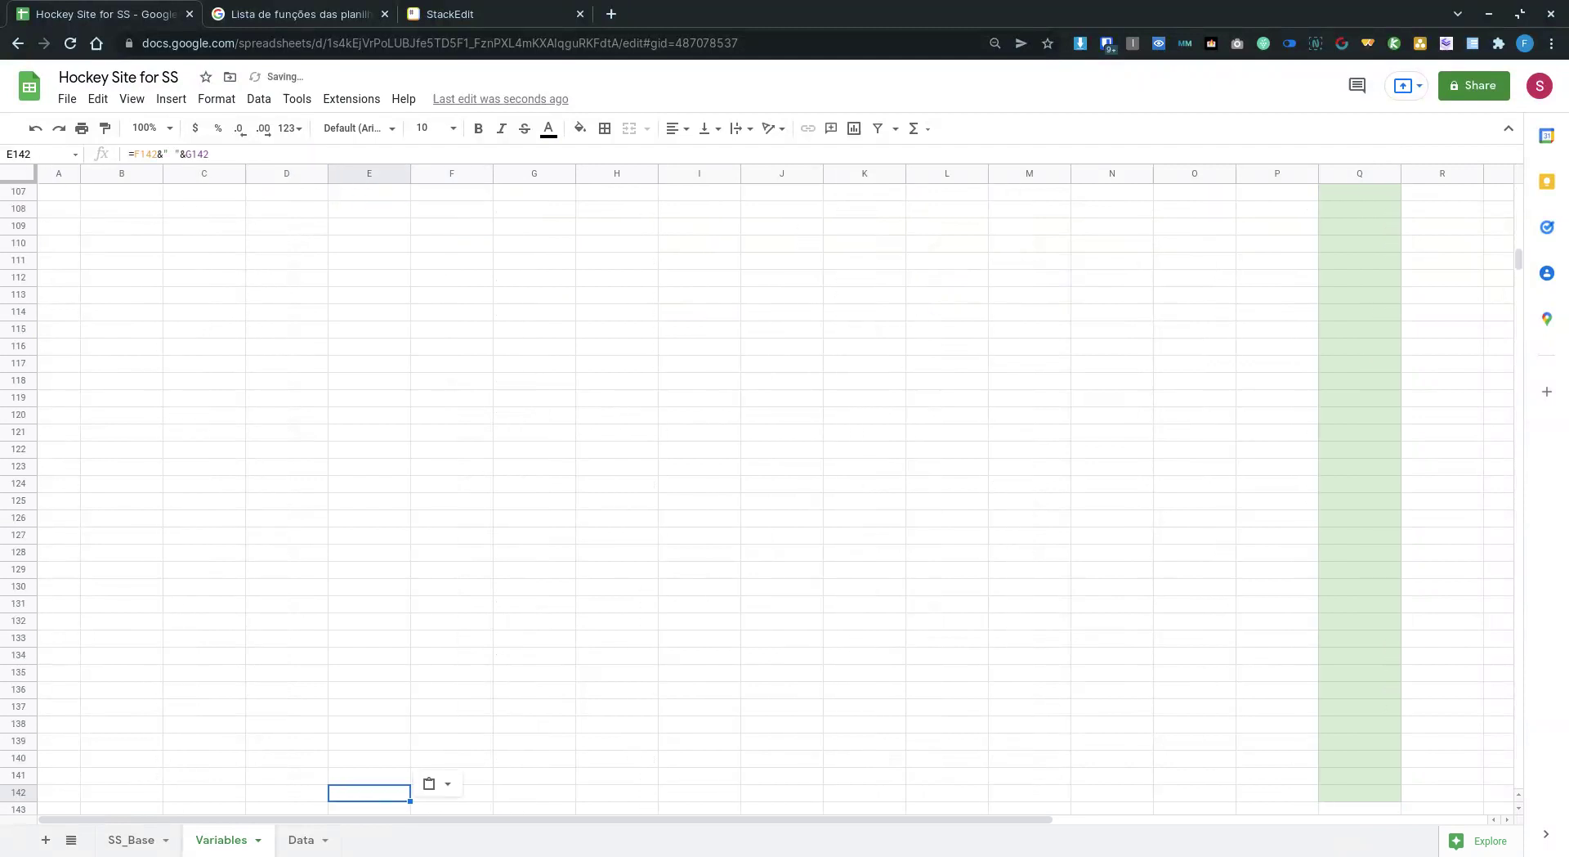
key(ctrl+shift+Up)
key(ctrl+v)
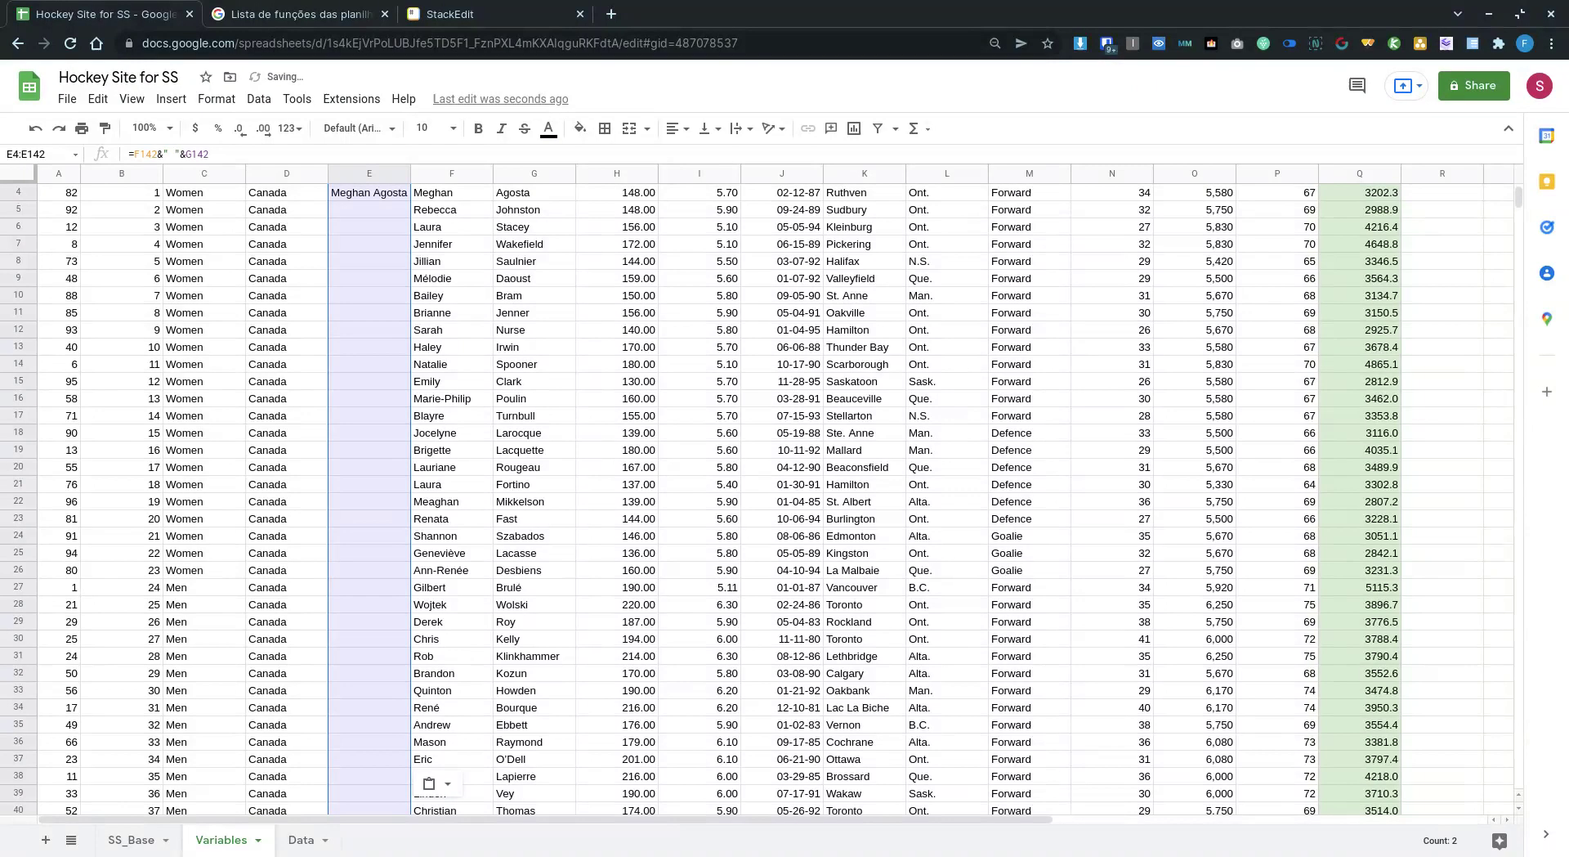
key(ctrl+Up)
key(Down)
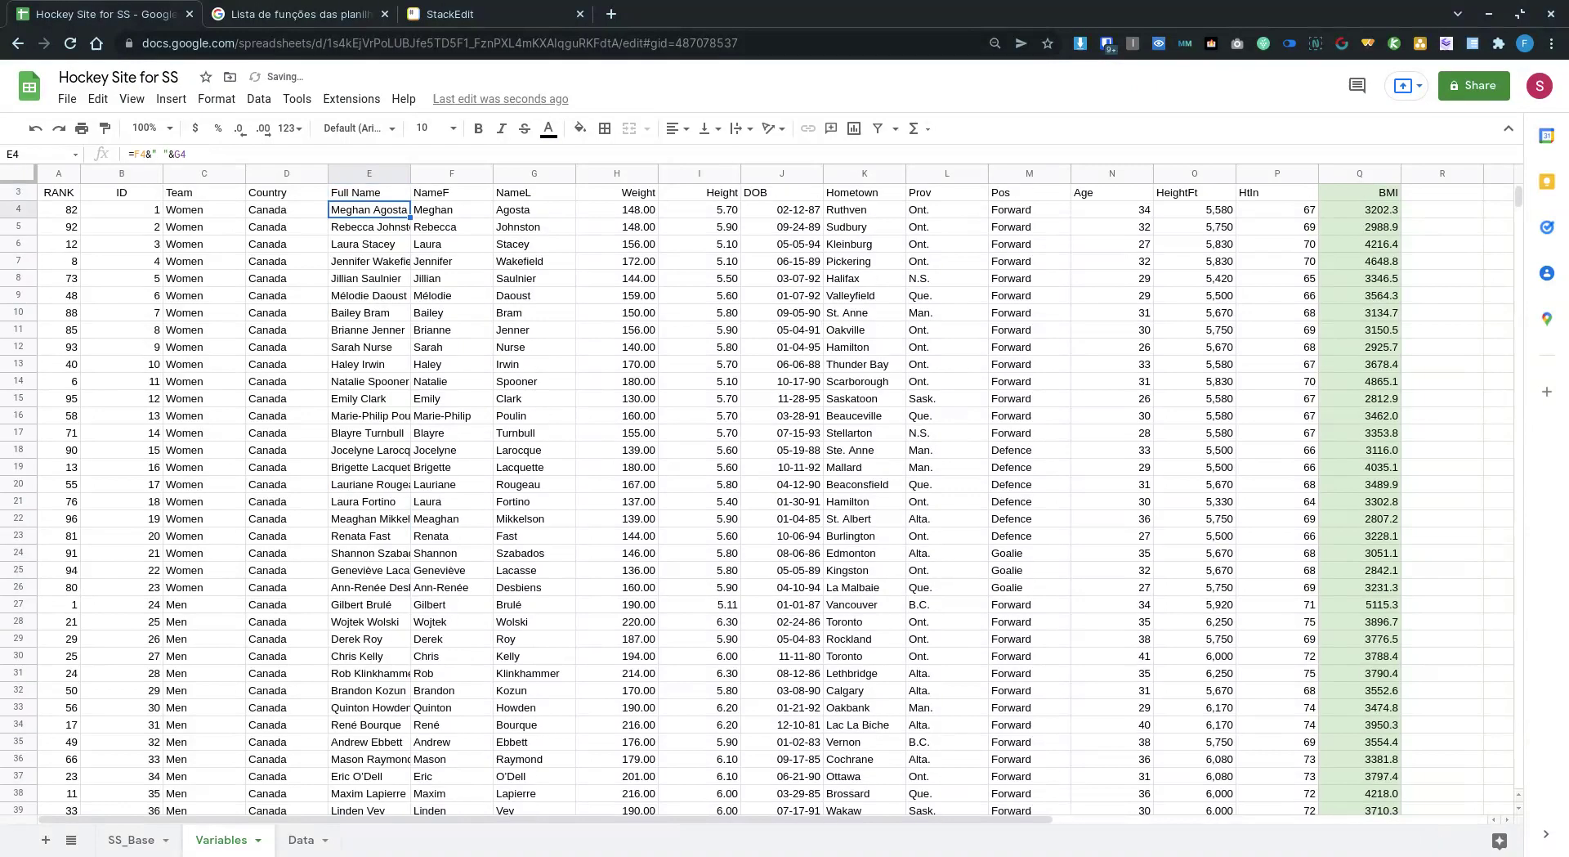
Widen the Full Name column to show complete names and fit the Weight, Height and DOB columns to their content.
drag(410, 173, 461, 173)
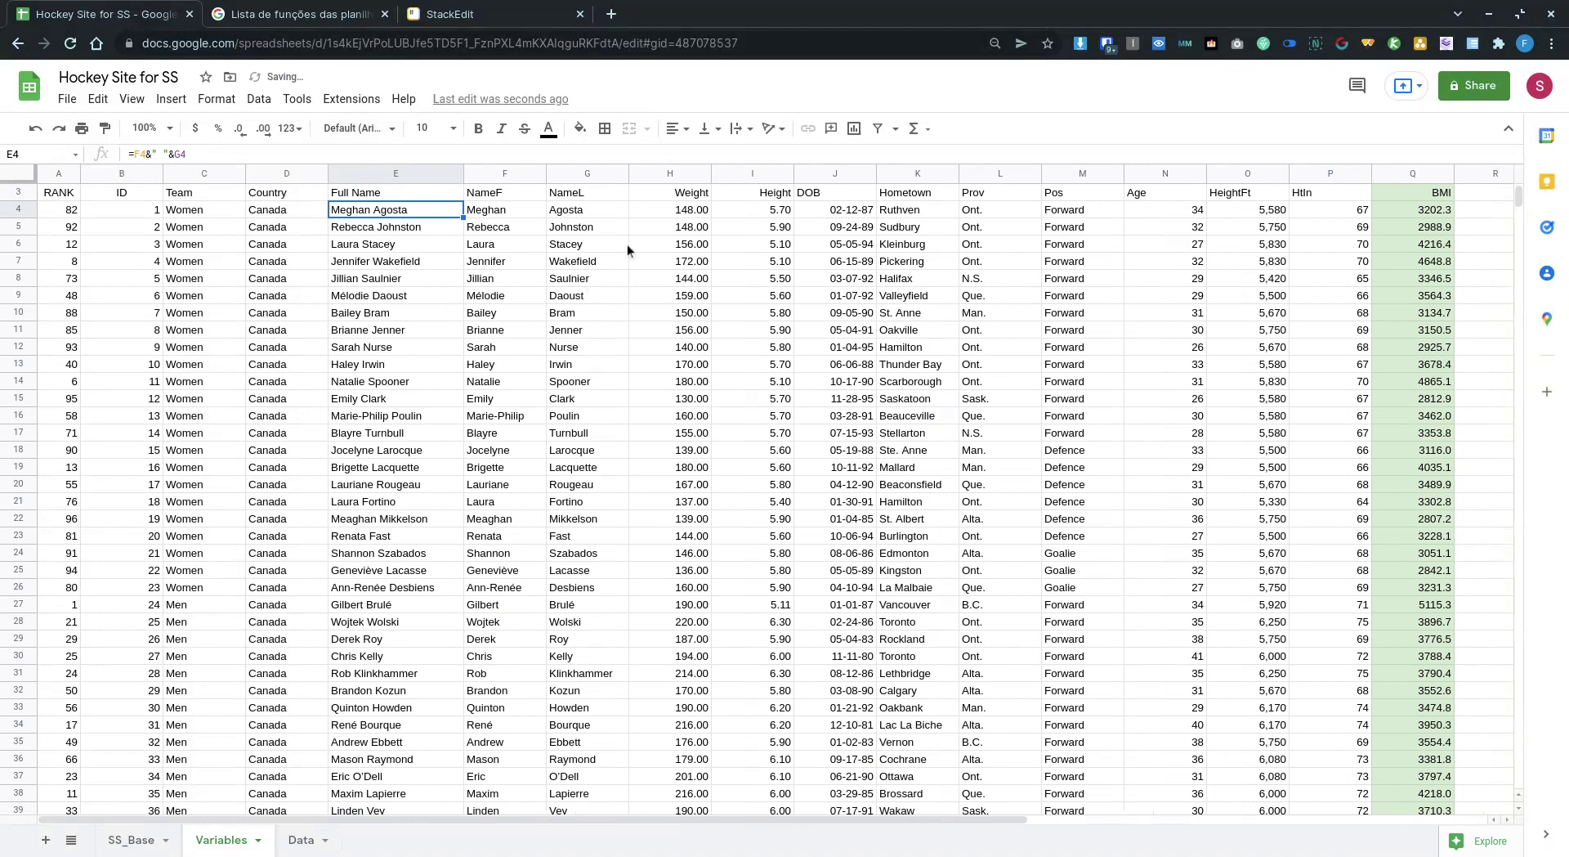
double_click(710, 167)
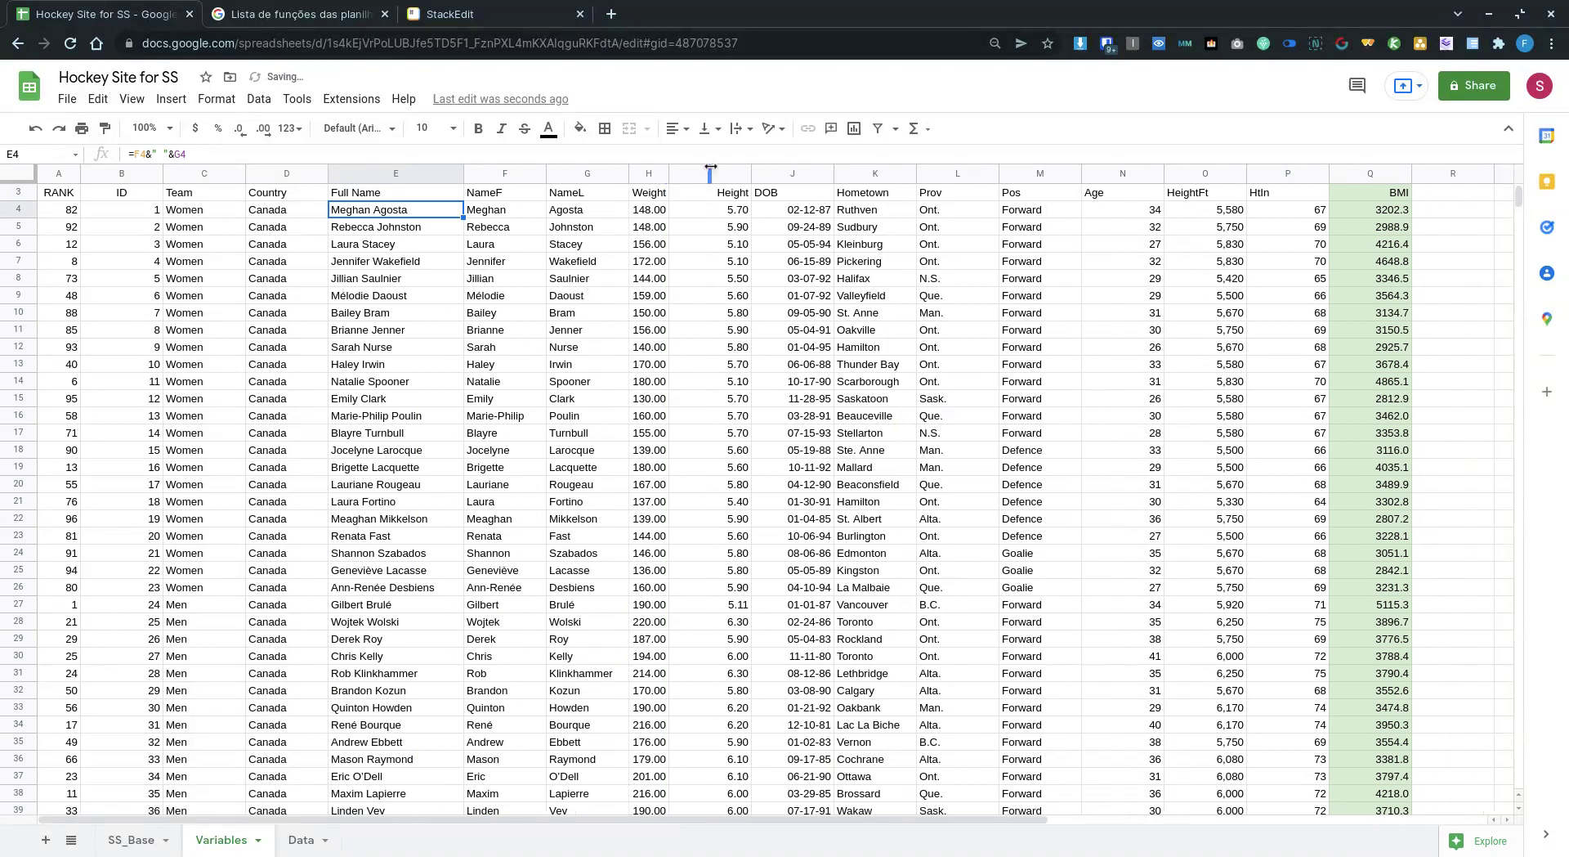
double_click(750, 171)
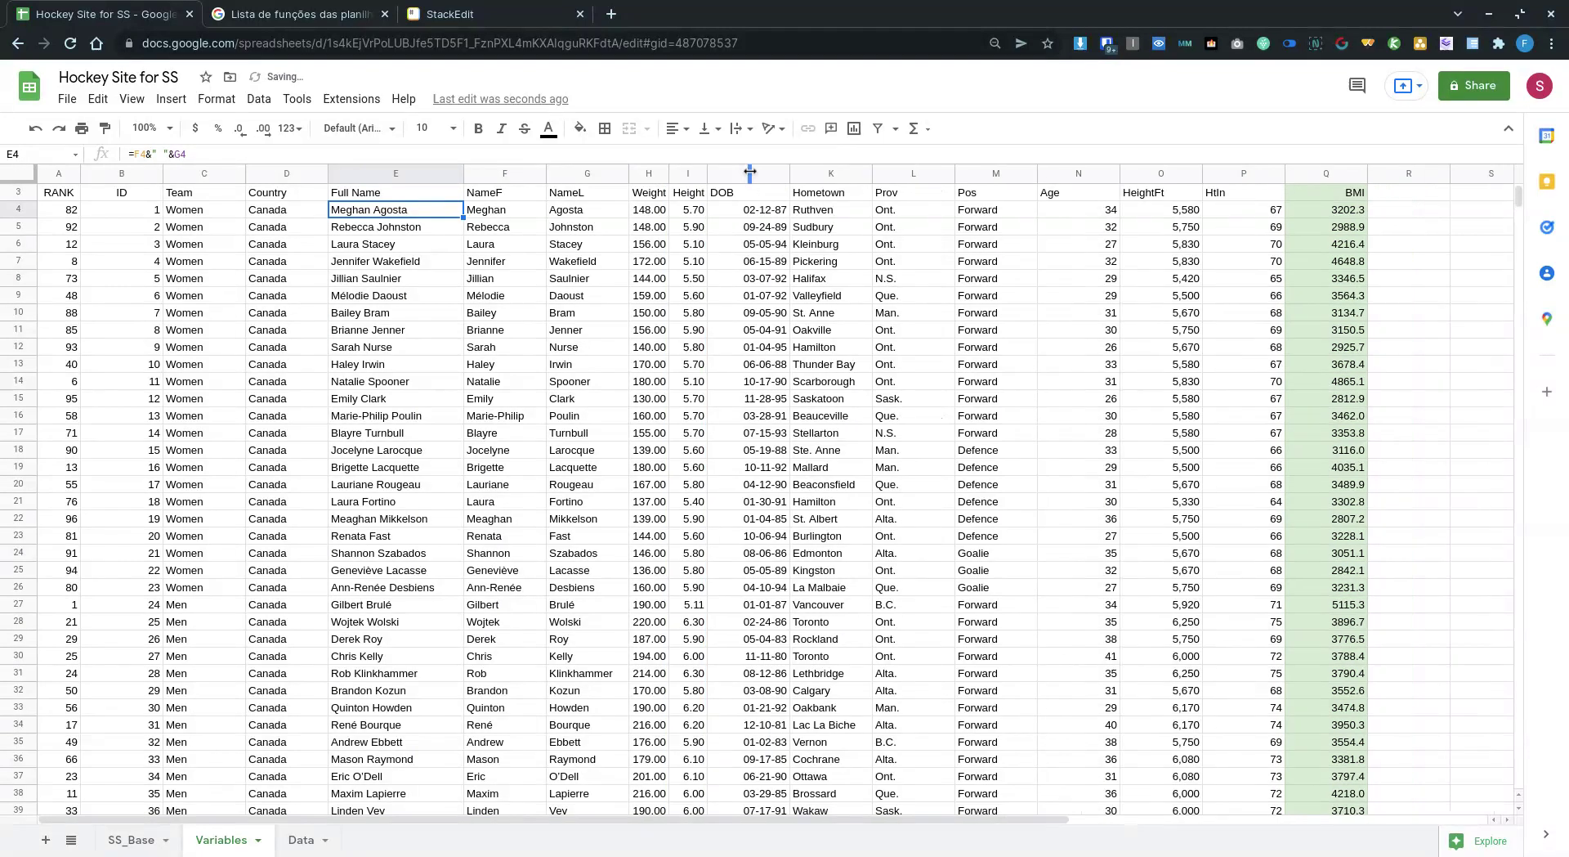
double_click(789, 172)
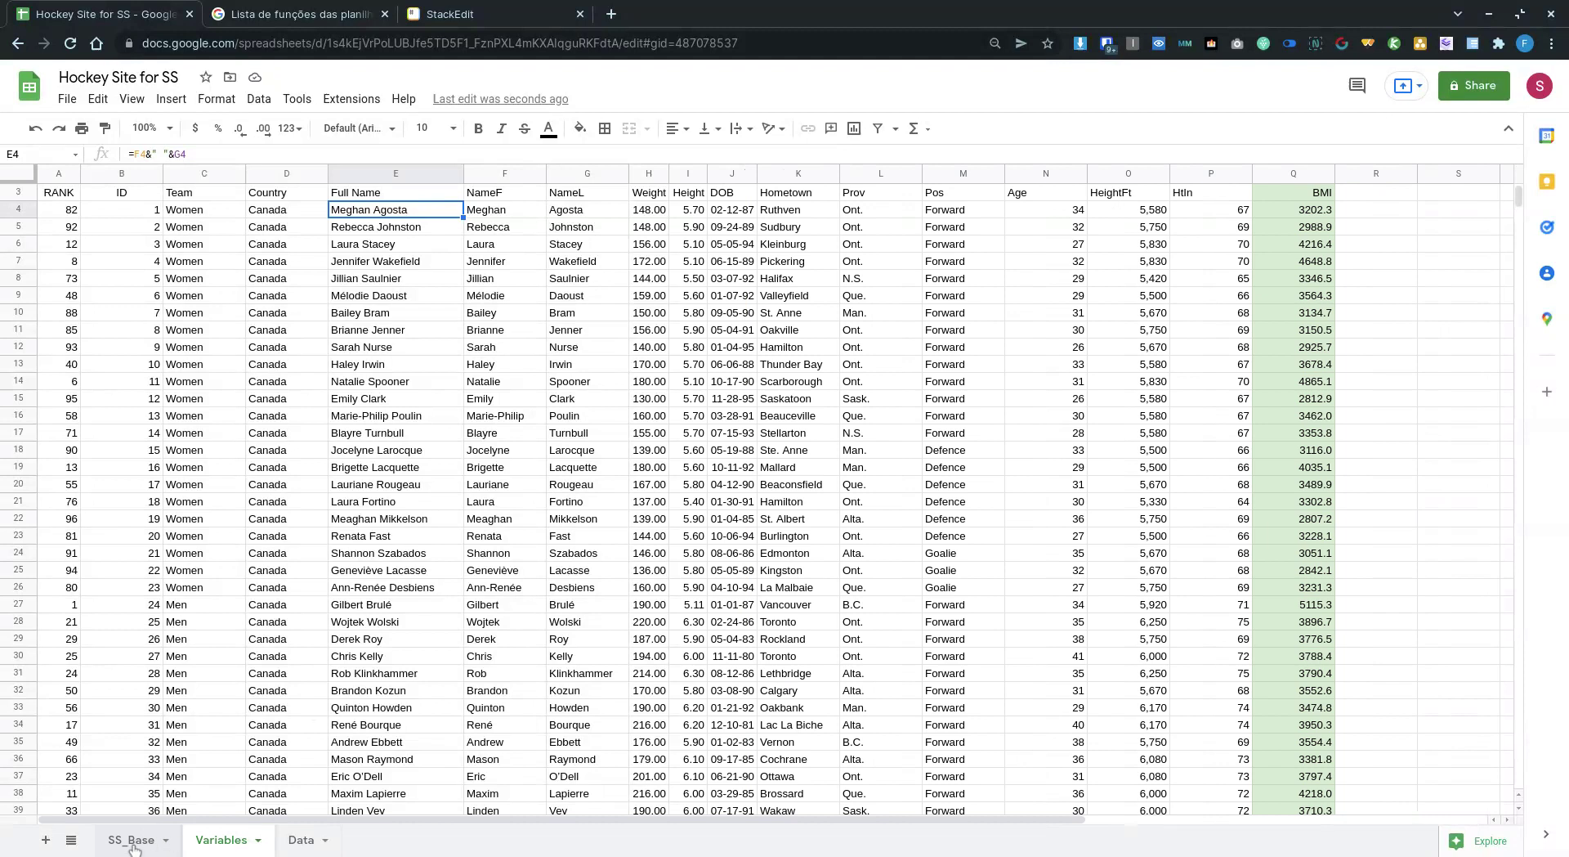
Move the sheet title formula =Data!A1 from B1 to A1.
scroll(135, 634, up, 2)
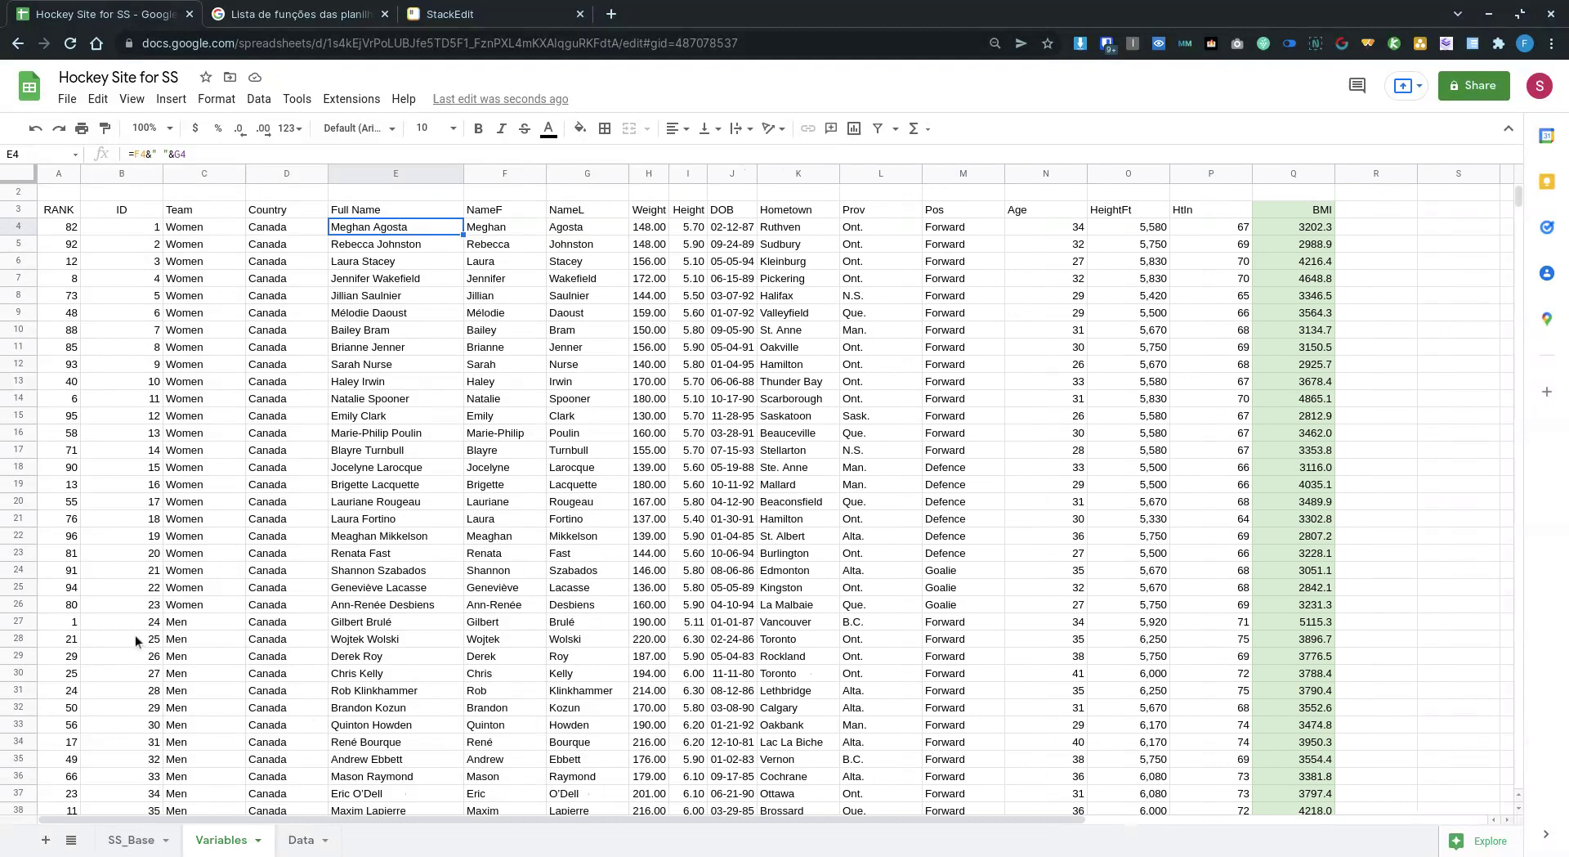
click(98, 194)
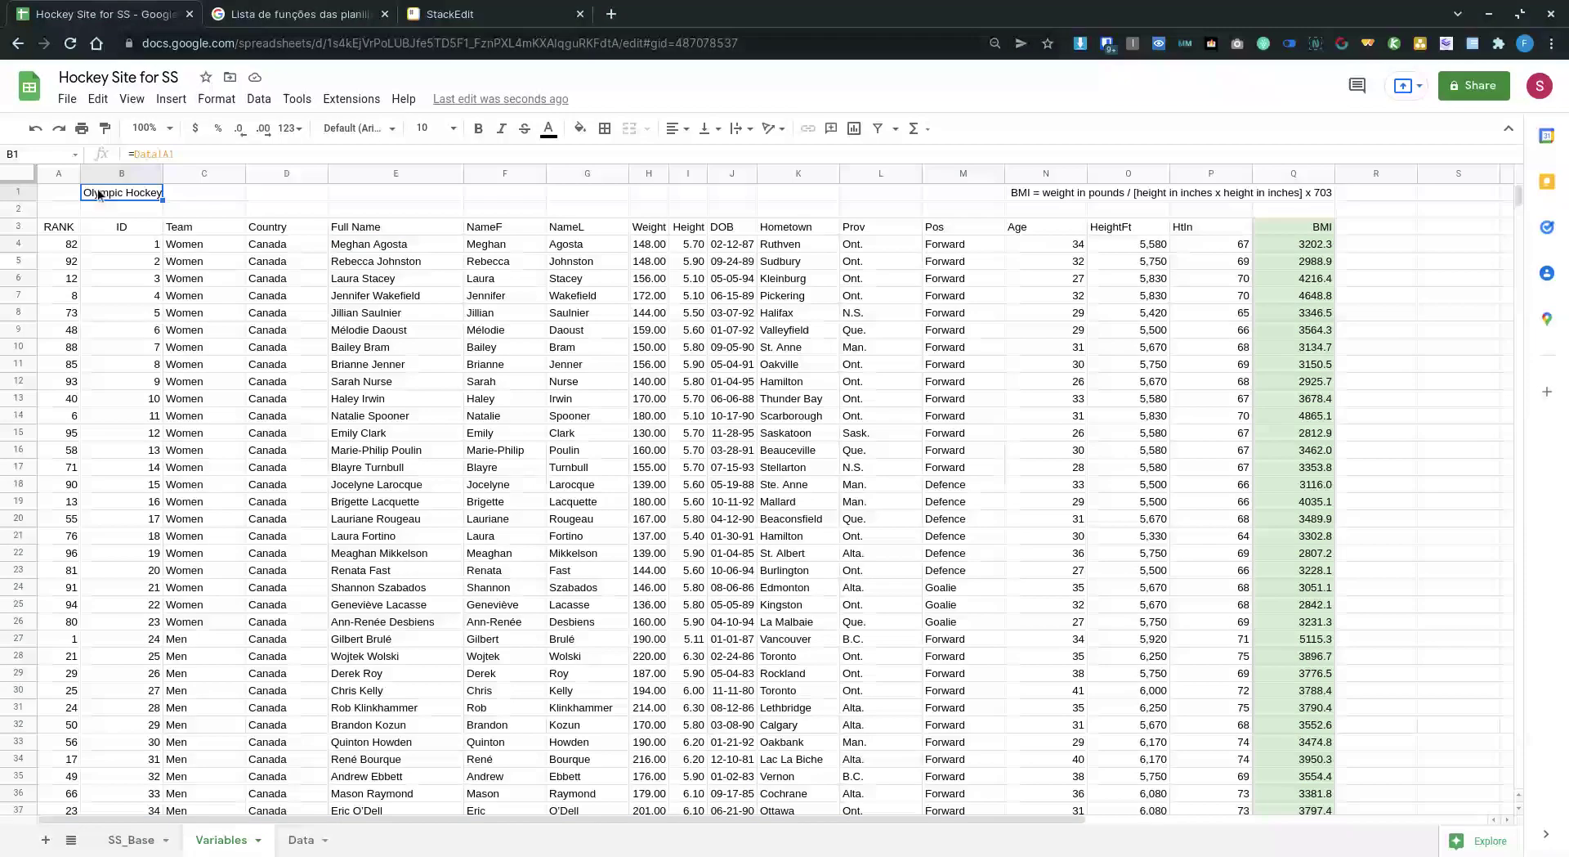
click(69, 193)
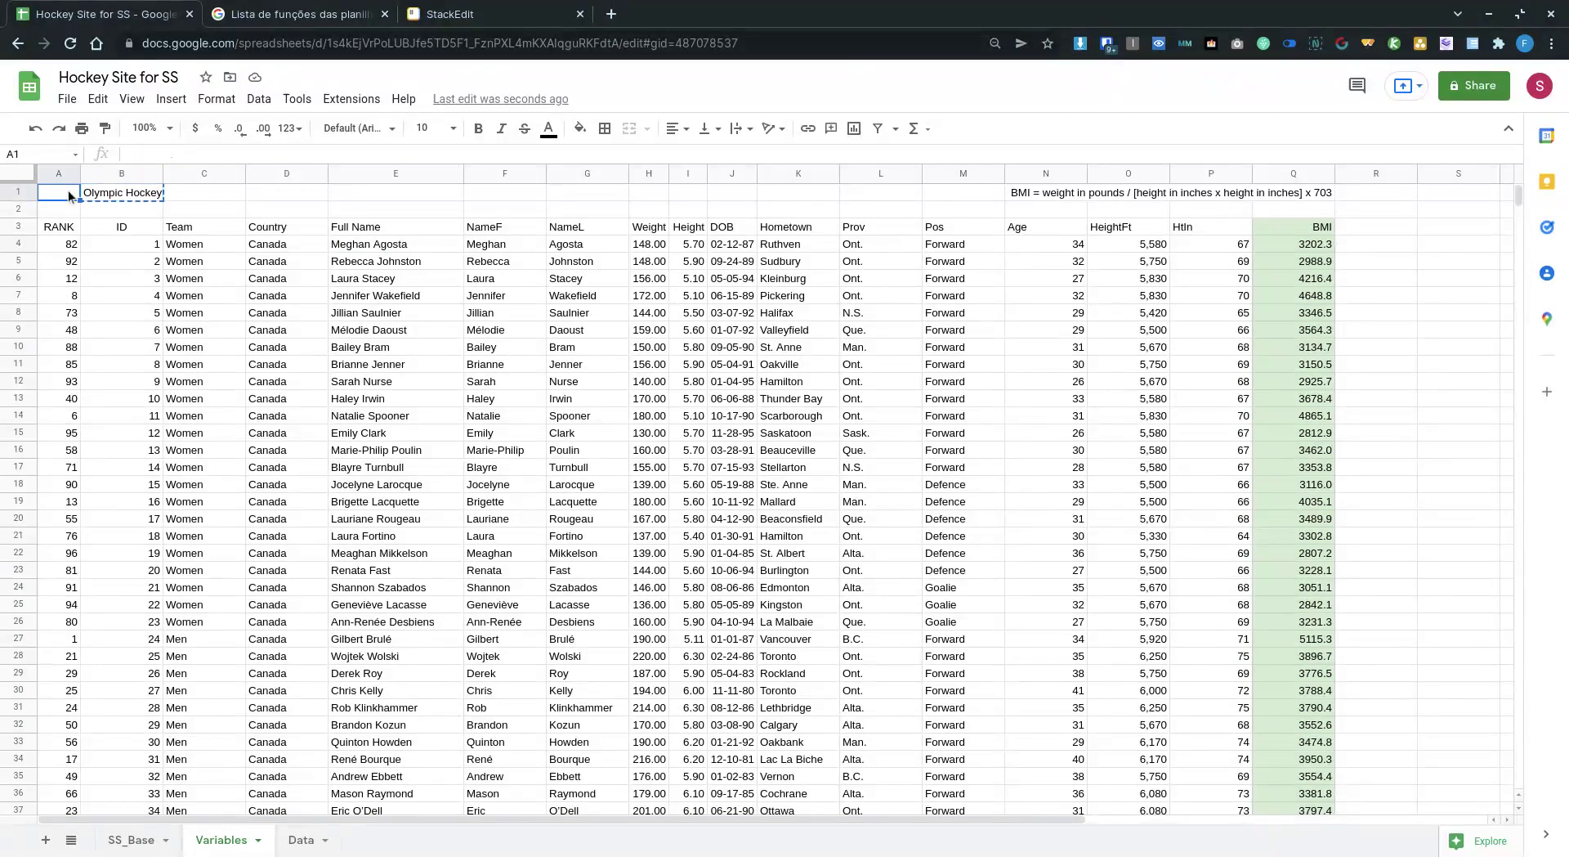
text(=Data!A1)
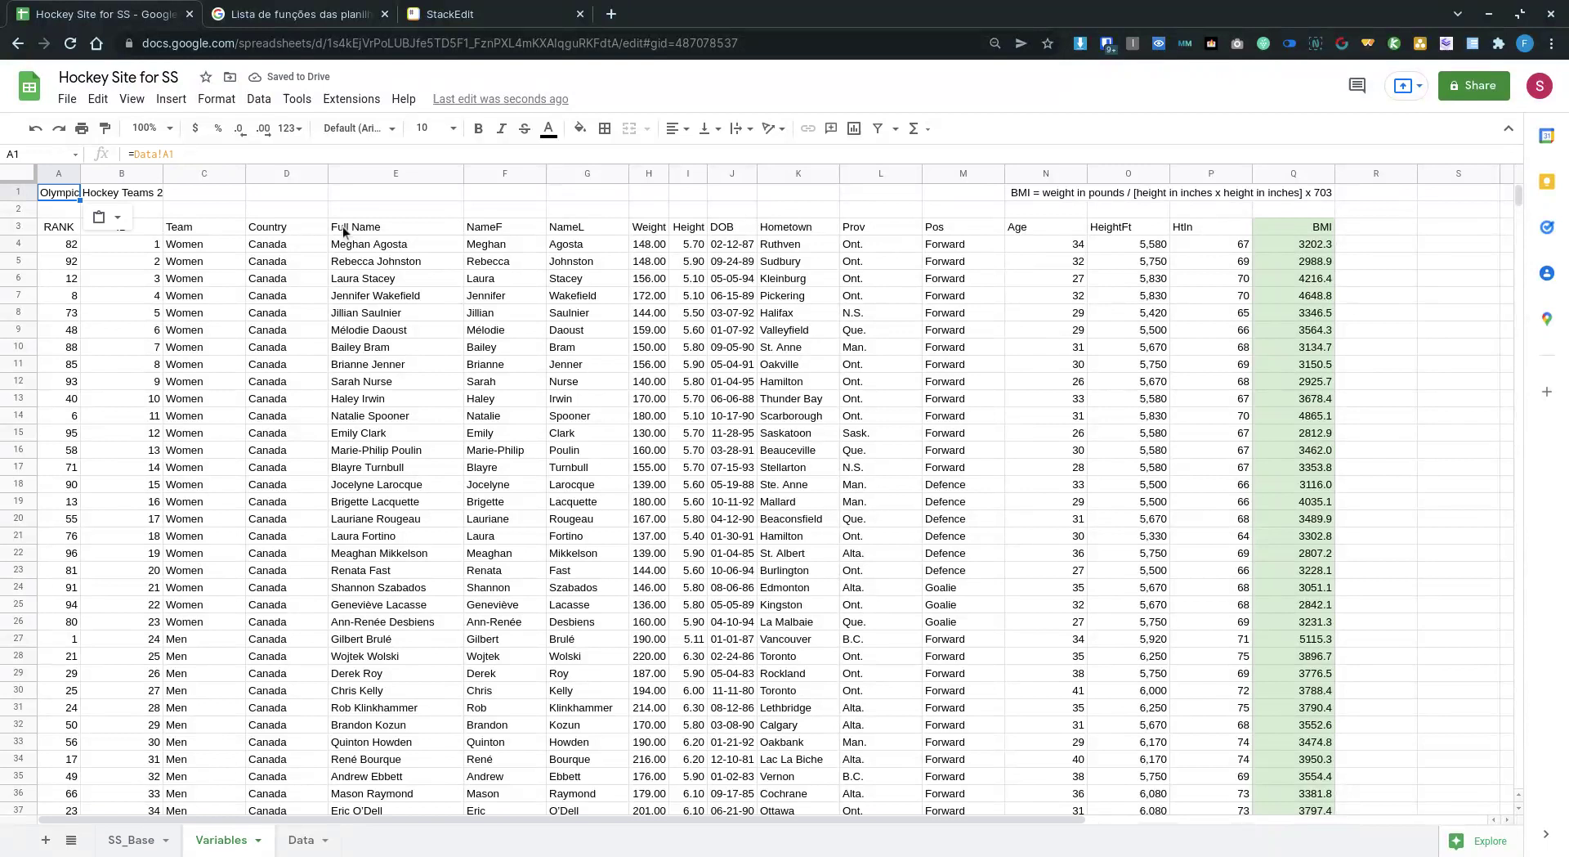
Widen the DOB column slightly.
drag(757, 173, 779, 174)
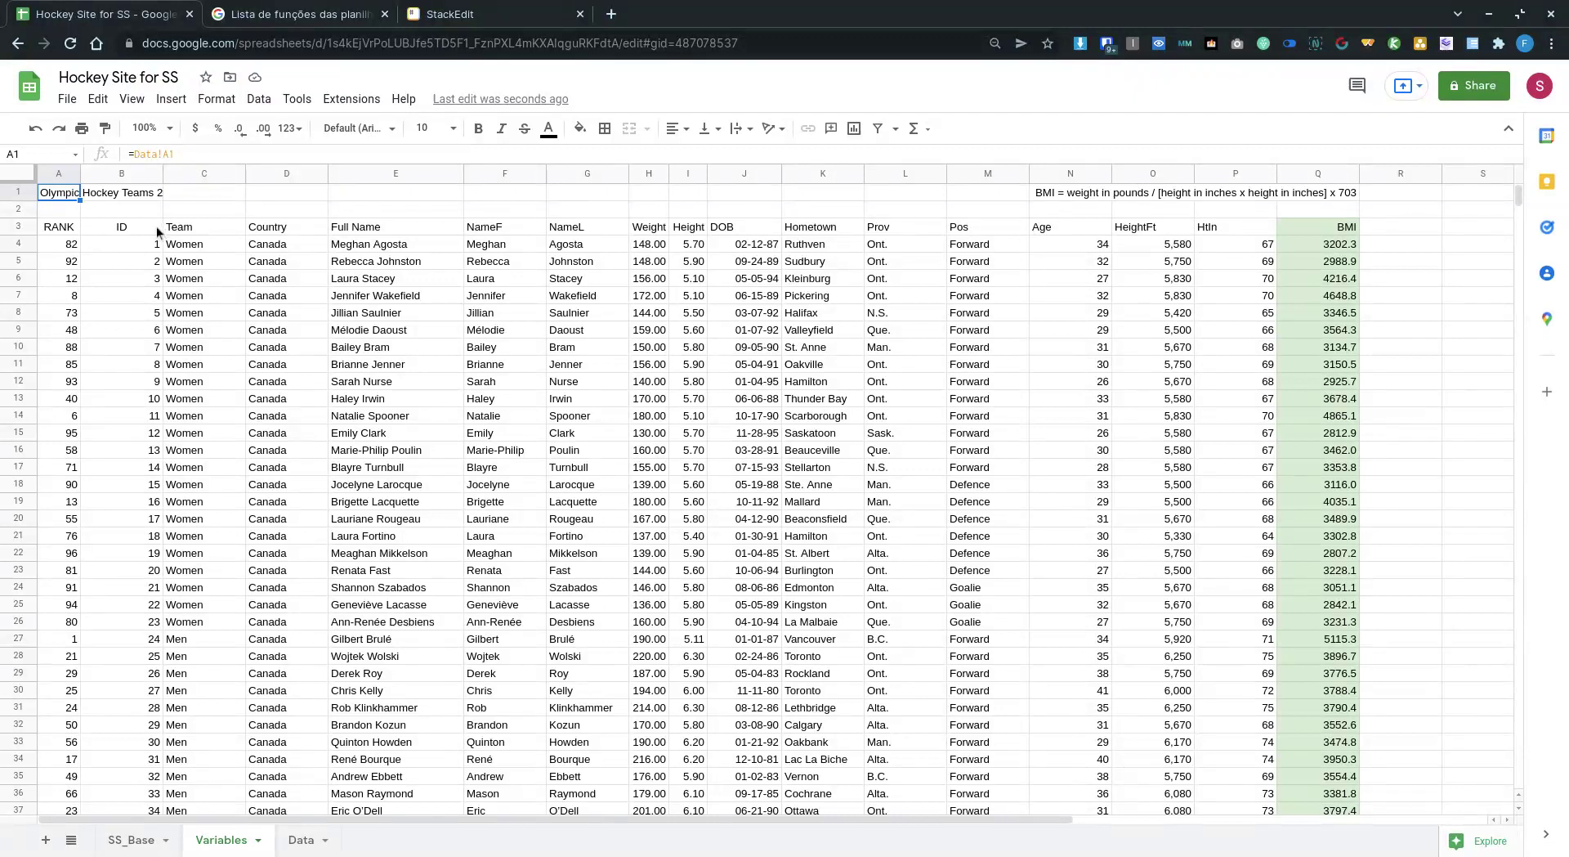
click(54, 229)
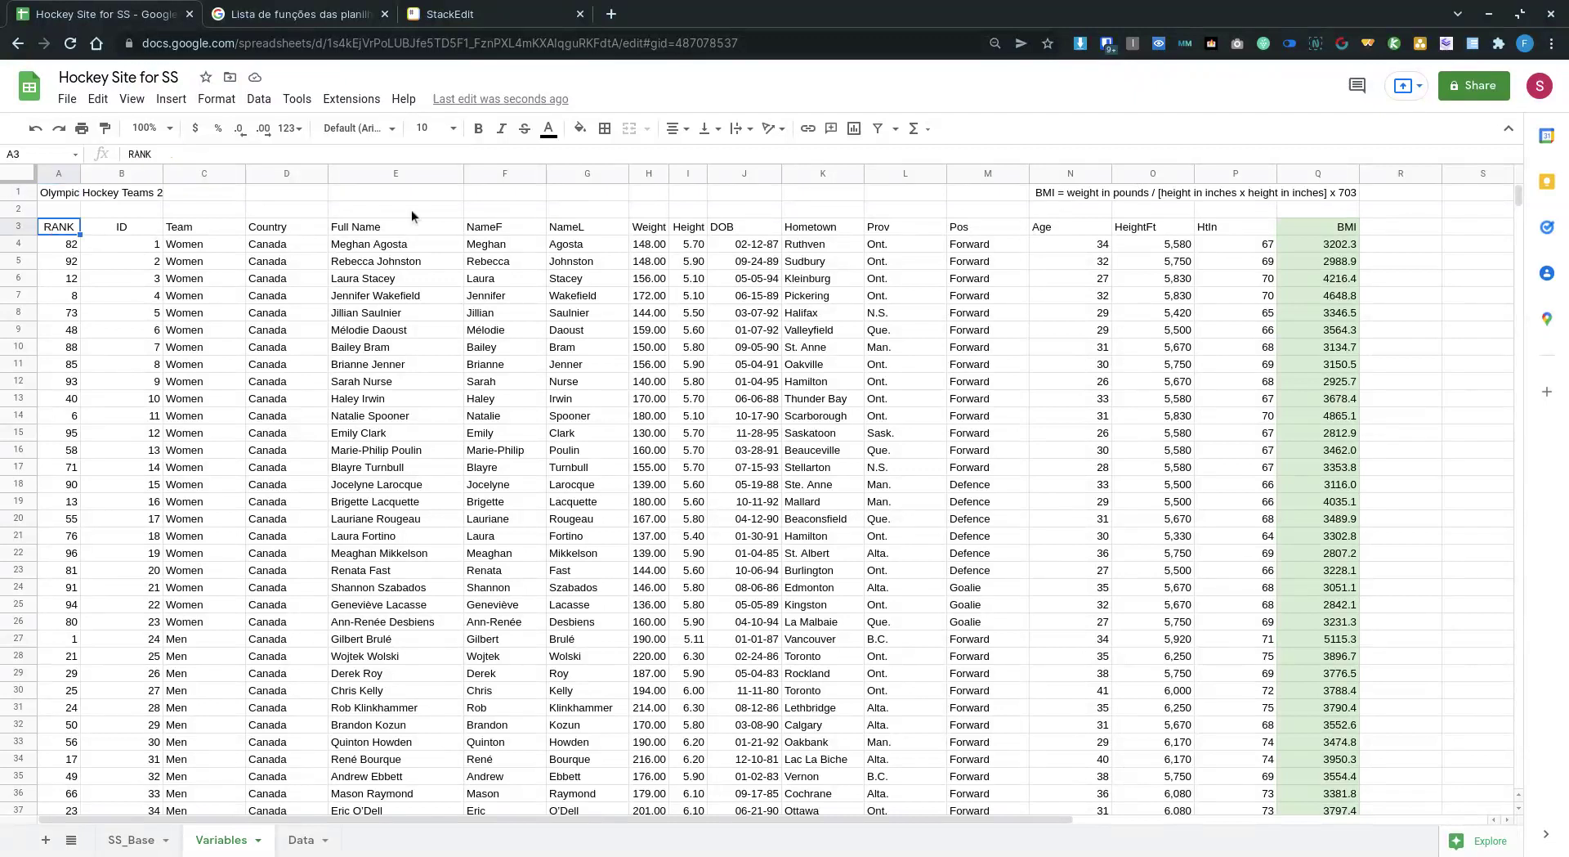
Copy the header row A3:Q3 from the Variables sheet into row 1 of SS_Base, starting at A1.
shift+click(1306, 227)
key(ctrl+c)
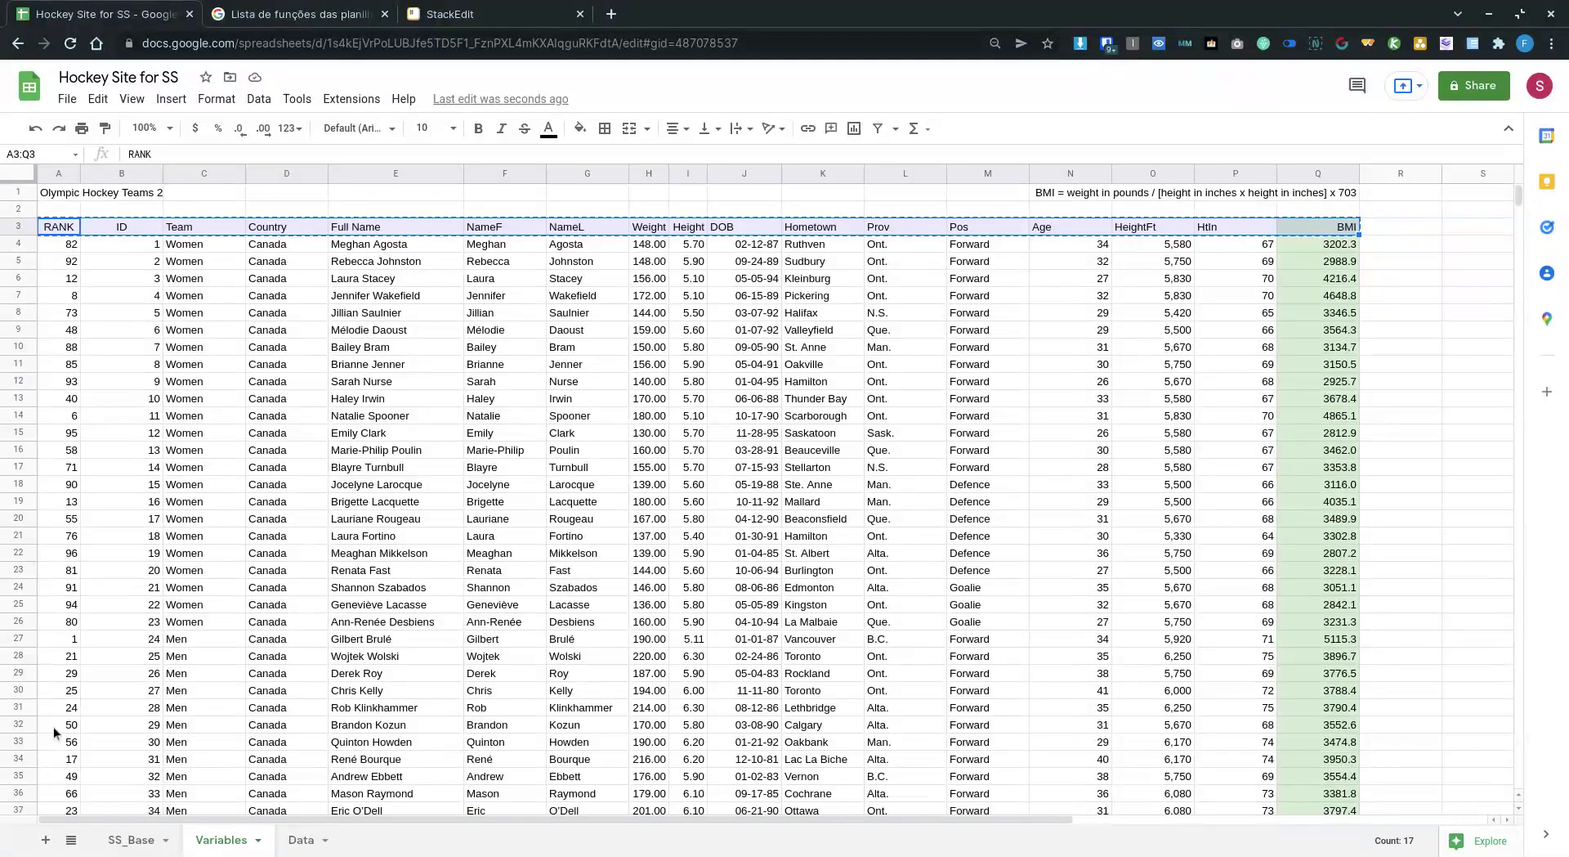
click(129, 838)
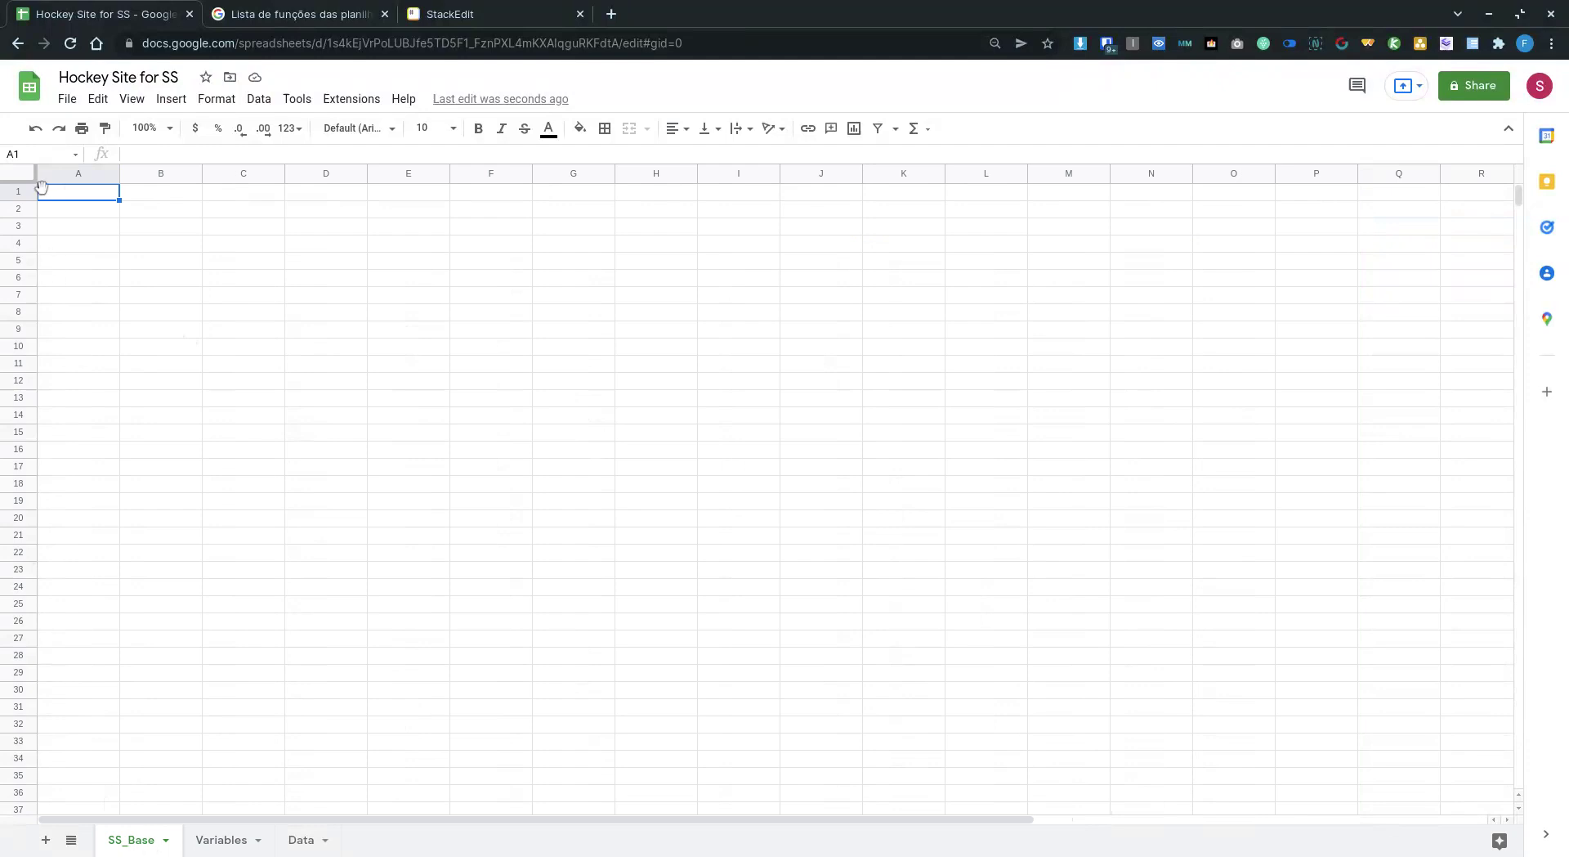
key(ctrl+v)
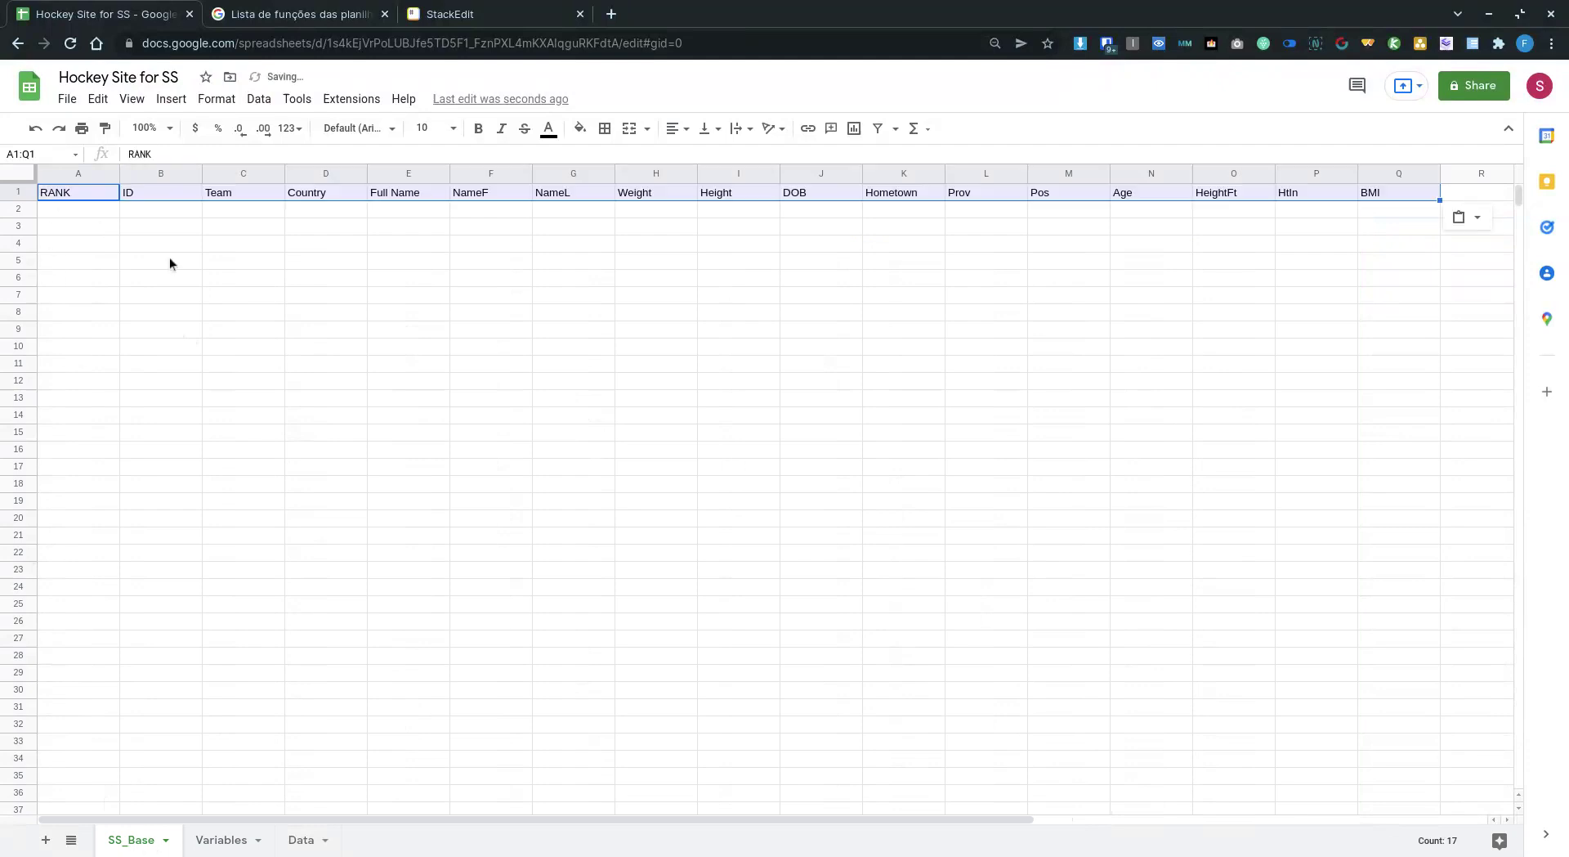
Number the RANK column of SS_Base with 1 in A2 and =A2+1 in A3, filling the formula down to A99.
click(92, 215)
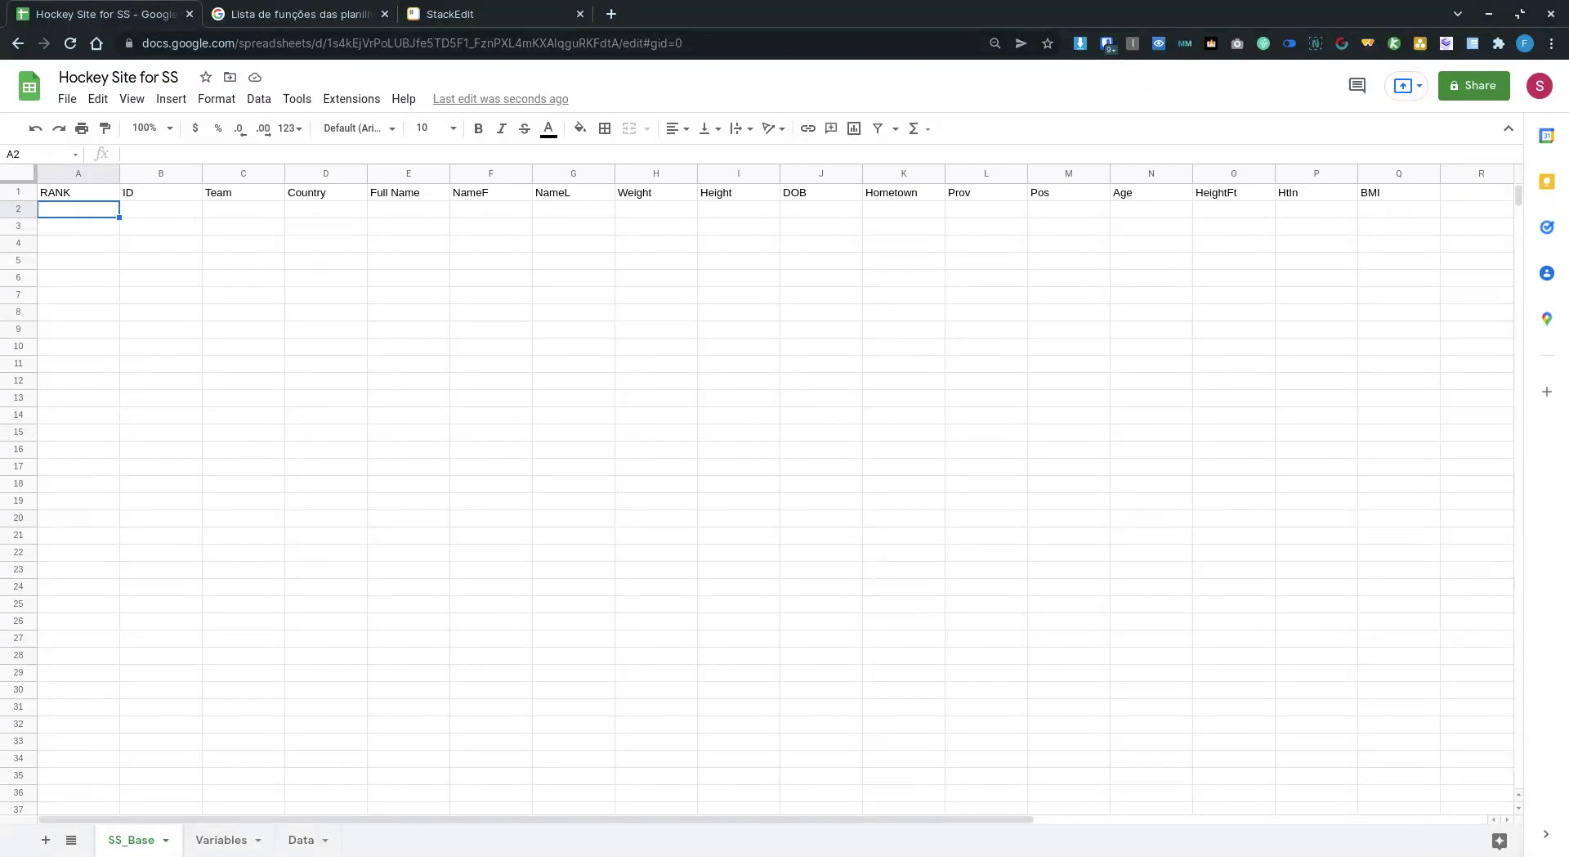
text(1)
key(Return)
text(2)
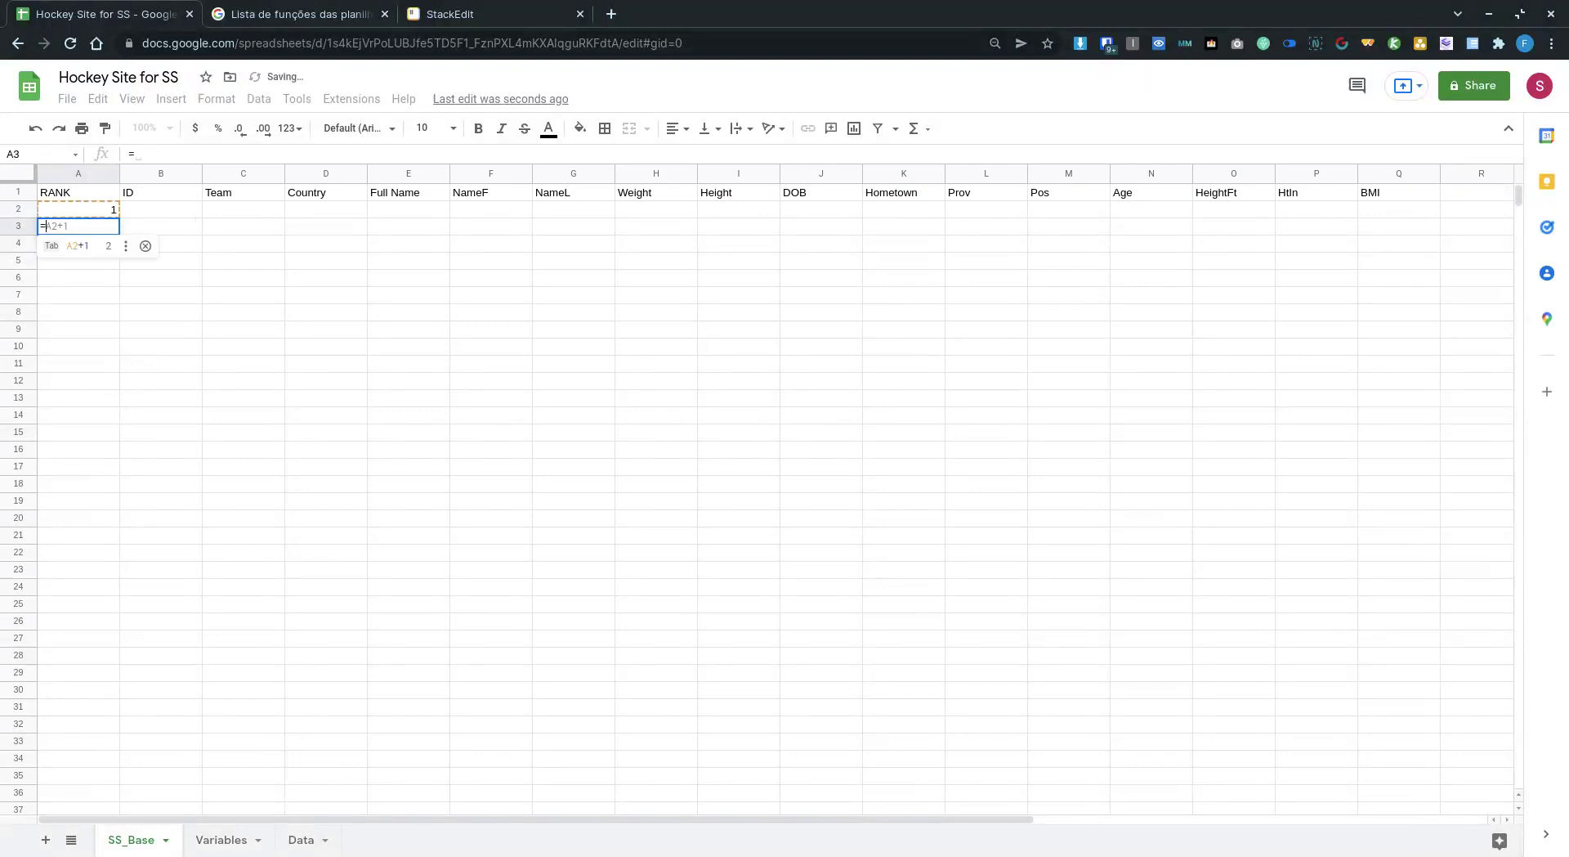
key(Up)
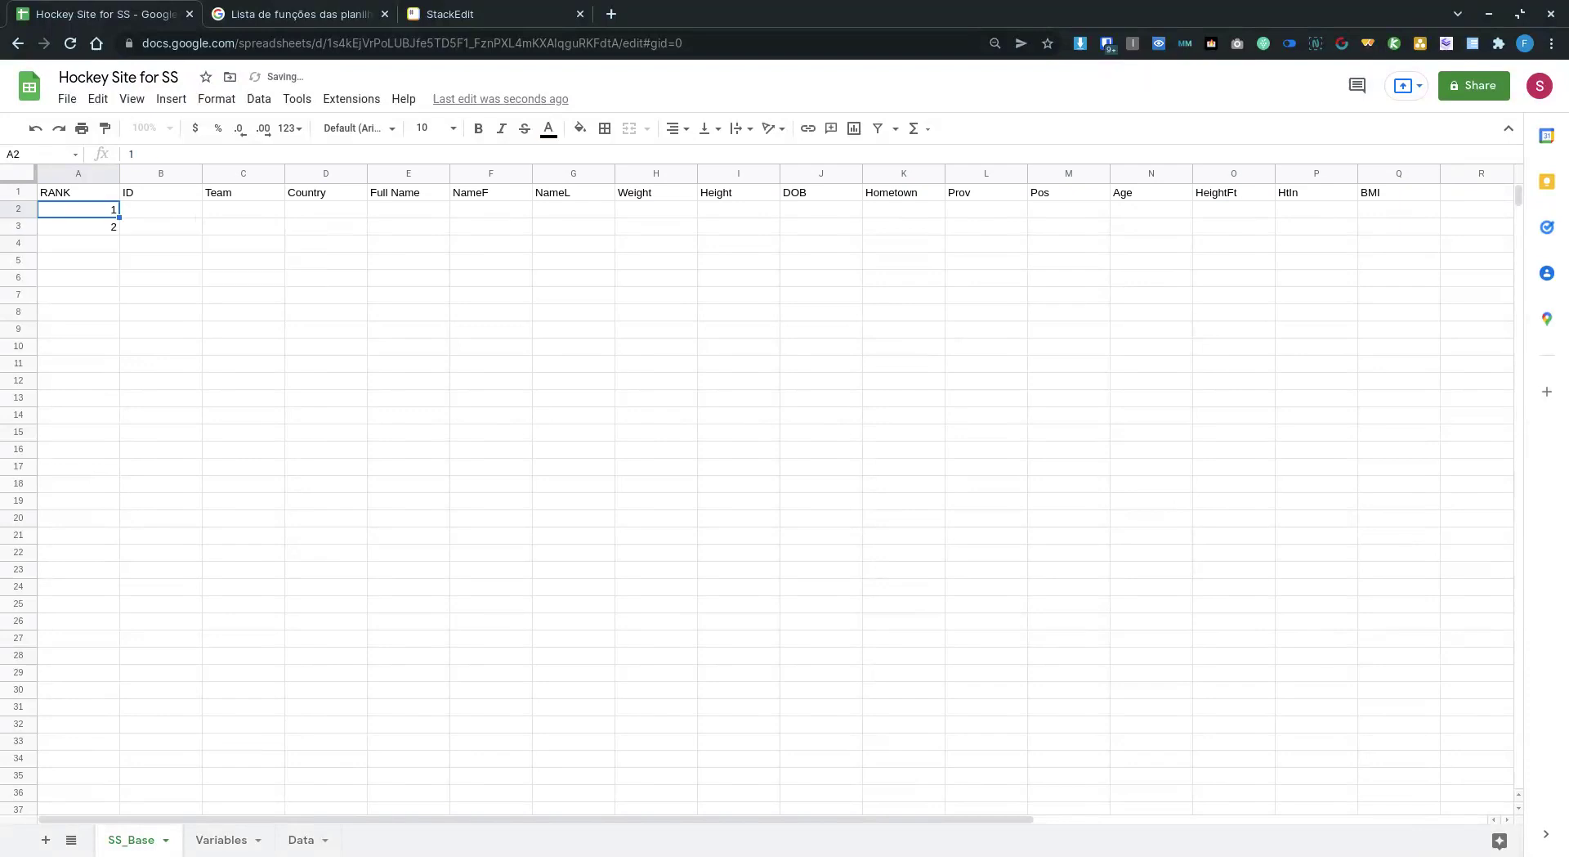
click(78, 227)
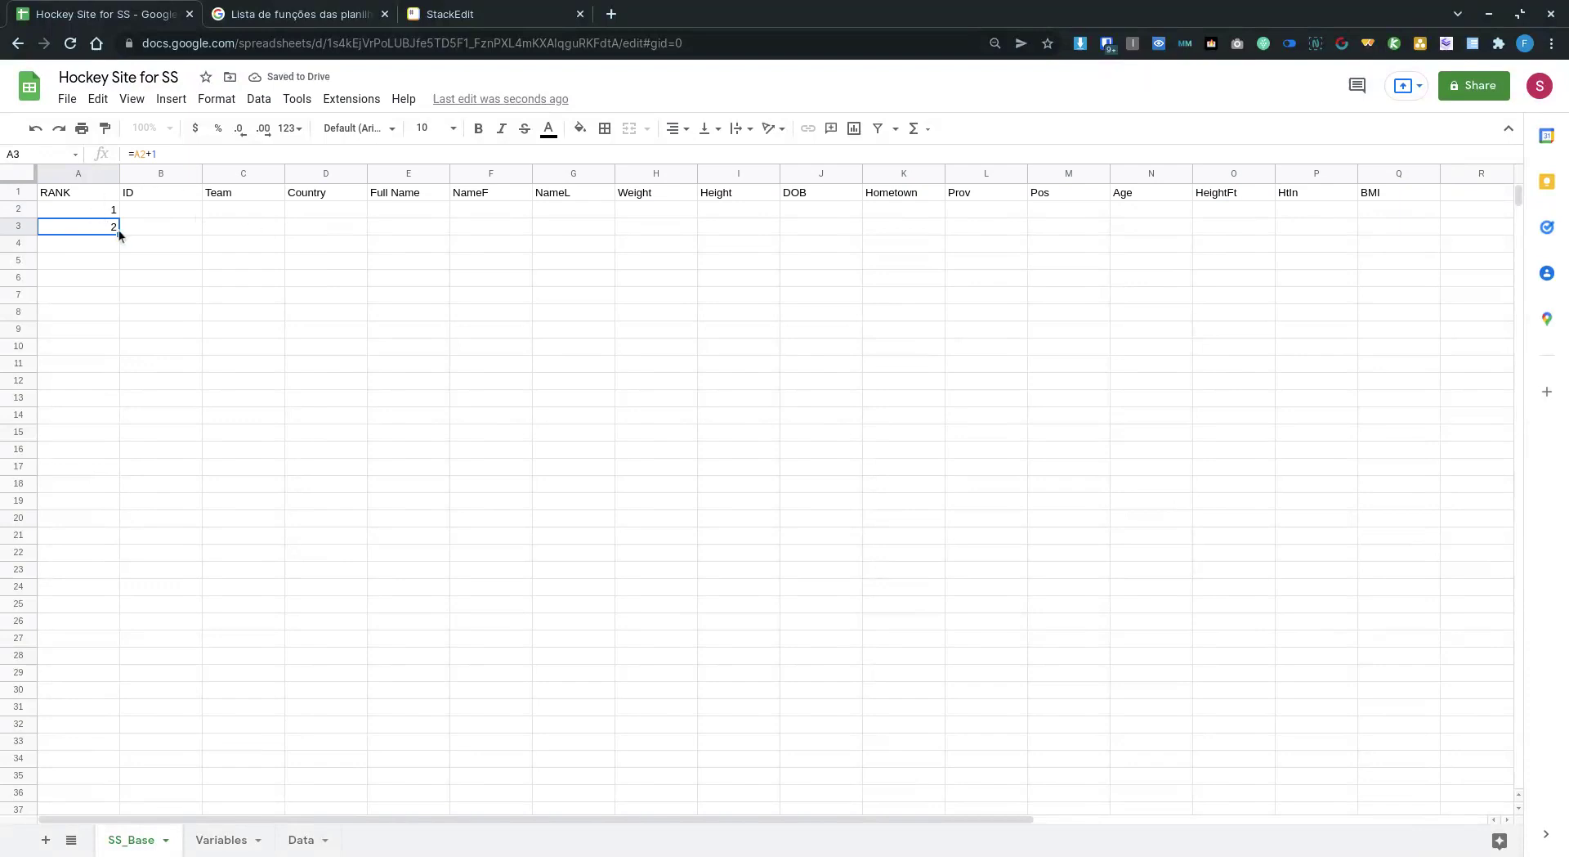
drag(119, 234, 87, 718)
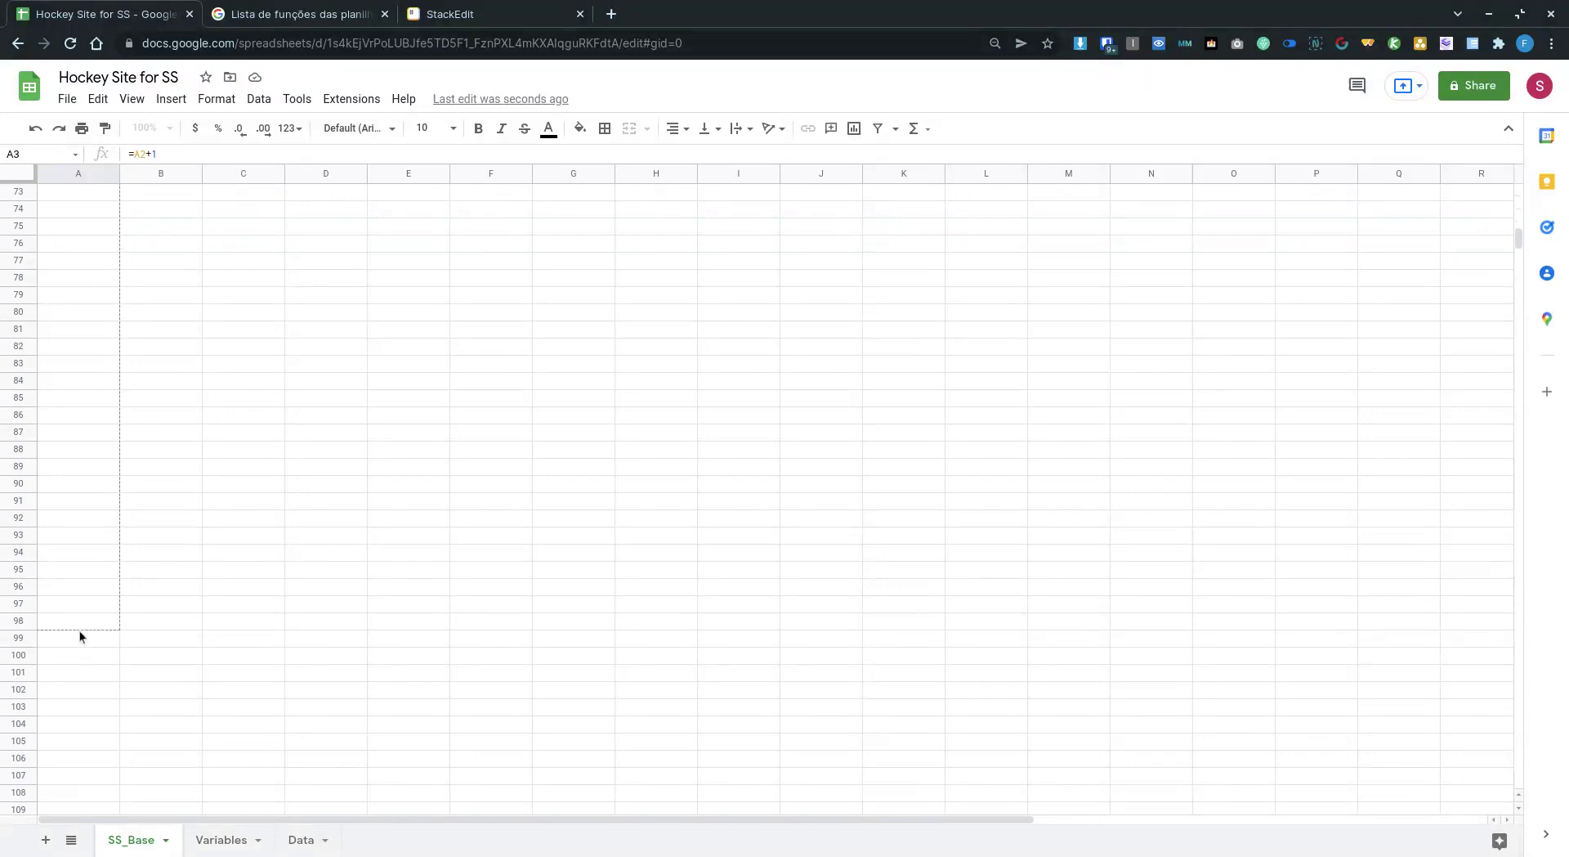
drag(85, 644, 86, 645)
click(105, 638)
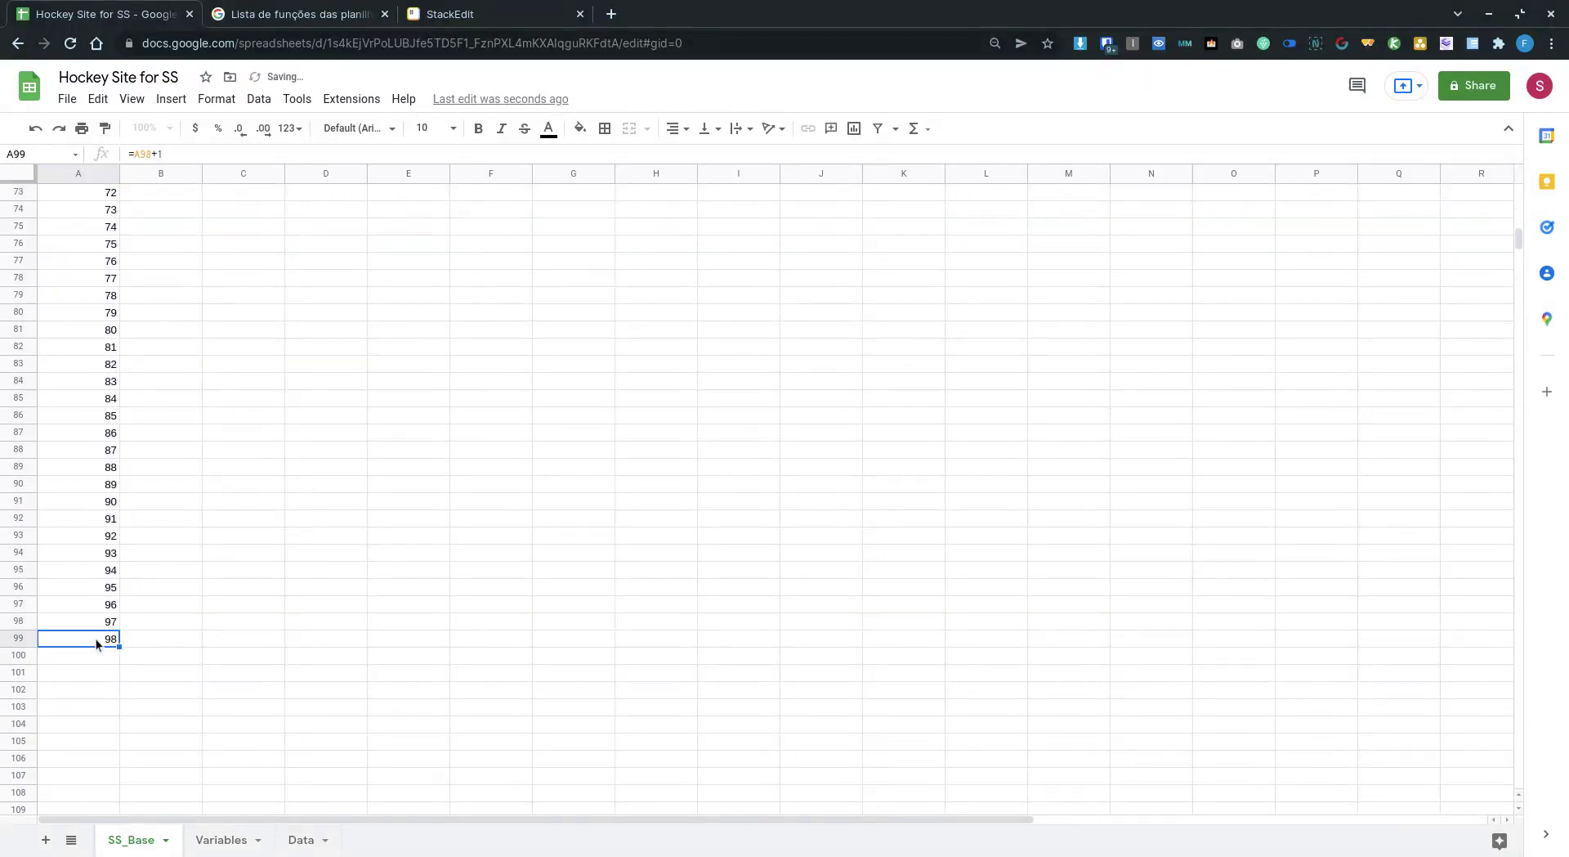
Check the count of ranked players in A4:A99 of the Variables sheet.
click(221, 840)
click(73, 246)
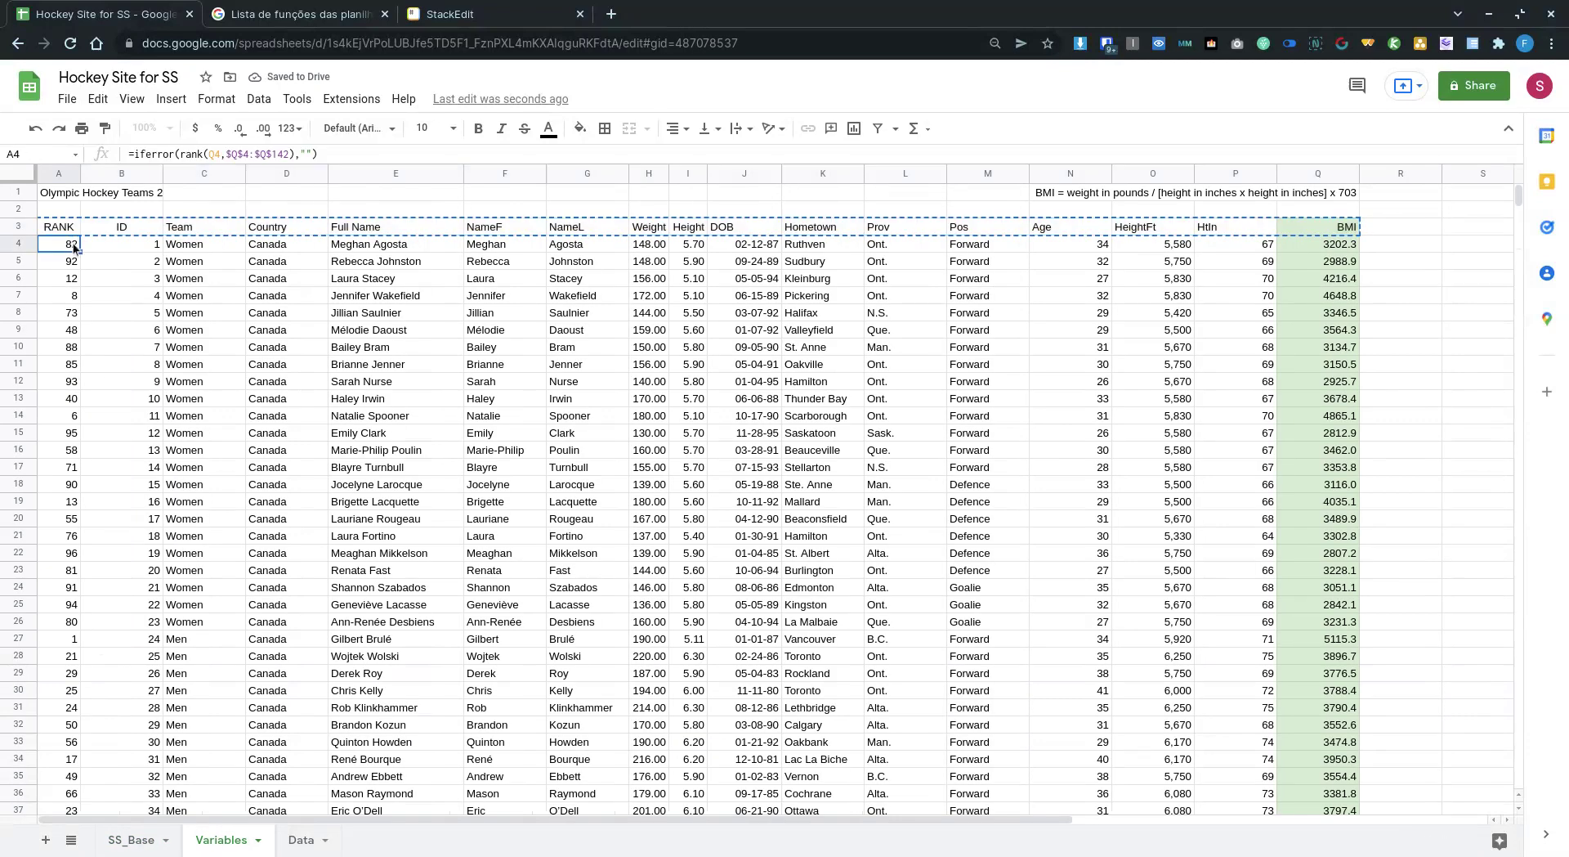
drag(73, 245, 72, 592)
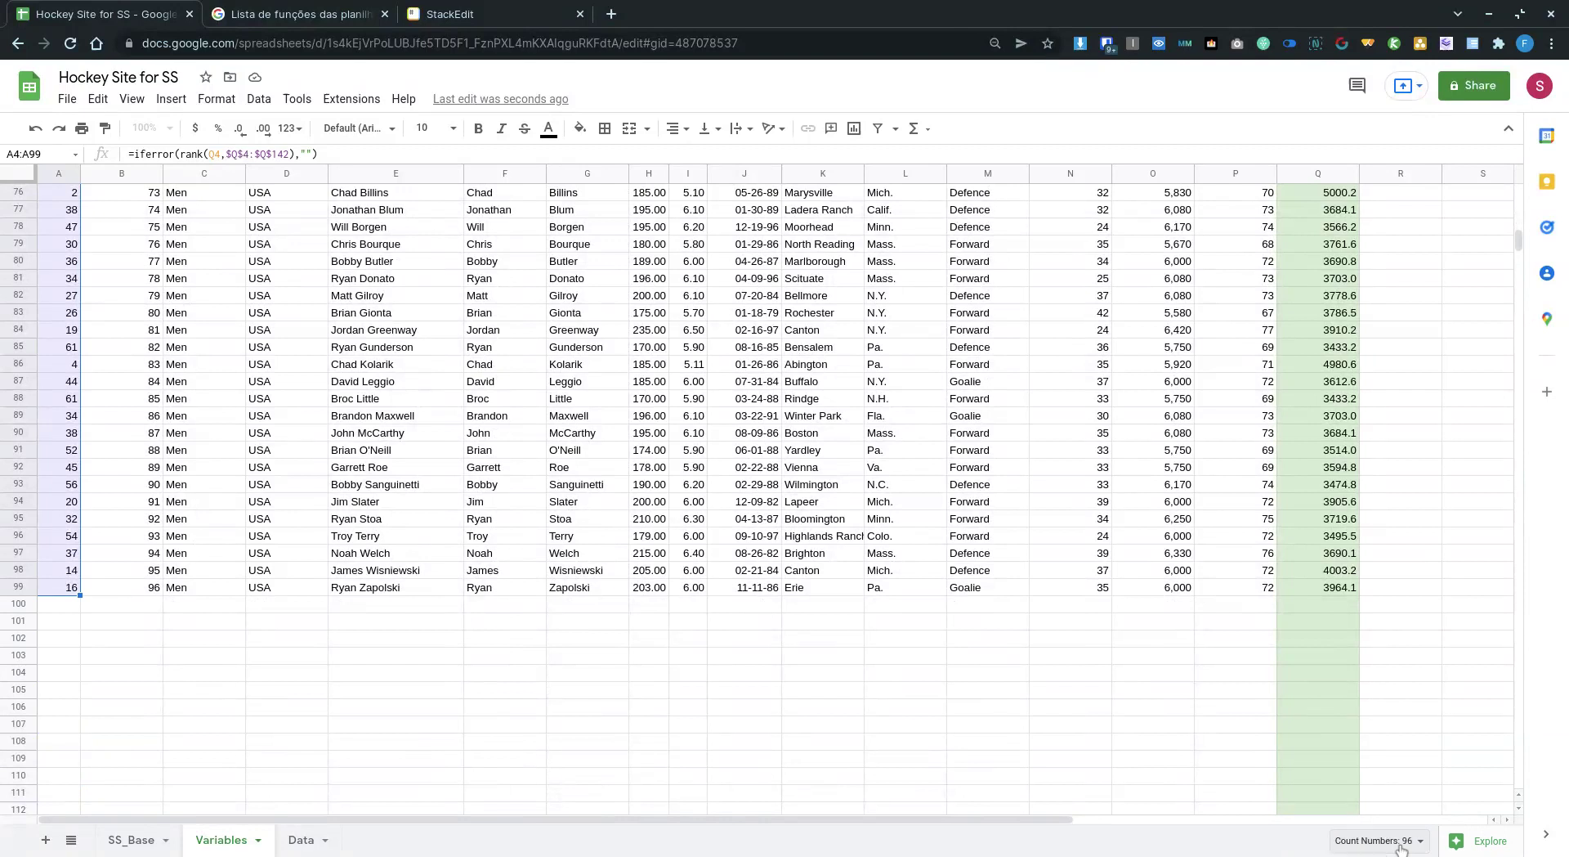
click(1400, 846)
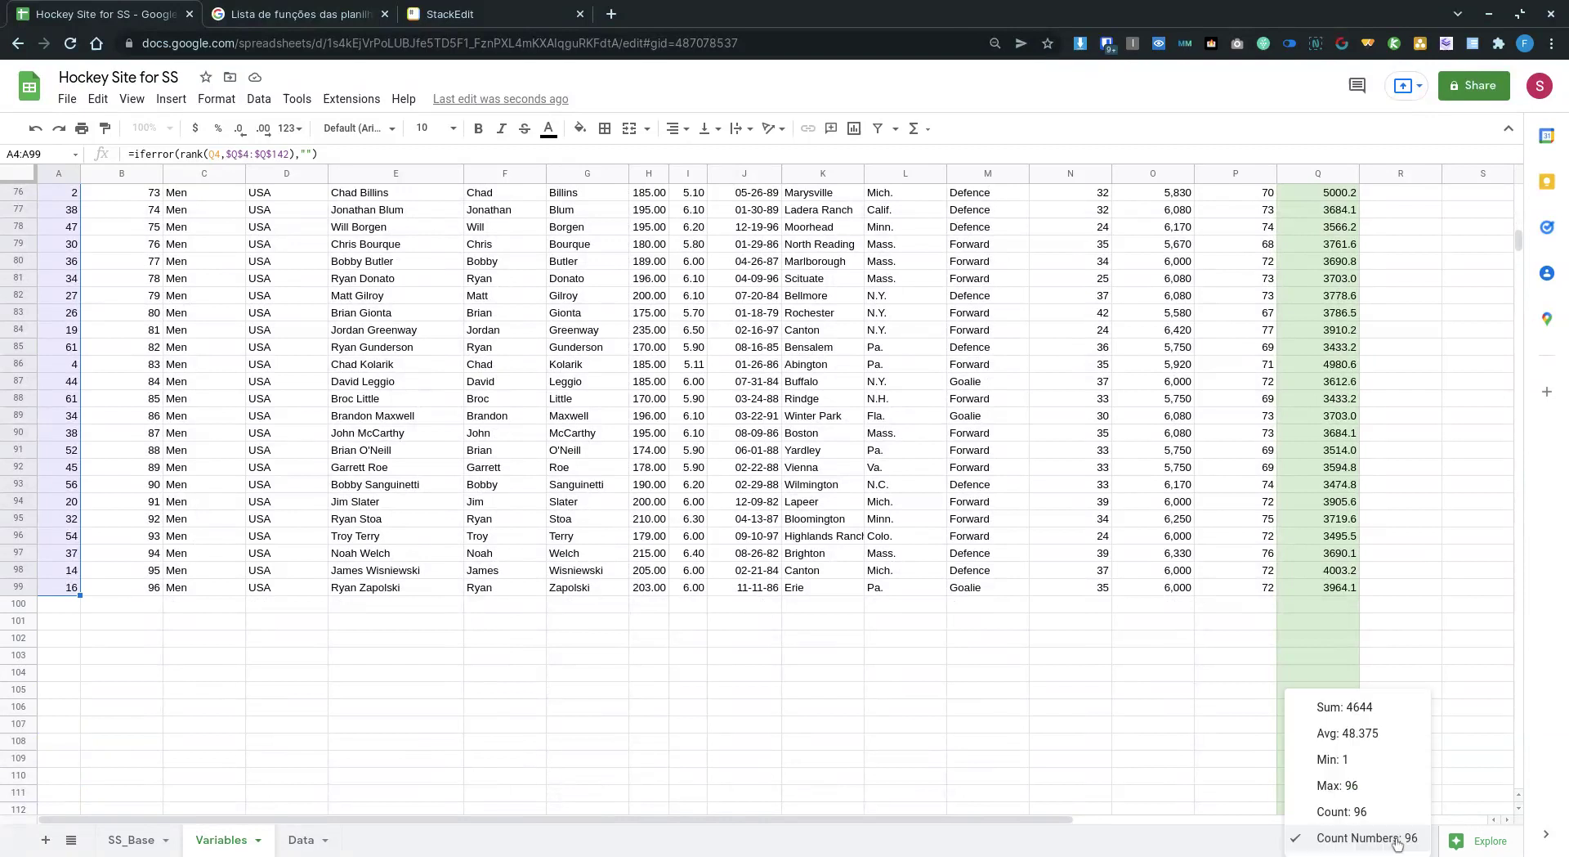
click(1059, 844)
Clear the surplus rank numbers in A98:A99 of SS_Base.
click(131, 842)
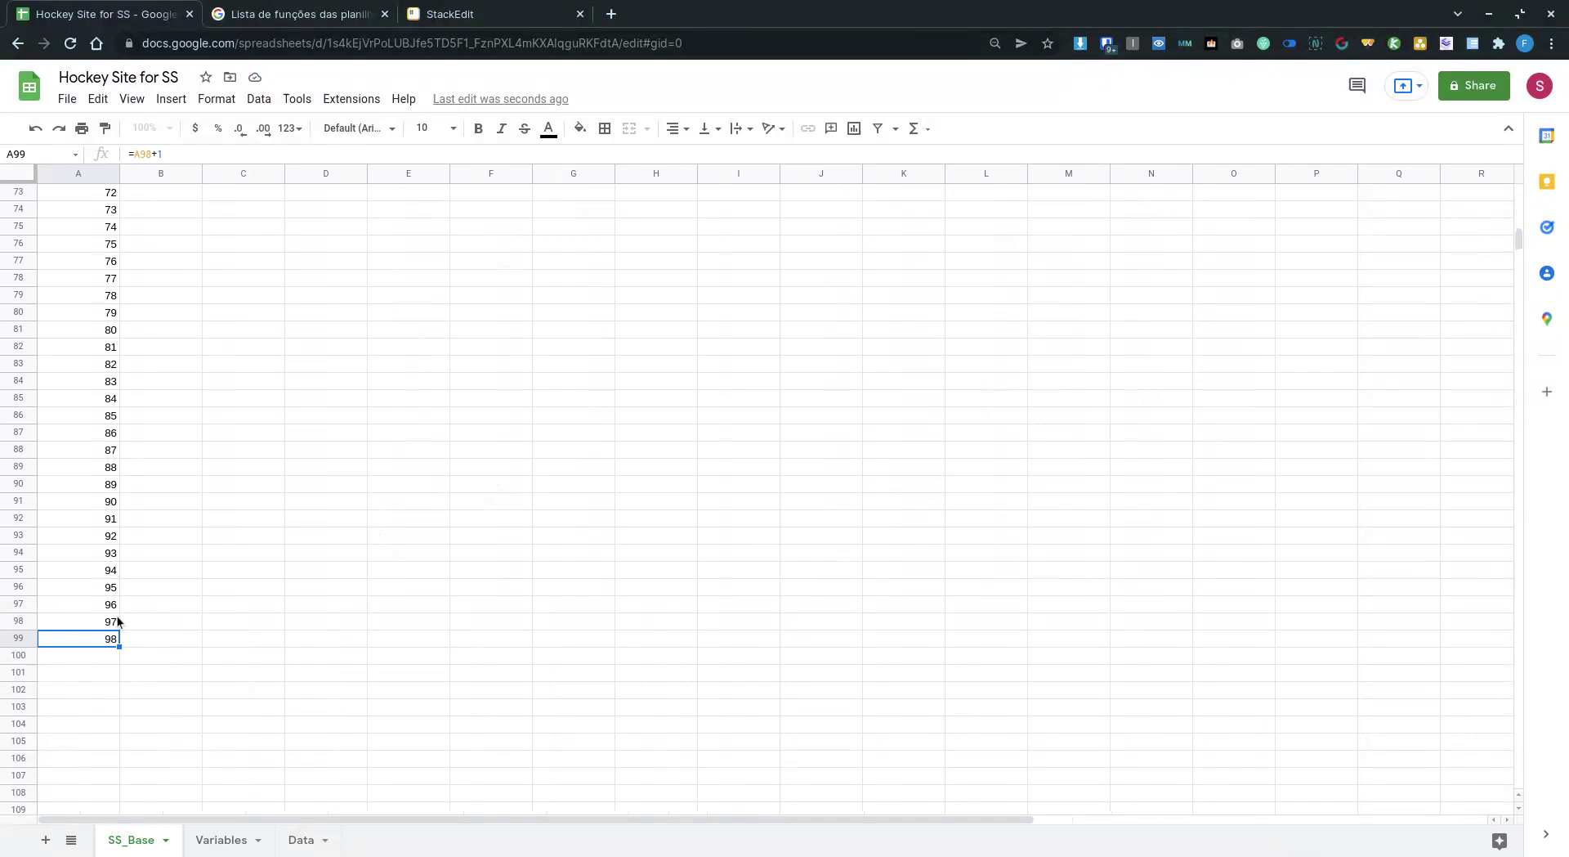
click(85, 624)
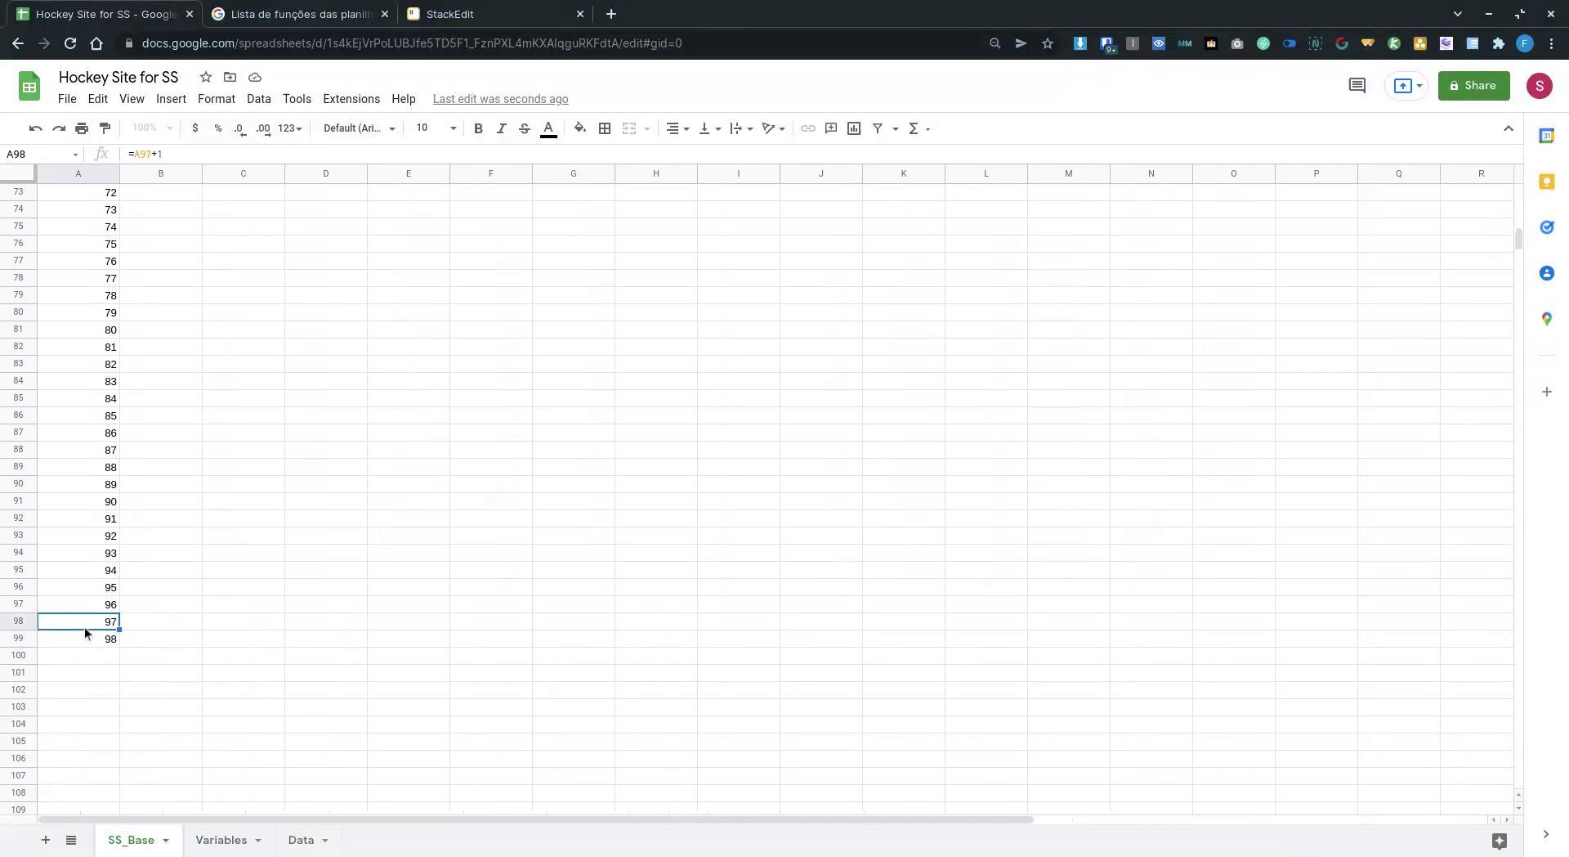
shift+click(84, 644)
key(Delete)
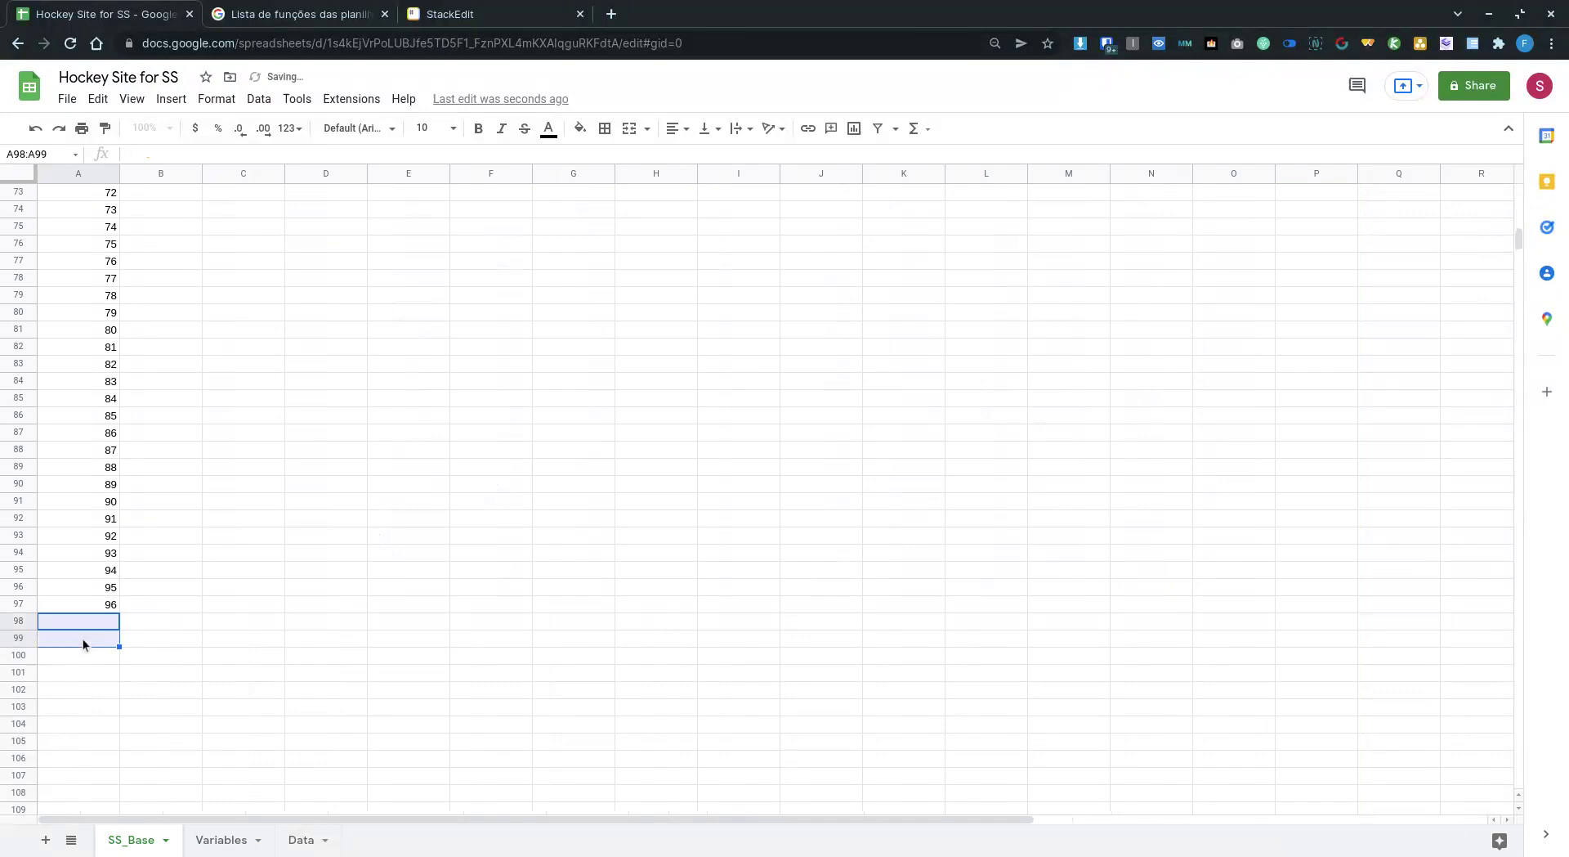
Delete the ID, NameF and NameL columns from SS_Base.
key(ctrl+Home)
click(160, 193)
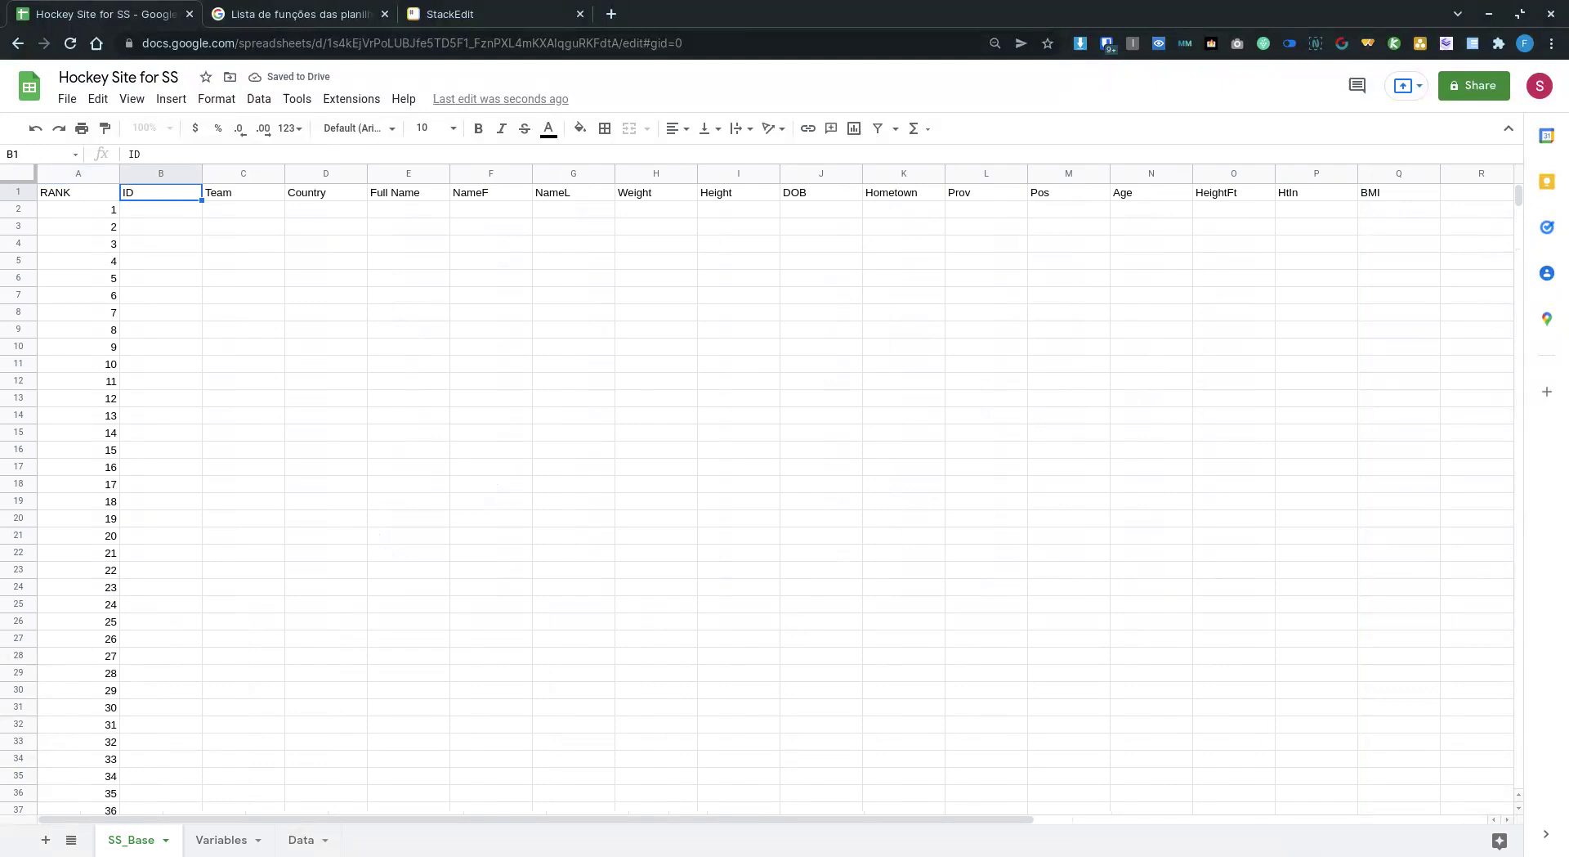
click(170, 172)
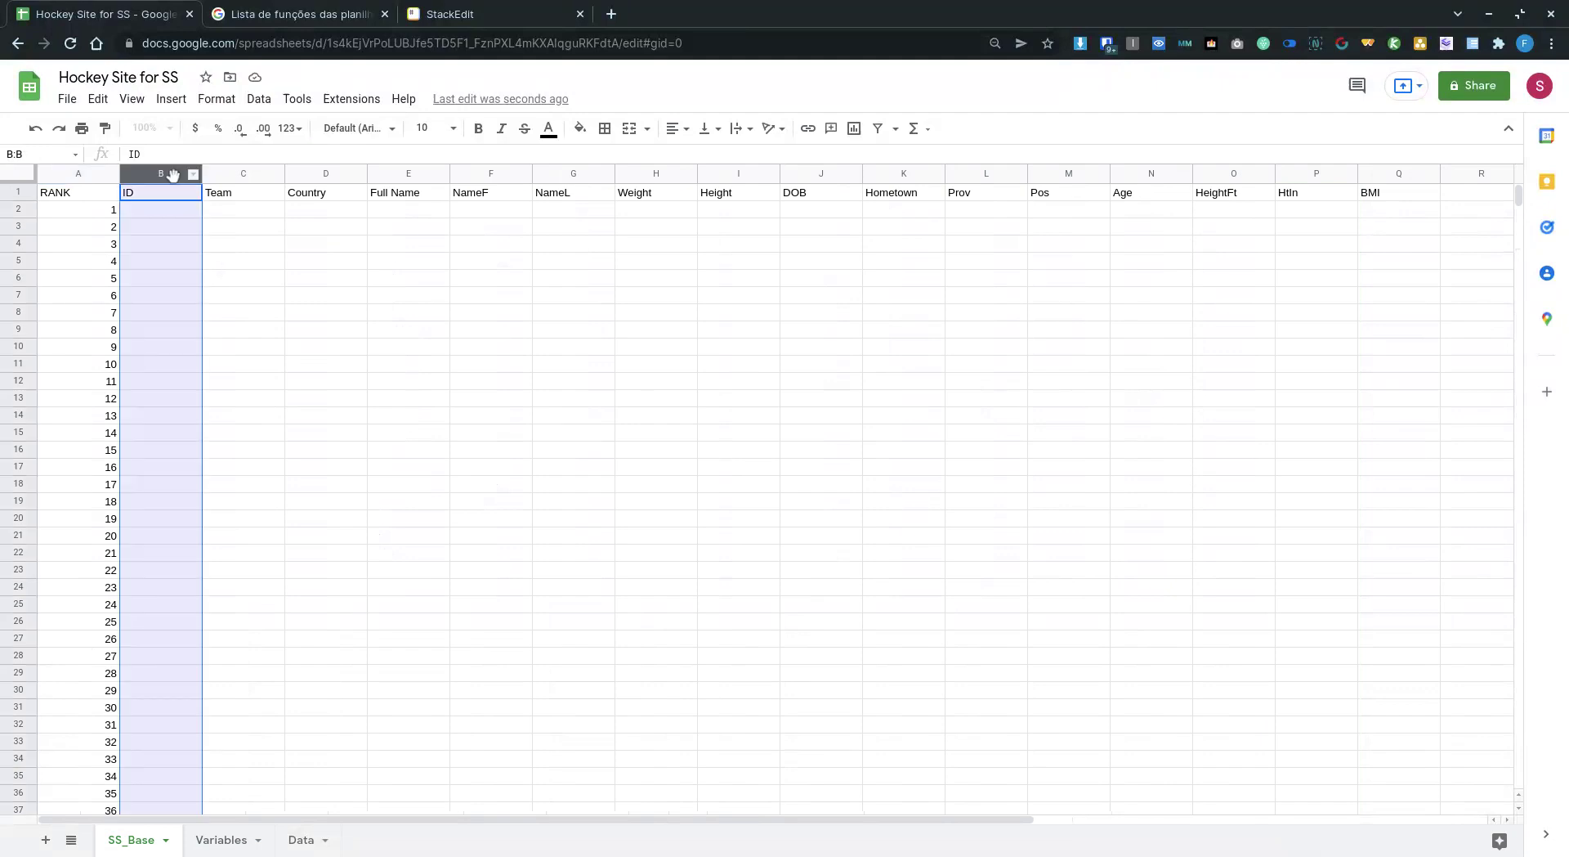
key(ctrl+alt+minus)
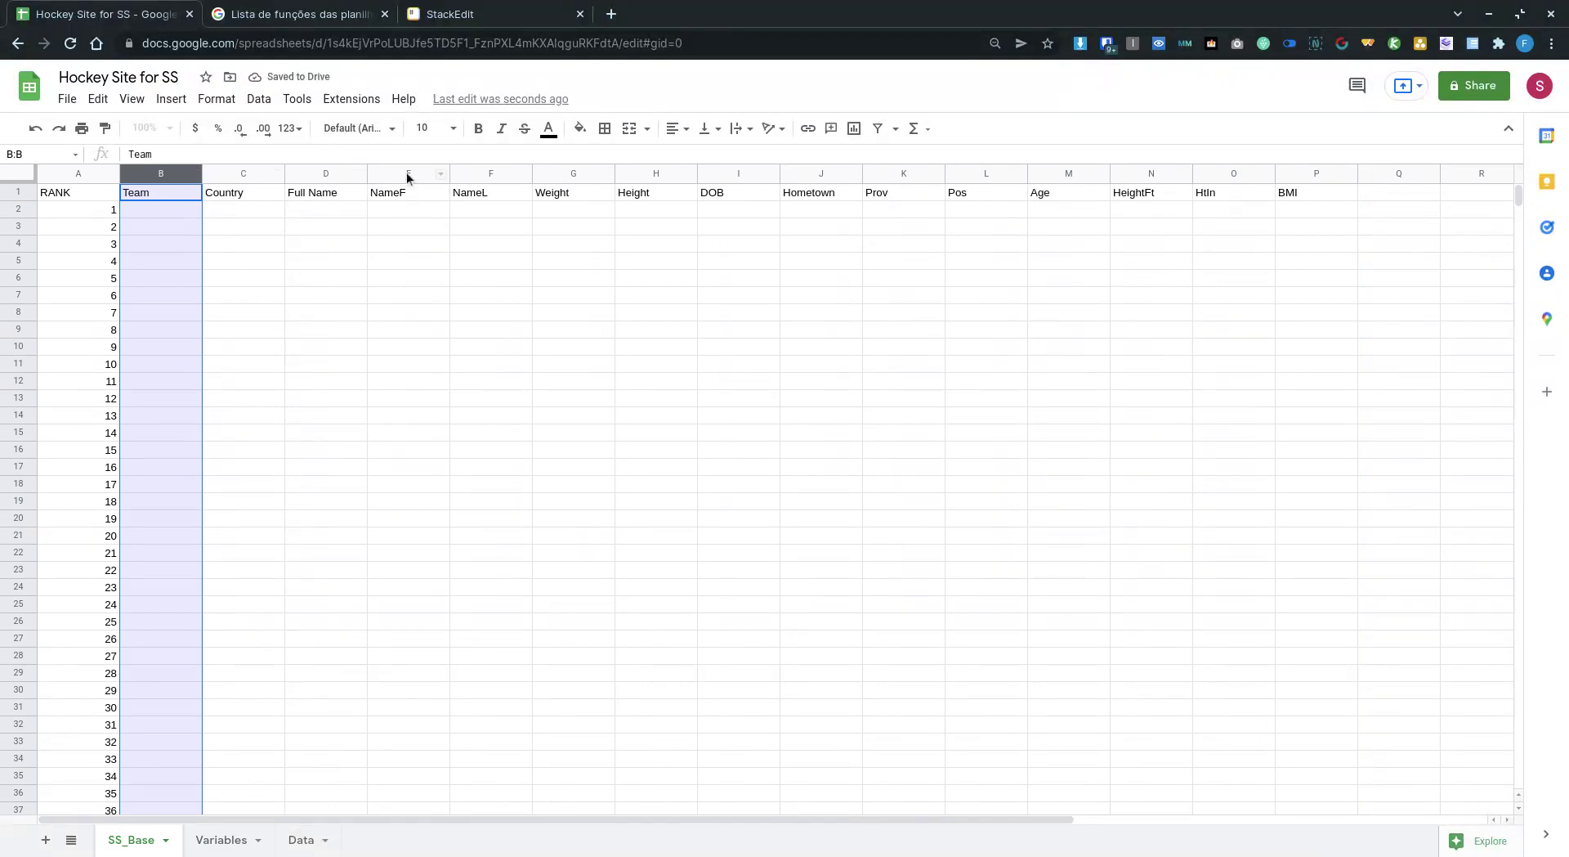
drag(408, 175, 483, 175)
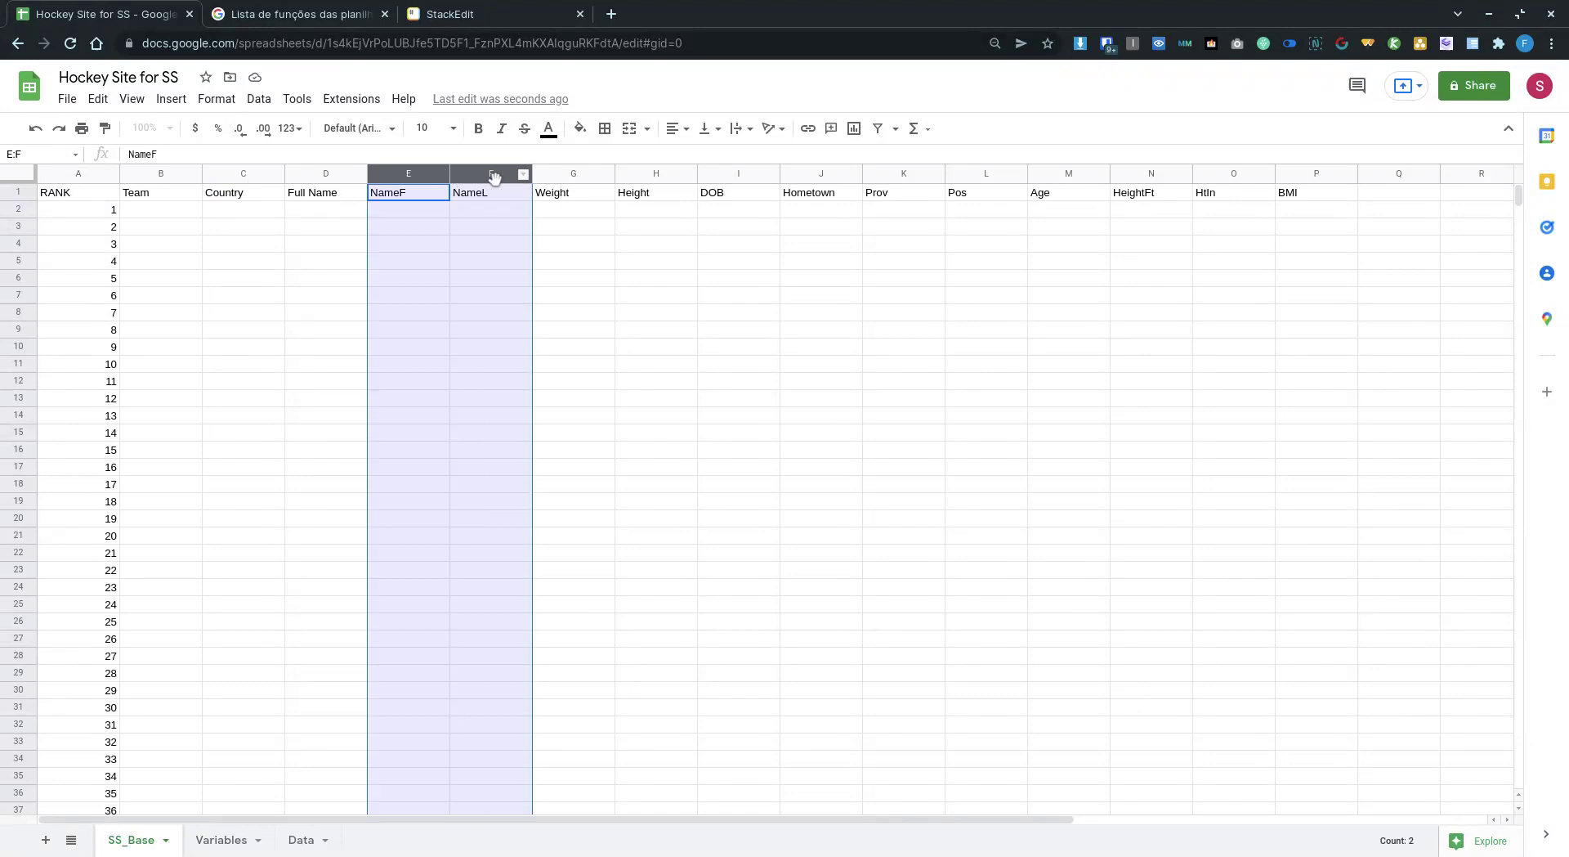
key(ctrl+alt+minus)
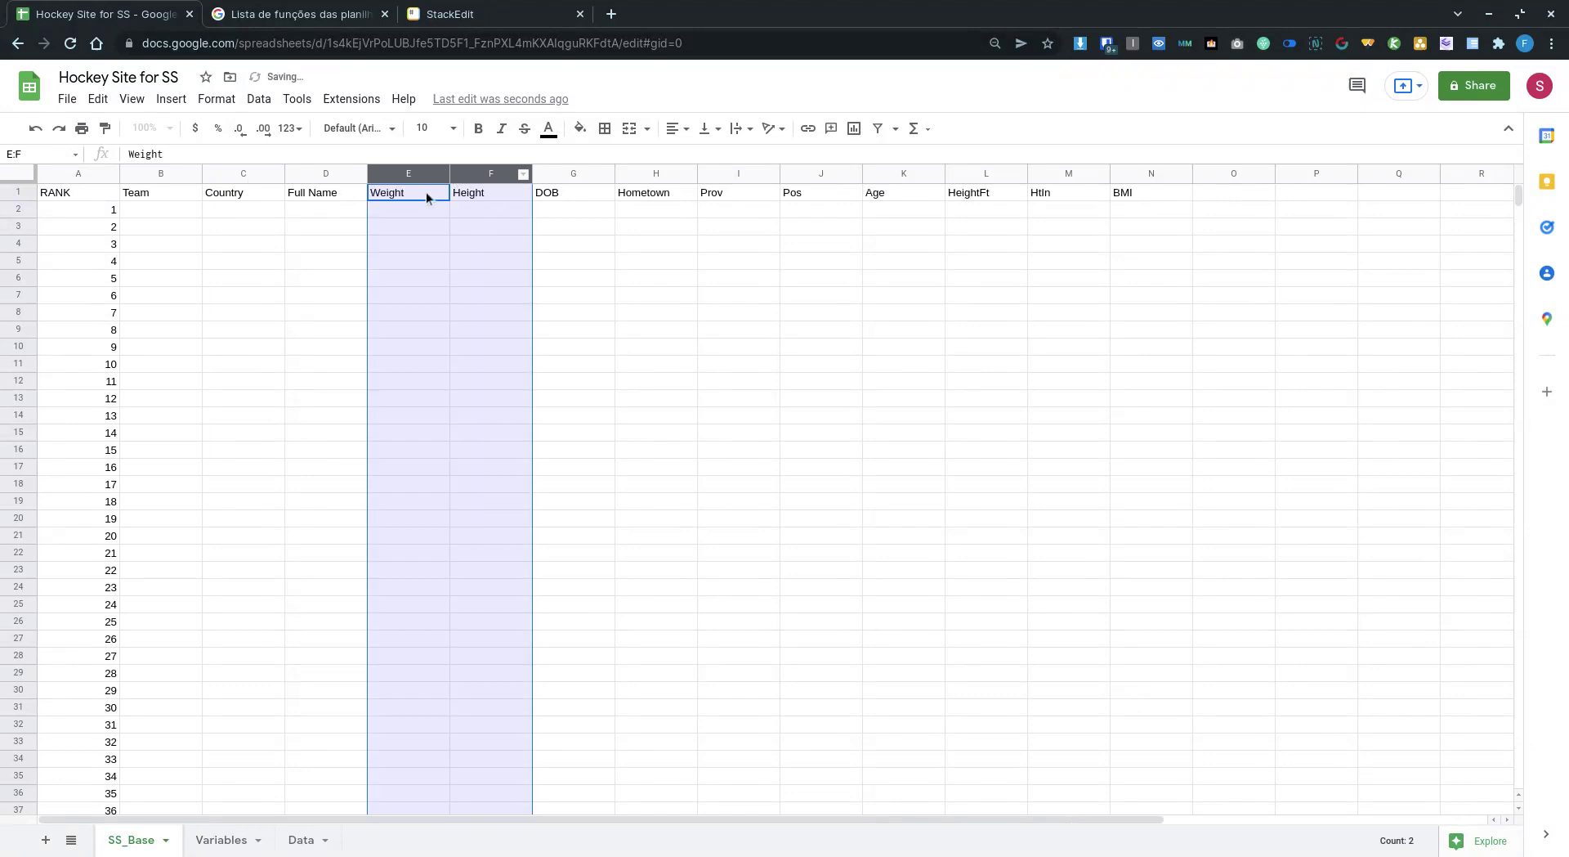
Delete the DOB column from SS_Base.
click(482, 191)
click(546, 195)
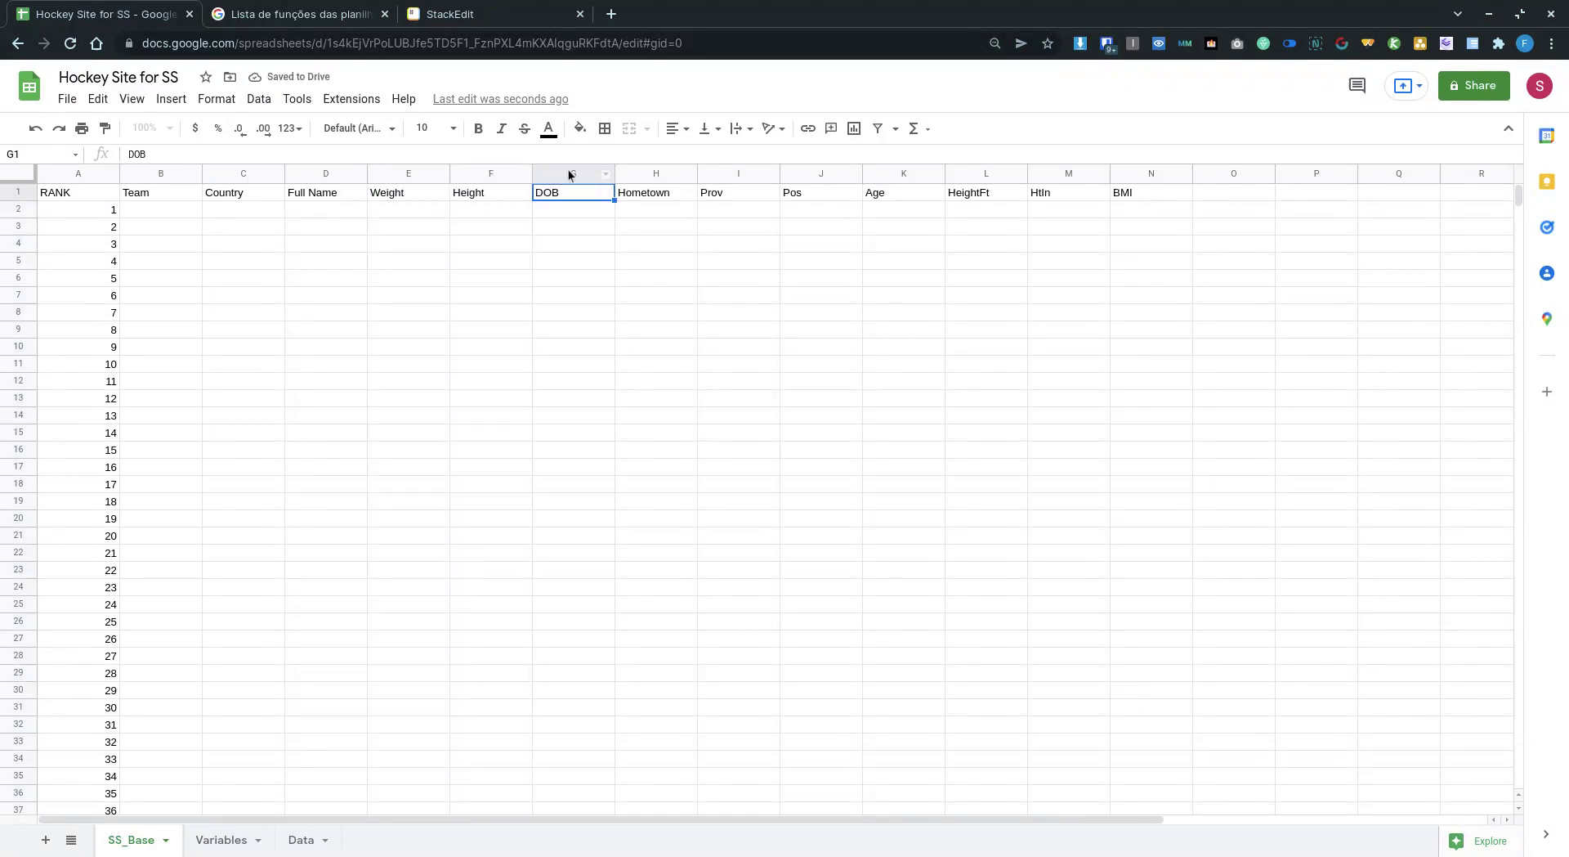
click(570, 174)
key(ctrl+alt+minus)
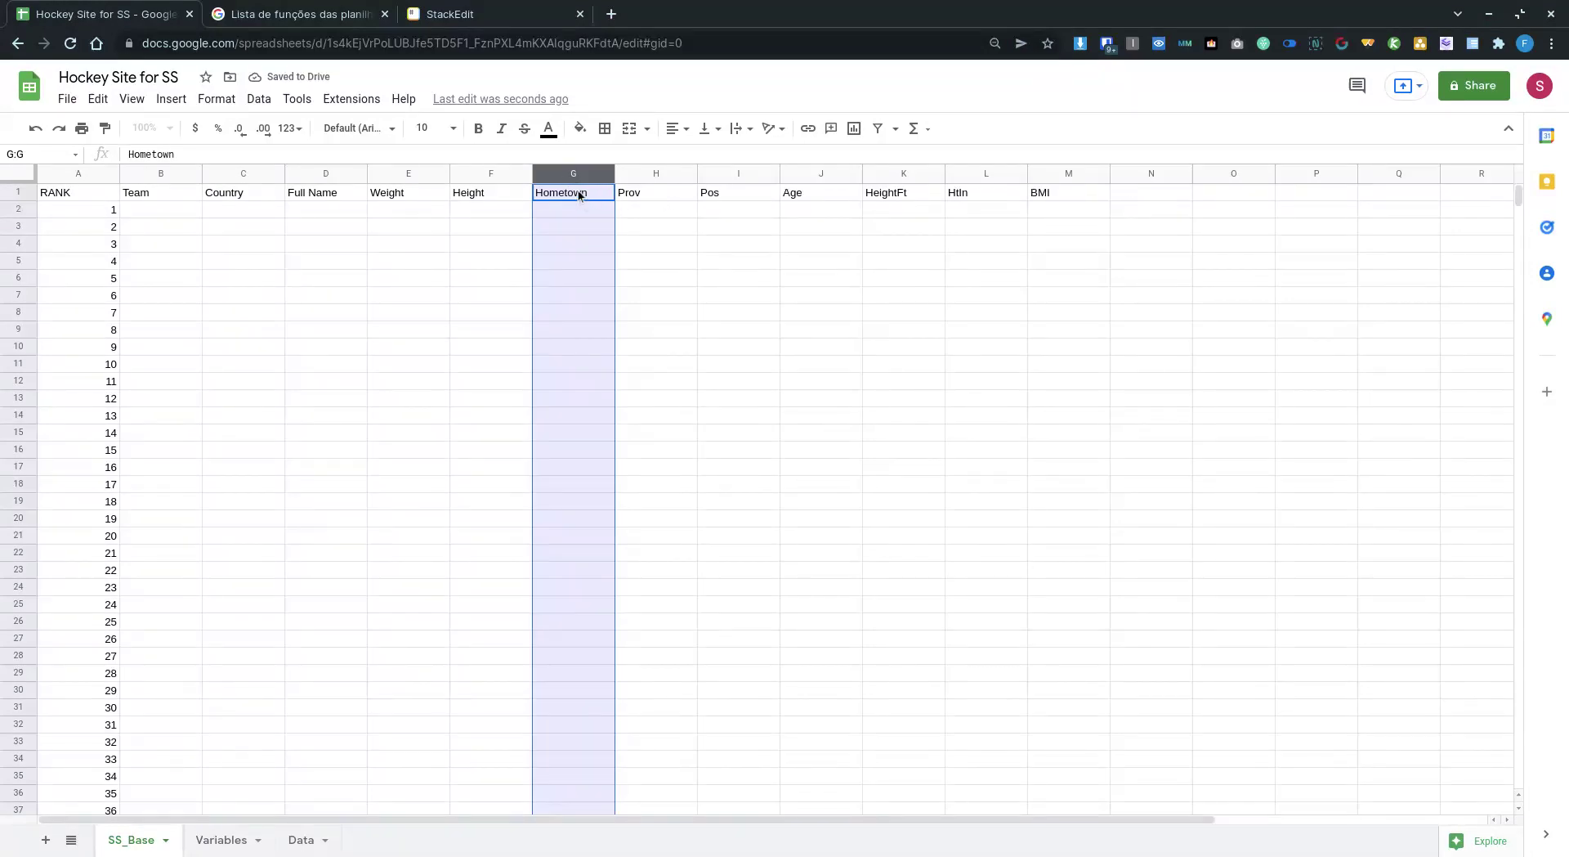
click(723, 193)
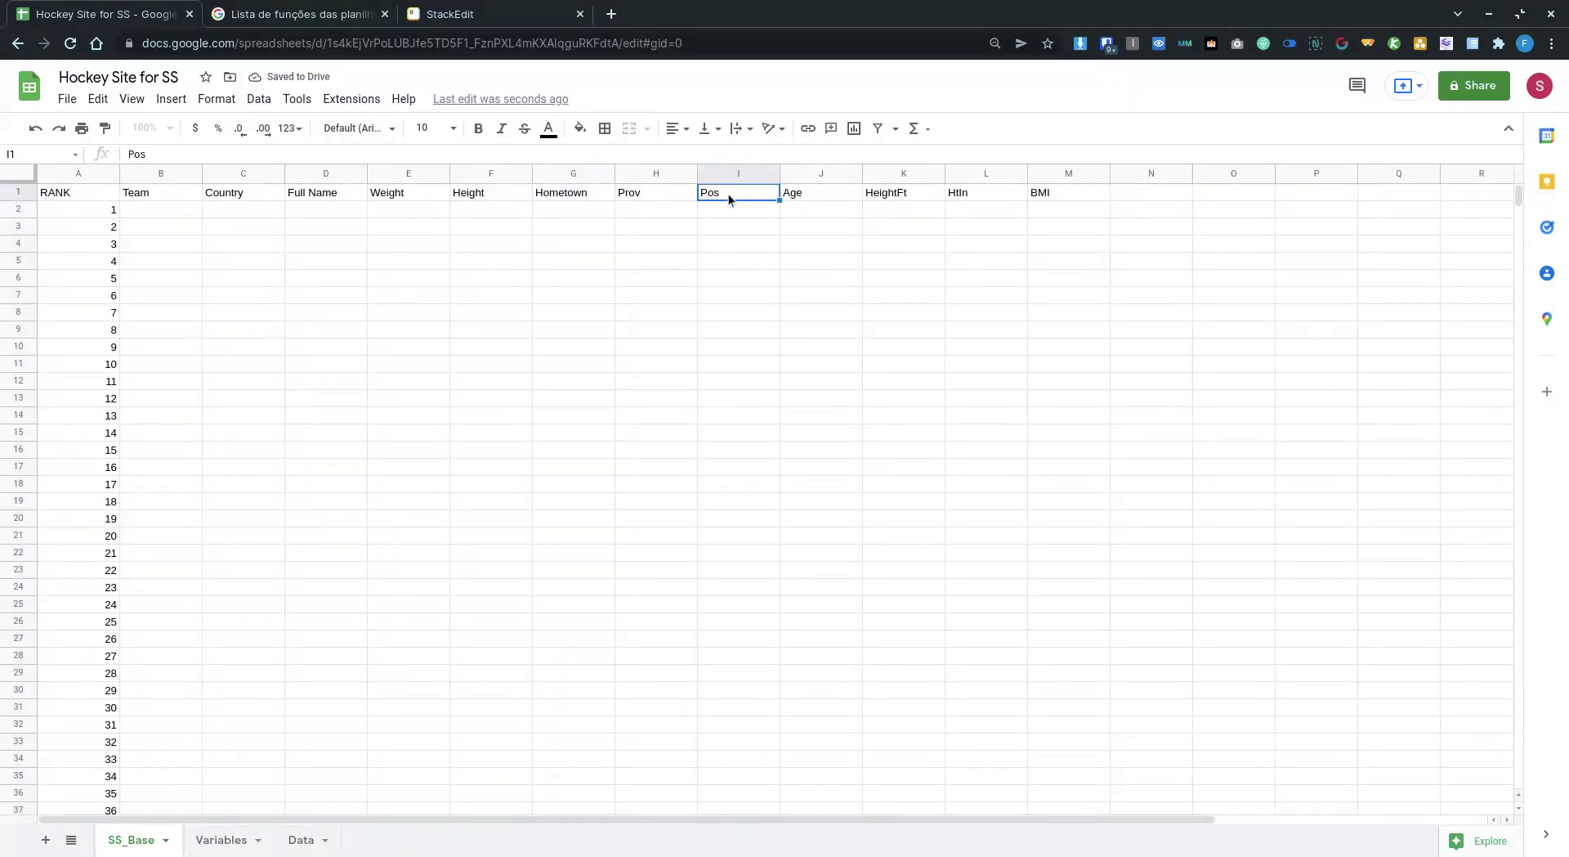
click(811, 193)
click(873, 194)
click(956, 196)
click(1078, 190)
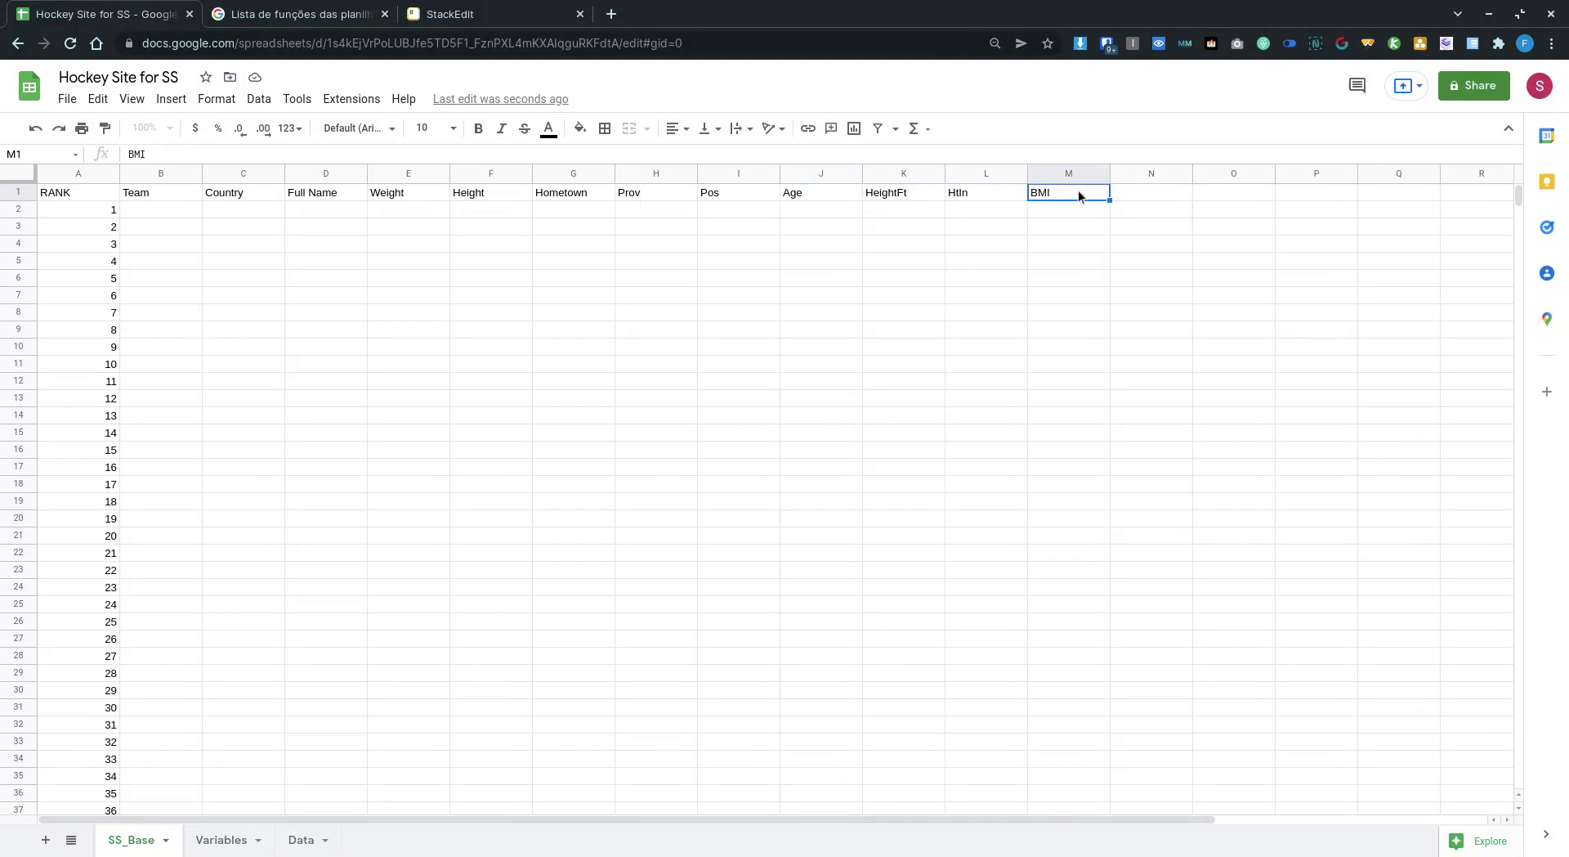
Examine the RANK column of the Variables sheet up to its first entry in A4.
click(135, 211)
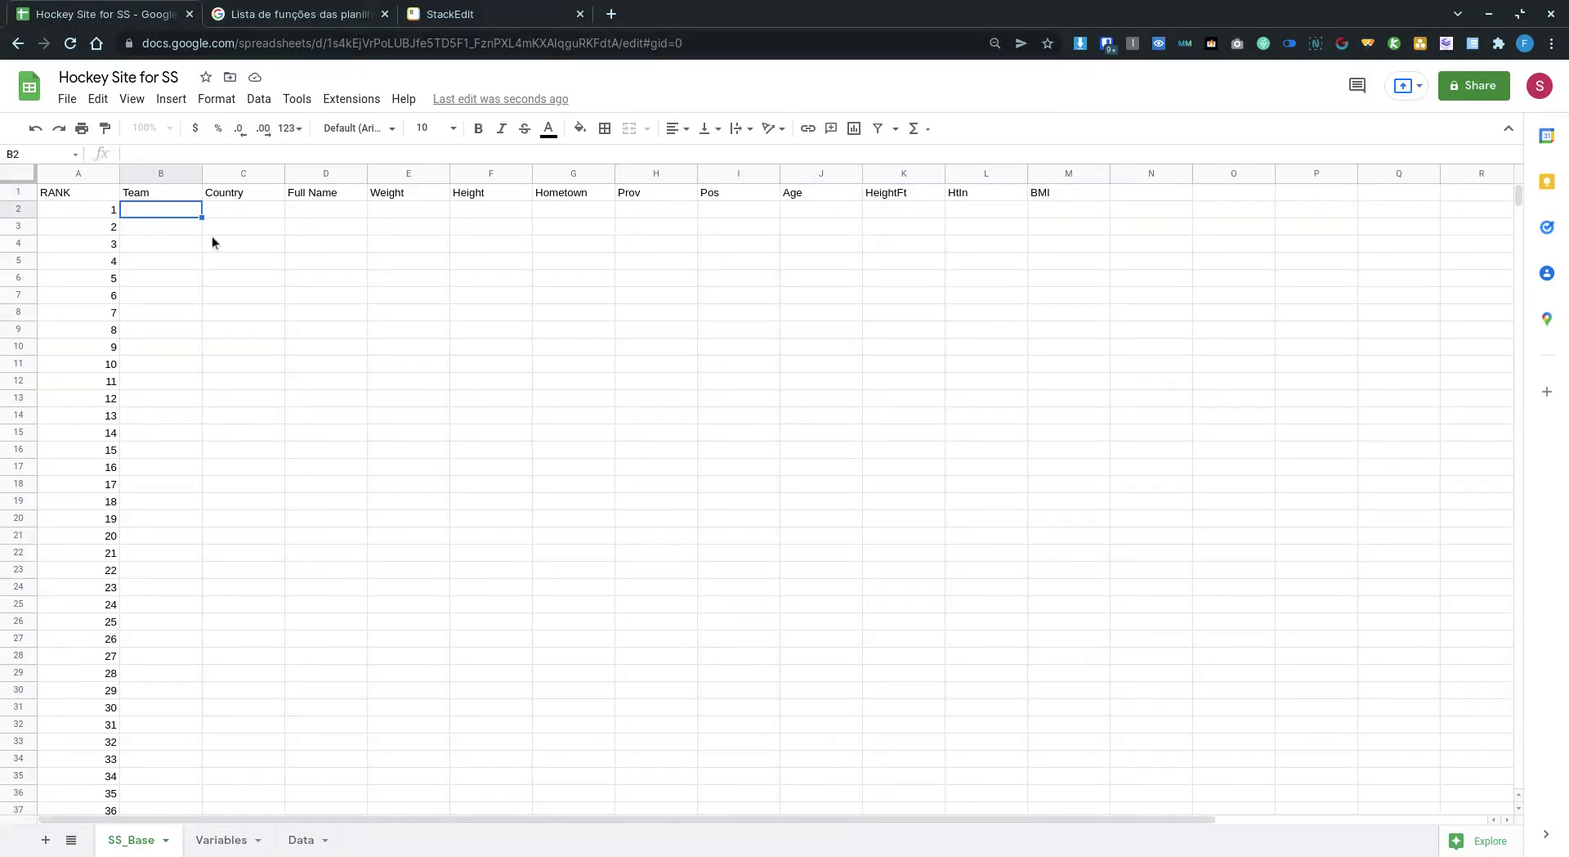
click(211, 842)
scroll(41, 450, up, 1)
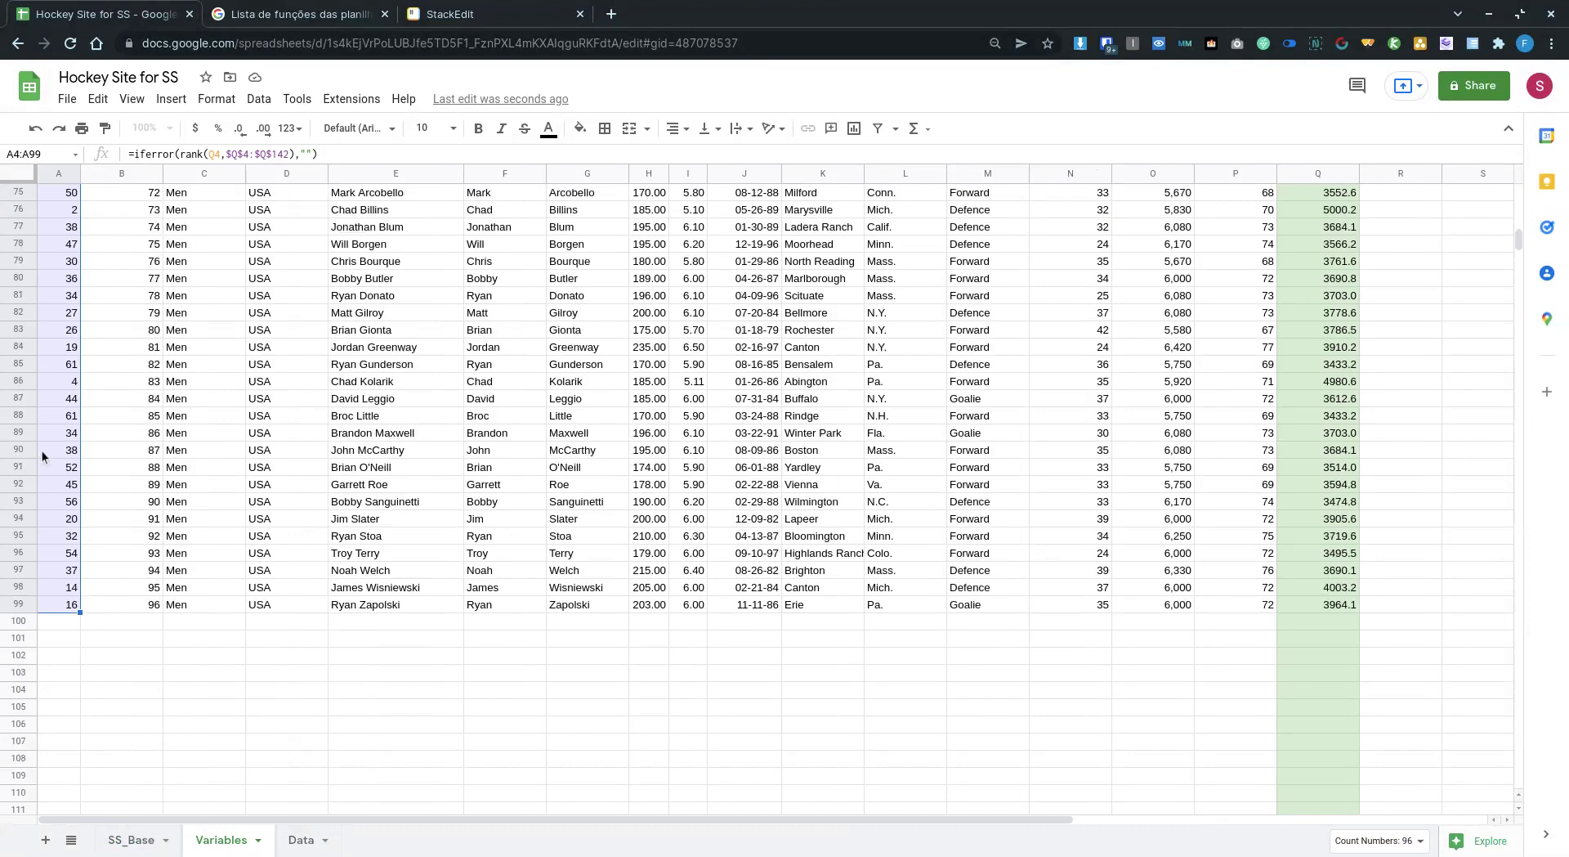
scroll(110, 425, up, 10)
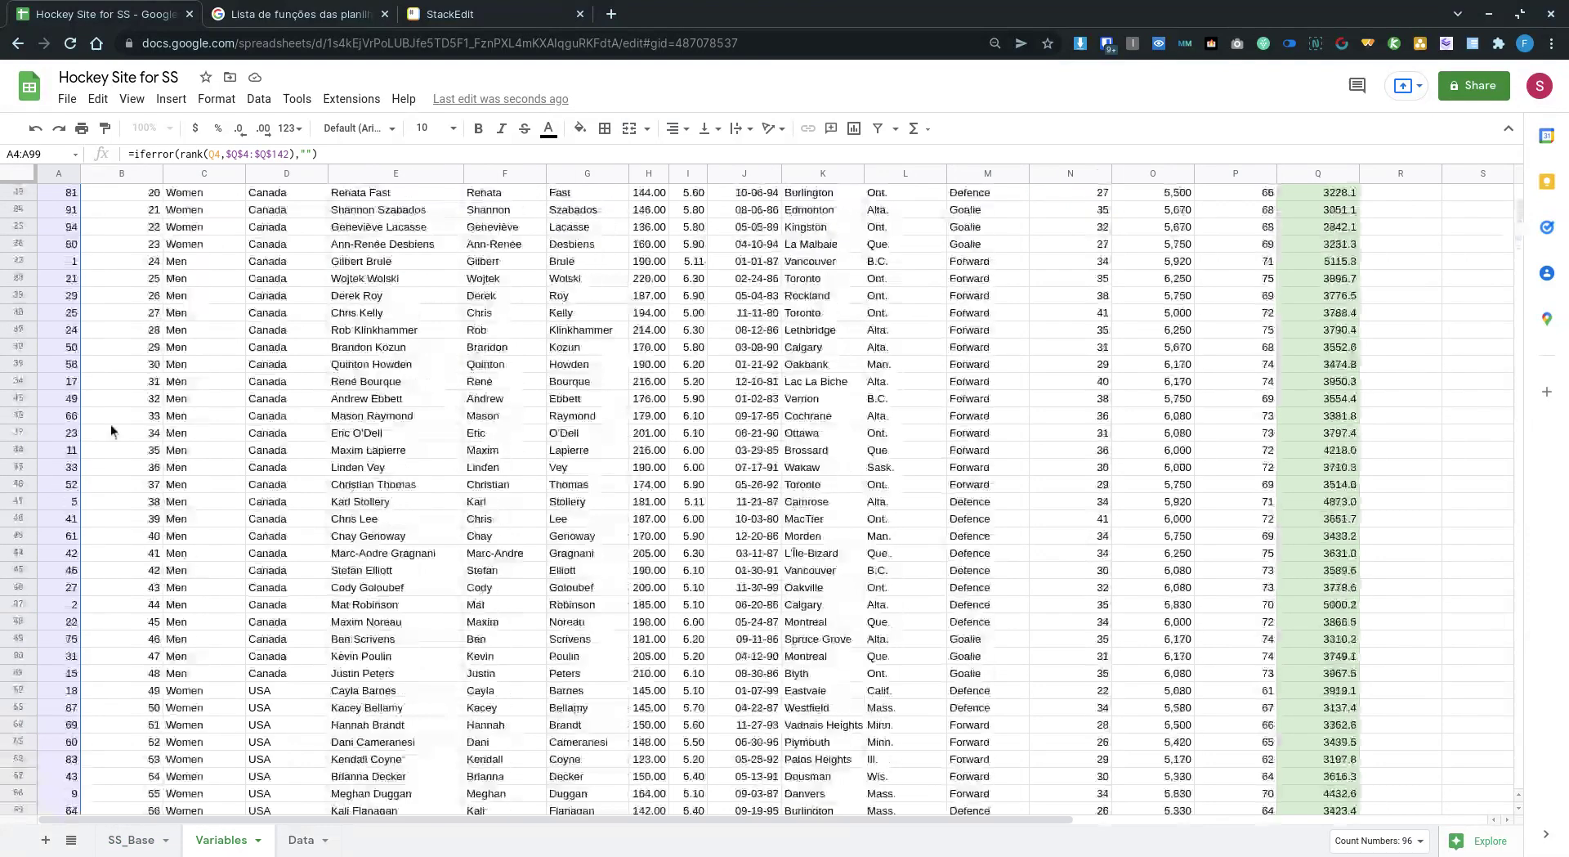
scroll(110, 425, up, 5)
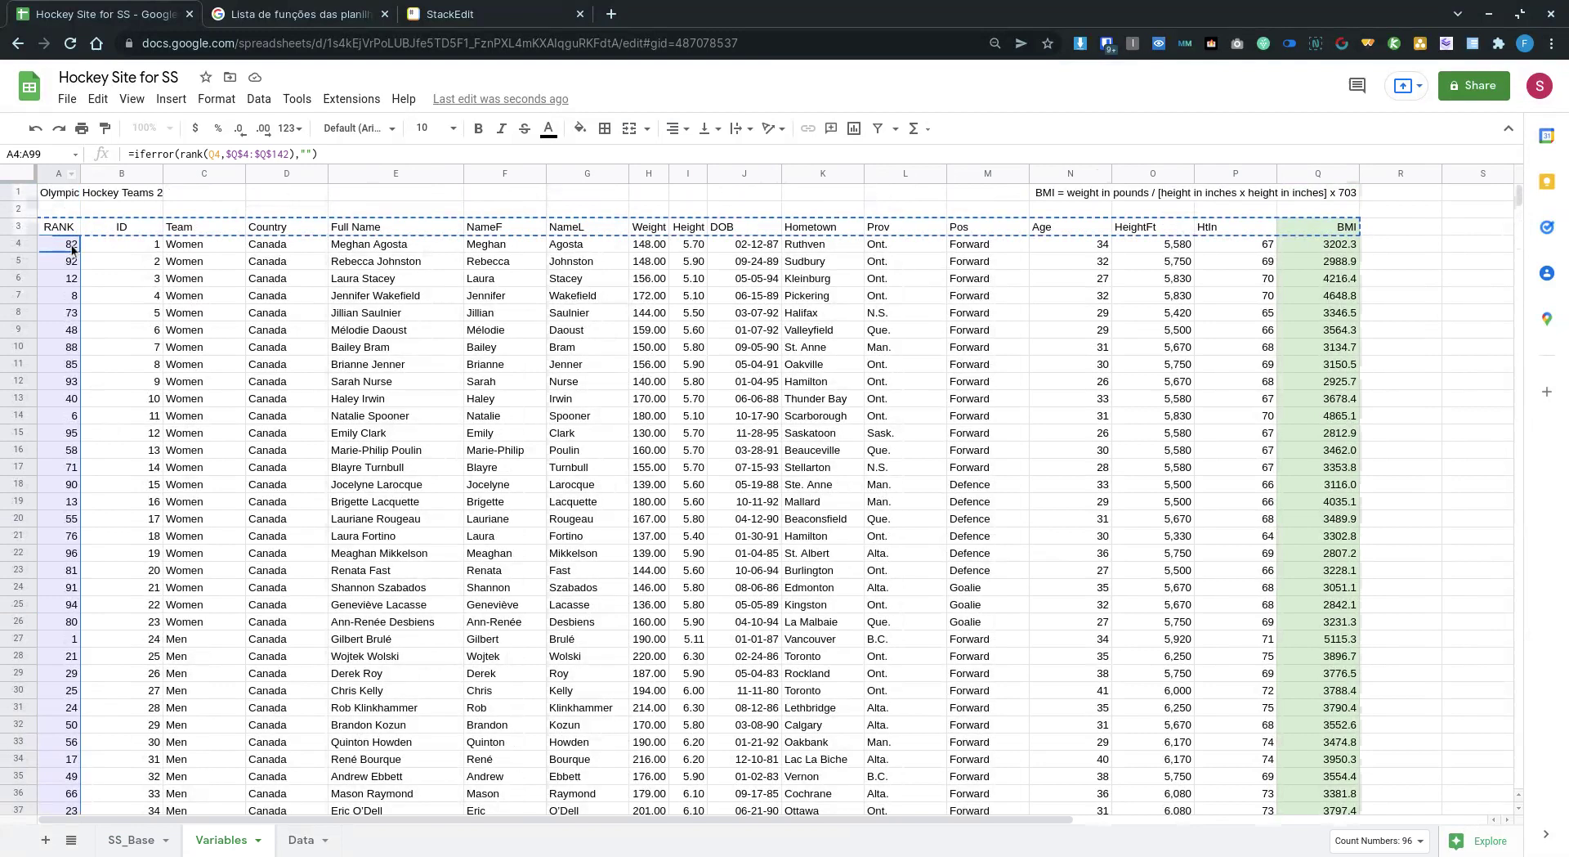
click(64, 247)
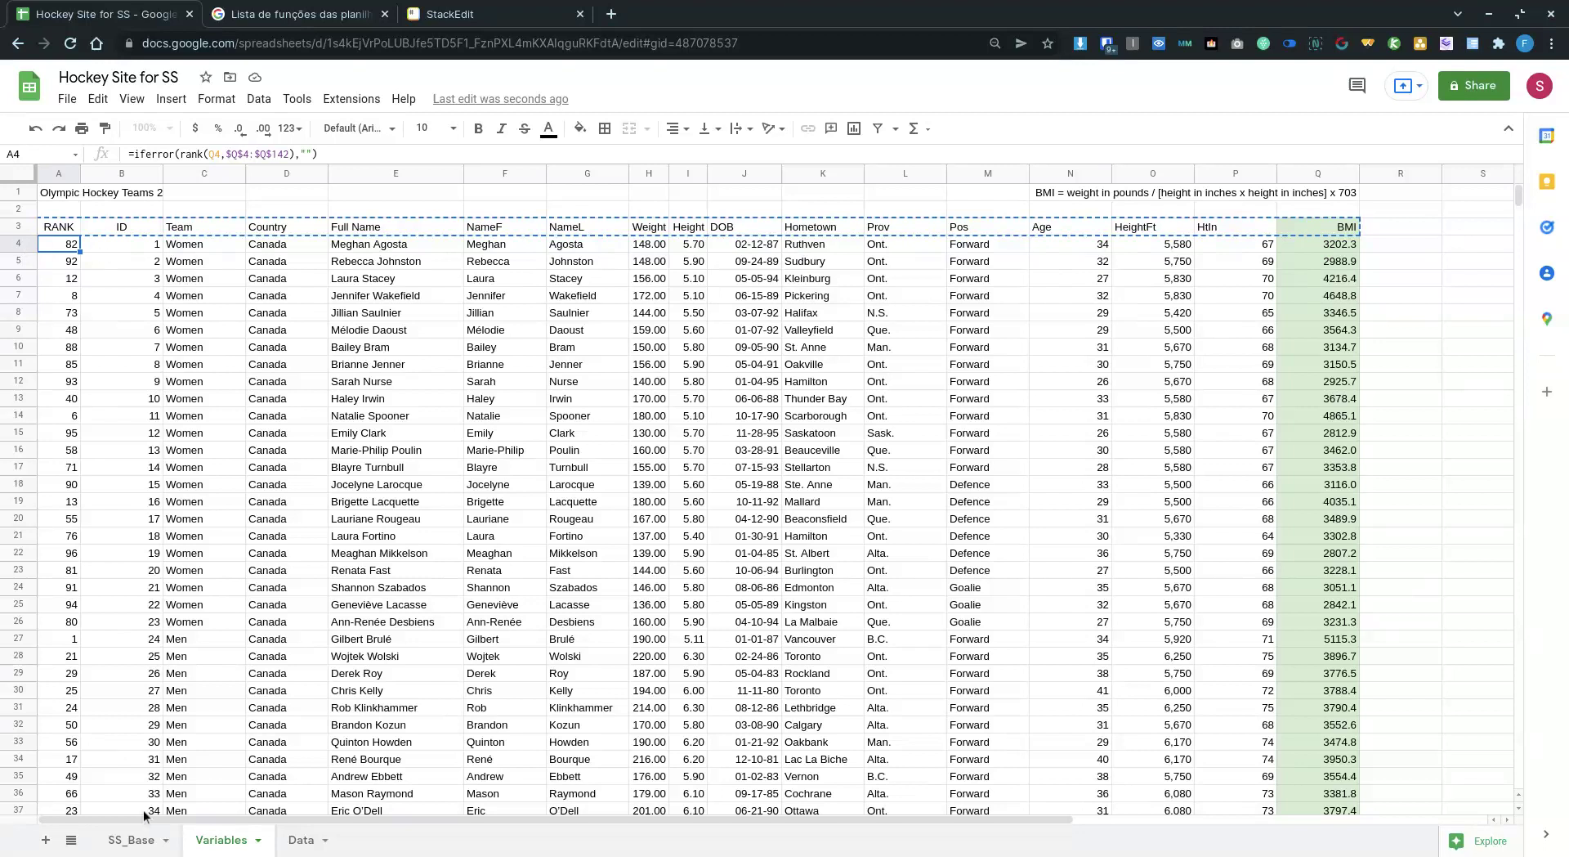
click(120, 842)
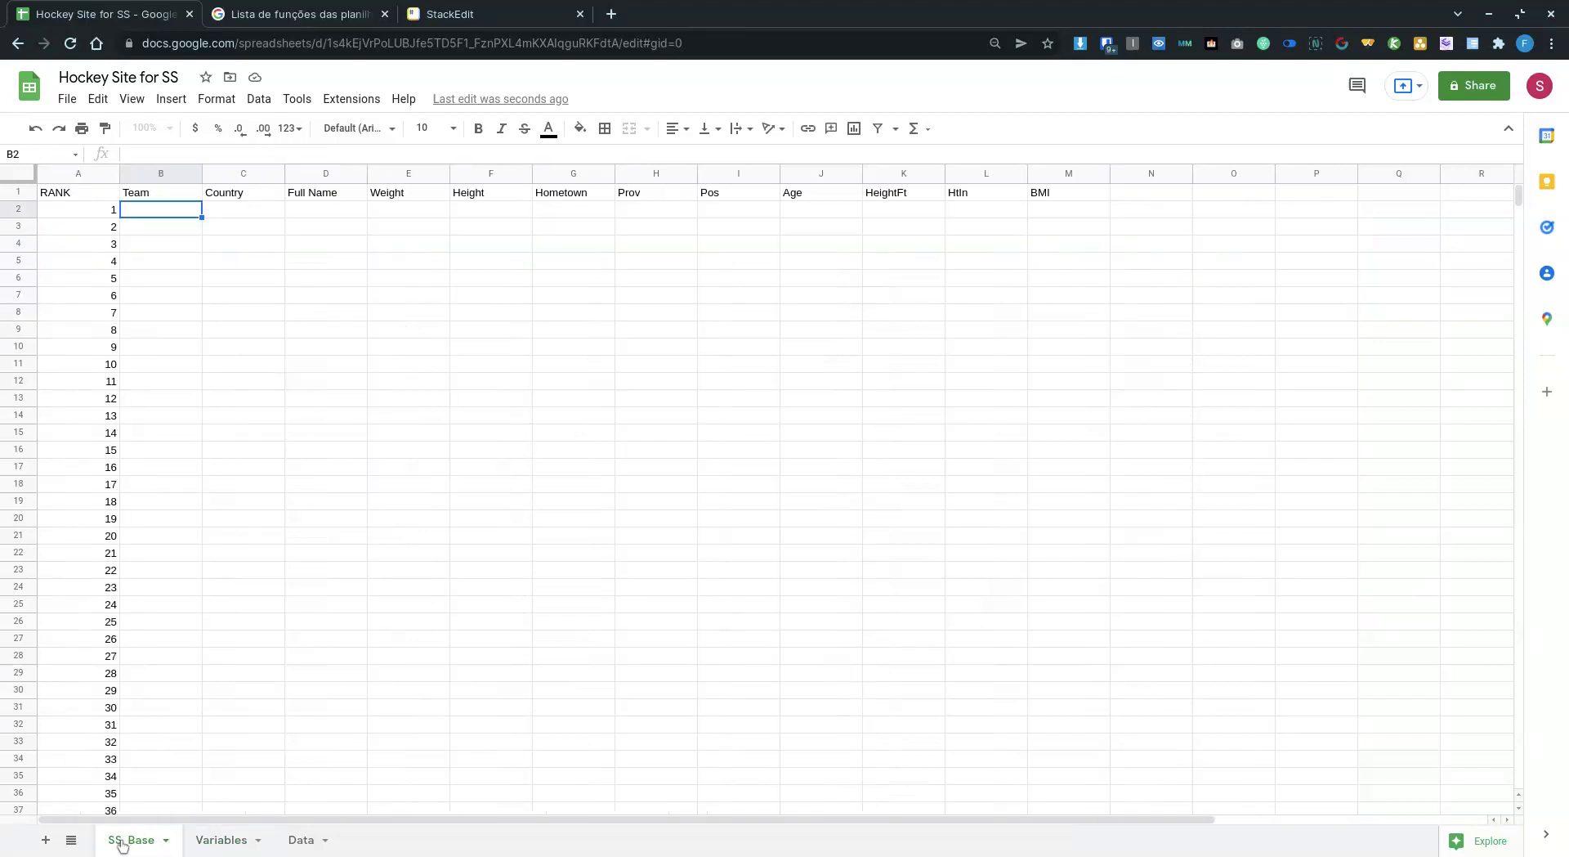
text(=vl)
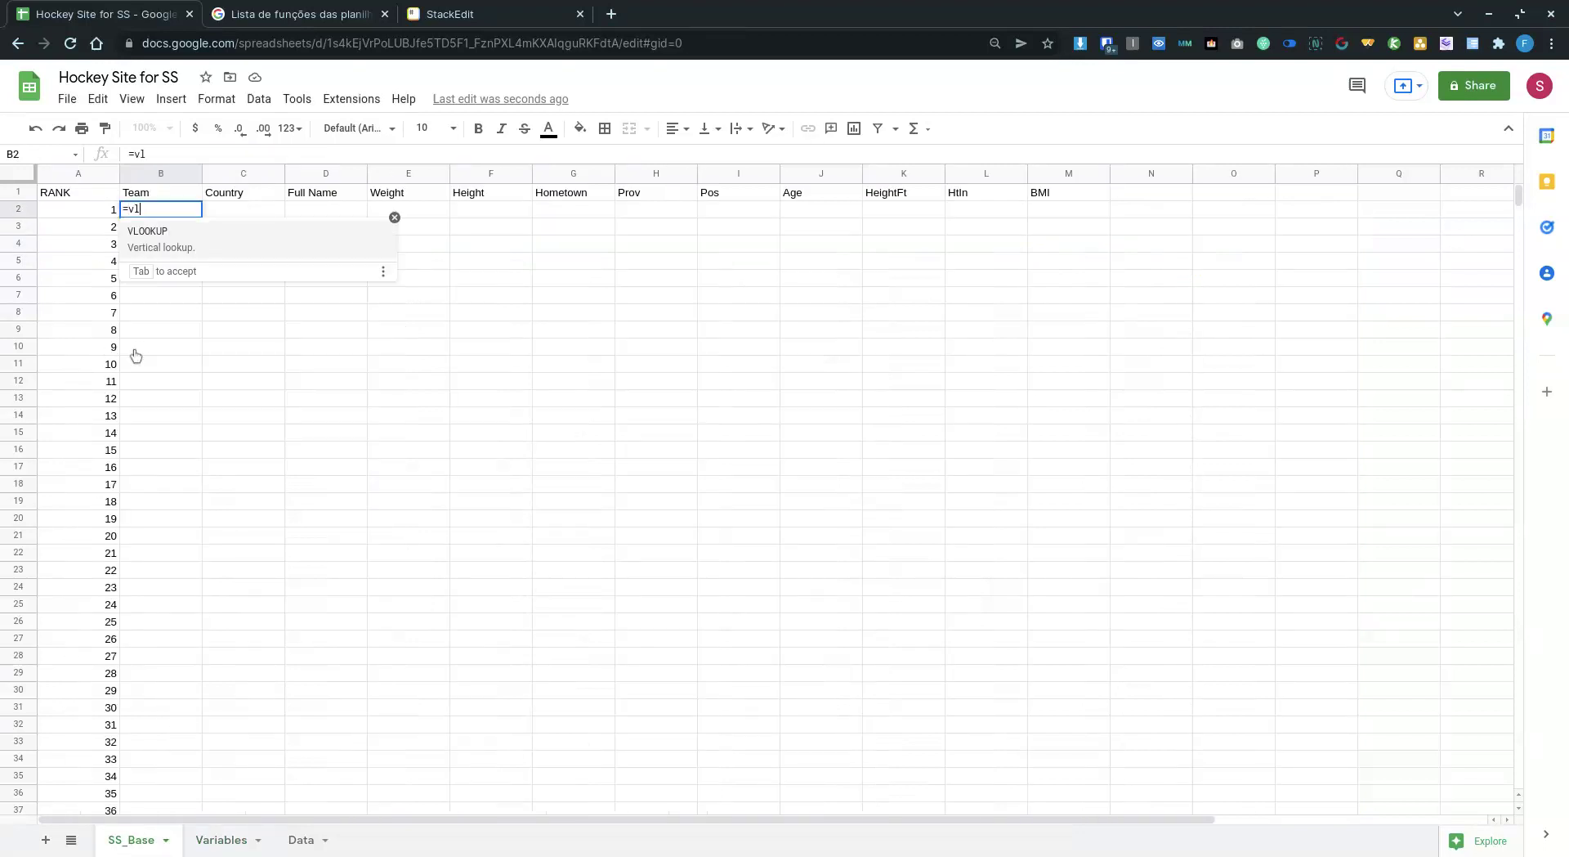
text(ookup()
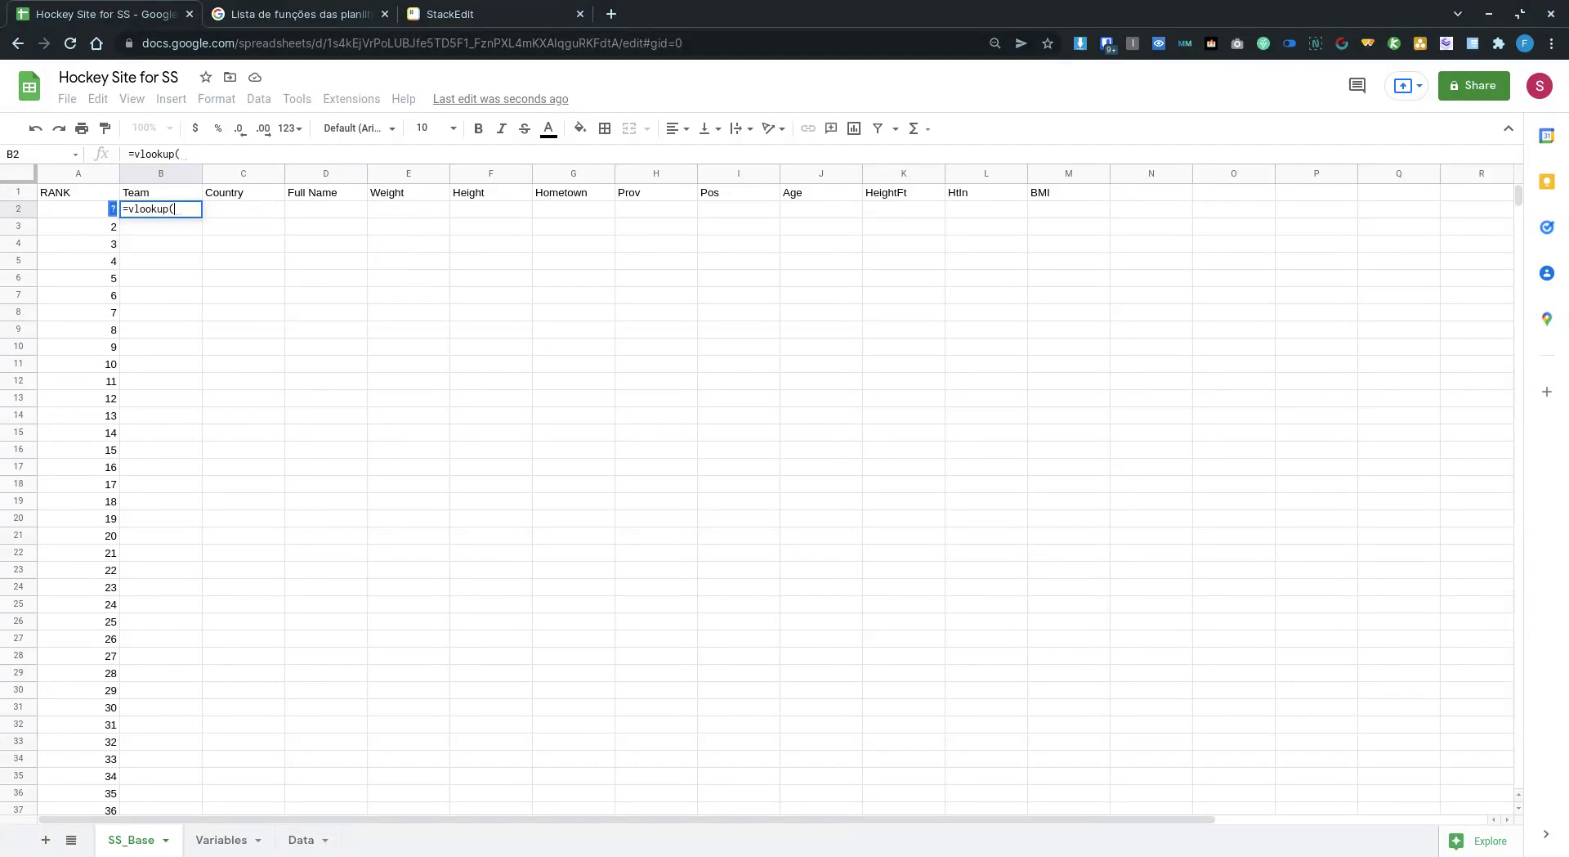
key(Left)
key(F4)
key(F4)
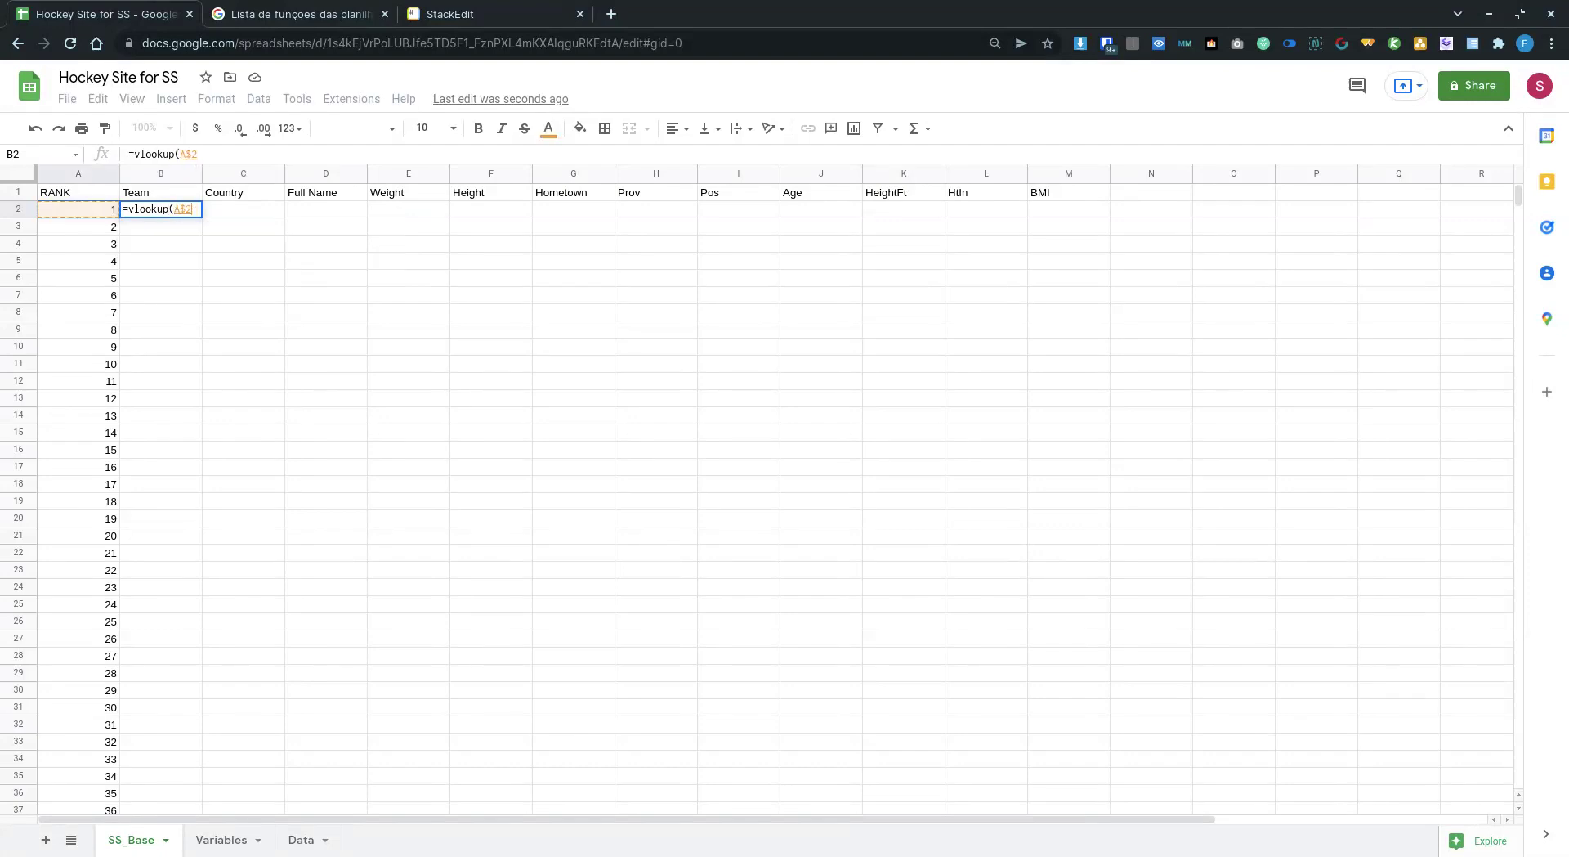
text(;)
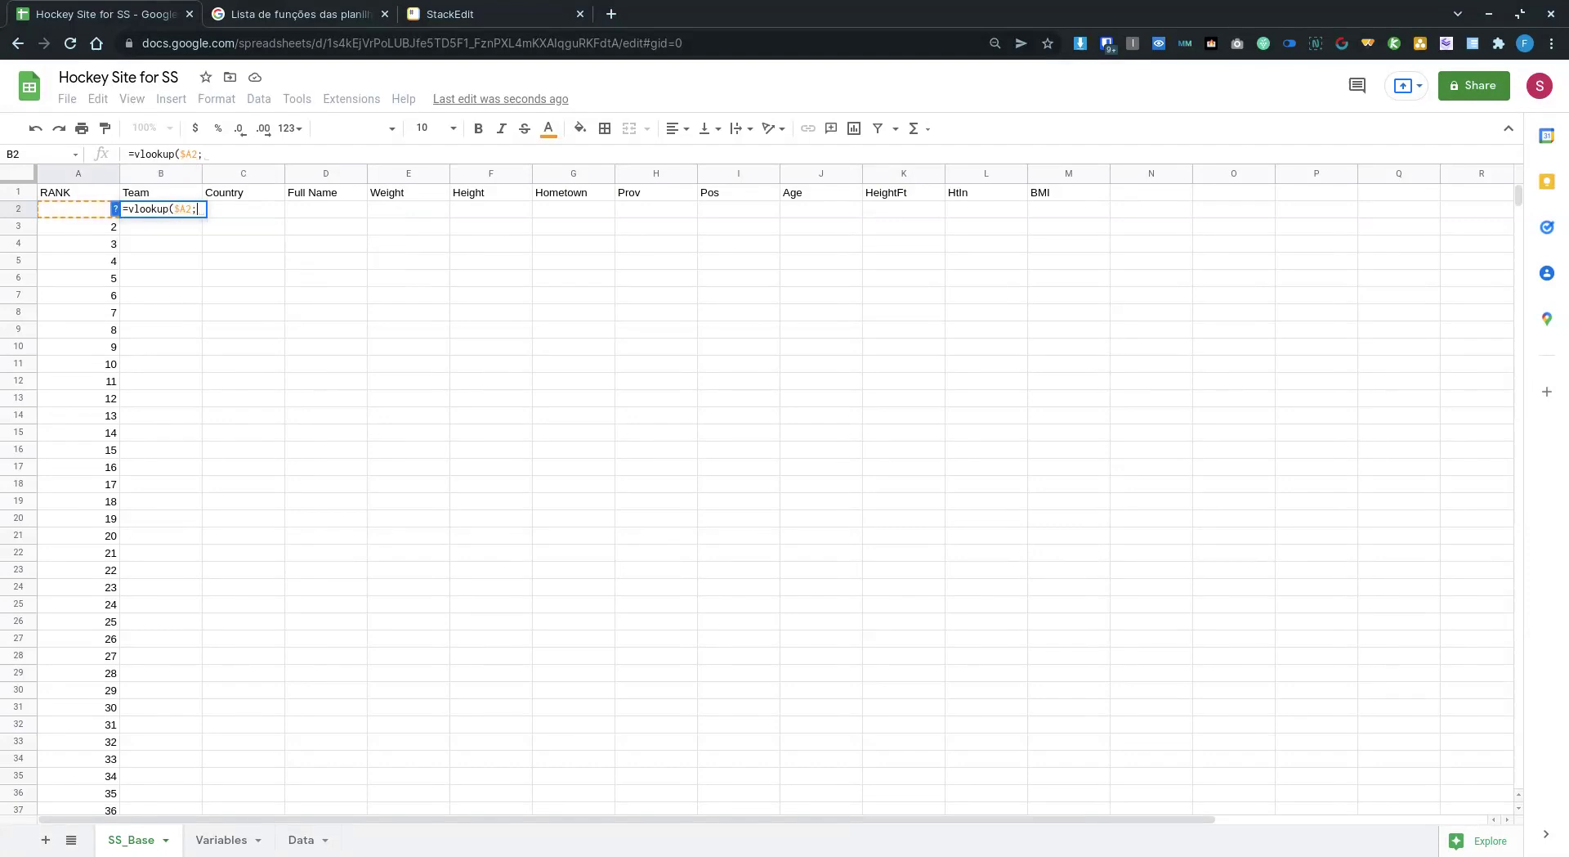
click(211, 839)
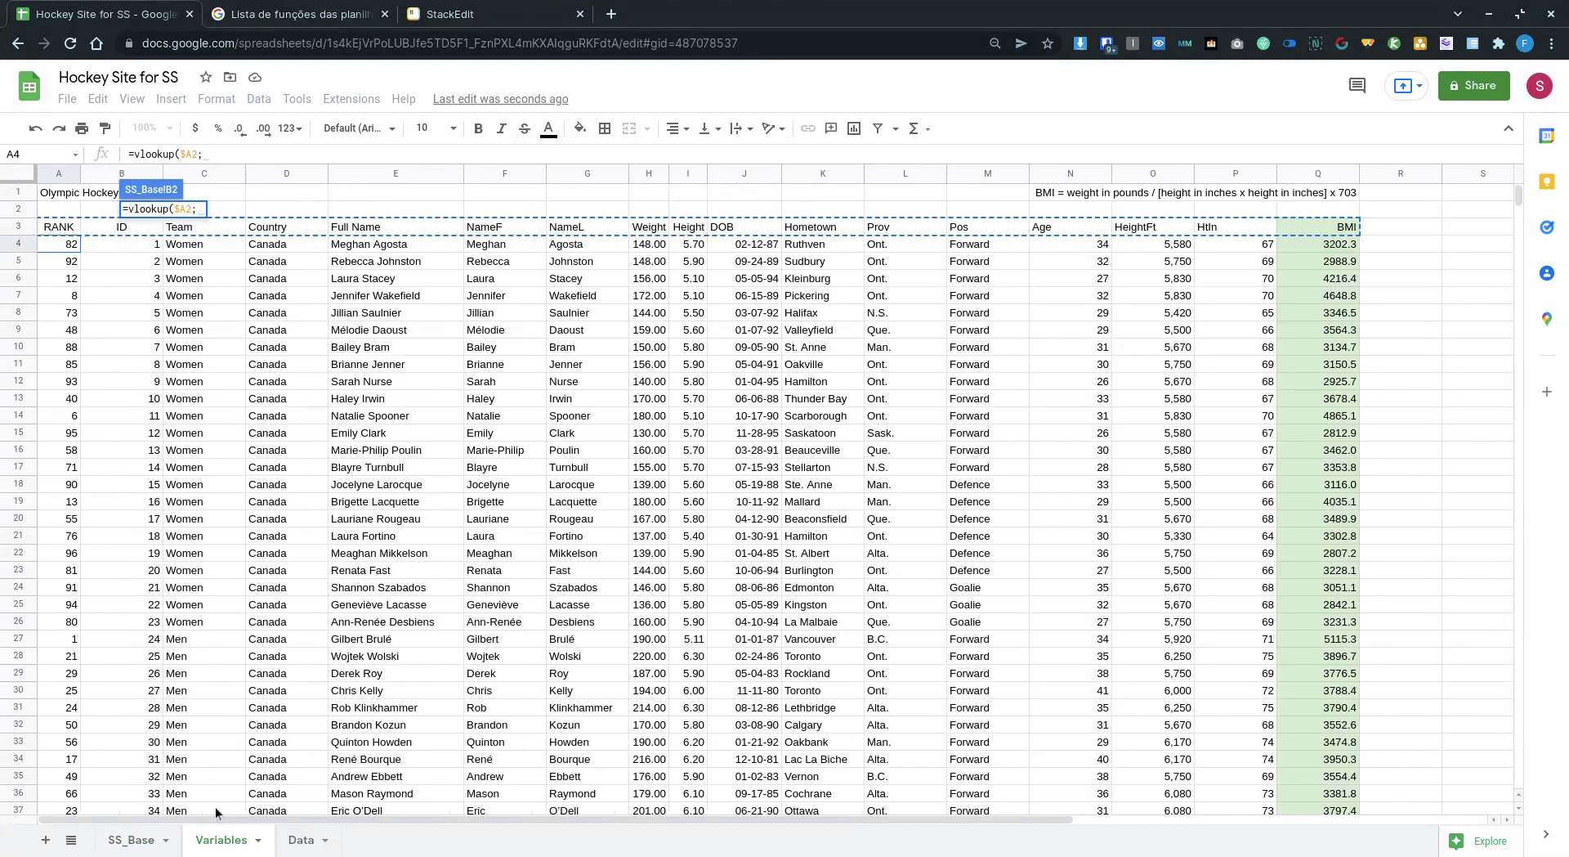
click(58, 243)
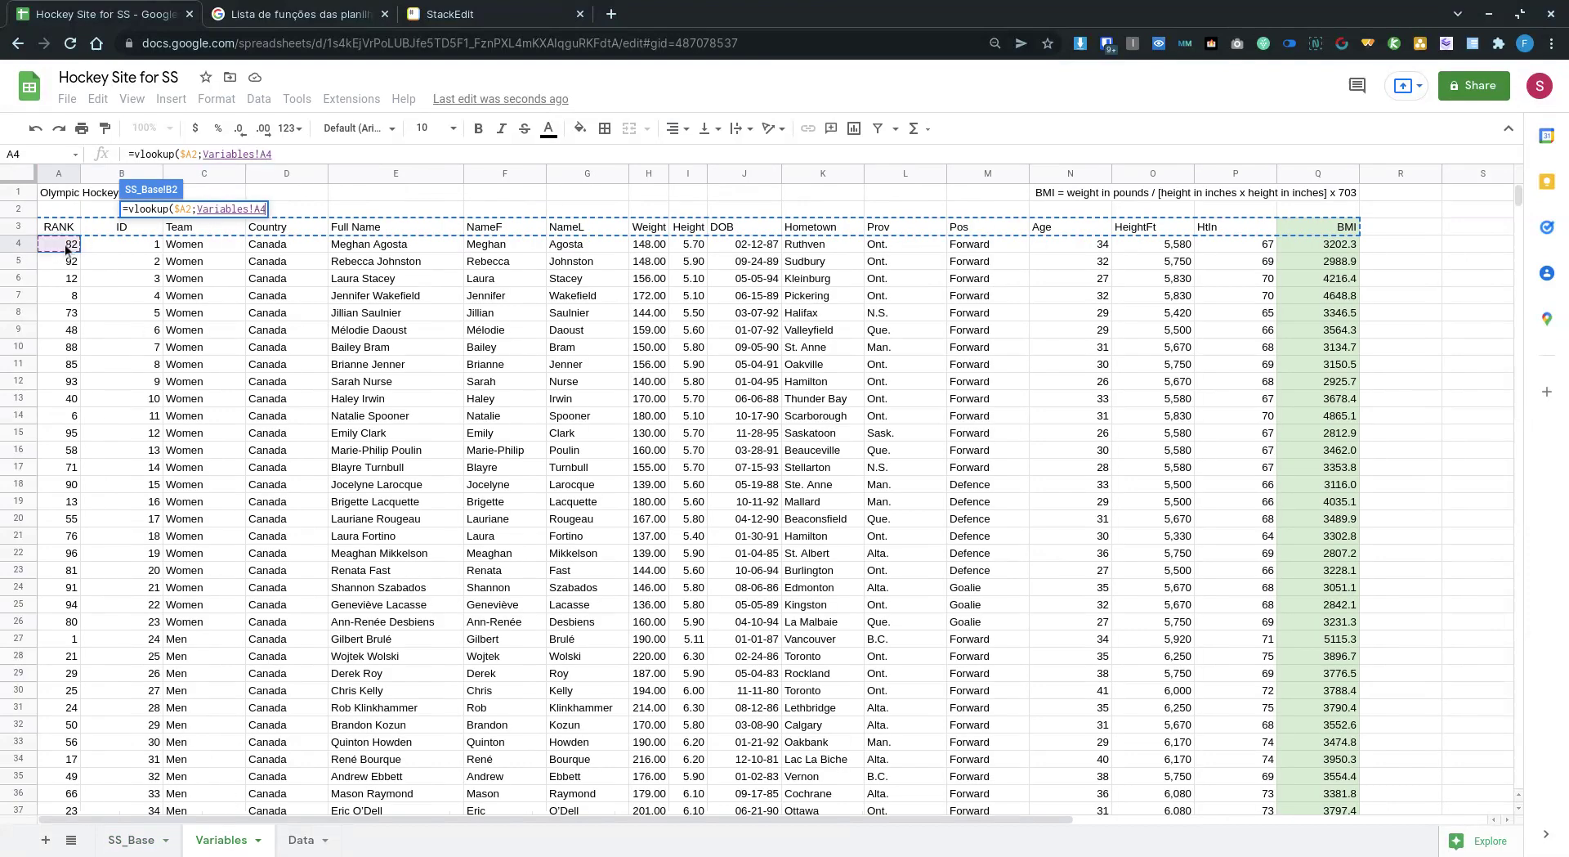
drag(67, 249, 1341, 809)
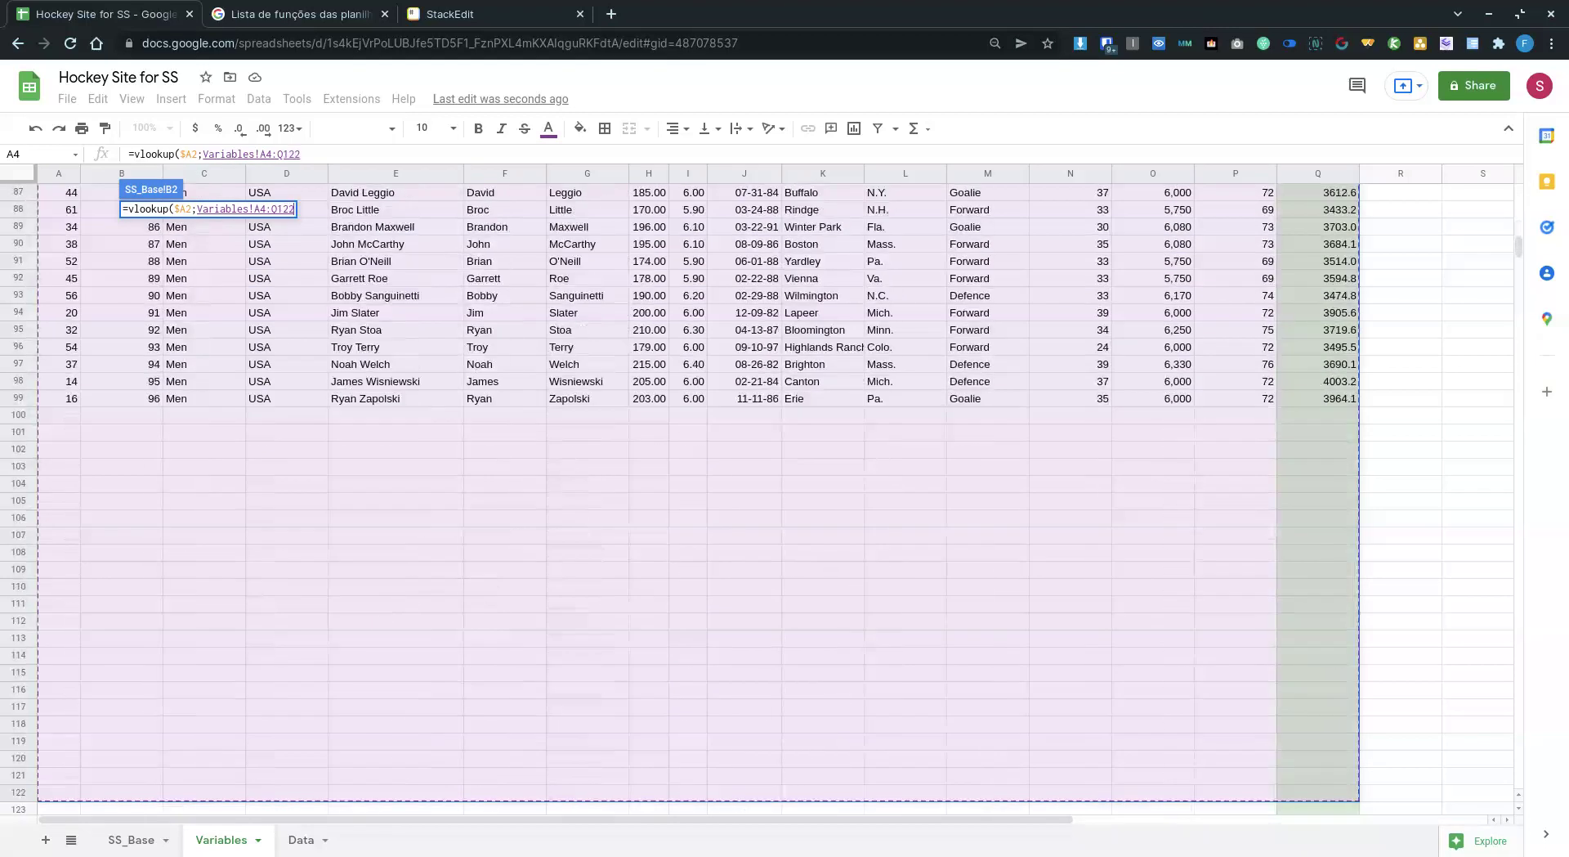
click(152, 842)
key(Escape)
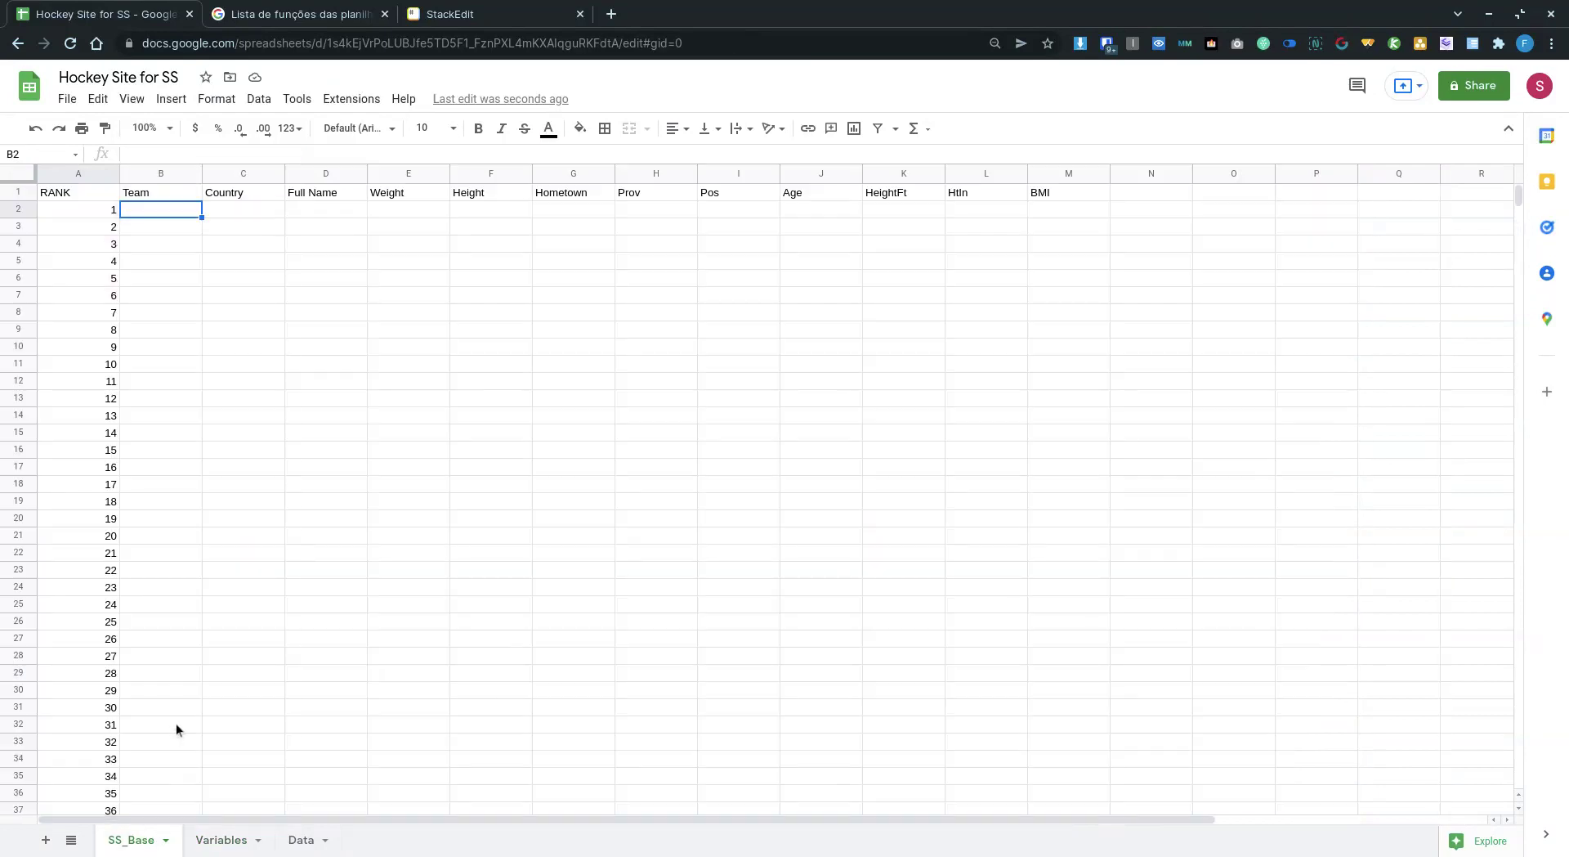
Name the range A3:Q142 of the Variables sheet organizeddata.
click(210, 845)
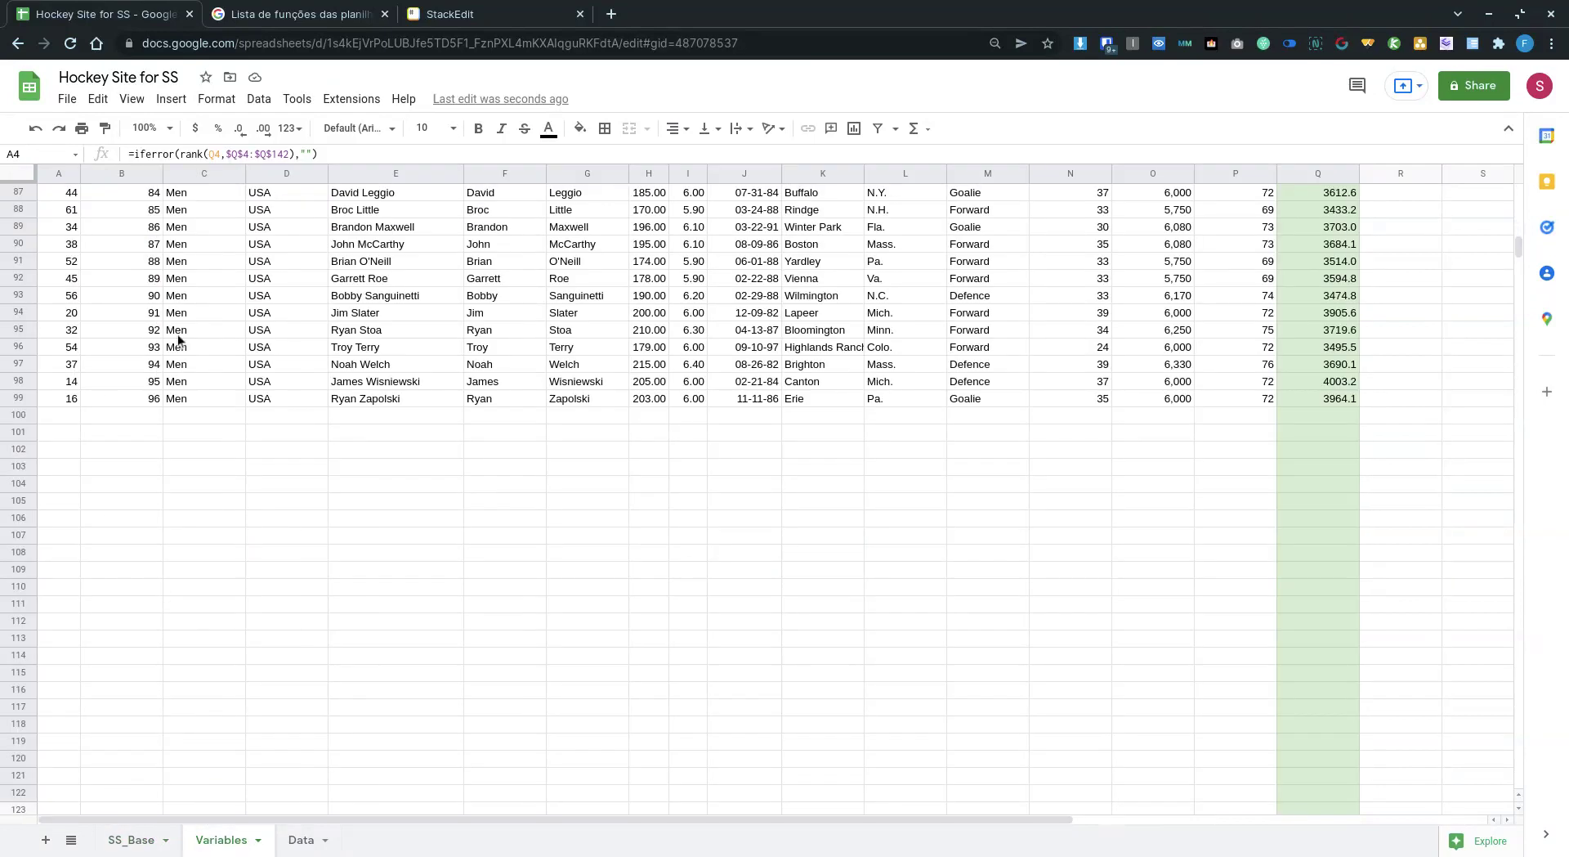
scroll(122, 309, up, 1)
click(91, 313)
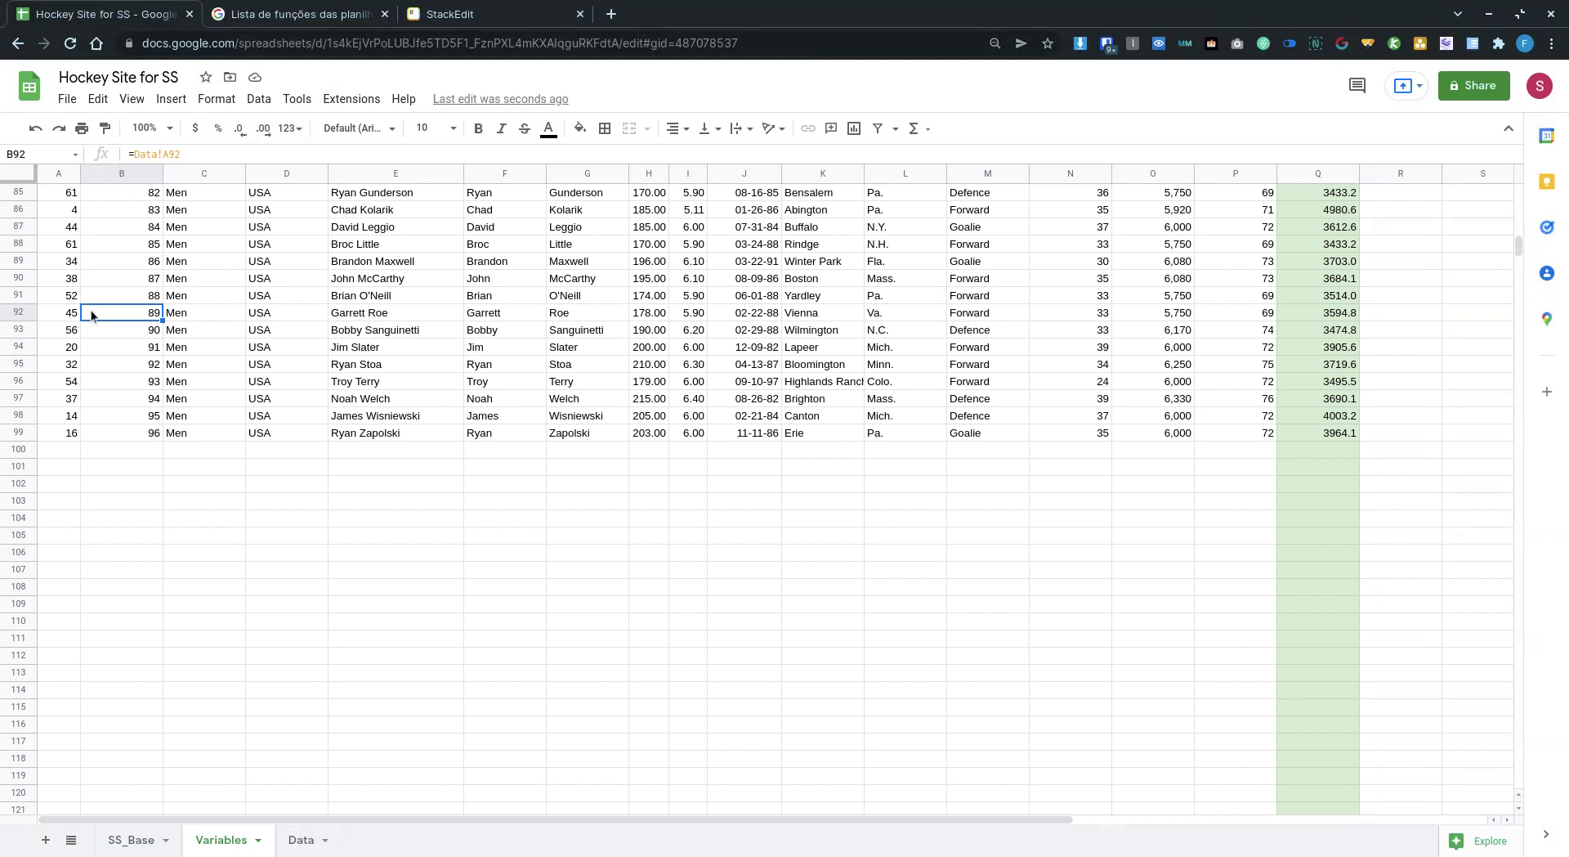
key(ctrl+Home)
key(ctrl+shift+Right)
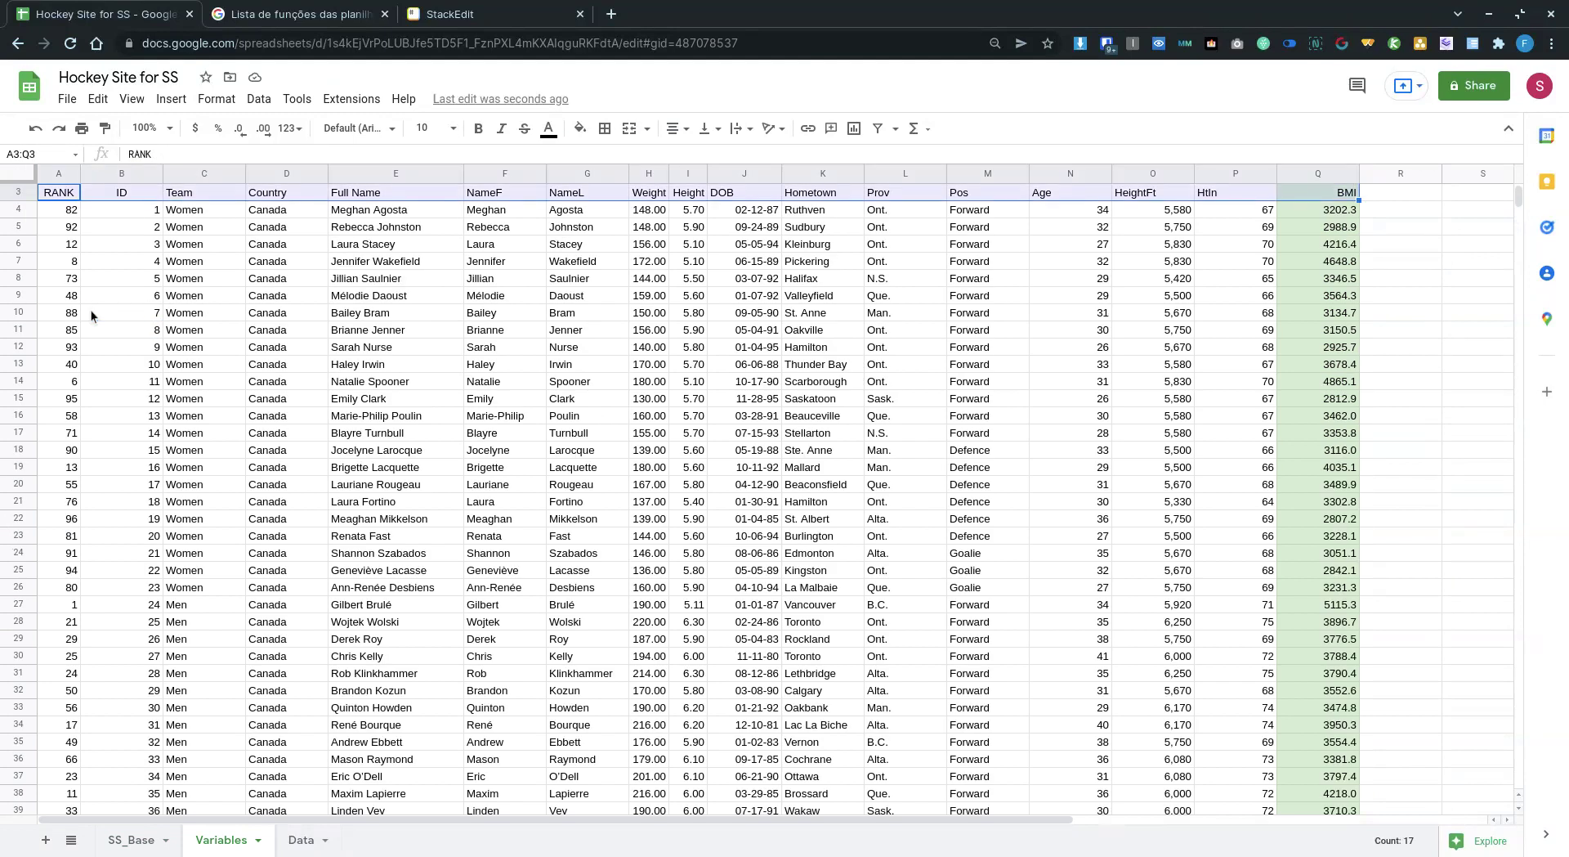
key(ctrl+shift+Down)
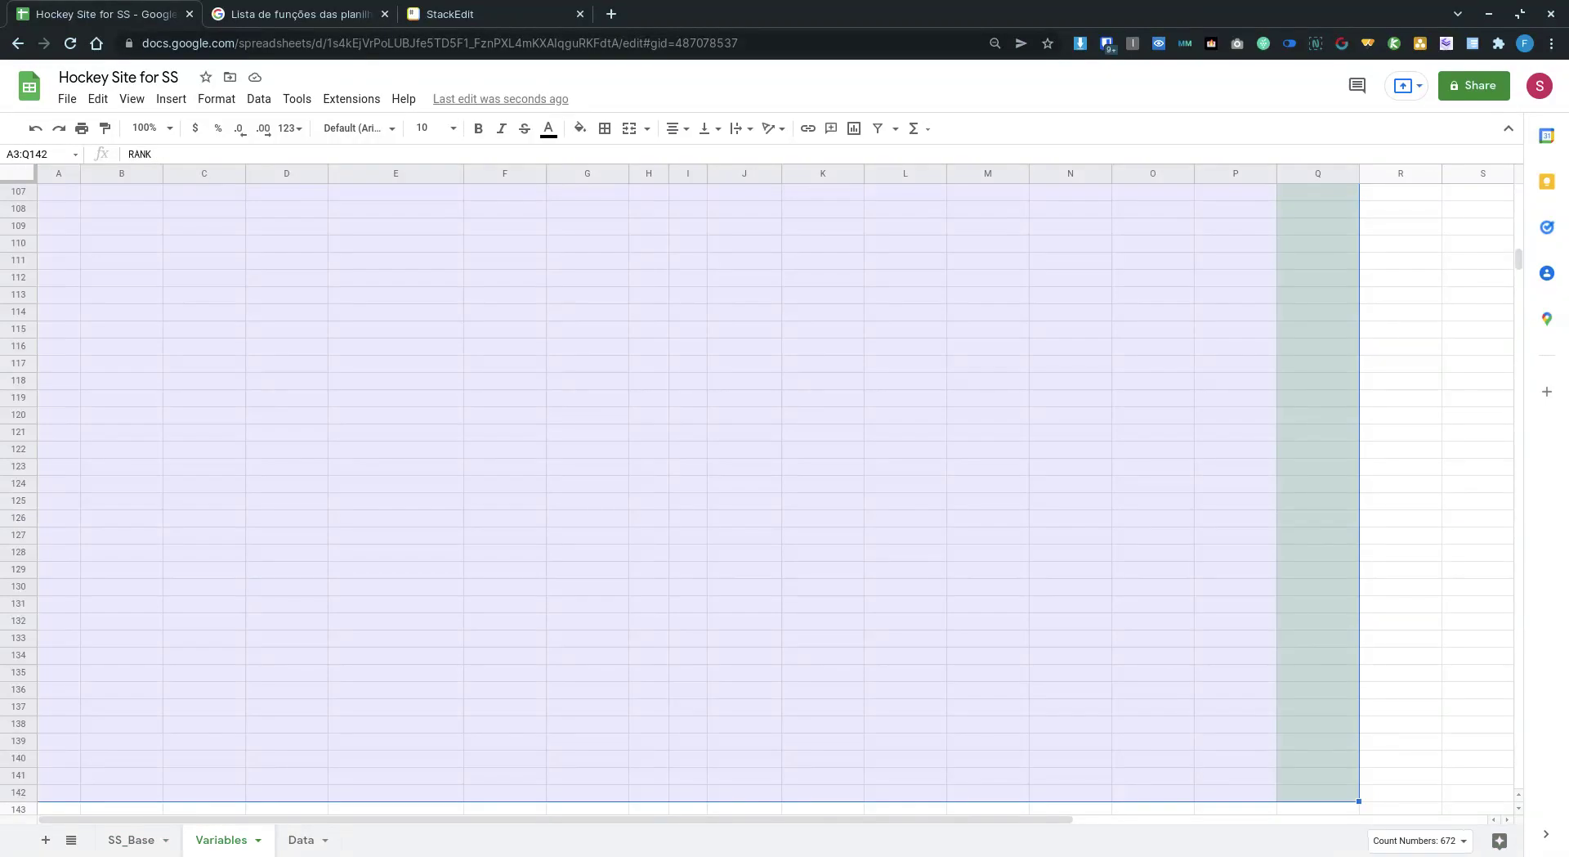
click(51, 153)
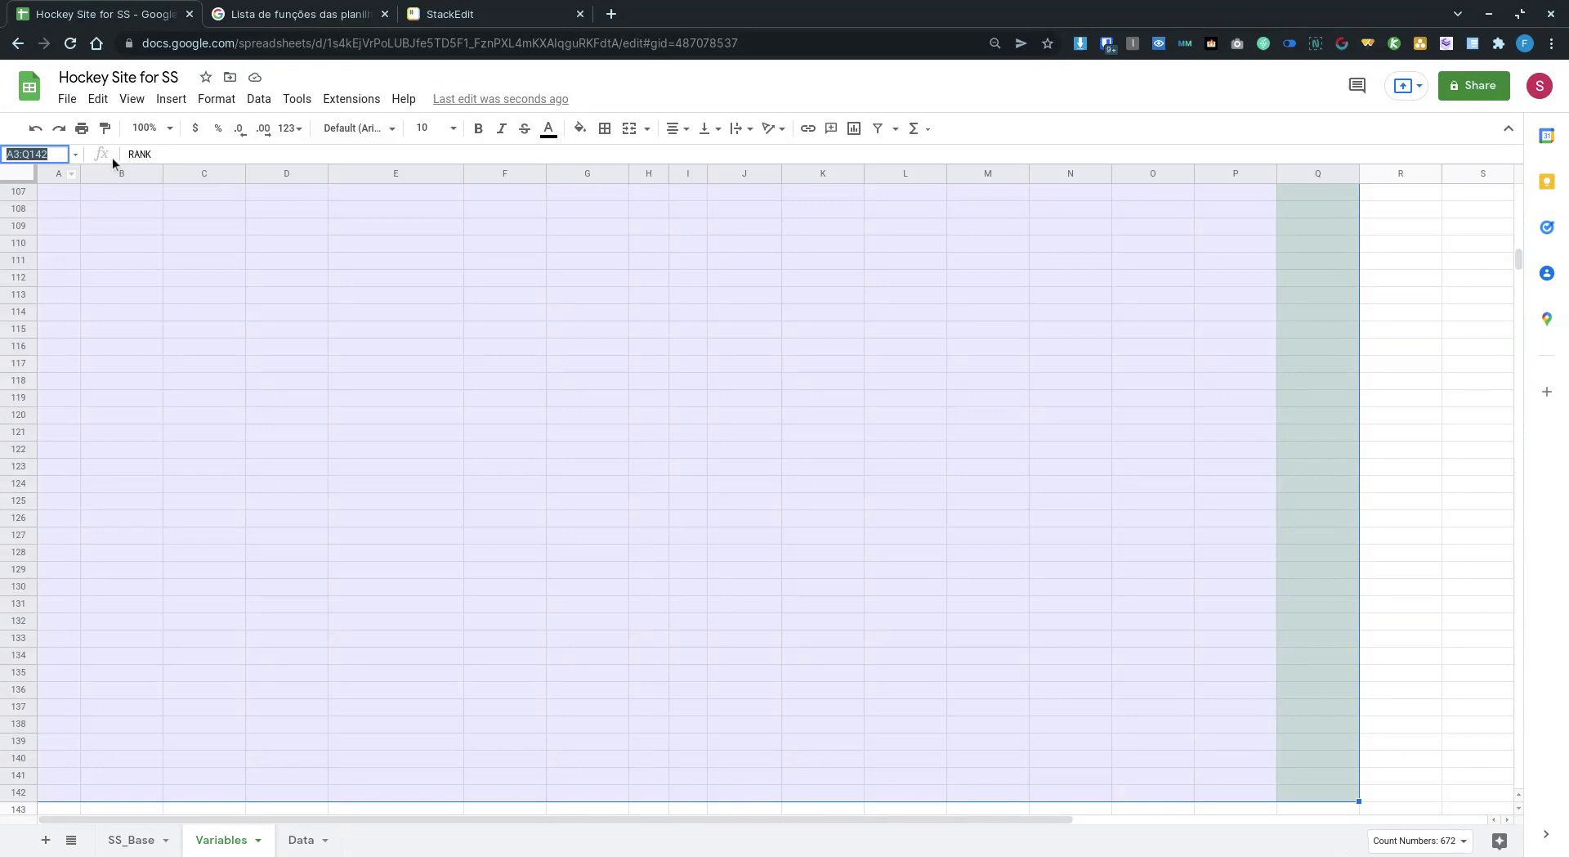
text(organized)
text(data)
key(Return)
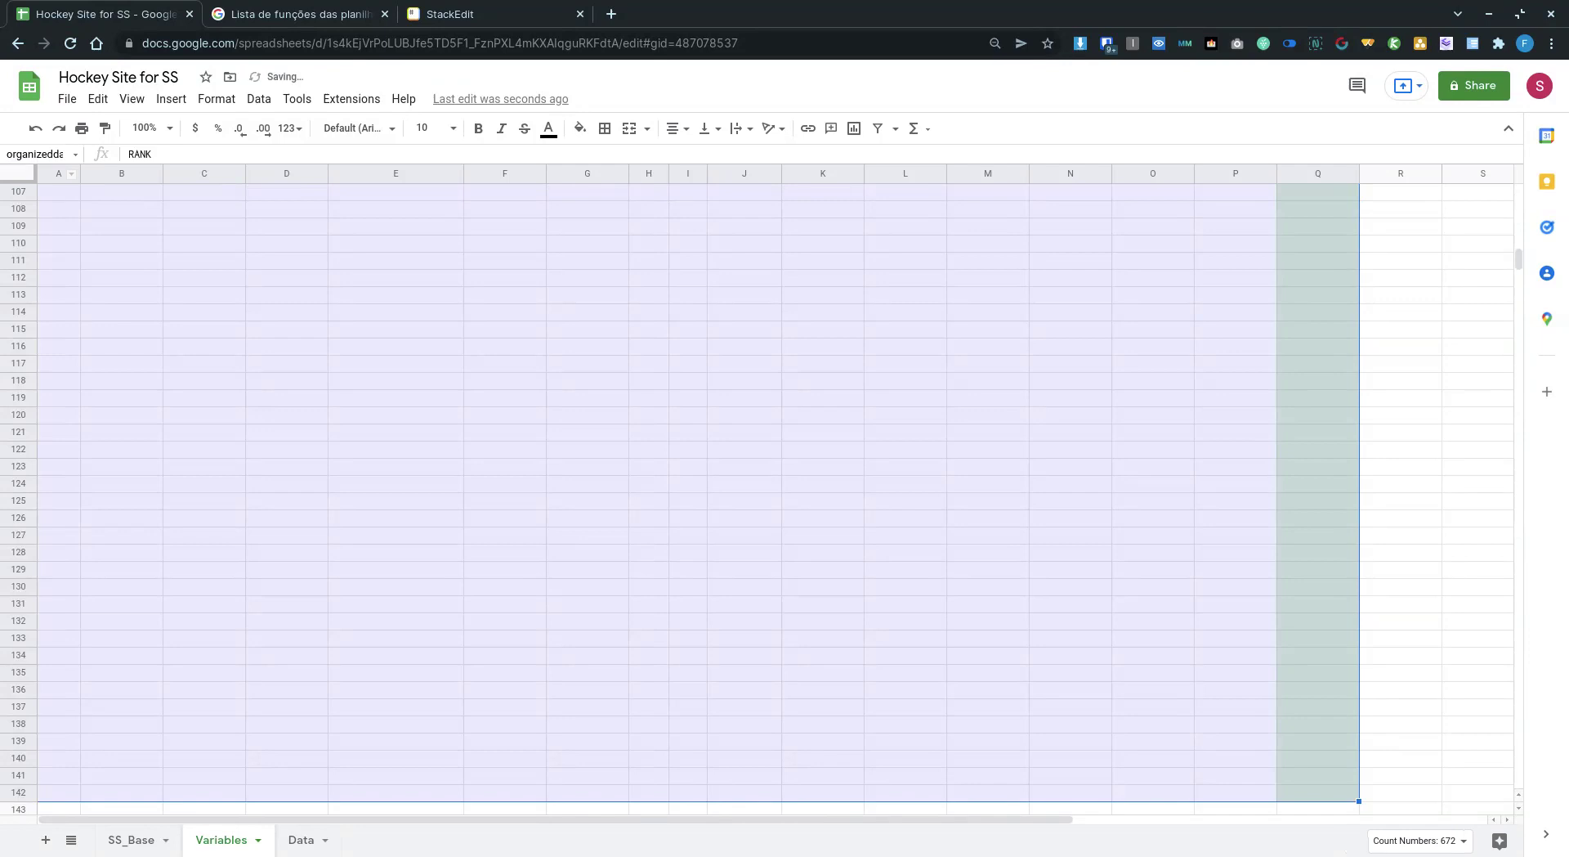
Enter =vlookup($A2;organizeddata;2;false) in B2 of SS_Base to look up the first-ranked player.
click(137, 840)
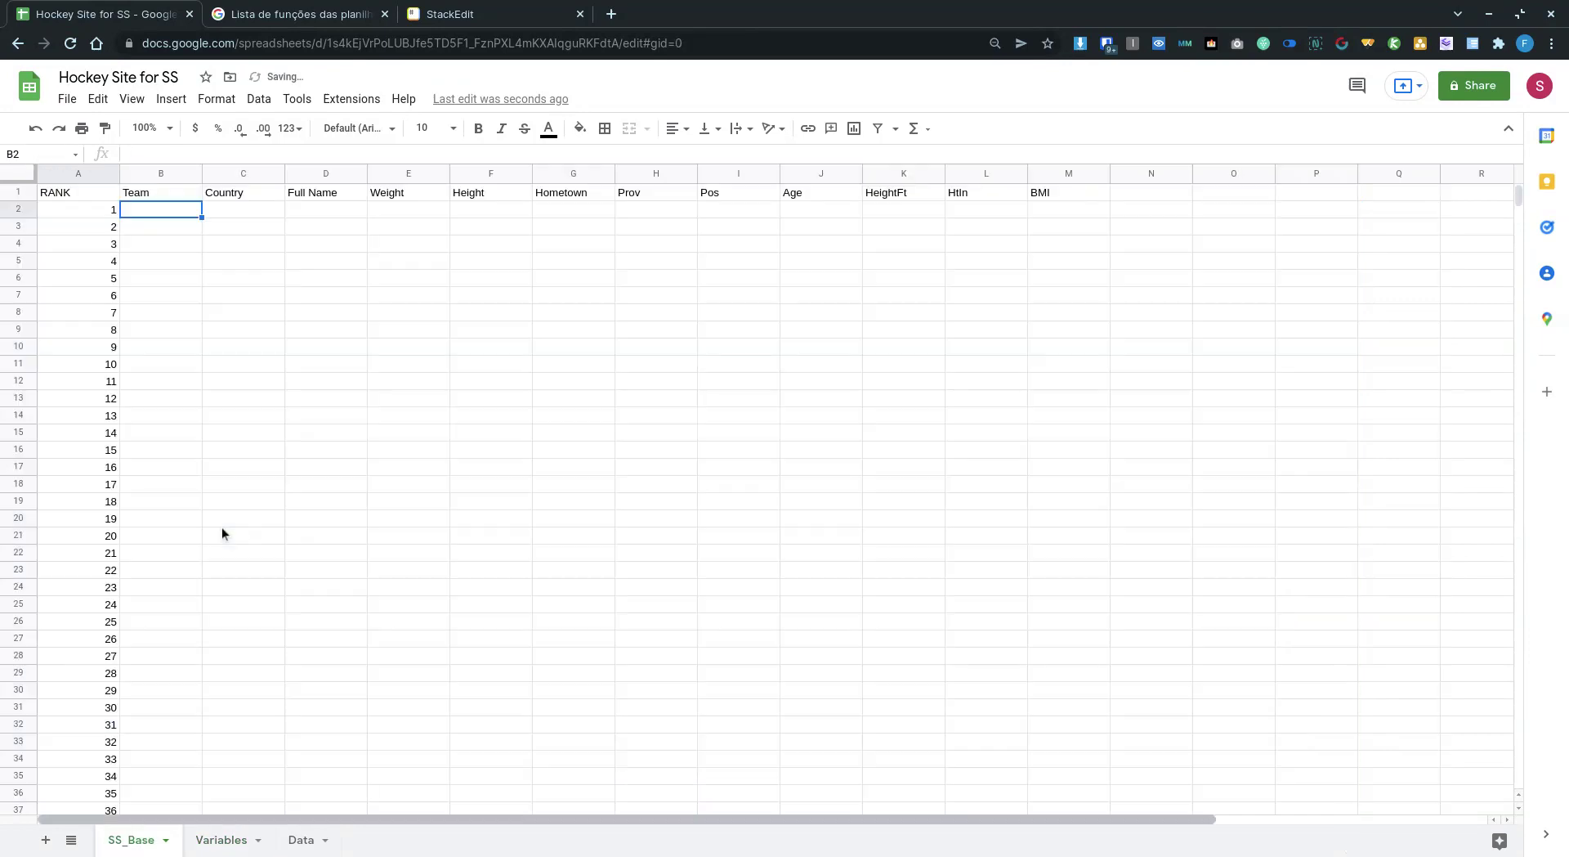
text(=vloo)
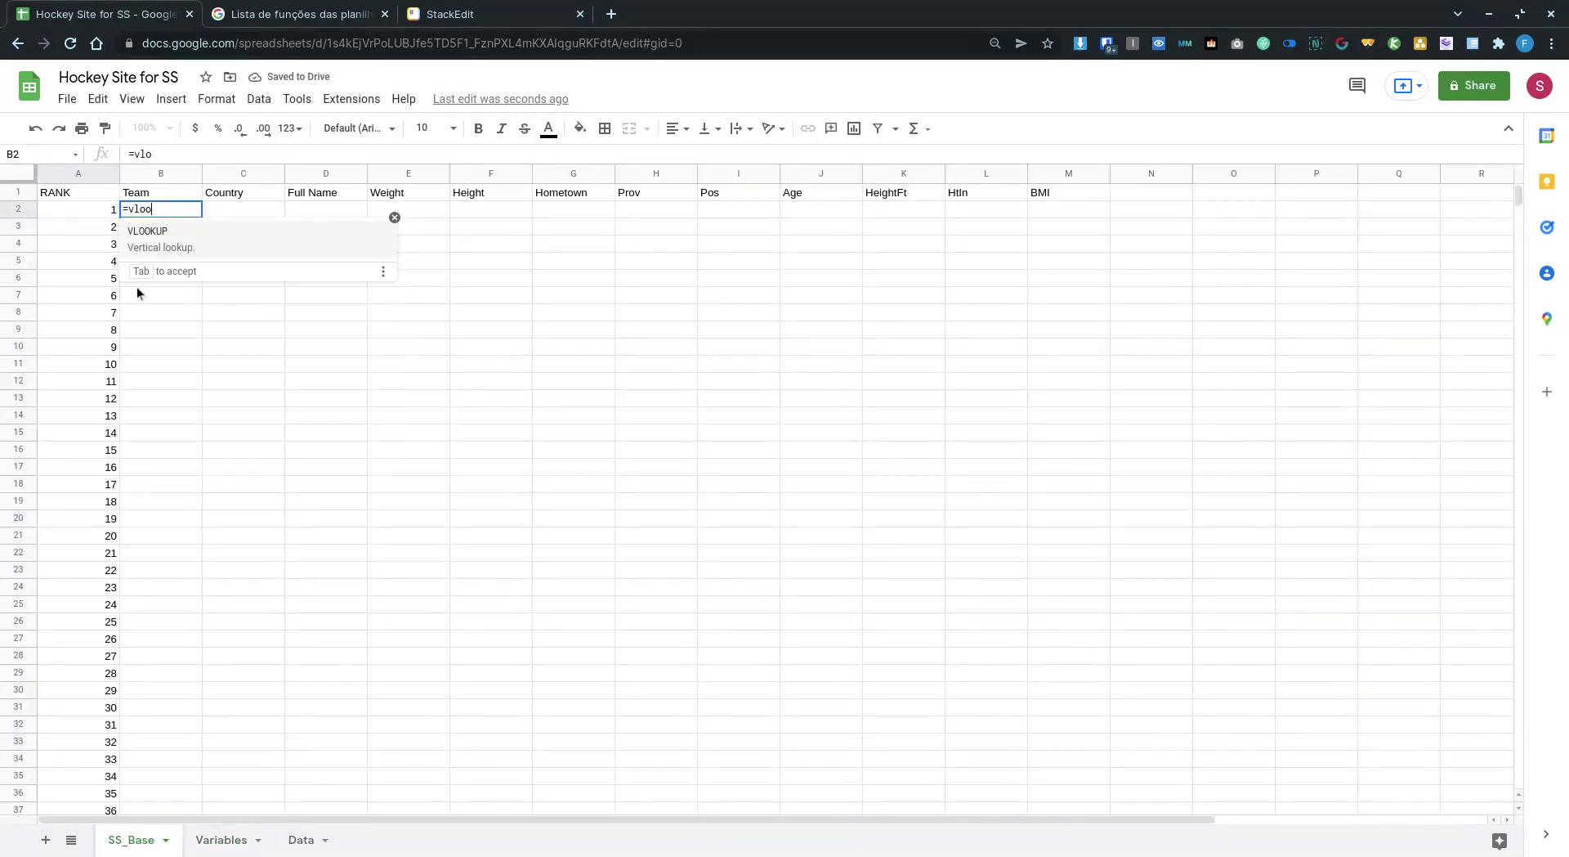
text(kup()
key(Left)
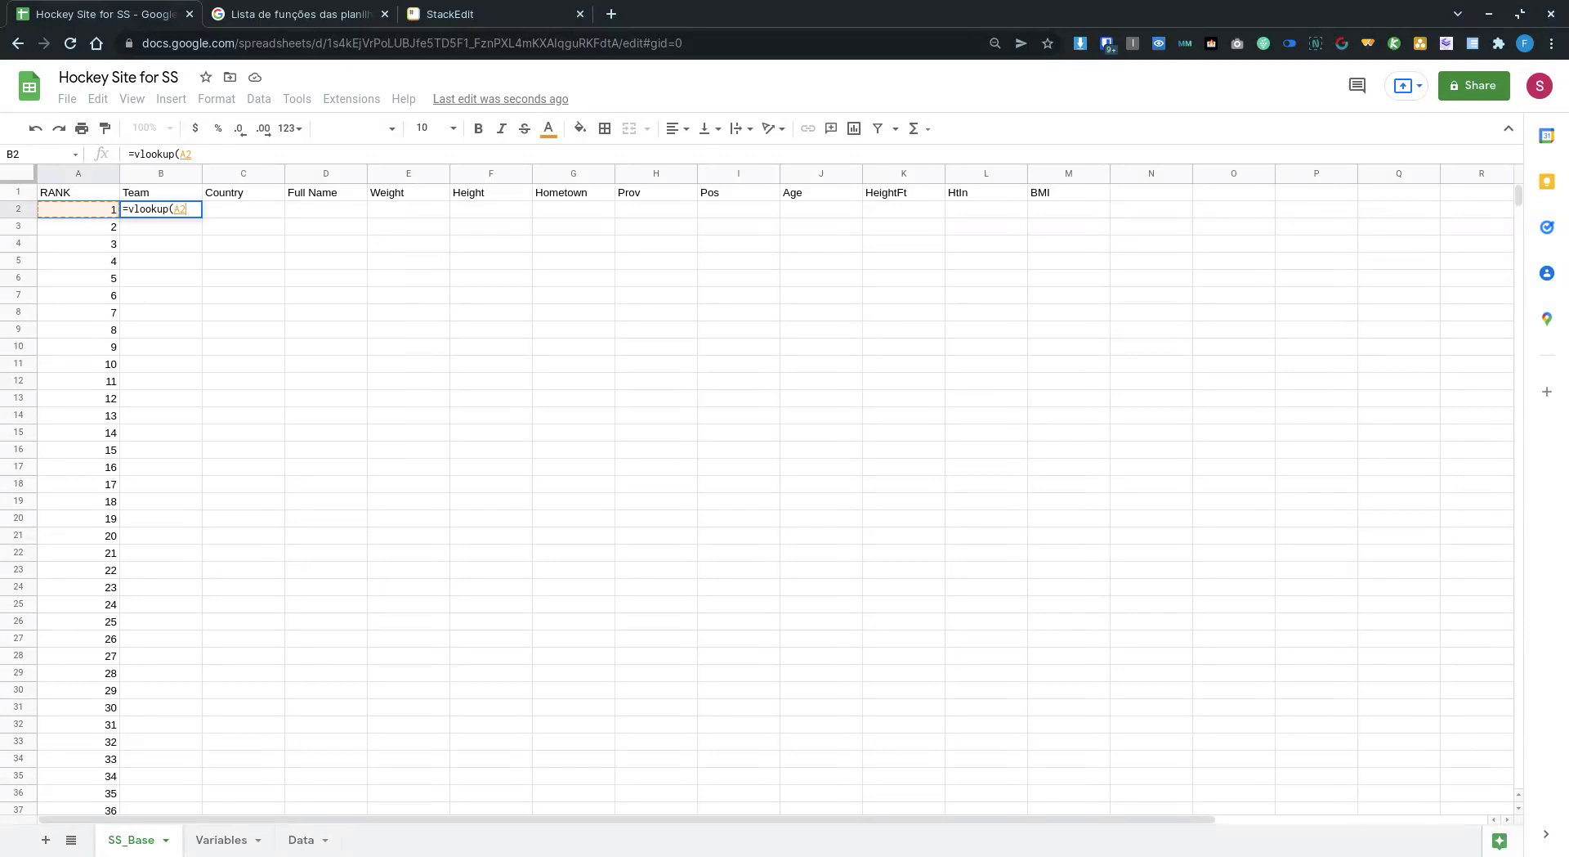
key(F4)
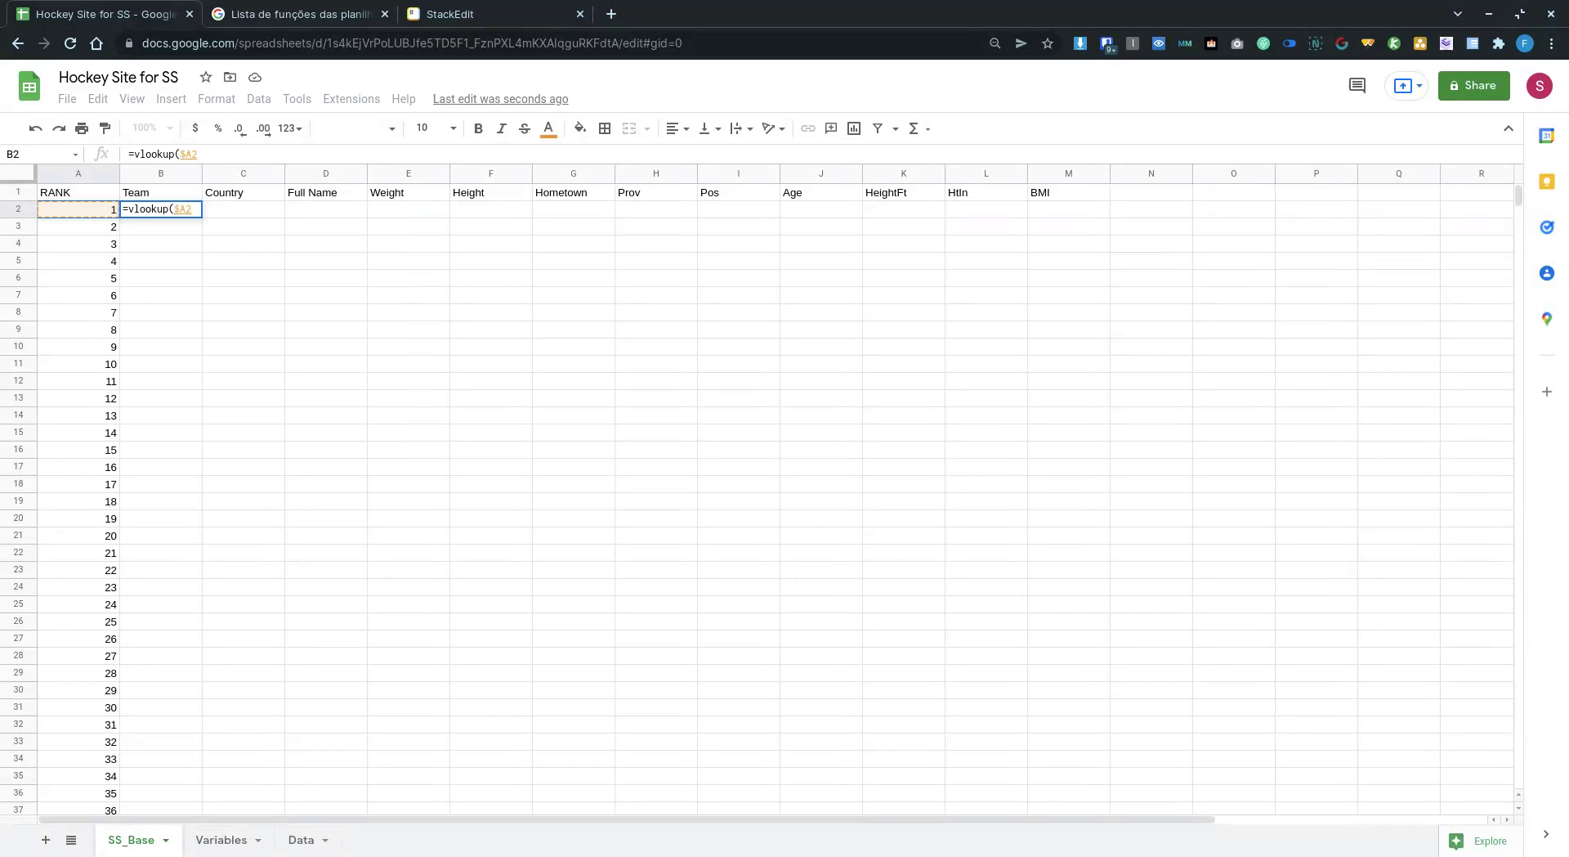
text(;organi)
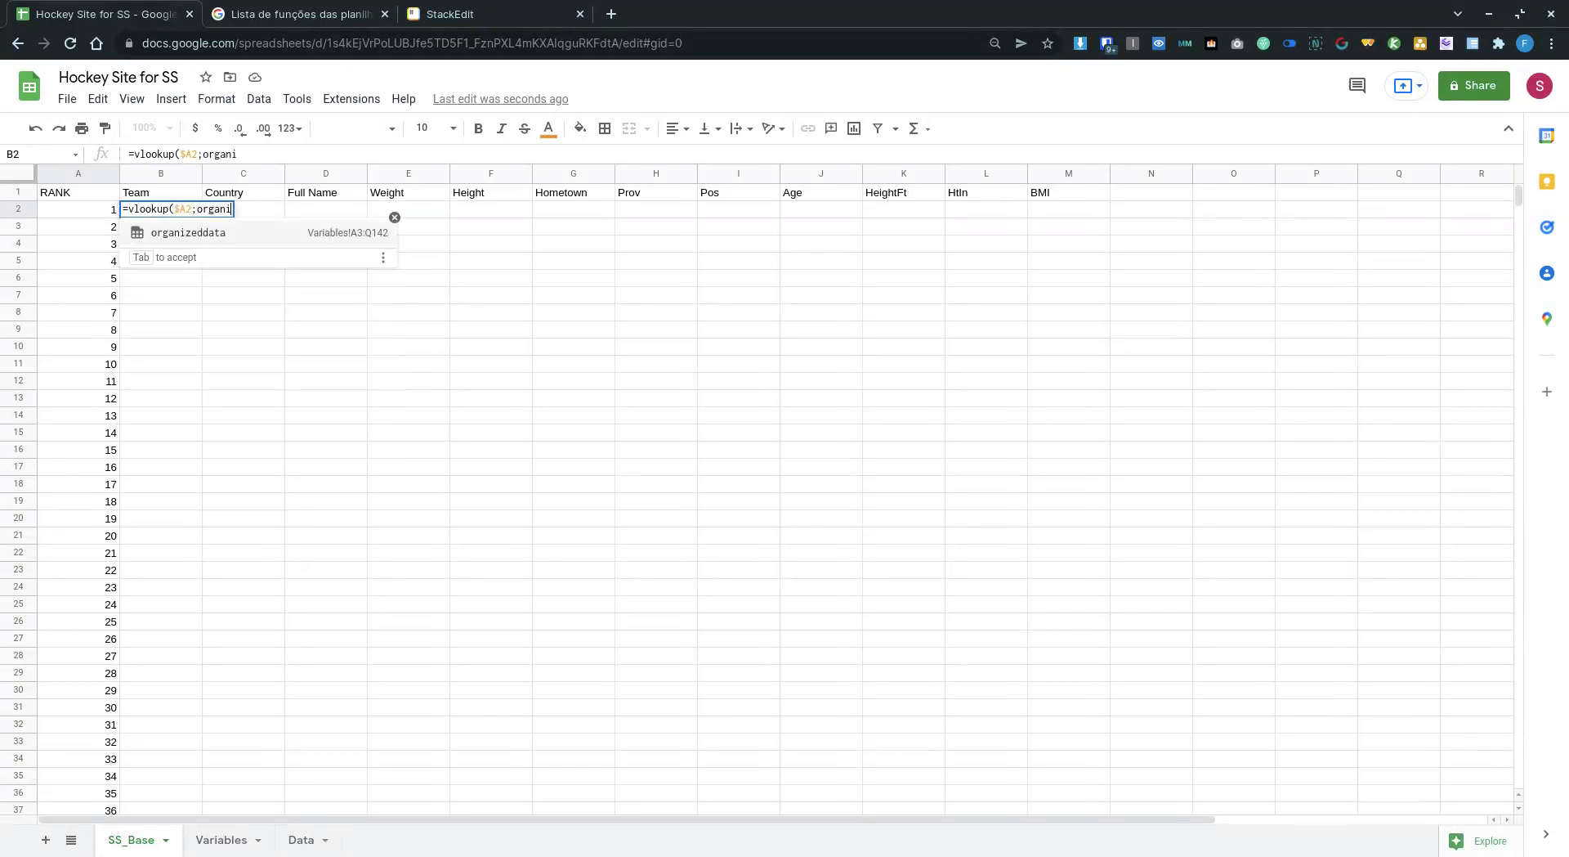
click(167, 233)
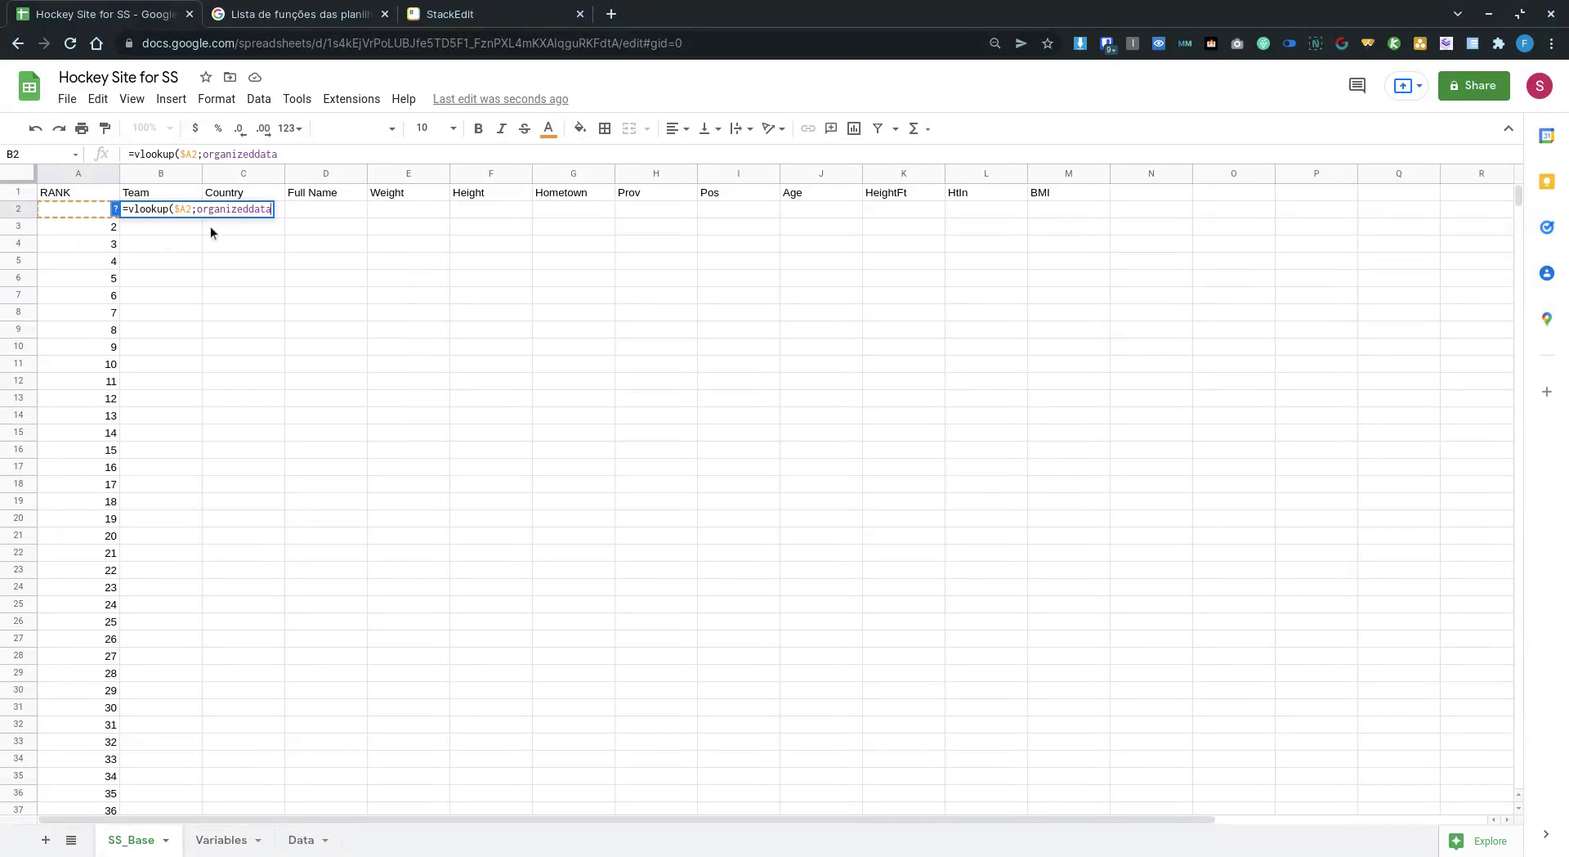
click(292, 152)
text(;2;false))
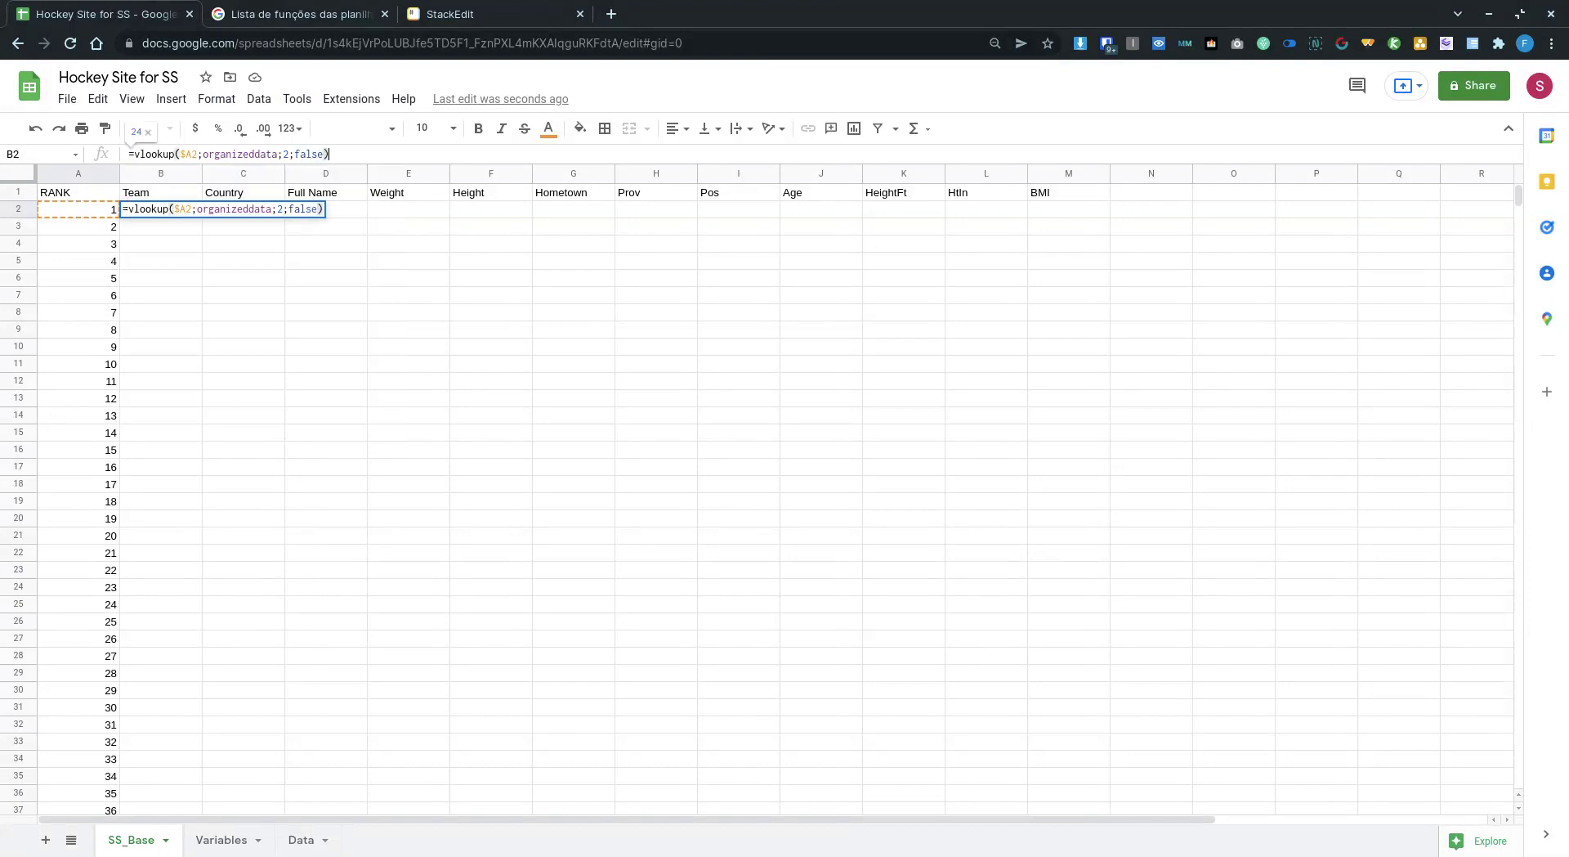
key(Return)
key(Up)
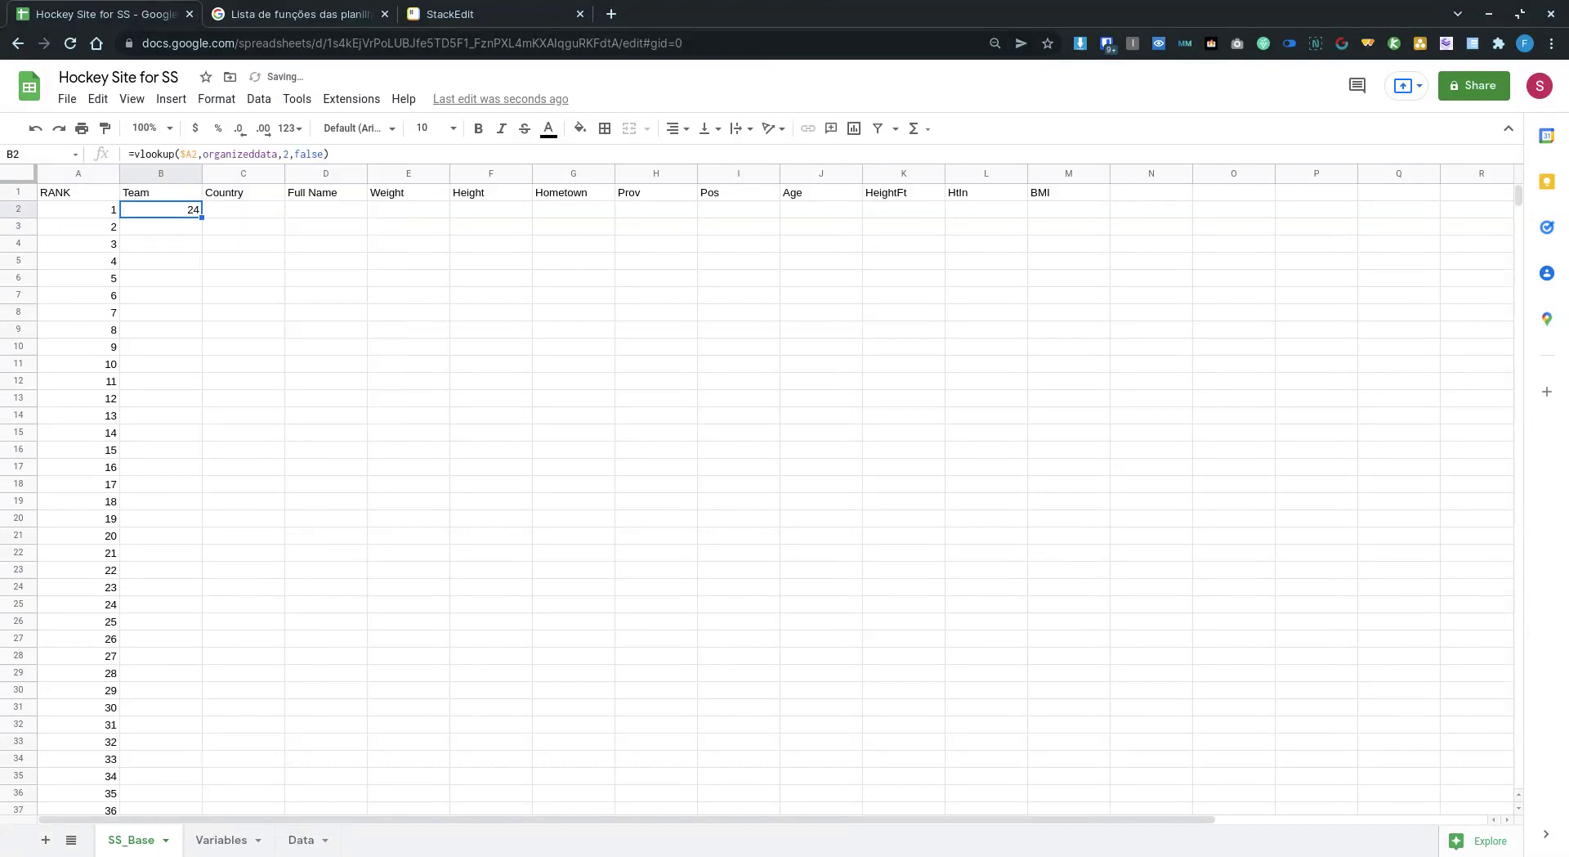
Check the Team column's position in the Variables sheet and set the column index in SS_Base B2's VLOOKUP to 3.
click(223, 840)
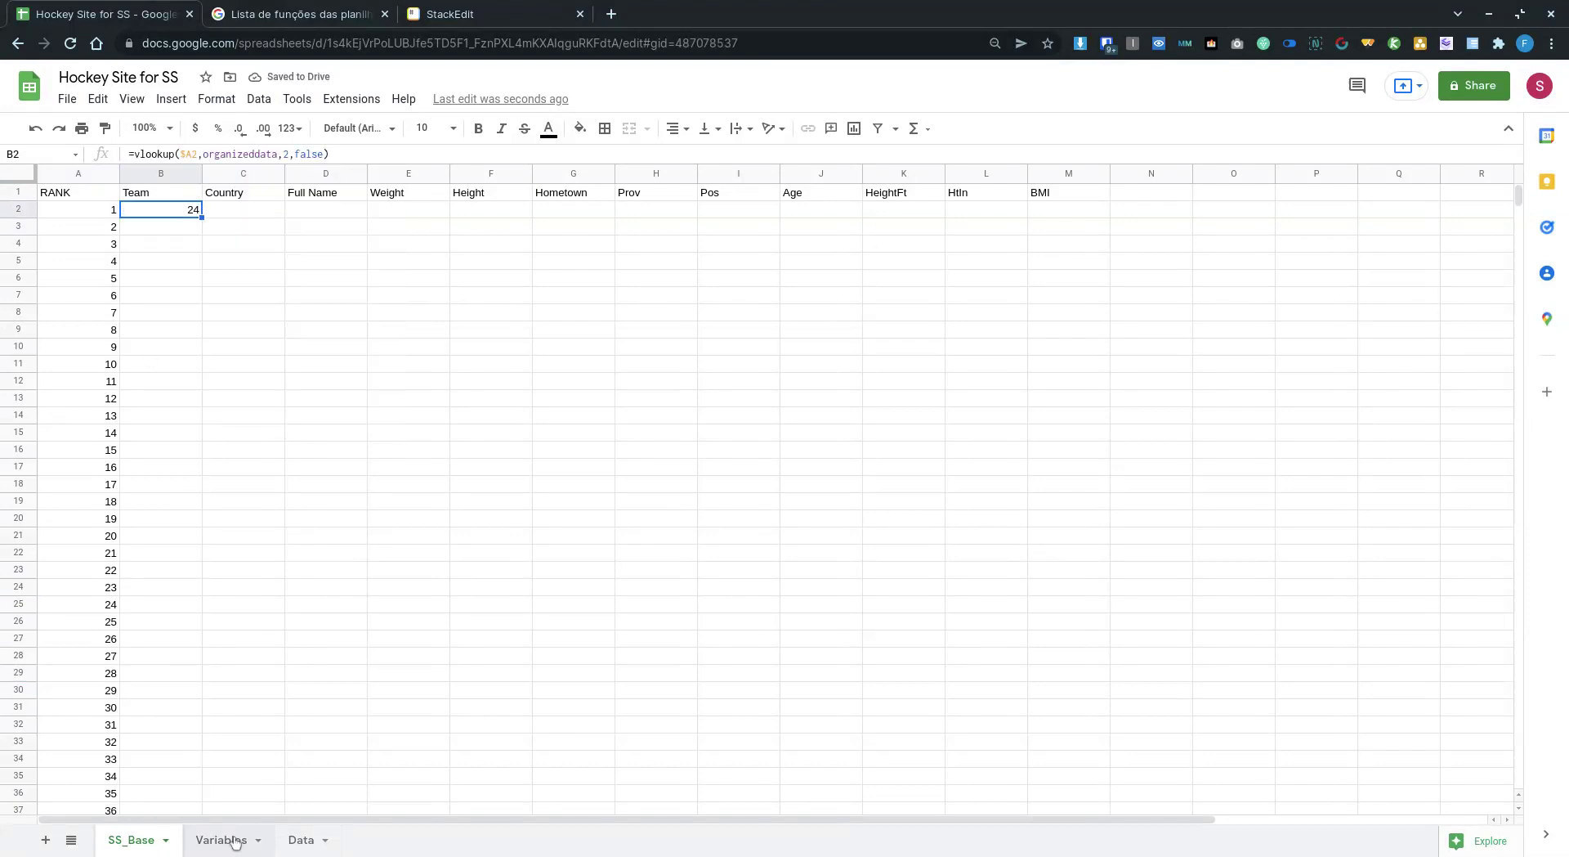
click(72, 232)
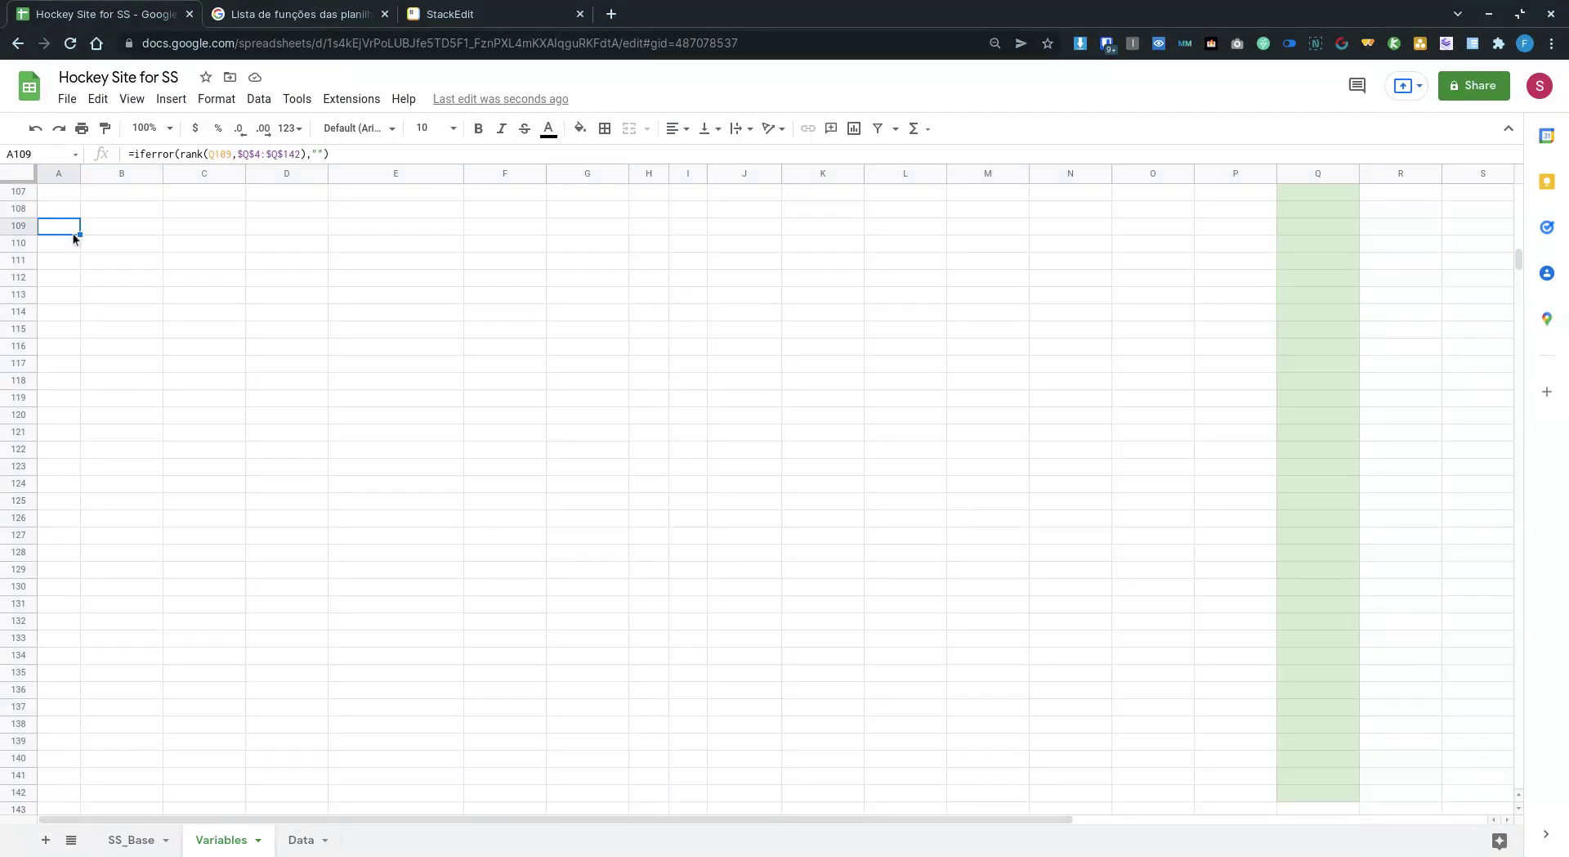
key(ctrl+Home)
key(Right)
key(Right)
key(Right)
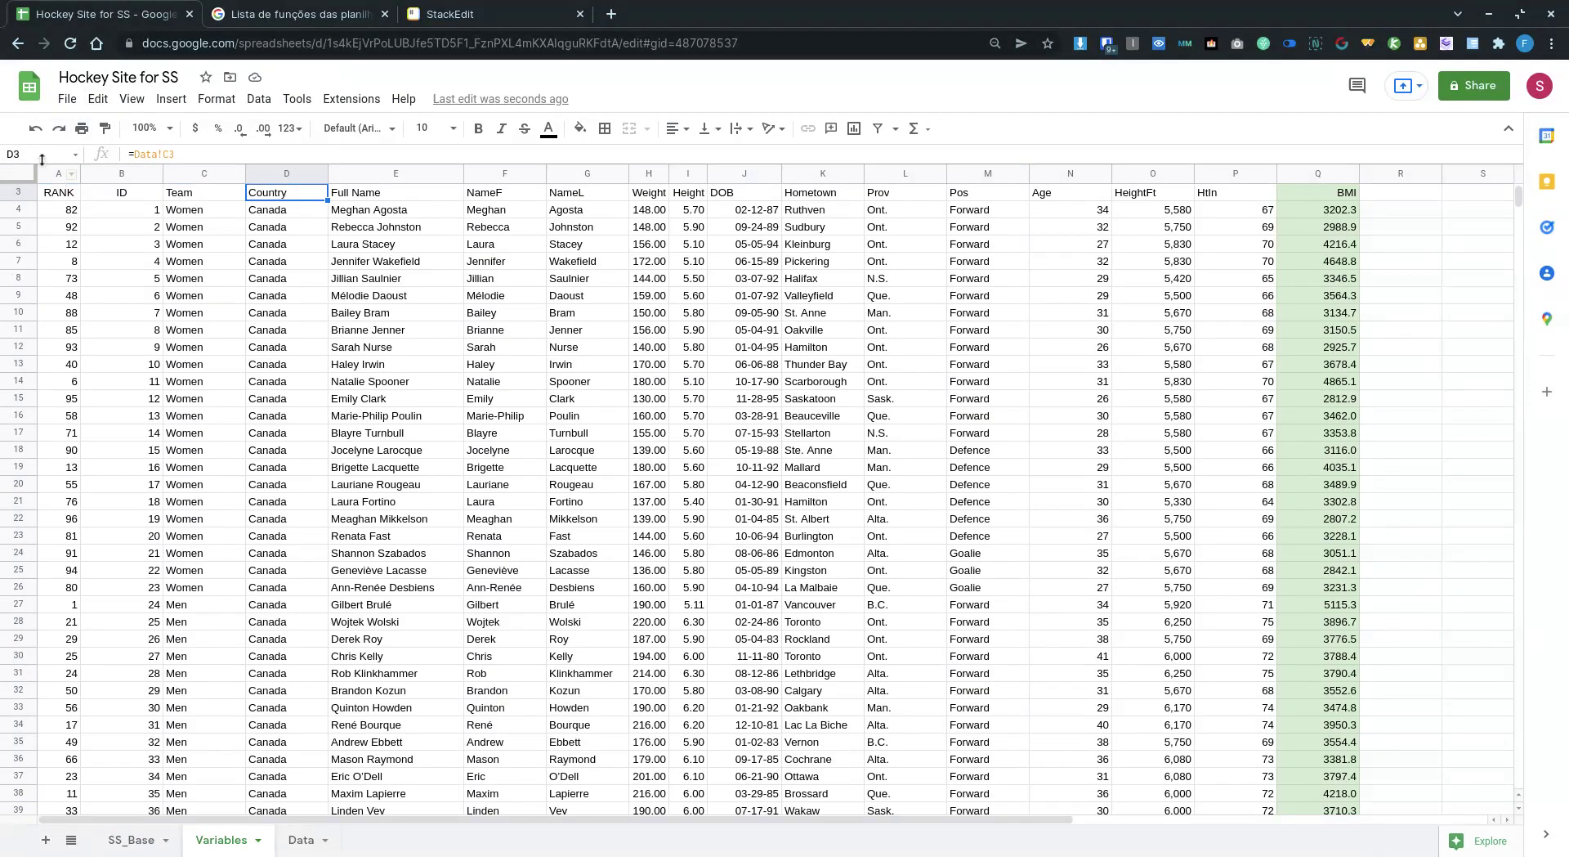
click(131, 839)
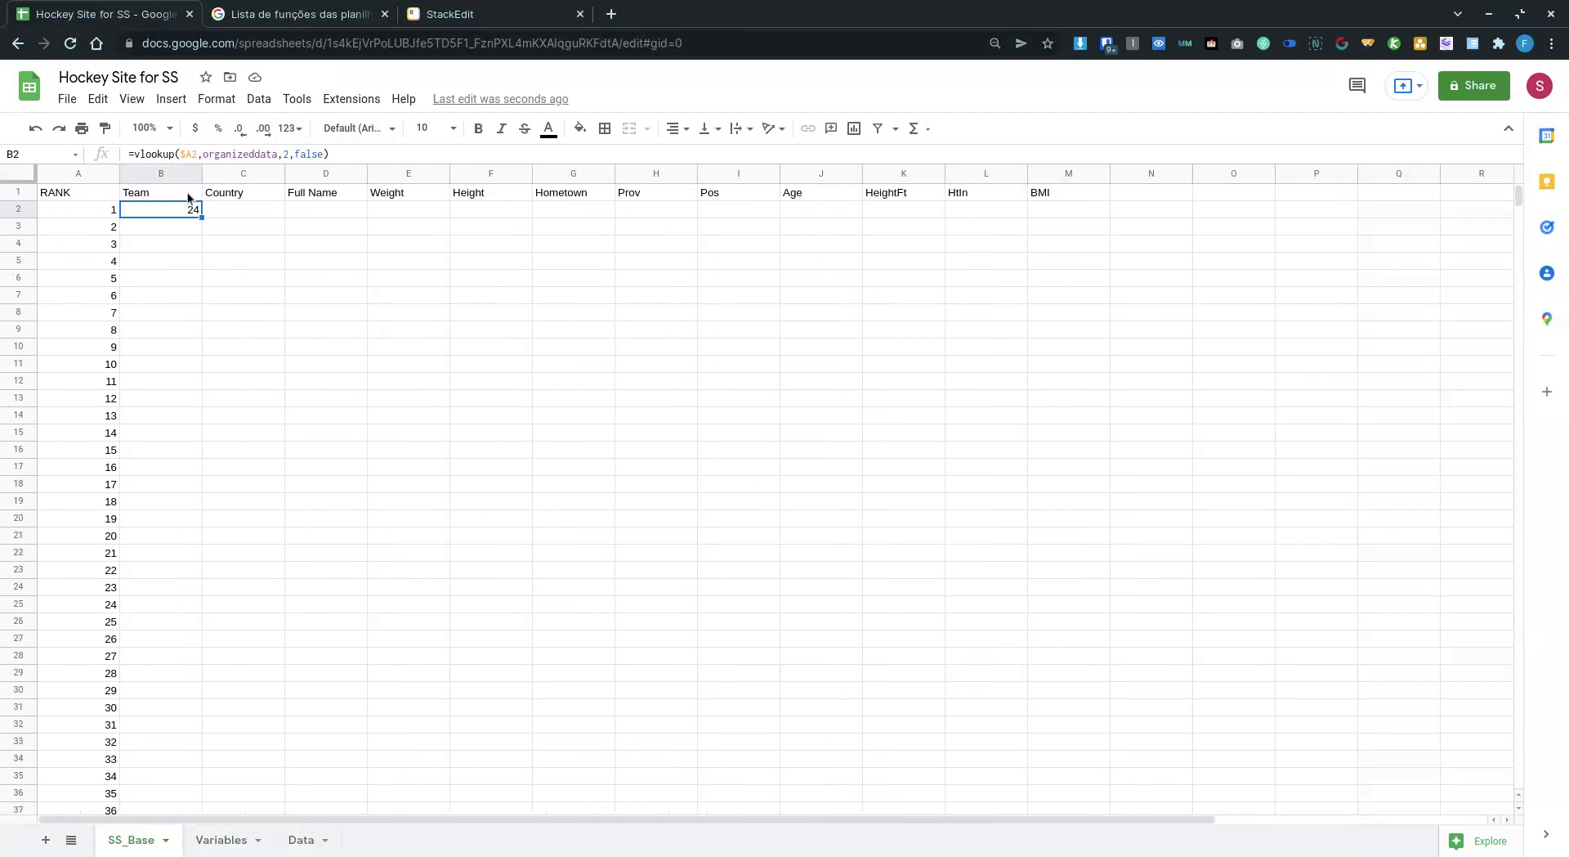
double_click(286, 154)
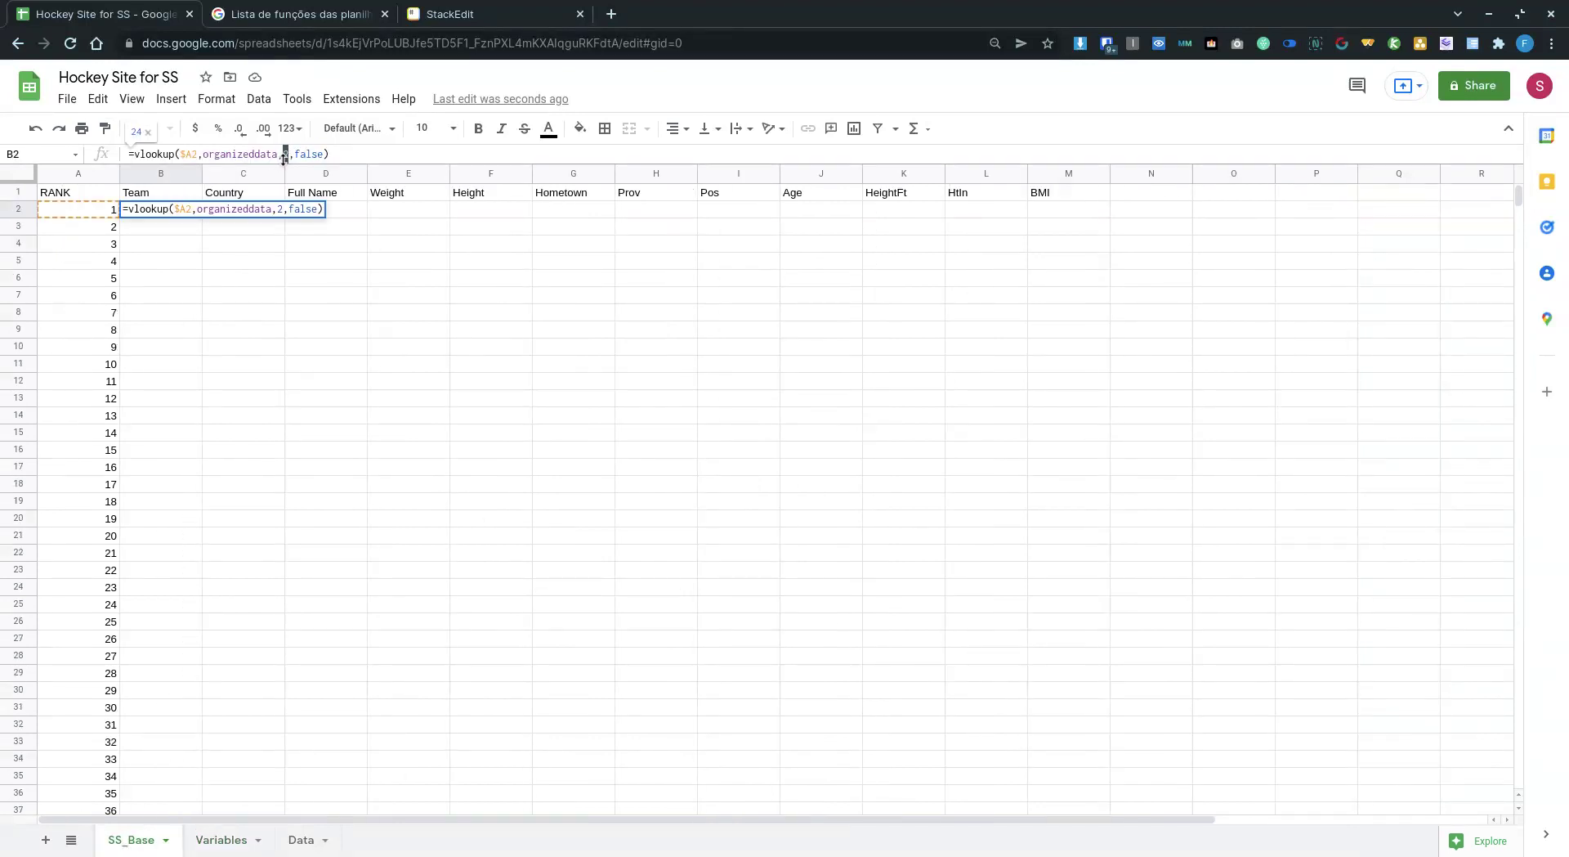
text(3)
key(Return)
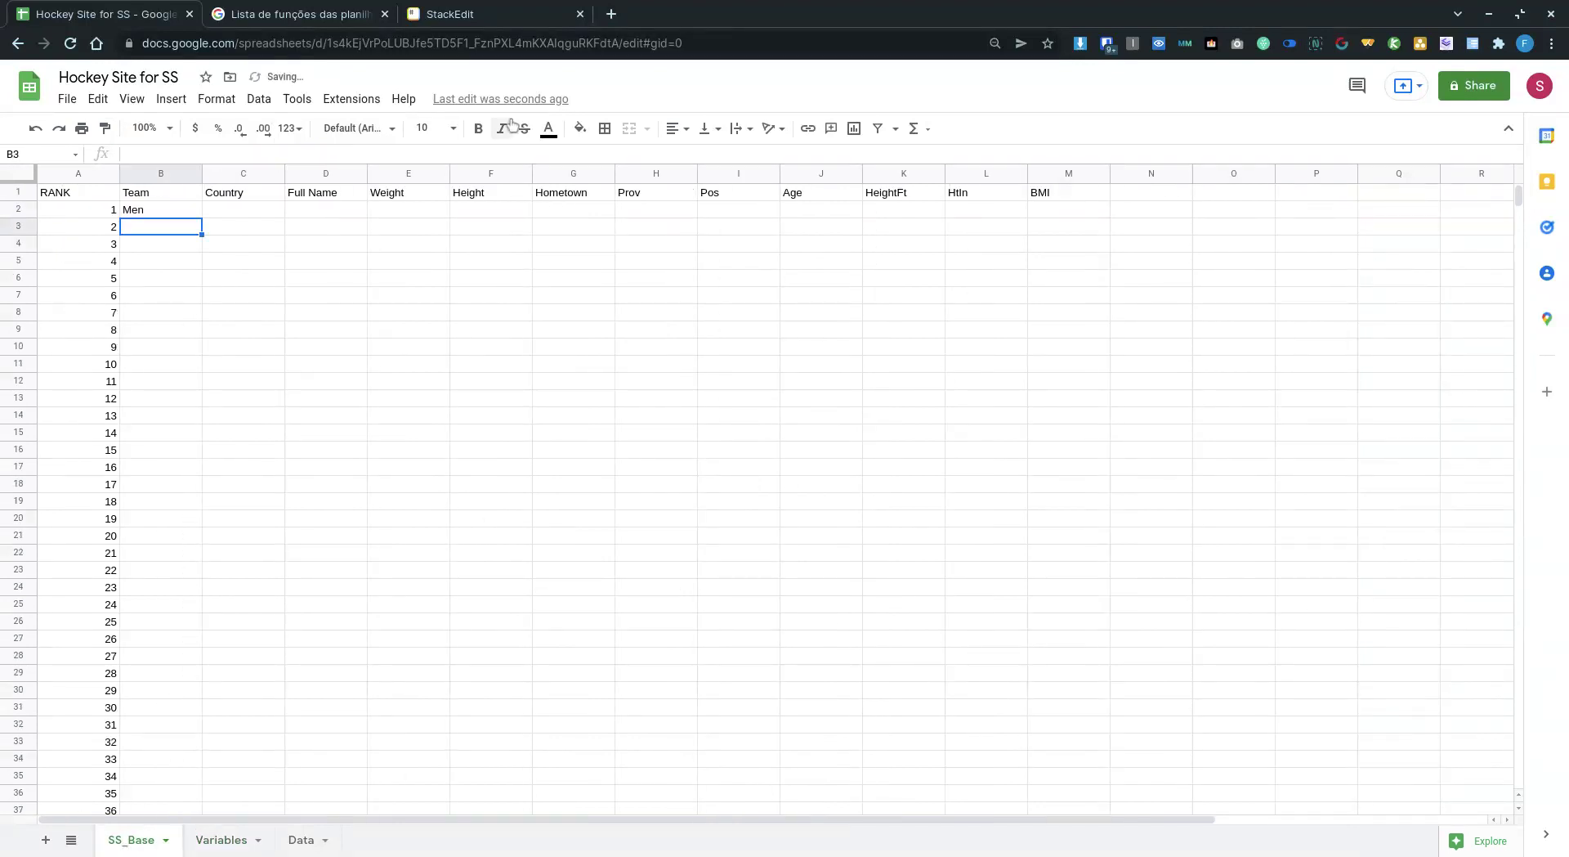
Check the Variables sheet, then copy the VLOOKUP formula from B2 of SS_Base into C2 and D2.
click(214, 841)
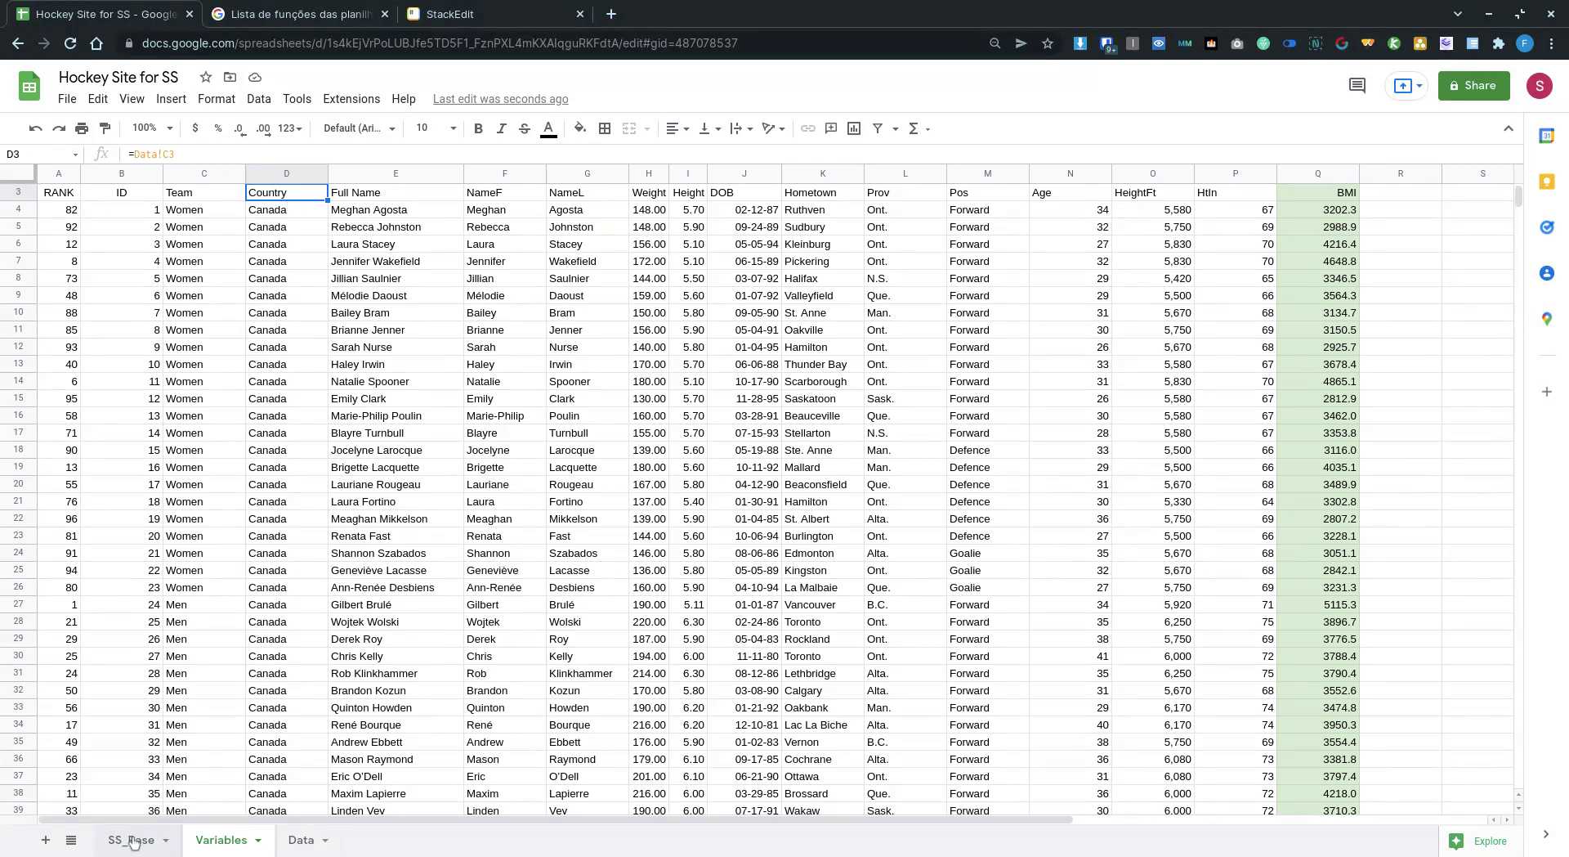
click(130, 840)
triple_click(339, 153)
key(ctrl+c)
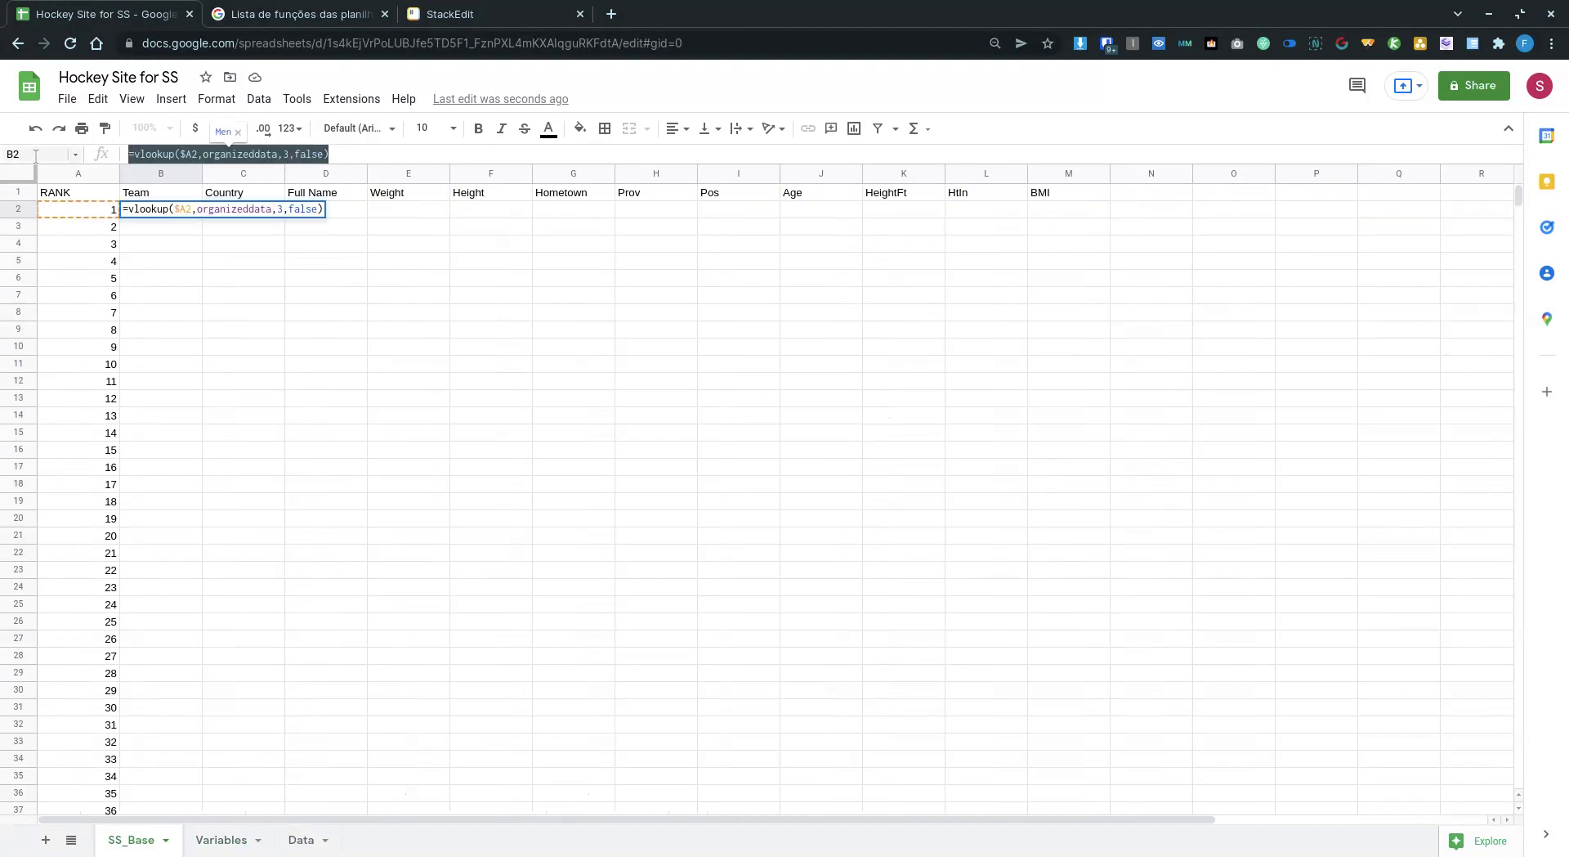
click(267, 245)
click(242, 201)
click(242, 206)
key(ctrl+v)
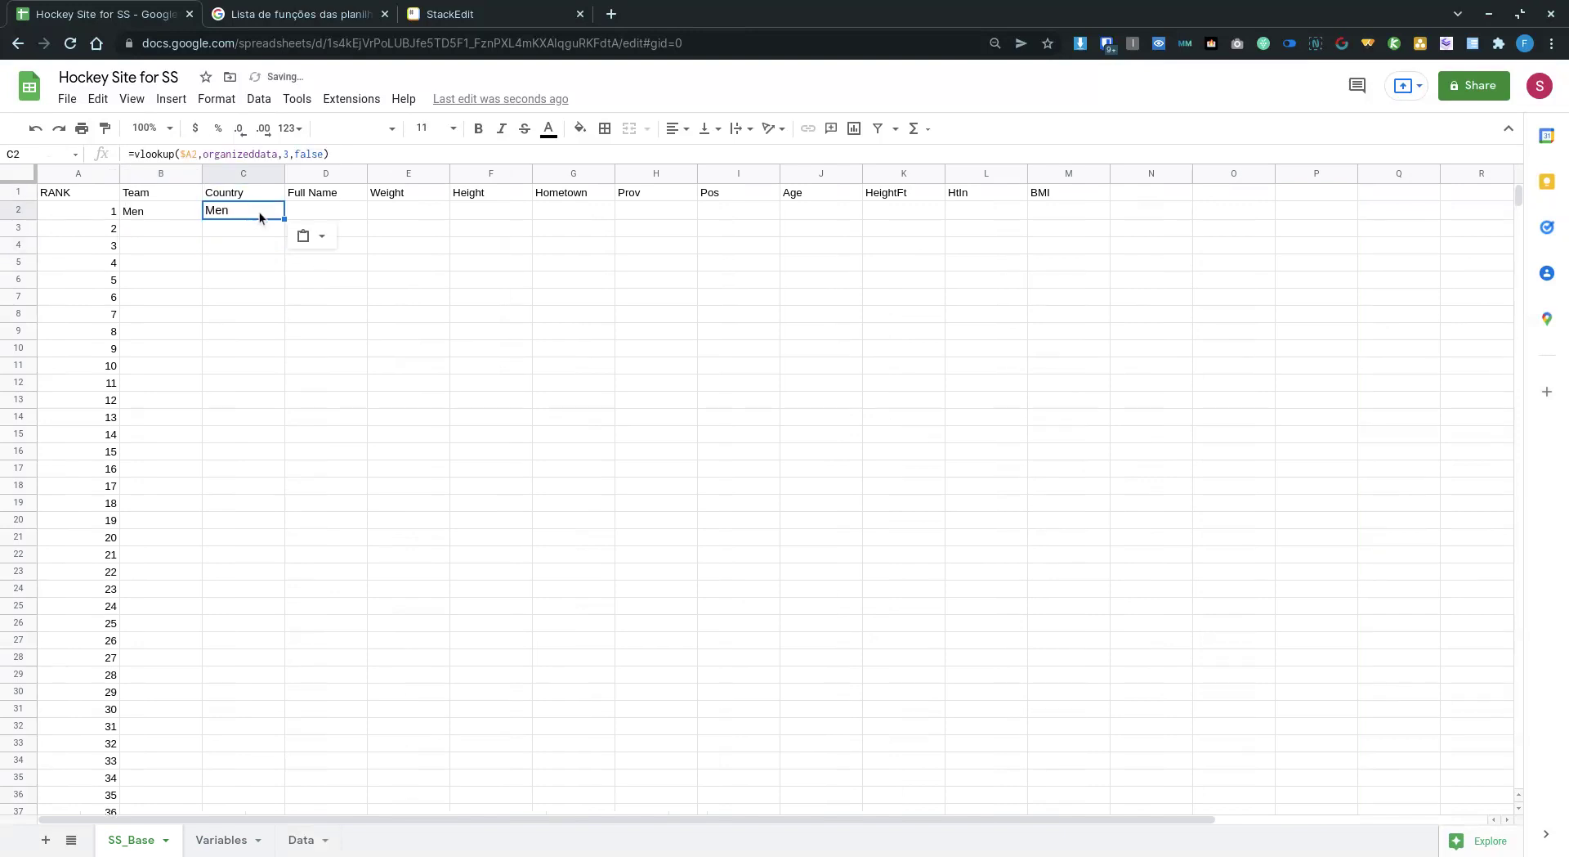
click(311, 211)
key(ctrl+v)
Set the VLOOKUP column index to 4 in C2 for Country and to 5 in D2 for Full Name.
click(257, 209)
double_click(257, 207)
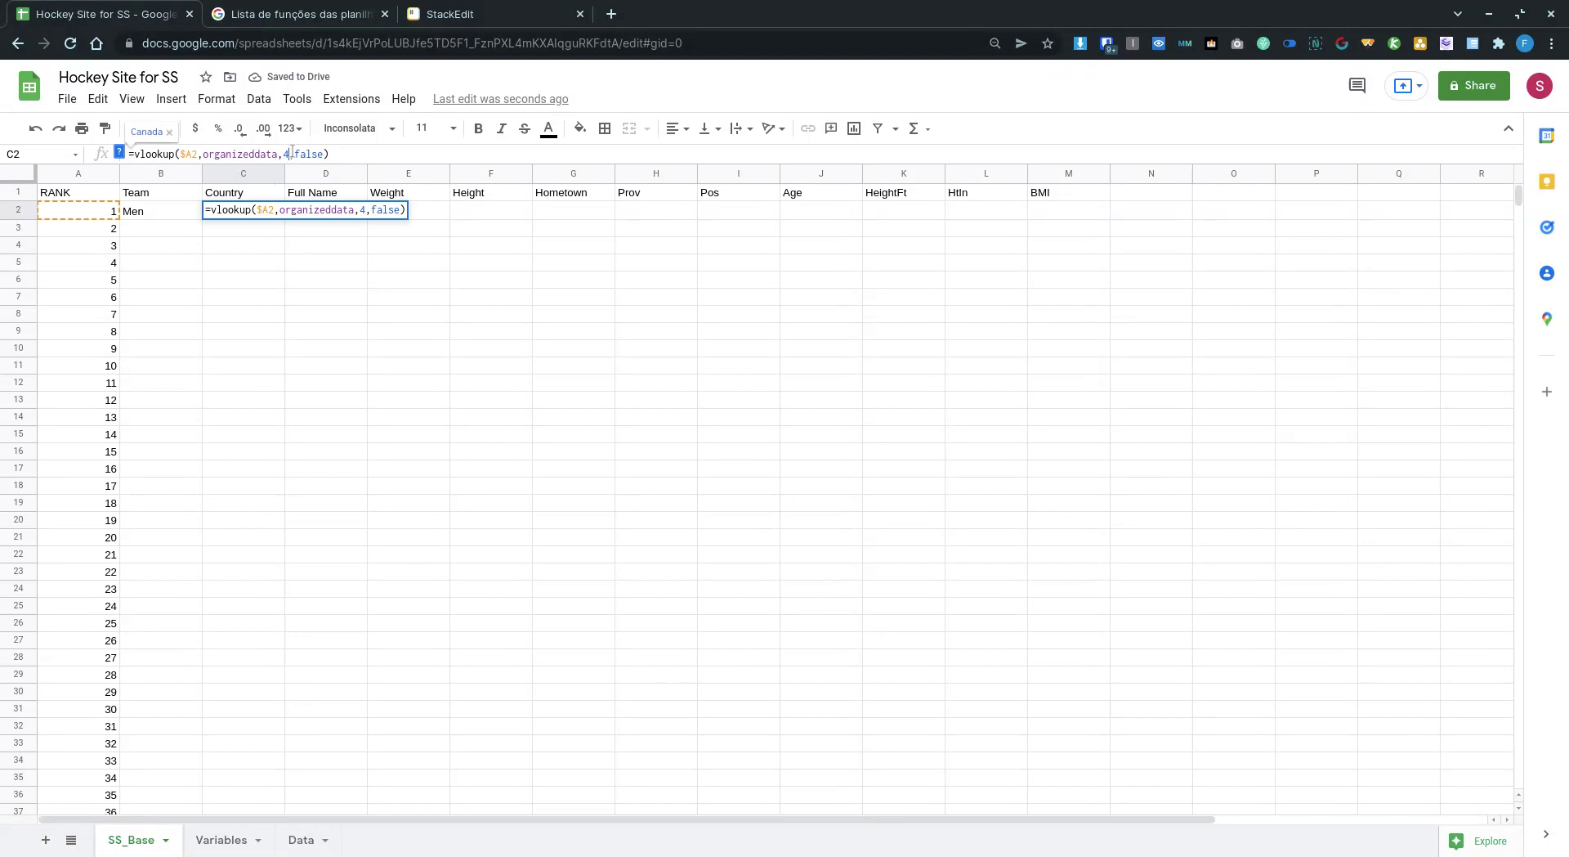
key(Tab)
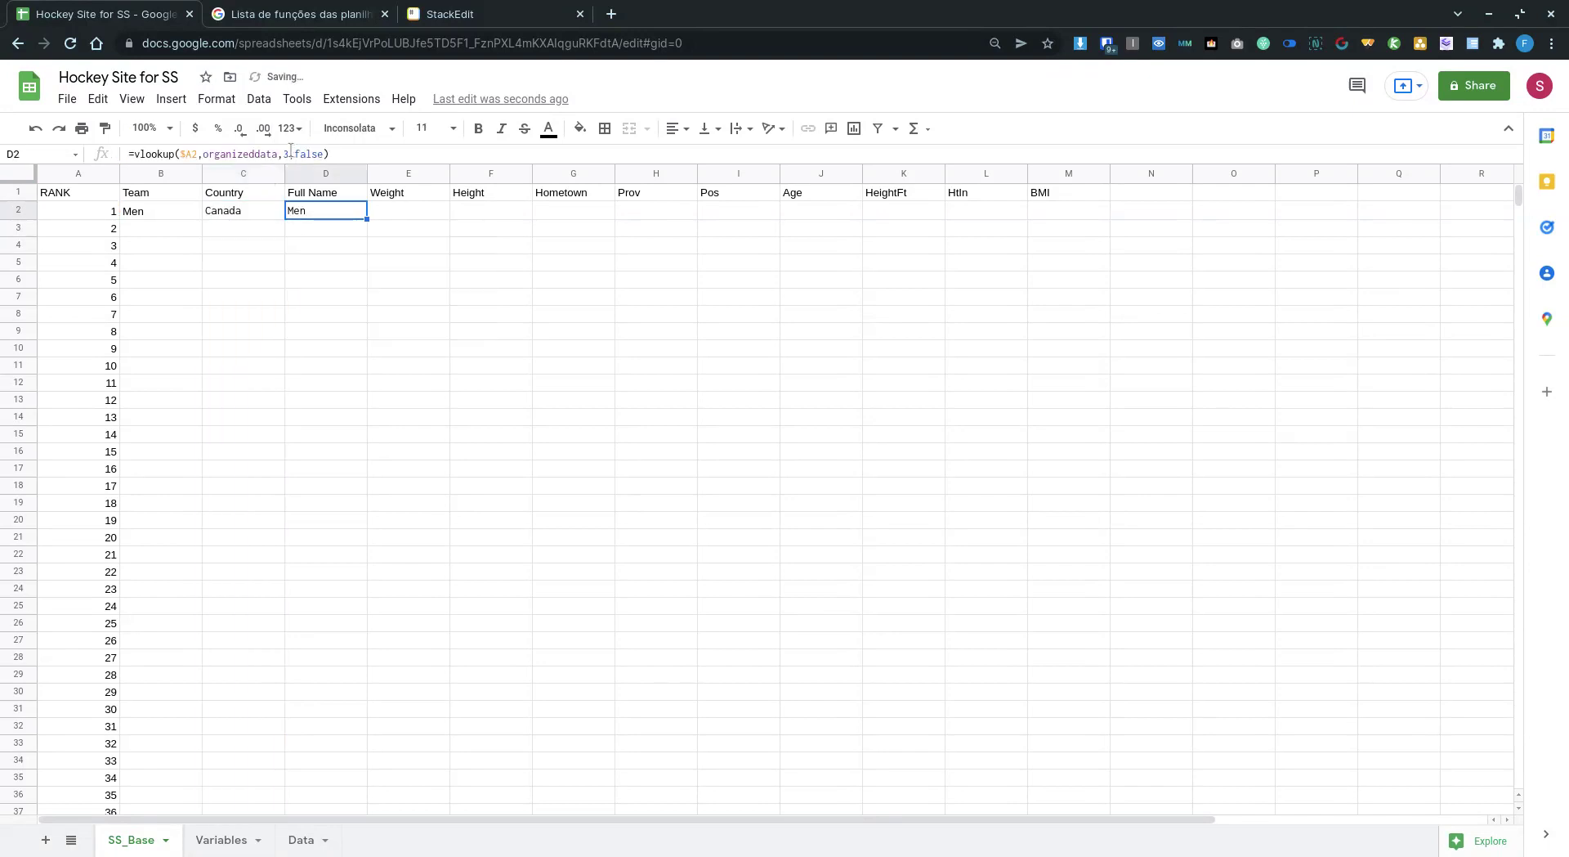
click(288, 154)
double_click(286, 153)
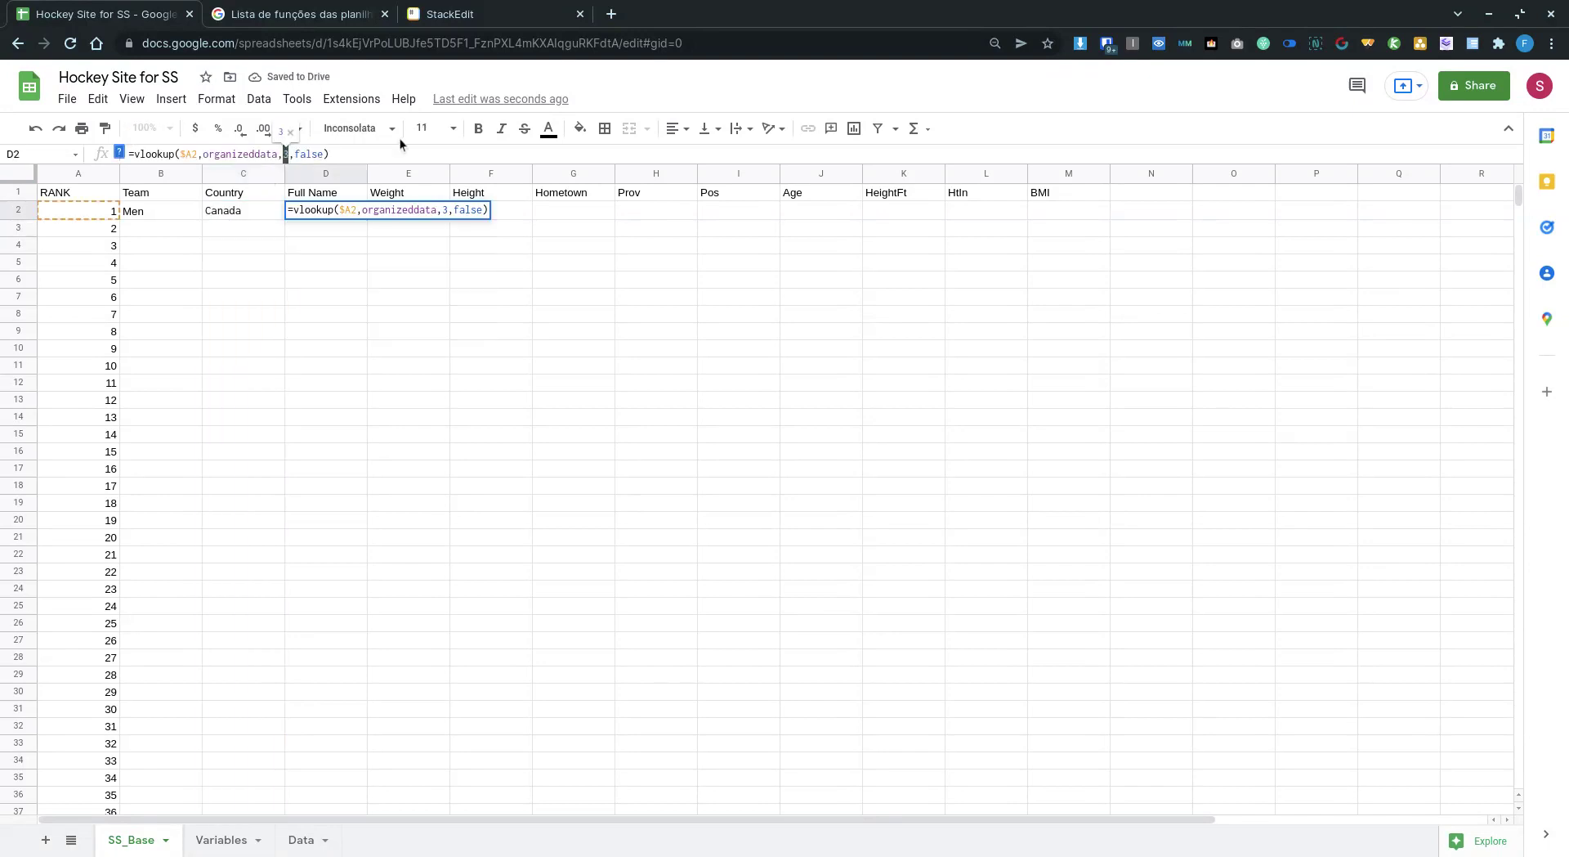
text(5)
key(Return)
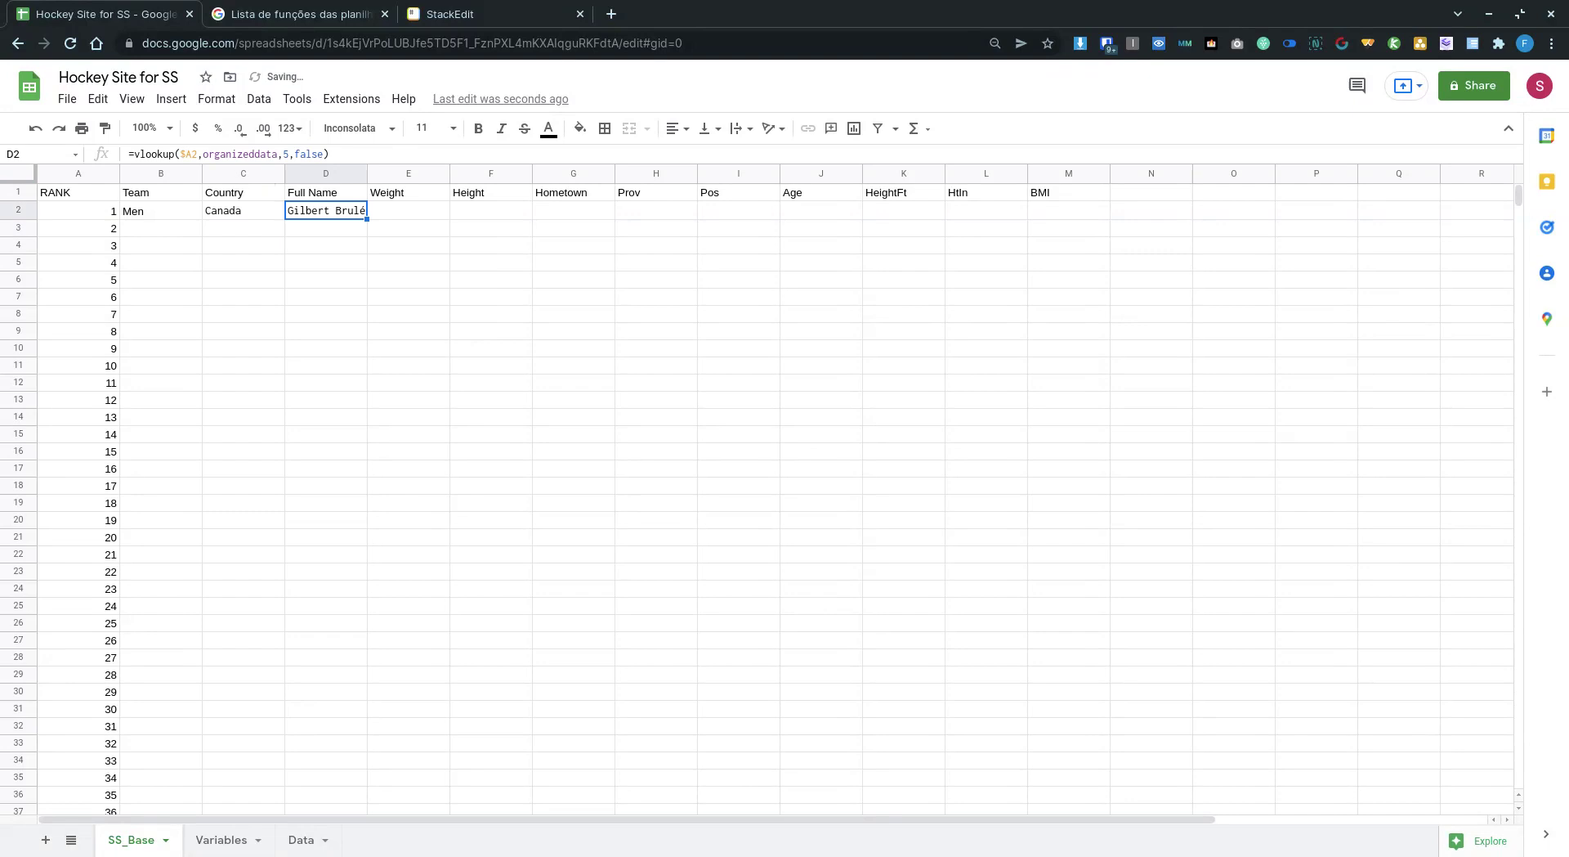
Copy the Full Name VLOOKUP from D2 into E2 under Weight.
click(375, 199)
click(340, 206)
key(ctrl+c)
click(403, 208)
key(ctrl+v)
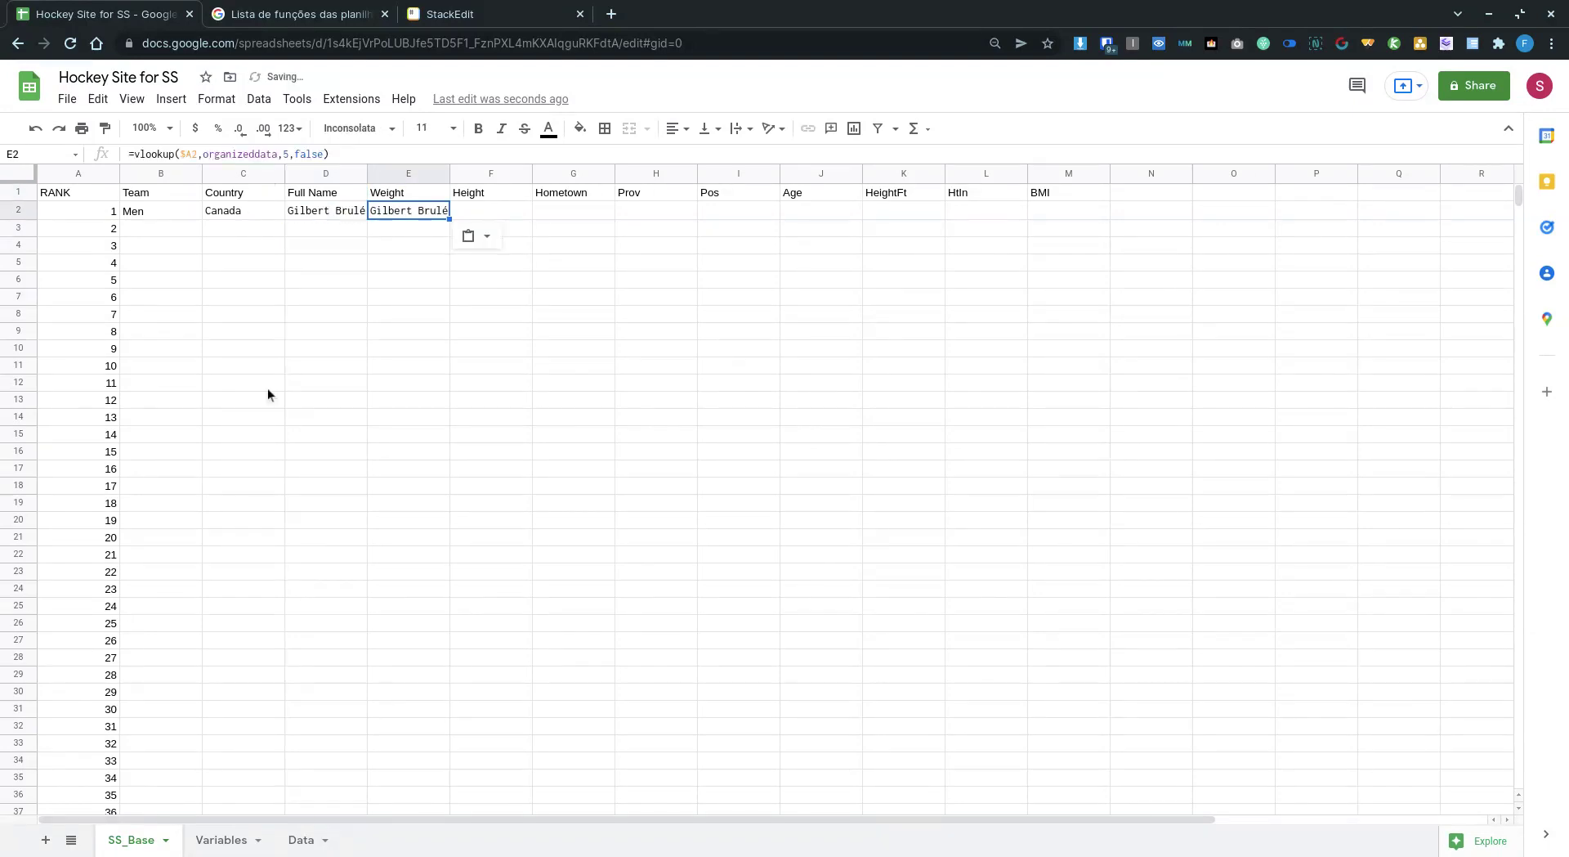
Check the Weight column's position in the Variables sheet and set the column index in SS_Base E2's VLOOKUP to 9.
click(219, 840)
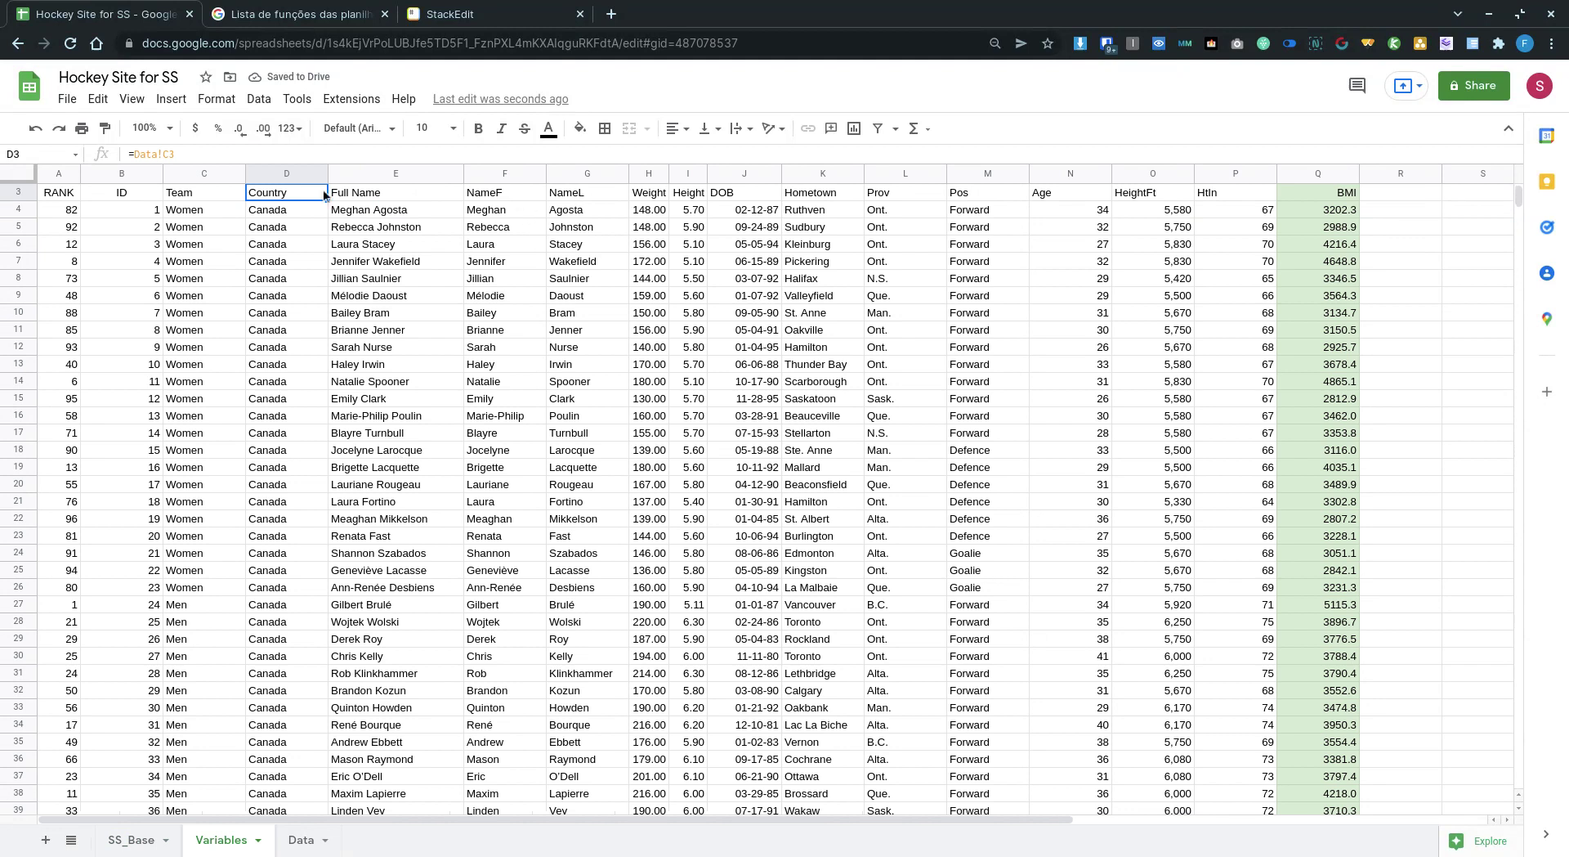
click(358, 194)
key(Right)
key(Right)
key(Right)
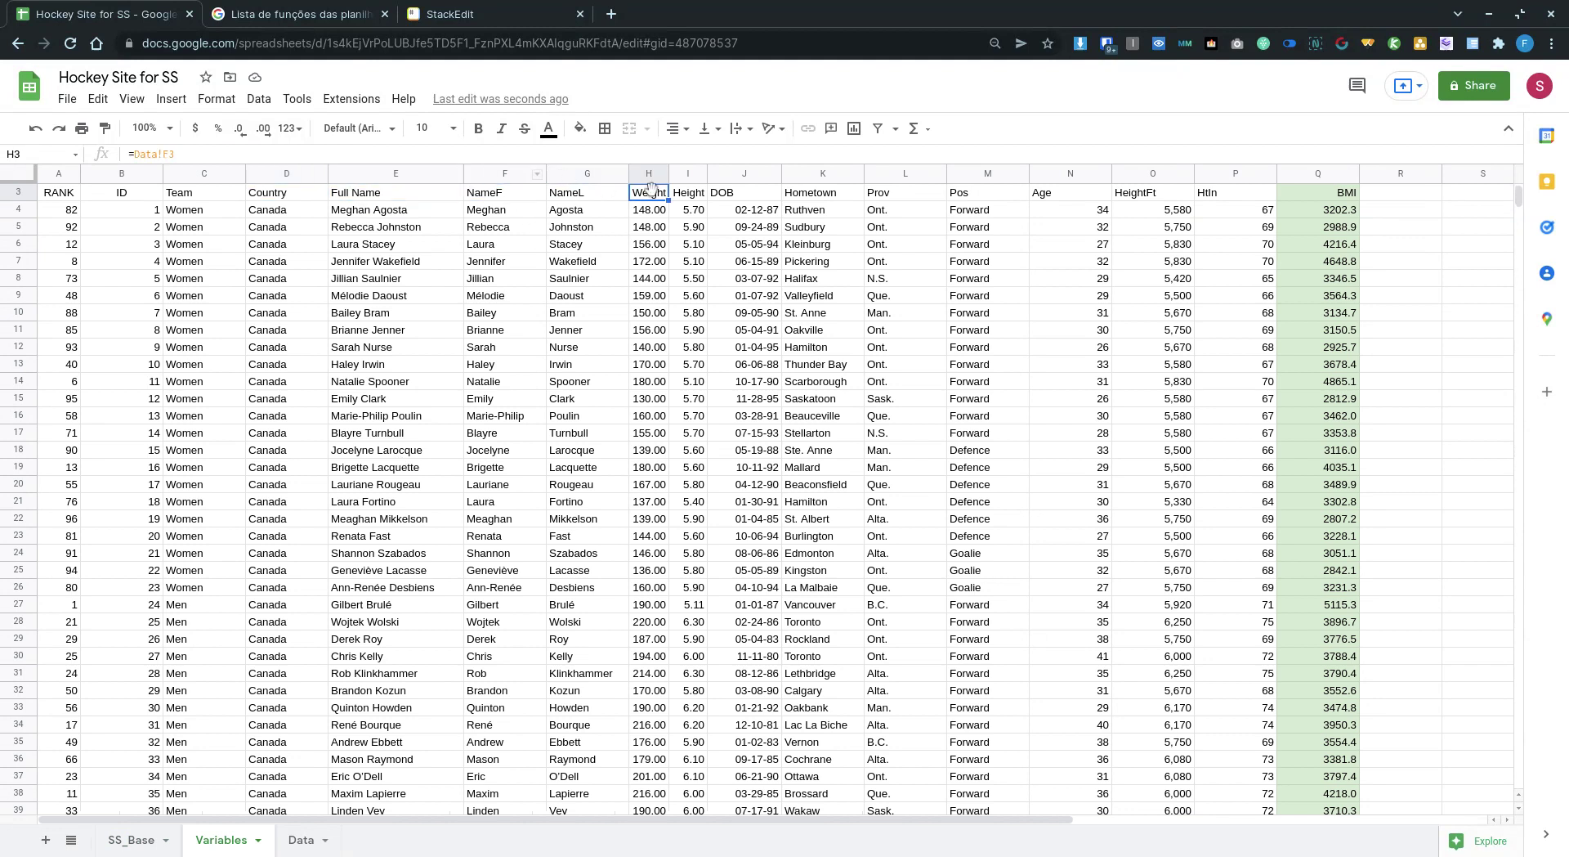
click(110, 849)
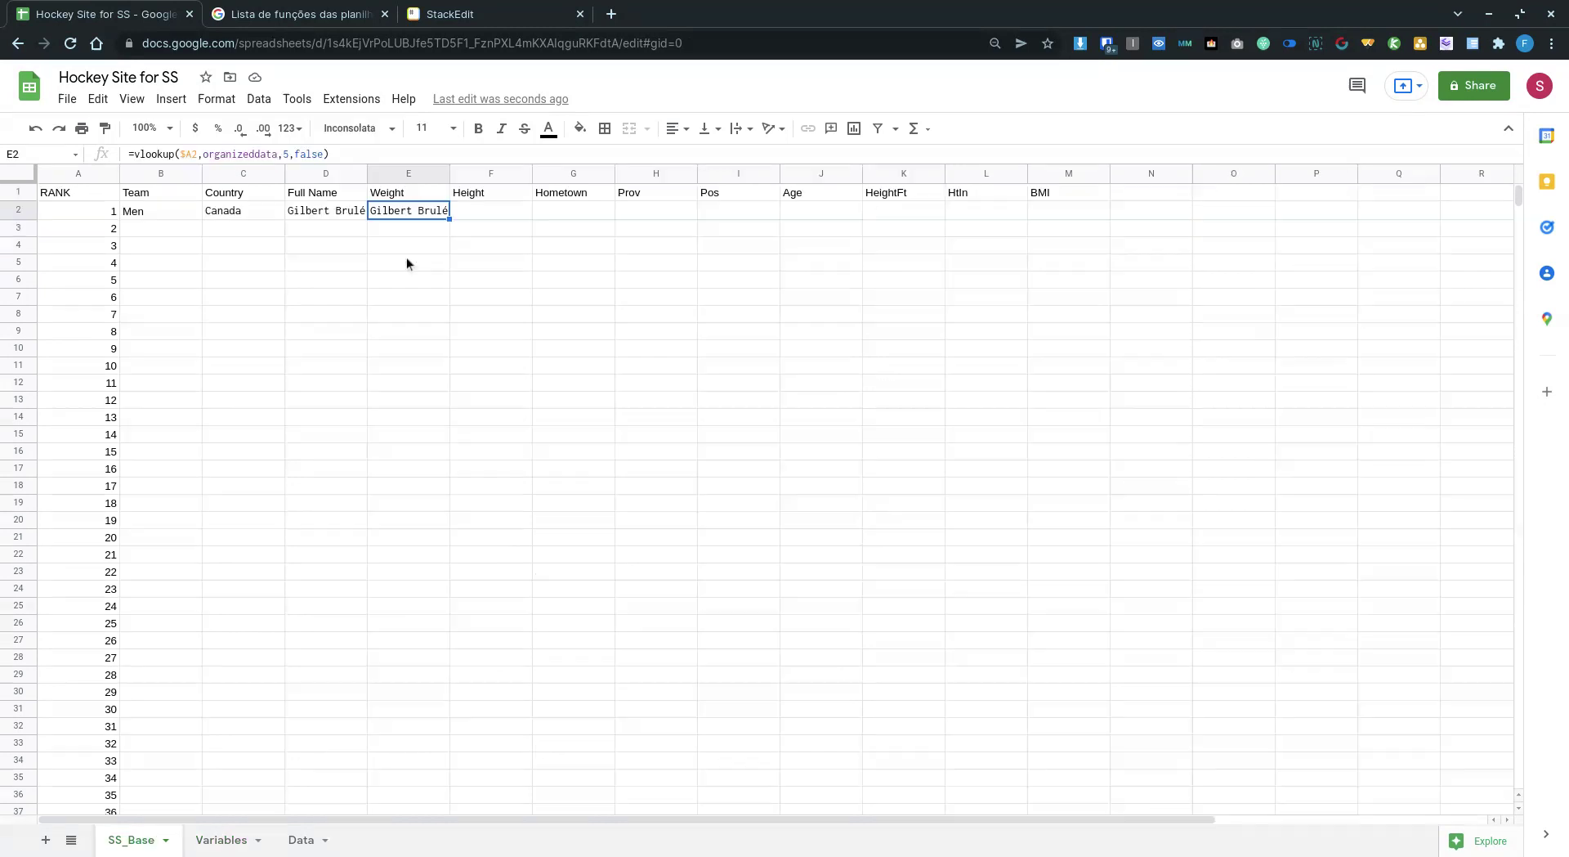
click(285, 154)
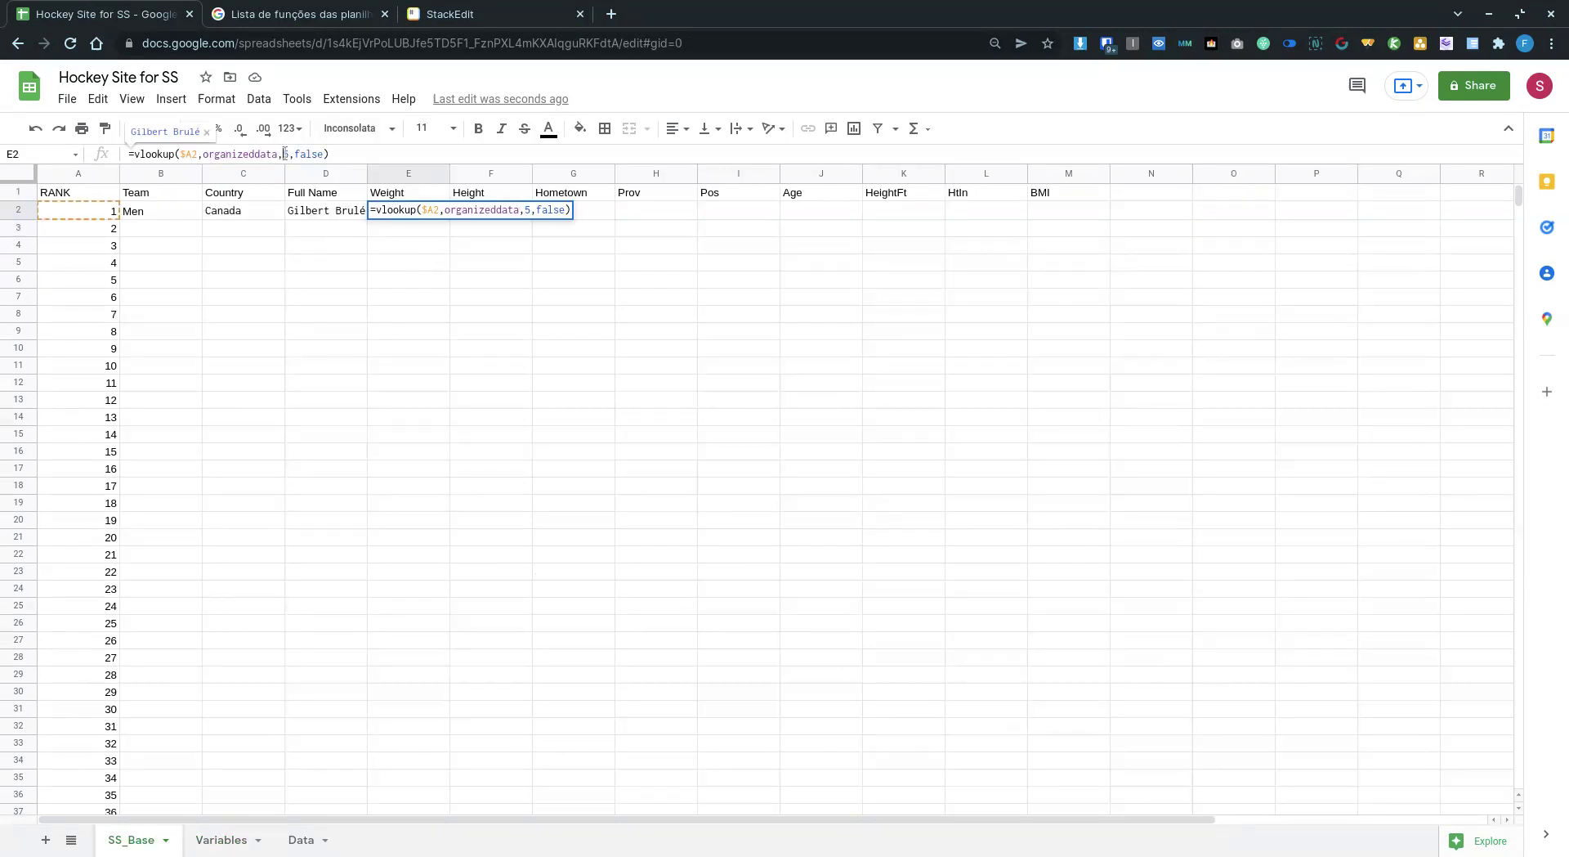
key(Delete)
text(3)
key(Return)
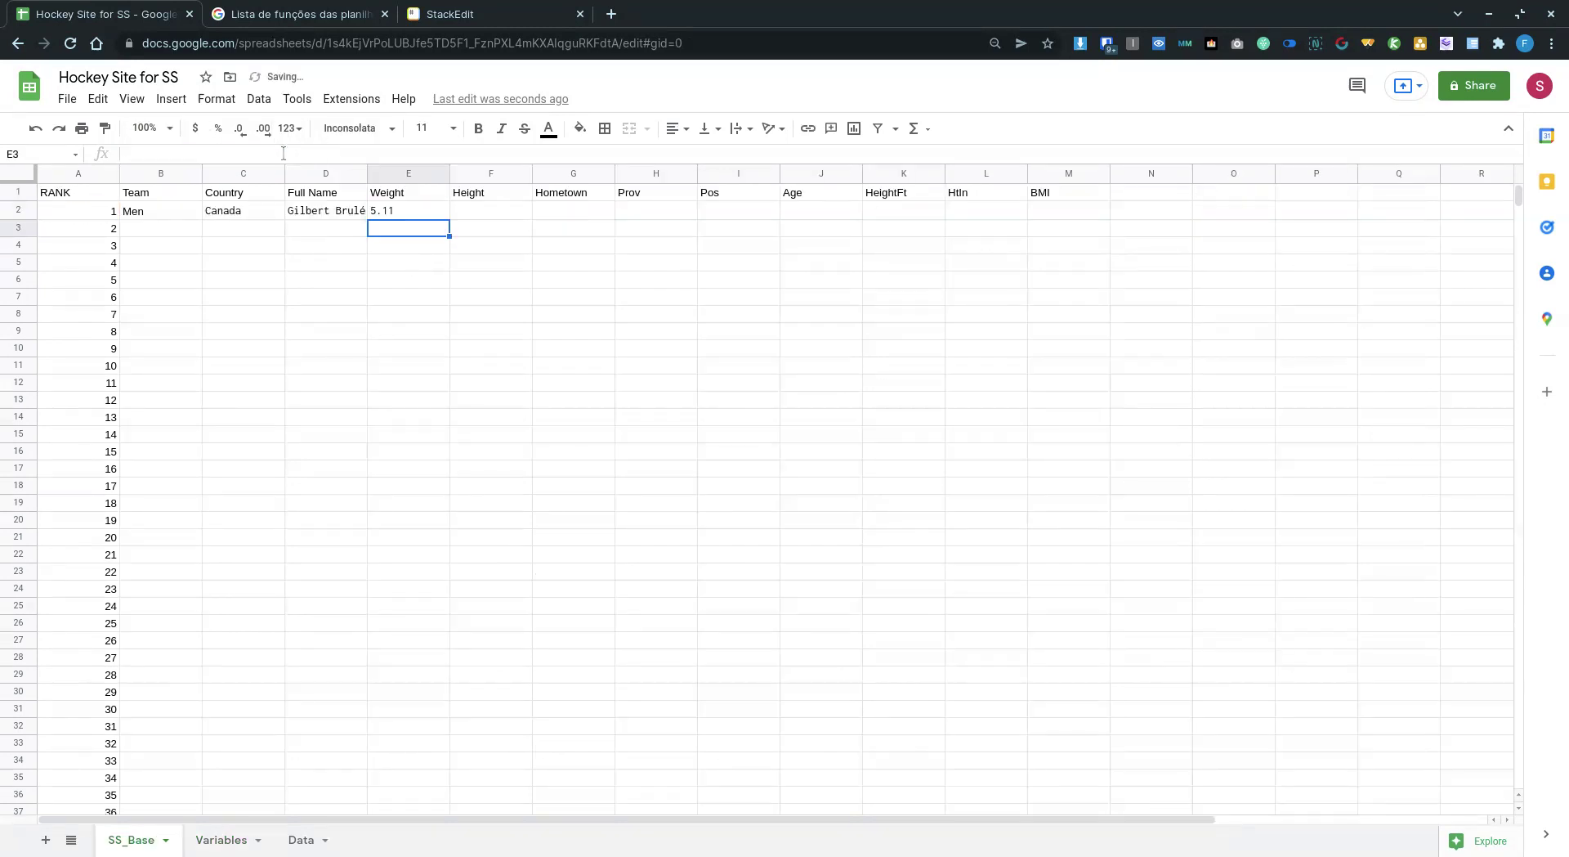
Copy the Weight VLOOKUP from E2 into F2 under Height.
key(Up)
key(ctrl+c)
key(Right)
key(ctrl+v)
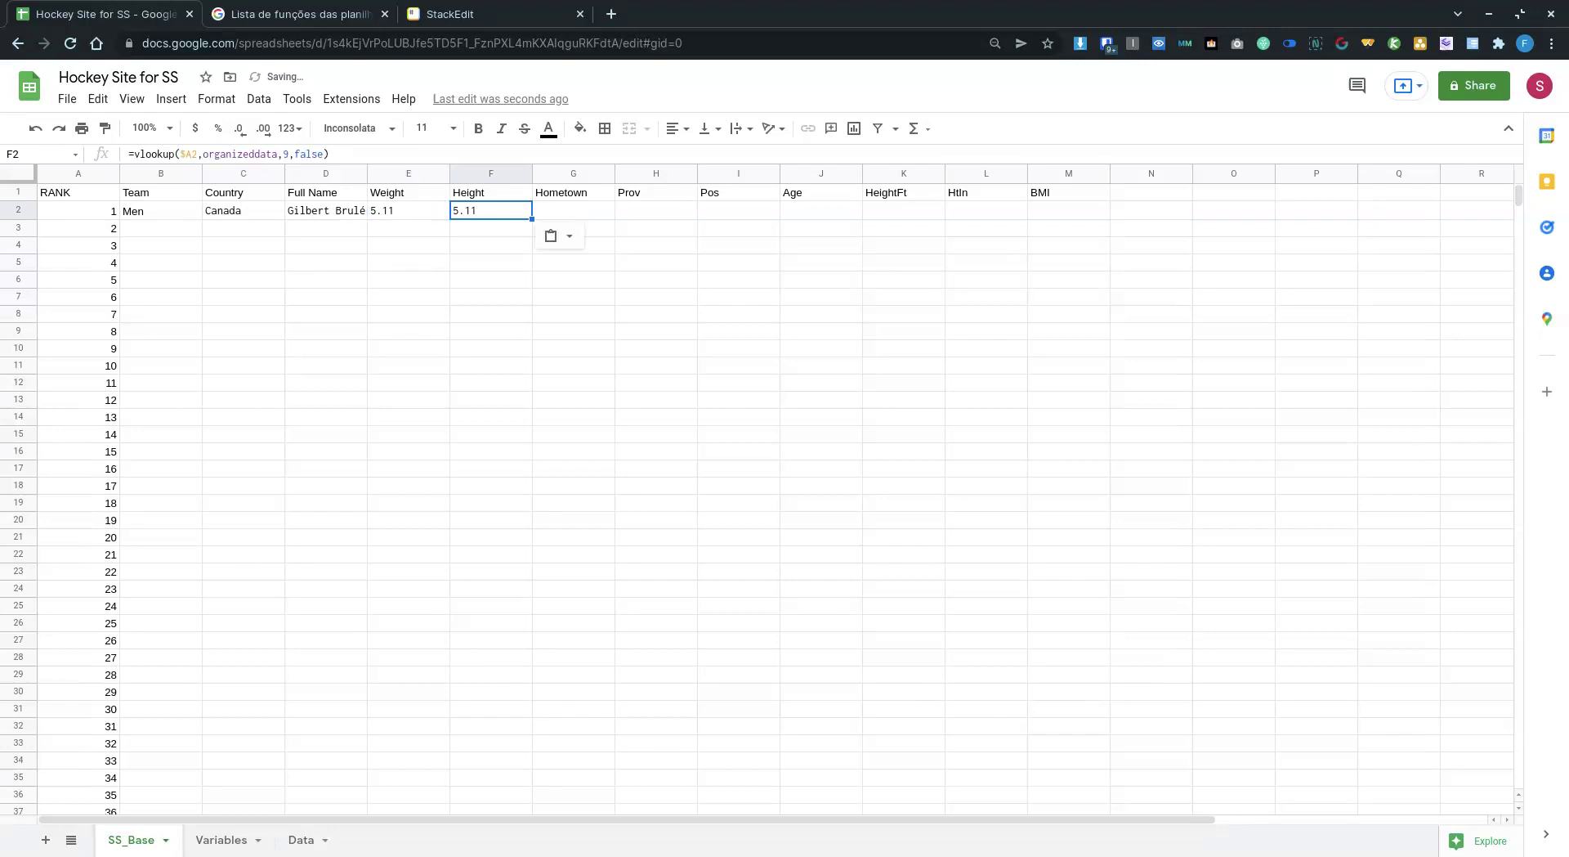
Set the column index in F2's VLOOKUP to 10.
click(284, 153)
key(Delete)
text(10)
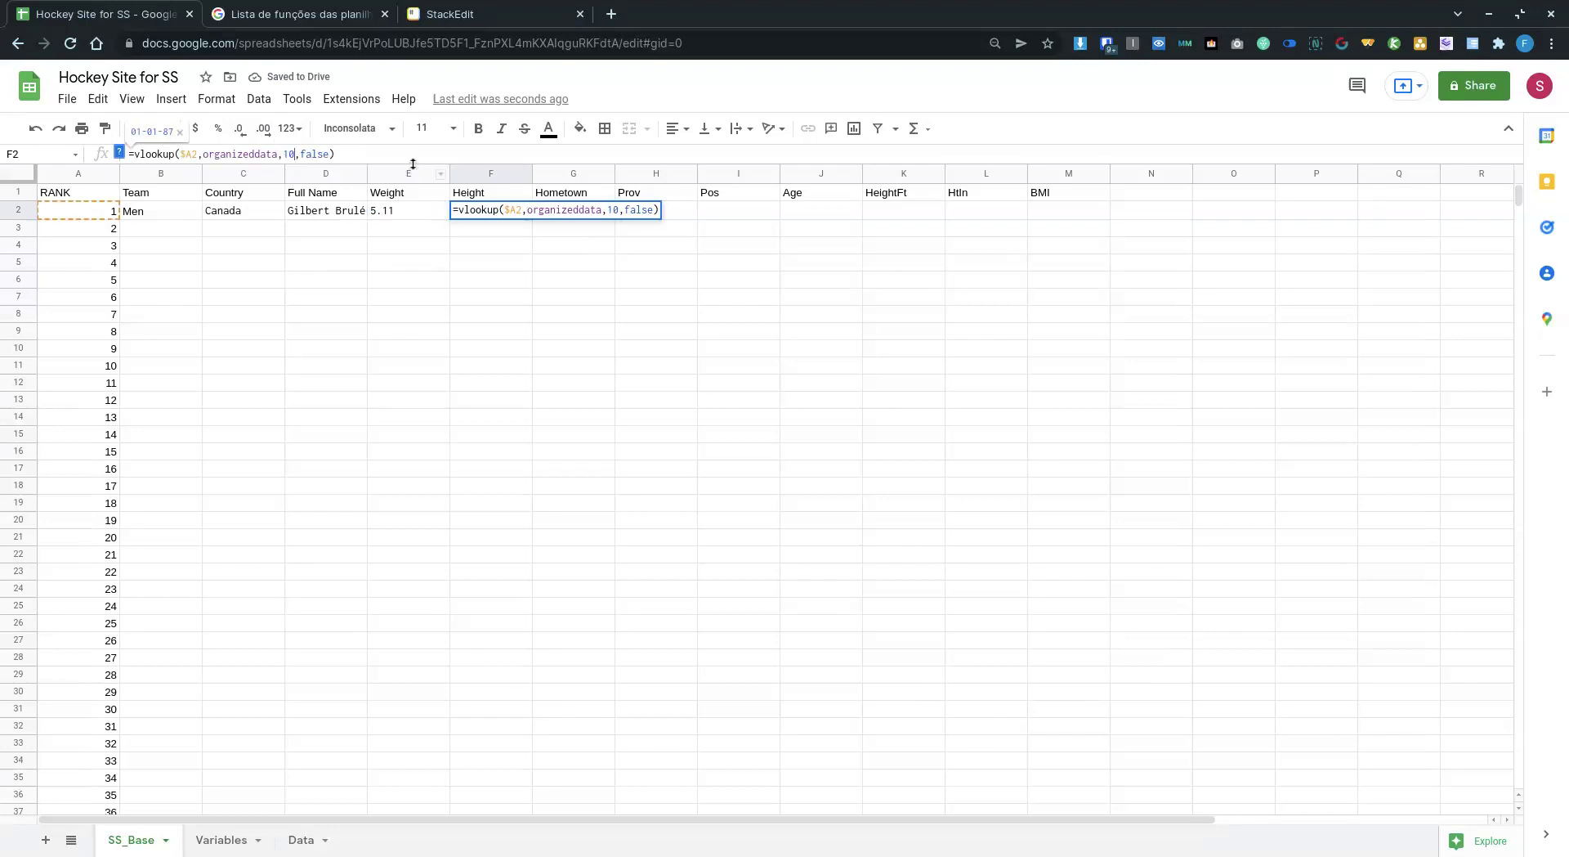
key(Return)
key(Up)
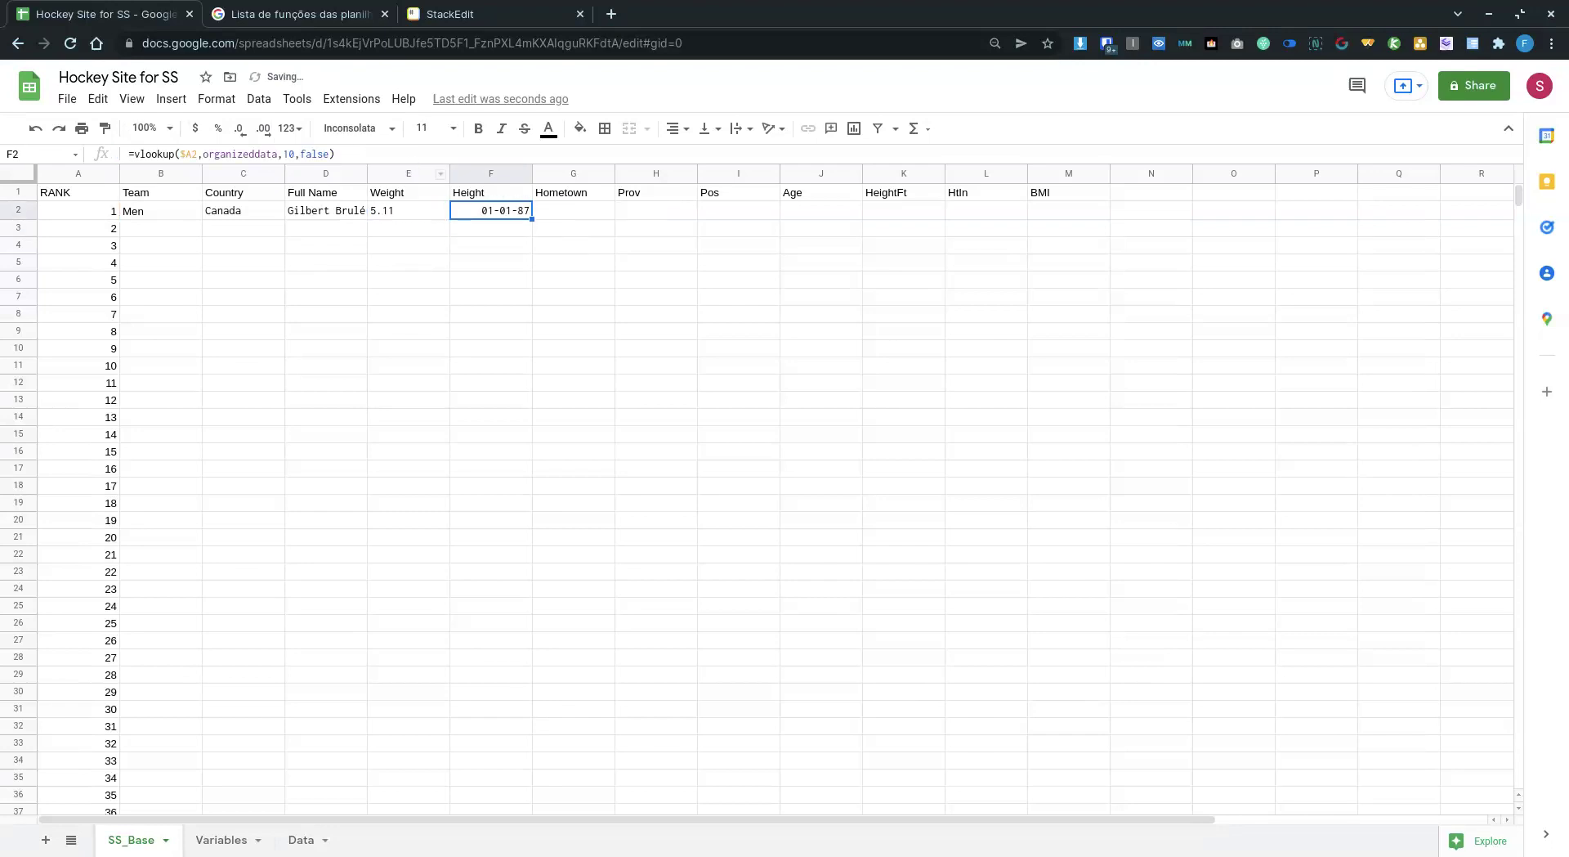
Recount the Variables columns through Weight and Height, and set the column index in SS_Base E2's VLOOKUP to 8.
click(219, 840)
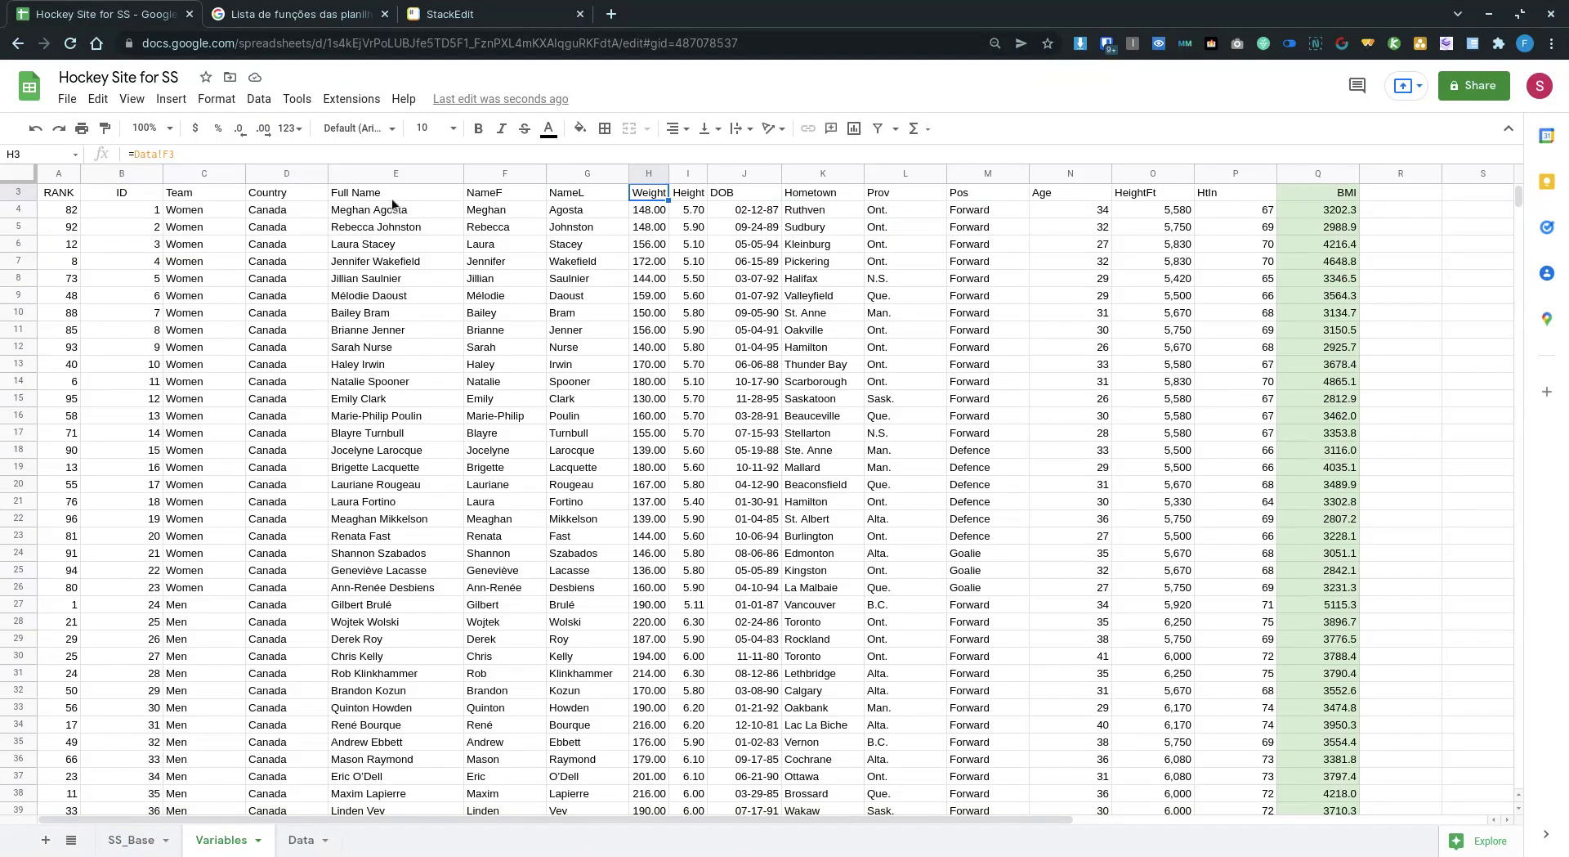
click(155, 214)
key(Right)
key(Right)
key(Right)
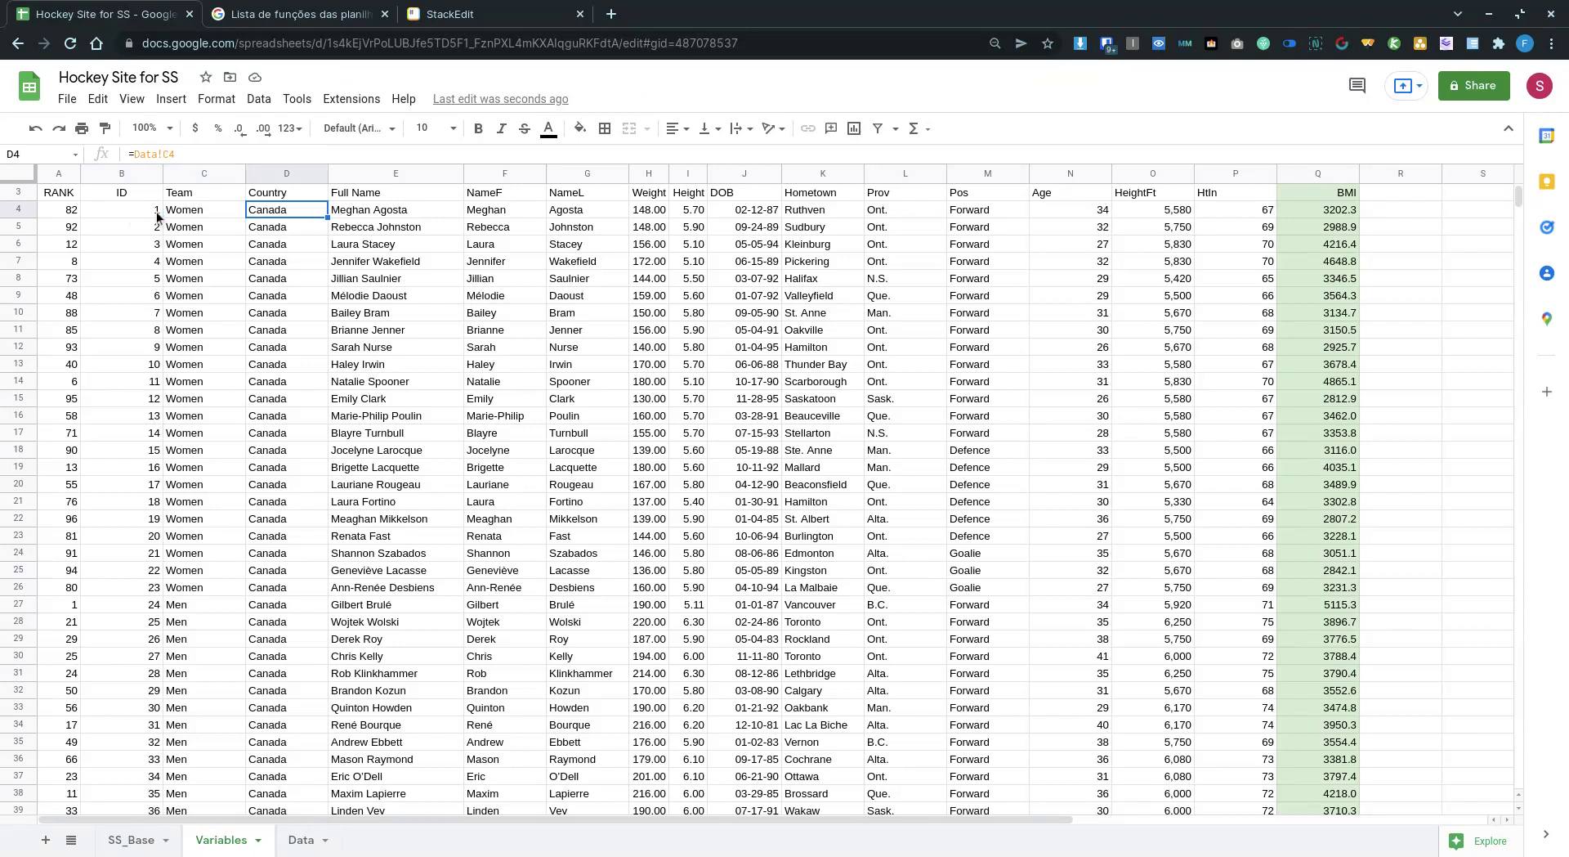
key(Right)
key(Right)
key(Right)
key(Right)
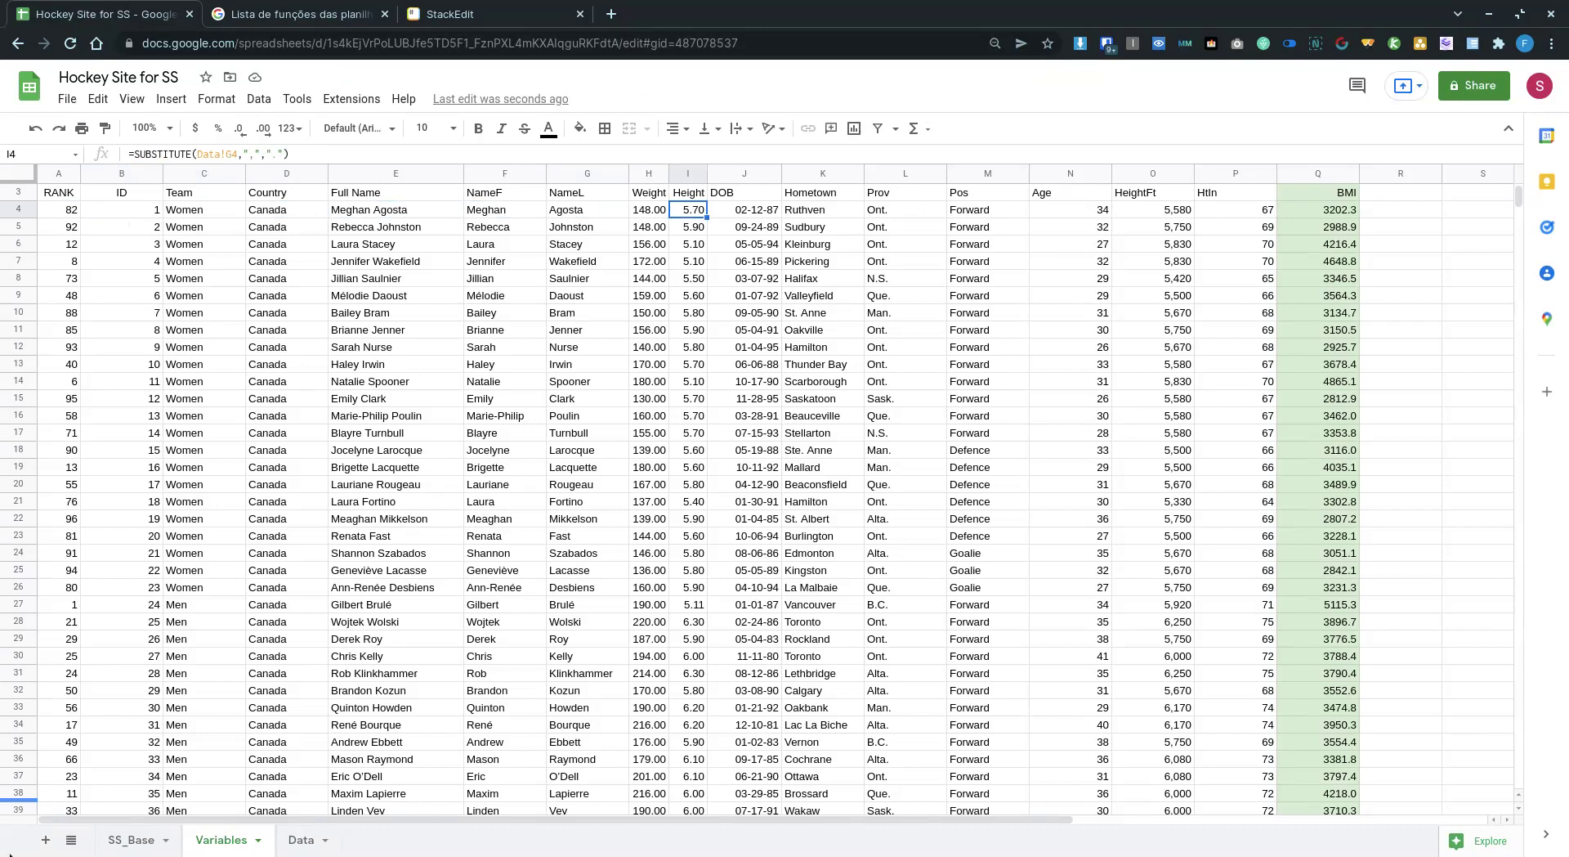
click(131, 840)
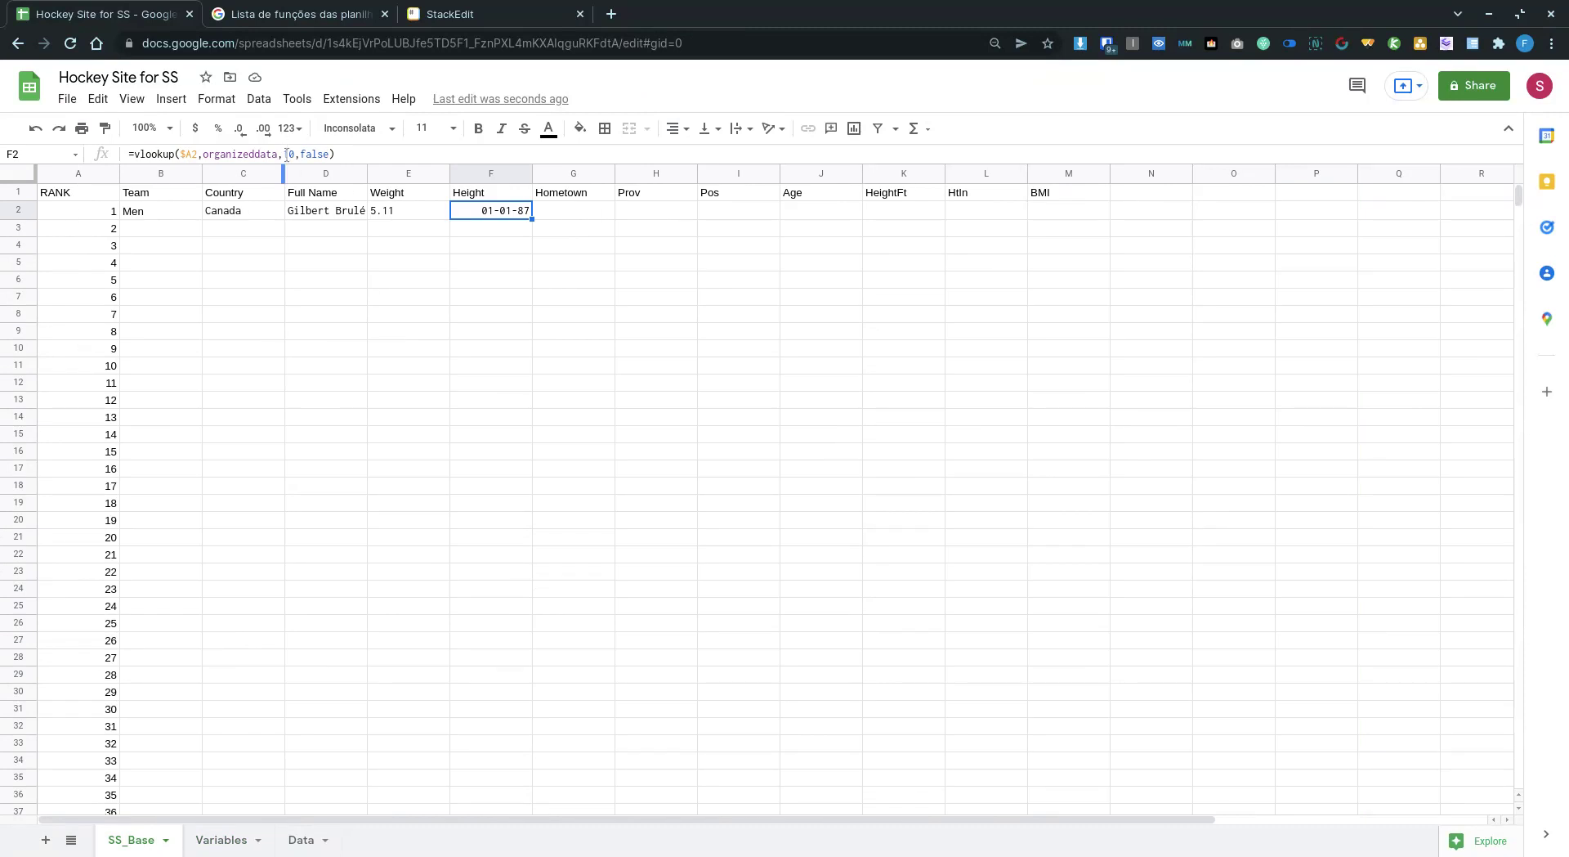
click(392, 212)
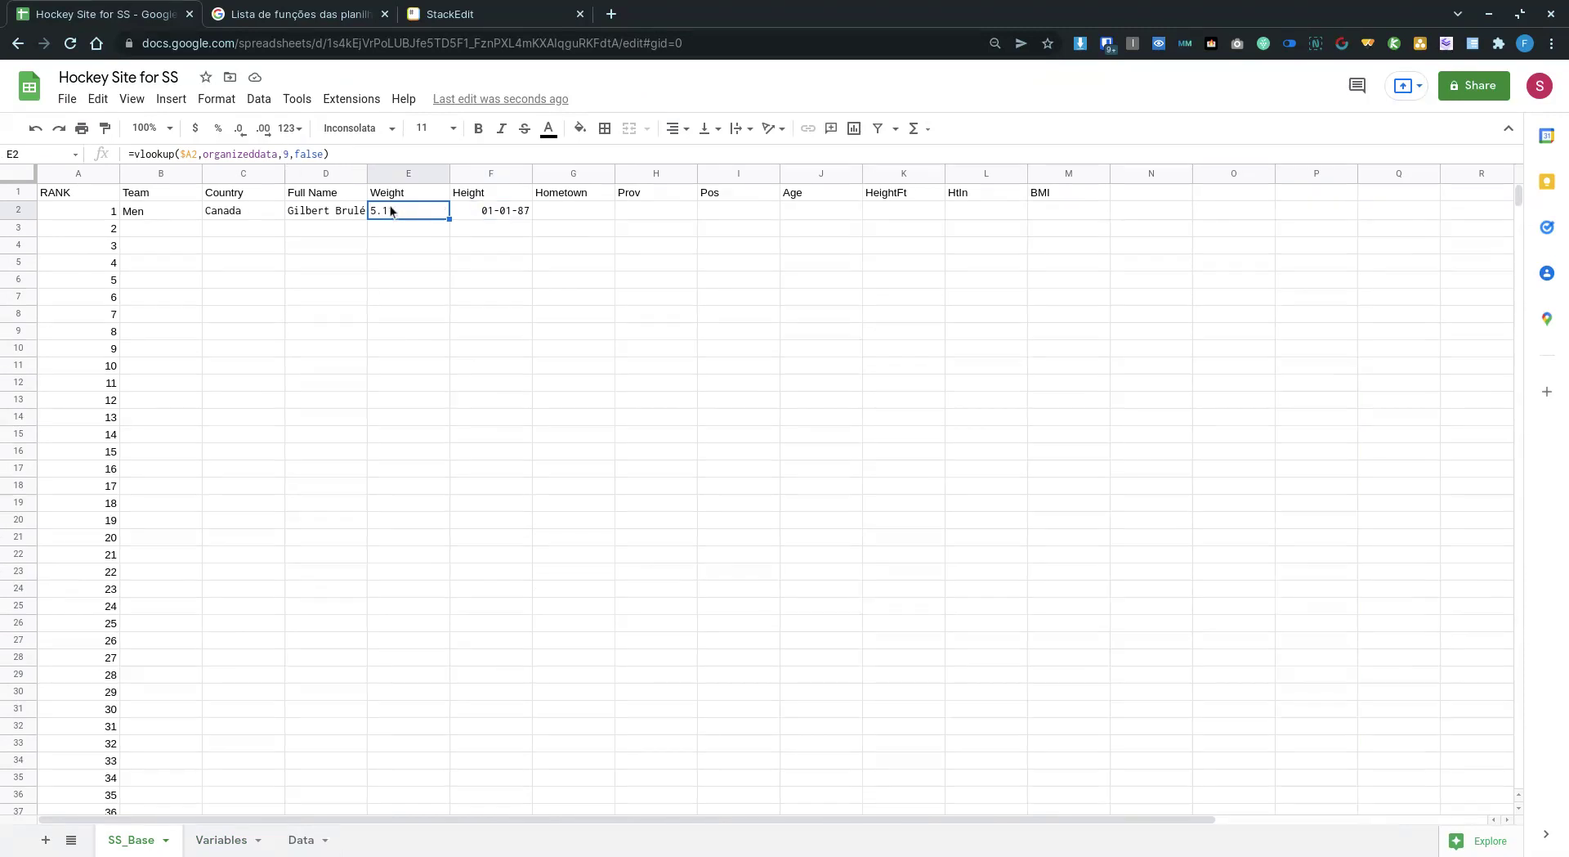
click(287, 153)
key(BackSpace)
text(8)
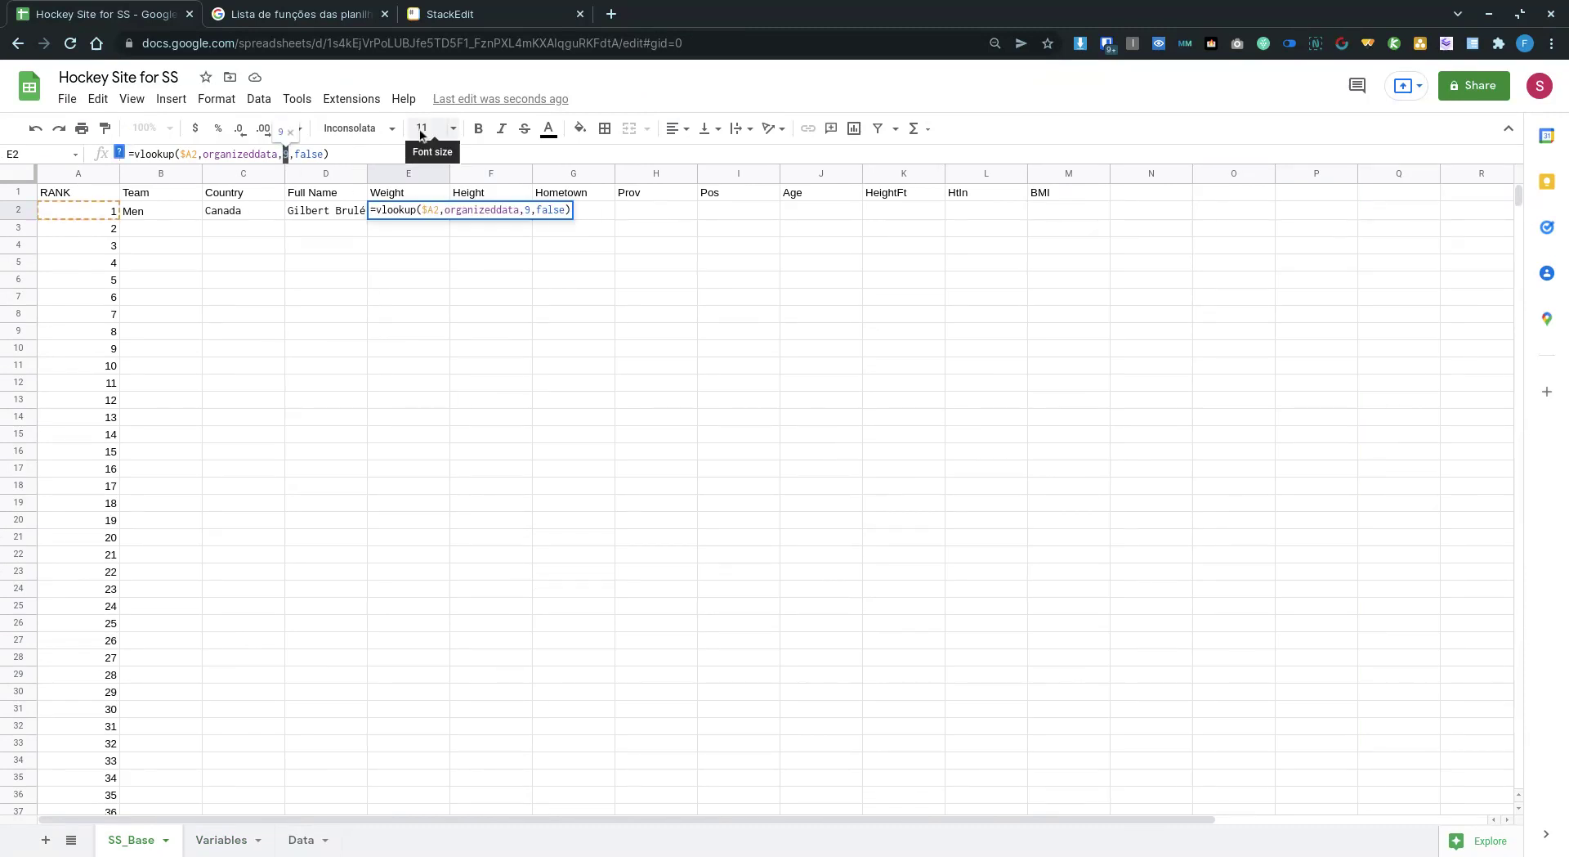
key(Tab)
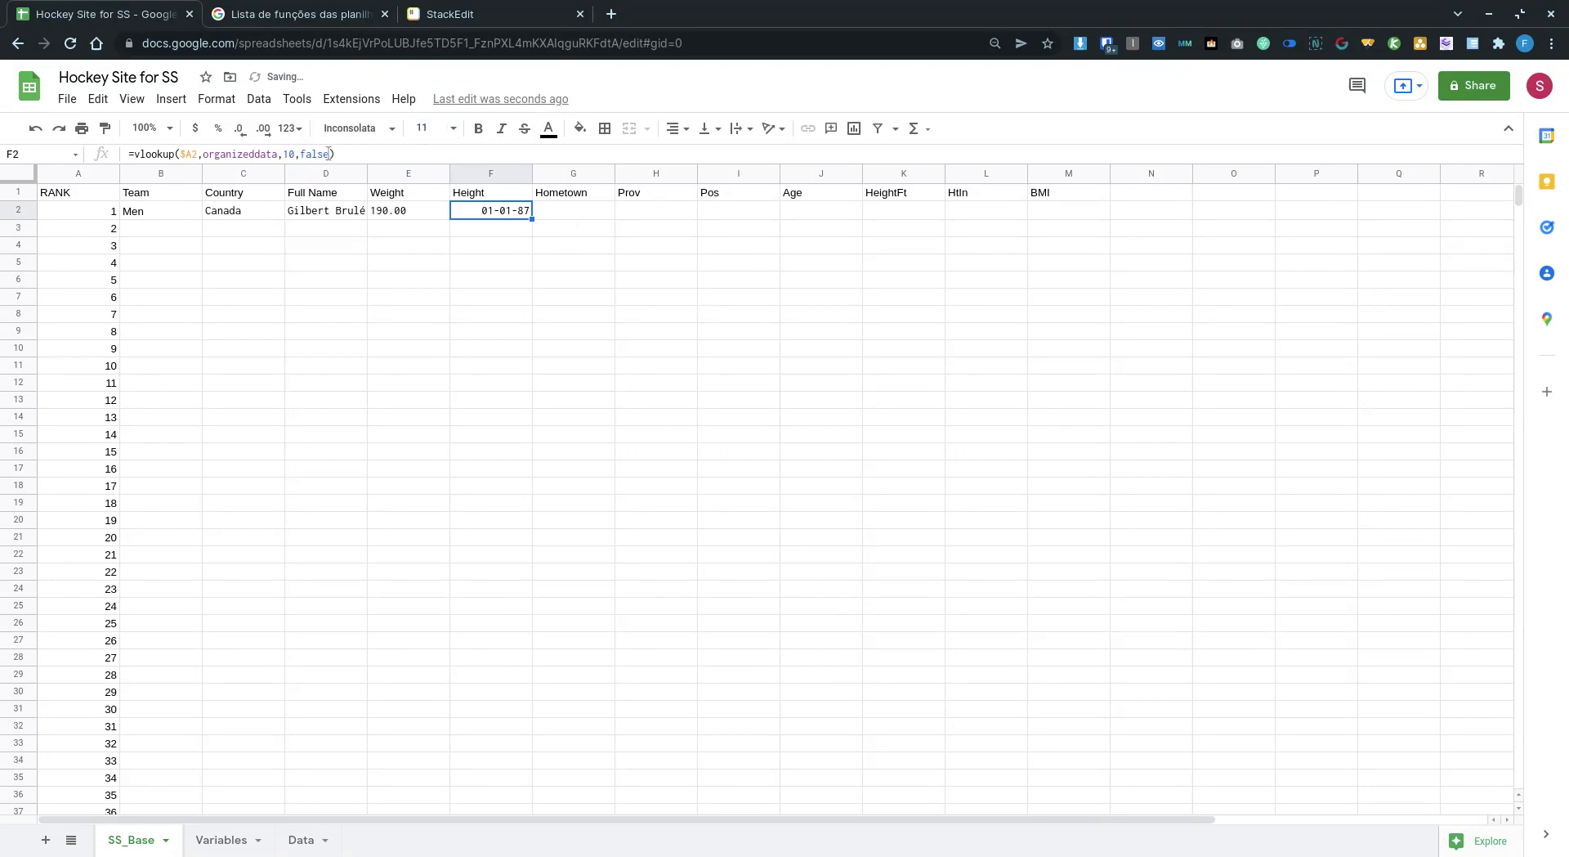
Set the column index in the Height VLOOKUP in F2 to 9.
click(297, 153)
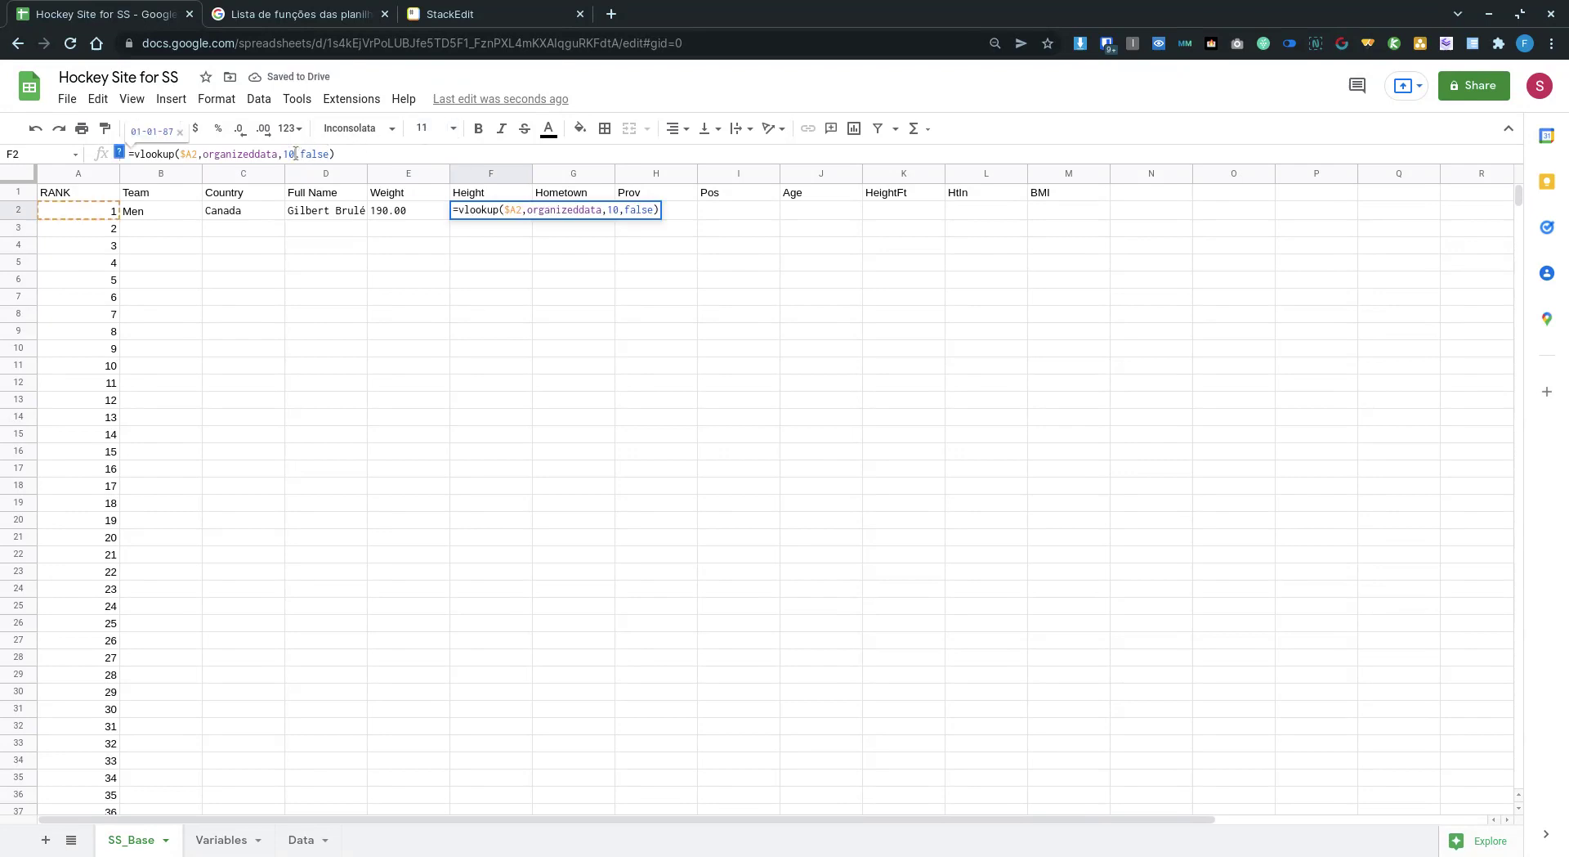
key(BackSpace)
key(BackSpace)
text(9)
key(Return)
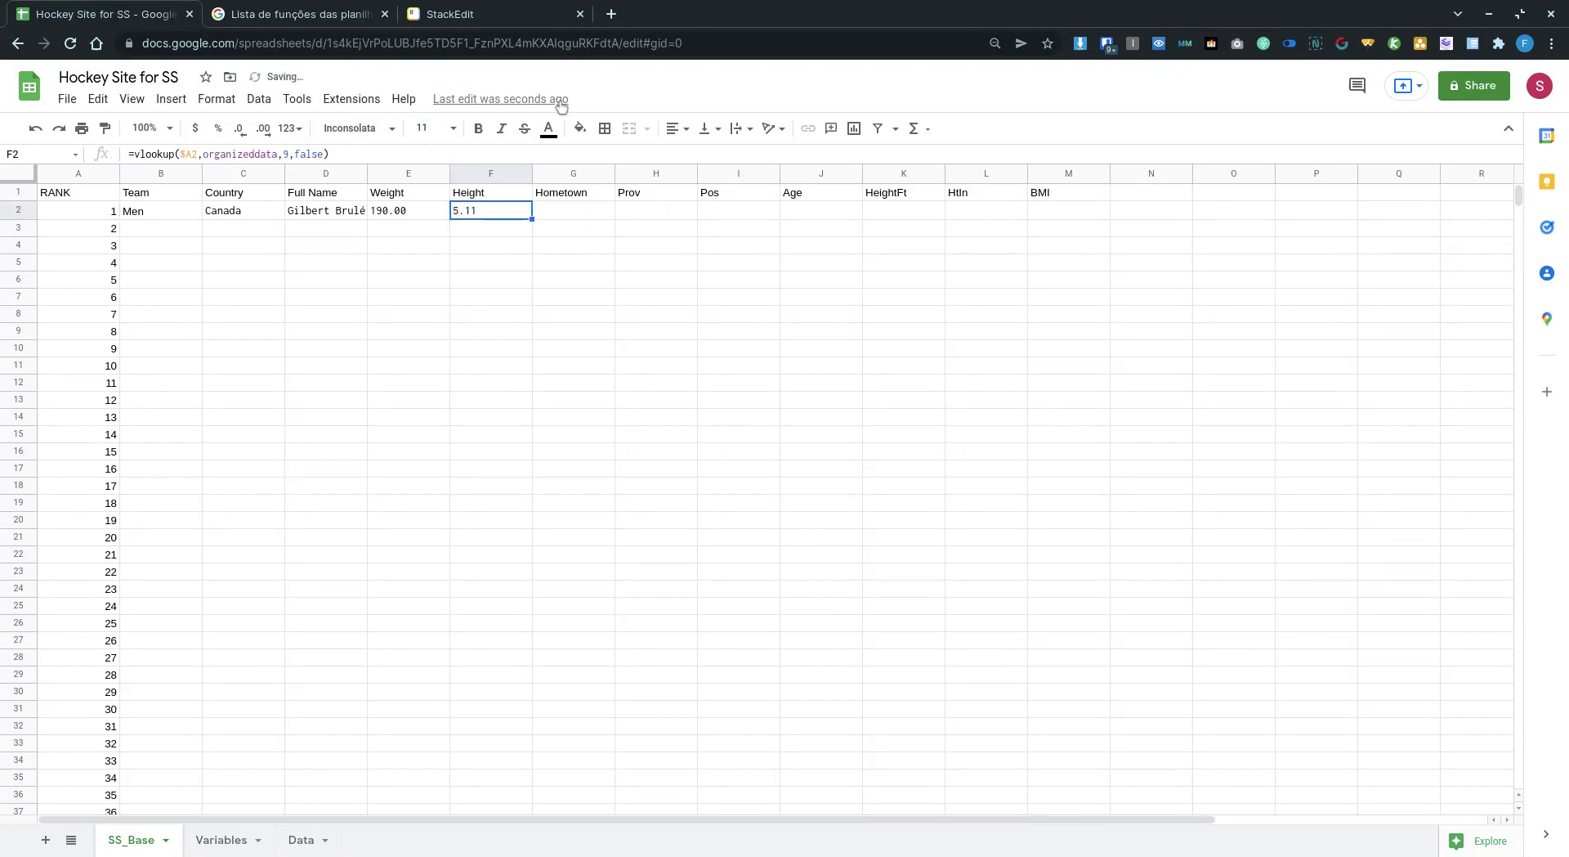
Check Hometown's column position in the Variables sheet and copy F2's VLOOKUP into SS_Base G2 with column index 11.
key(Right)
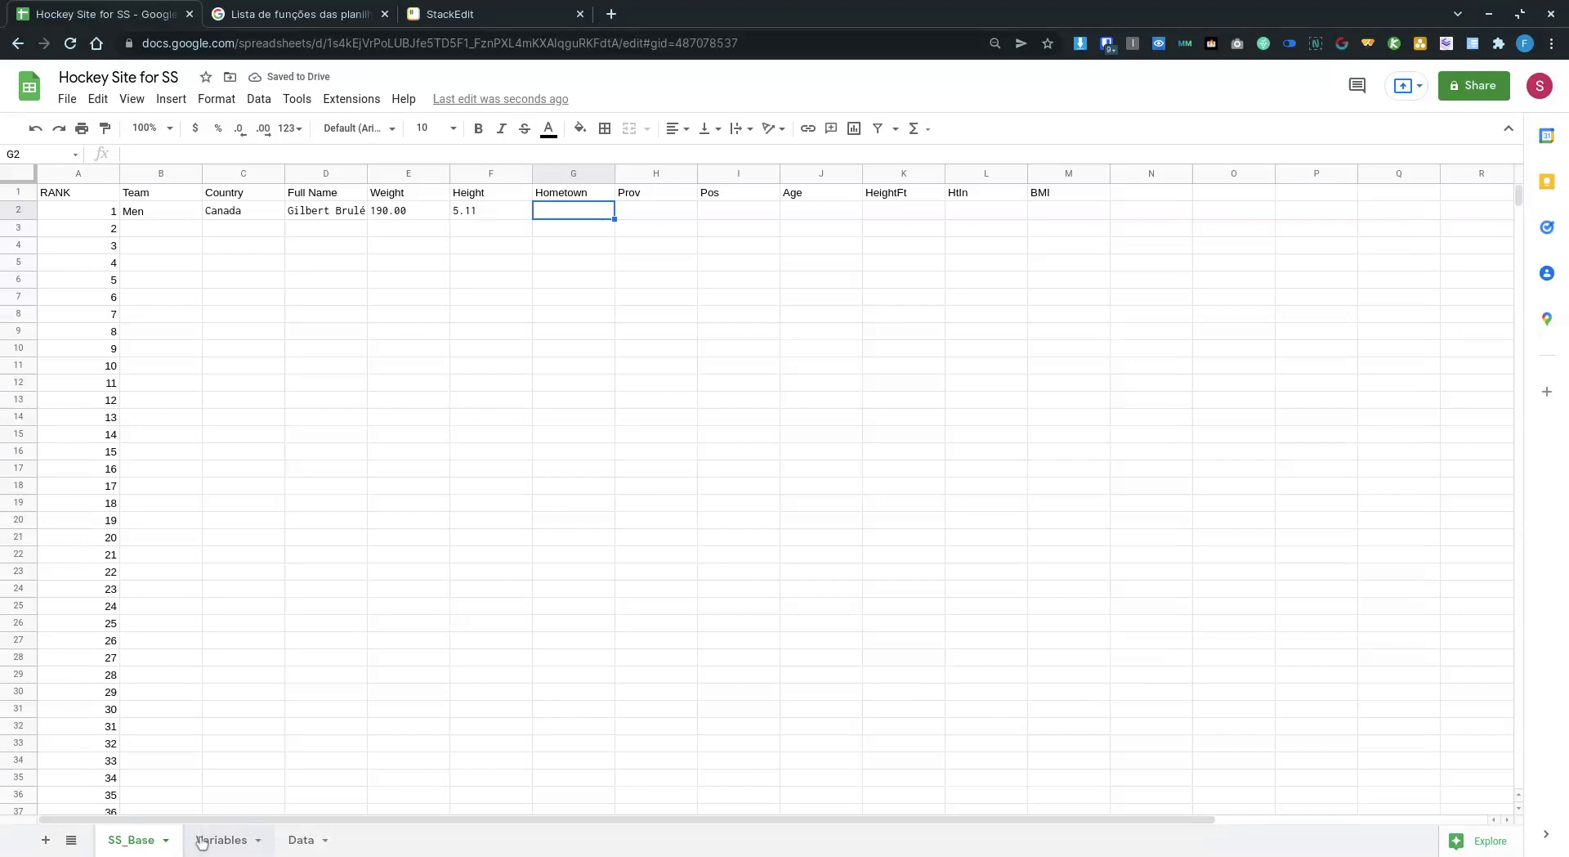
click(202, 841)
key(Left)
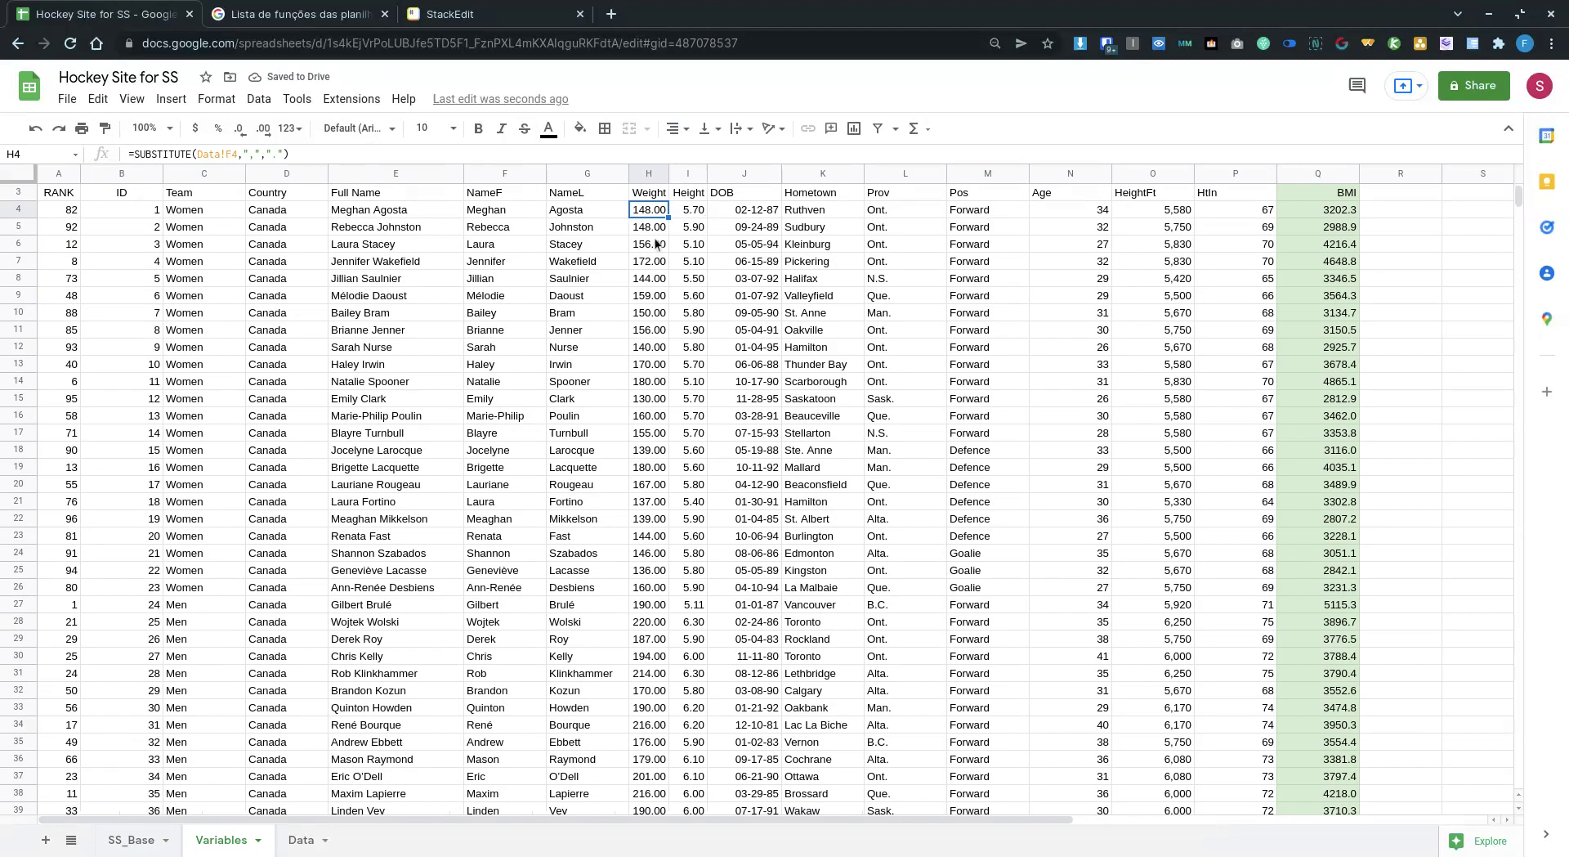
key(Right)
key(Right)
key(Right)
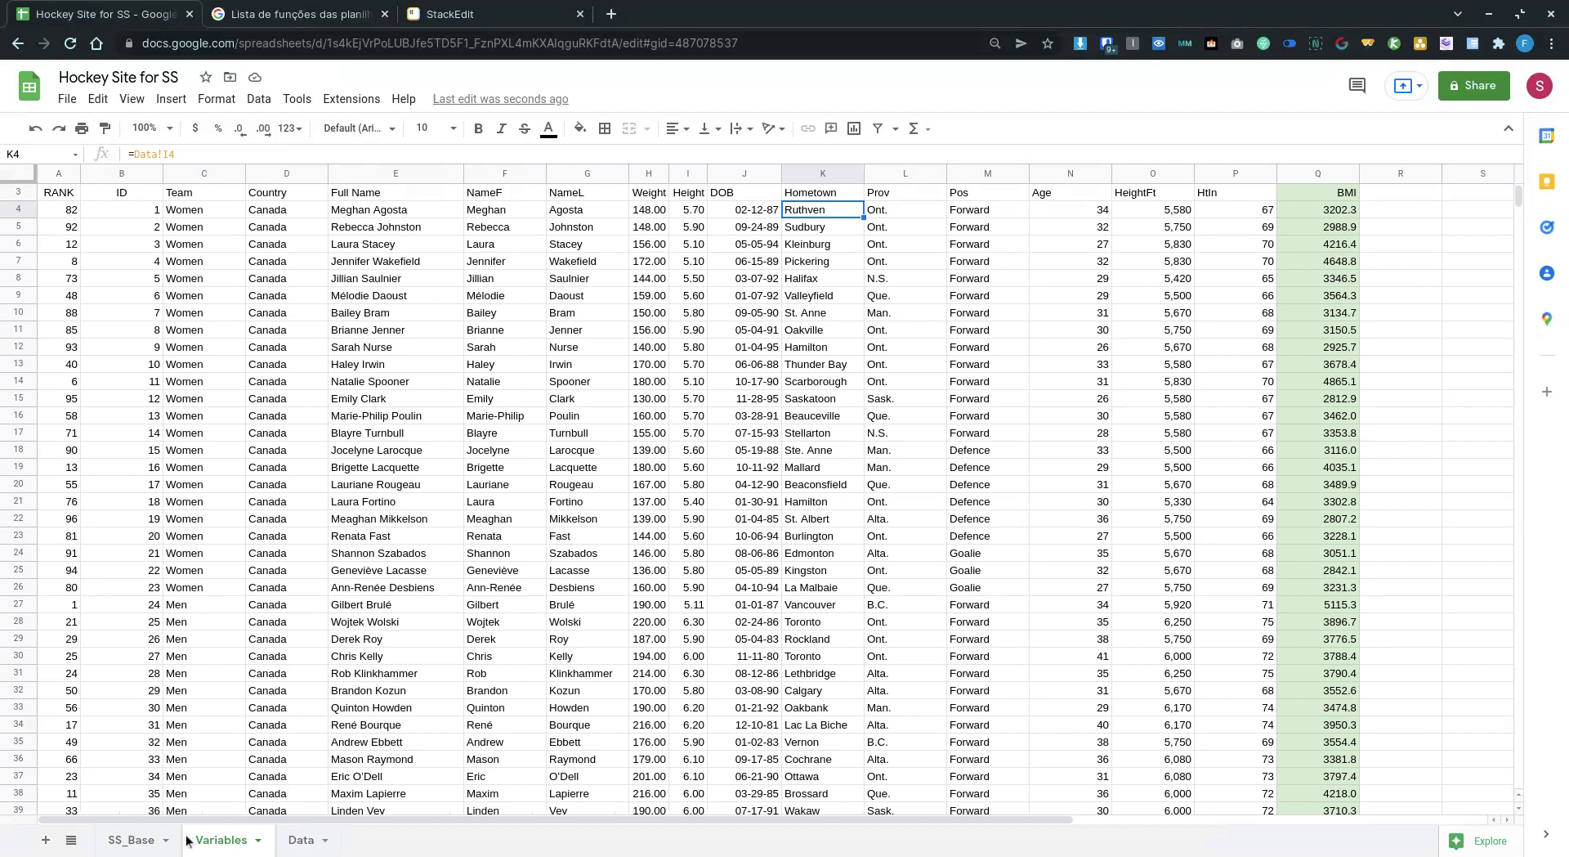
click(135, 840)
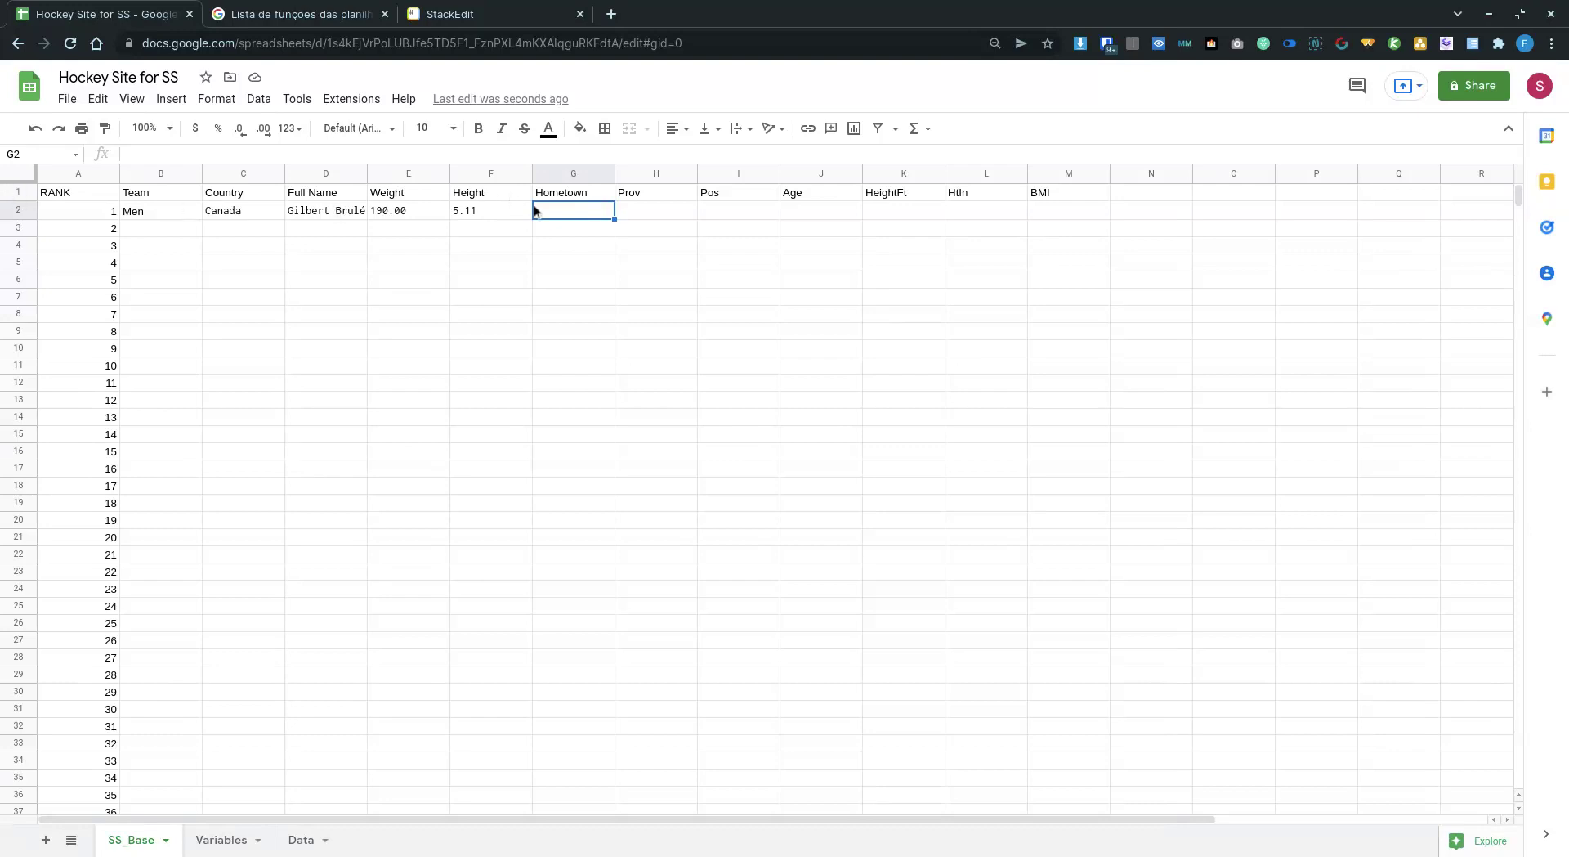
click(489, 211)
key(ctrl+c)
click(562, 208)
key(ctrl+v)
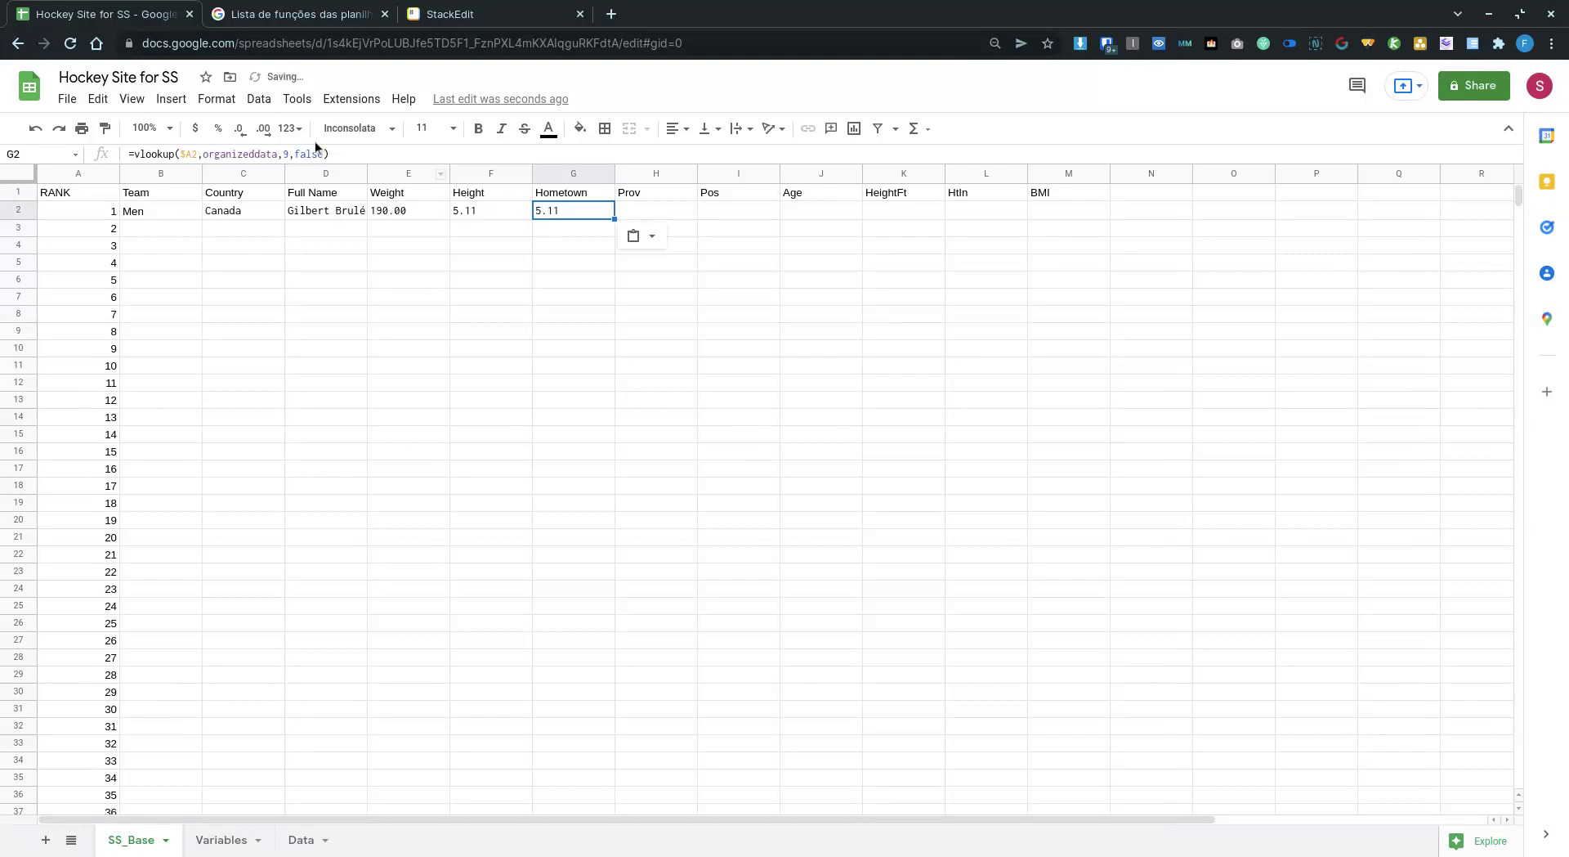
click(289, 158)
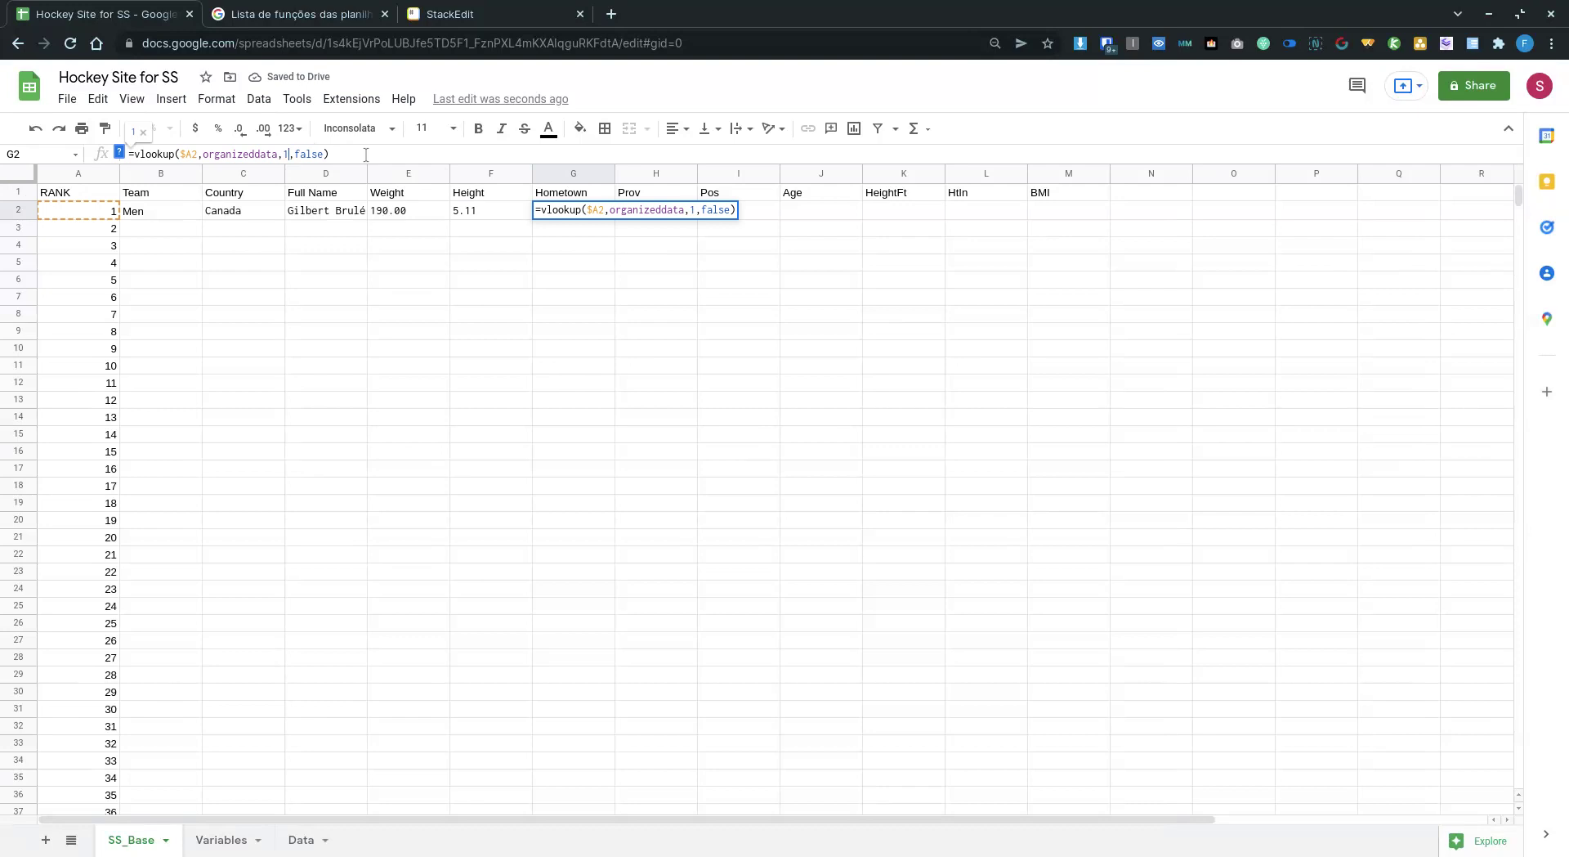
key(Return)
Copy the Hometown VLOOKUP from G2 into H2 under Prov and set its column index to 12.
click(552, 207)
key(ctrl+c)
click(626, 207)
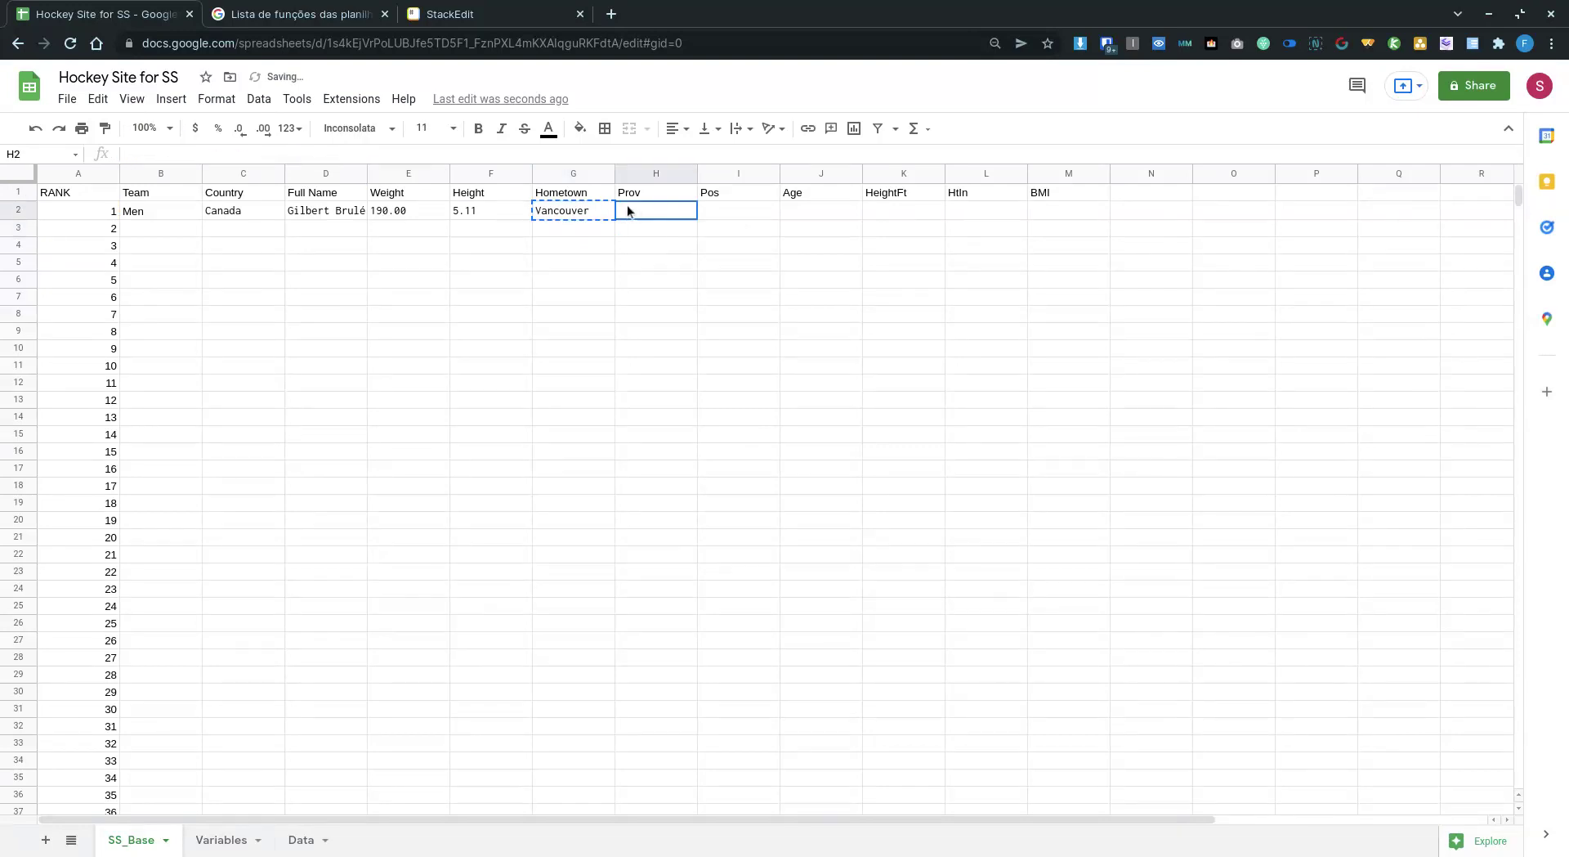
key(ctrl+v)
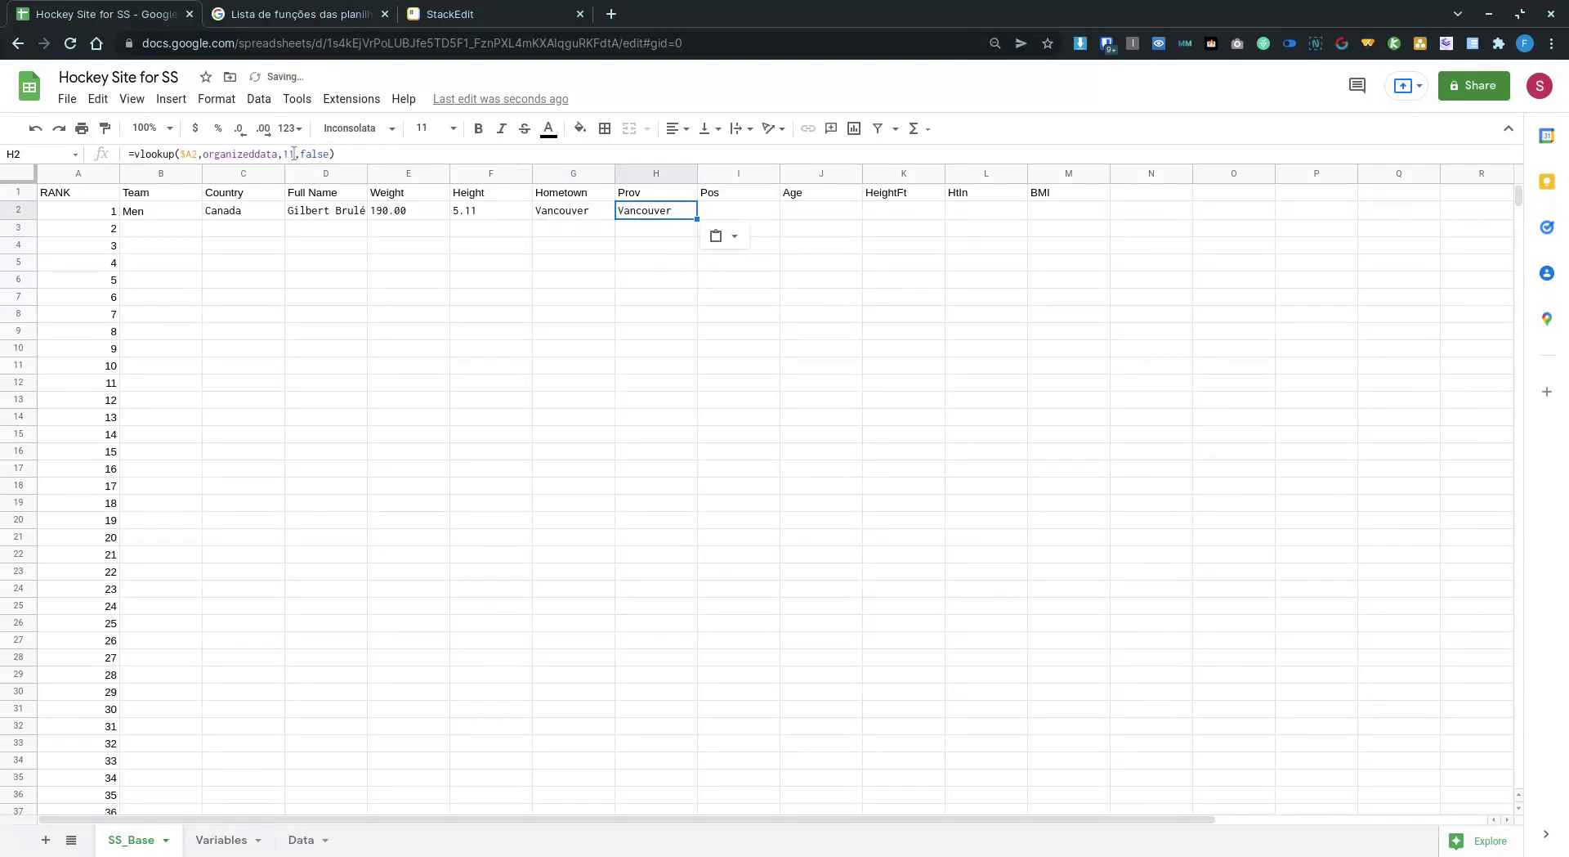
click(294, 153)
key(BackSpace)
text(2)
key(Tab)
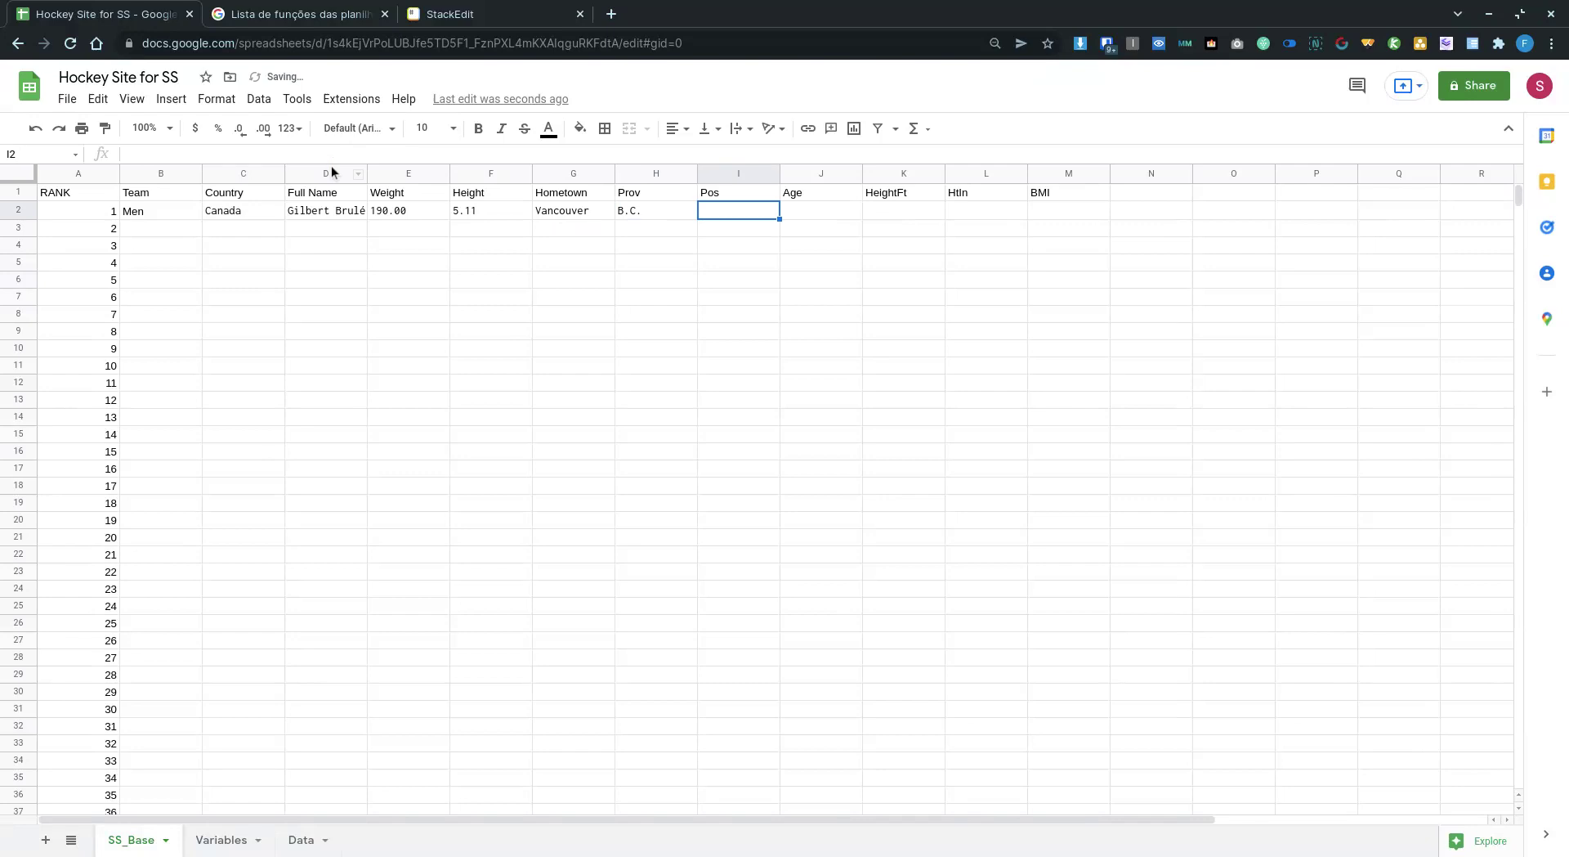
Copy the Prov VLOOKUP from H2 into I2 under Pos and set its column index to 13.
key(ctrl+v)
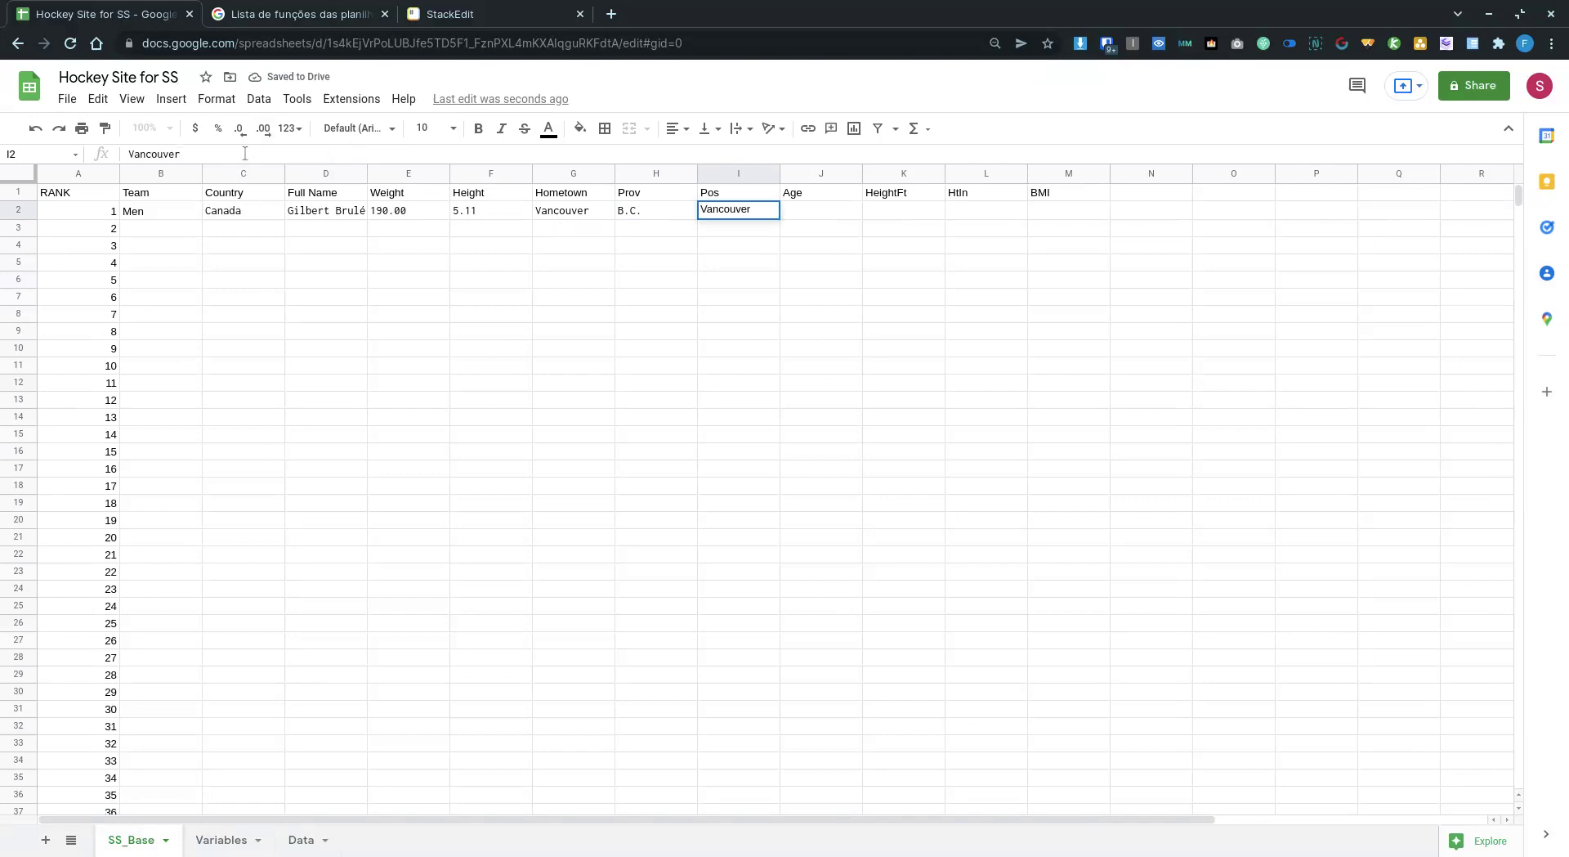
key(ctrl+z)
click(626, 211)
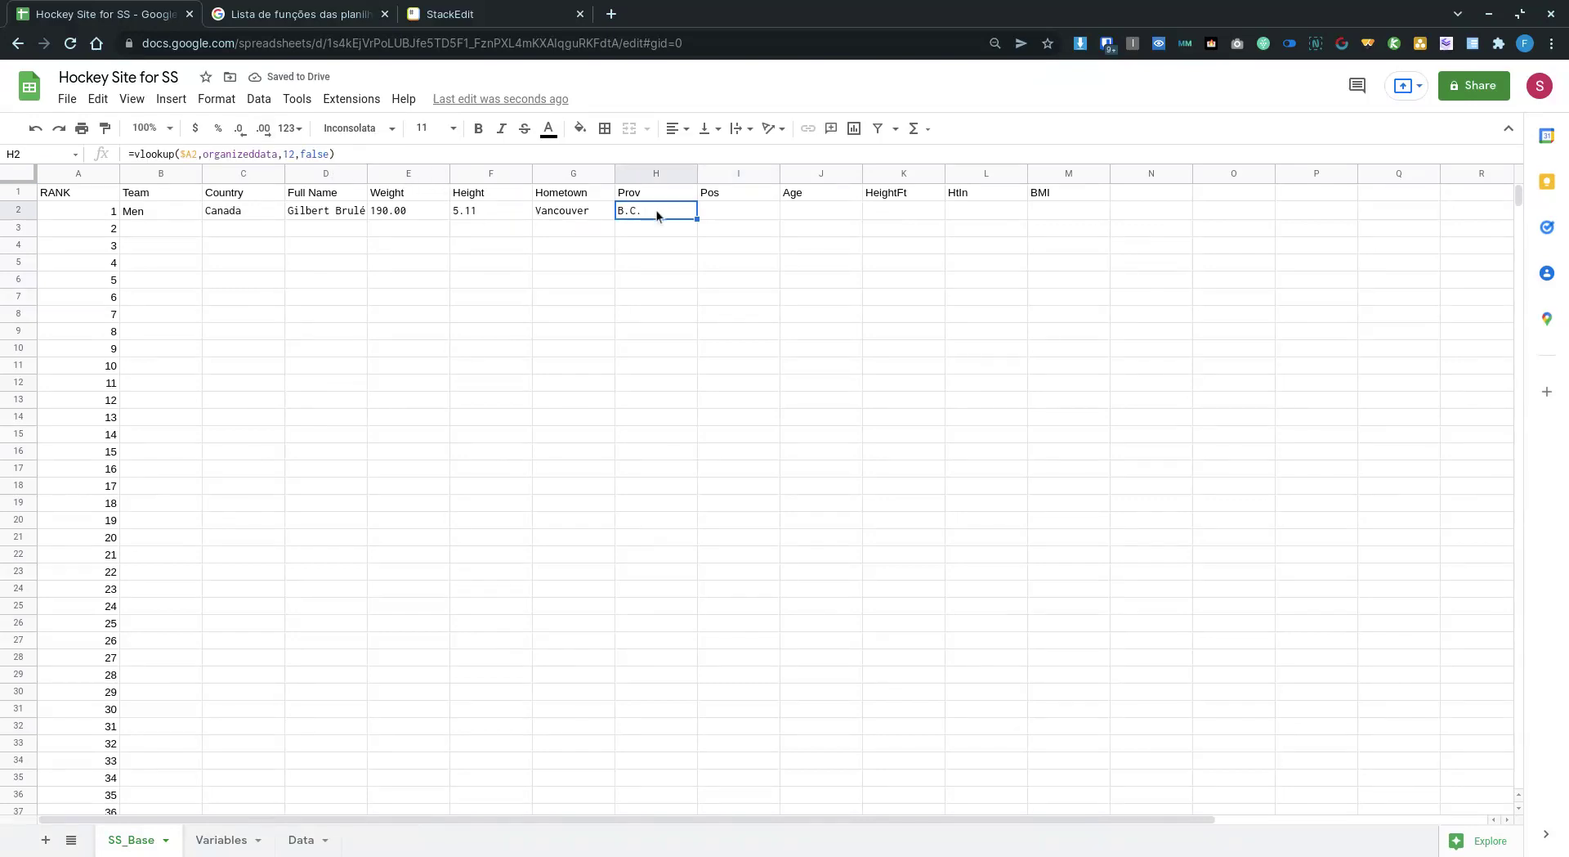
key(ctrl+c)
click(713, 210)
key(ctrl+v)
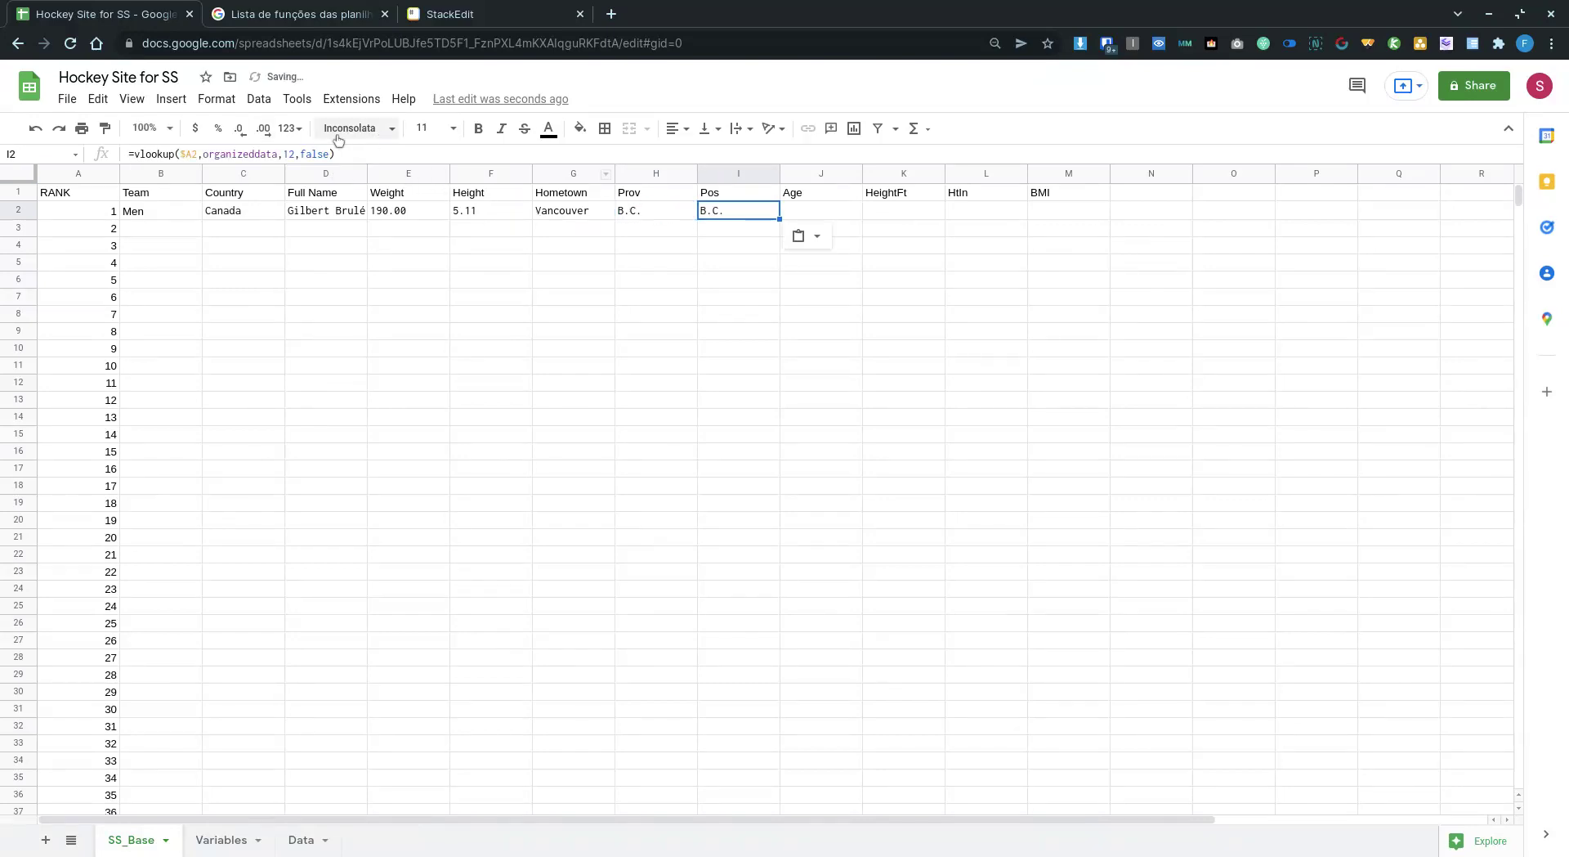
click(298, 154)
key(BackSpace)
text(3)
key(Return)
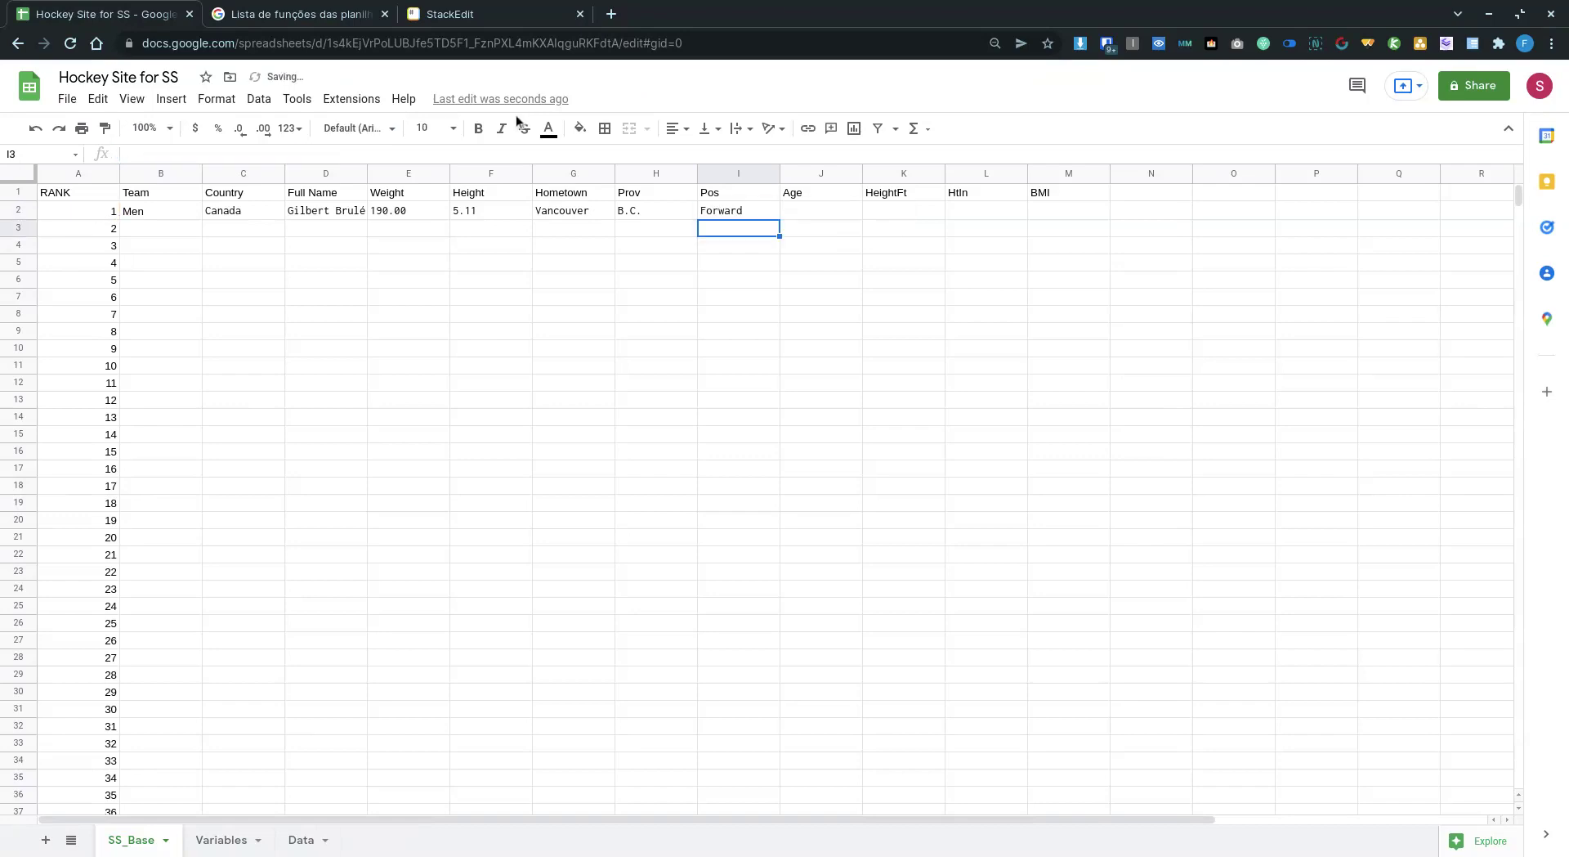
Copy the Pos VLOOKUP from I2 into J2 under Age and set its column index to 14.
key(Up)
key(ctrl+c)
key(Right)
key(ctrl+v)
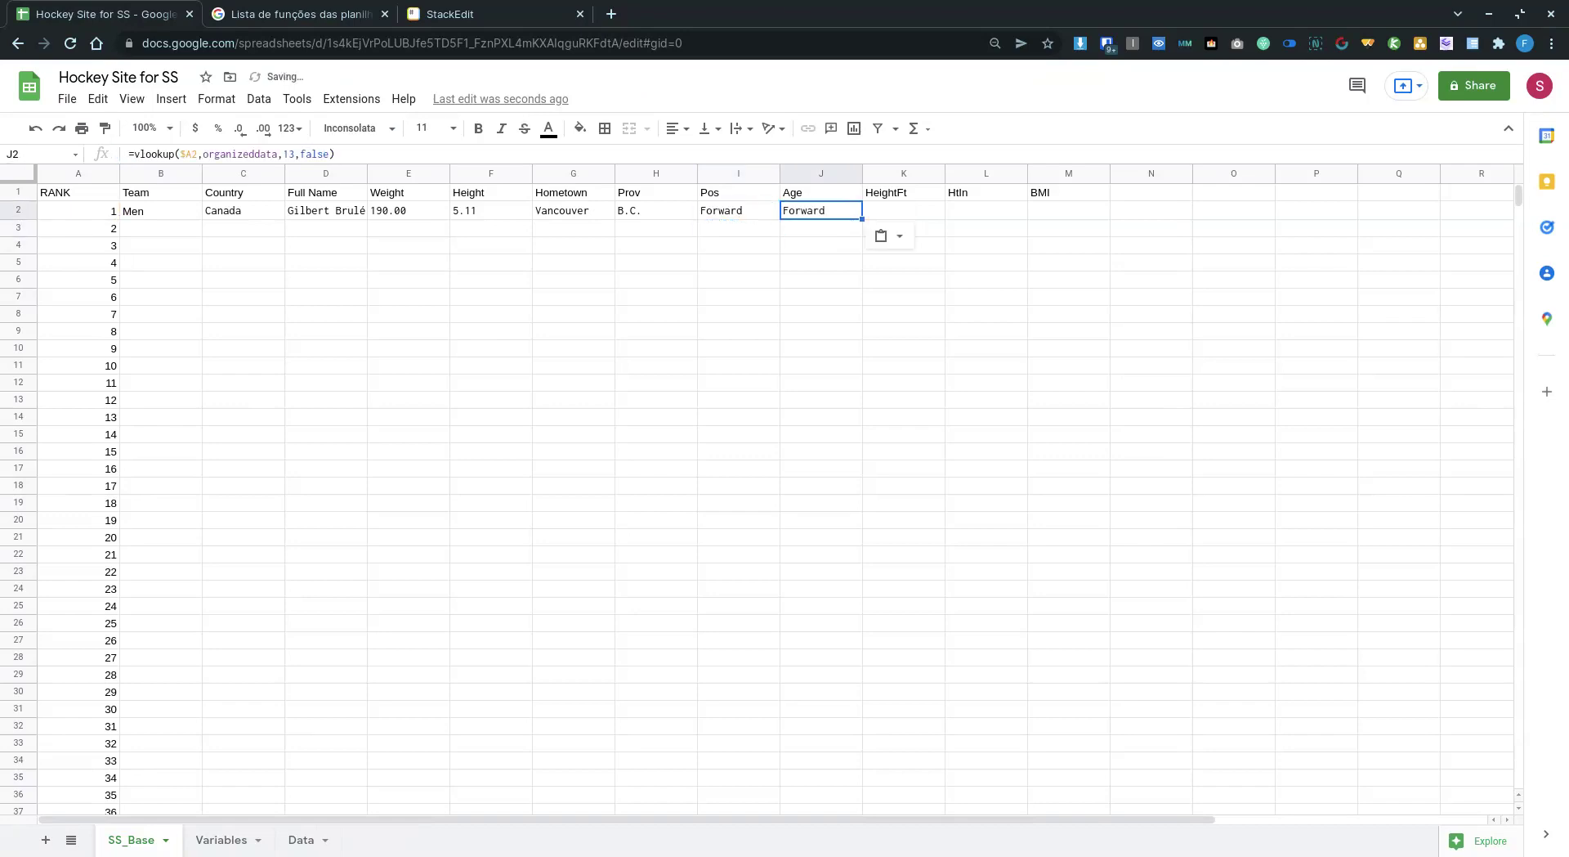
click(295, 155)
key(BackSpace)
text(4)
key(Return)
Copy the Age VLOOKUP from J2 into K2 under HeightFt and set its column index to 15.
key(Up)
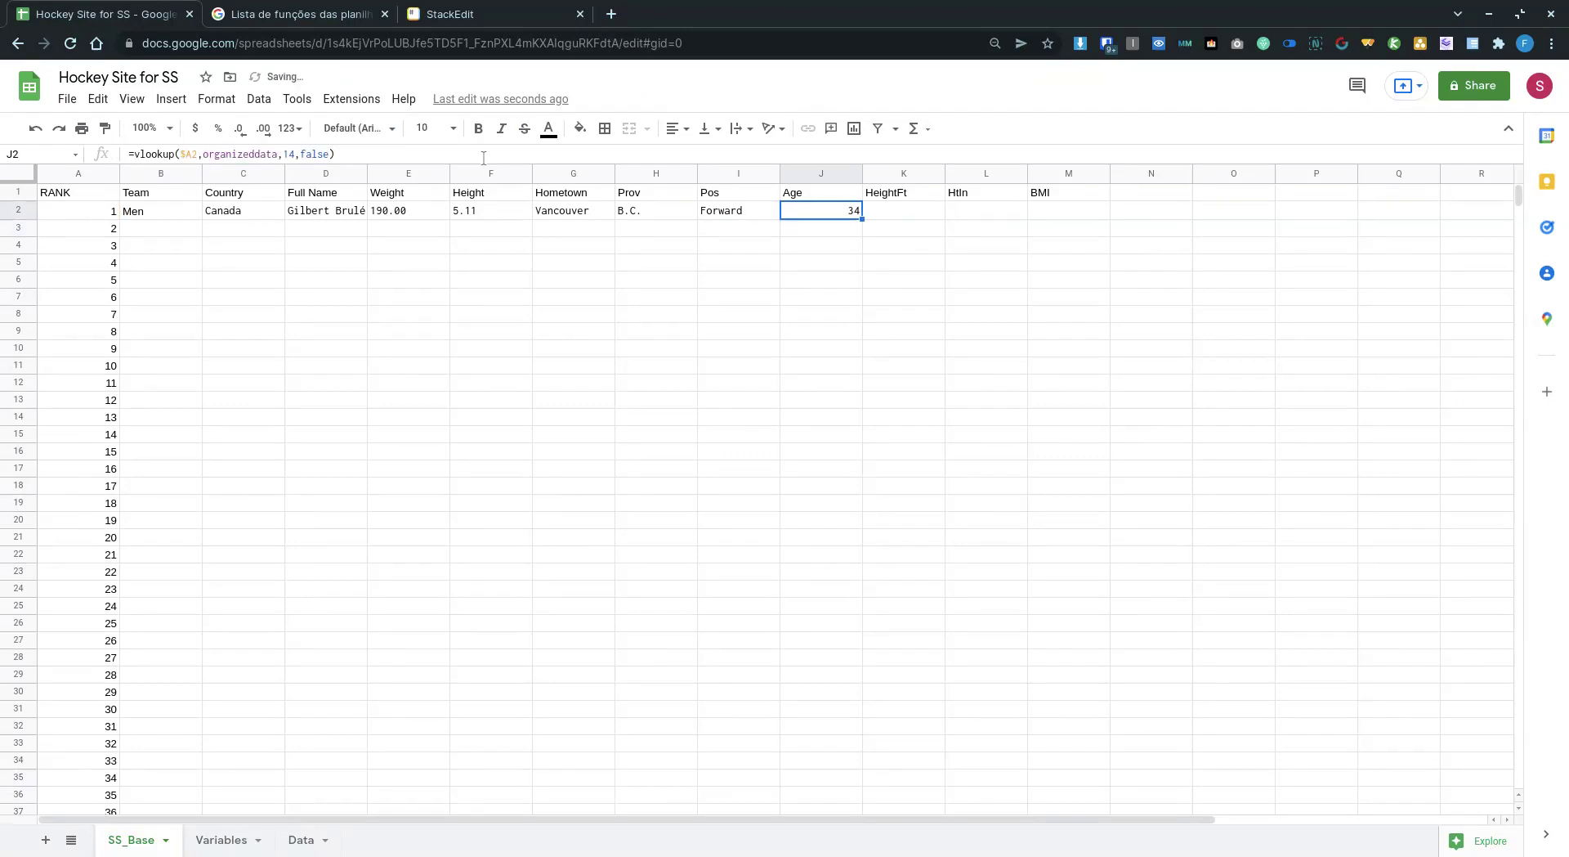
key(ctrl+c)
key(Right)
key(ctrl+v)
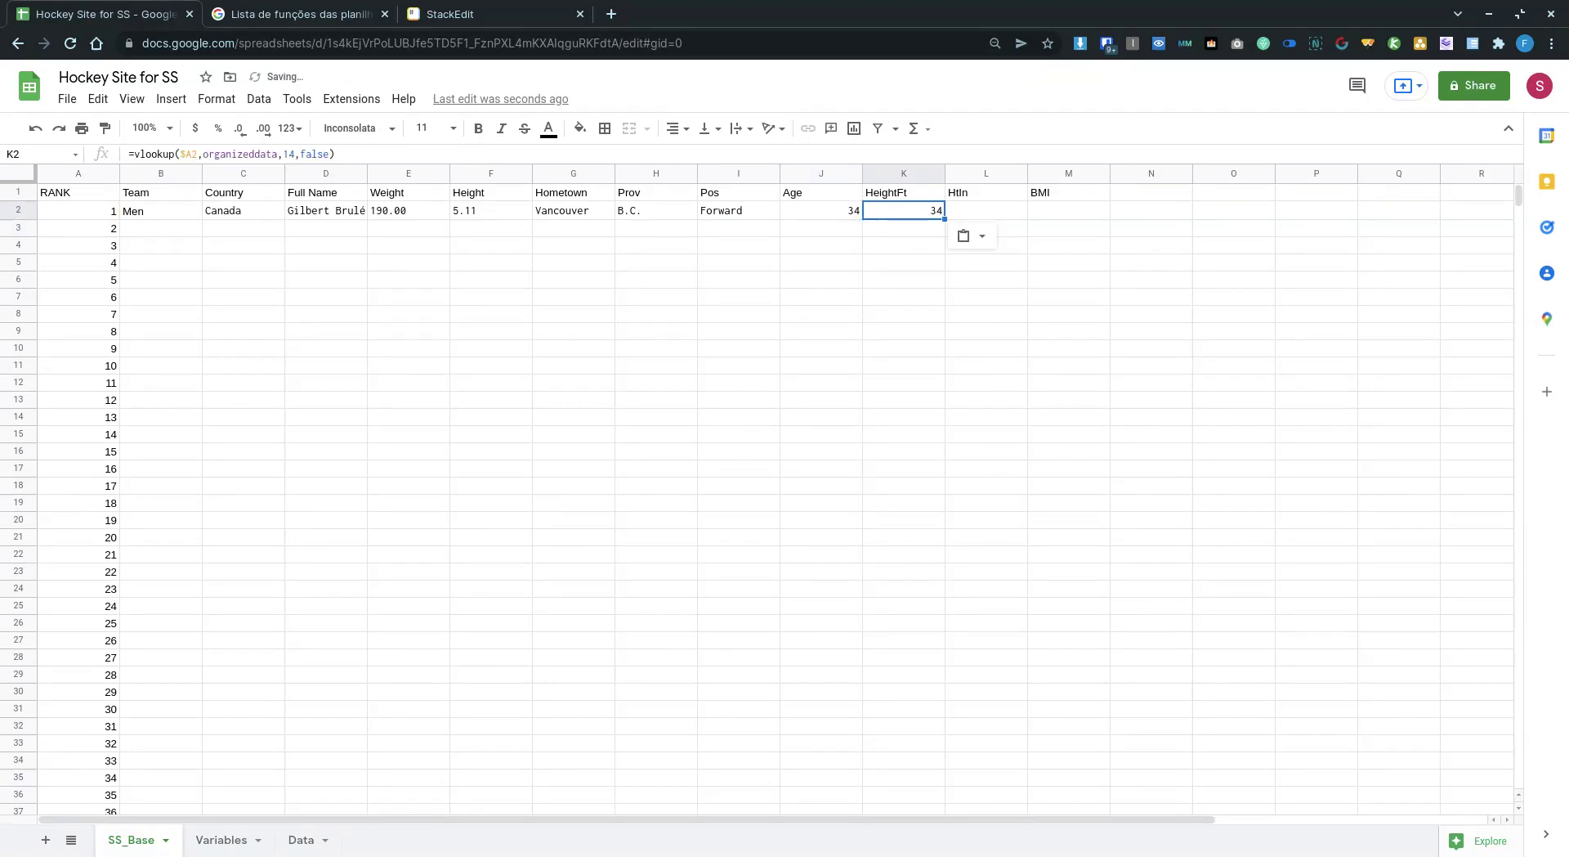
click(294, 153)
key(BackSpace)
text(5)
key(Return)
Copy the HeightFt VLOOKUP from K2 into L2 under HtIn and set its column index to 16.
key(Up)
key(ctrl+c)
key(Right)
key(ctrl+v)
click(294, 153)
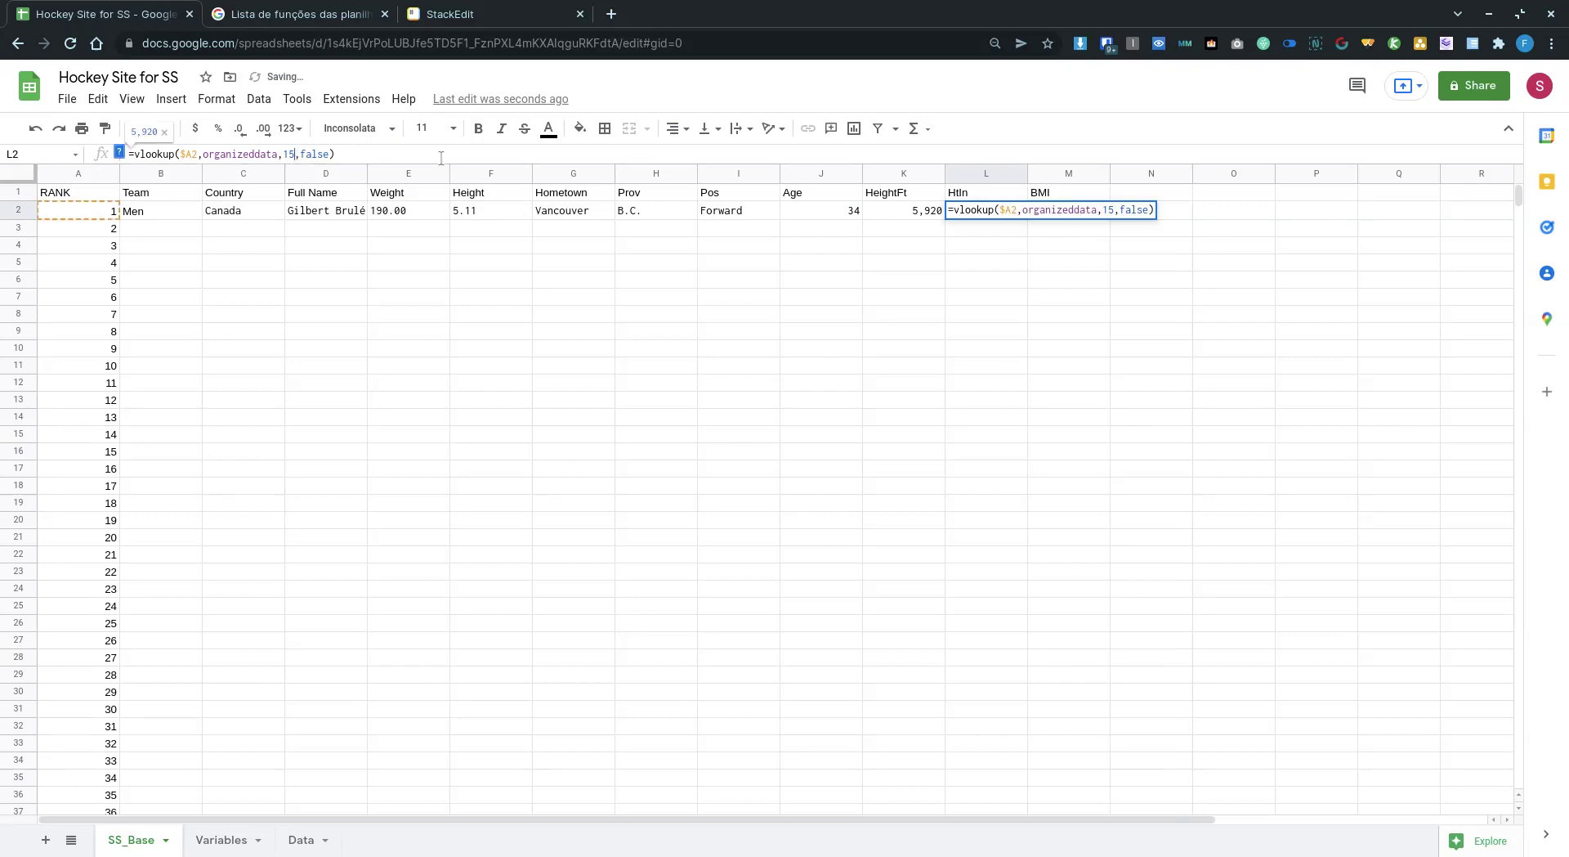
key(BackSpace)
text(6)
key(Return)
Copy the HtIn VLOOKUP from L2 into M2 under BMI and set its column index to 17.
key(Up)
key(ctrl+c)
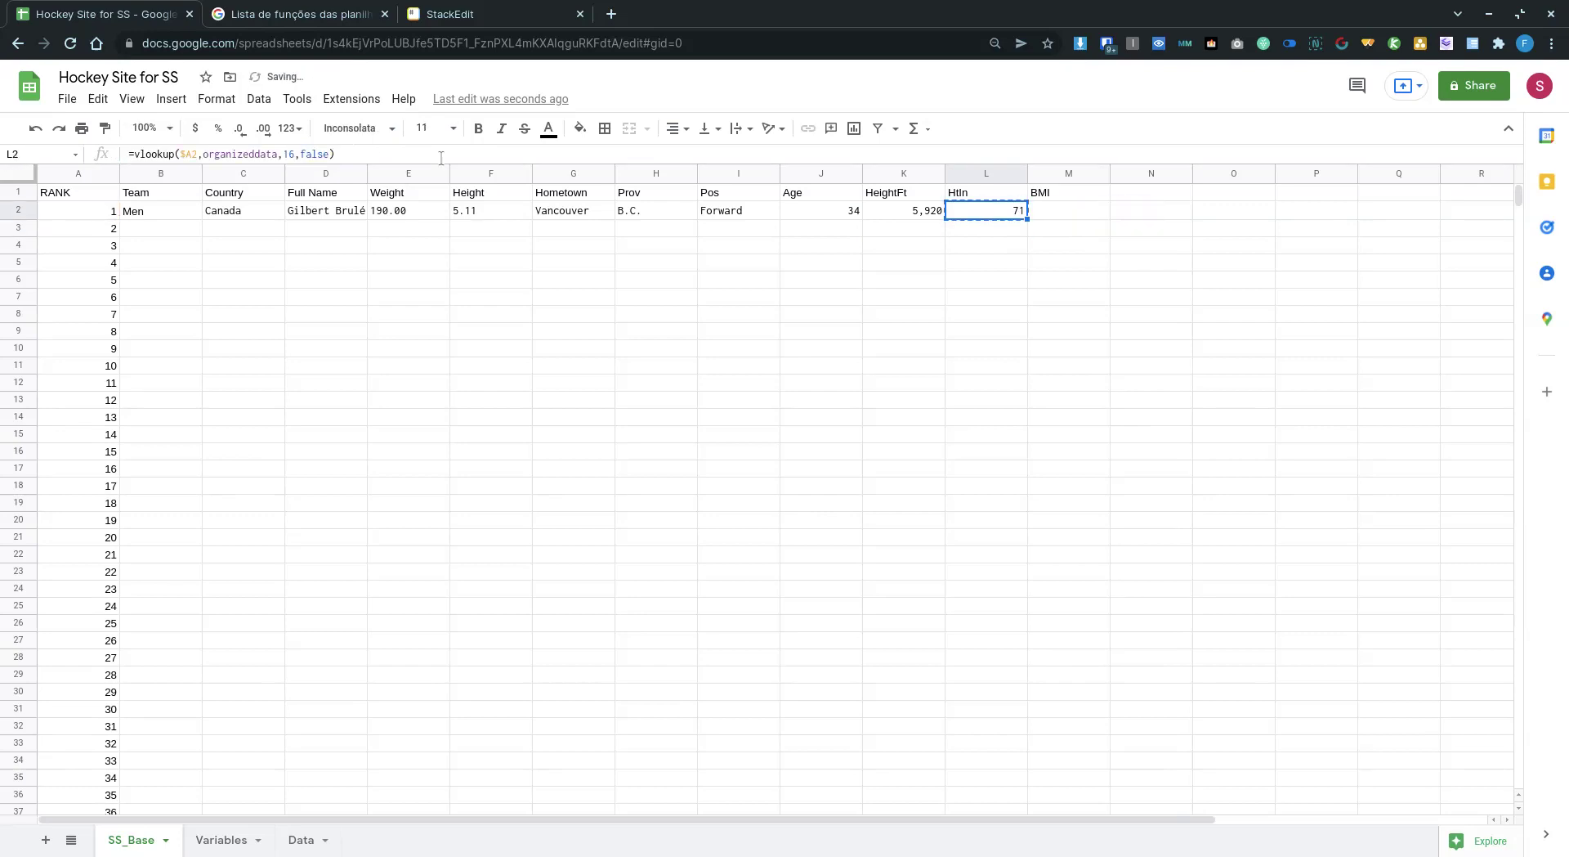
key(Right)
key(ctrl+v)
click(288, 153)
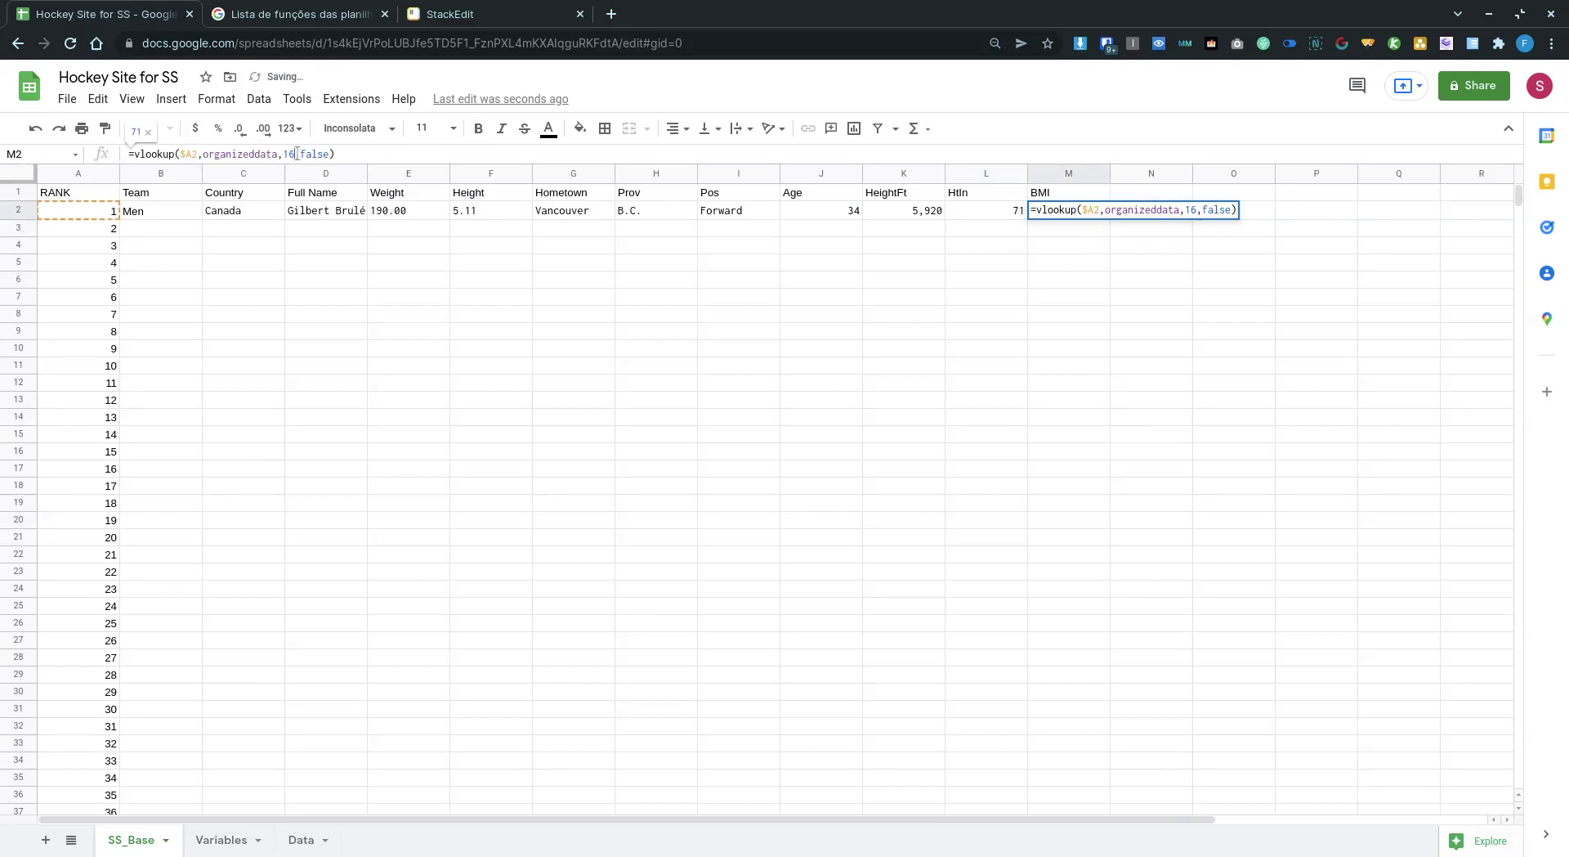
key(BackSpace)
text(7)
key(Return)
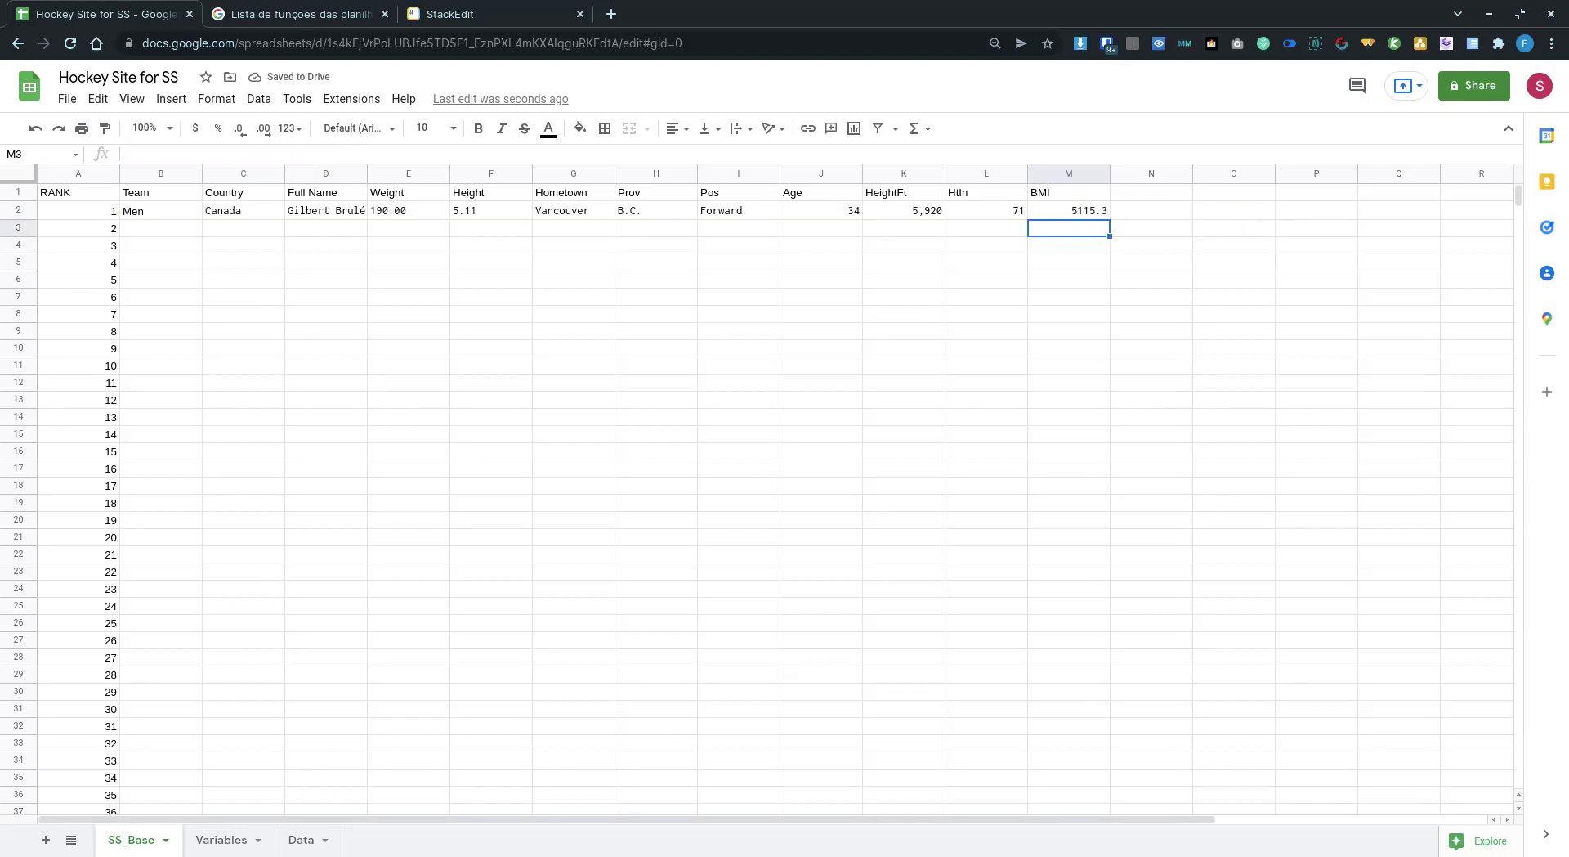
Try to copy all of row 2, A2:M2 including the rank, into row 97, and undo the paste.
click(1068, 210)
key(ctrl+shift+Left)
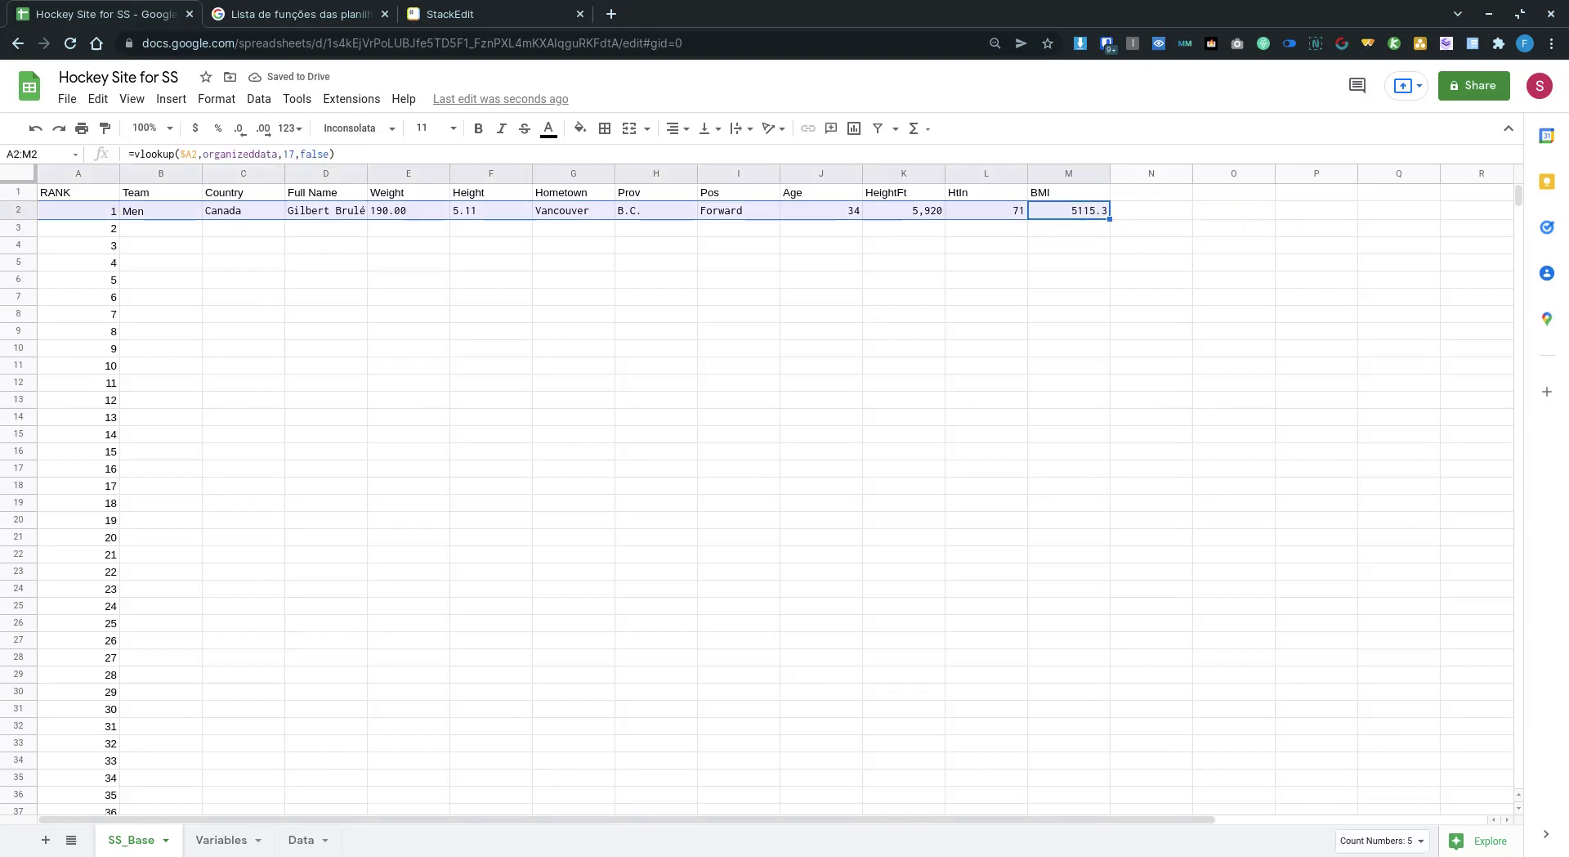
key(ctrl+Left)
key(Down)
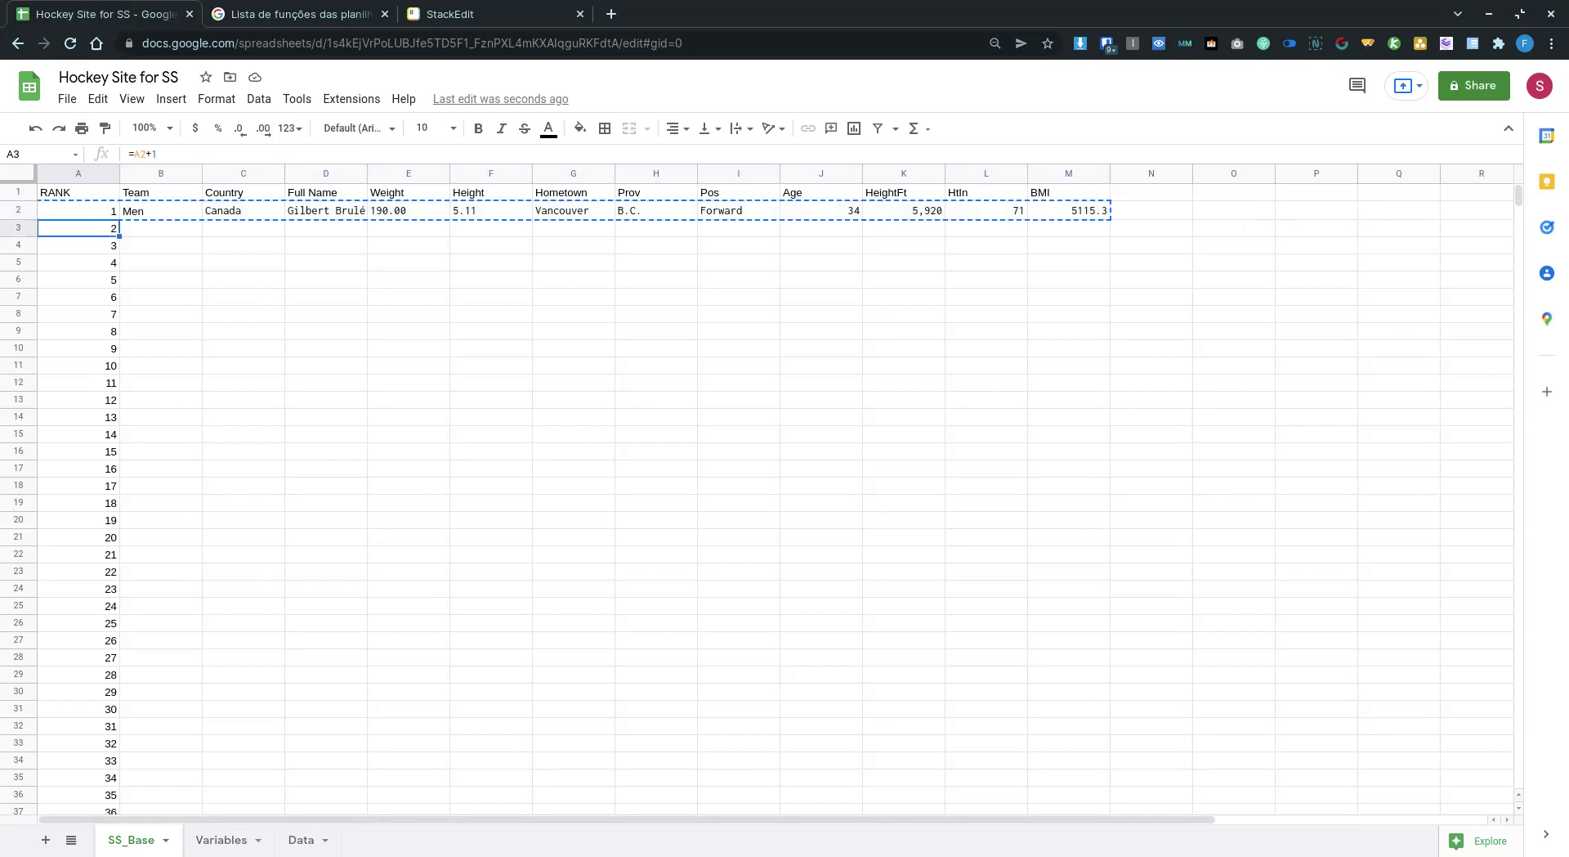
key(ctrl+Down)
key(ctrl+v)
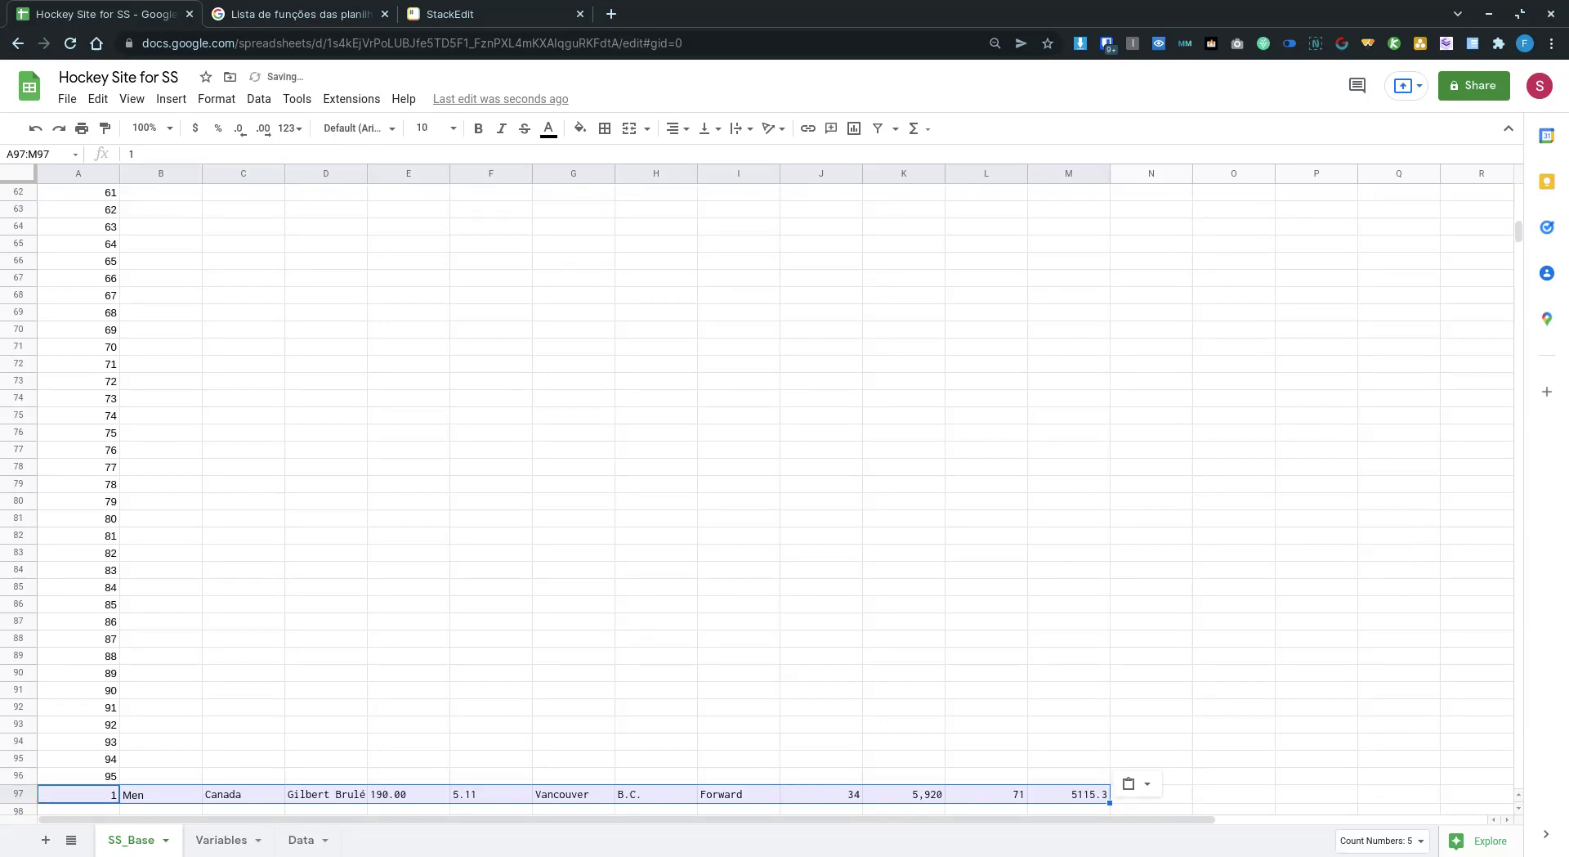
key(ctrl+shift+Up)
key(ctrl+shift+Down)
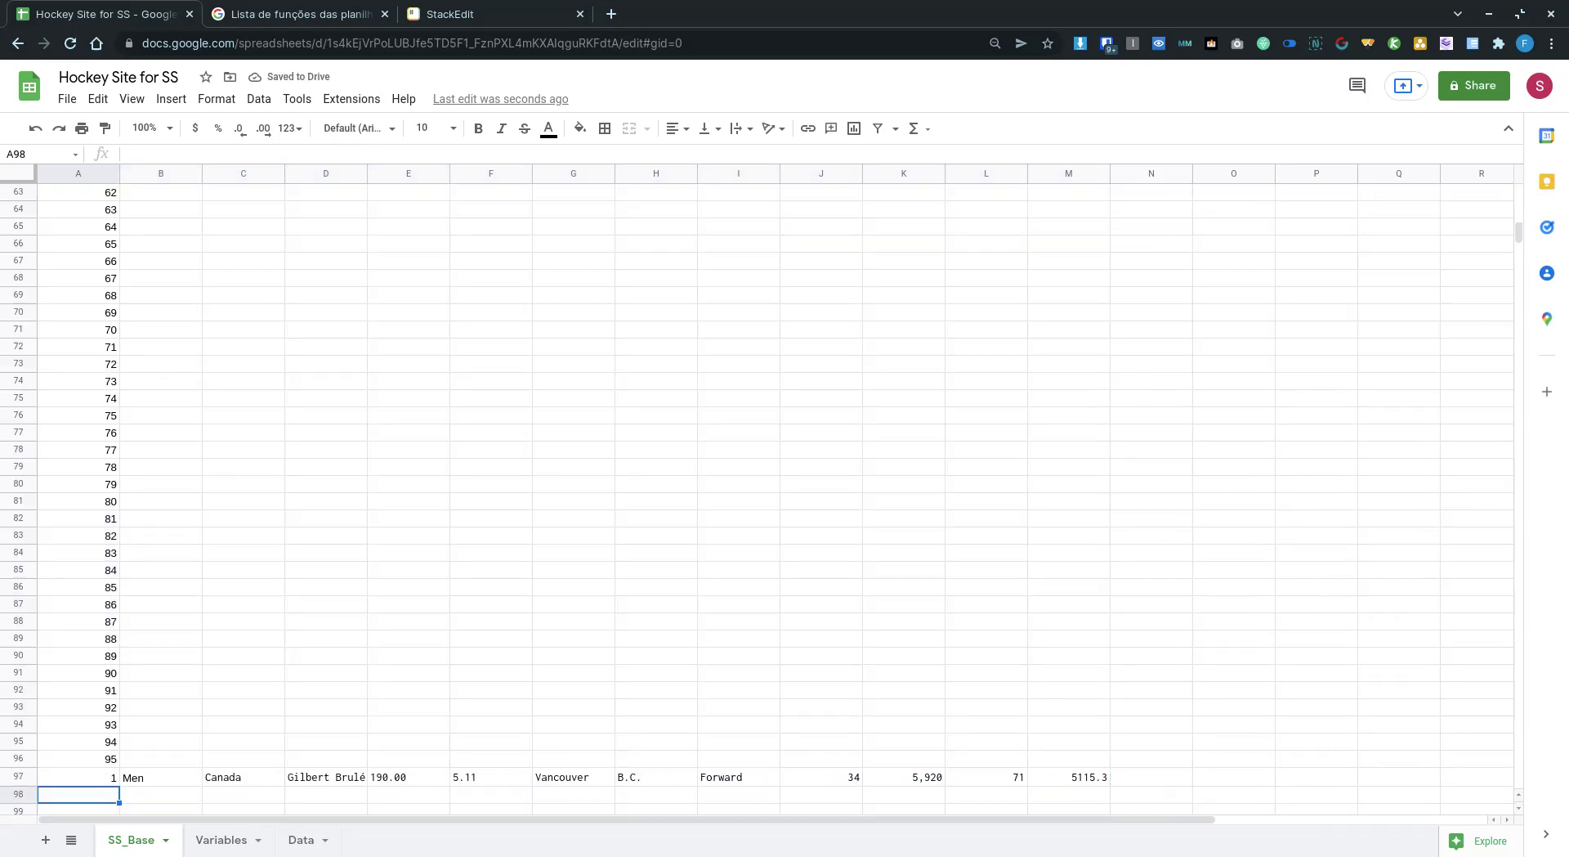
key(ctrl+z)
Copy the VLOOKUPs in B2:M2 to every ranked row, filling B2:M97 and leaving the RANK column out.
key(ctrl+Up)
key(Down)
key(Right)
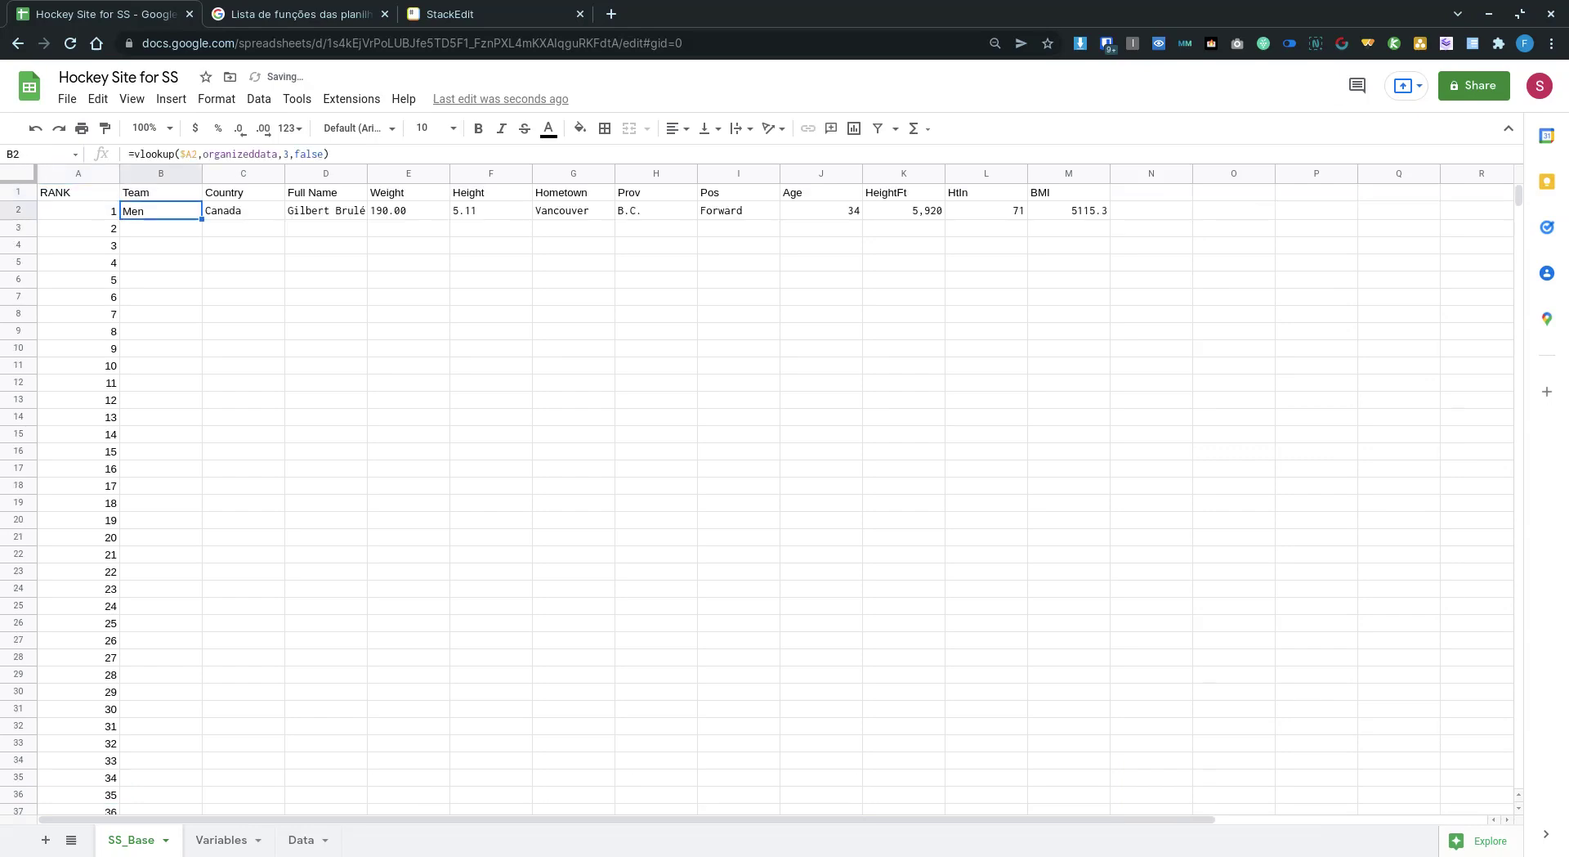
key(ctrl+shift+Right)
key(ctrl+c)
key(Left)
key(ctrl+Down)
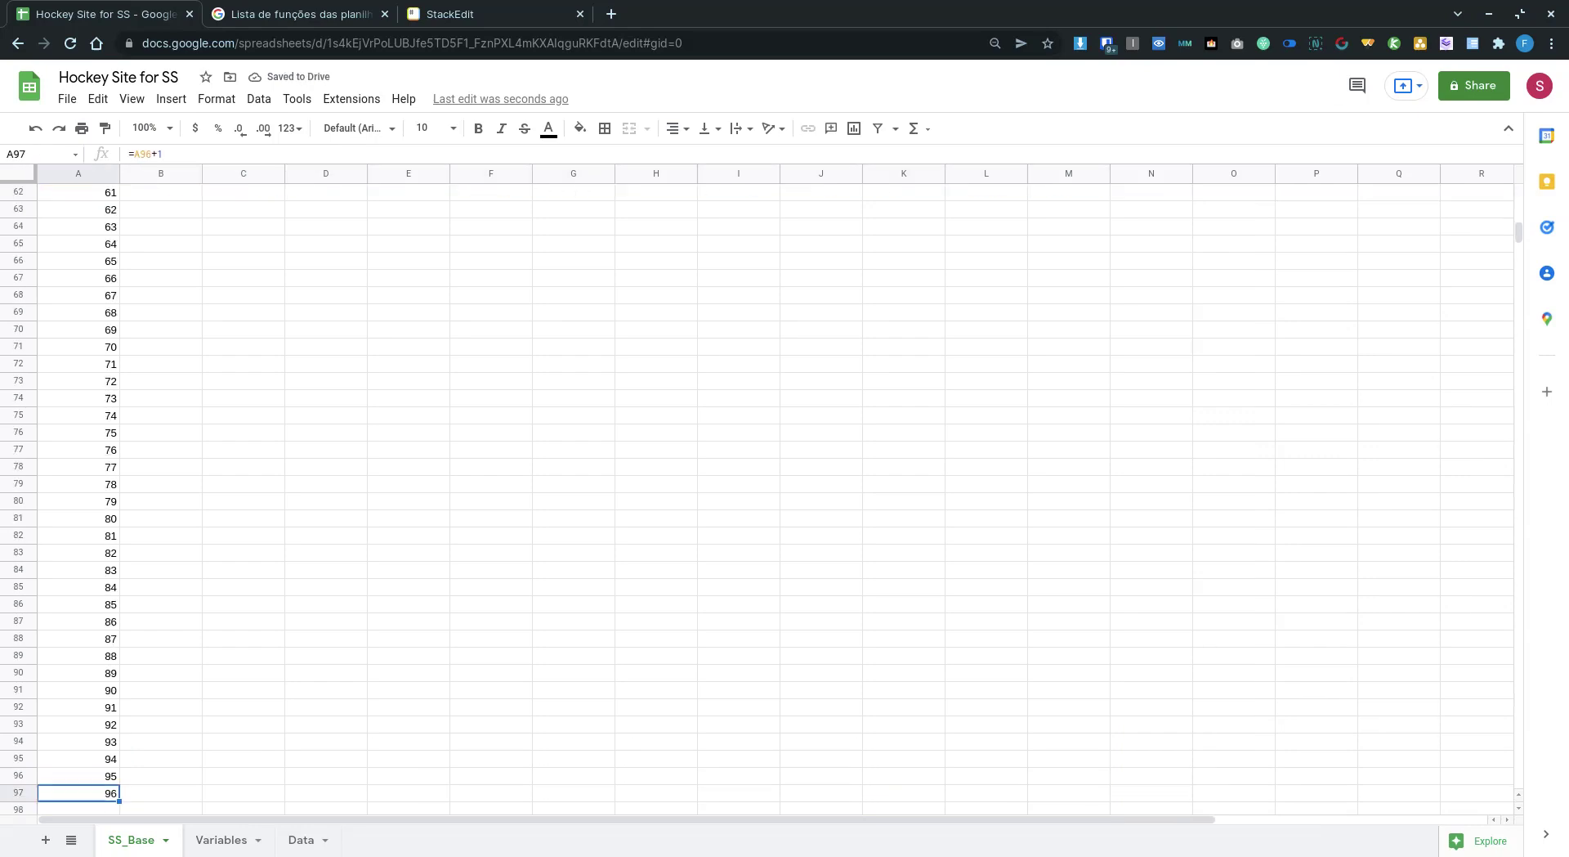
key(Right)
key(ctrl+v)
key(ctrl+shift+Up)
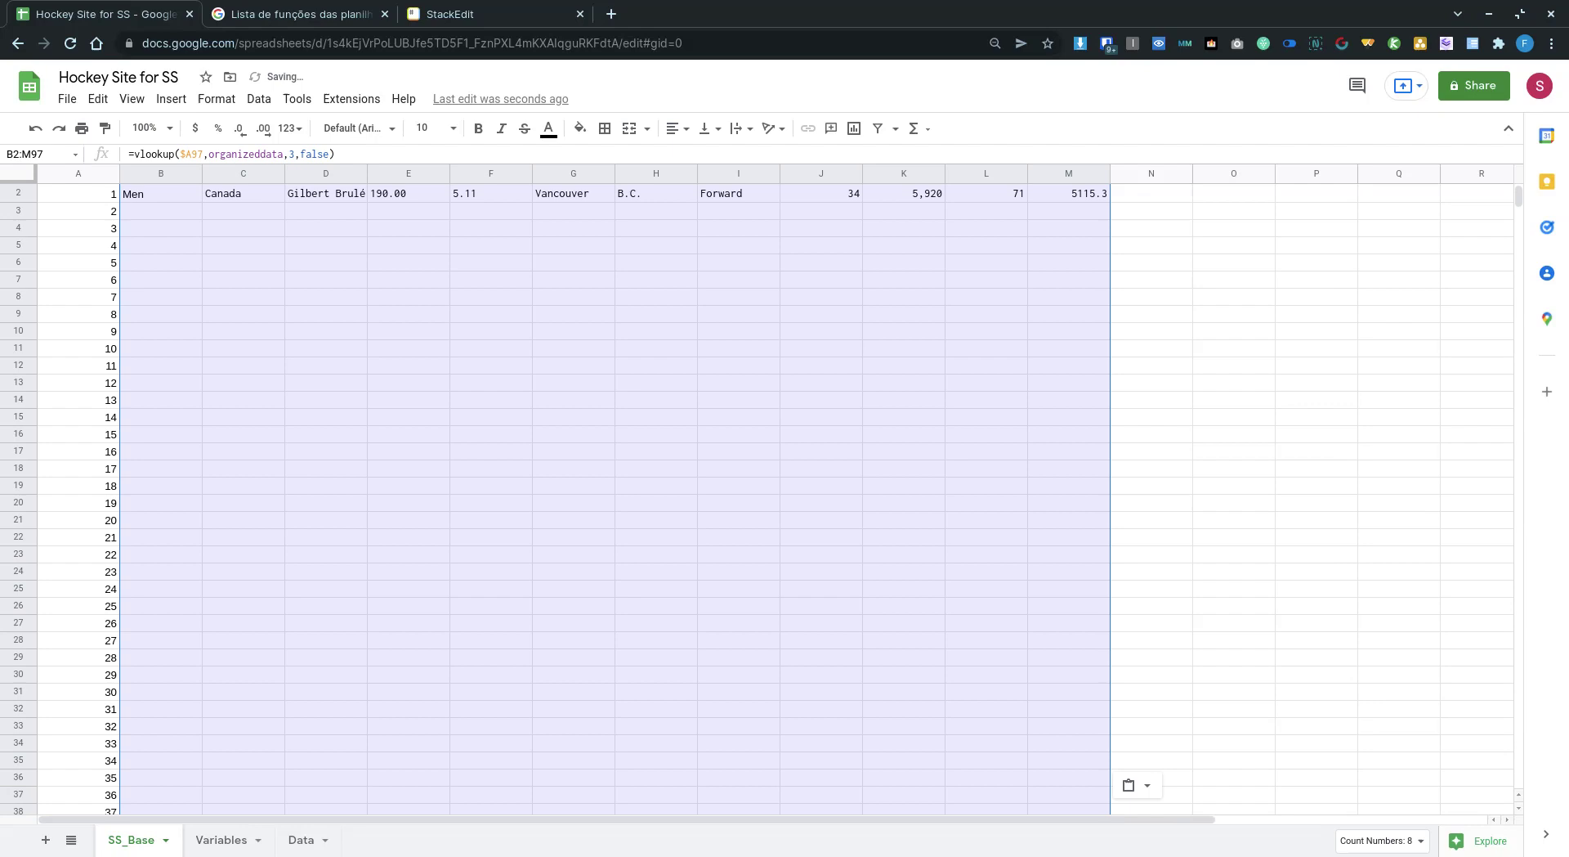
key(ctrl+v)
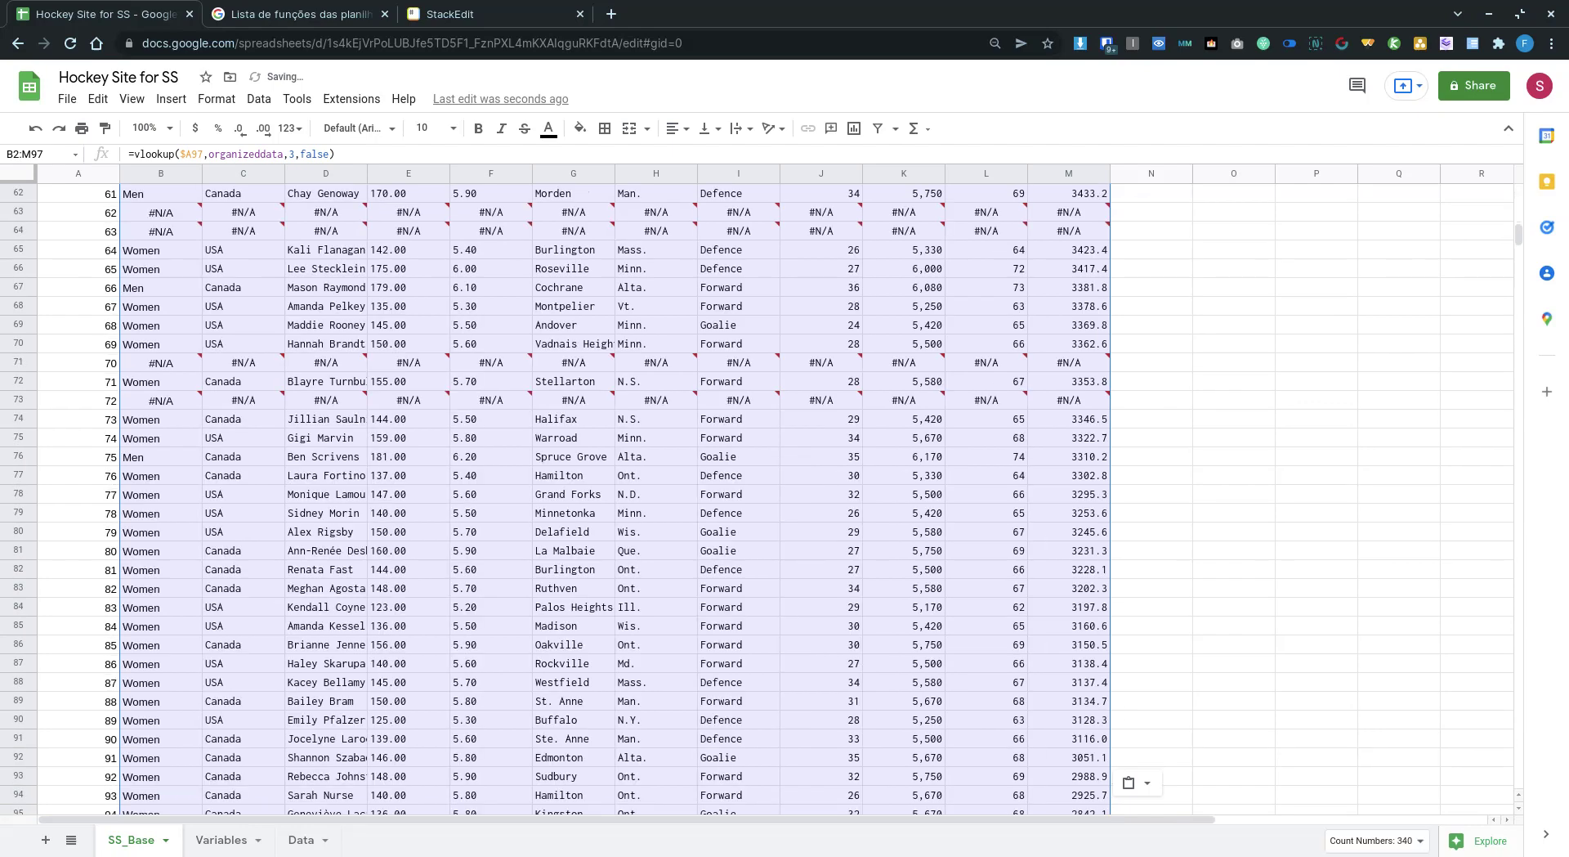
Inspect the lookup error in the rank 3 row of SS_Base and check the RANK formulas in the Variables sheet.
key(Escape)
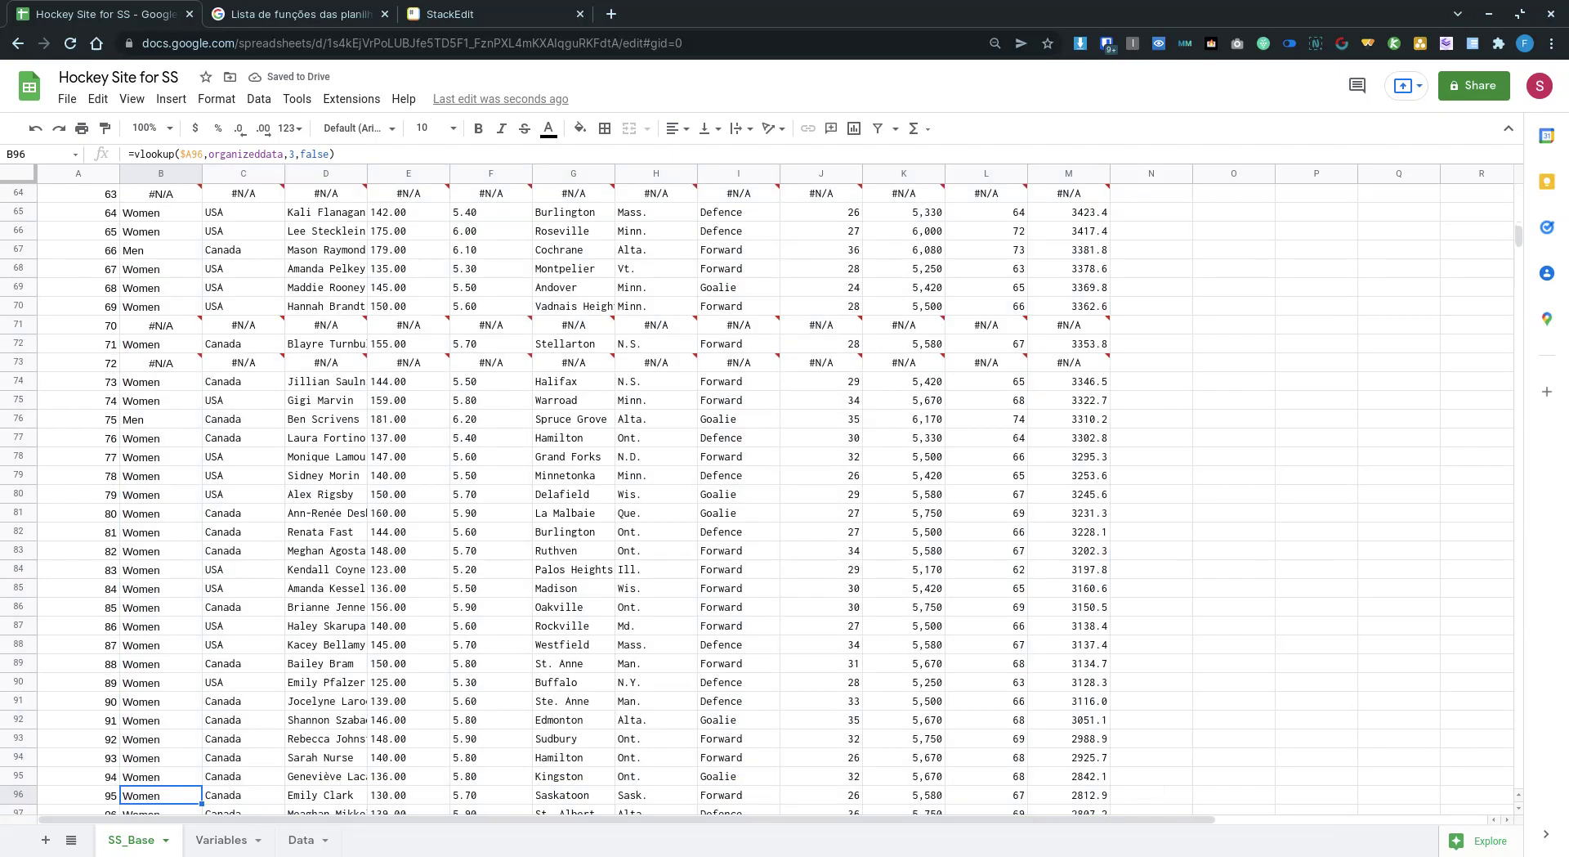
key(Up)
key(ctrl+Up)
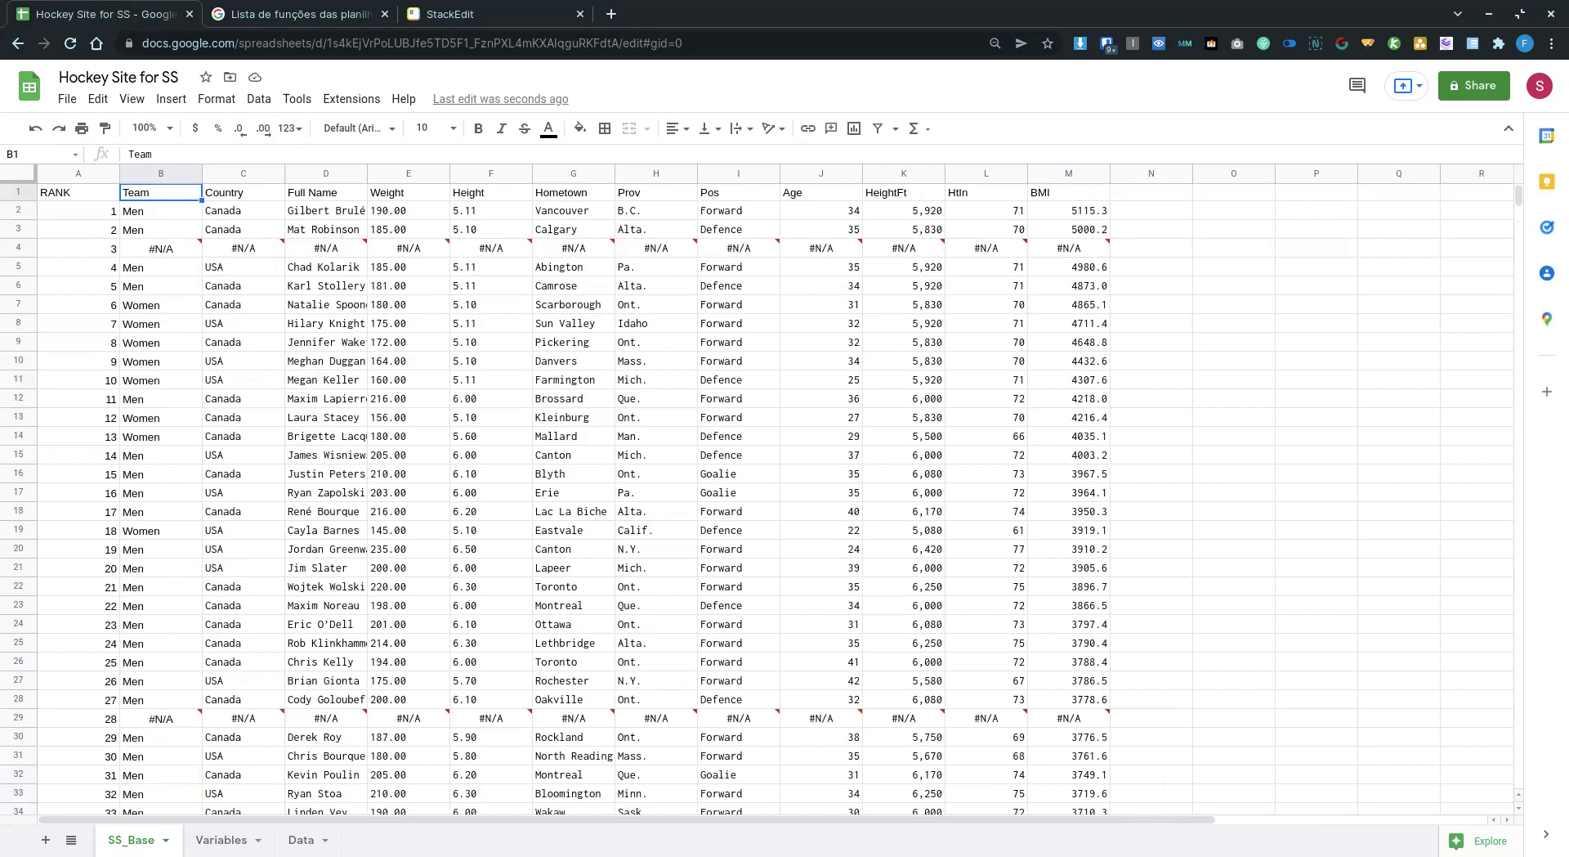
key(Down)
key(Down)
key(Down)
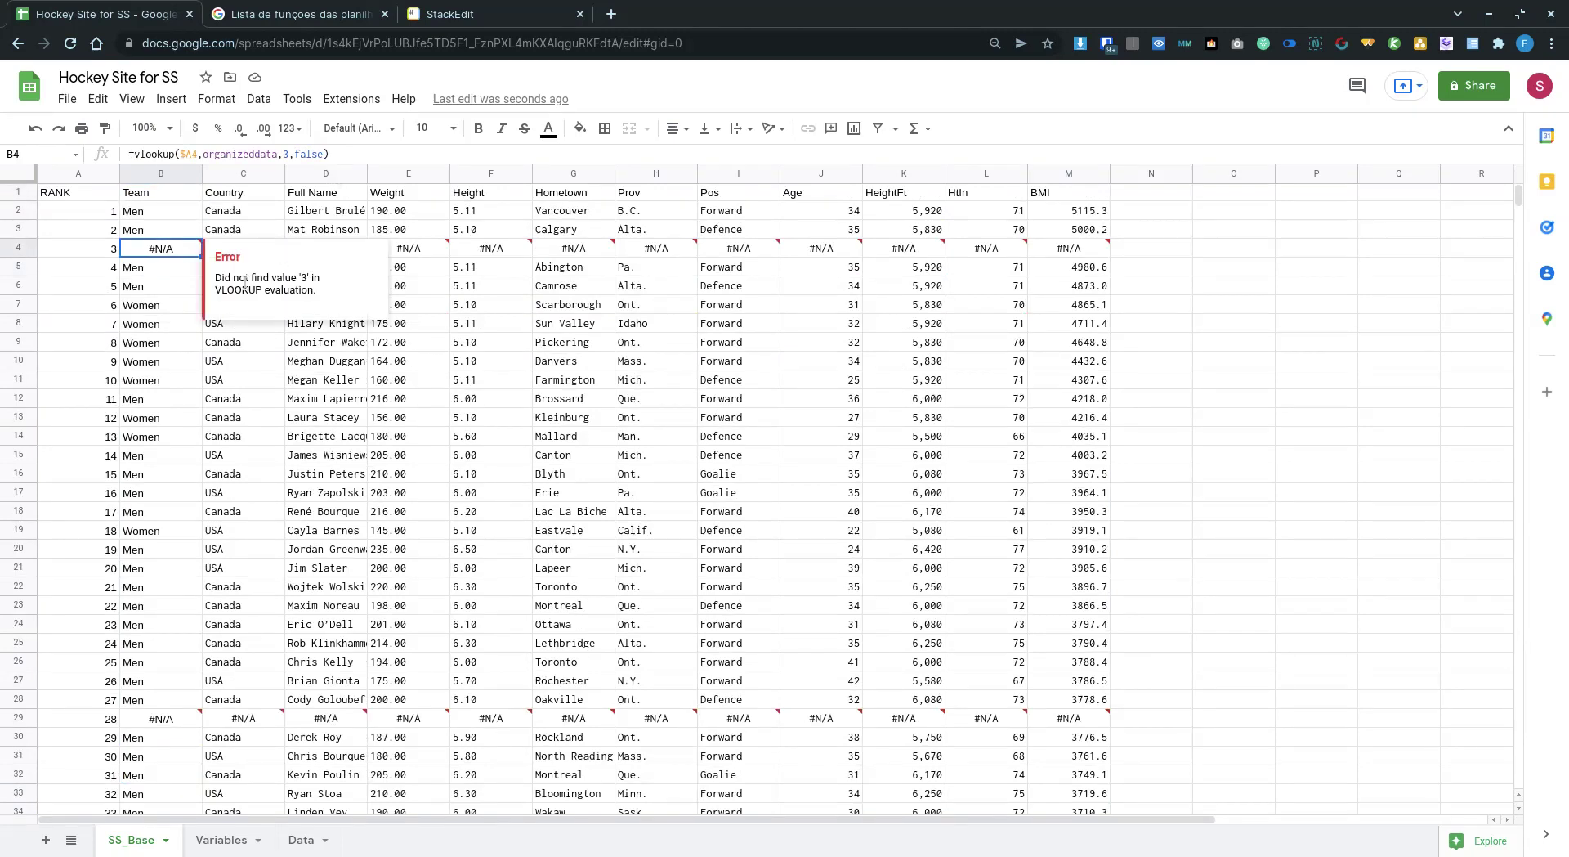
click(218, 840)
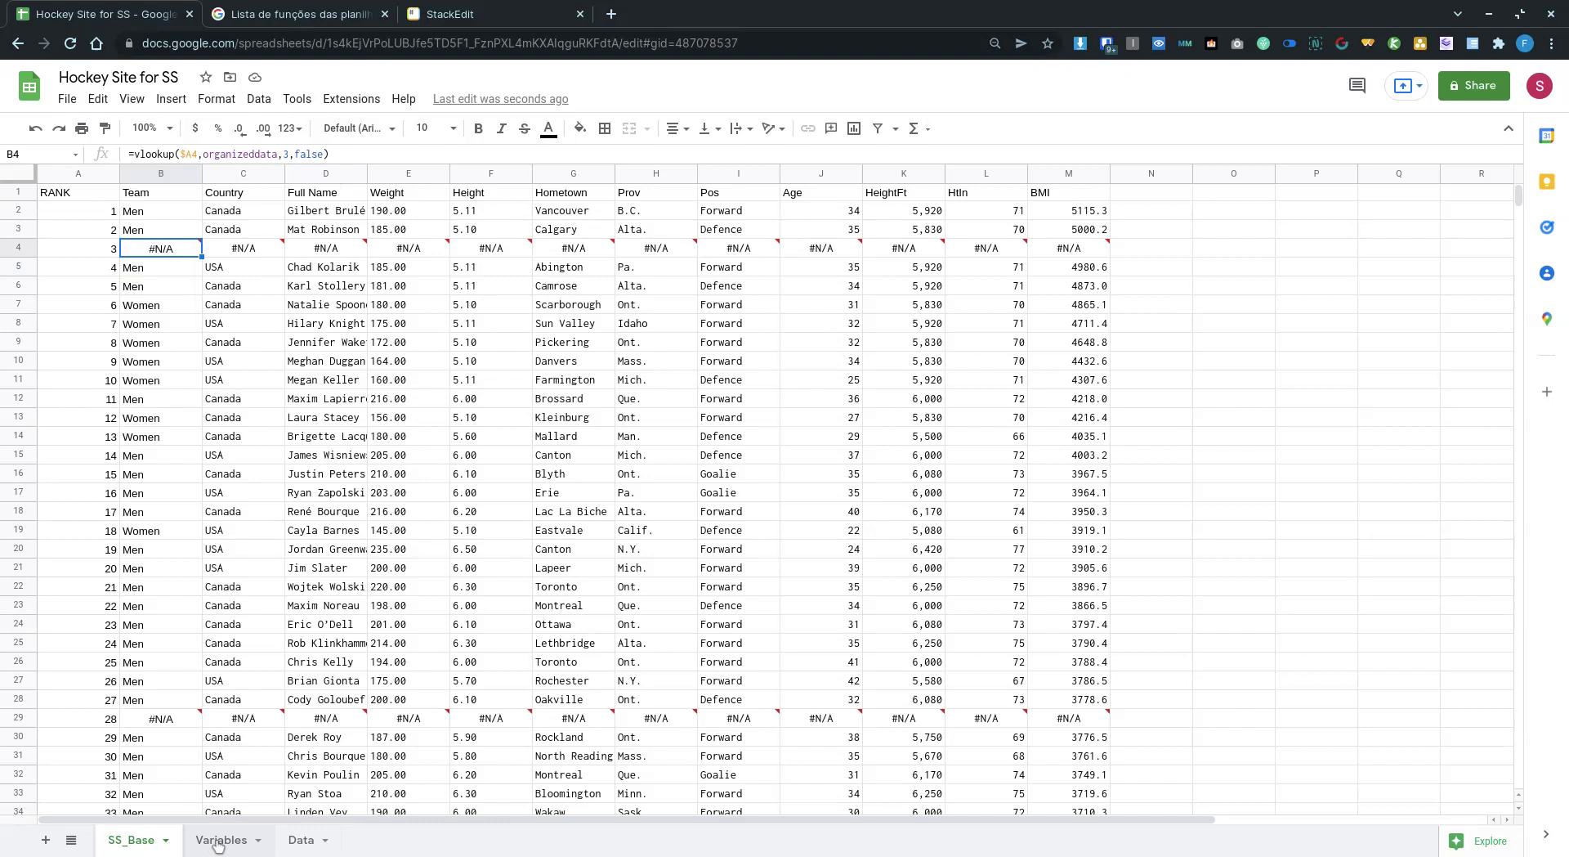
click(127, 243)
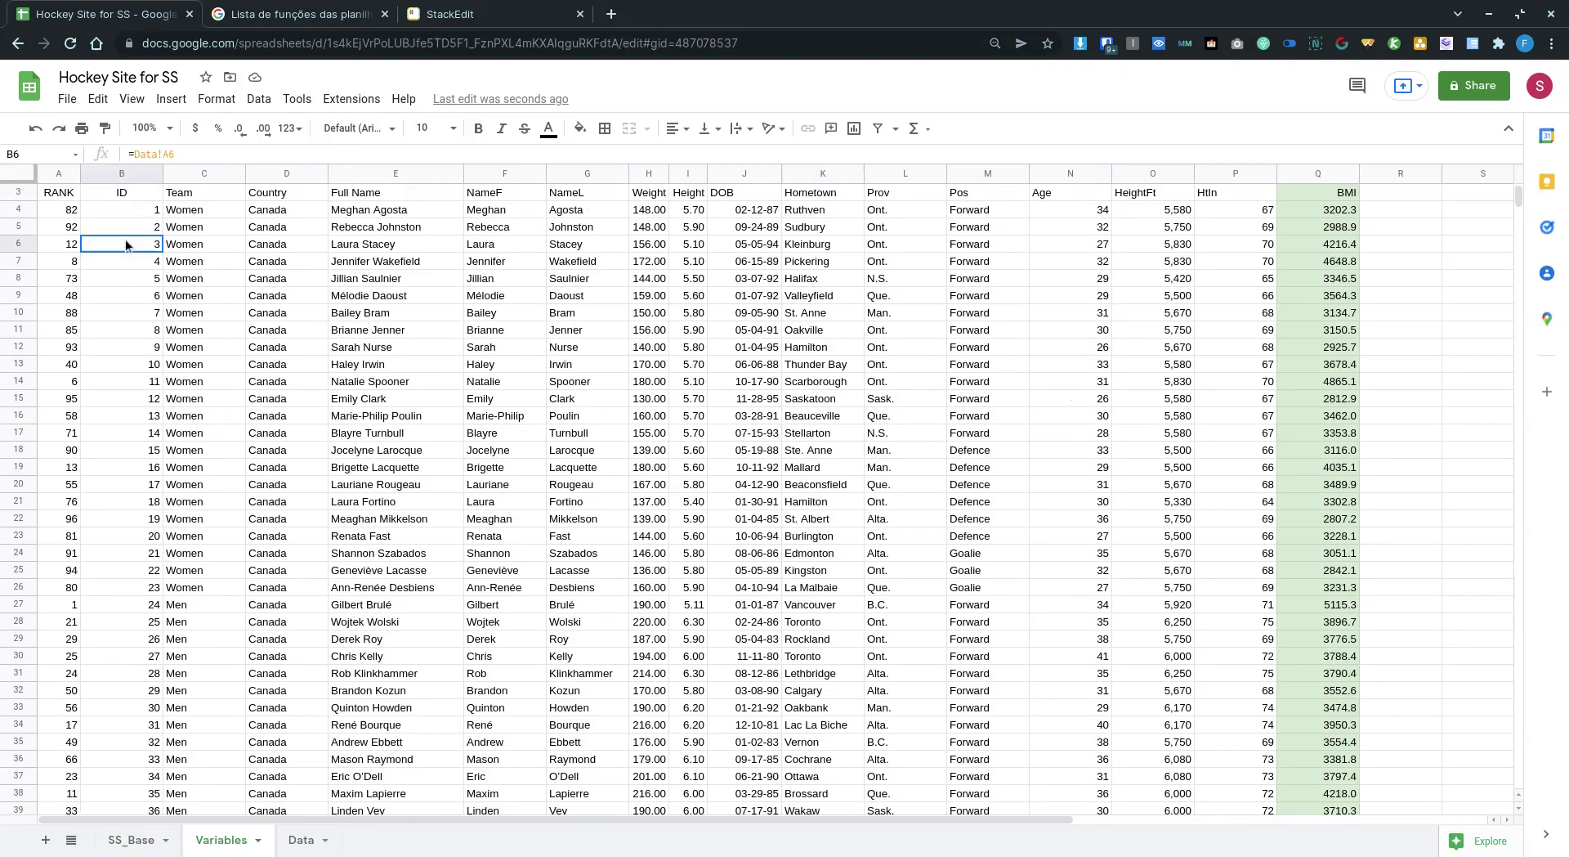
click(62, 257)
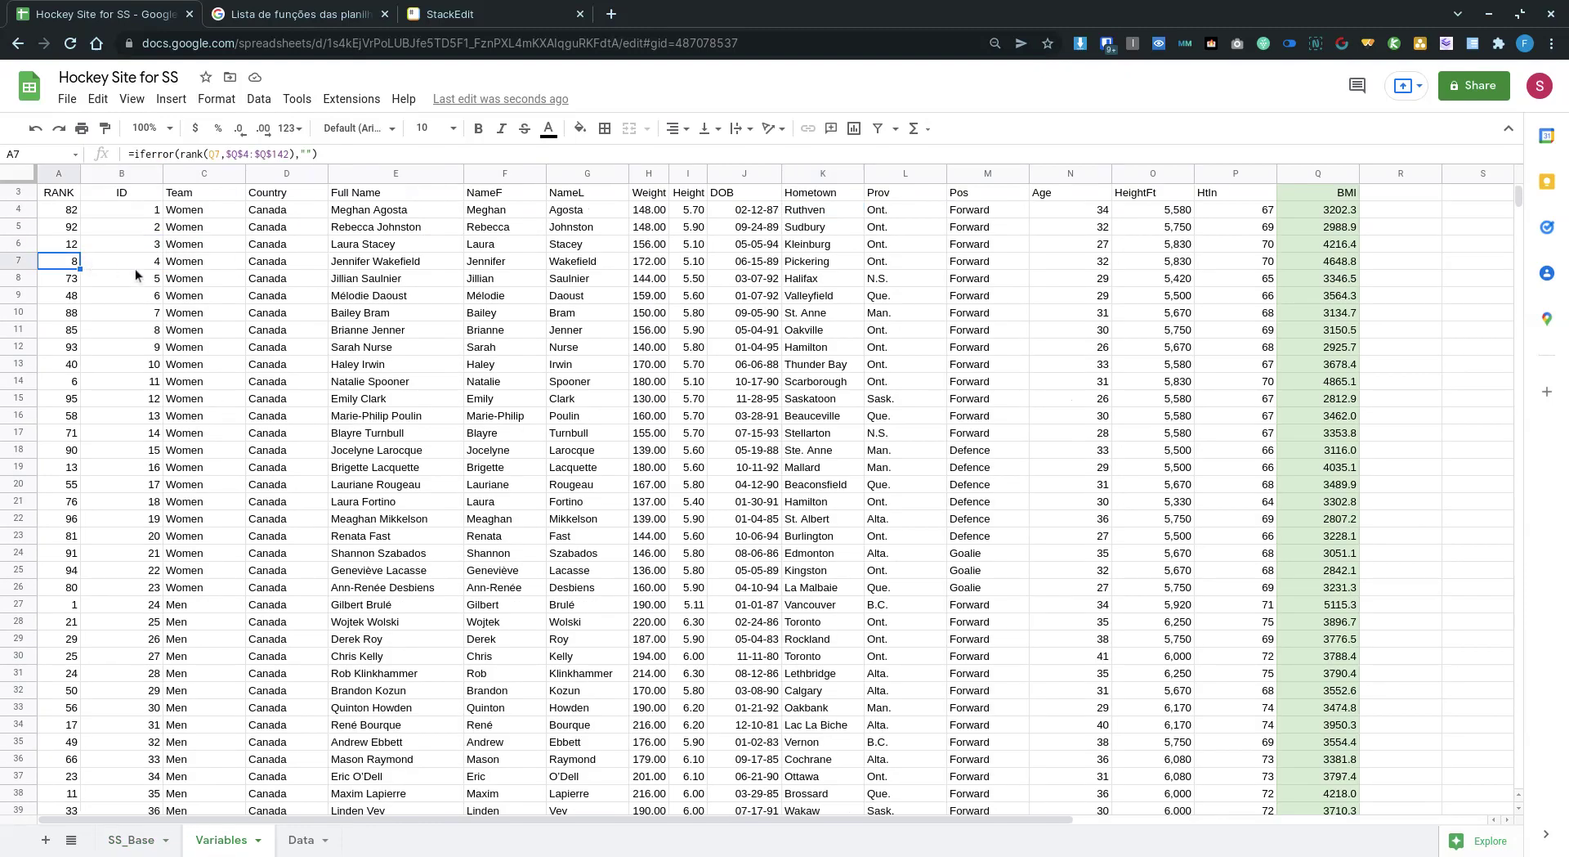
Search the Variables sheet for 3 with the RANK column selected.
click(61, 176)
key(ctrl+f)
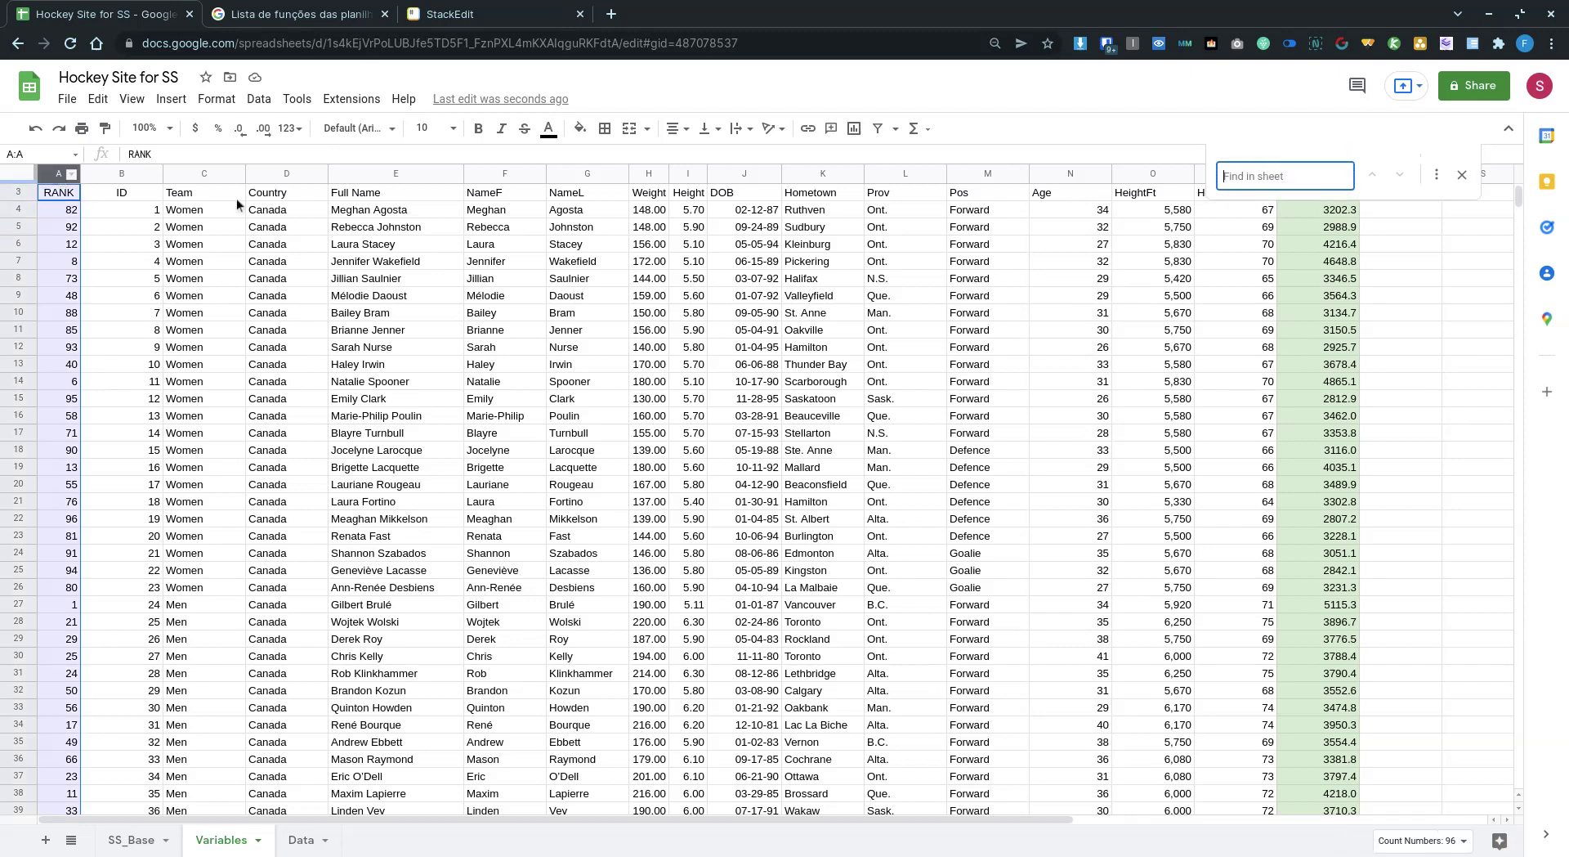
text(3)
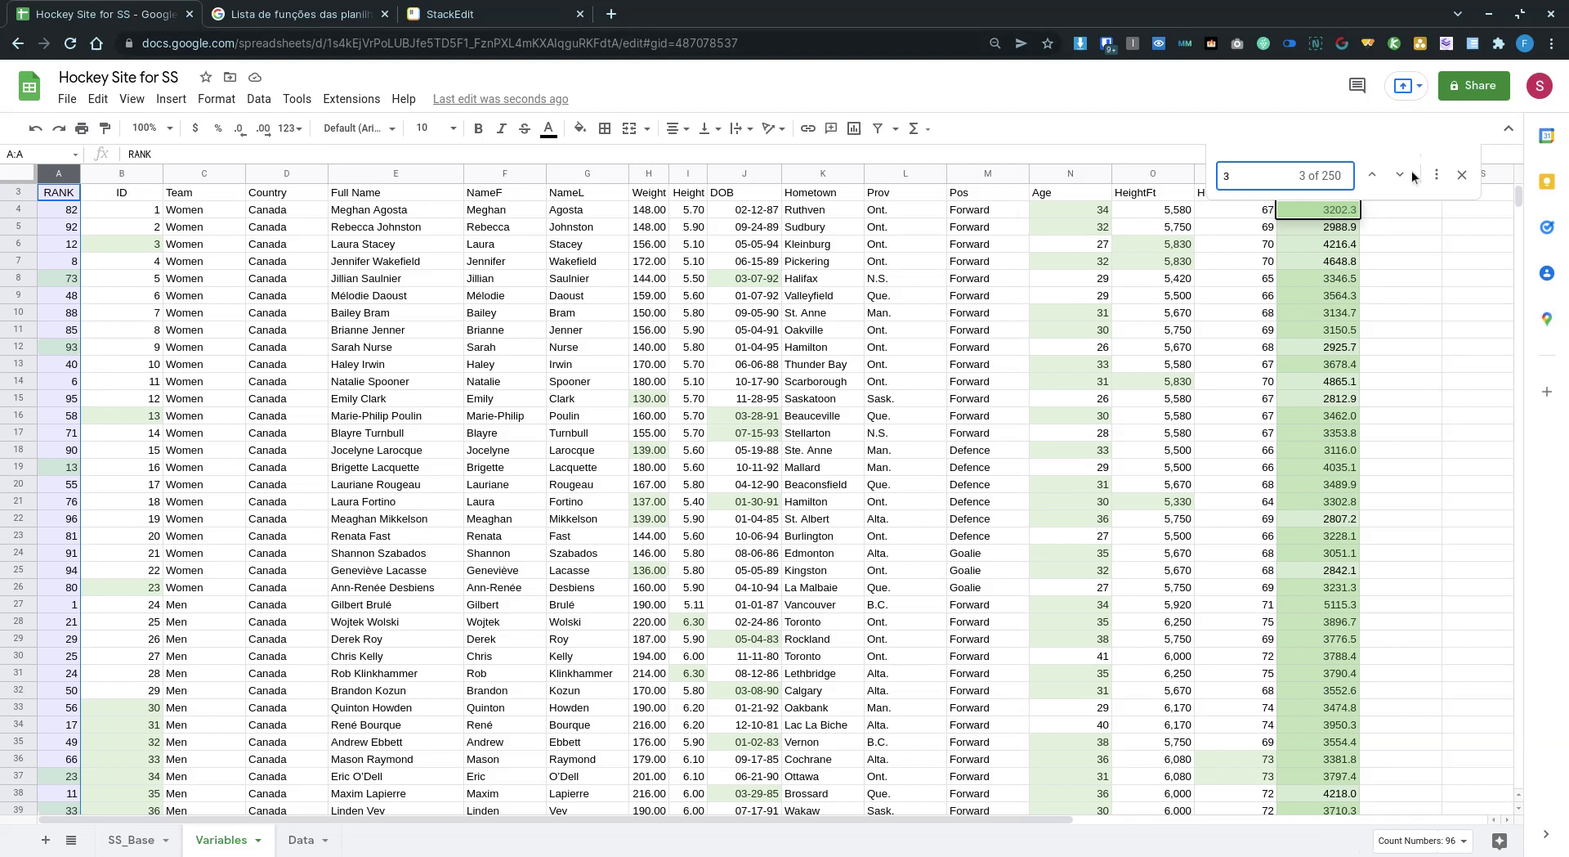
Search for 3 with Find and replace, limiting the search to a specific range.
click(1437, 174)
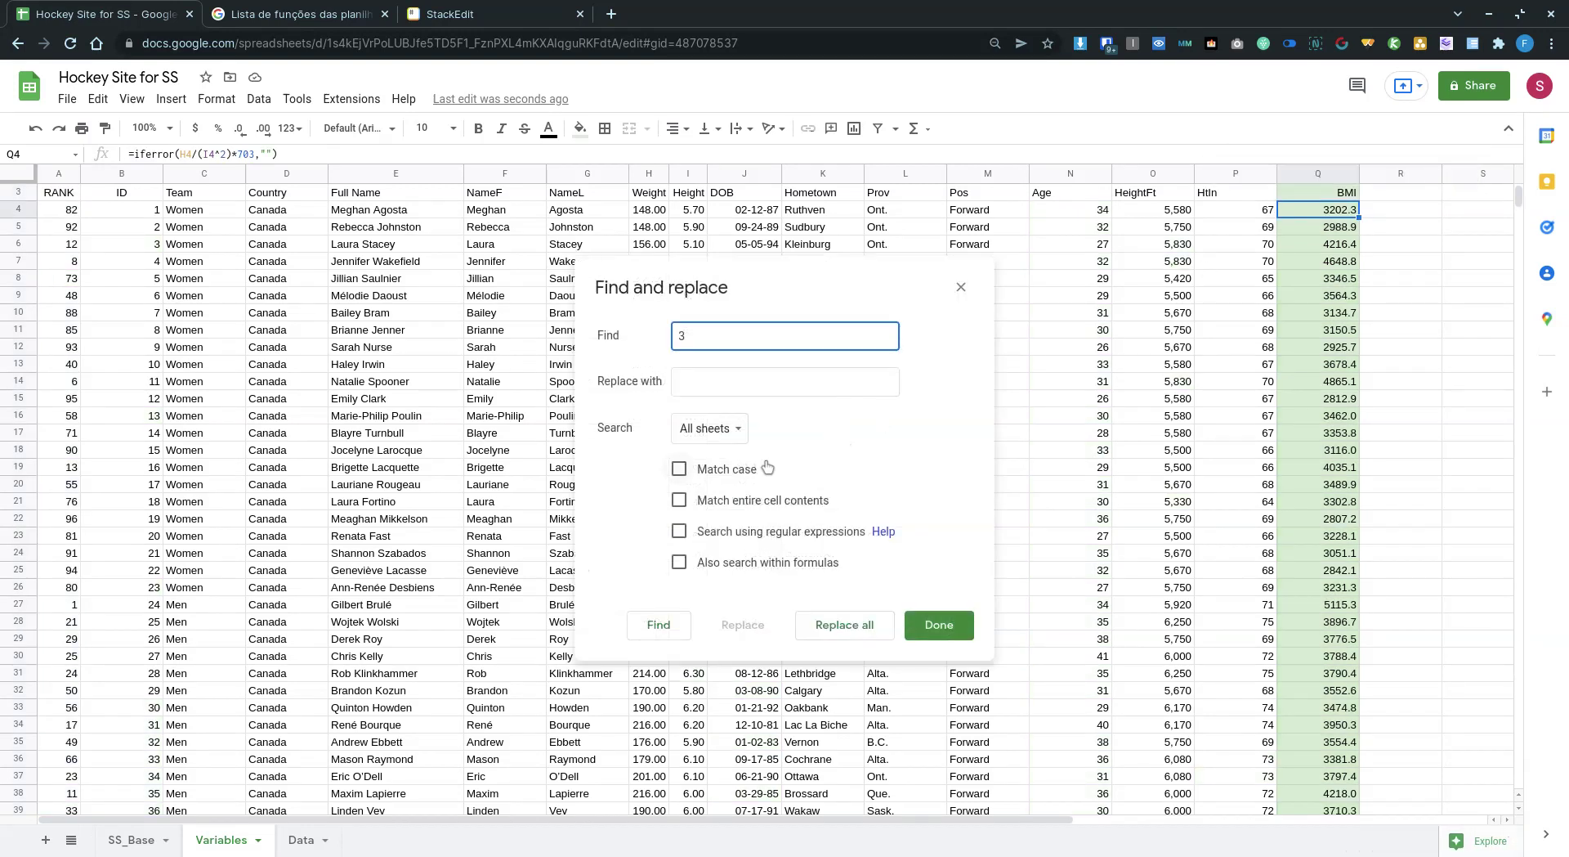
click(721, 431)
click(740, 481)
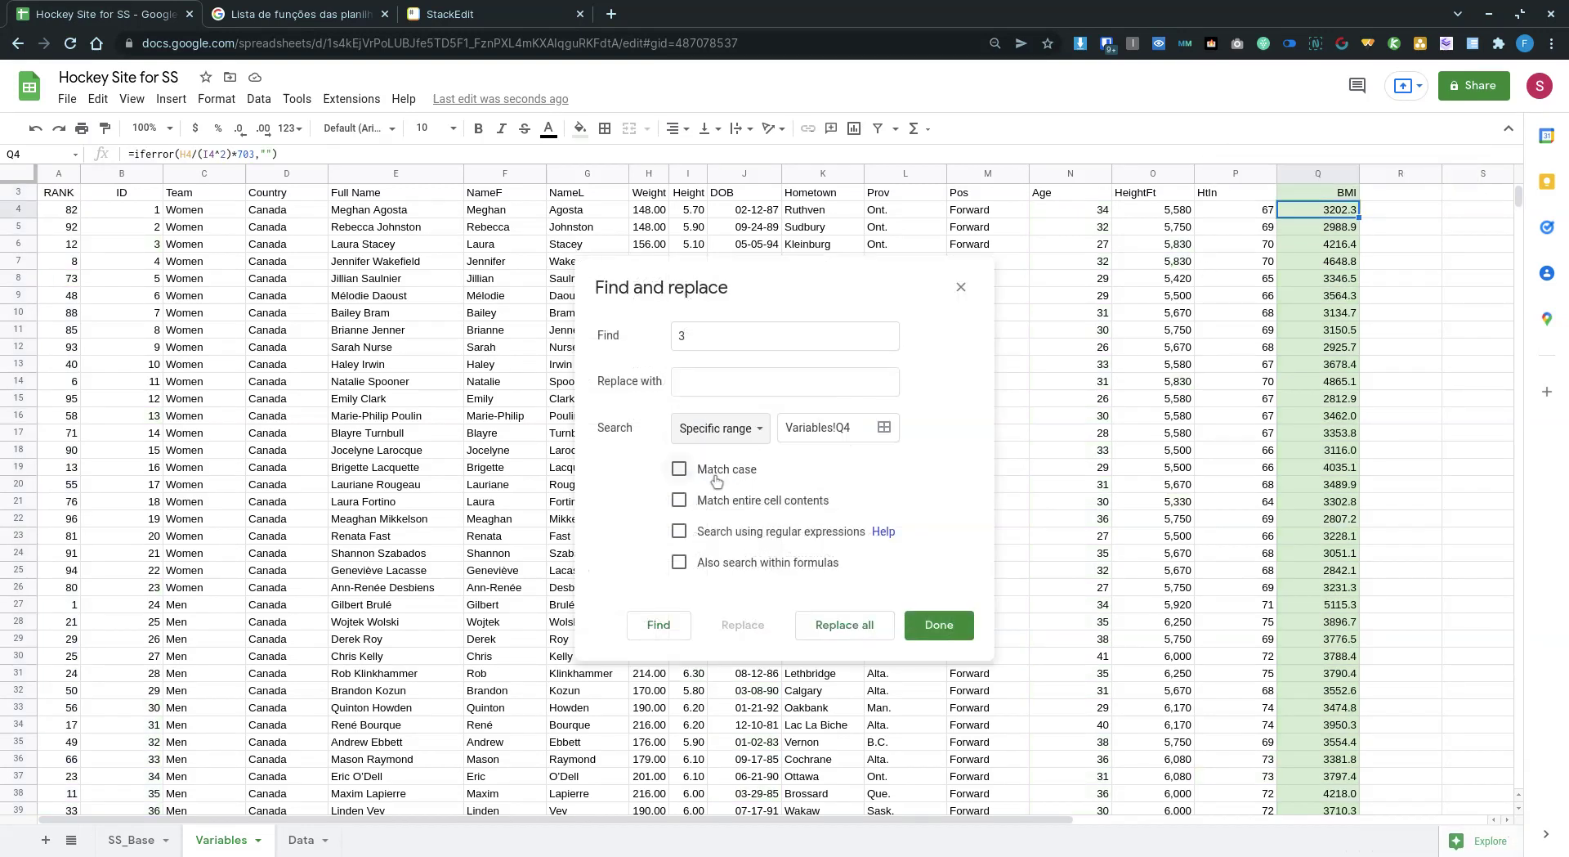
click(643, 625)
click(643, 625)
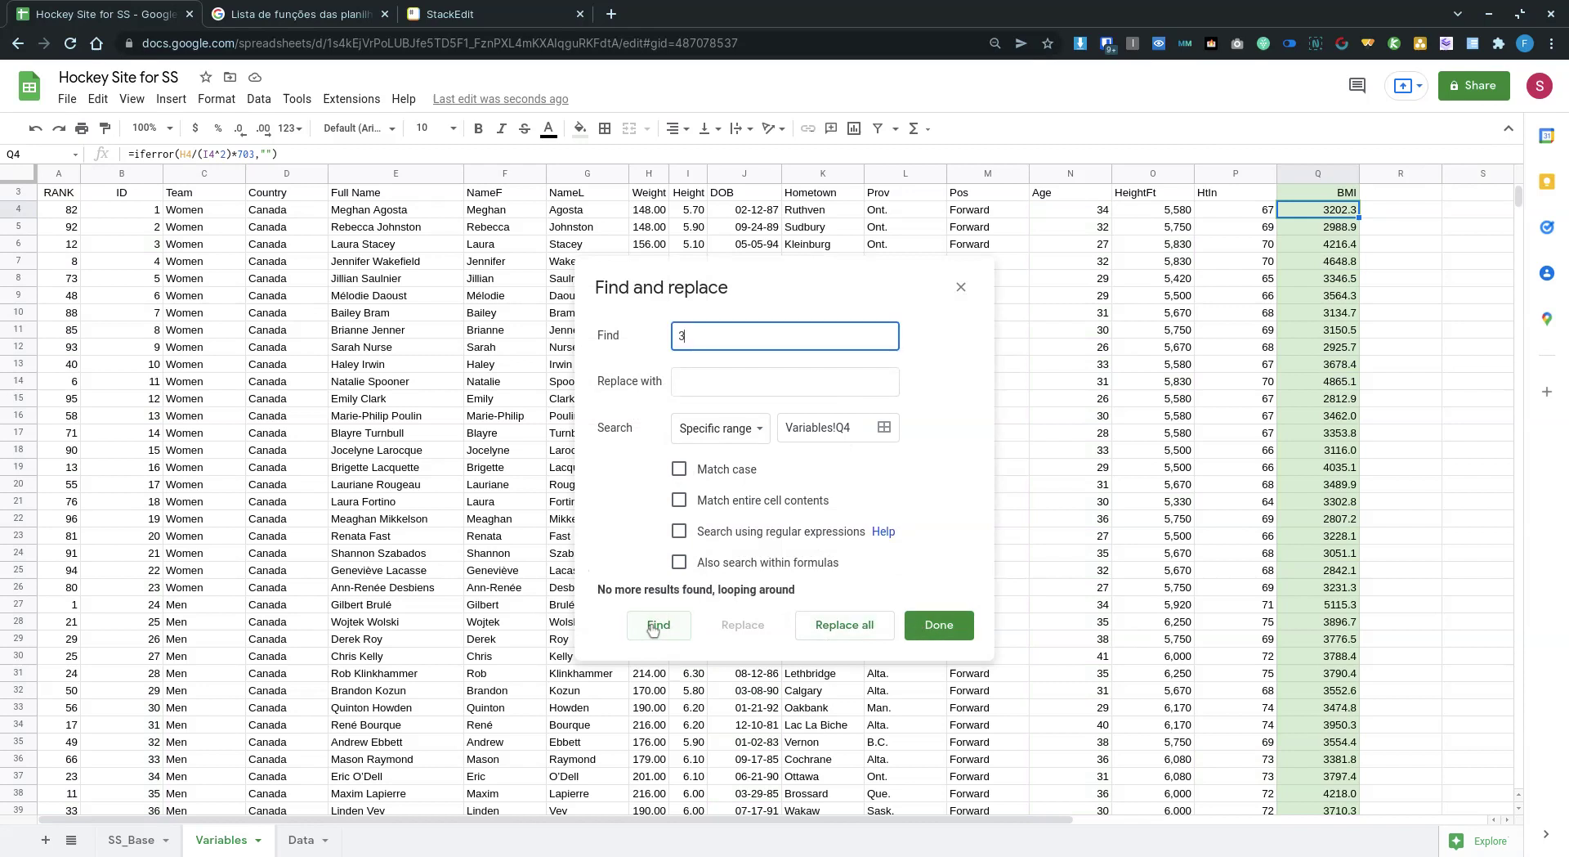
click(644, 625)
Try to limit the search for 3 to the RANK column, and close Find and replace.
click(61, 169)
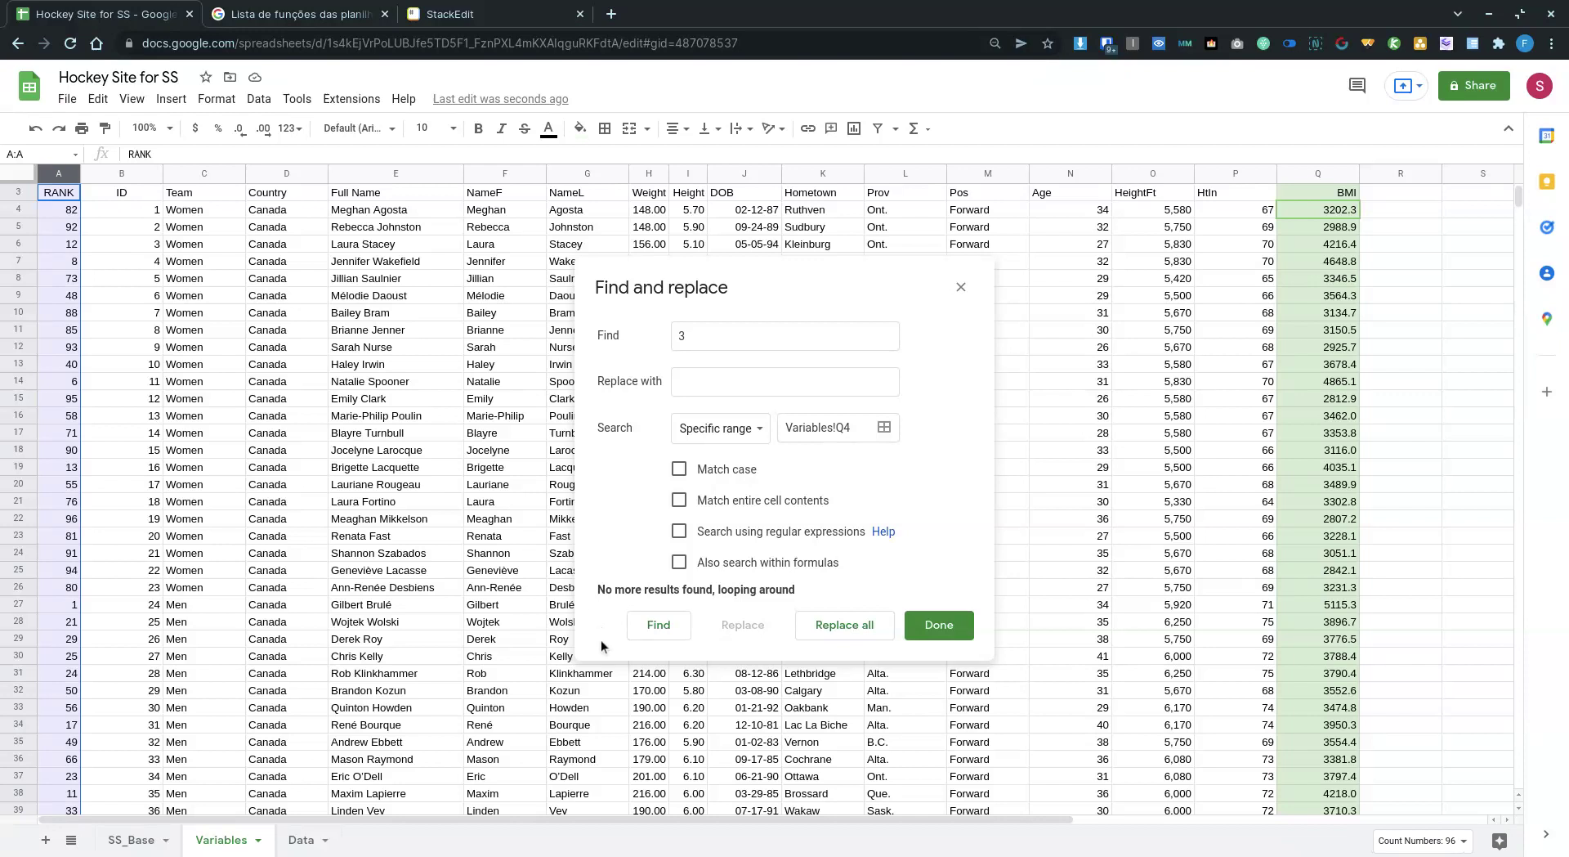
click(654, 630)
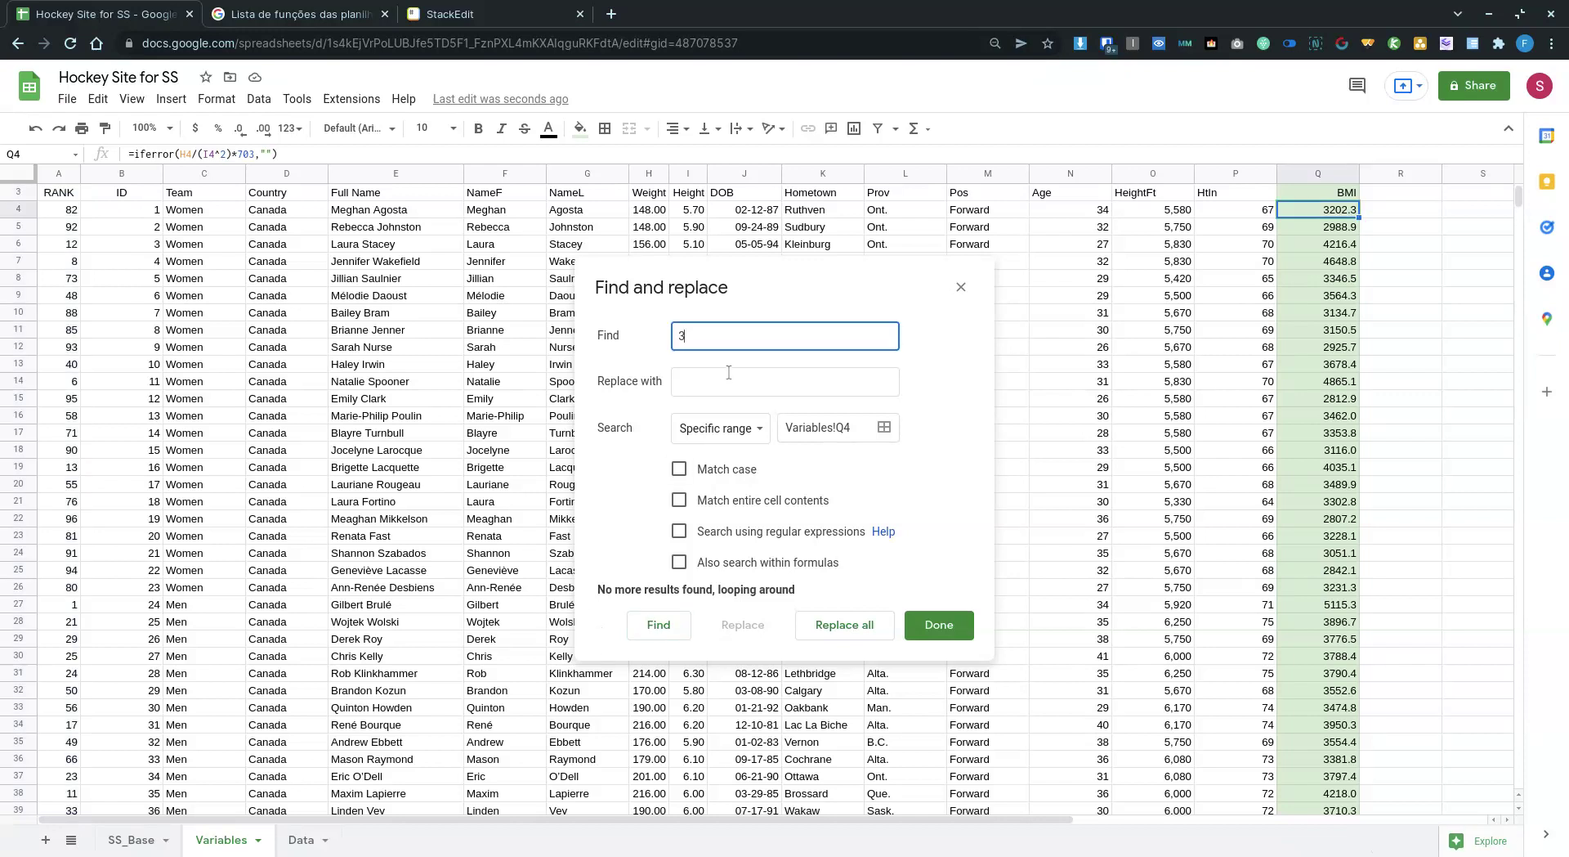
click(65, 173)
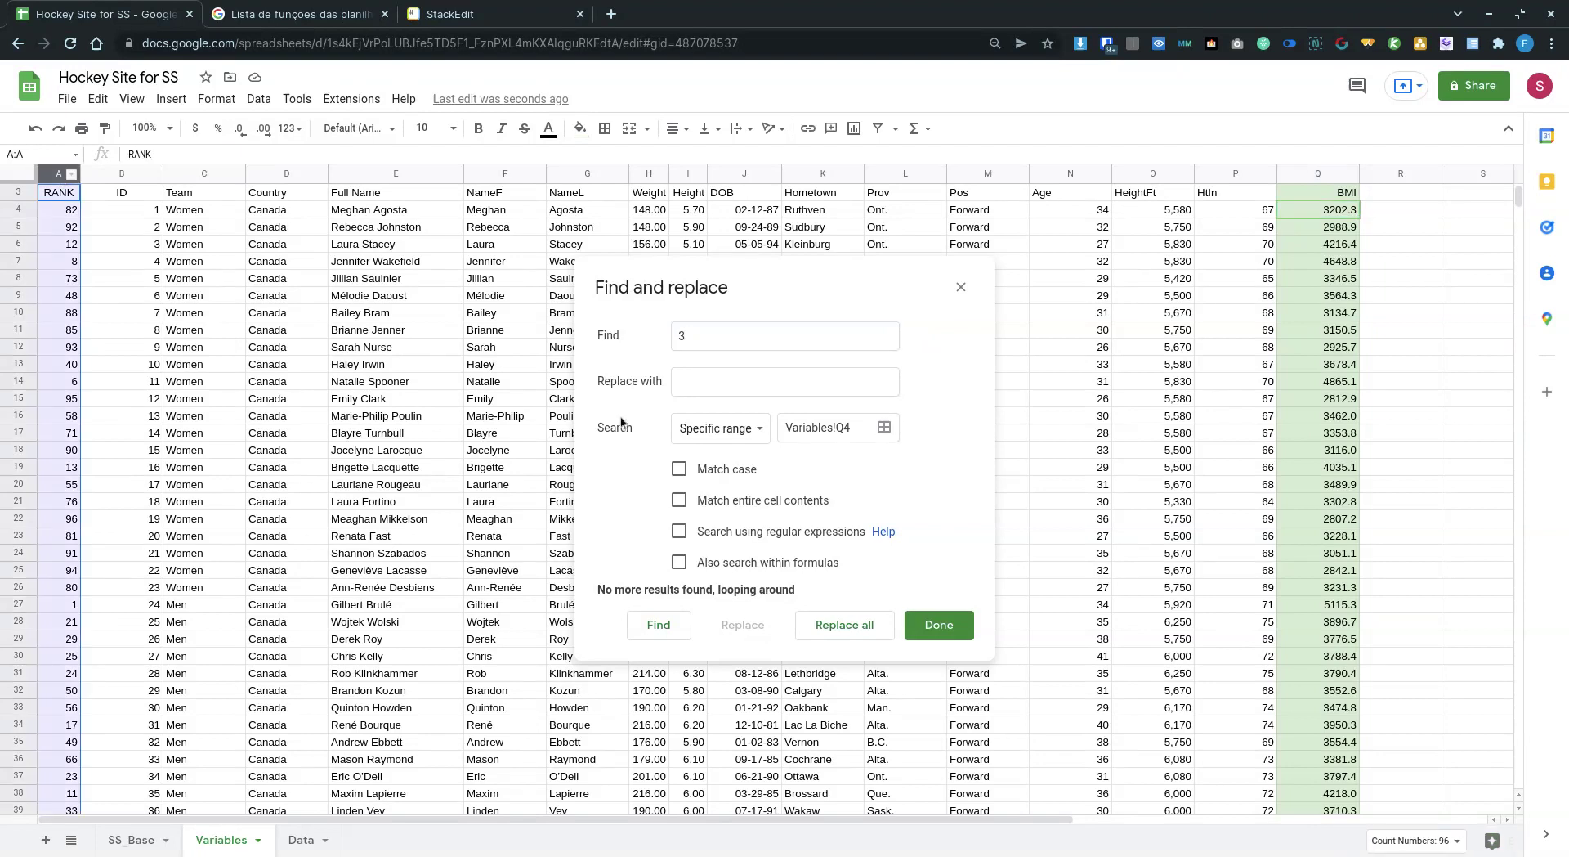
click(881, 430)
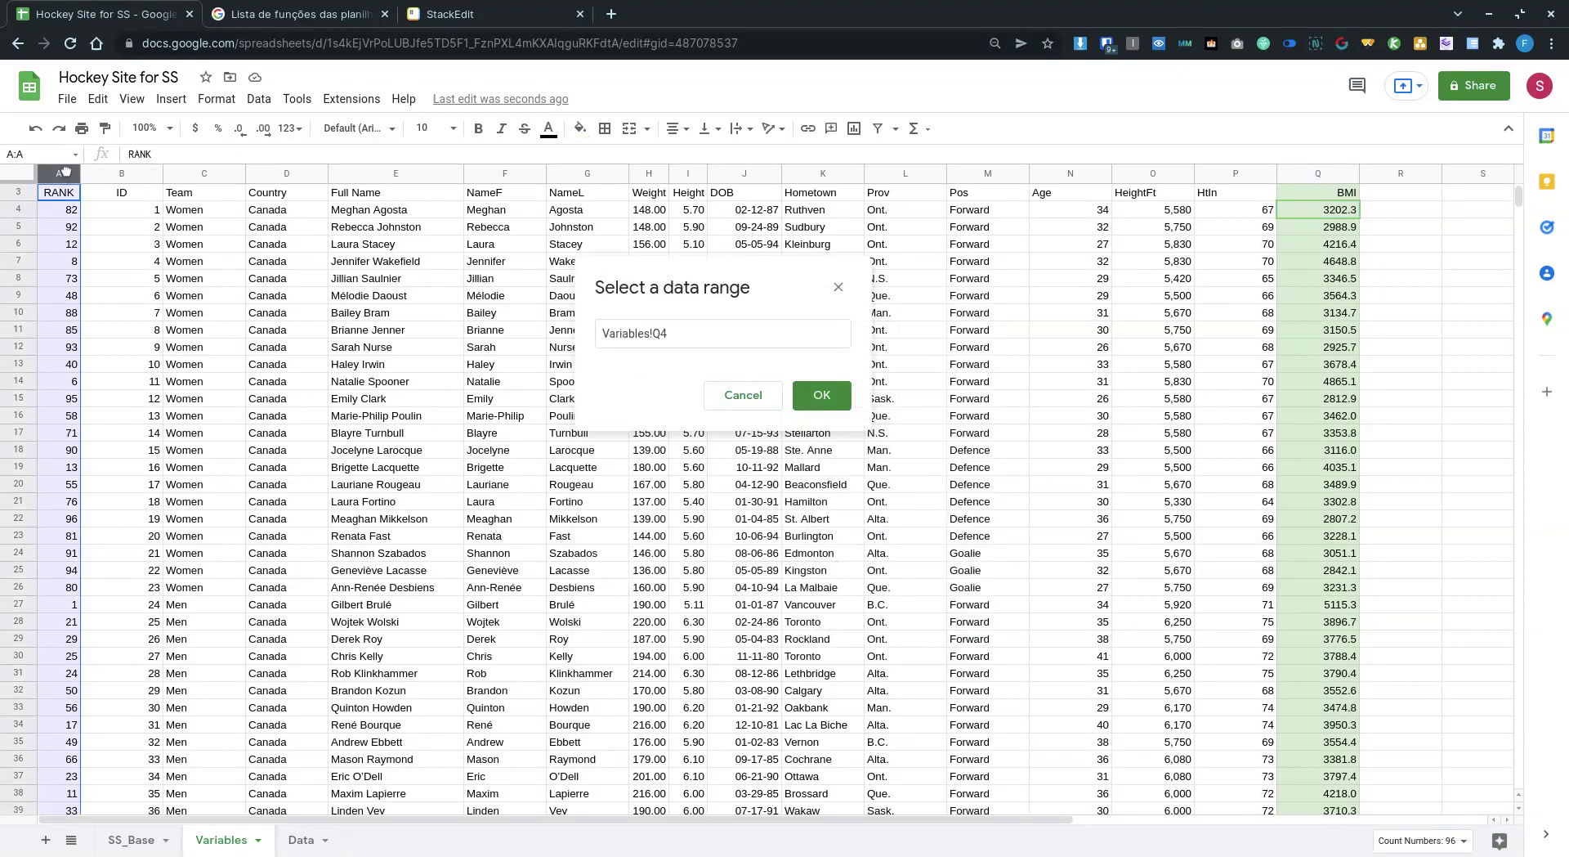
click(825, 397)
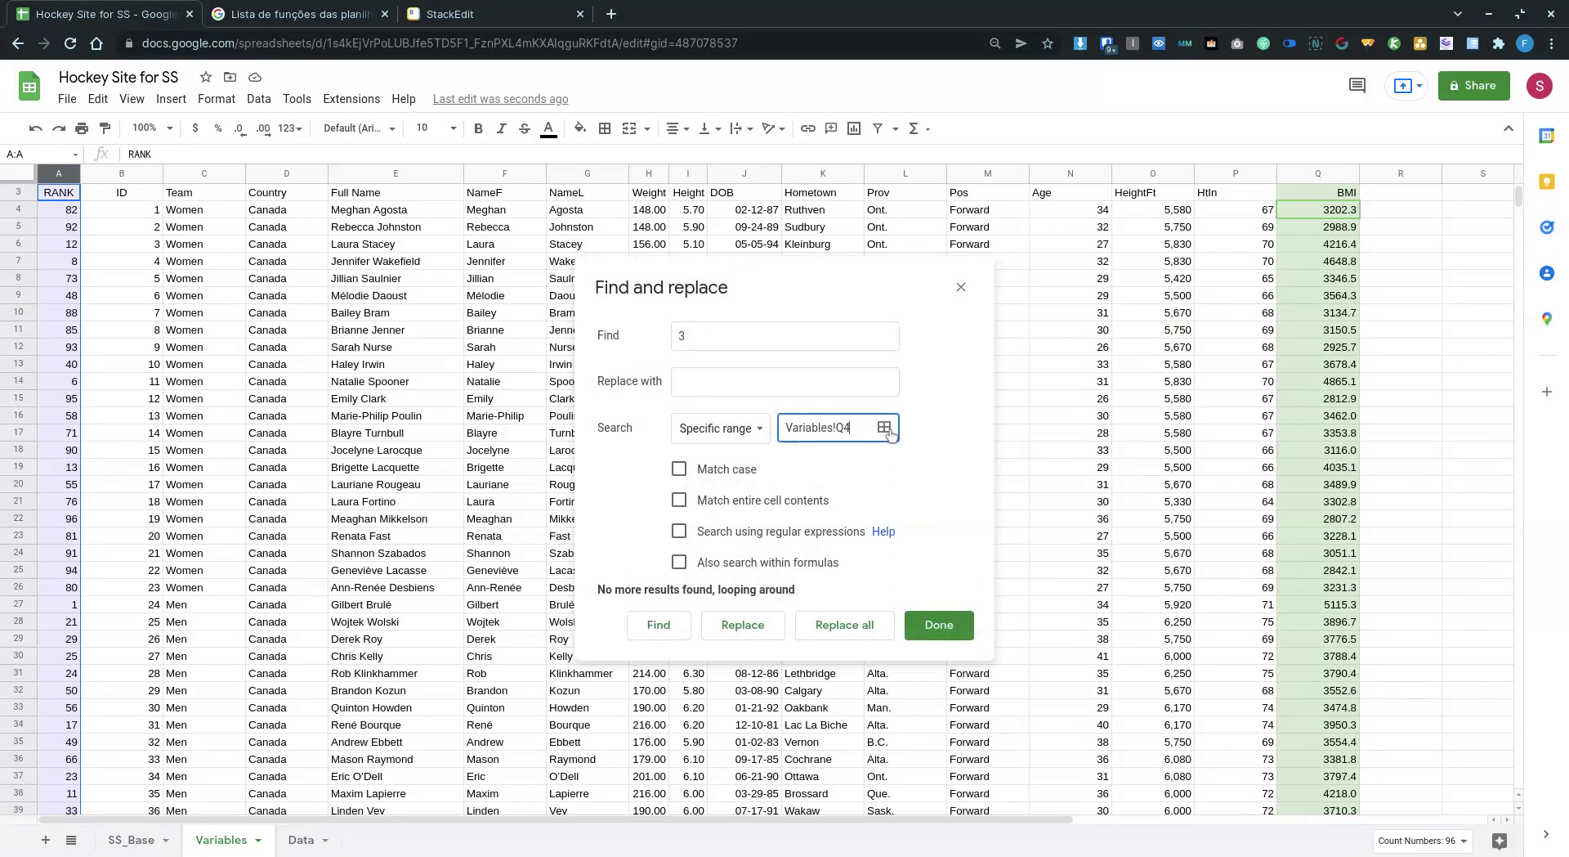
drag(845, 426, 786, 427)
key(Escape)
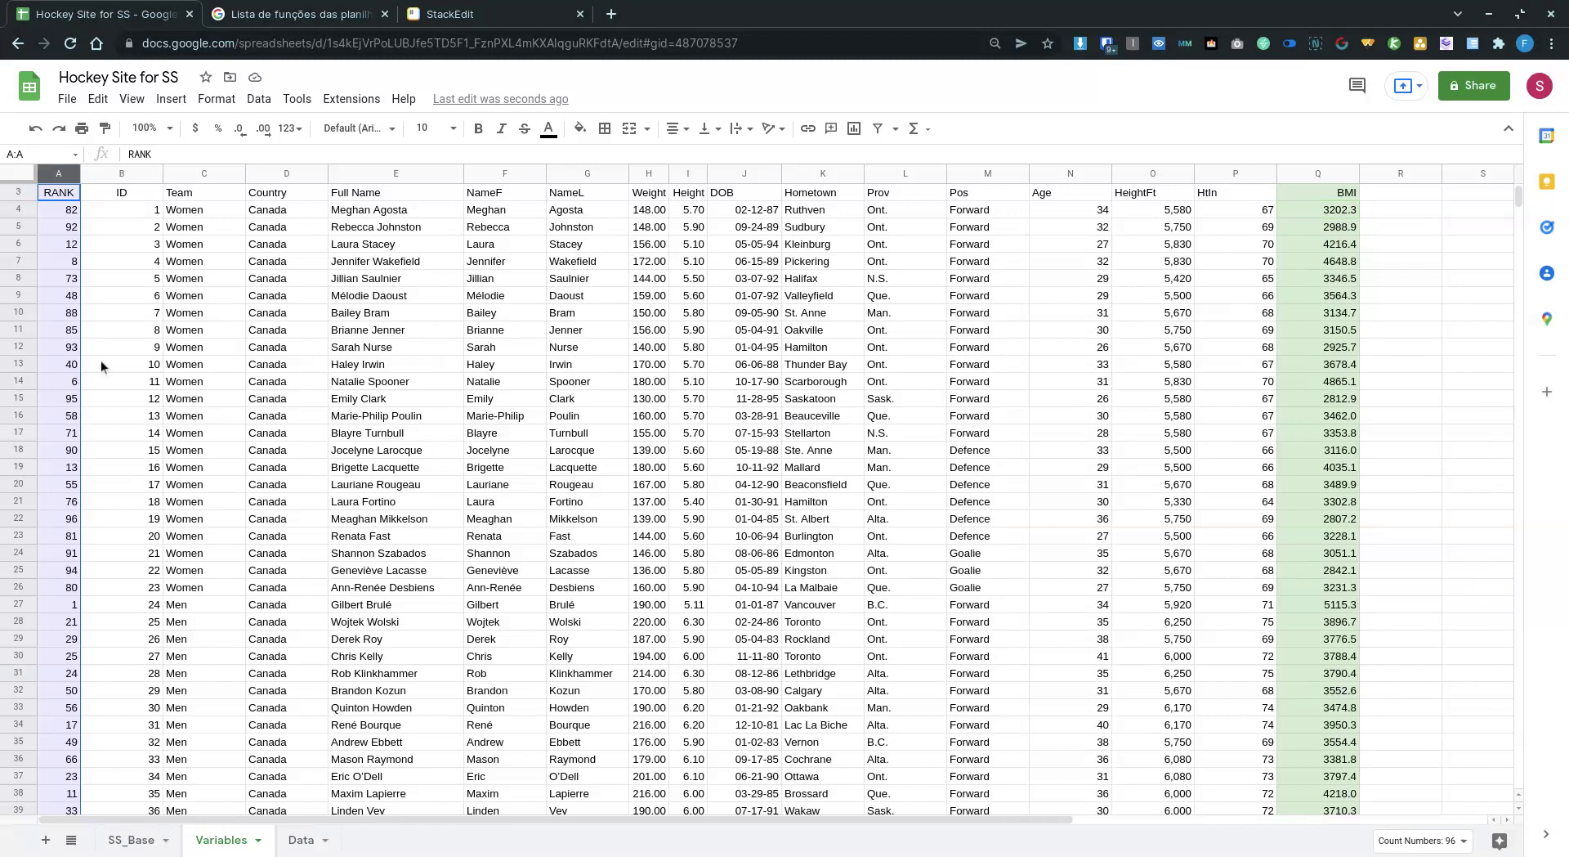
Go through the RANK column of the Variables sheet by eye, looking for ranks 1, 2 and 3.
click(70, 331)
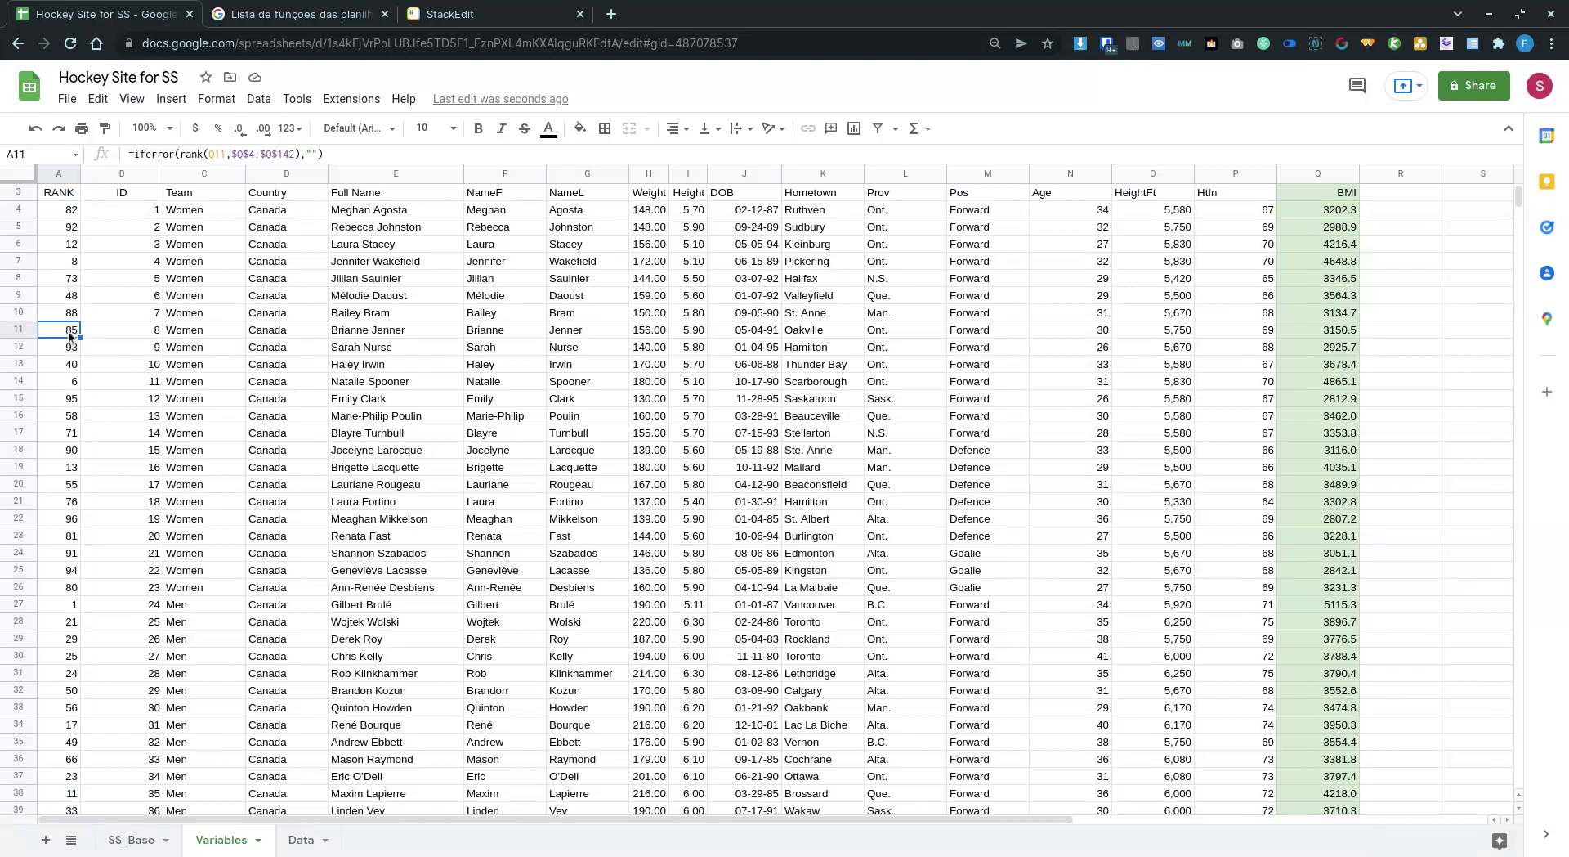
click(61, 601)
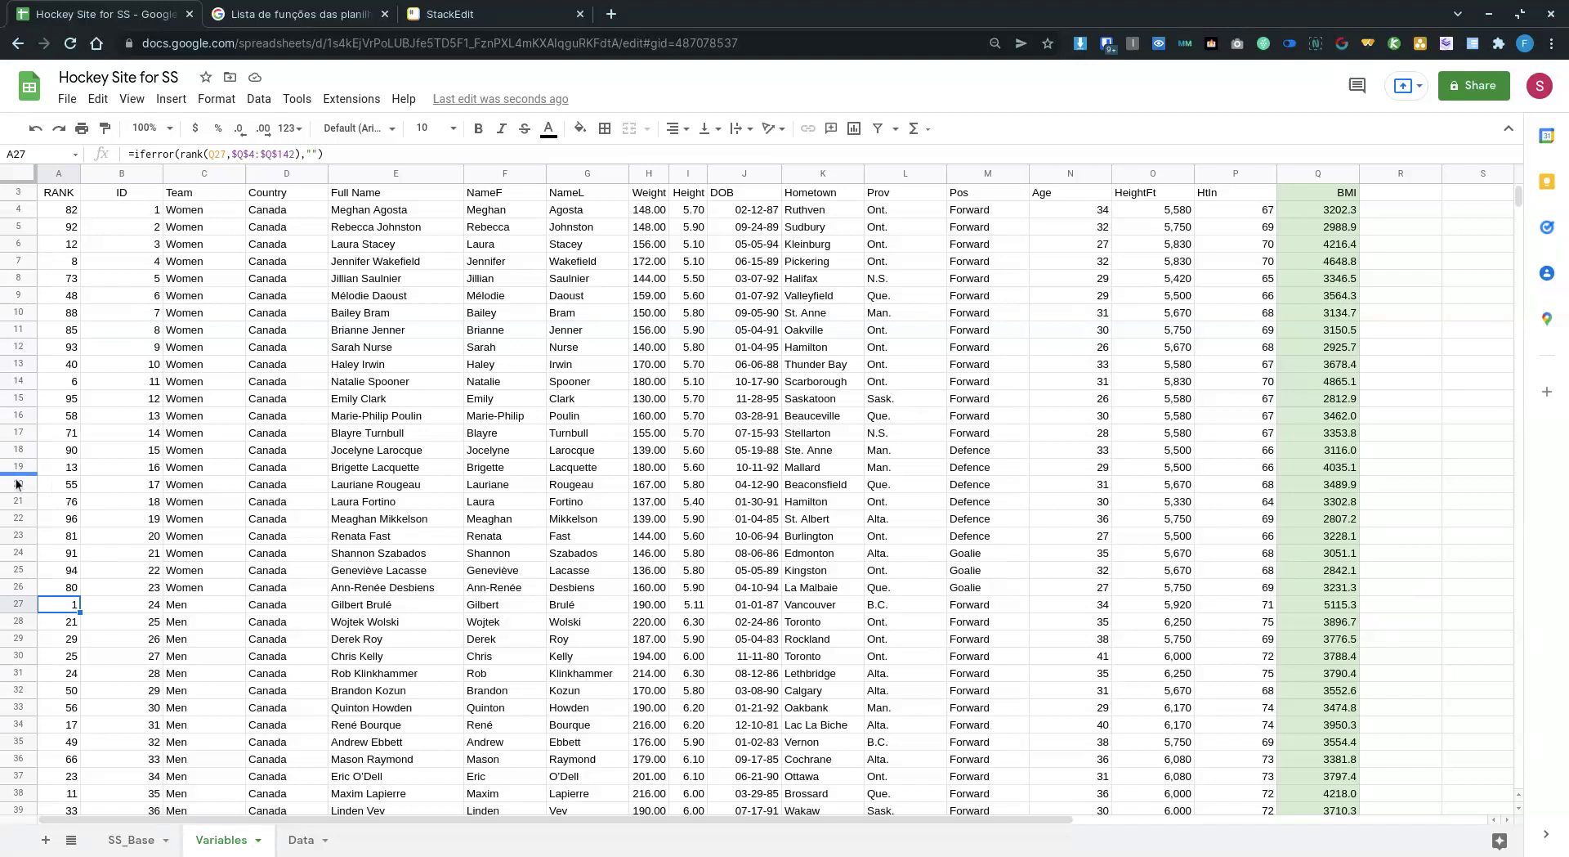
scroll(17, 484, down, 5)
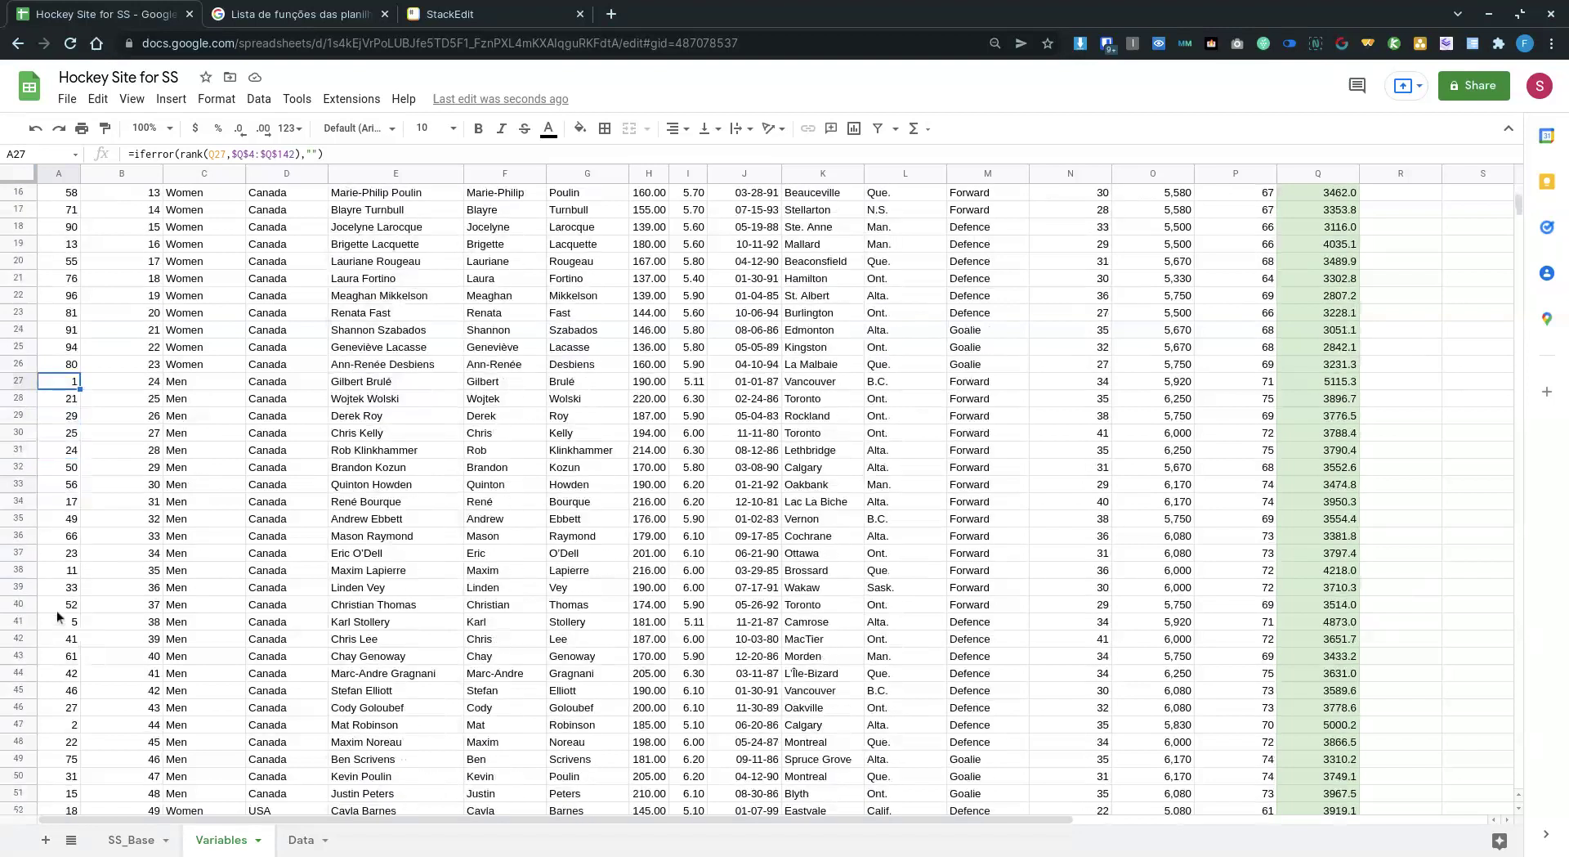
scroll(72, 609, down, 2)
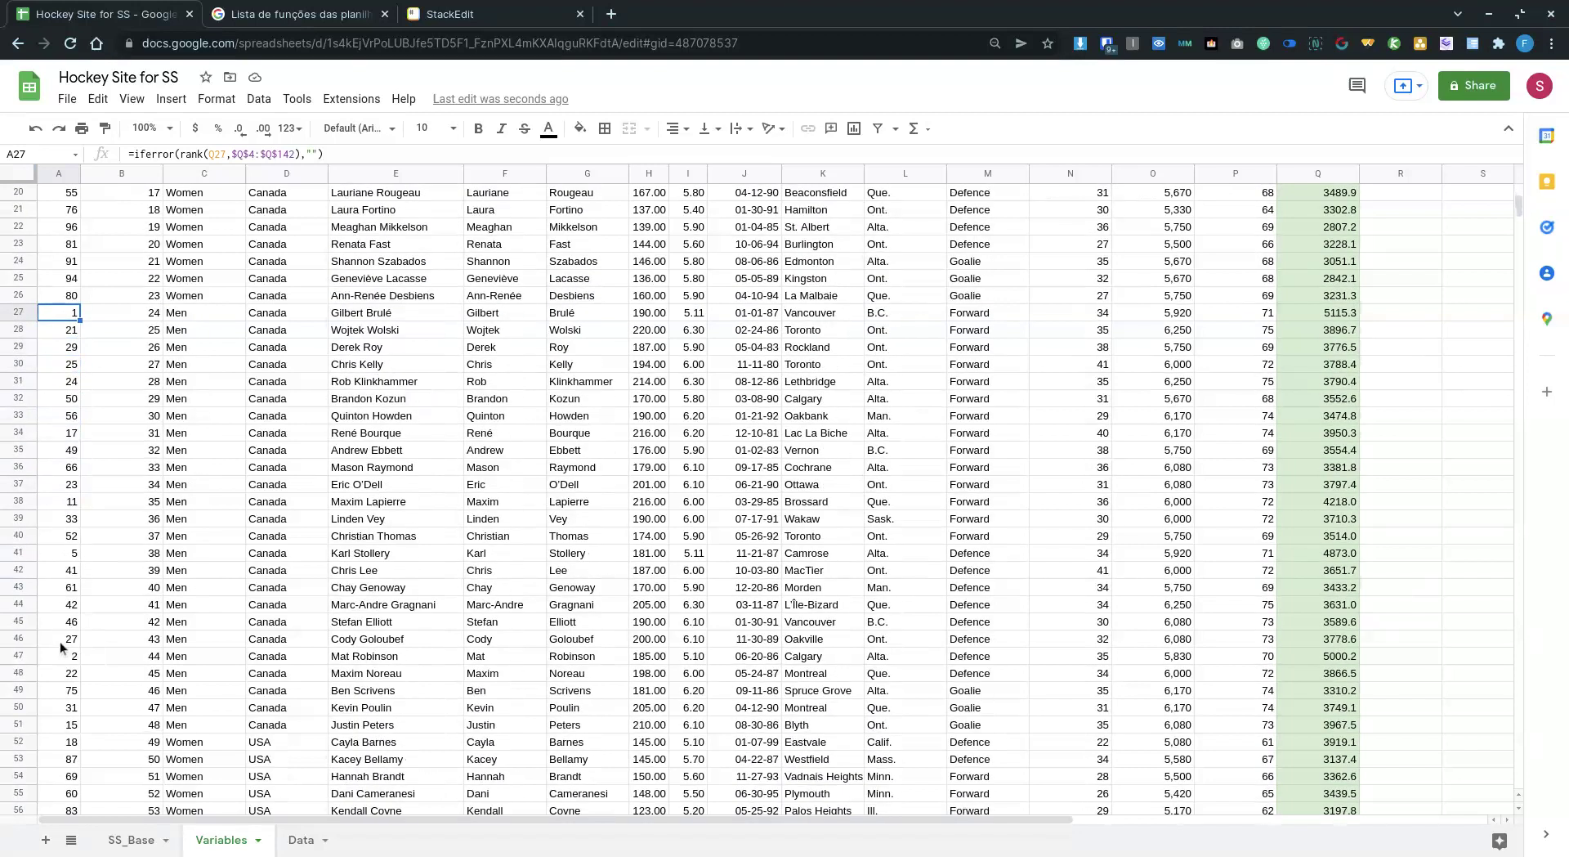
click(61, 654)
scroll(66, 657, down, 5)
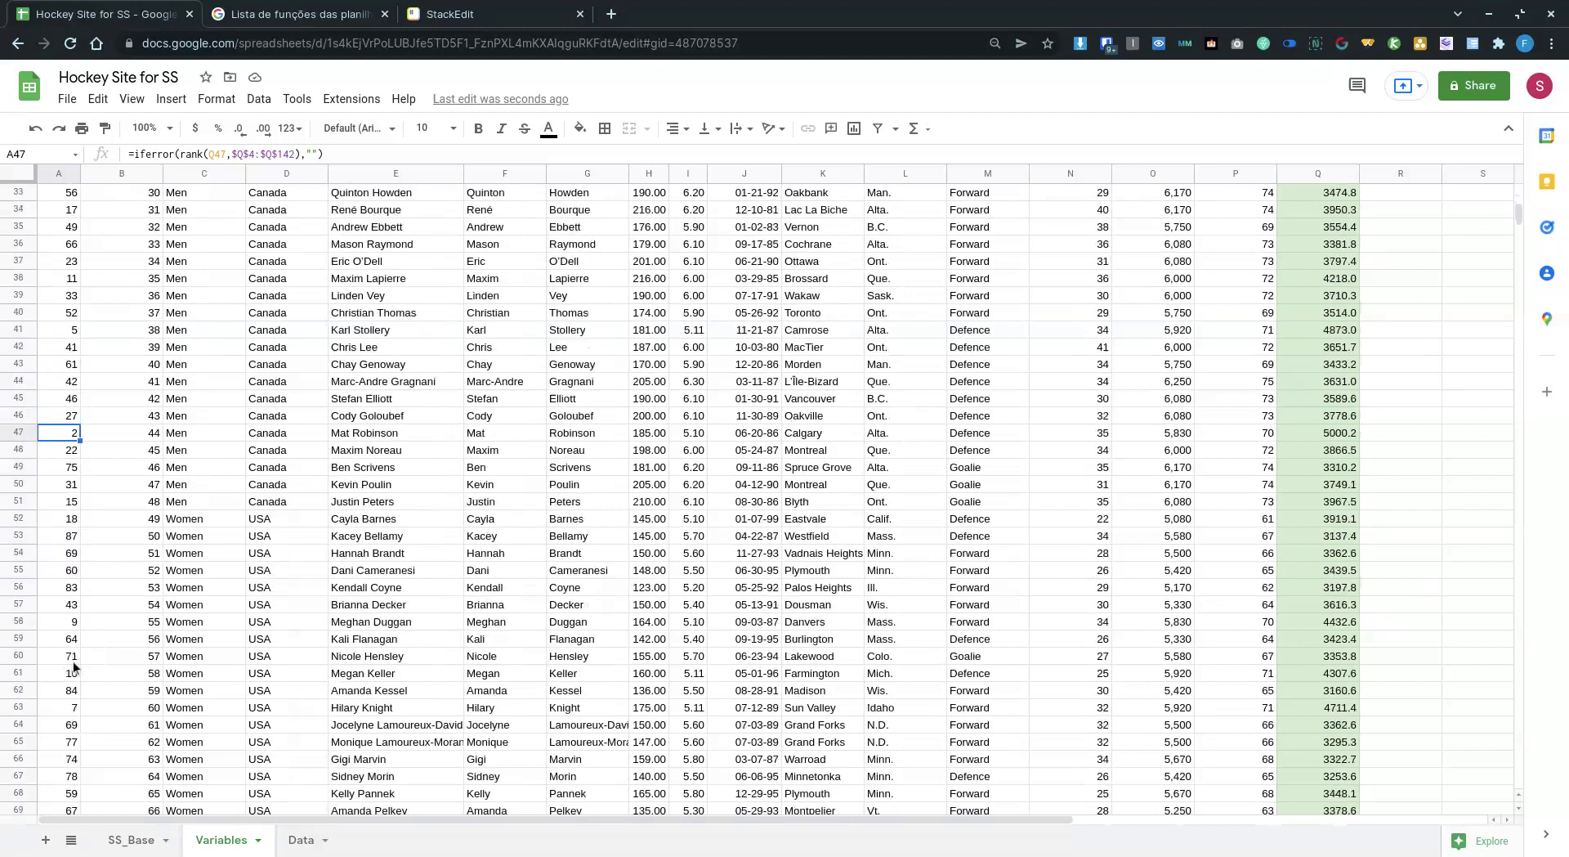
scroll(74, 667, down, 6)
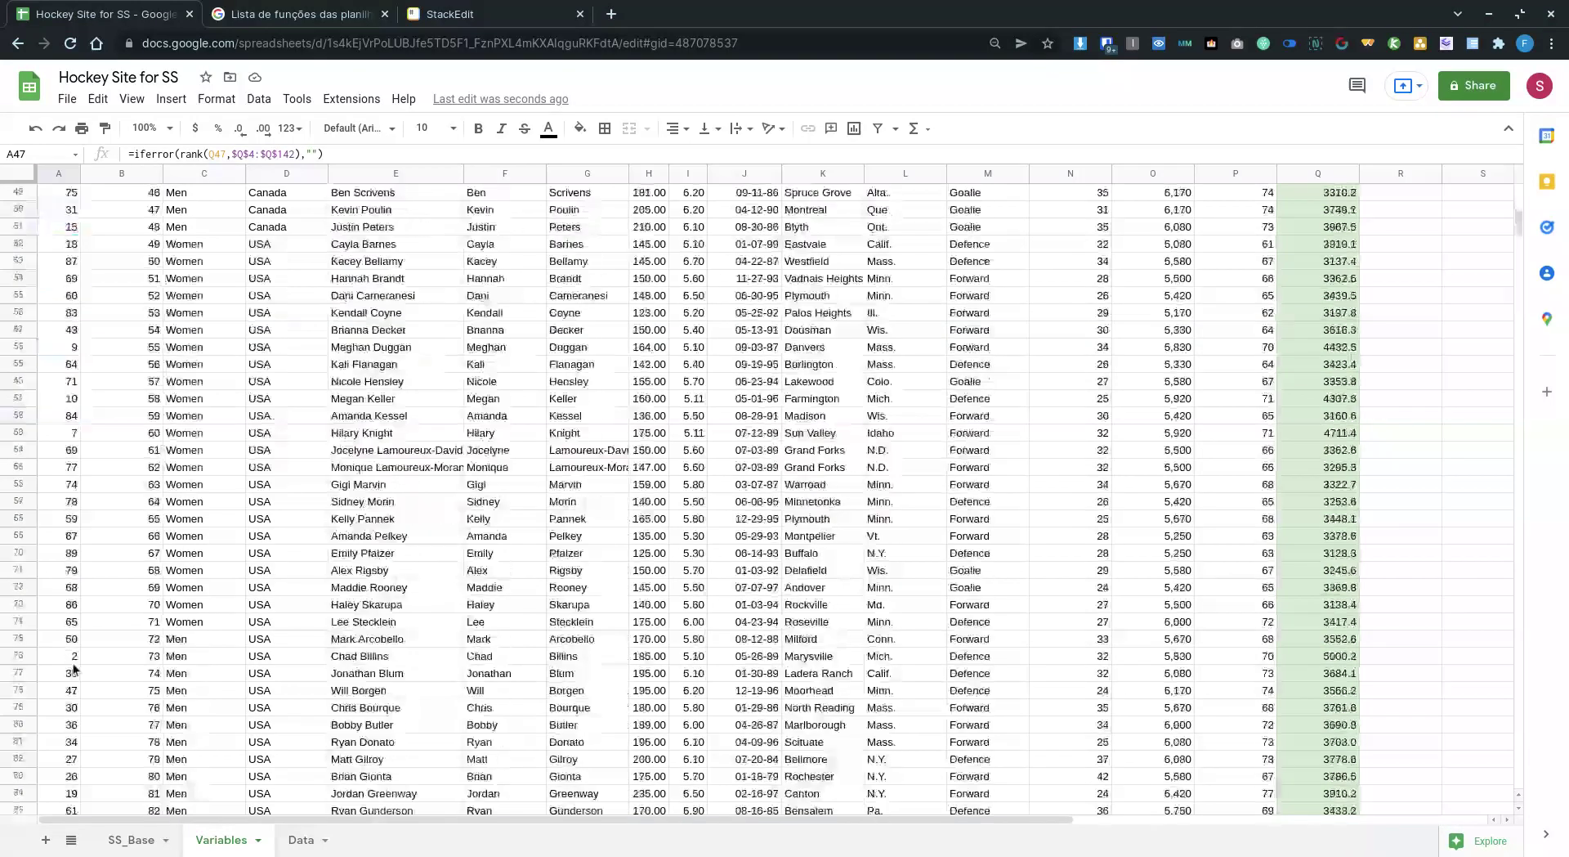
scroll(73, 669, down, 3)
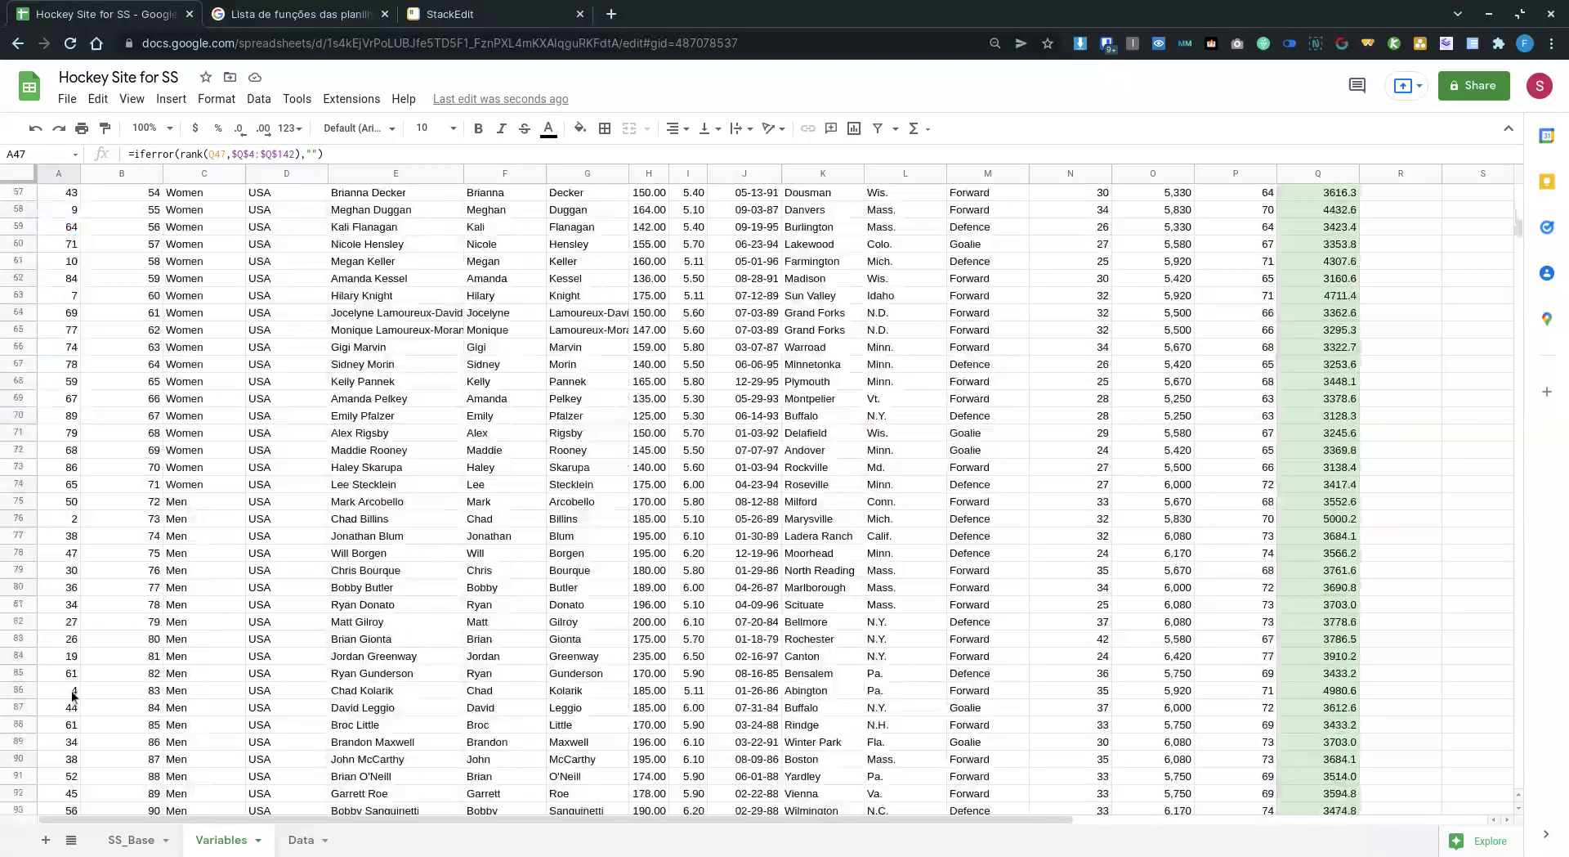
Fill the BMI cells of the two players sharing rank 2, Q47 and Q76, with red.
click(64, 520)
drag(116, 517, 1319, 523)
click(1320, 523)
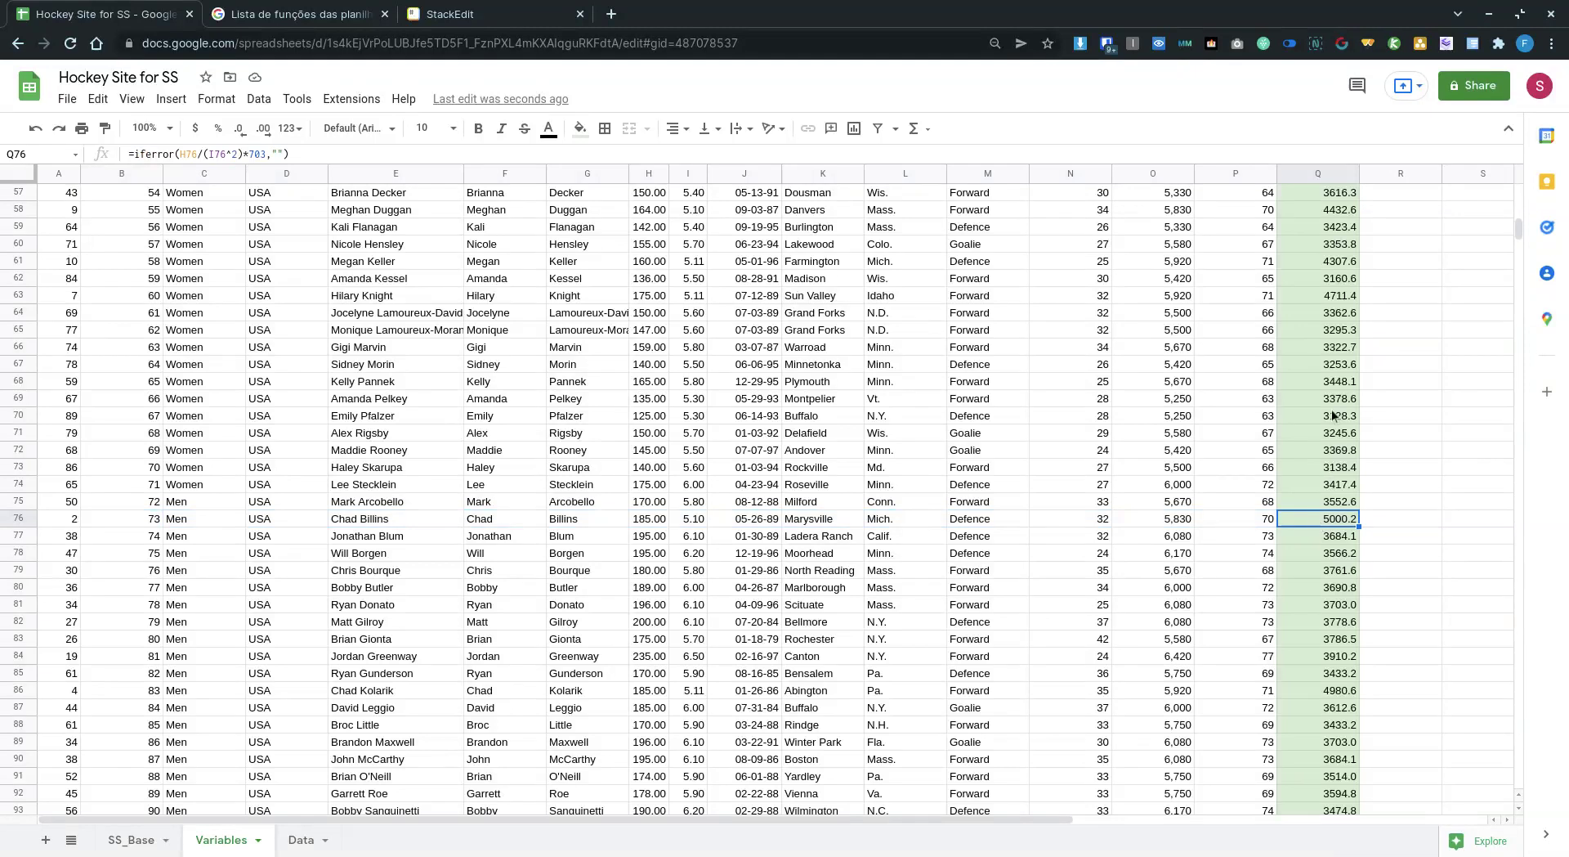
scroll(1293, 464, up, 3)
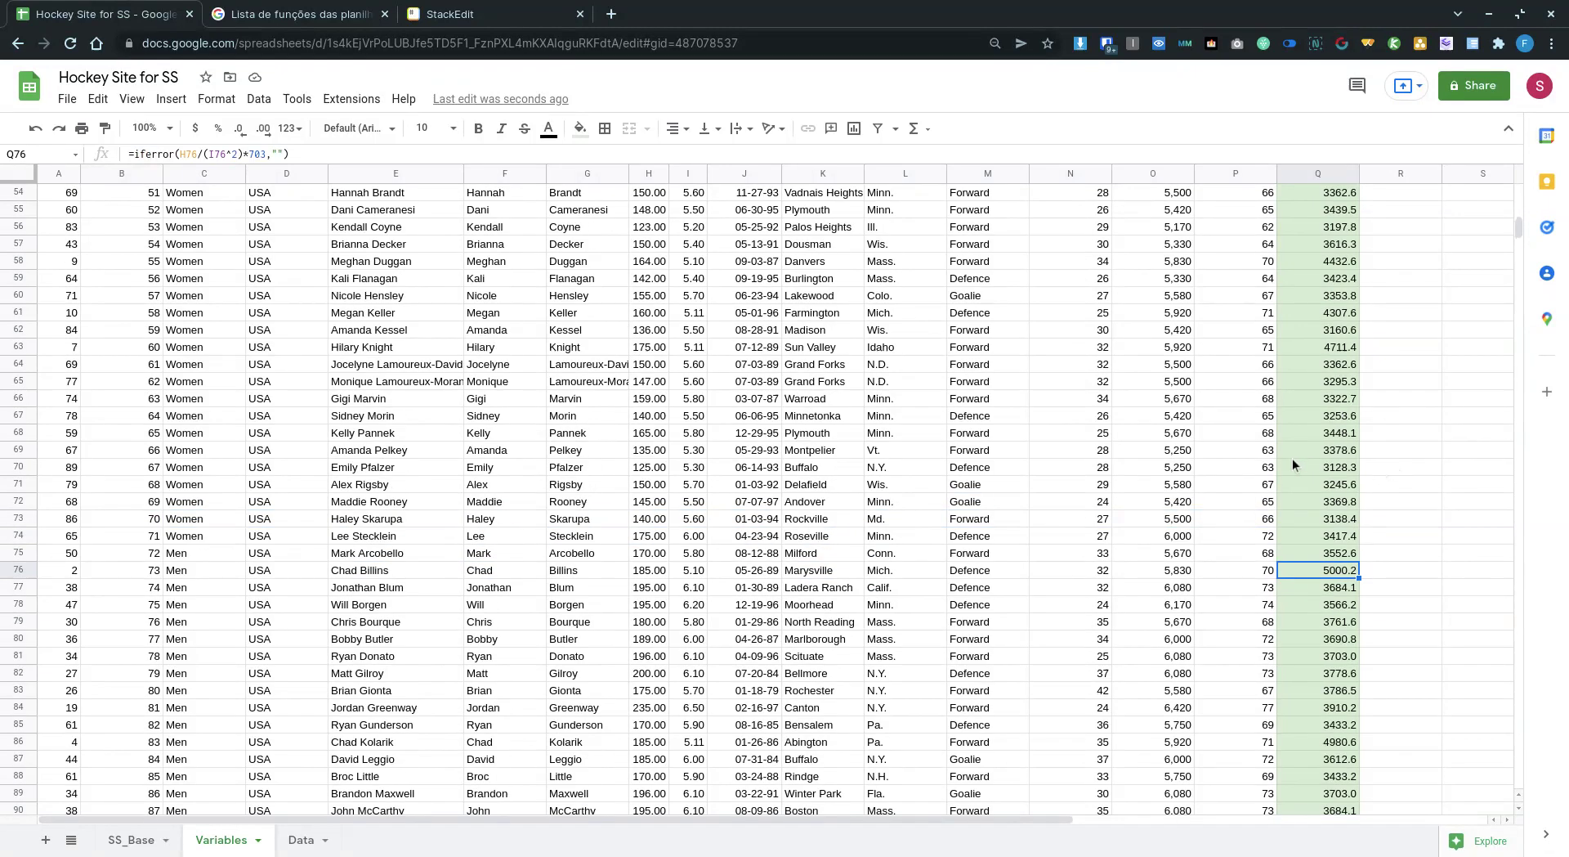
scroll(1292, 464, up, 1)
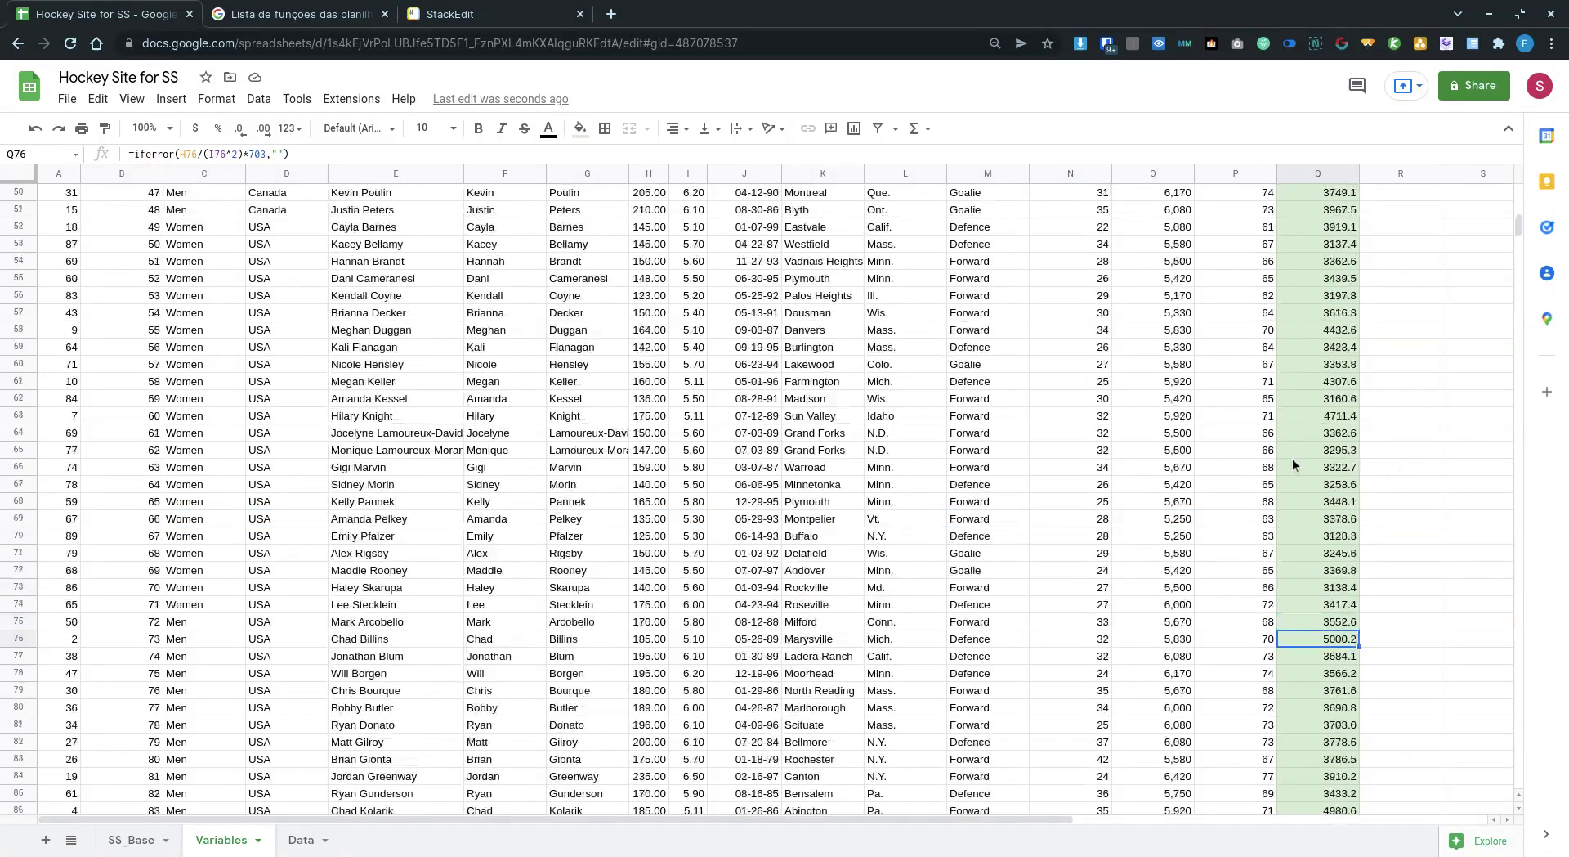
scroll(1293, 464, up, 2)
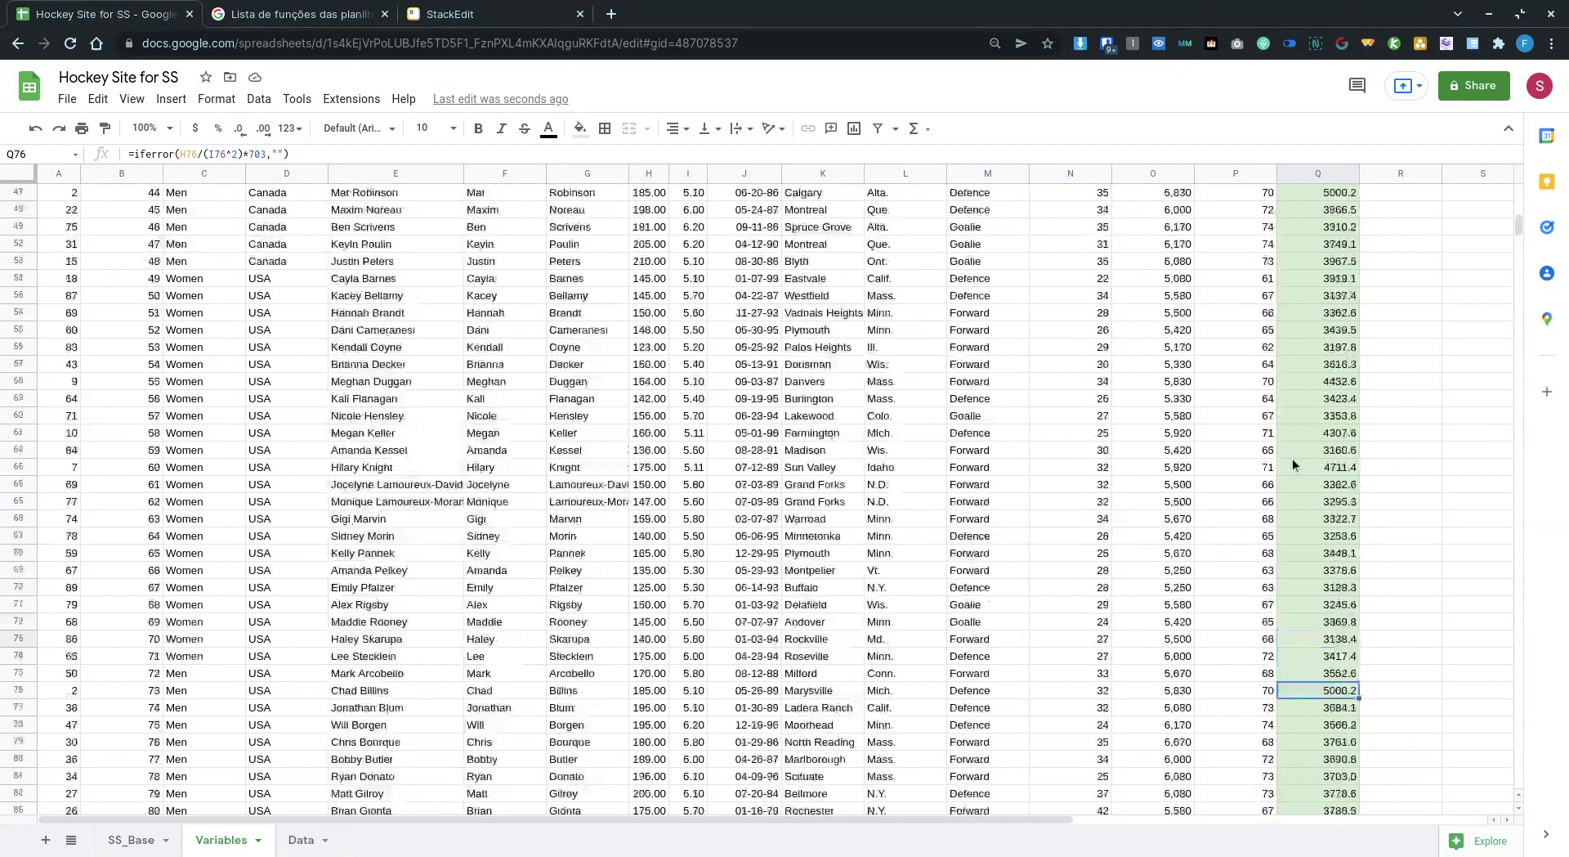
scroll(1312, 536, up, 2)
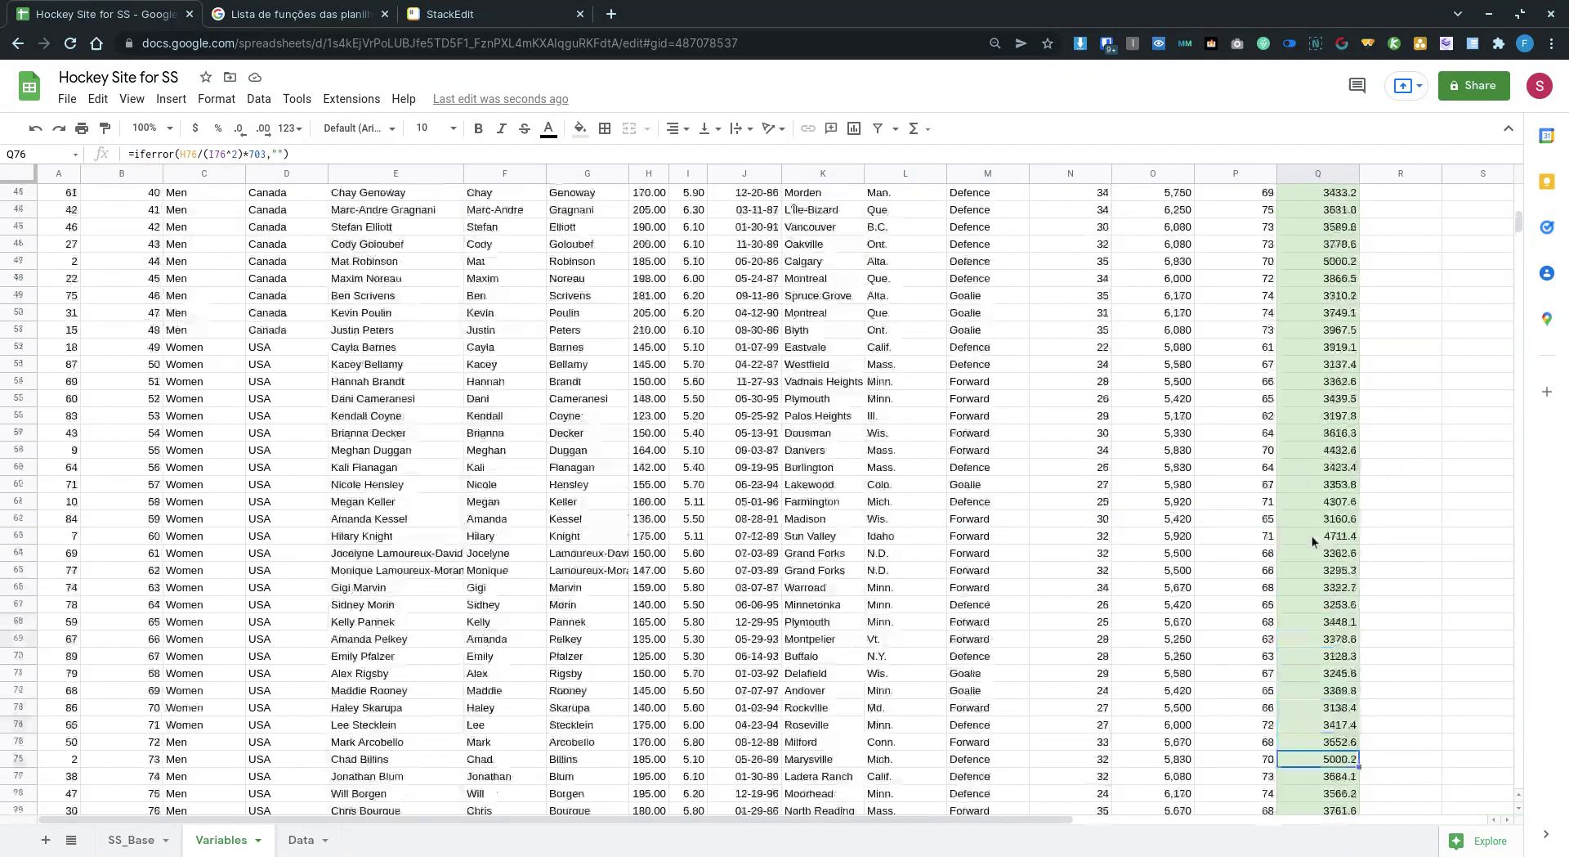
ctrl+click(1321, 257)
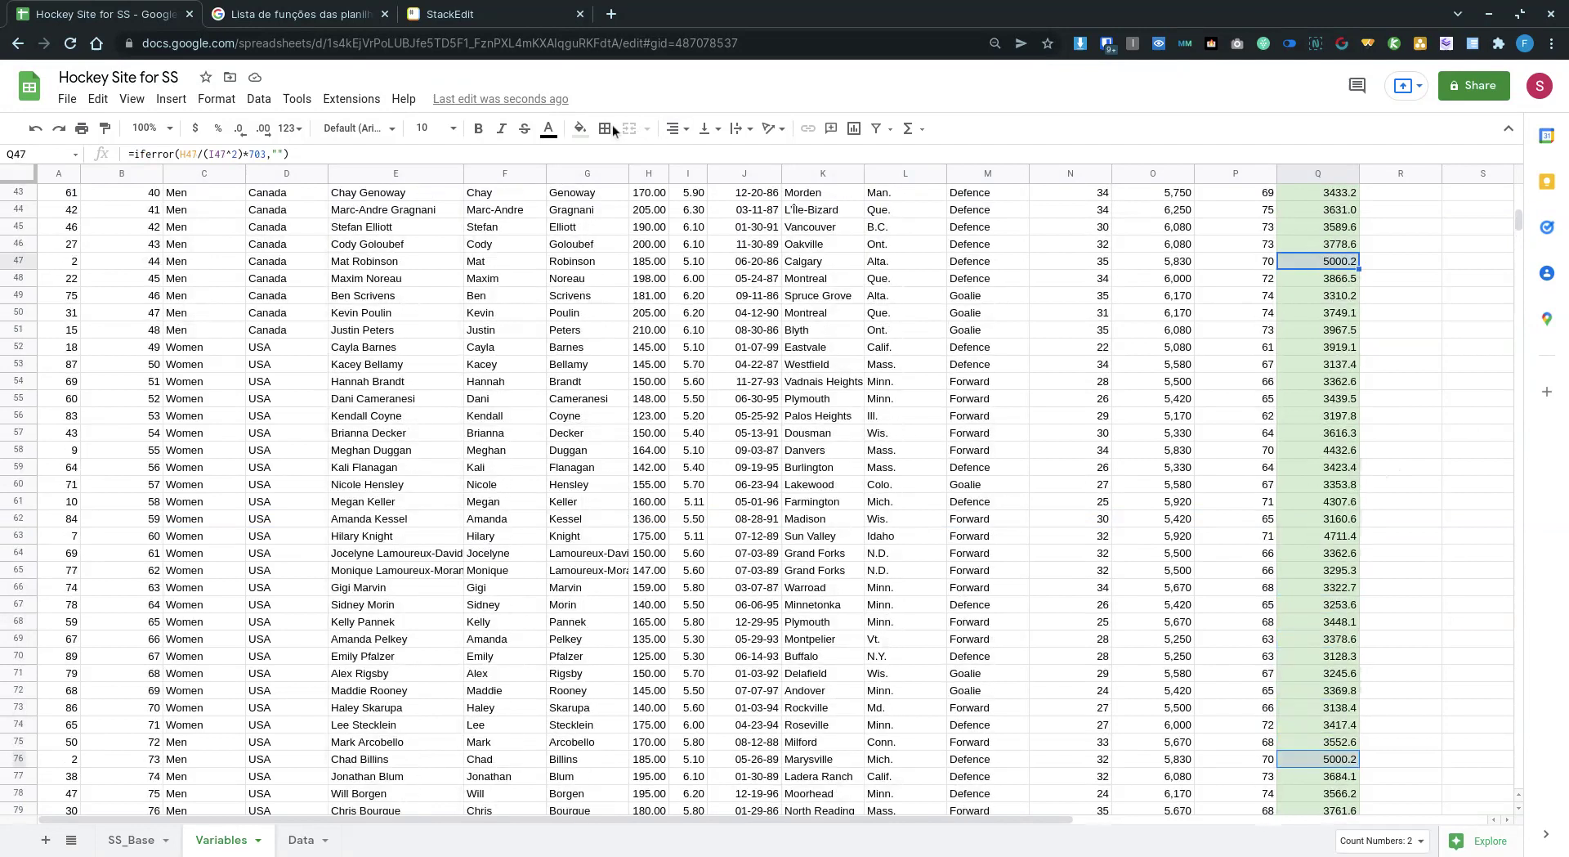
click(604, 287)
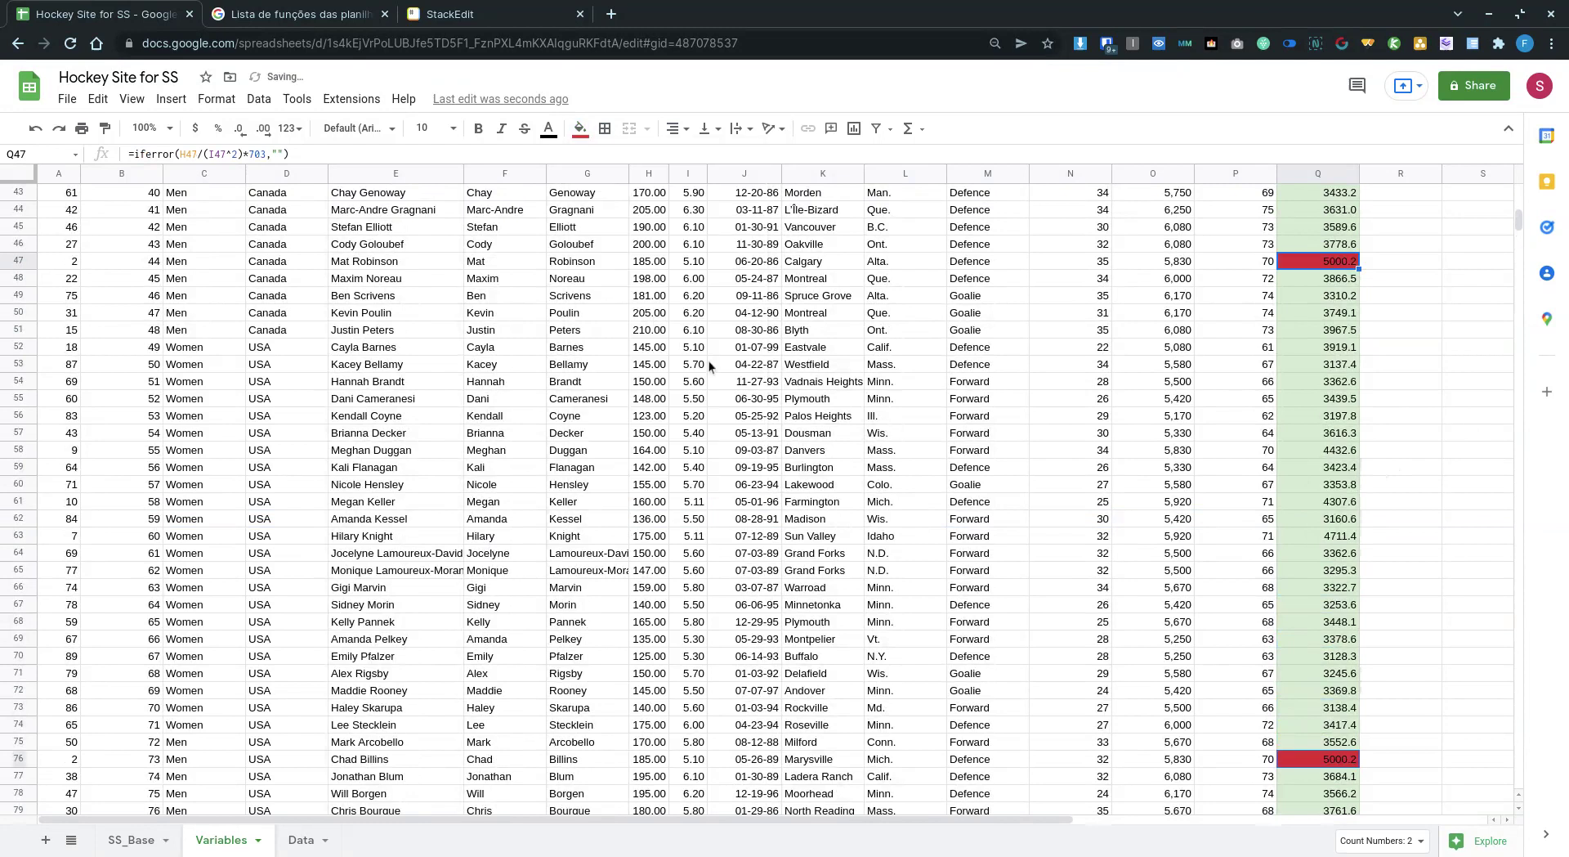
Add a random decimal to the first BMI formula, making Q4 =iferror(H4/(I4^2)*703,"")+randbetween(0,1000)/1000.
scroll(1312, 267, up, 6)
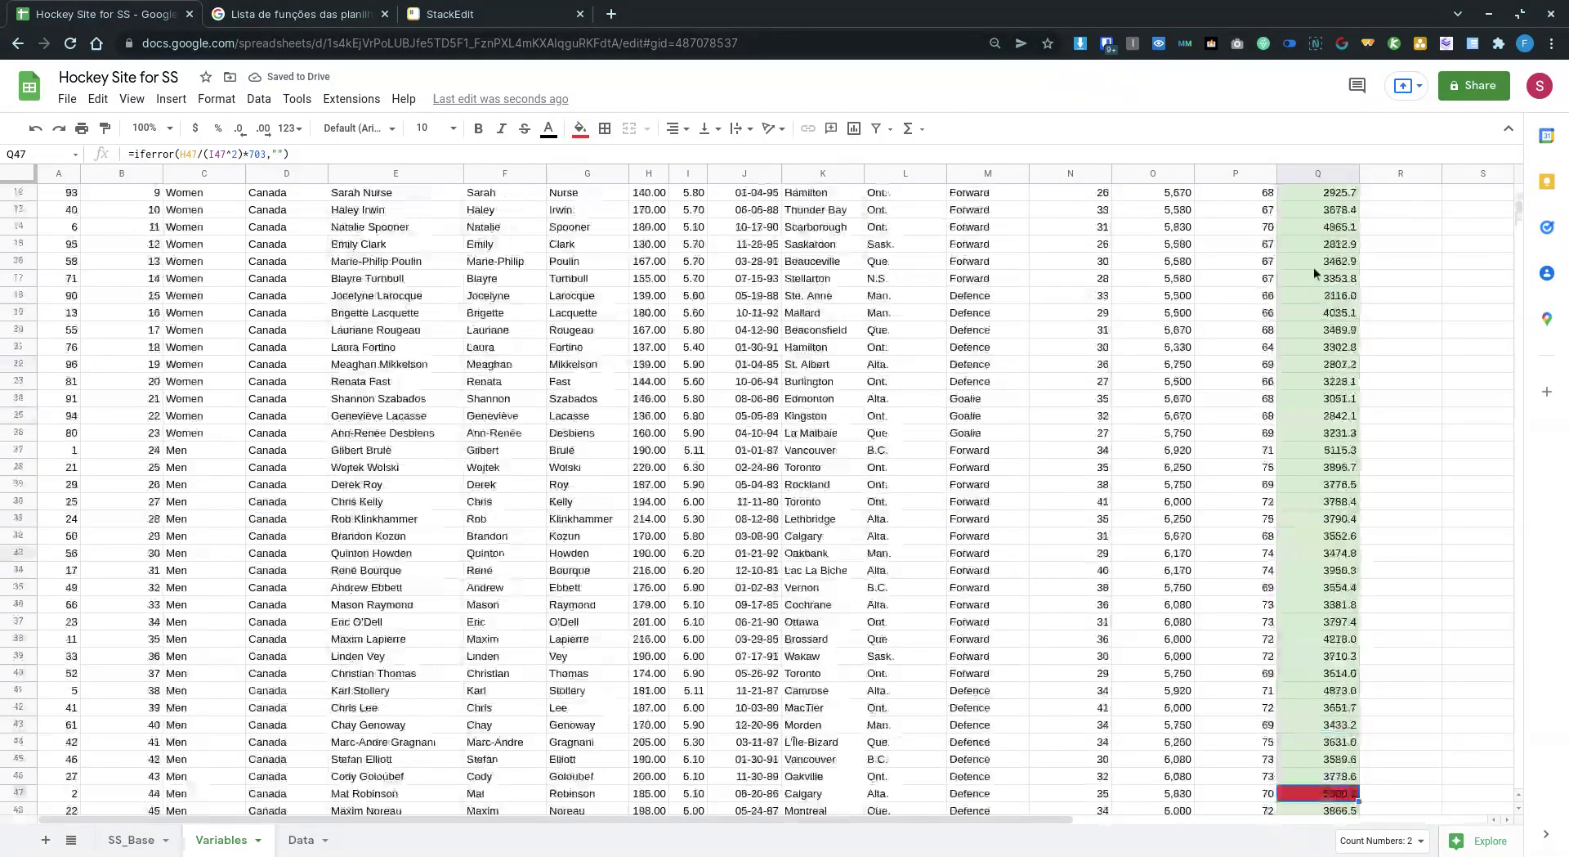
key(ctrl+Up)
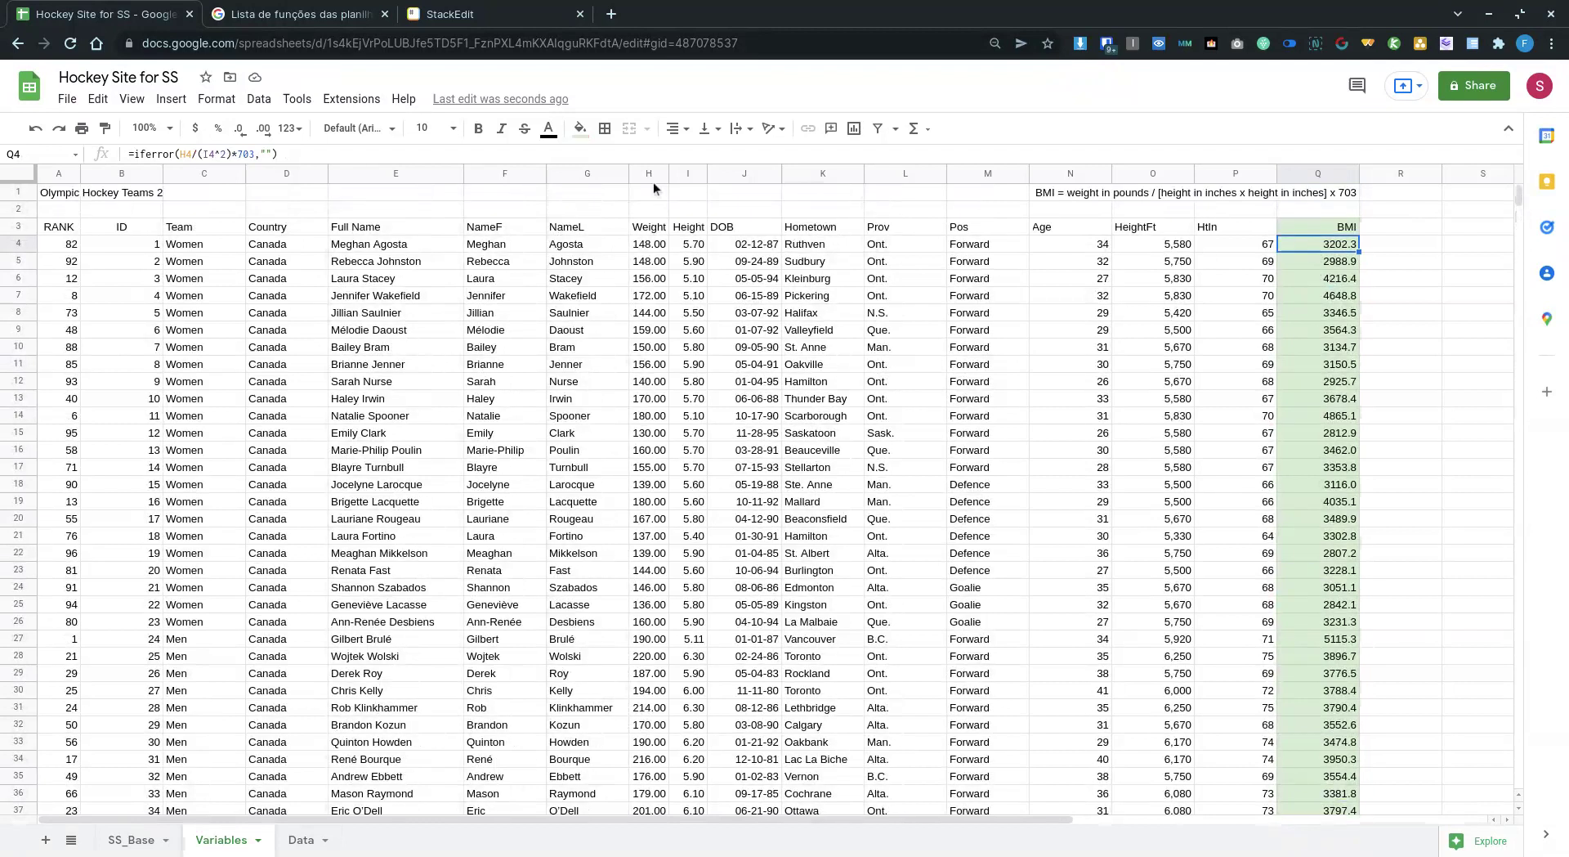
click(378, 153)
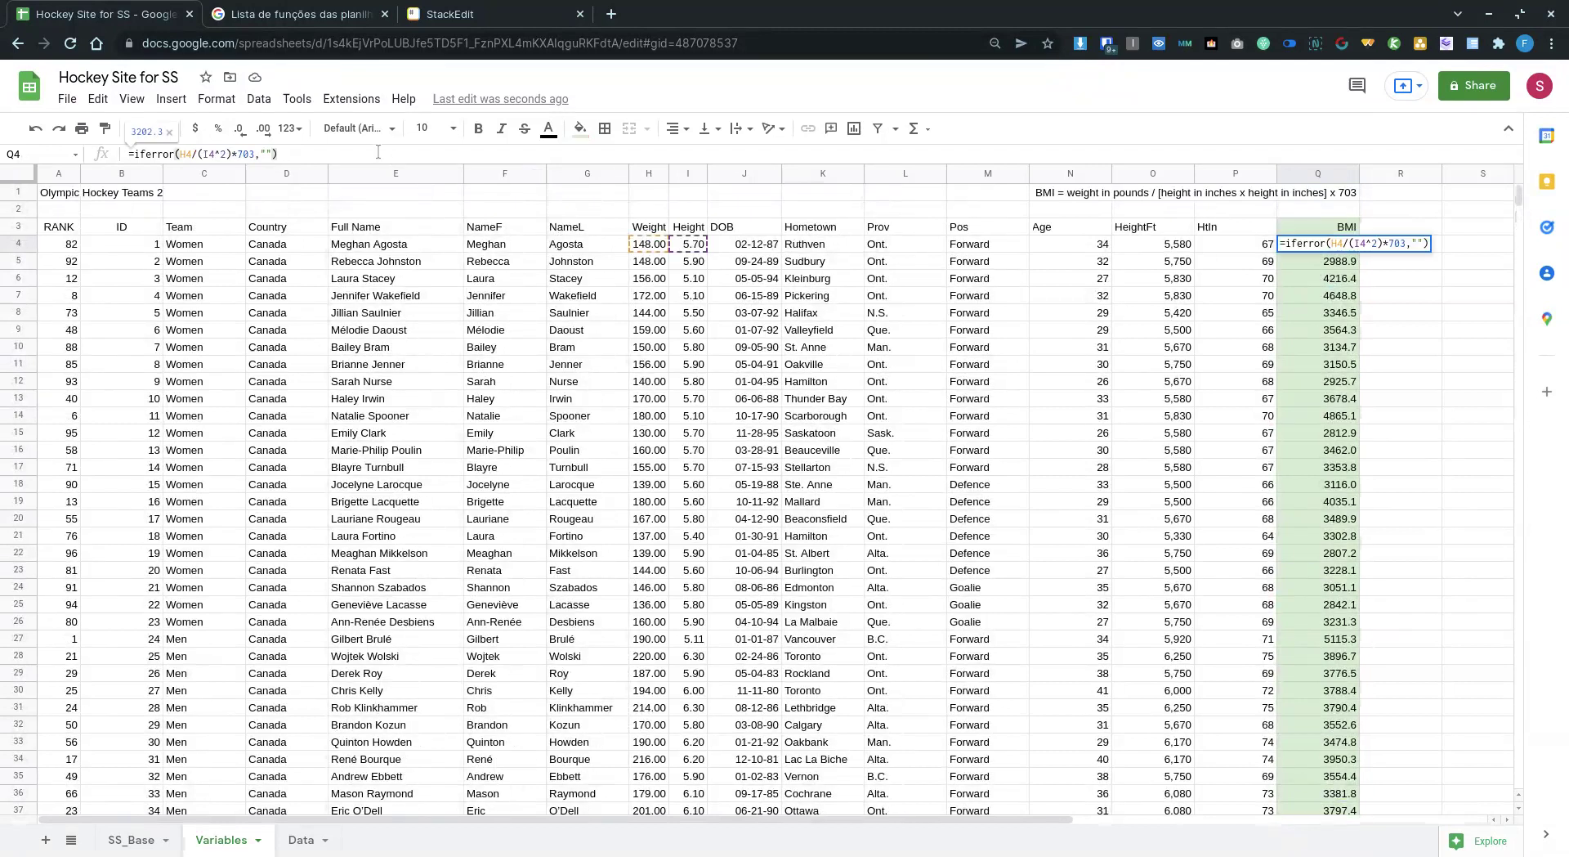
text(+rand)
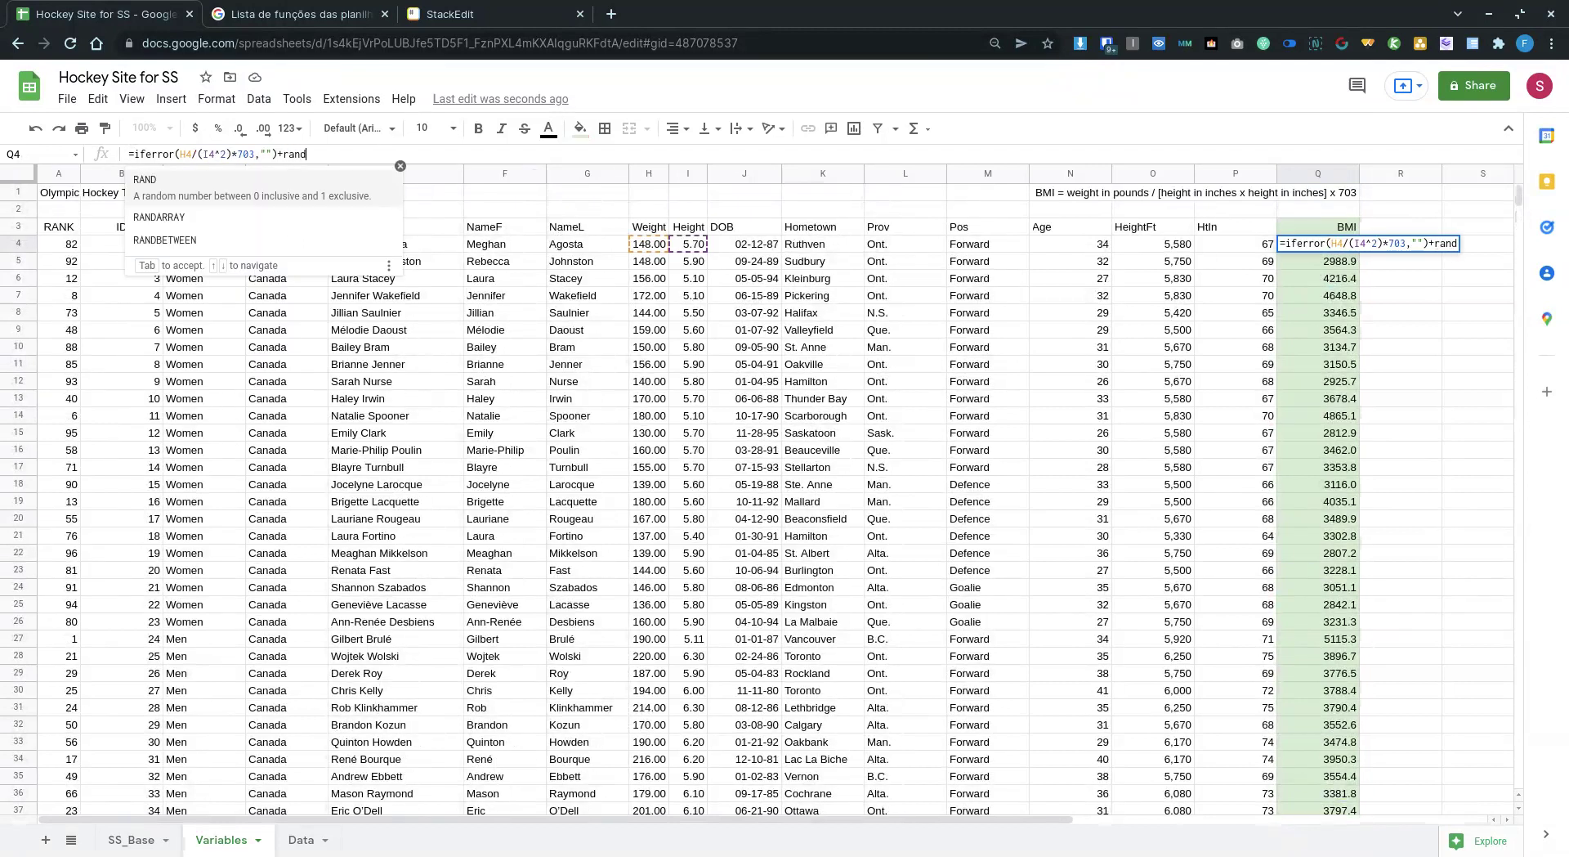
text(ombetwwe)
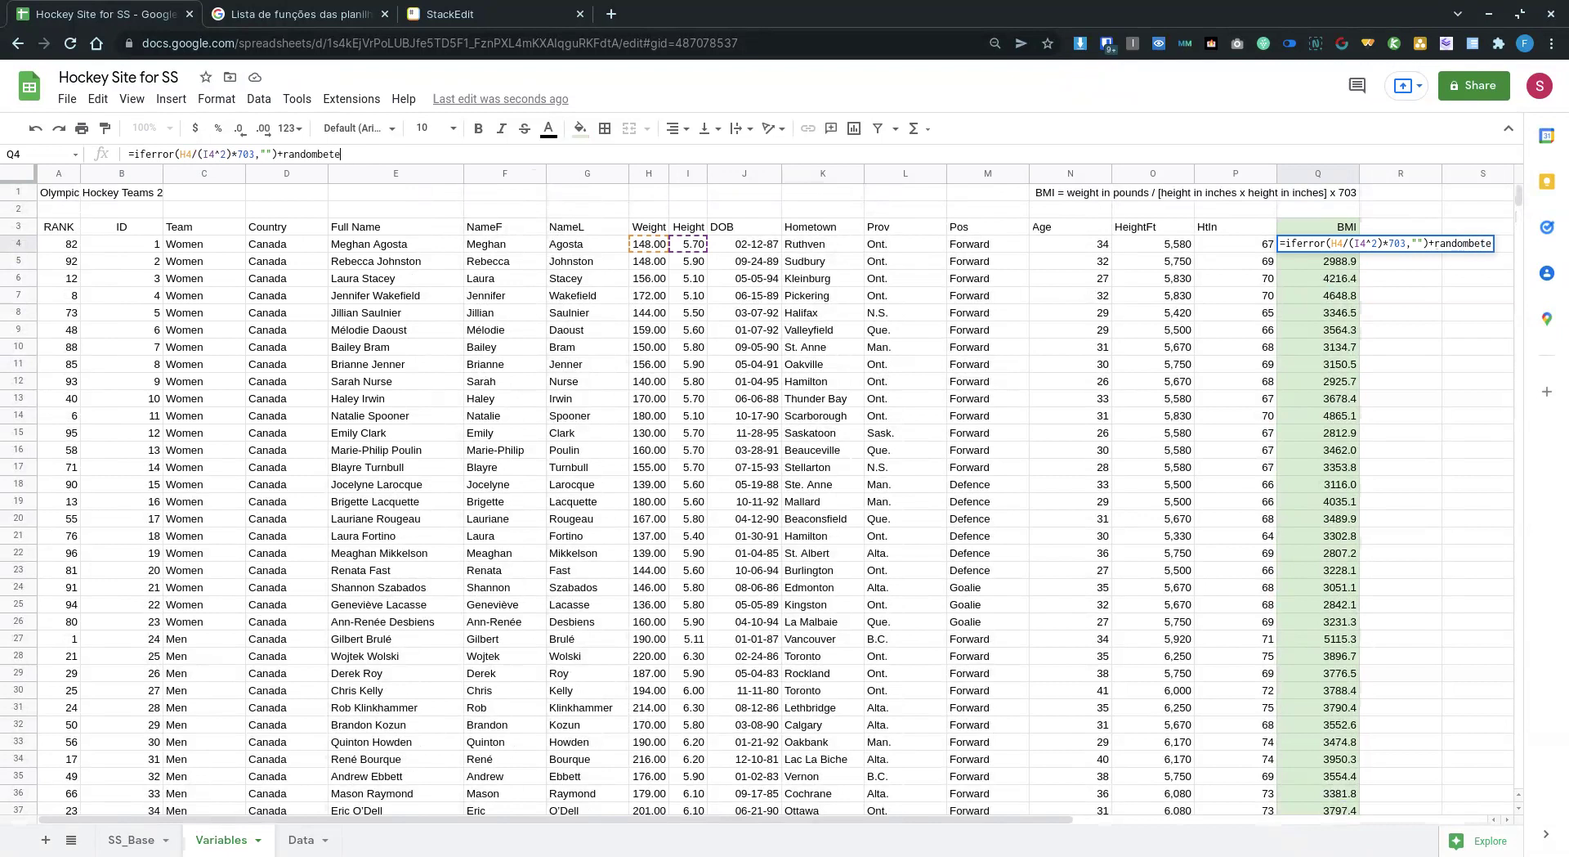
key(BackSpace)
key(BackSpace)
text(een()
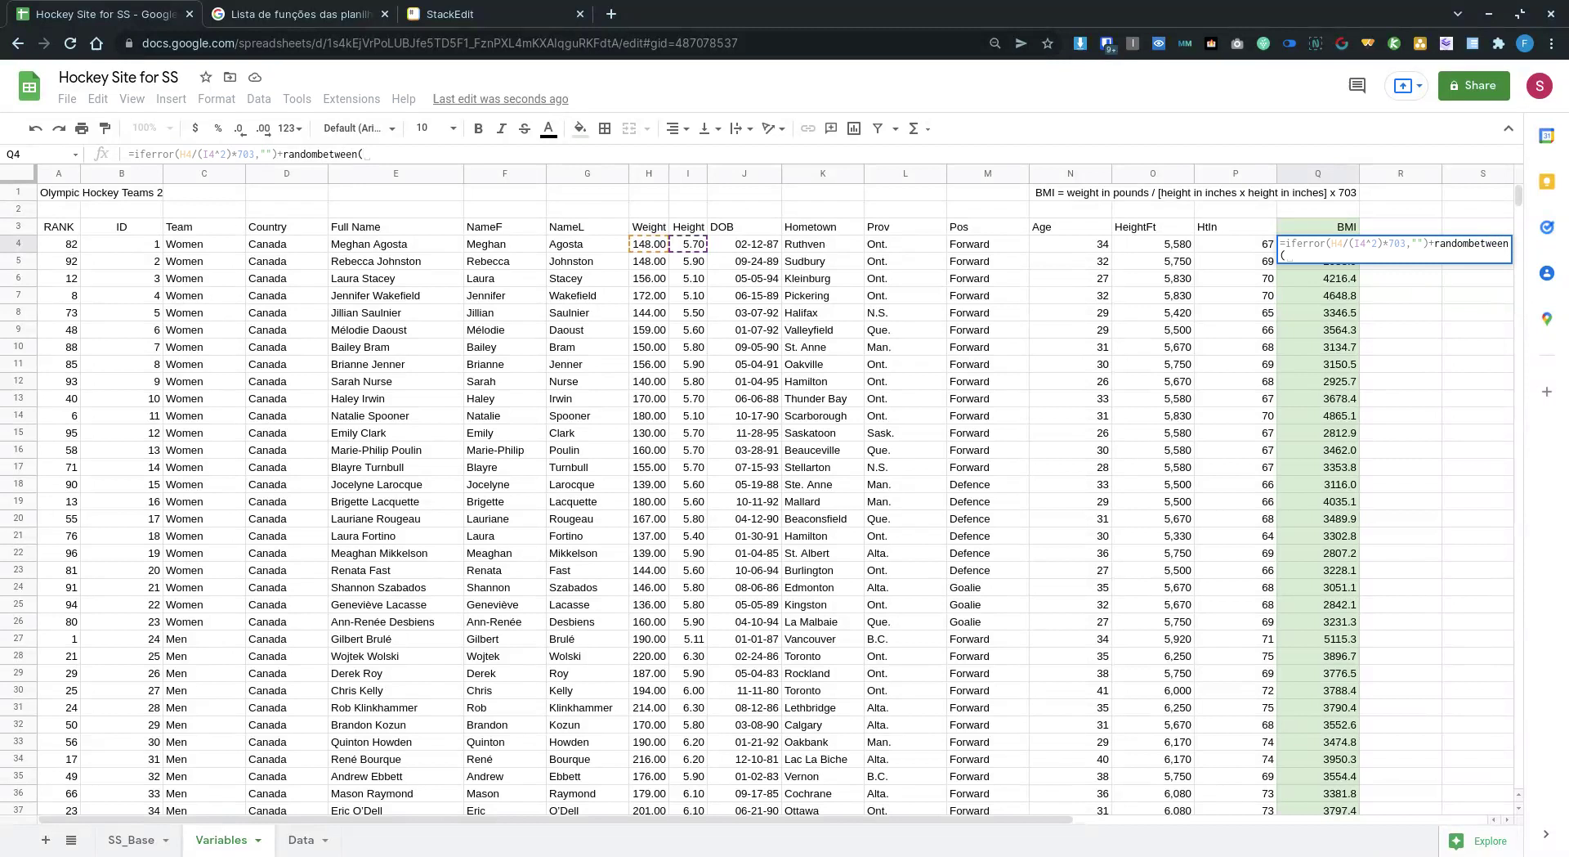
key(BackSpace)
key(BackSpace)
key(BackSpace)
key(BackSpace)
key(BackSpace)
key(BackSpace)
key(BackSpace)
key(BackSpace)
key(BackSpace)
key(BackSpace)
key(BackSpace)
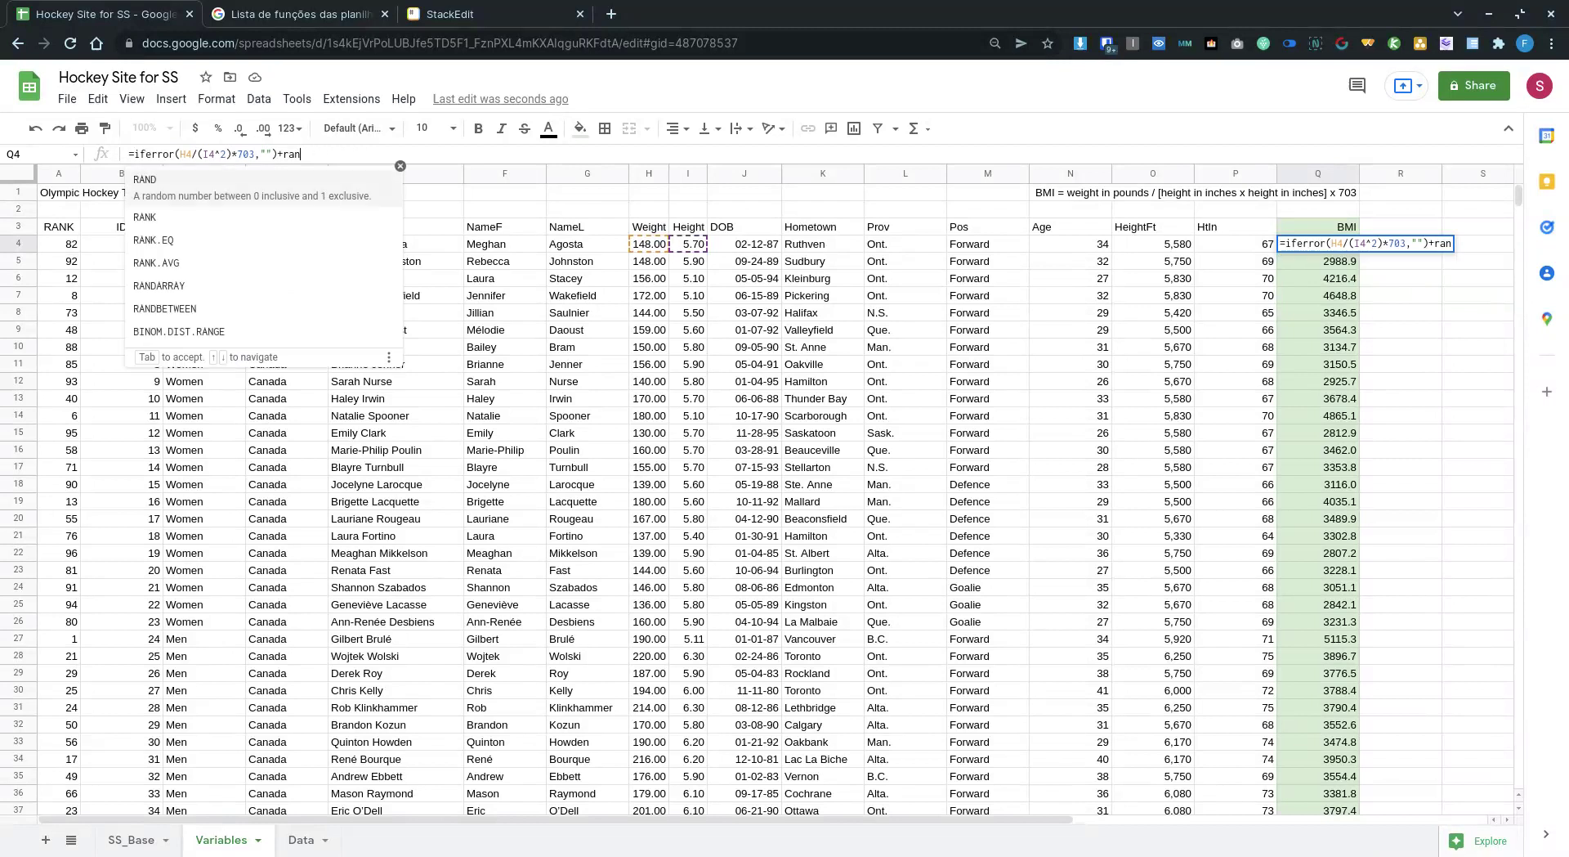
text(dbetween)
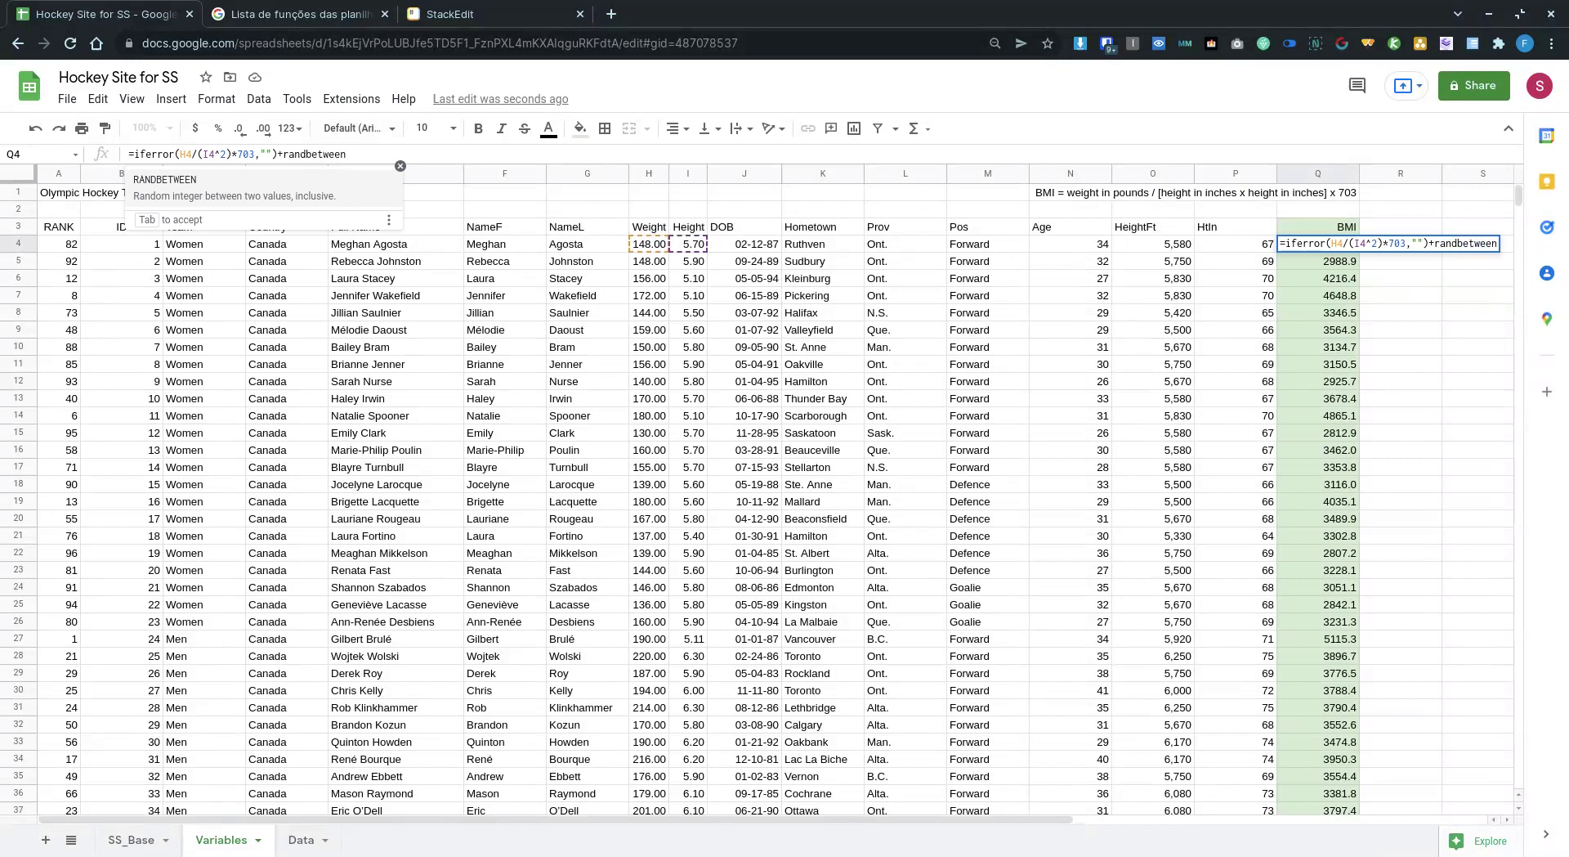
text(()
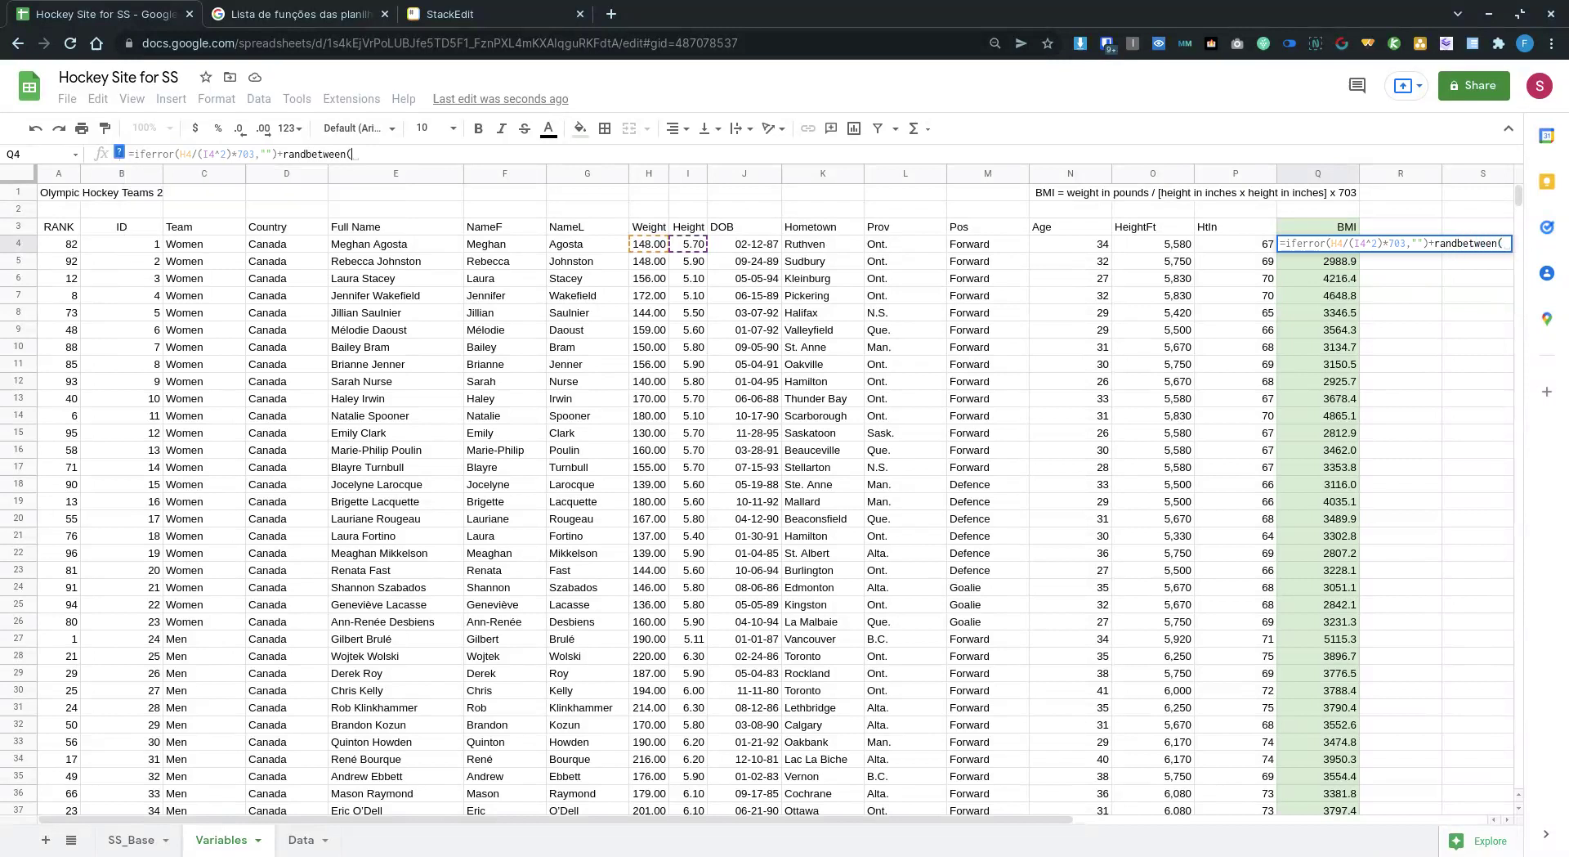
text(0)
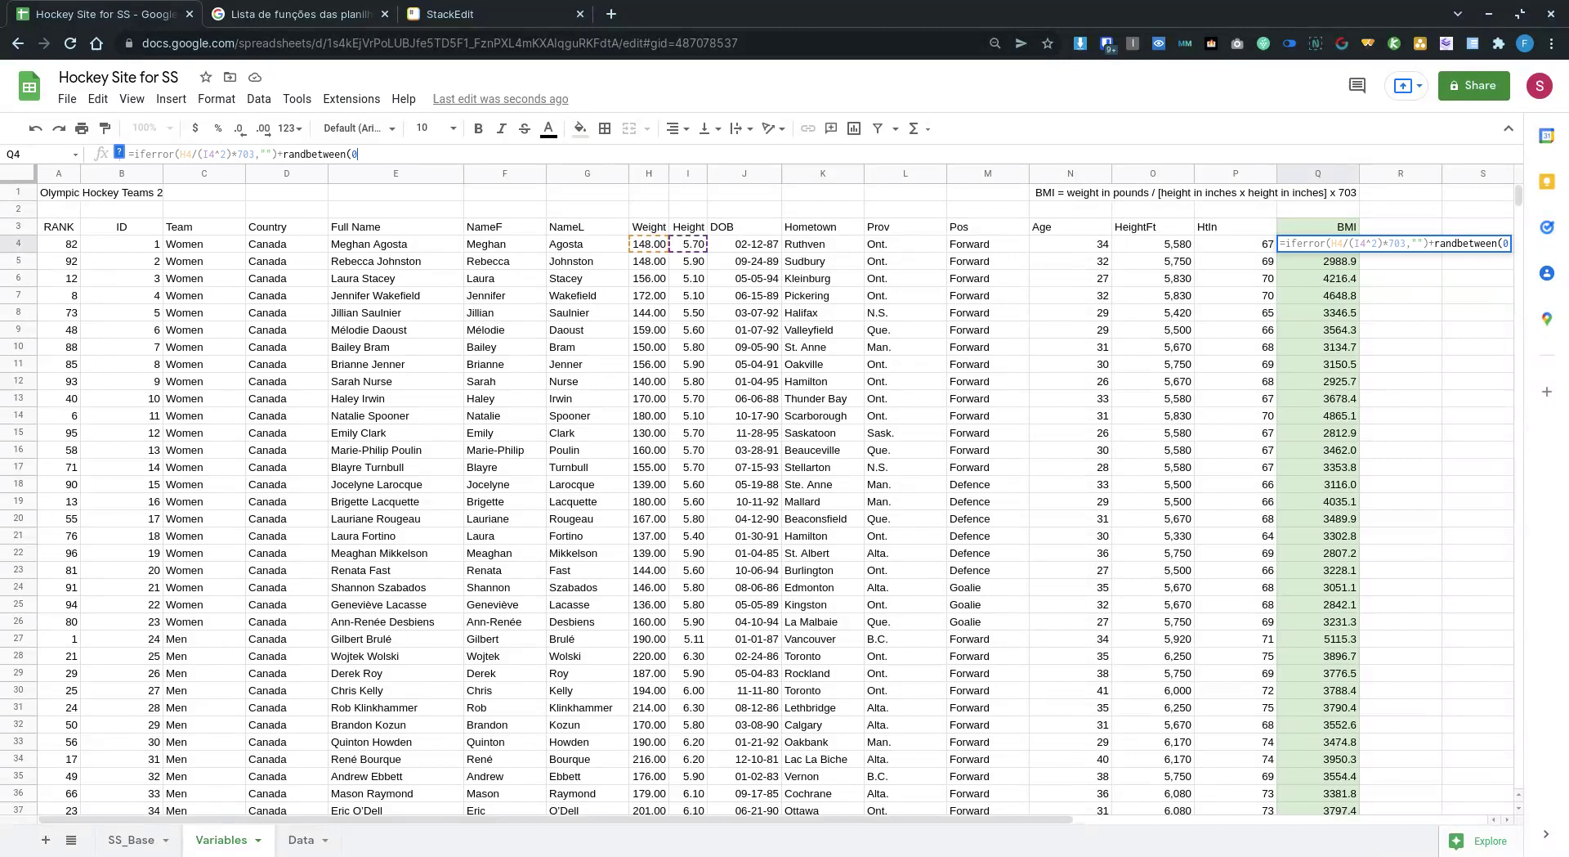
text(,)
text(100)
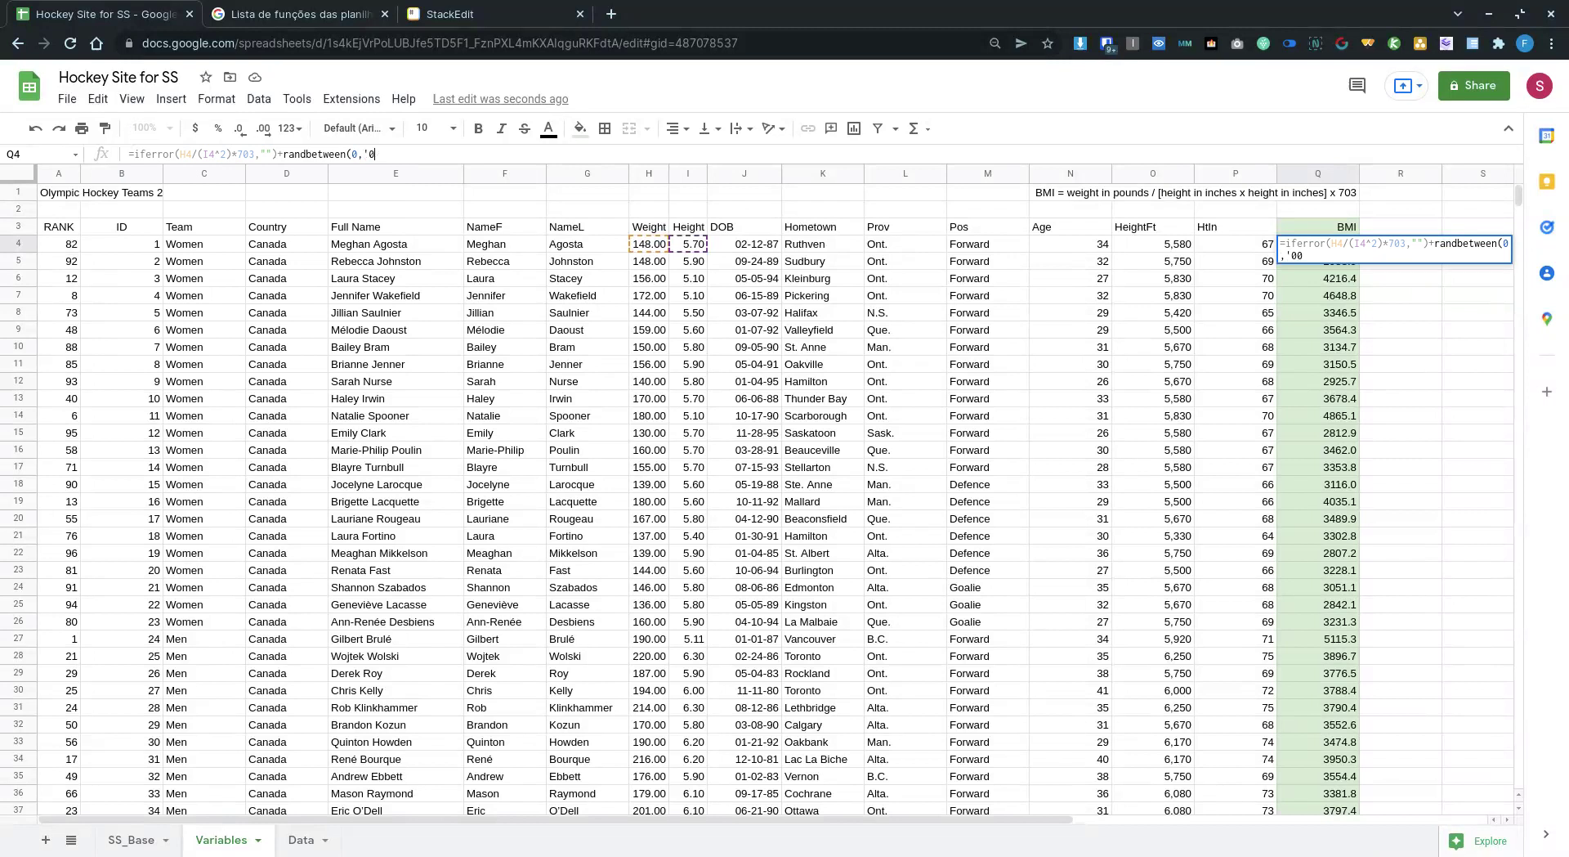
key(BackSpace)
key(BackSpace)
key(BackSpace)
key(BackSpace)
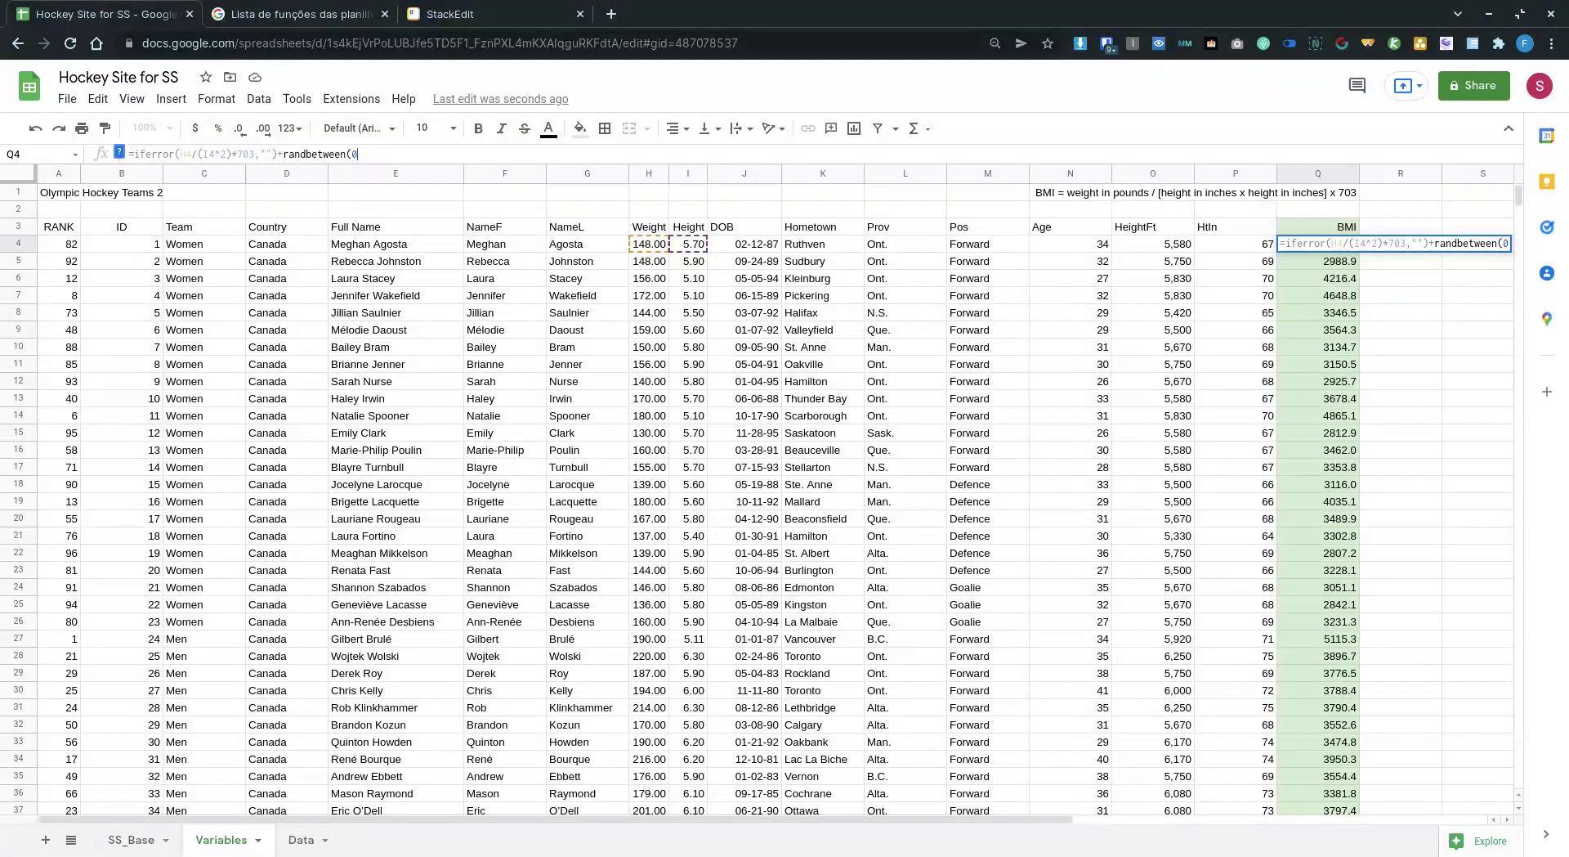
text(,1000))
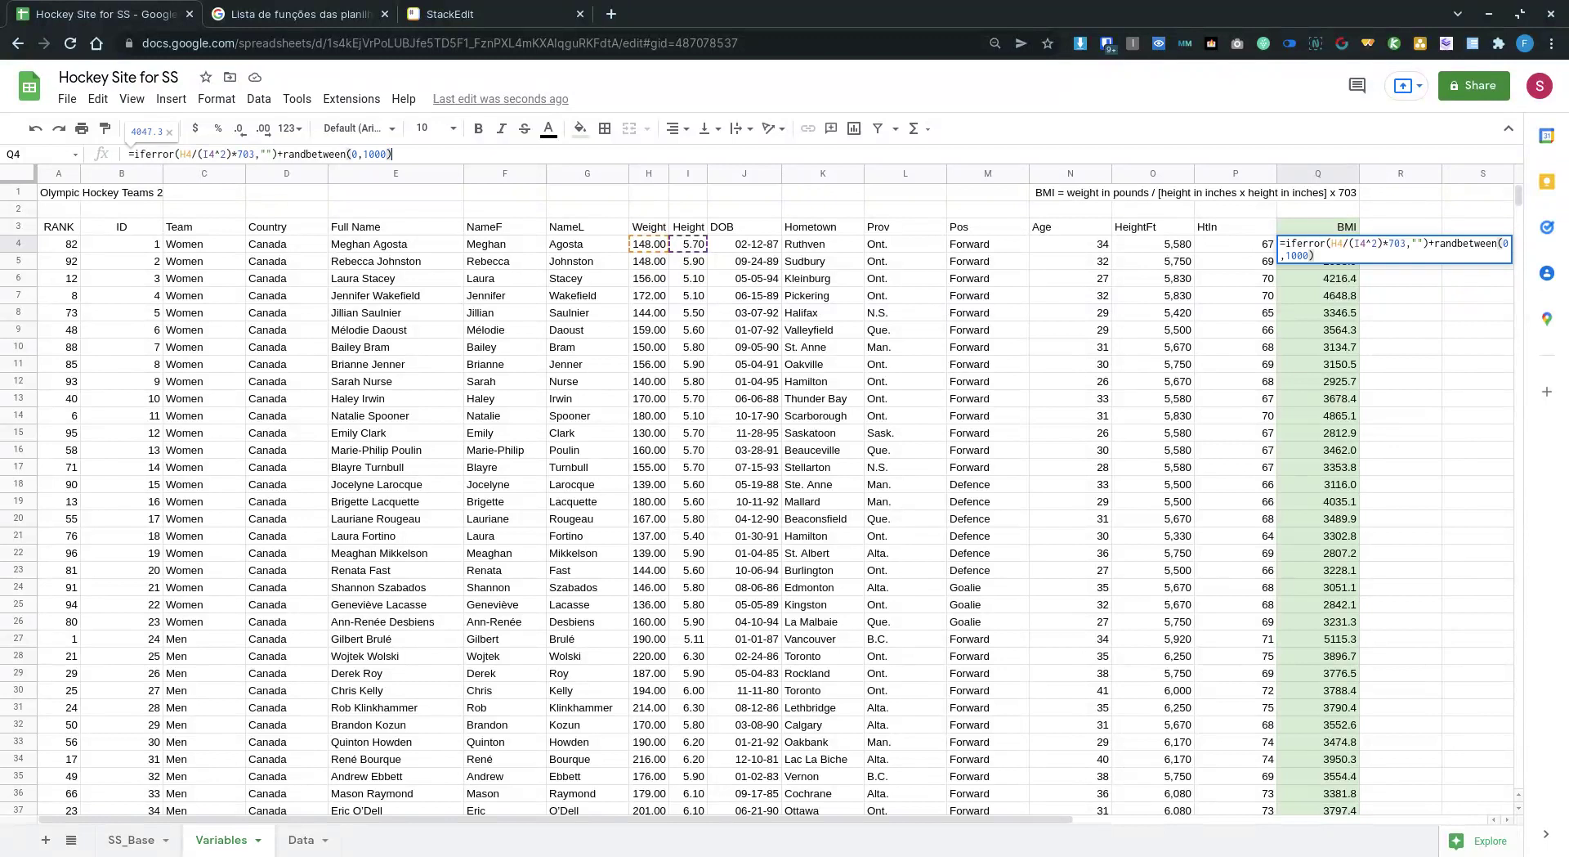
text(/1000)
key(Return)
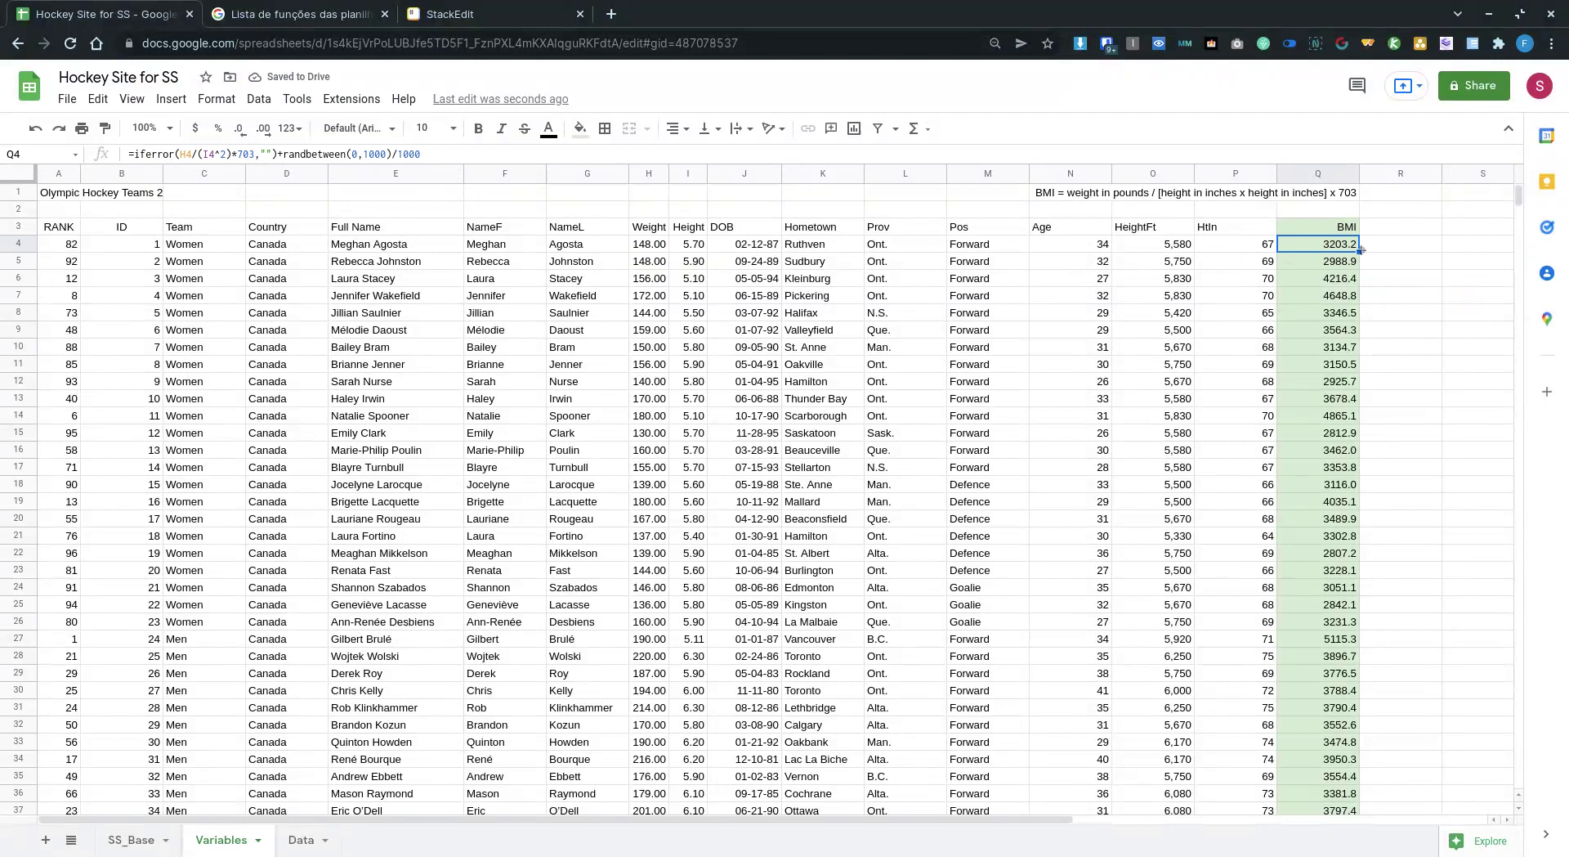
Copy the Q4 formula with the random decimal down the BMI column of the Variables sheet through Q142.
key(ctrl+shift+Down)
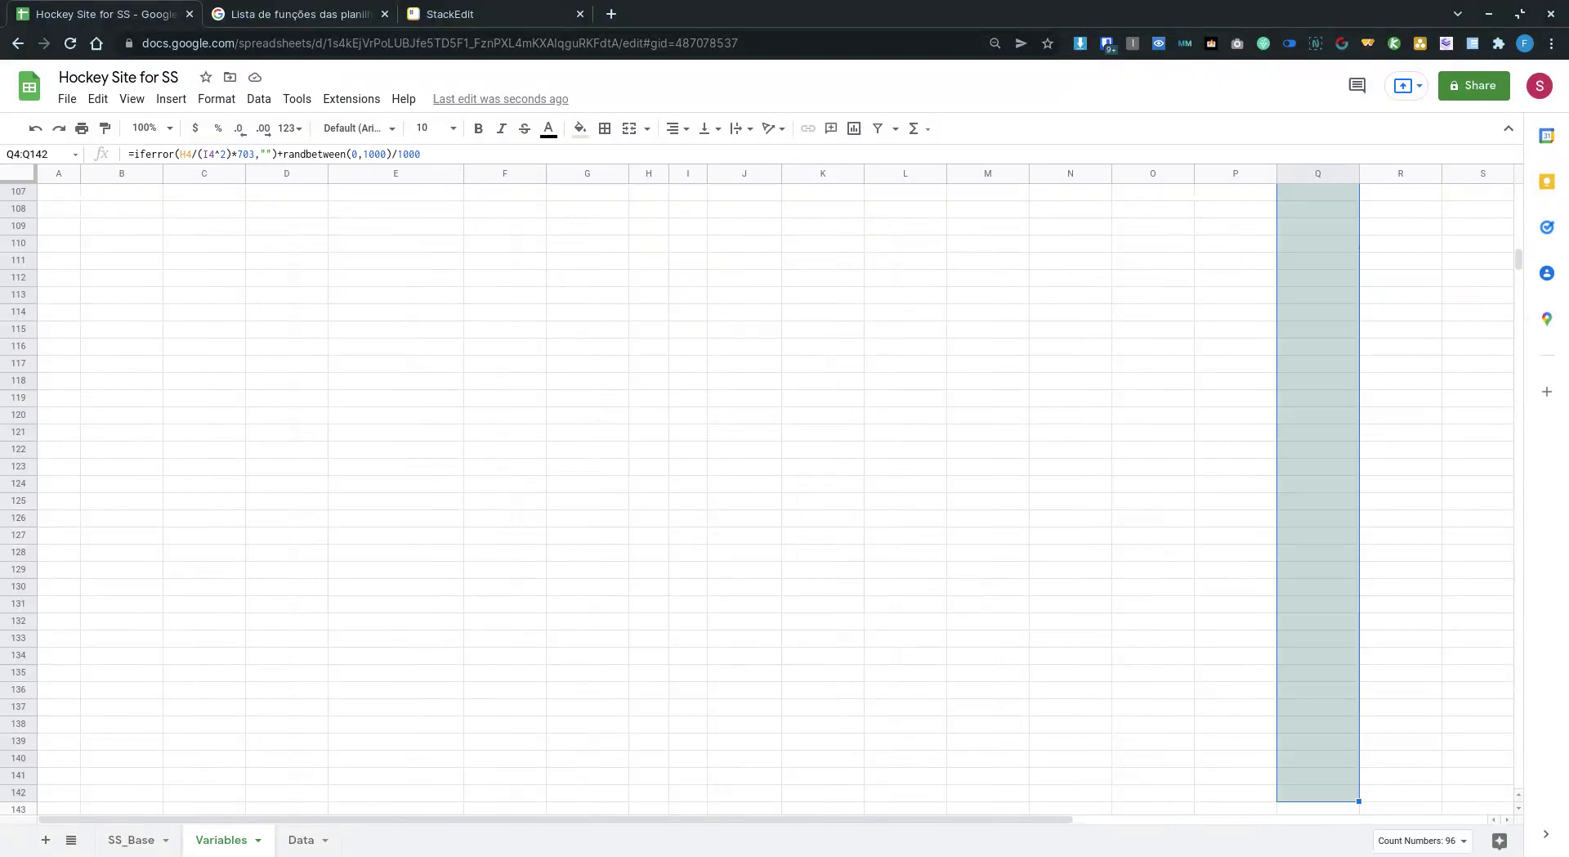
key(ctrl+v)
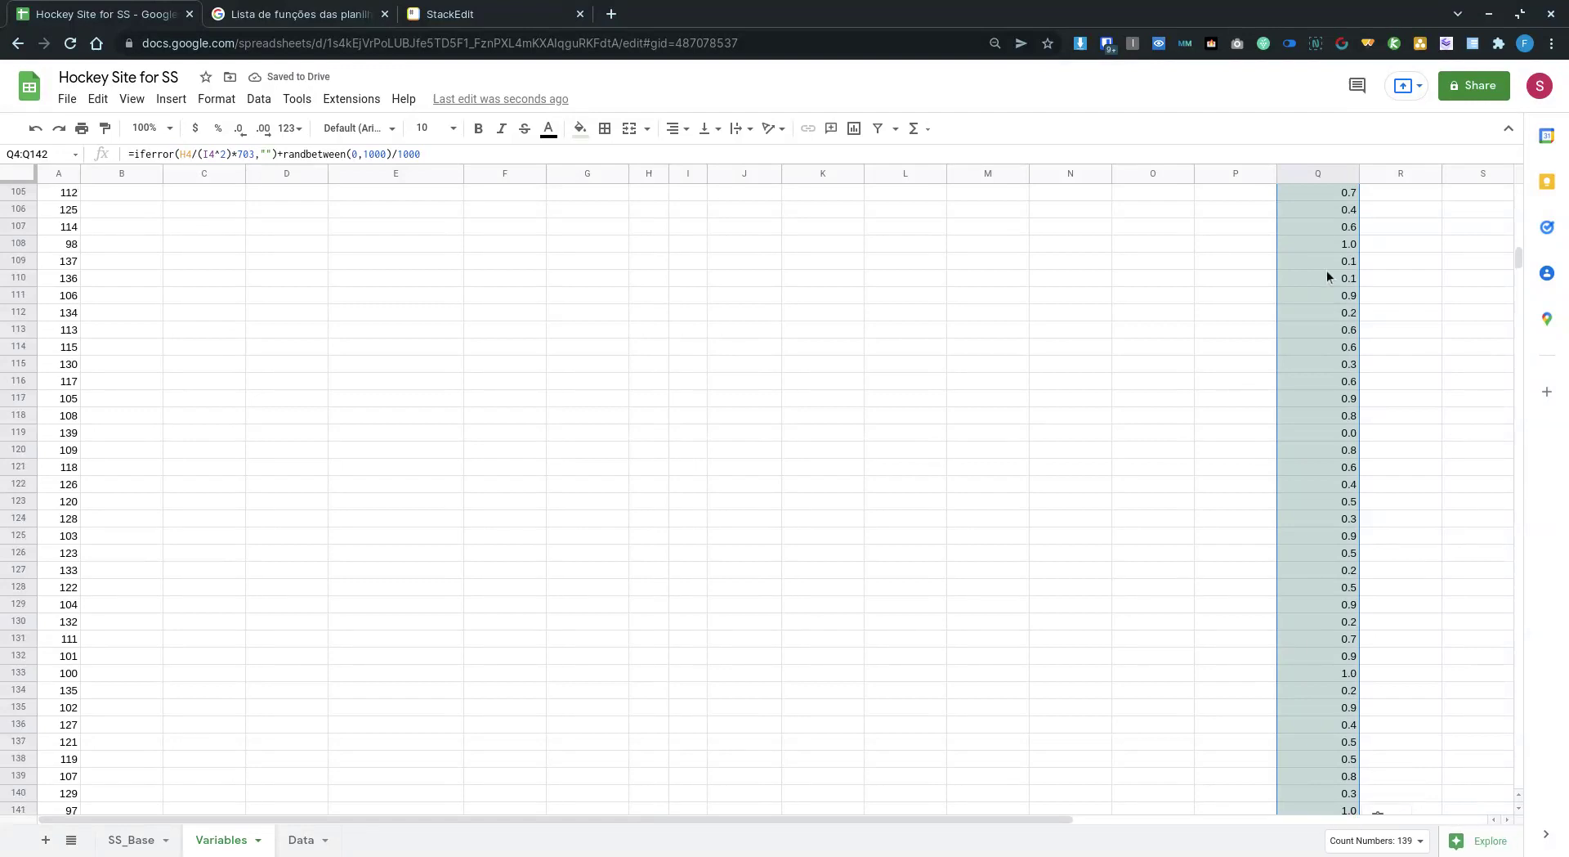
scroll(1326, 278, up, 6)
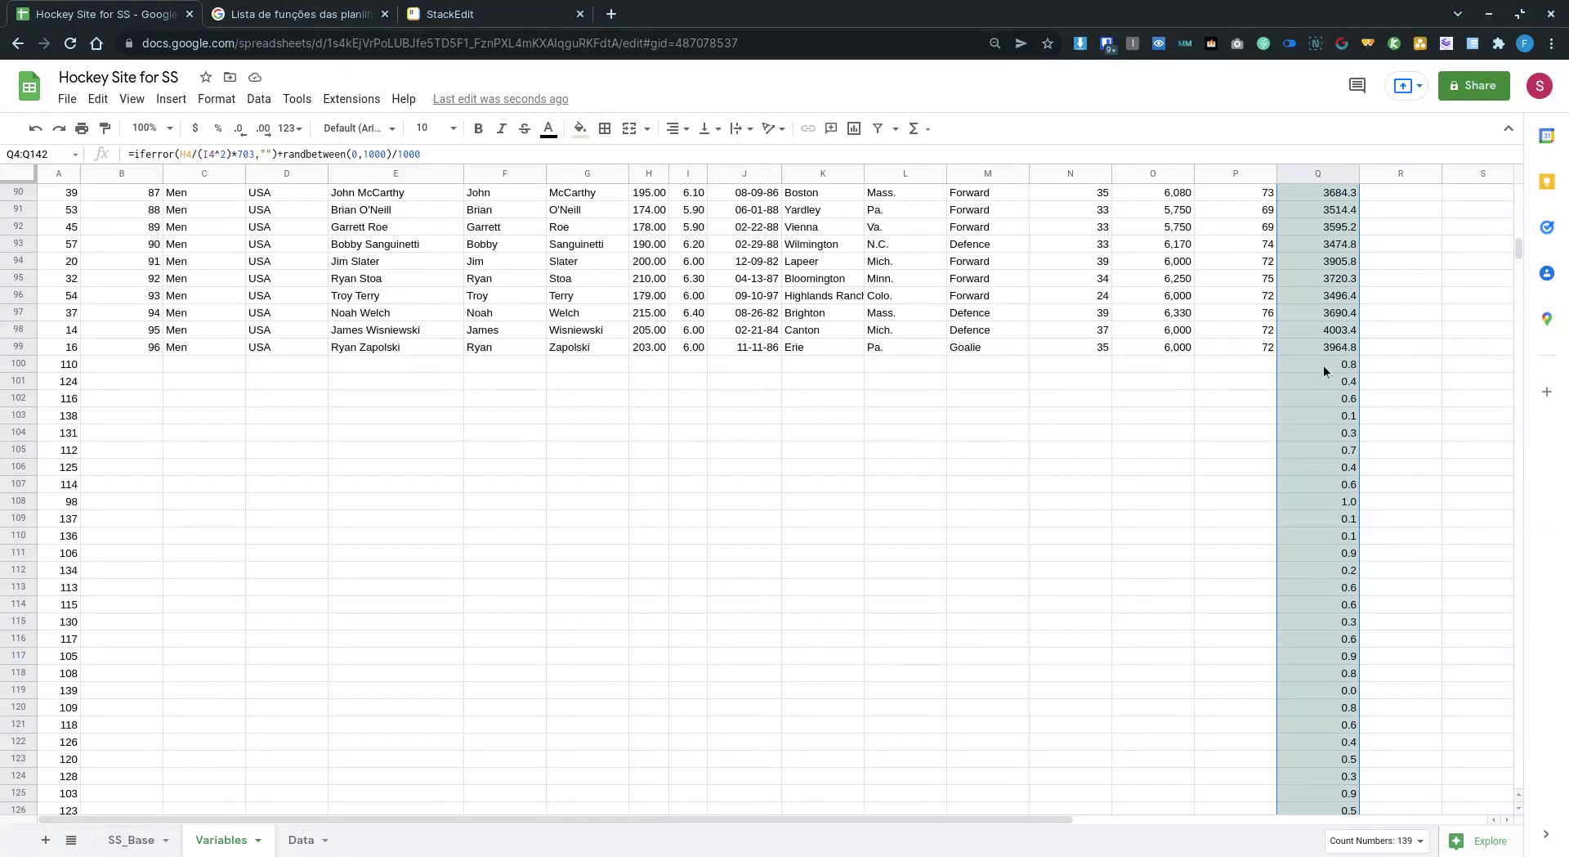
Inspect the BMI formula in the rows below the last player, starting at Q100, and return to Q4.
click(1318, 294)
key(Down)
key(Left)
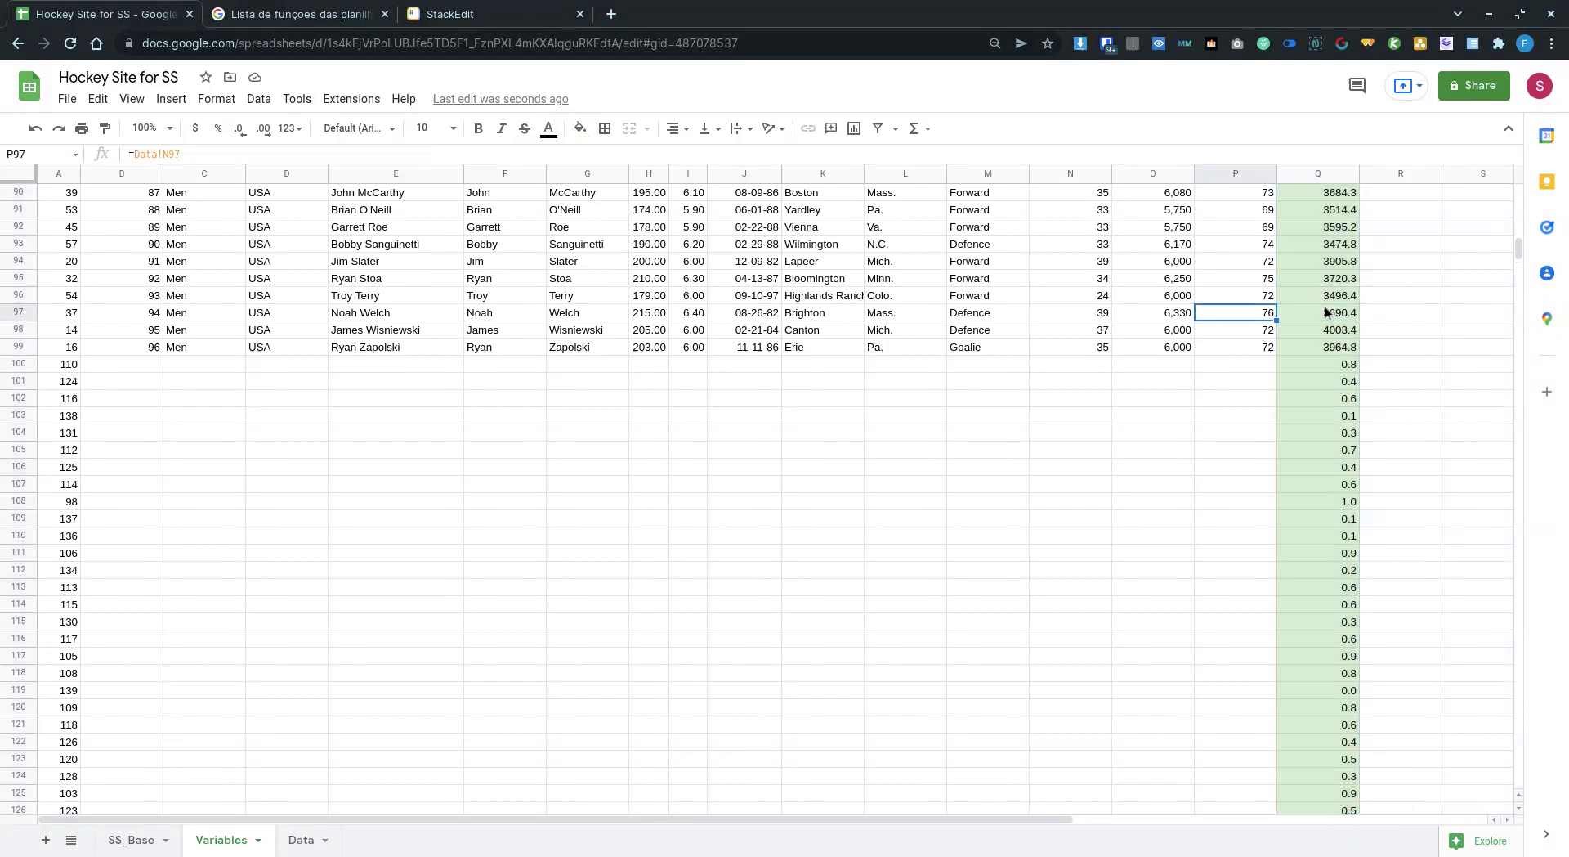
key(Down)
key(Down)
key(Down)
key(Right)
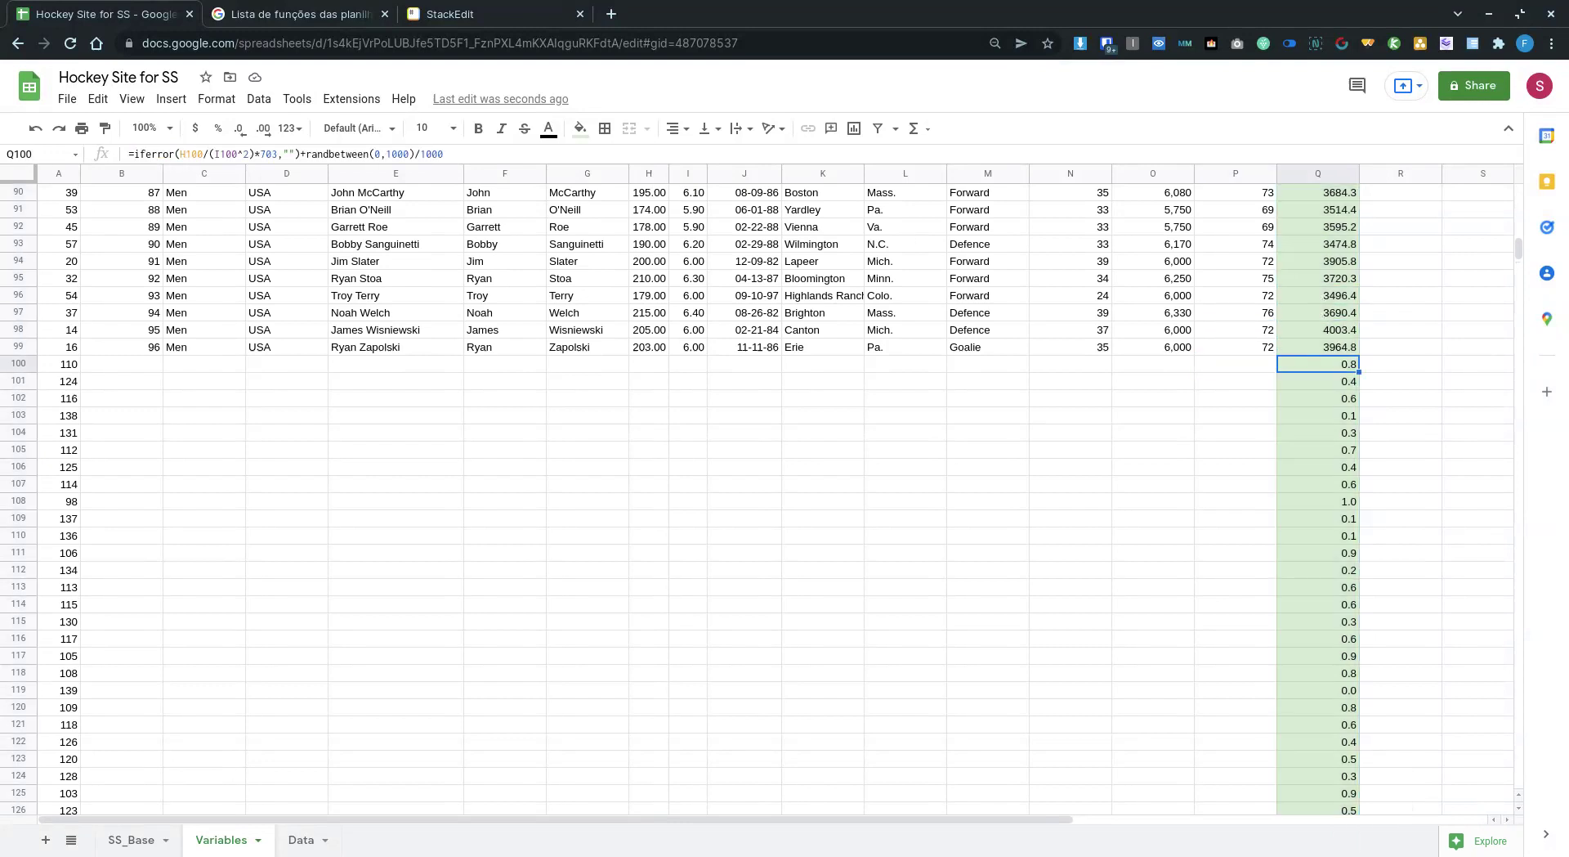
key(Left)
key(Right)
key(ctrl+Up)
key(Down)
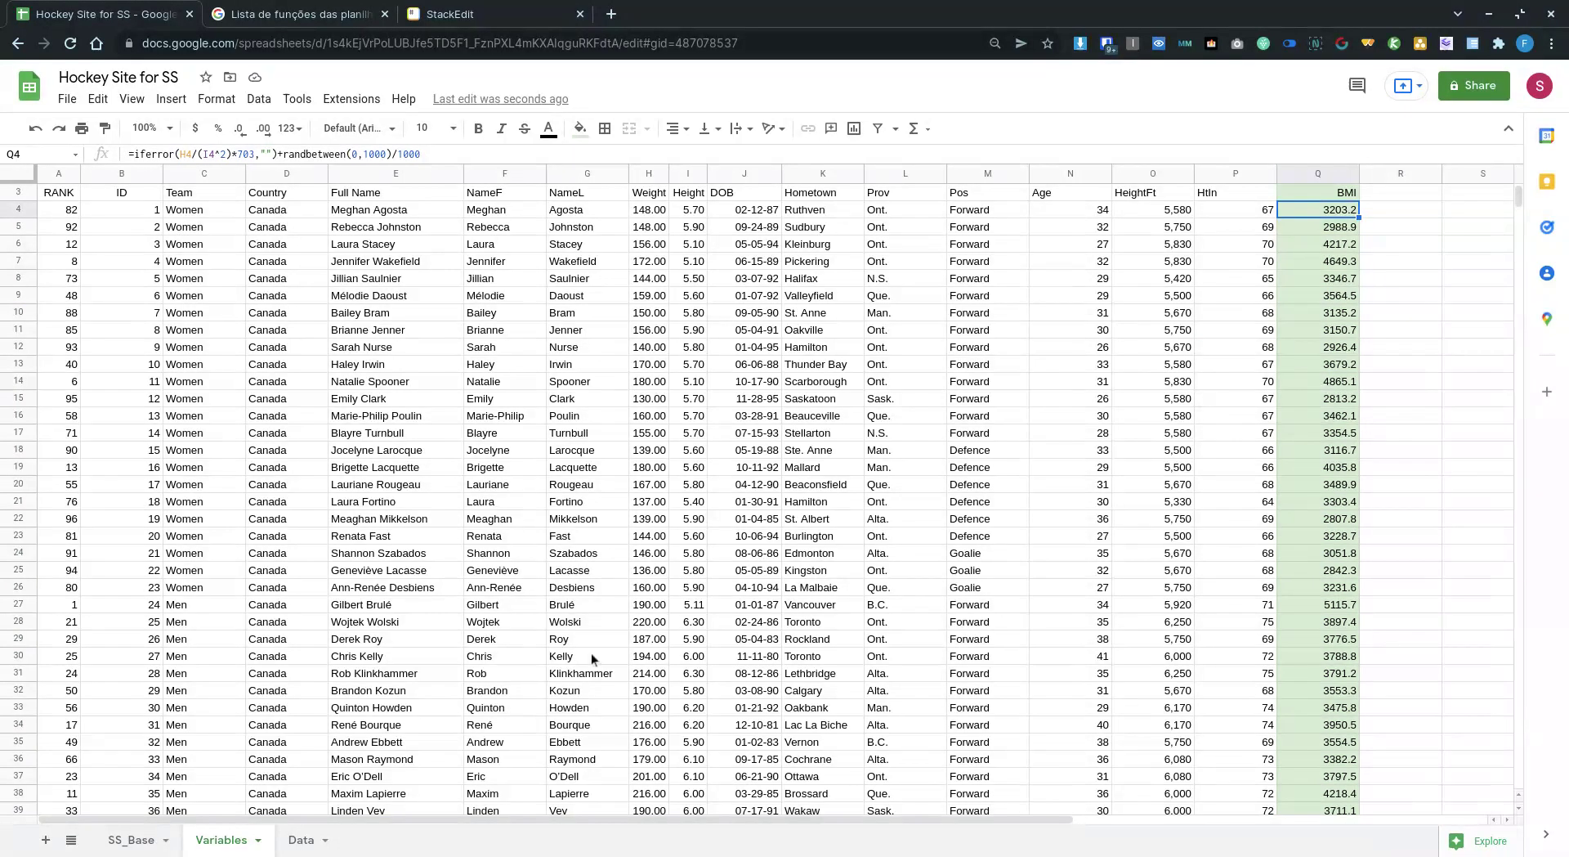
Review the ranked player list in SS_Base down to rank 96 for lookup errors, and inspect the BMI formula in M2.
click(127, 839)
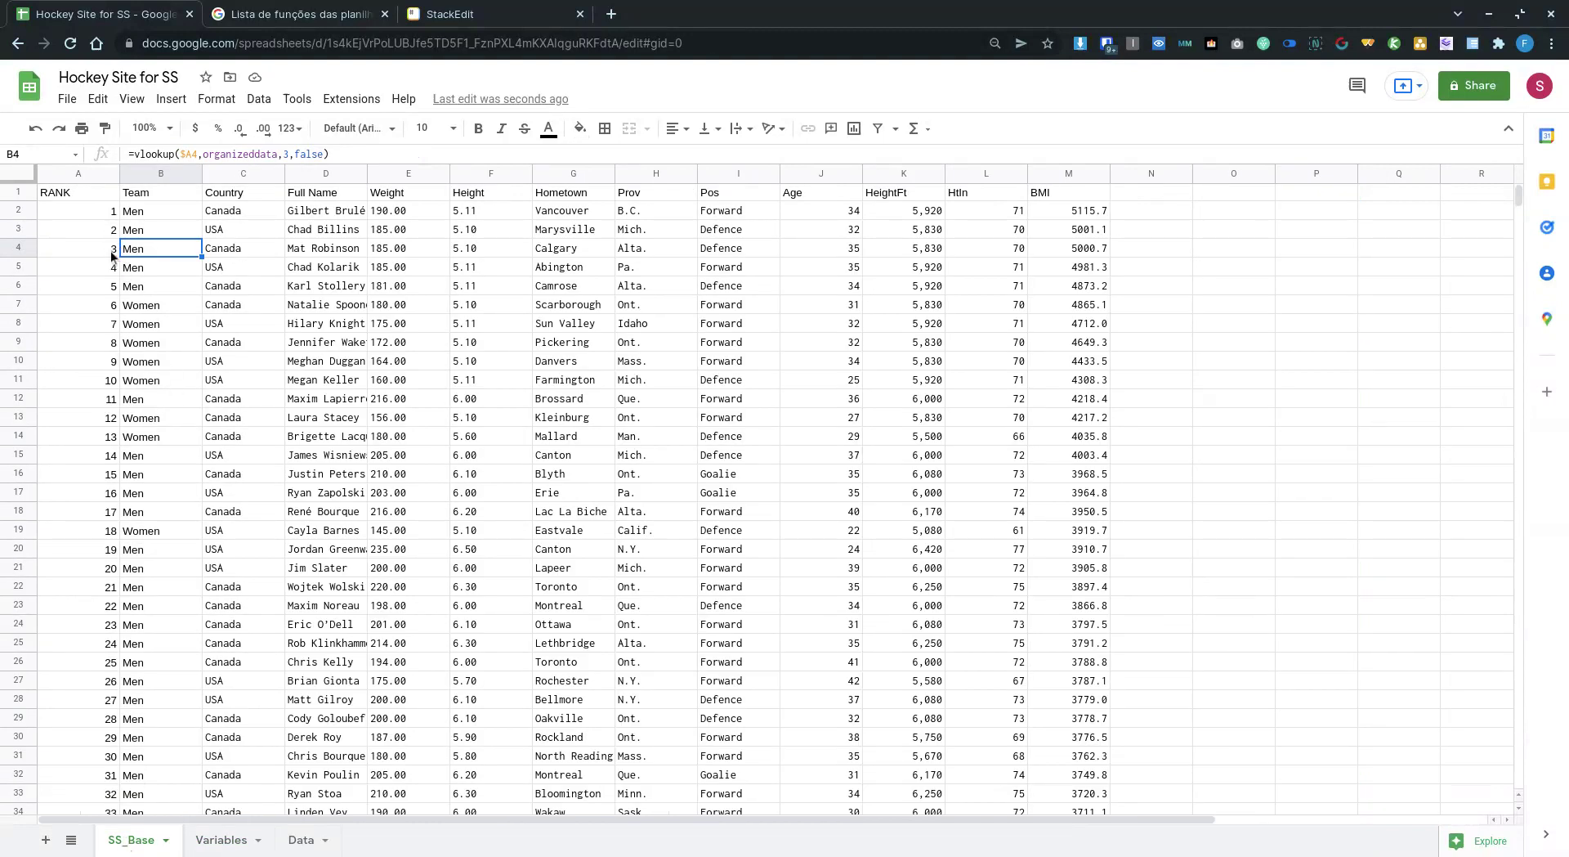
scroll(90, 509, down, 8)
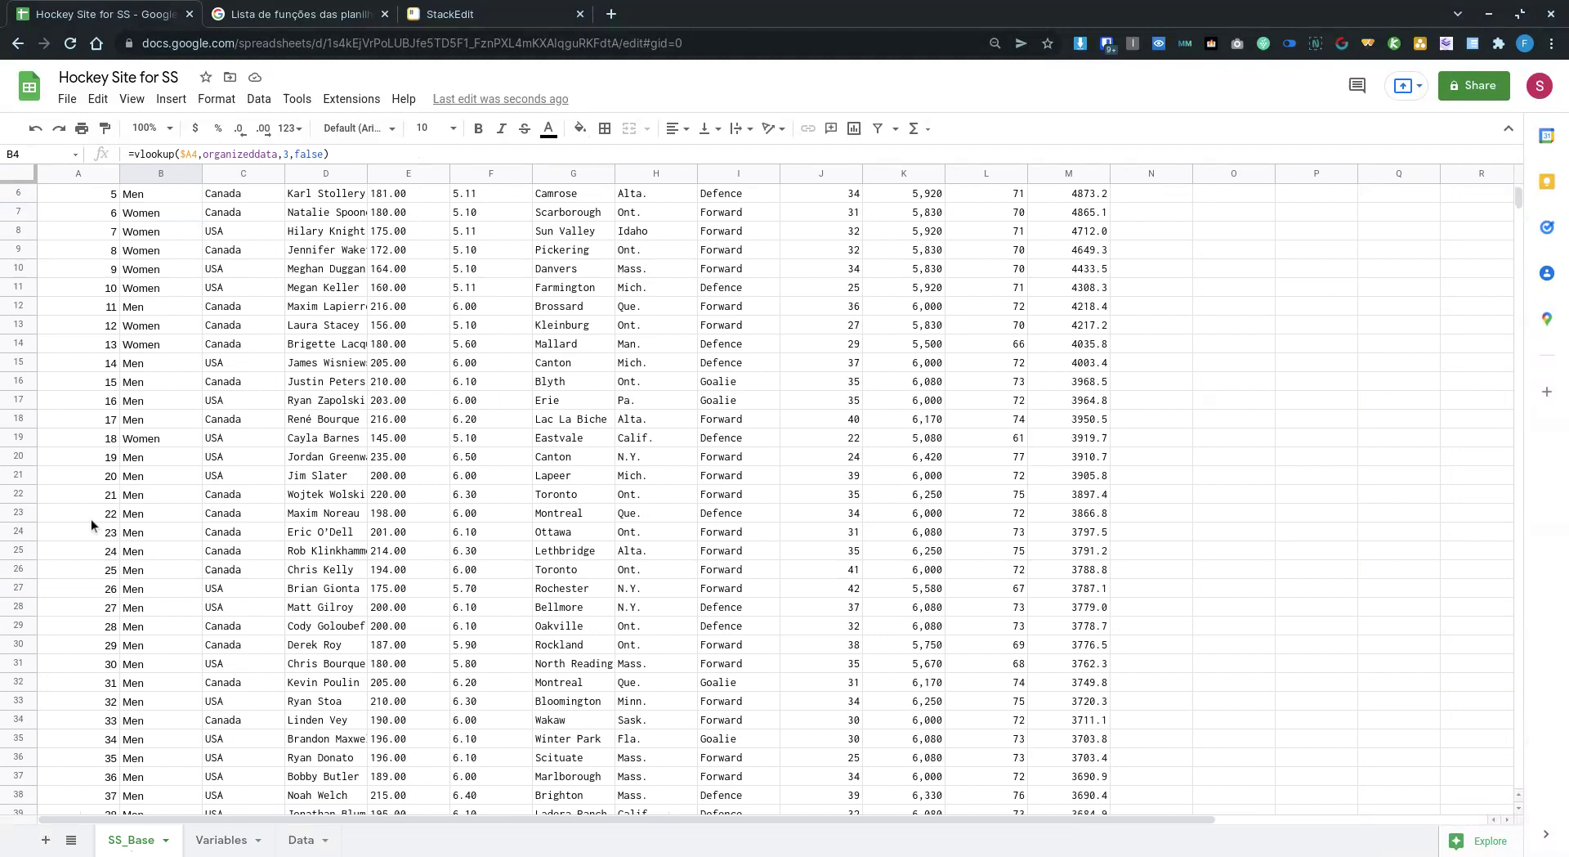
scroll(95, 542, down, 9)
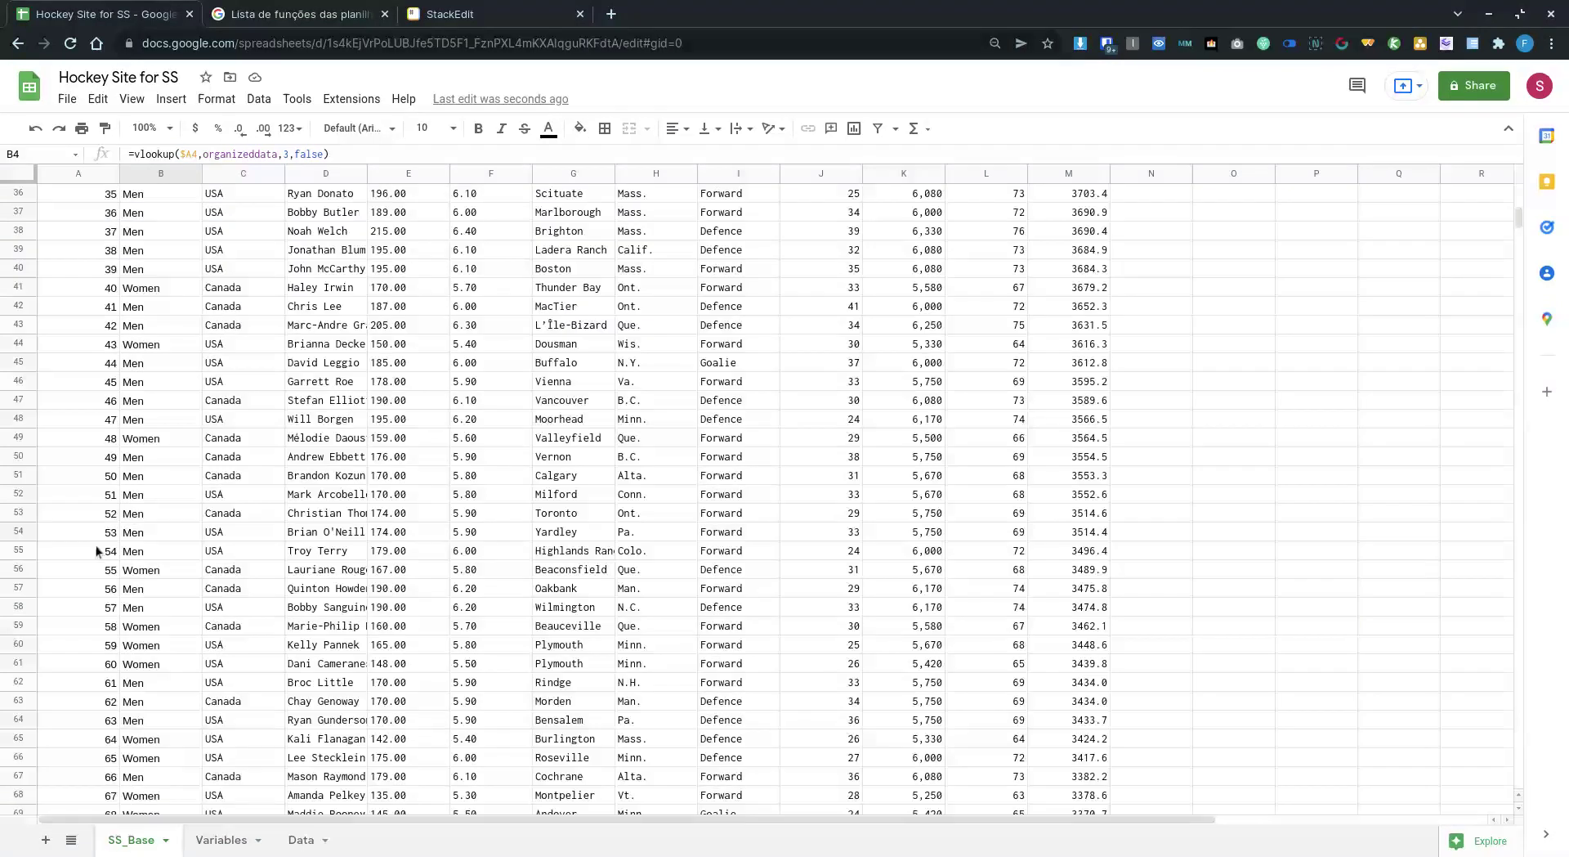
scroll(96, 550, down, 7)
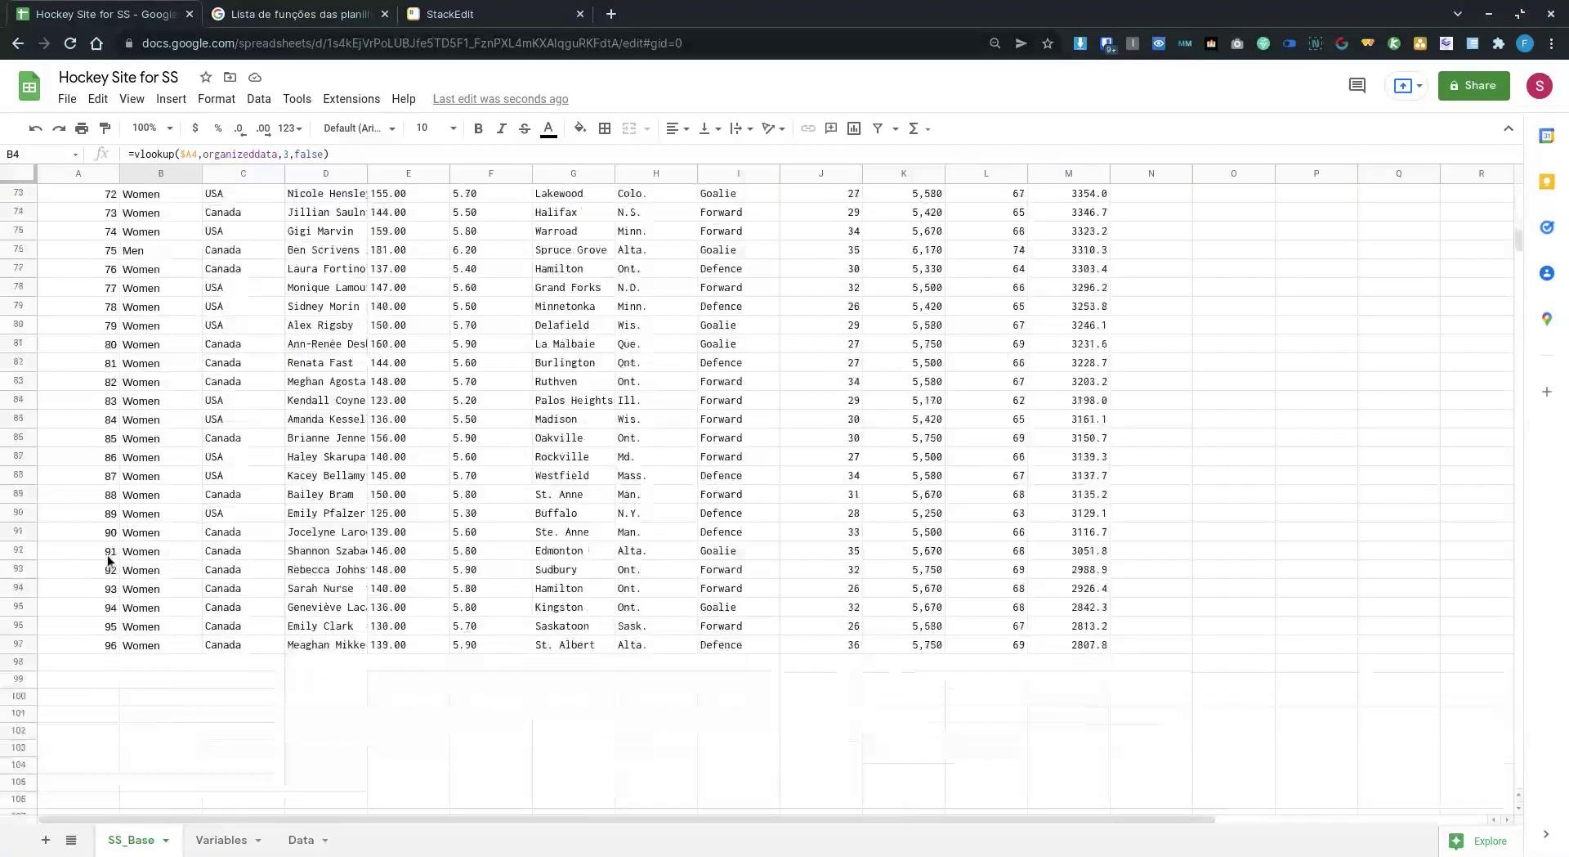
scroll(109, 560, up, 11)
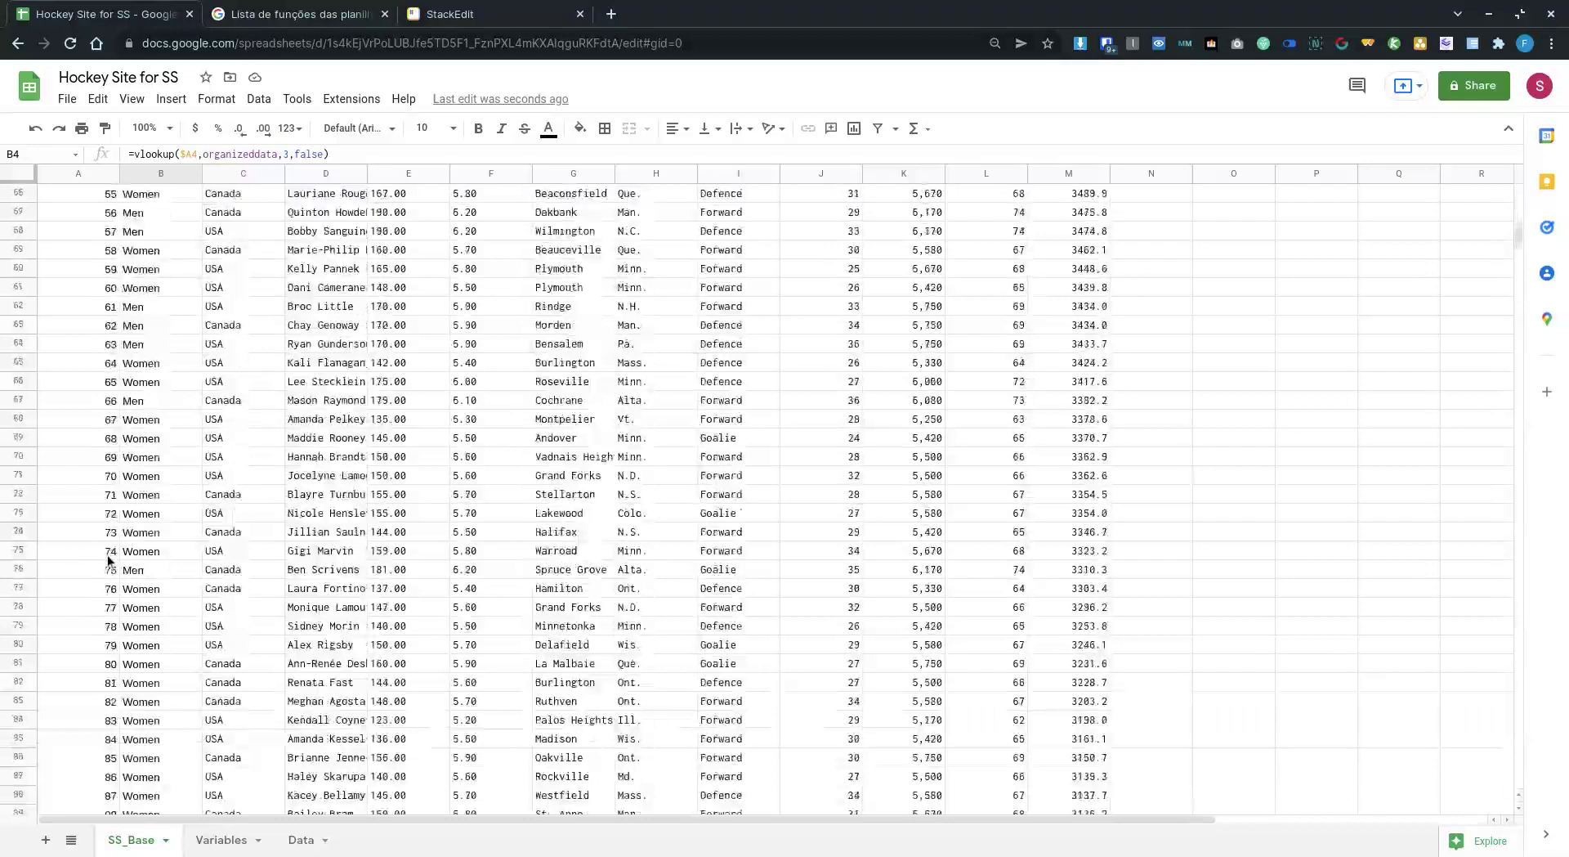
scroll(109, 560, up, 12)
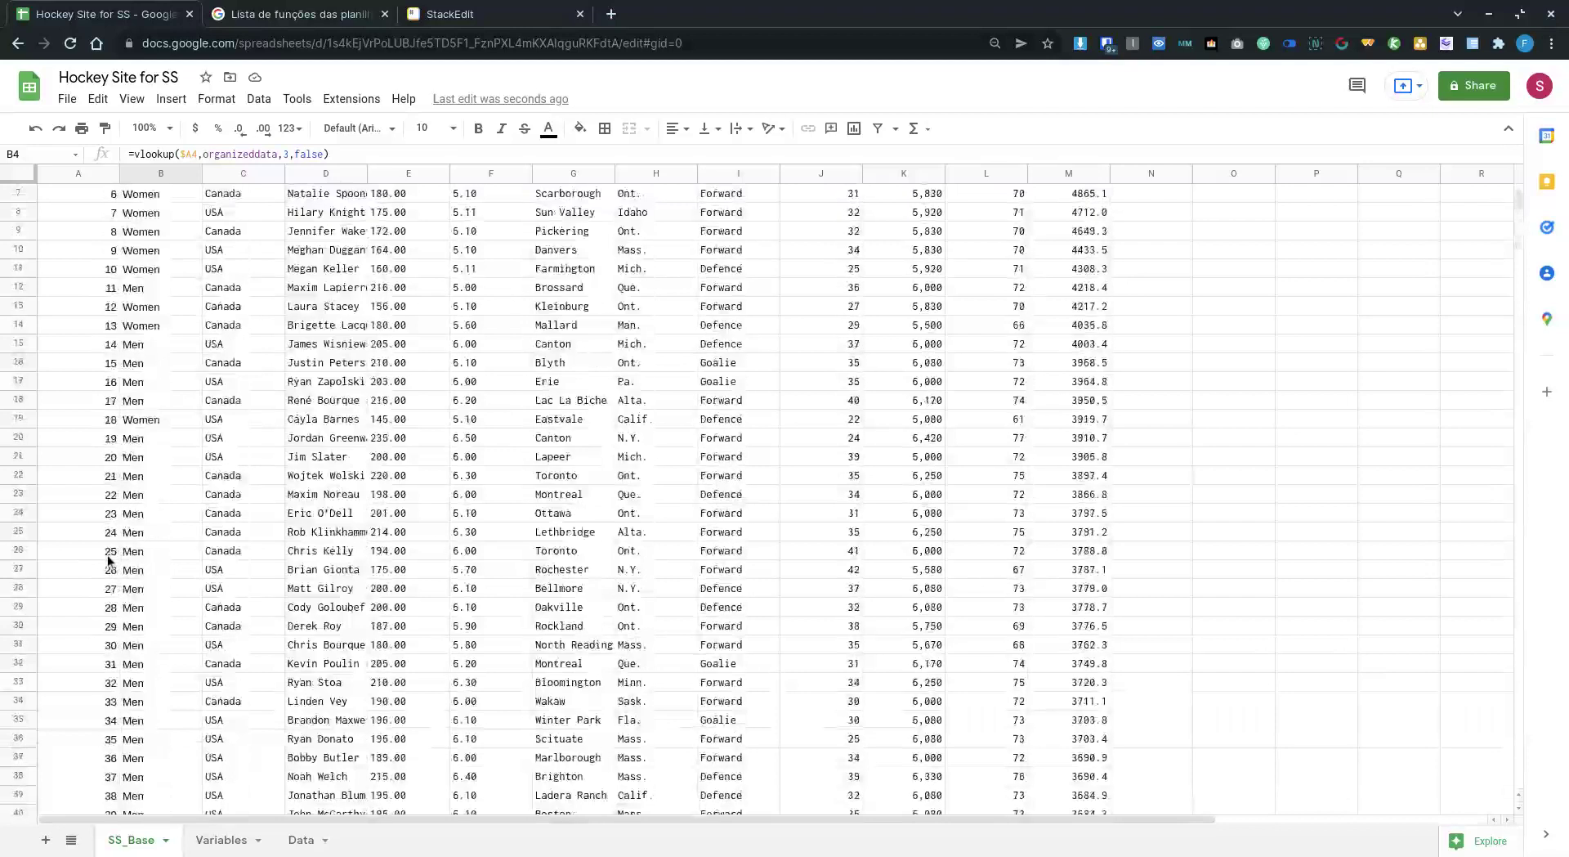
click(1062, 211)
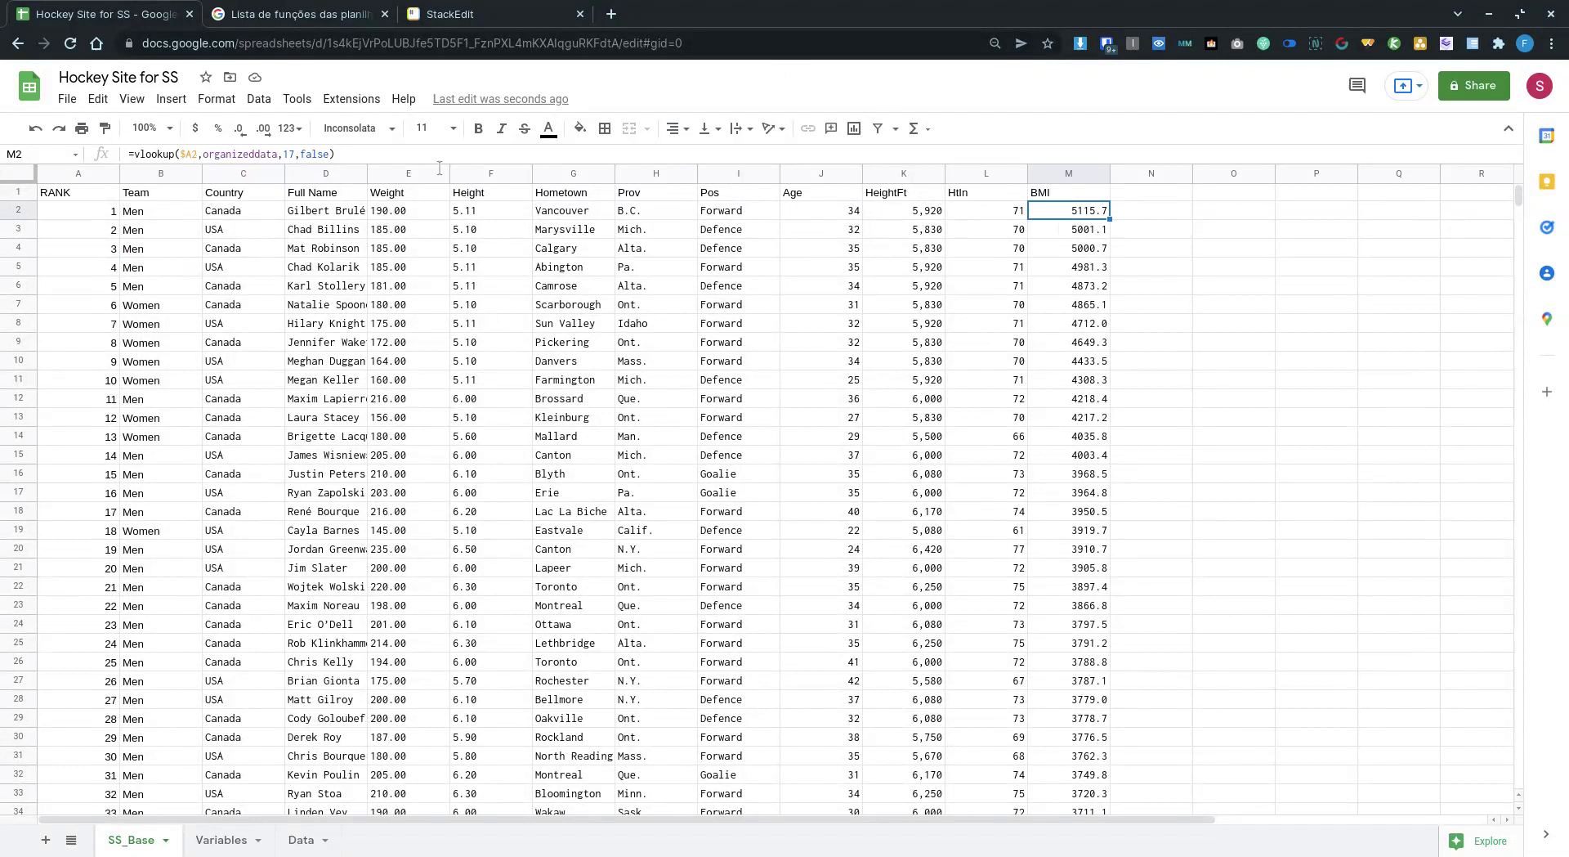
Right-align the Weight and Height columns, E and F, of SS_Base.
drag(482, 174, 424, 181)
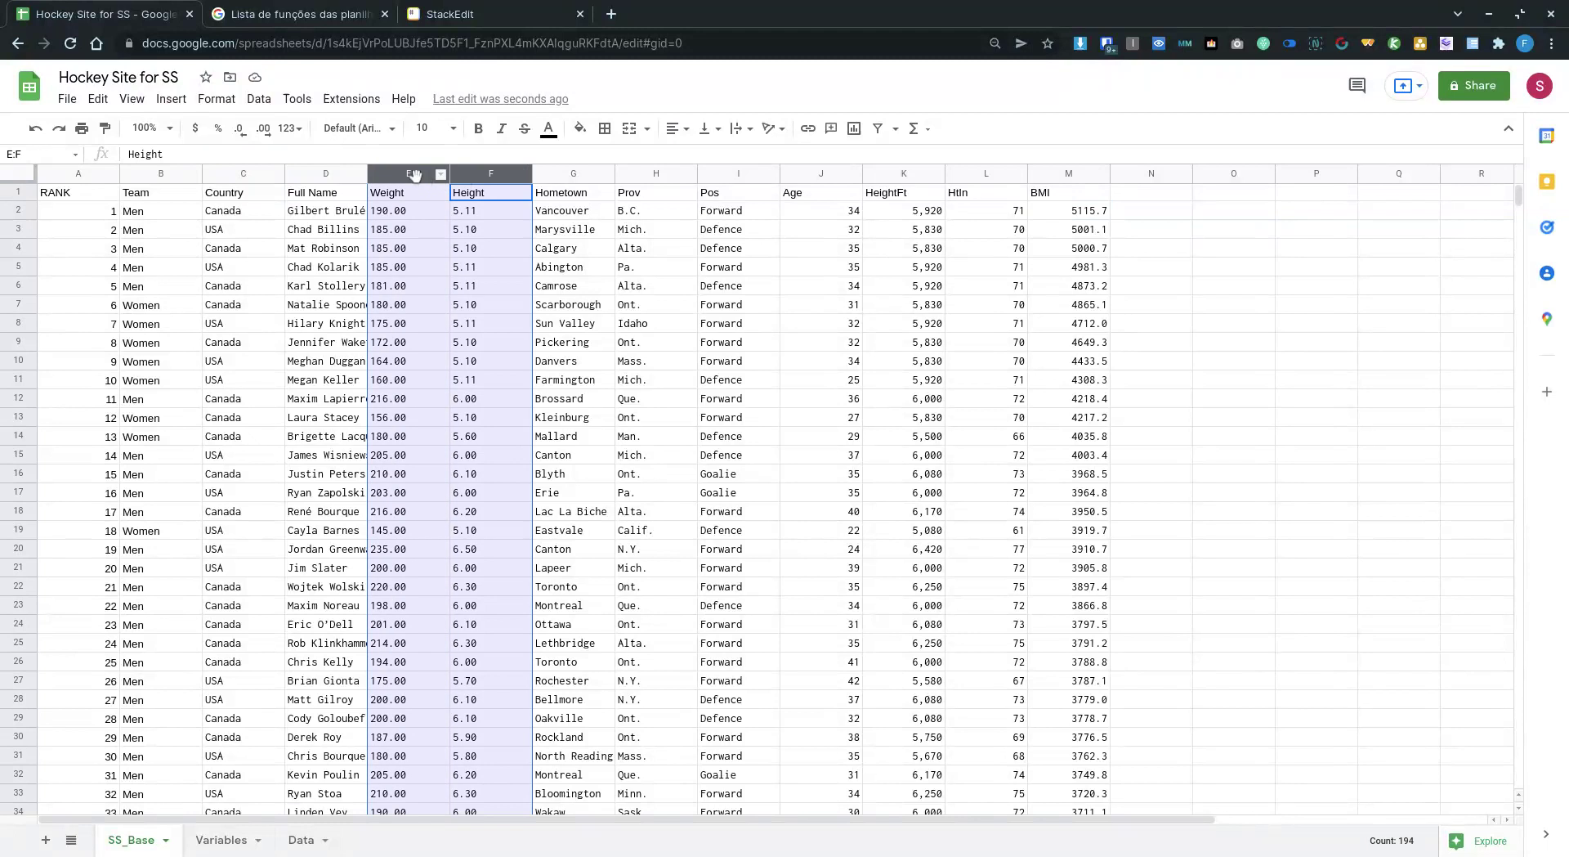
click(675, 129)
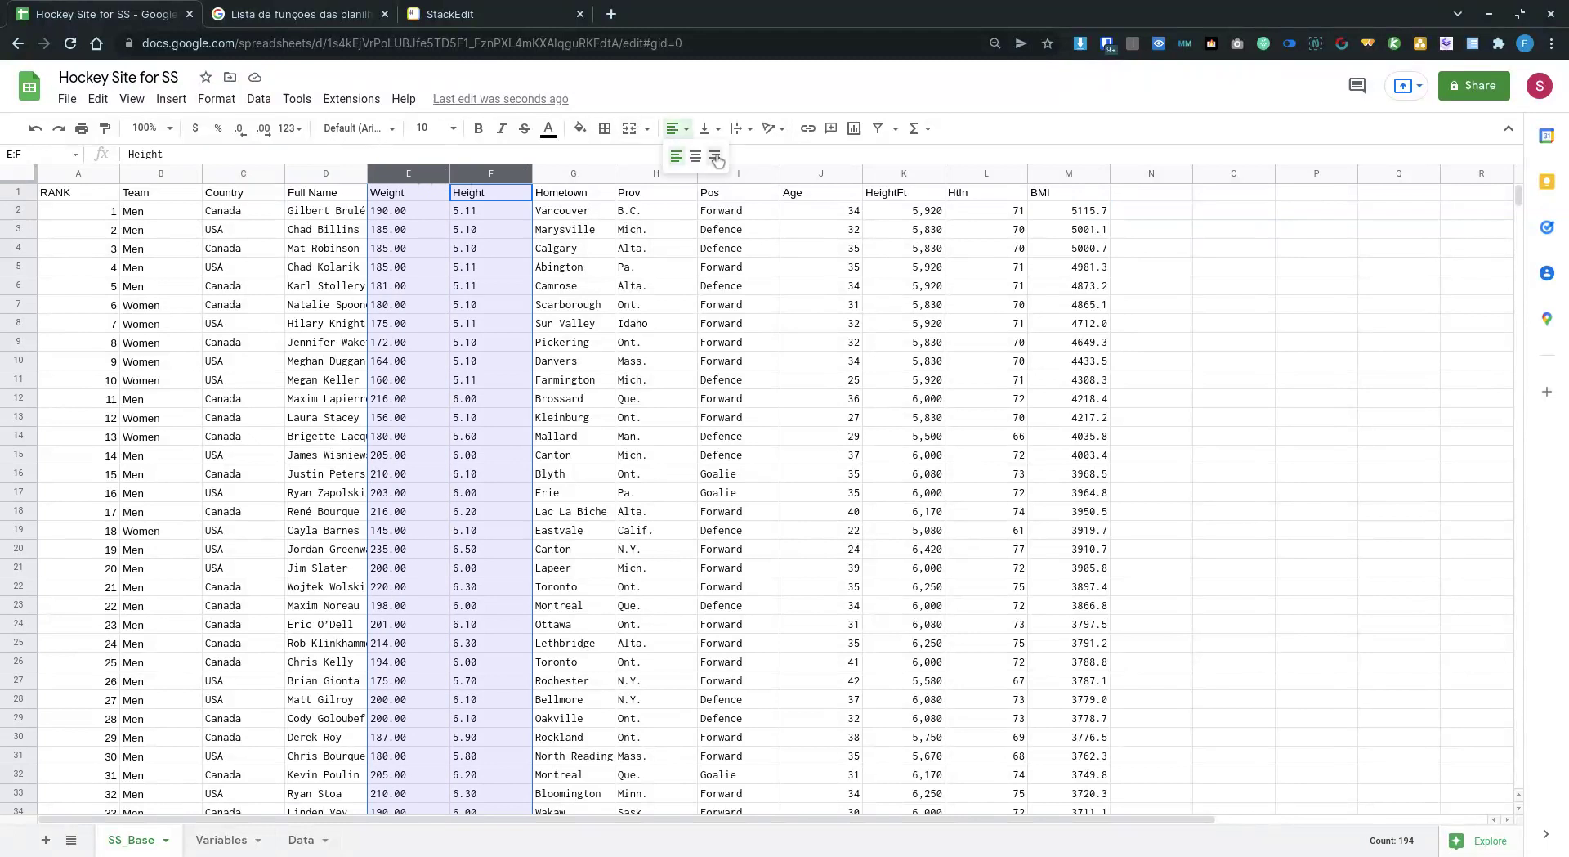
click(716, 157)
click(437, 291)
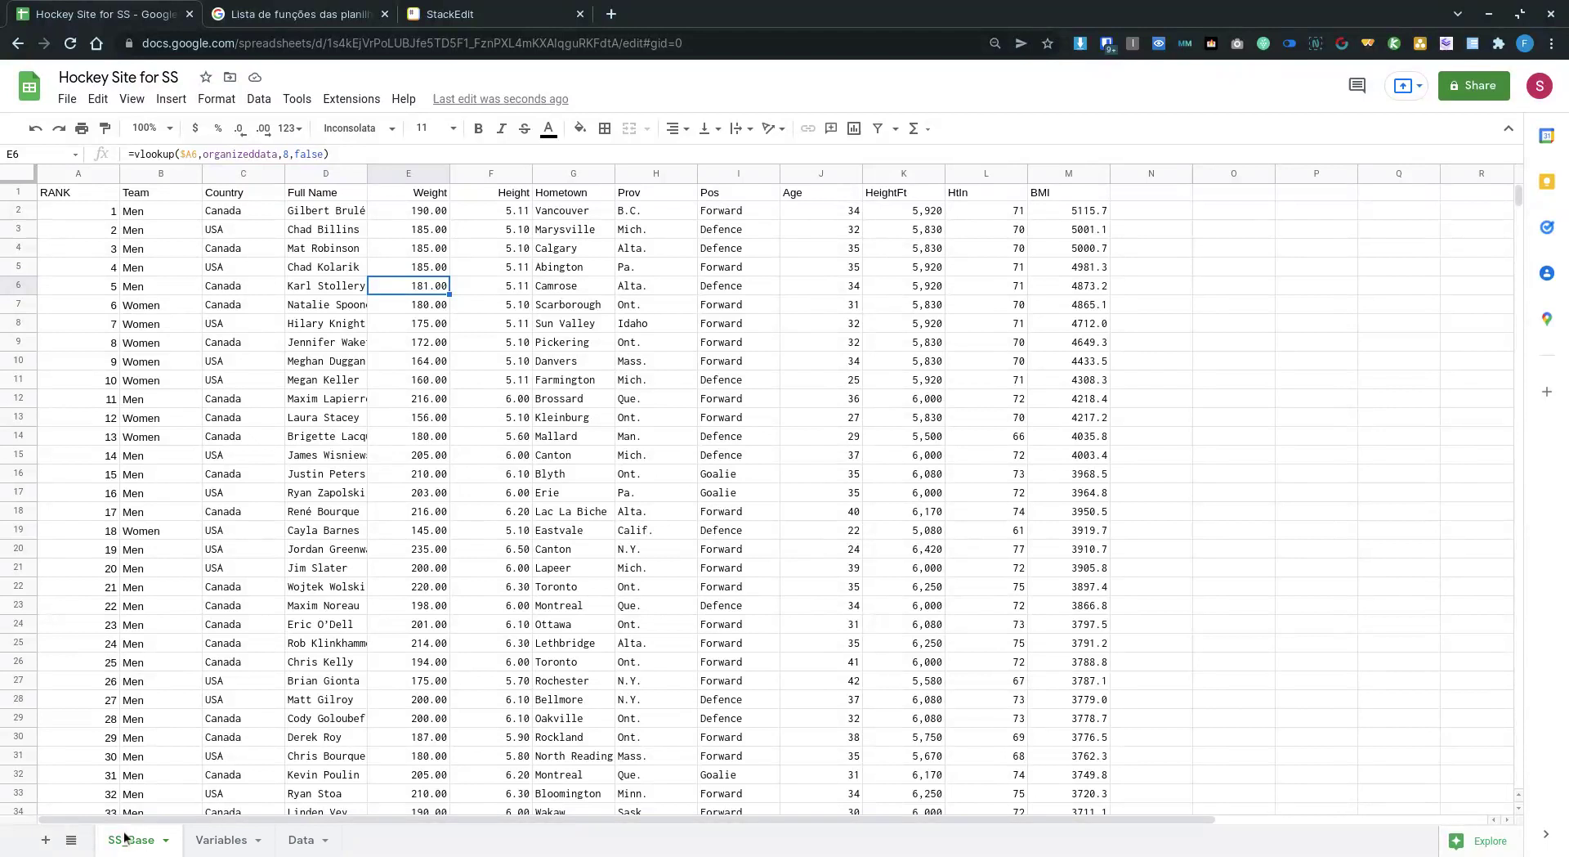
Share the spreadsheet with anyone with the link as Viewer, and close the sharing settings.
click(1488, 87)
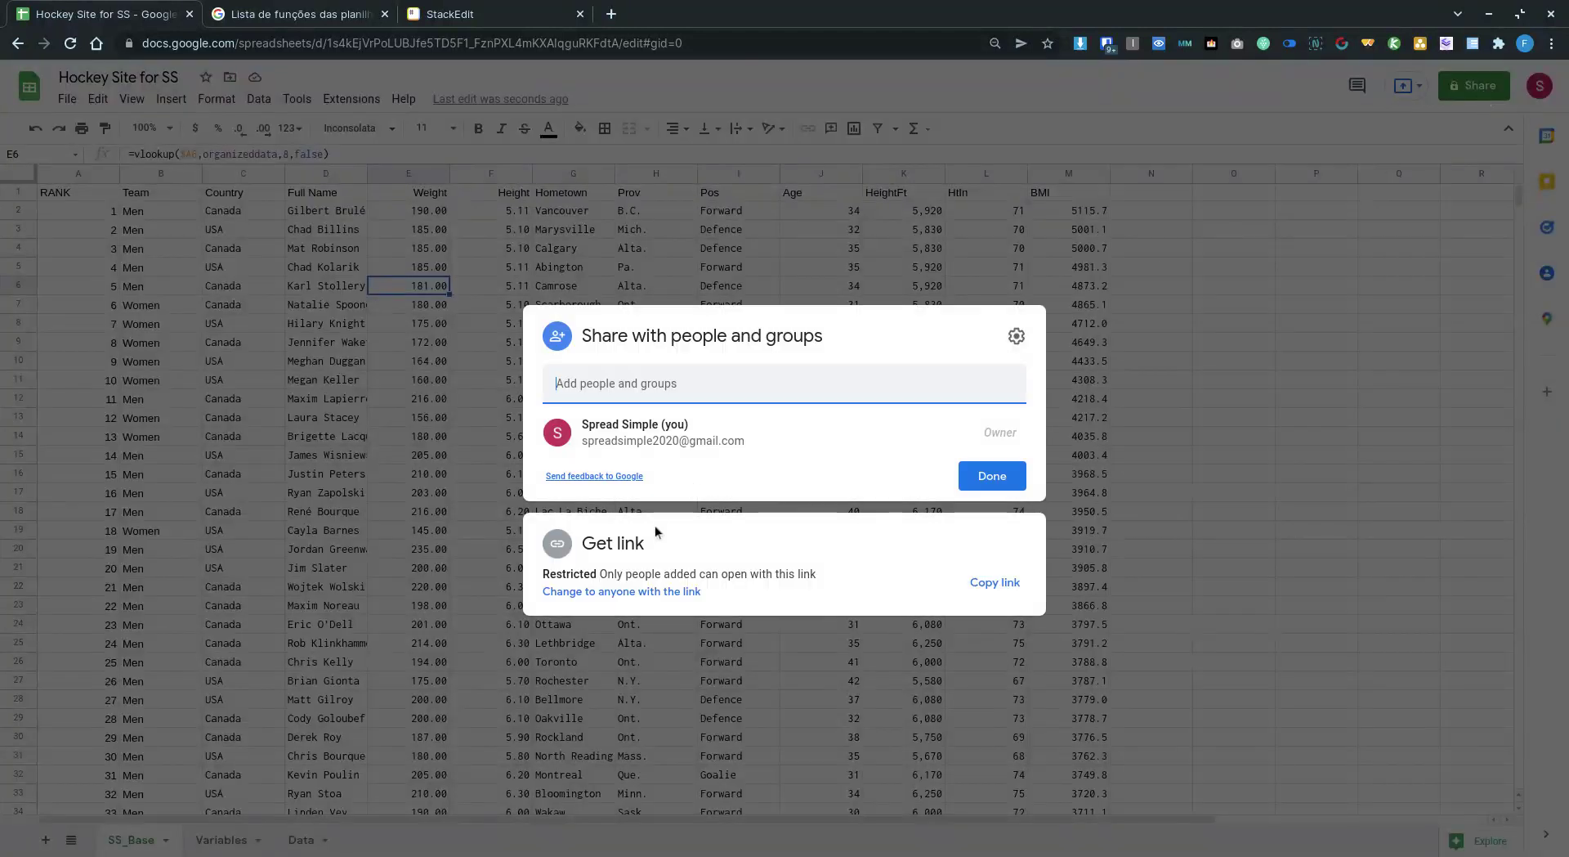
click(645, 593)
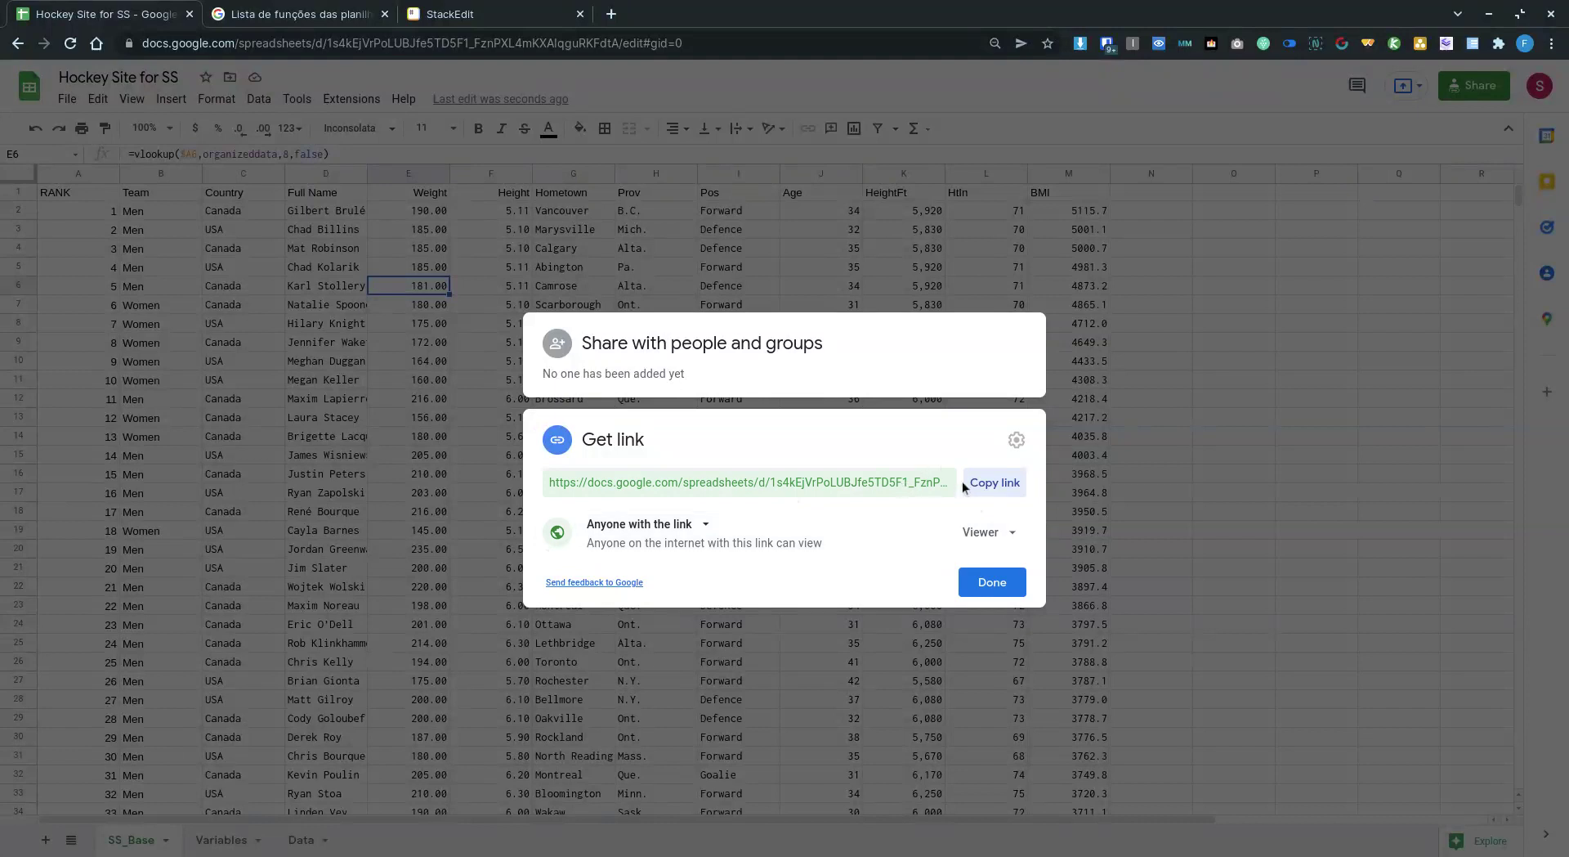
click(935, 482)
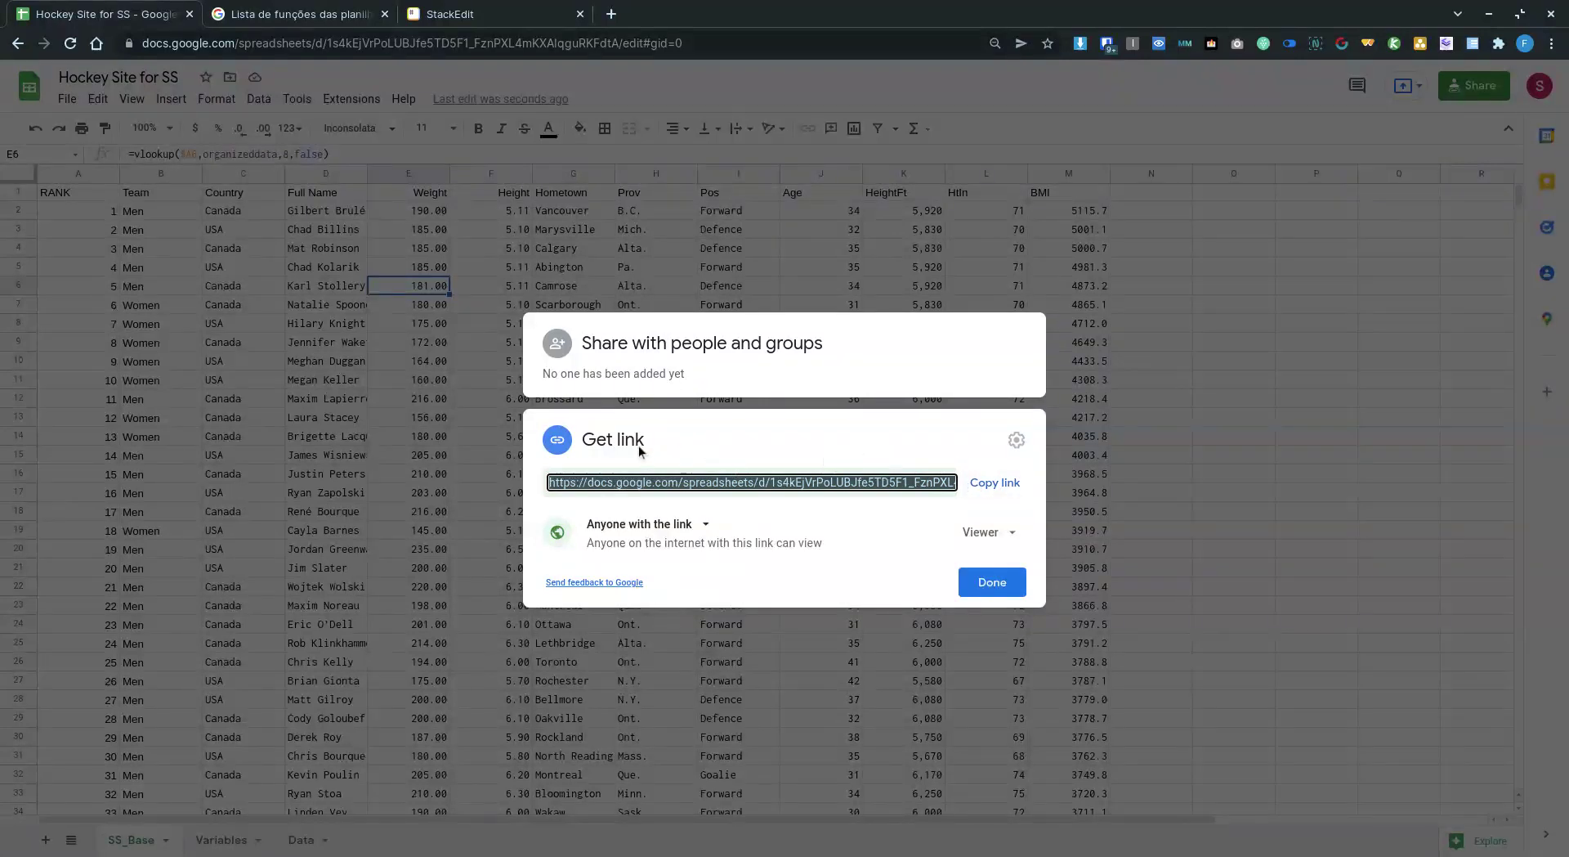
click(1010, 588)
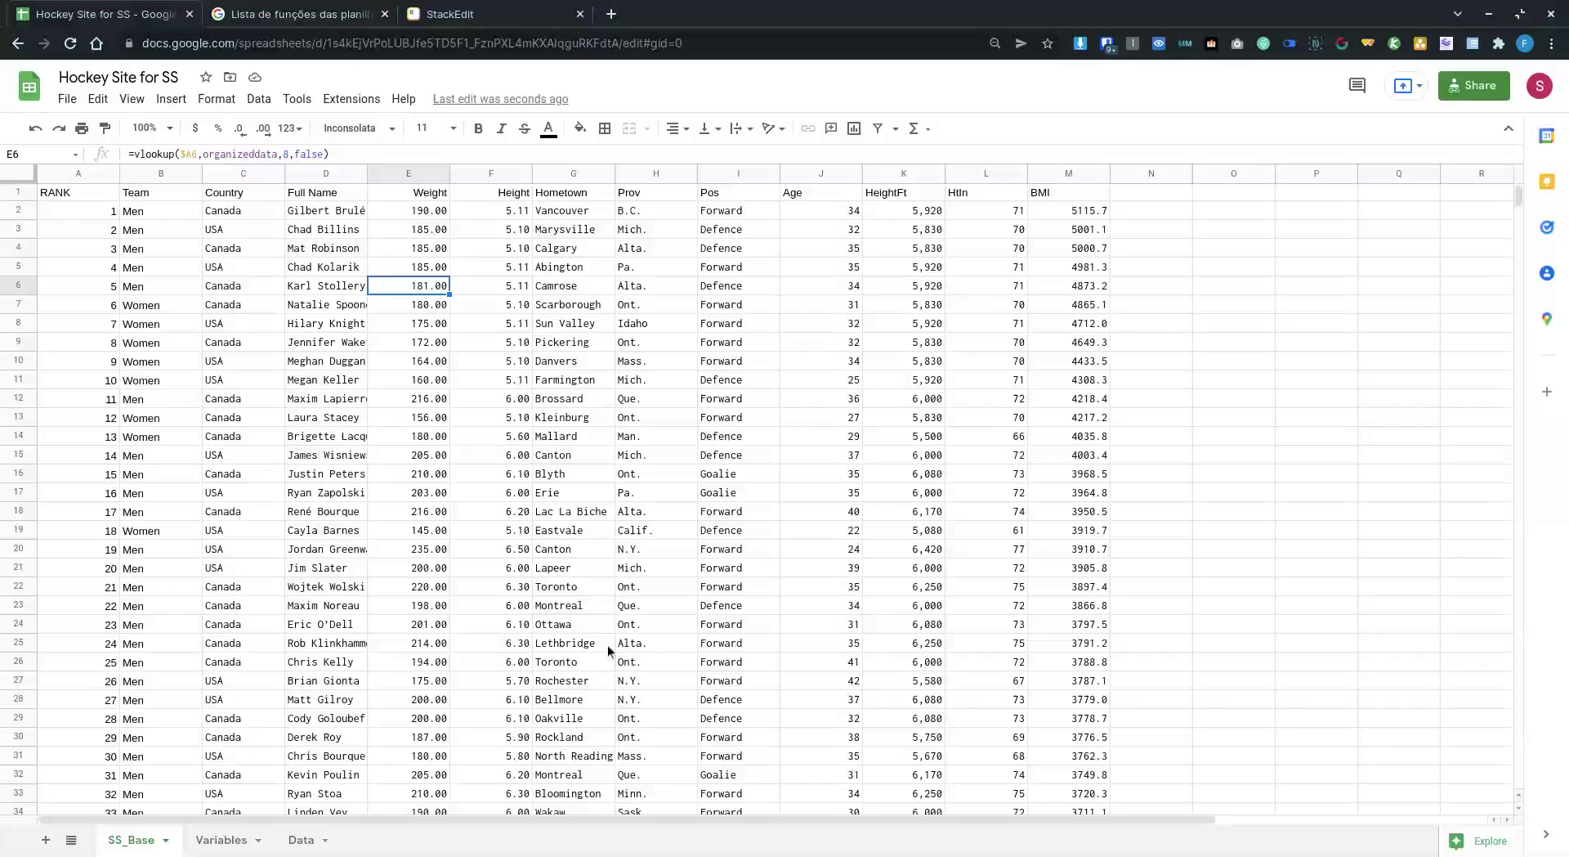
Review the raw player records in the Data sheet and the calculated columns in Variables, and return to SS_Base.
click(302, 840)
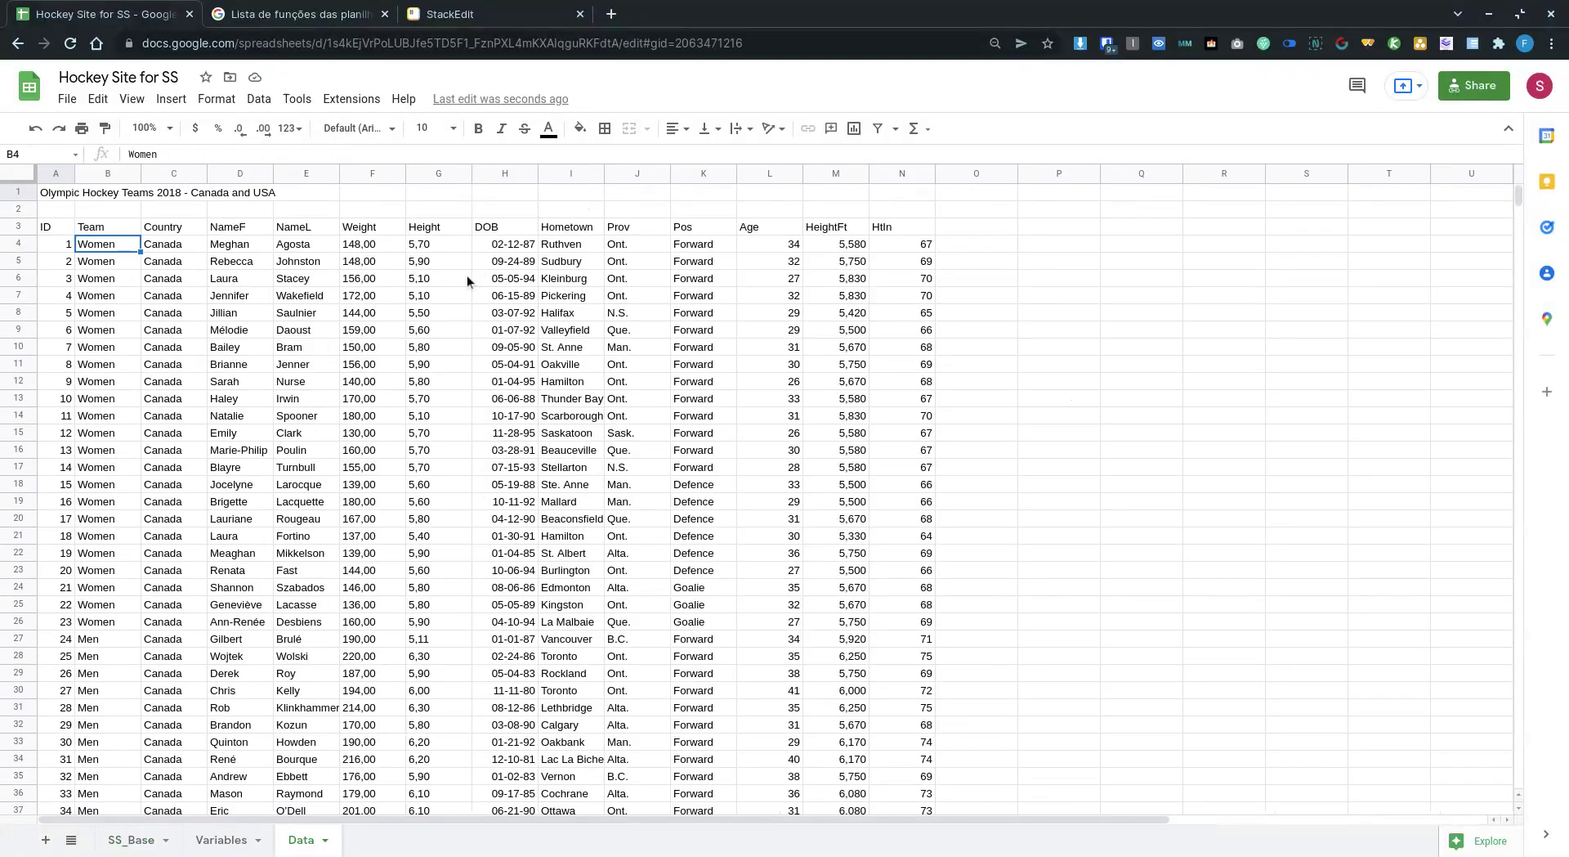
click(63, 243)
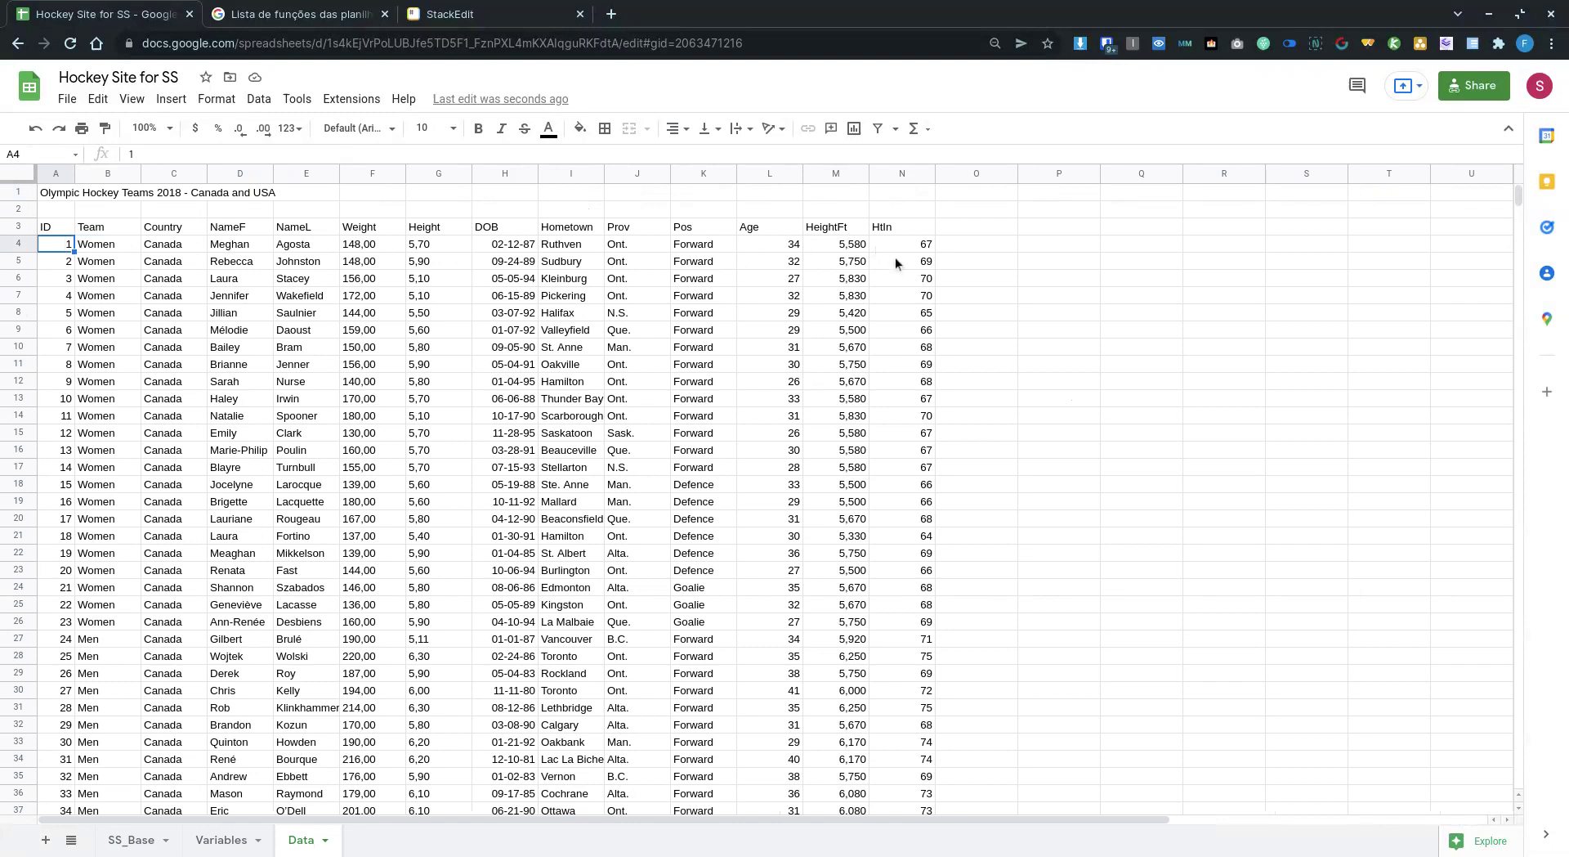
scroll(834, 309, down, 5)
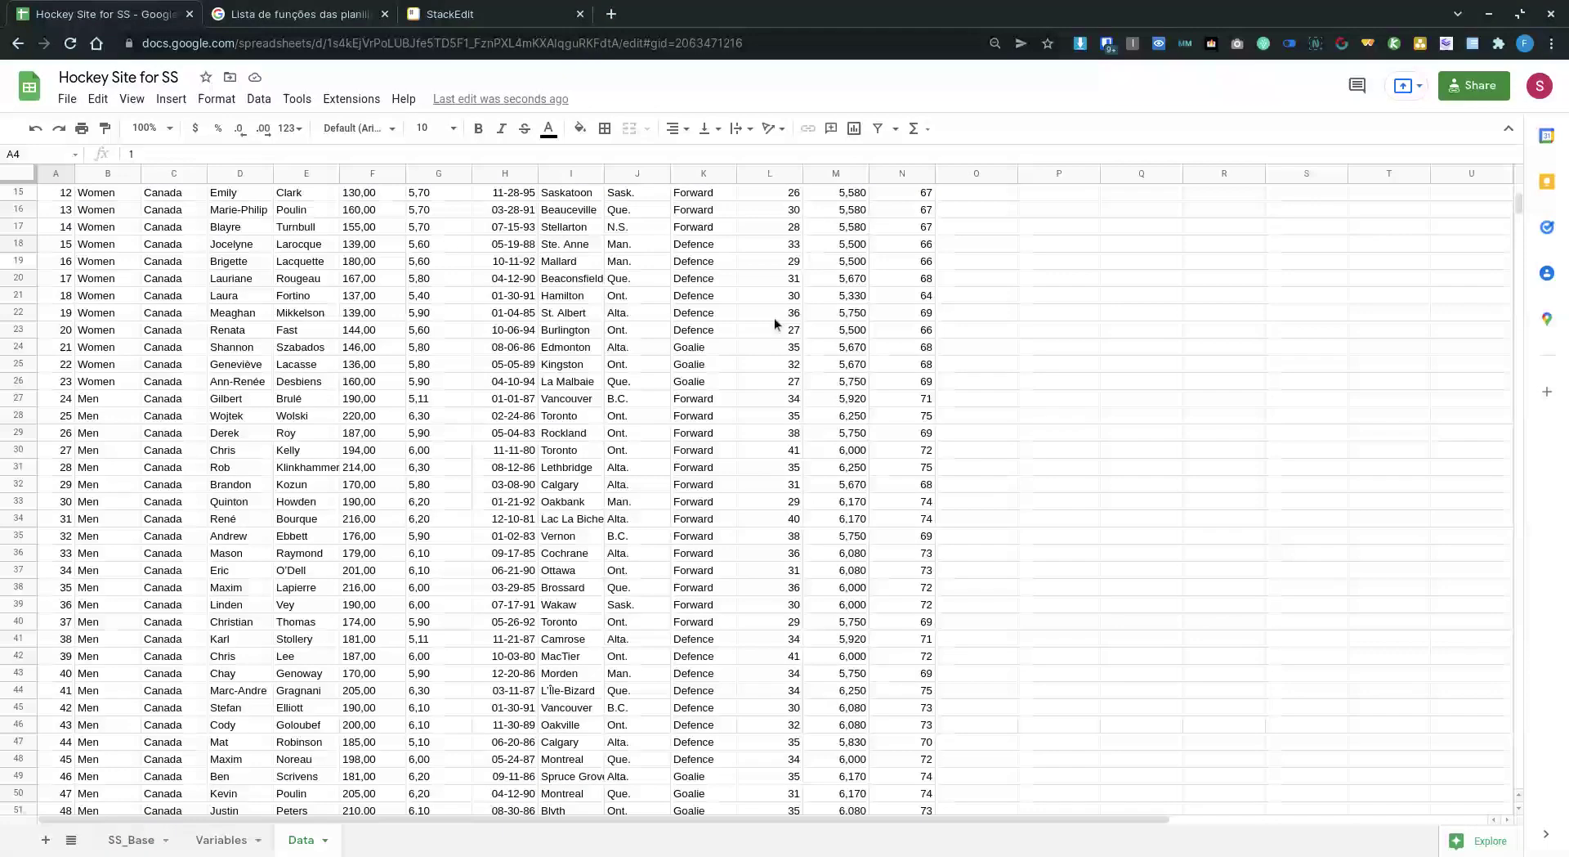
scroll(774, 321, down, 10)
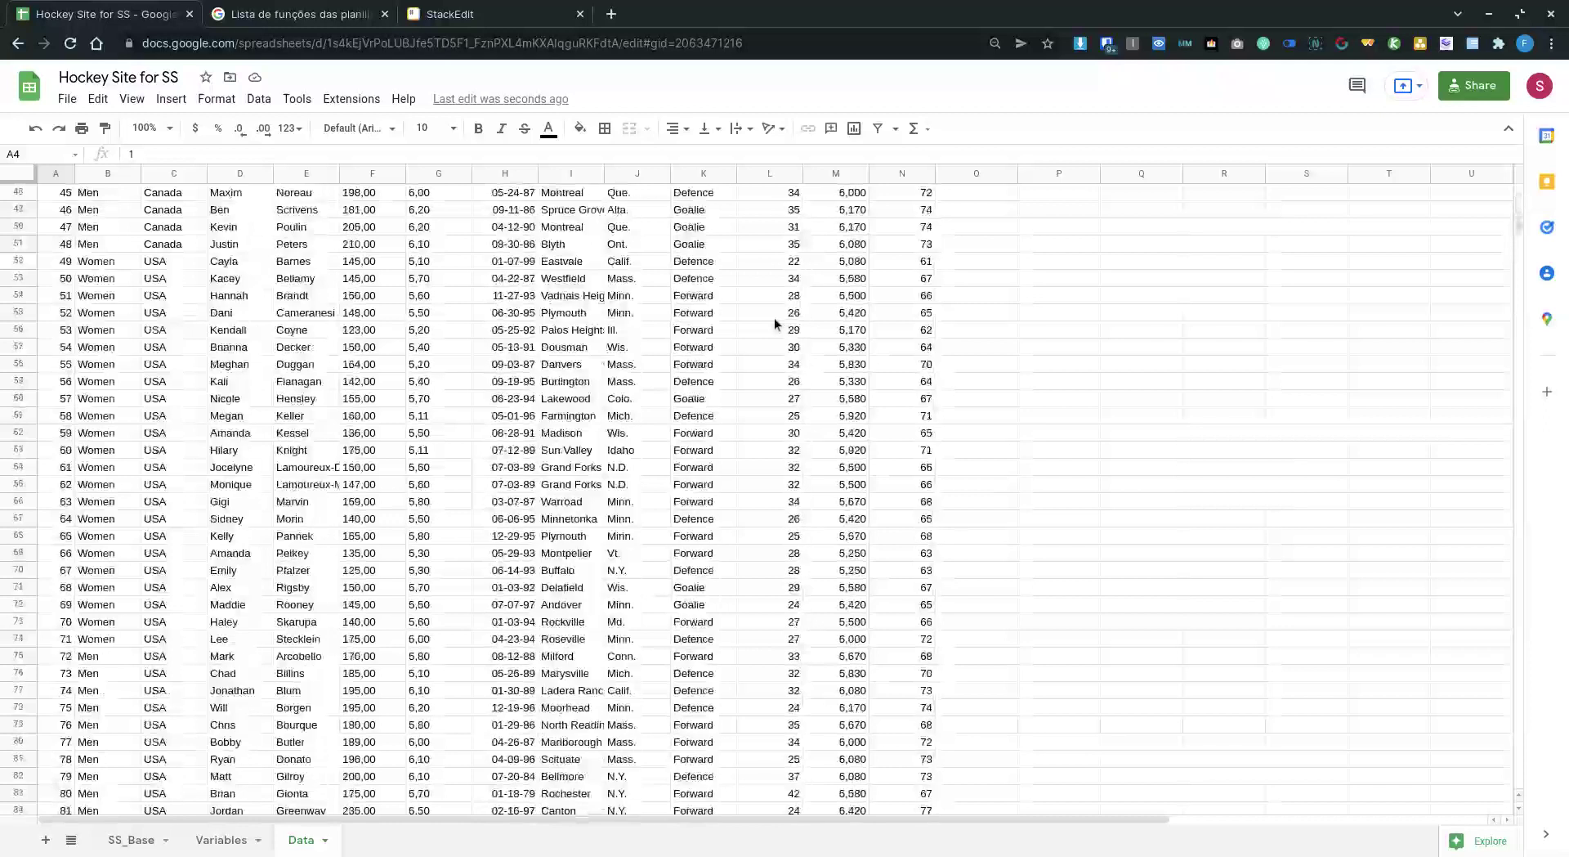
scroll(782, 327, down, 5)
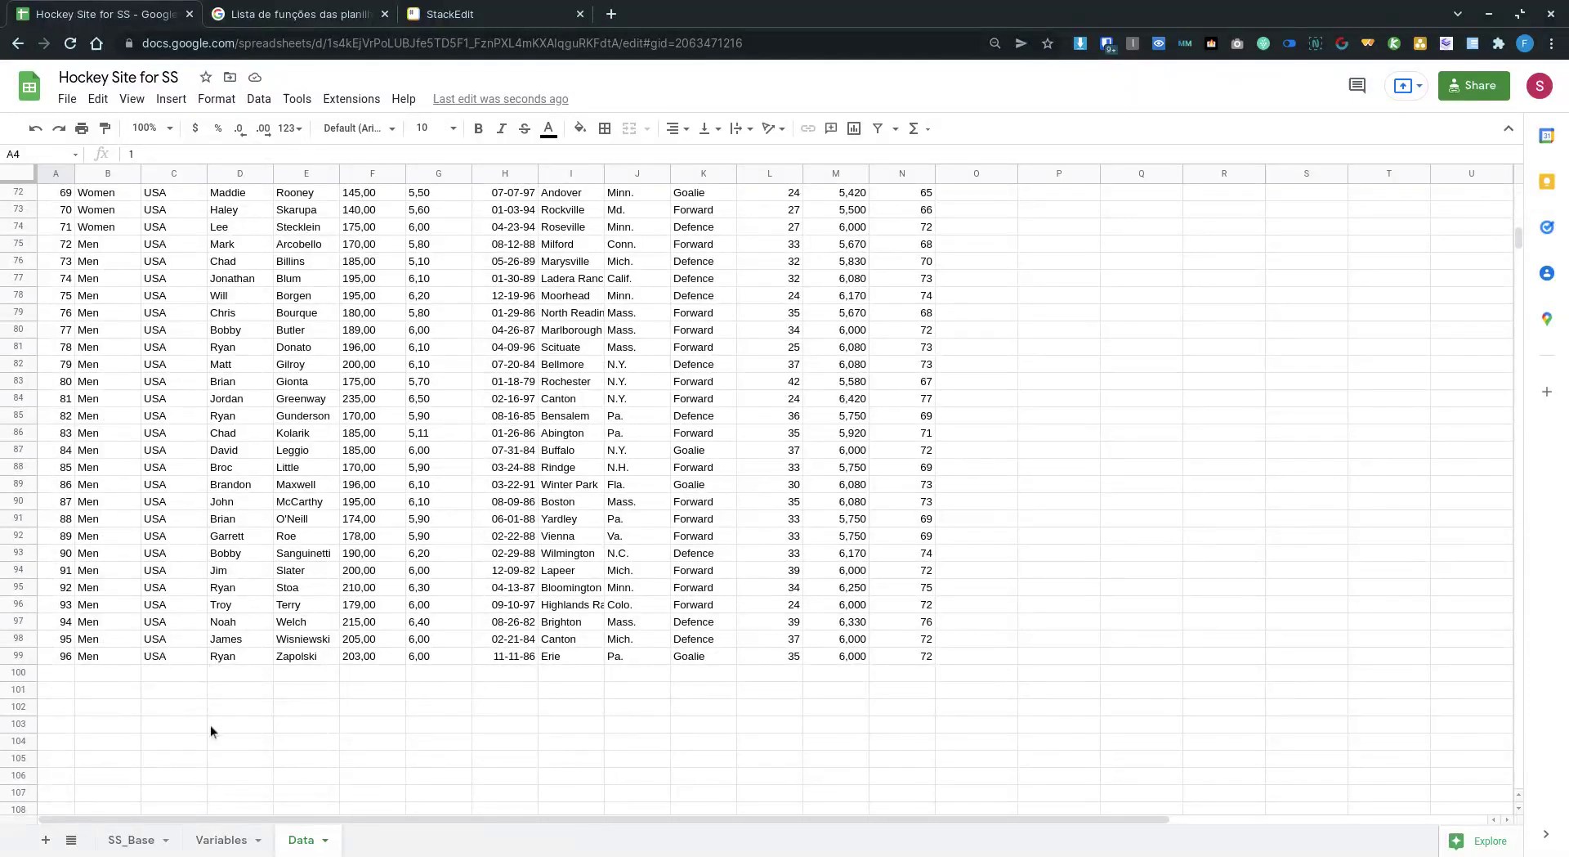
click(218, 842)
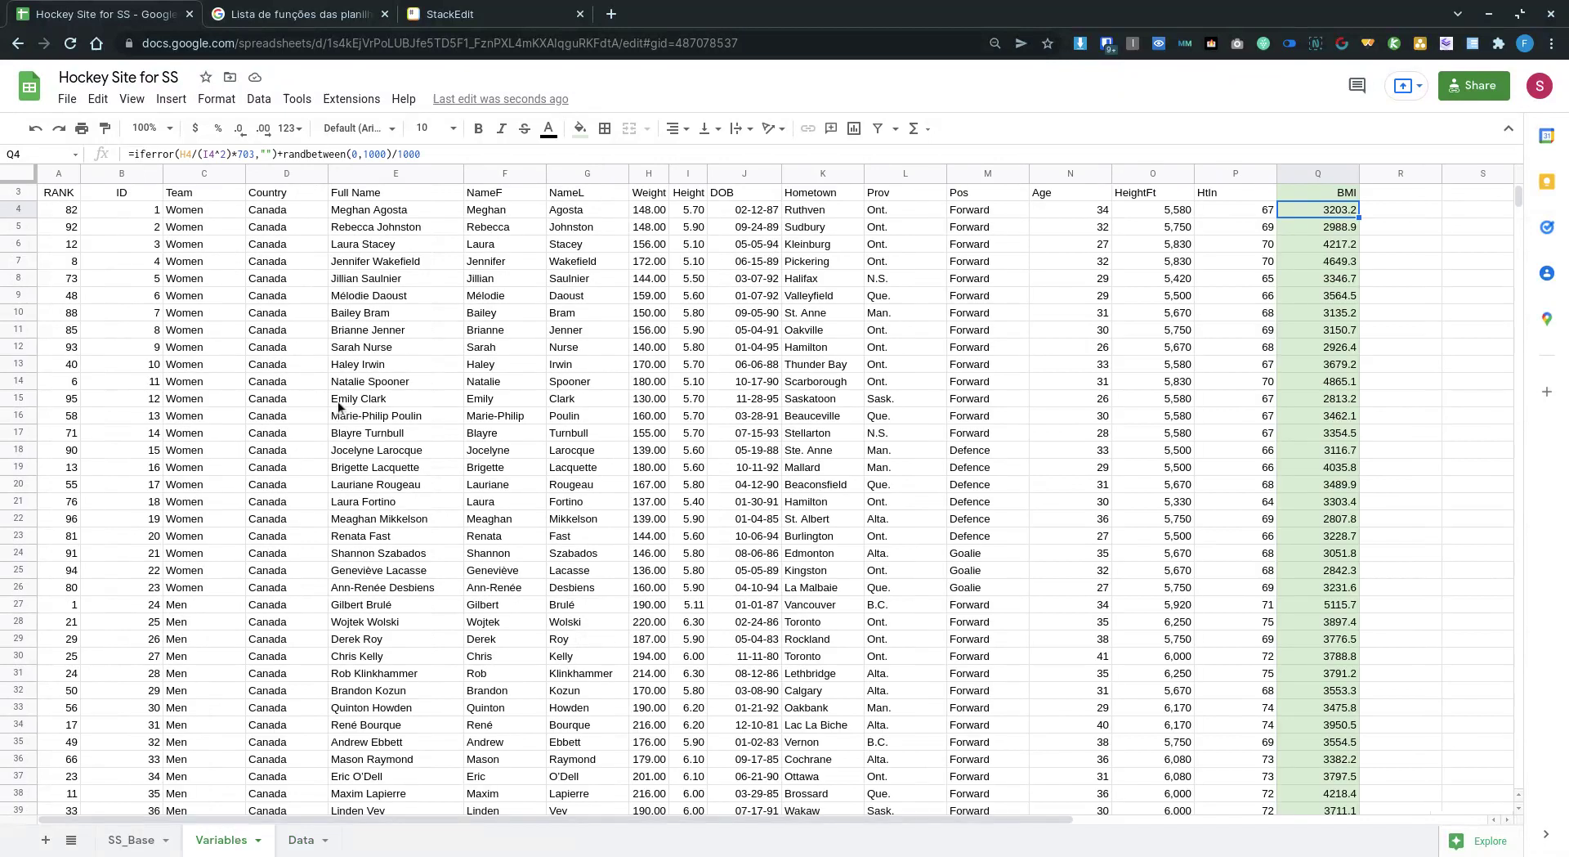
scroll(336, 400, up, 1)
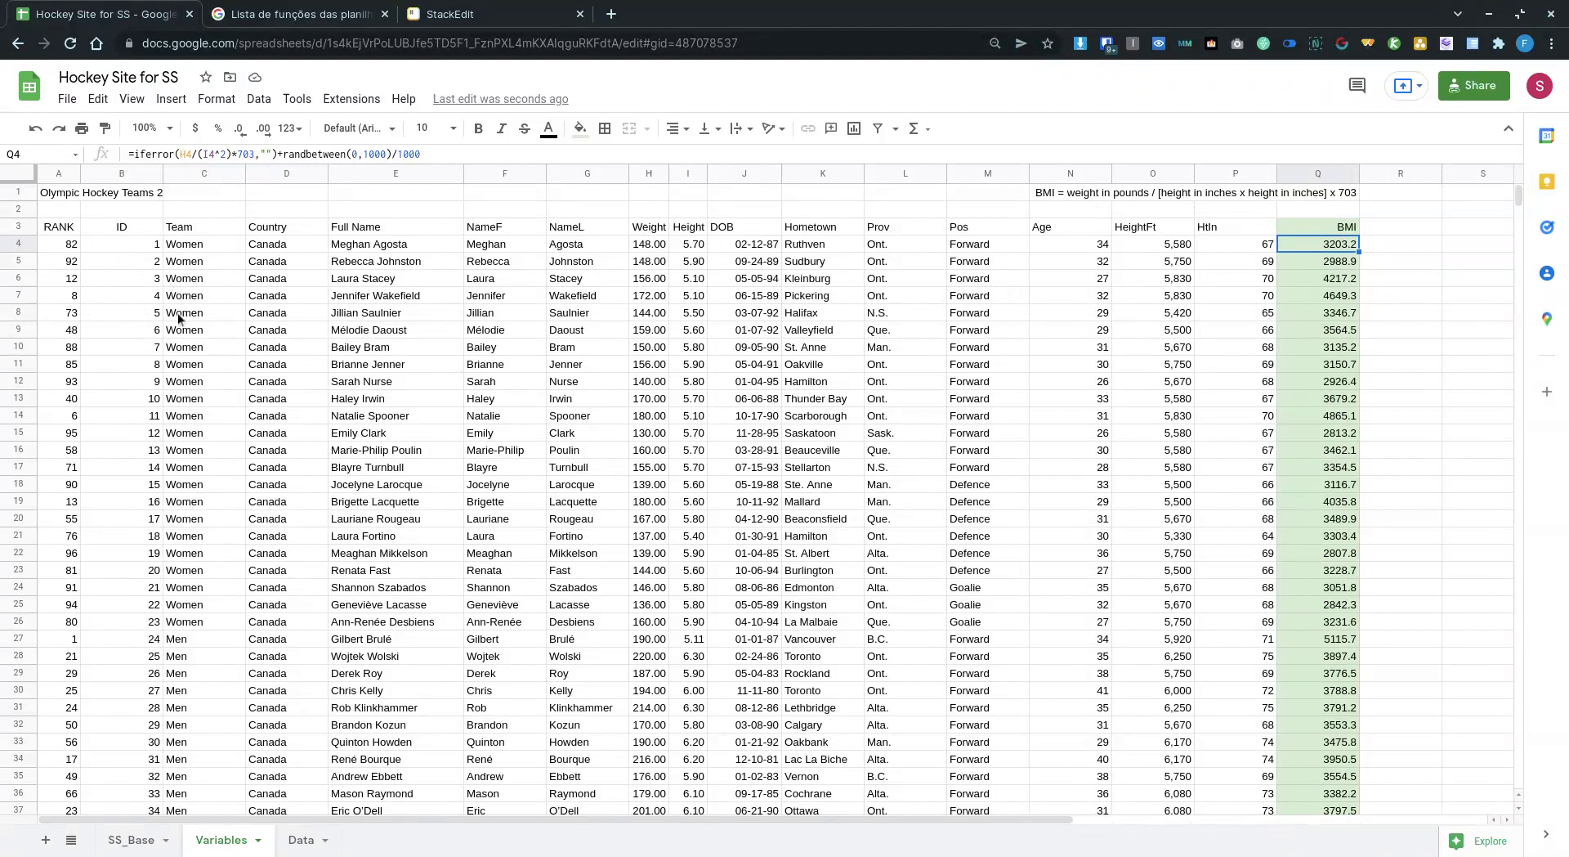
click(133, 842)
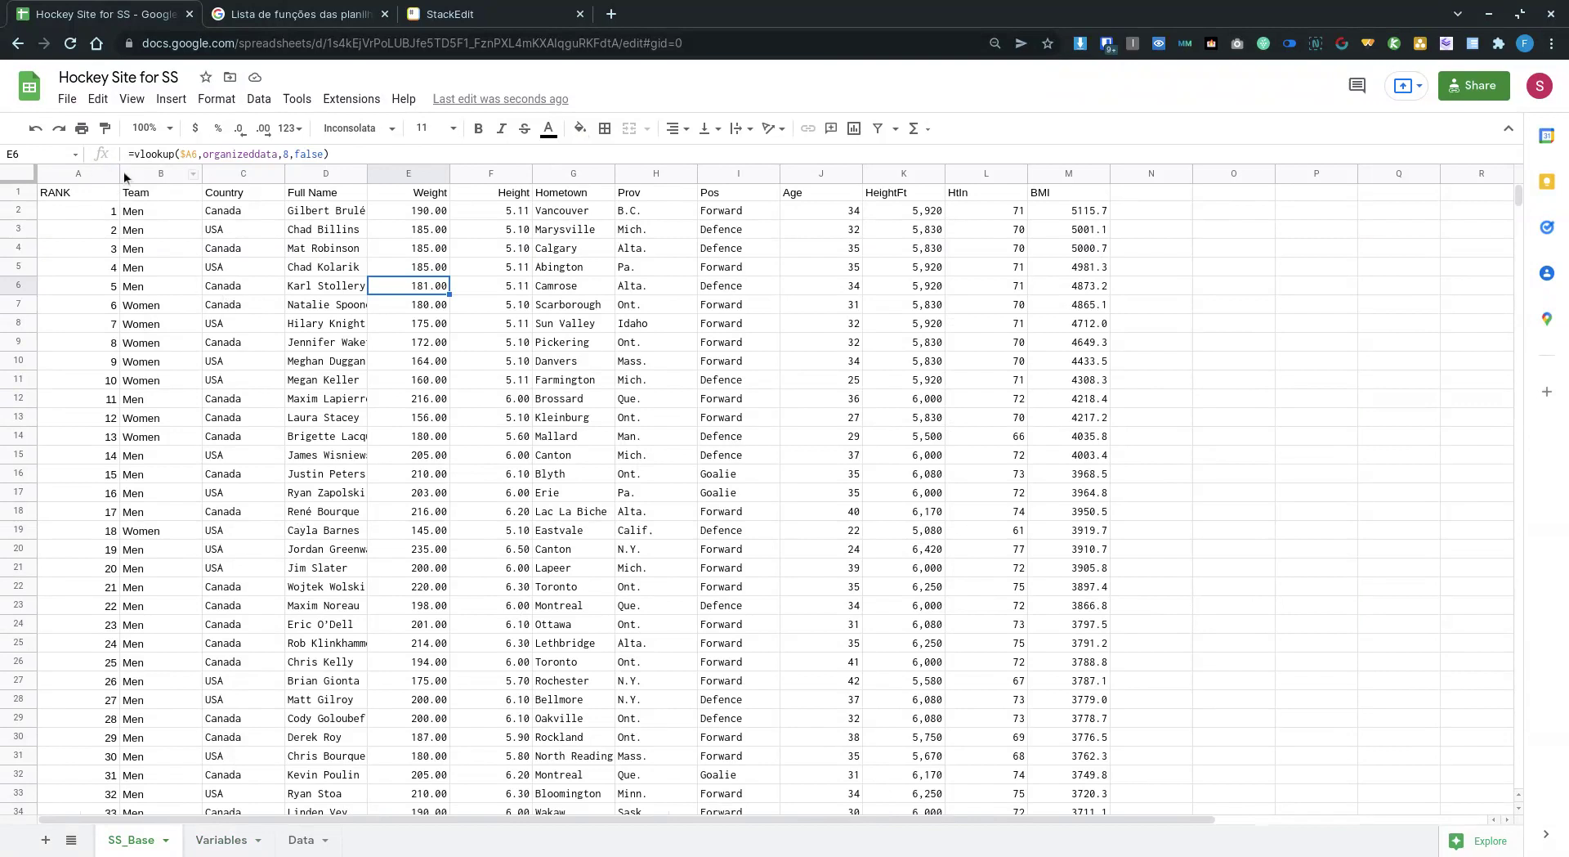
Narrow the RANK column and fit the Team, Country and Weight columns of SS_Base to their contents.
drag(119, 178, 73, 178)
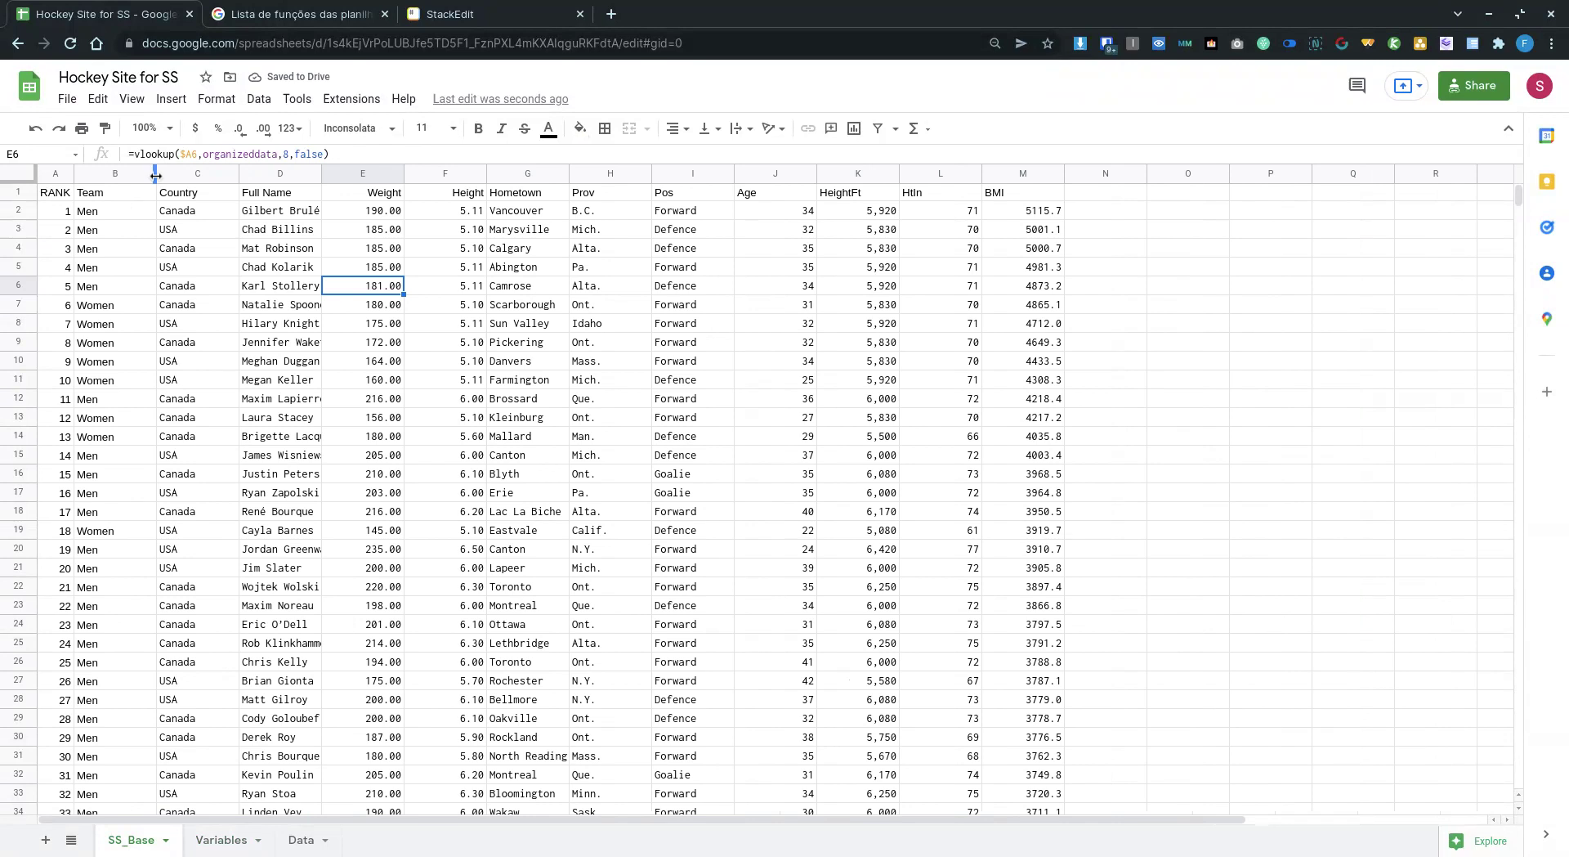
double_click(154, 176)
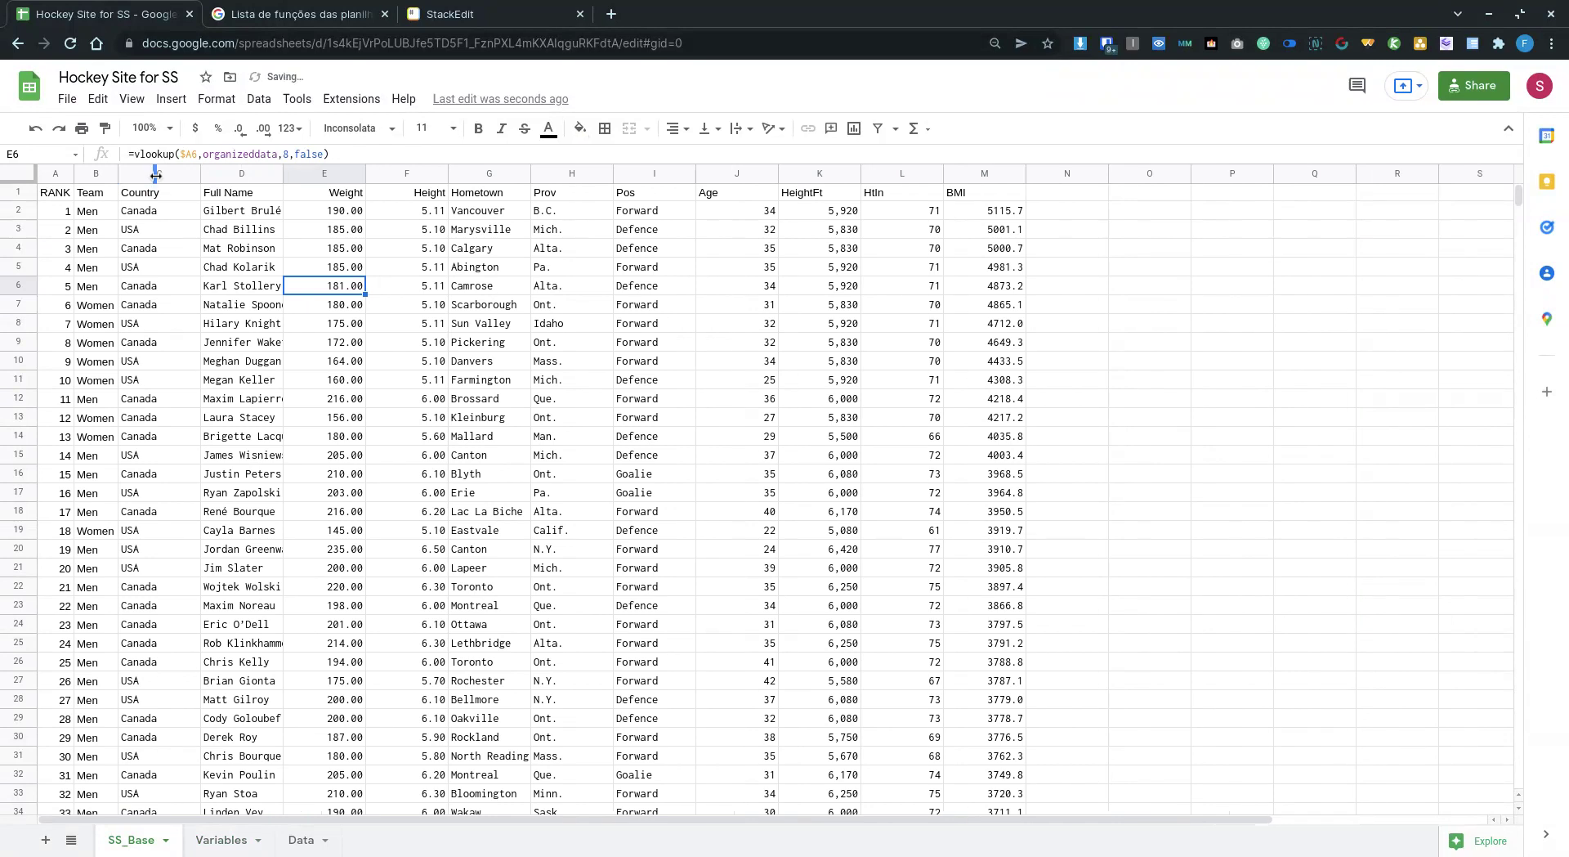
double_click(199, 174)
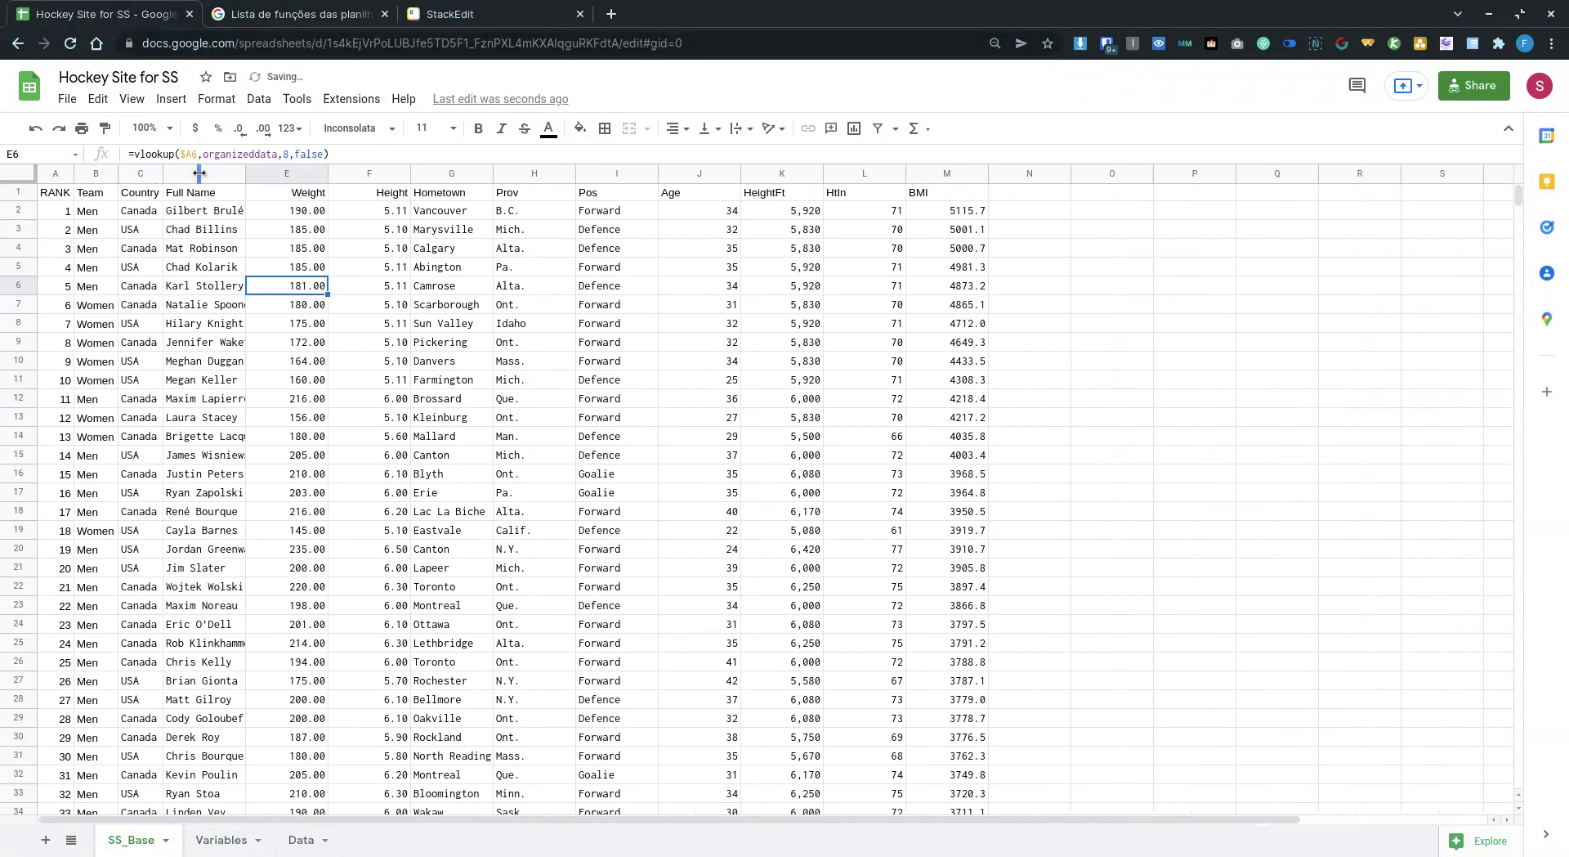
double_click(327, 173)
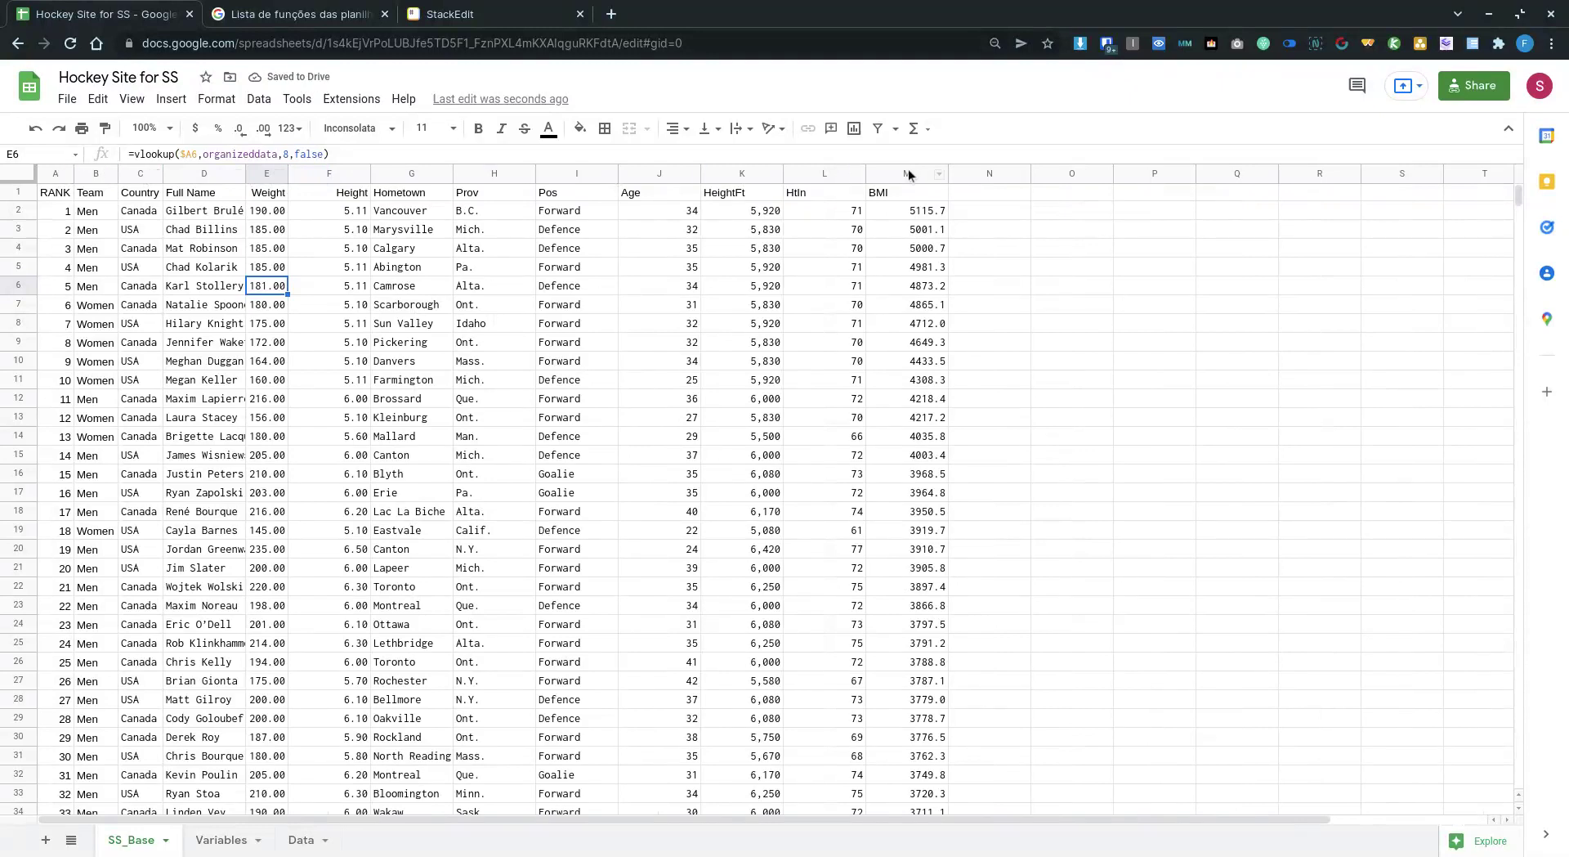
Give columns A to M of SS_Base one uniform, narrower width, and select C2.
drag(909, 169, 138, 174)
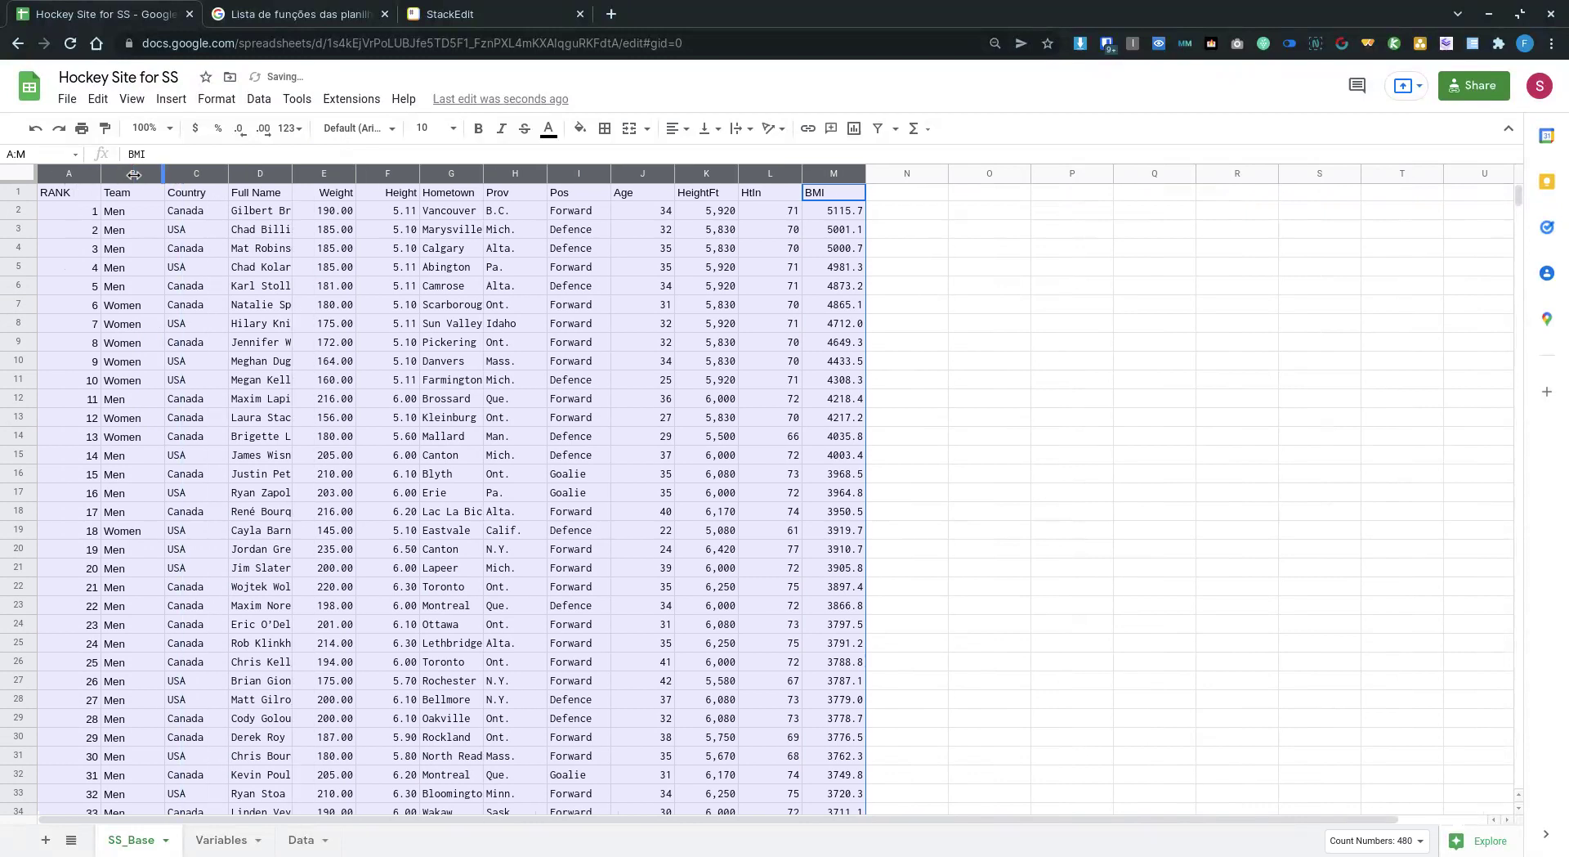
click(80, 212)
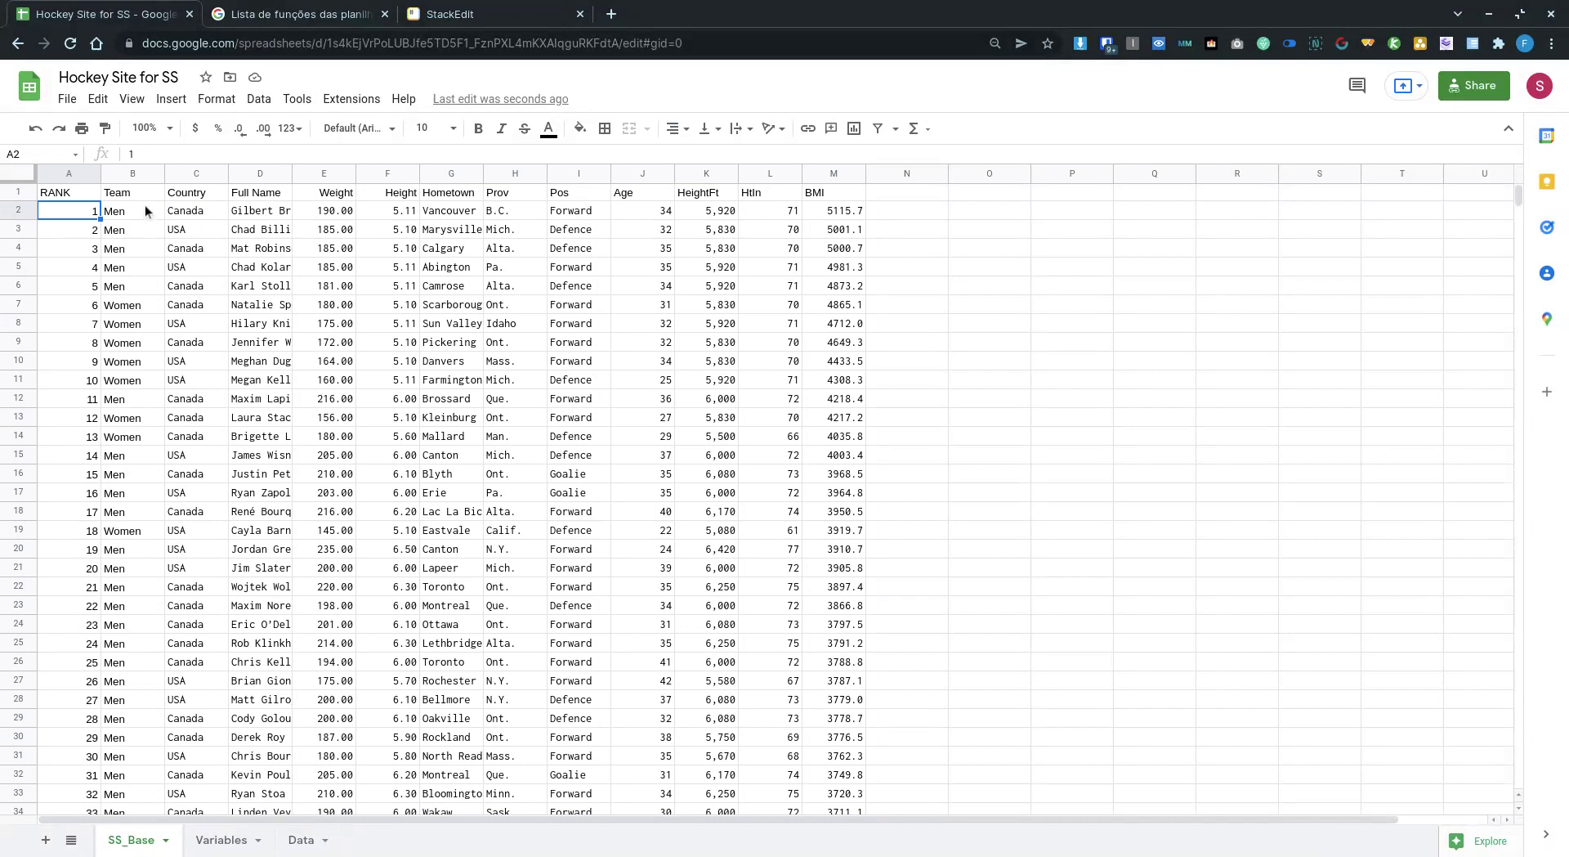
click(187, 216)
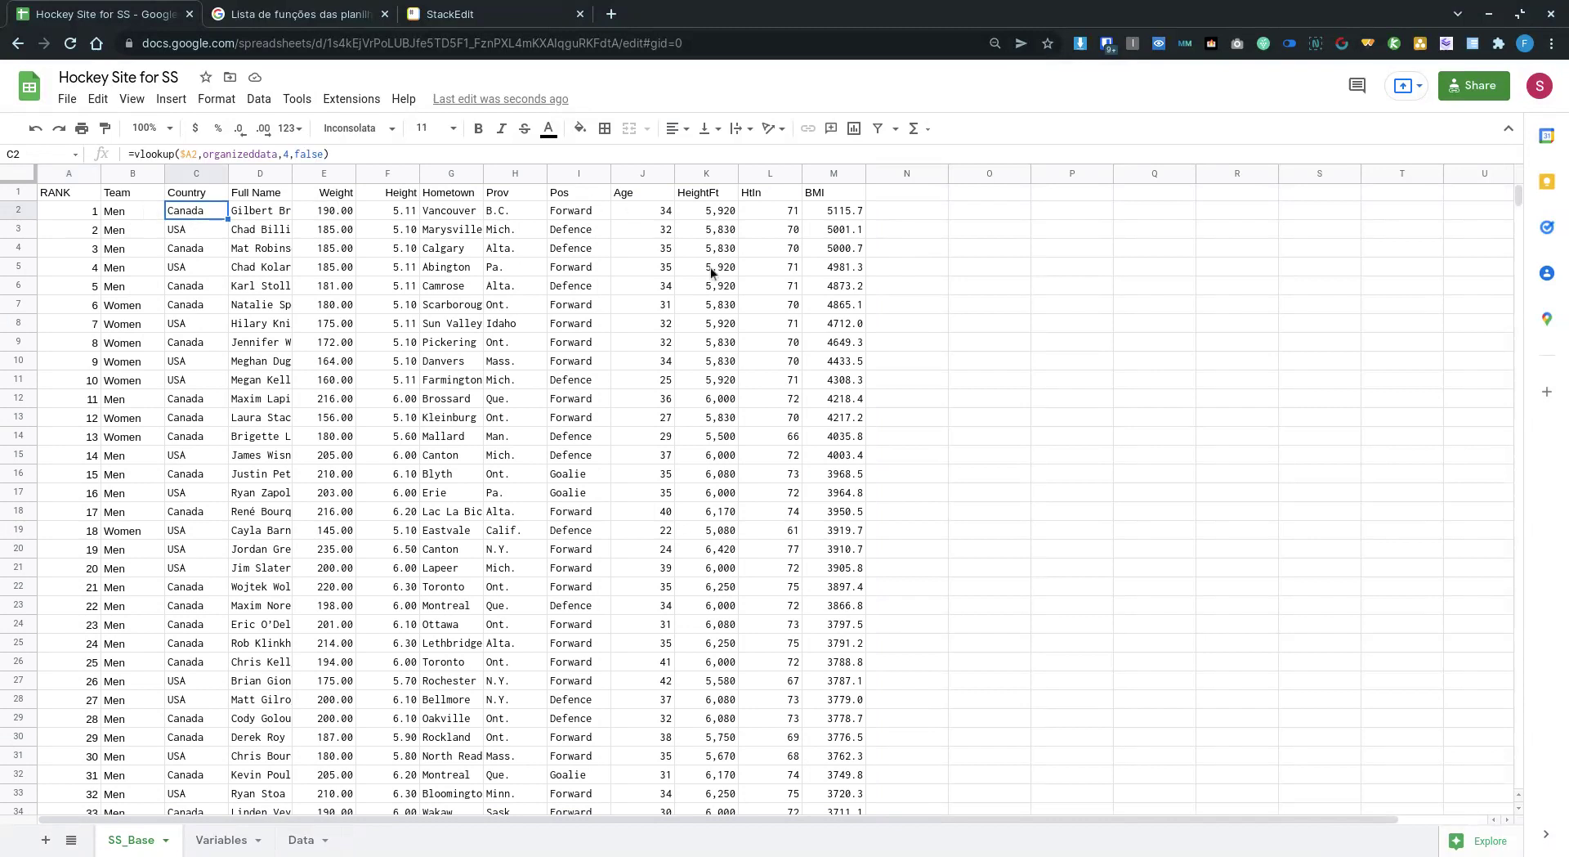
Fit the Hometown column of SS_Base to its contents and check the rows below.
scroll(792, 327, down, 2)
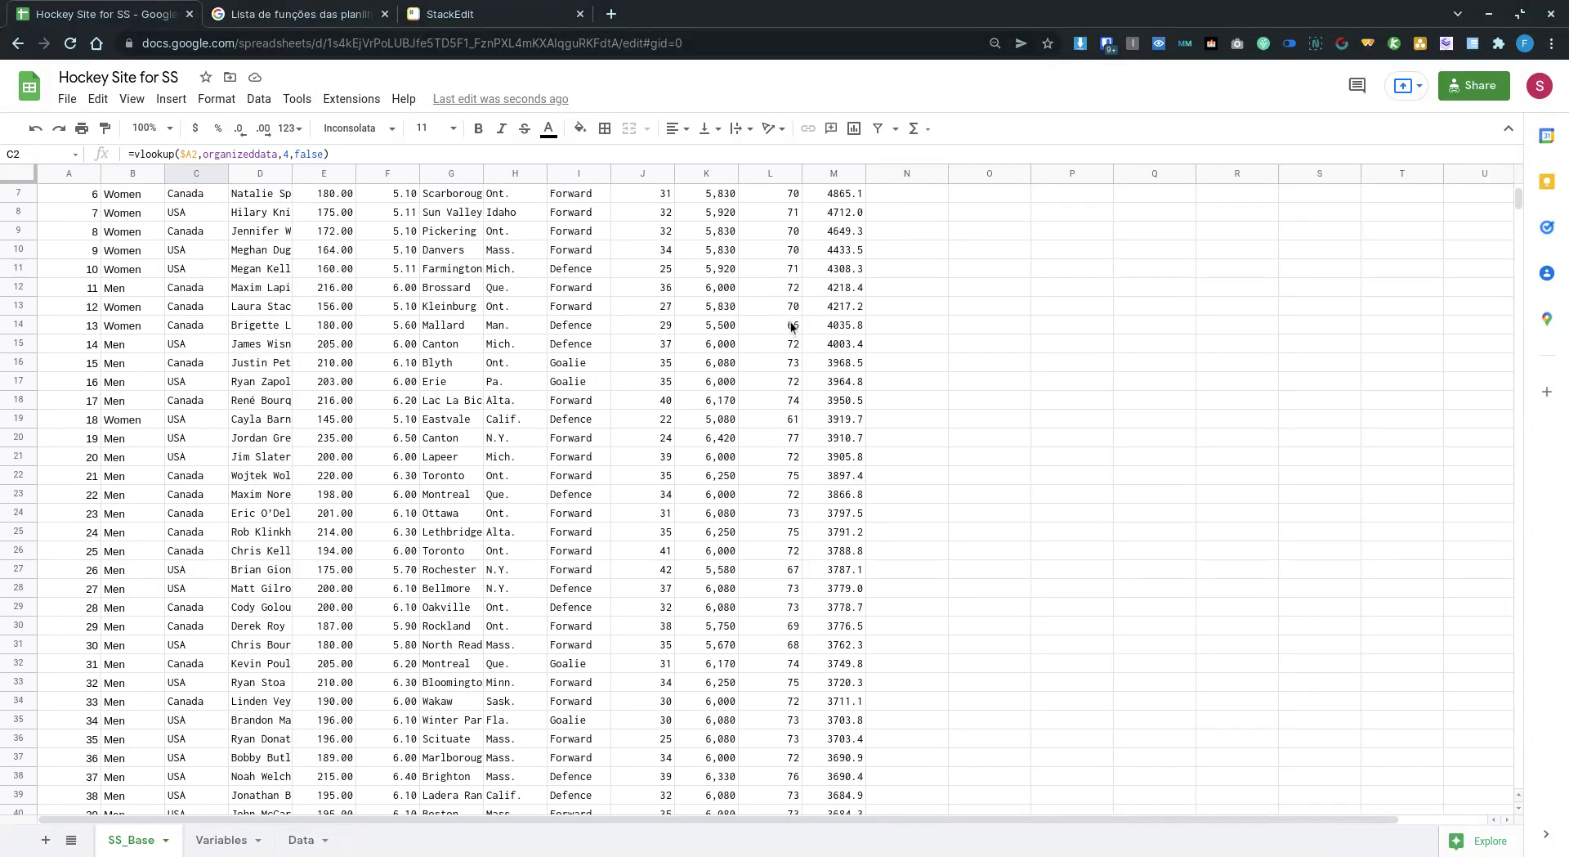
scroll(791, 327, down, 1)
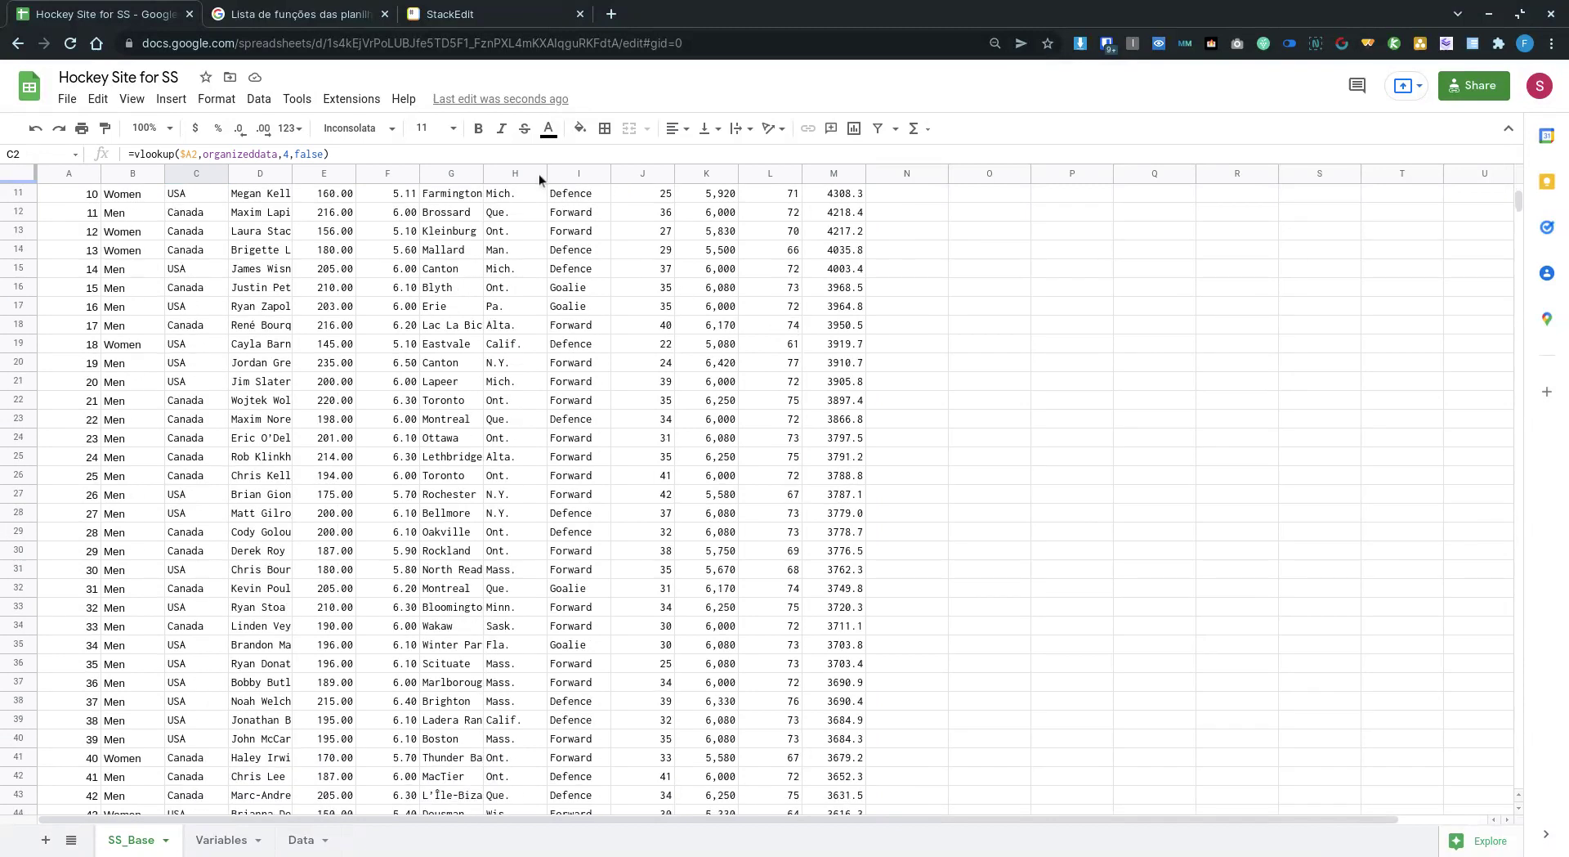
double_click(483, 175)
scroll(512, 292, up, 1)
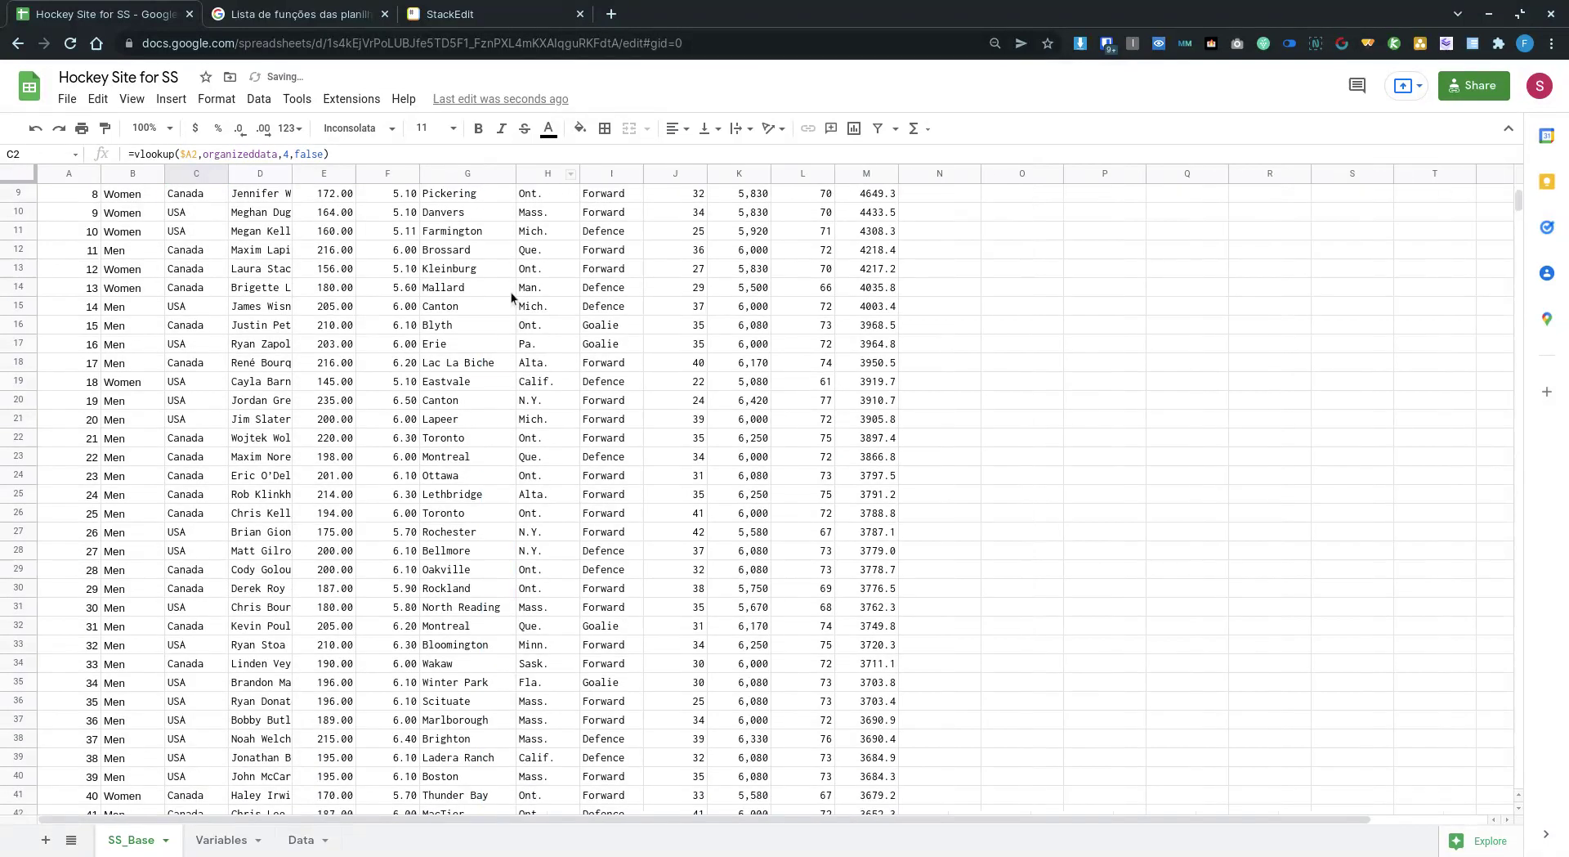
scroll(507, 298, up, 3)
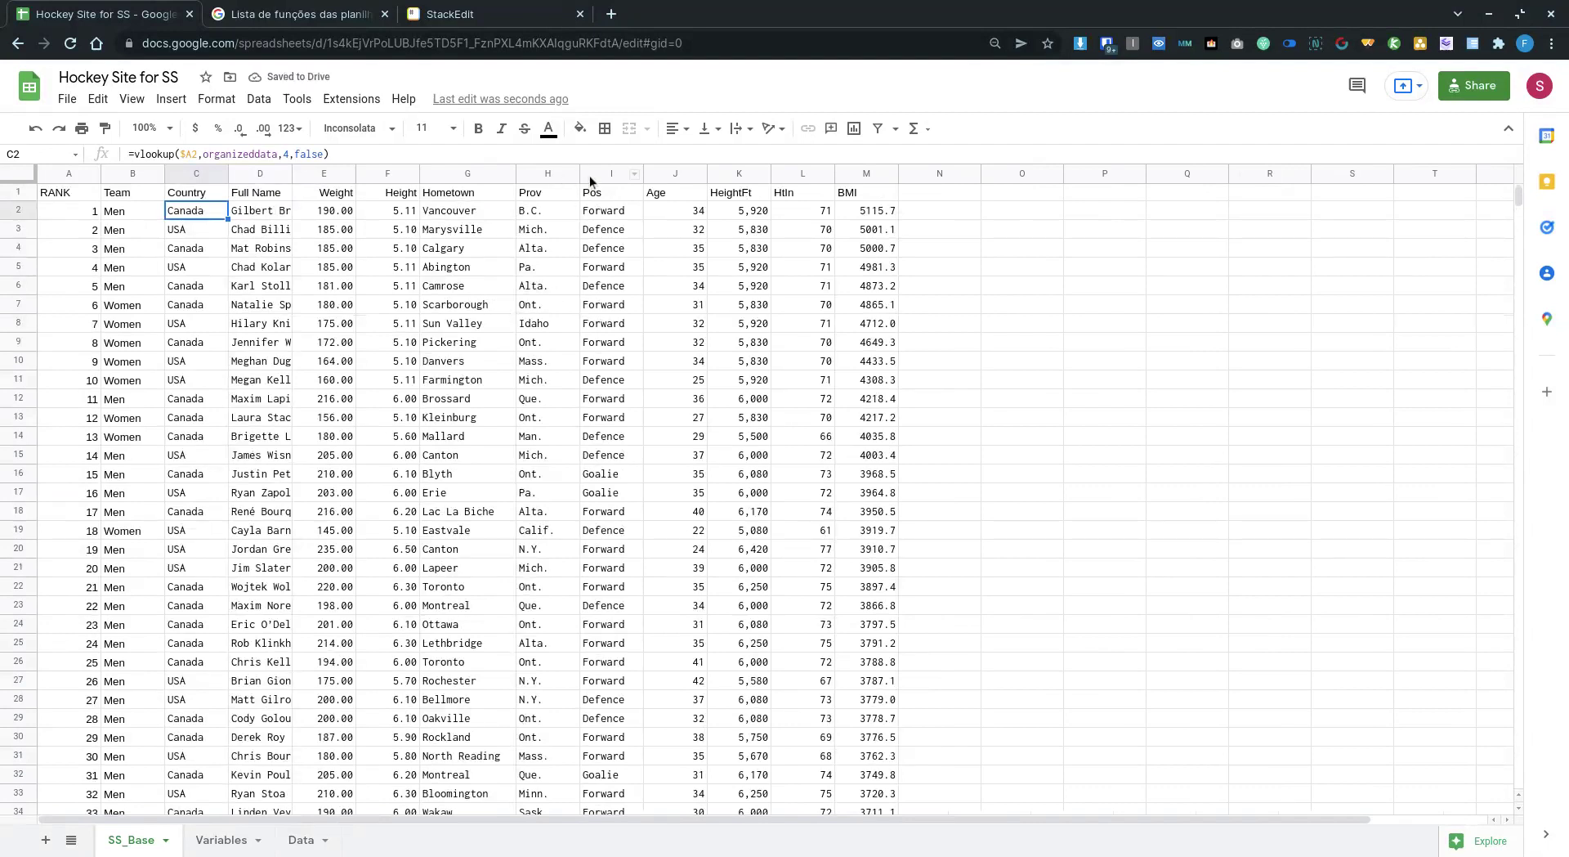
scroll(792, 389, down, 8)
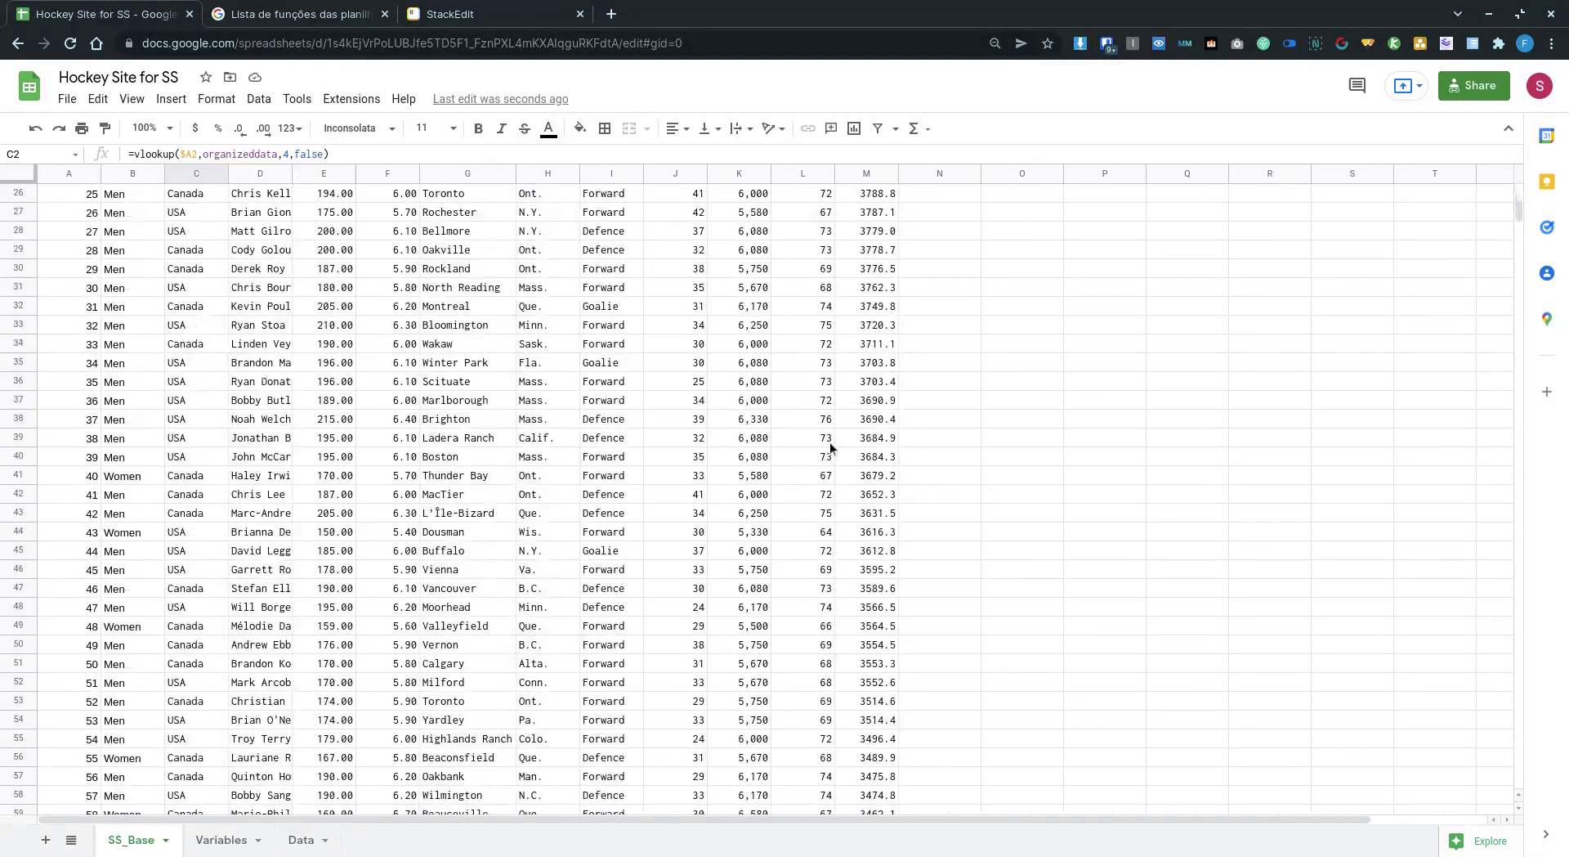
scroll(830, 442, up, 8)
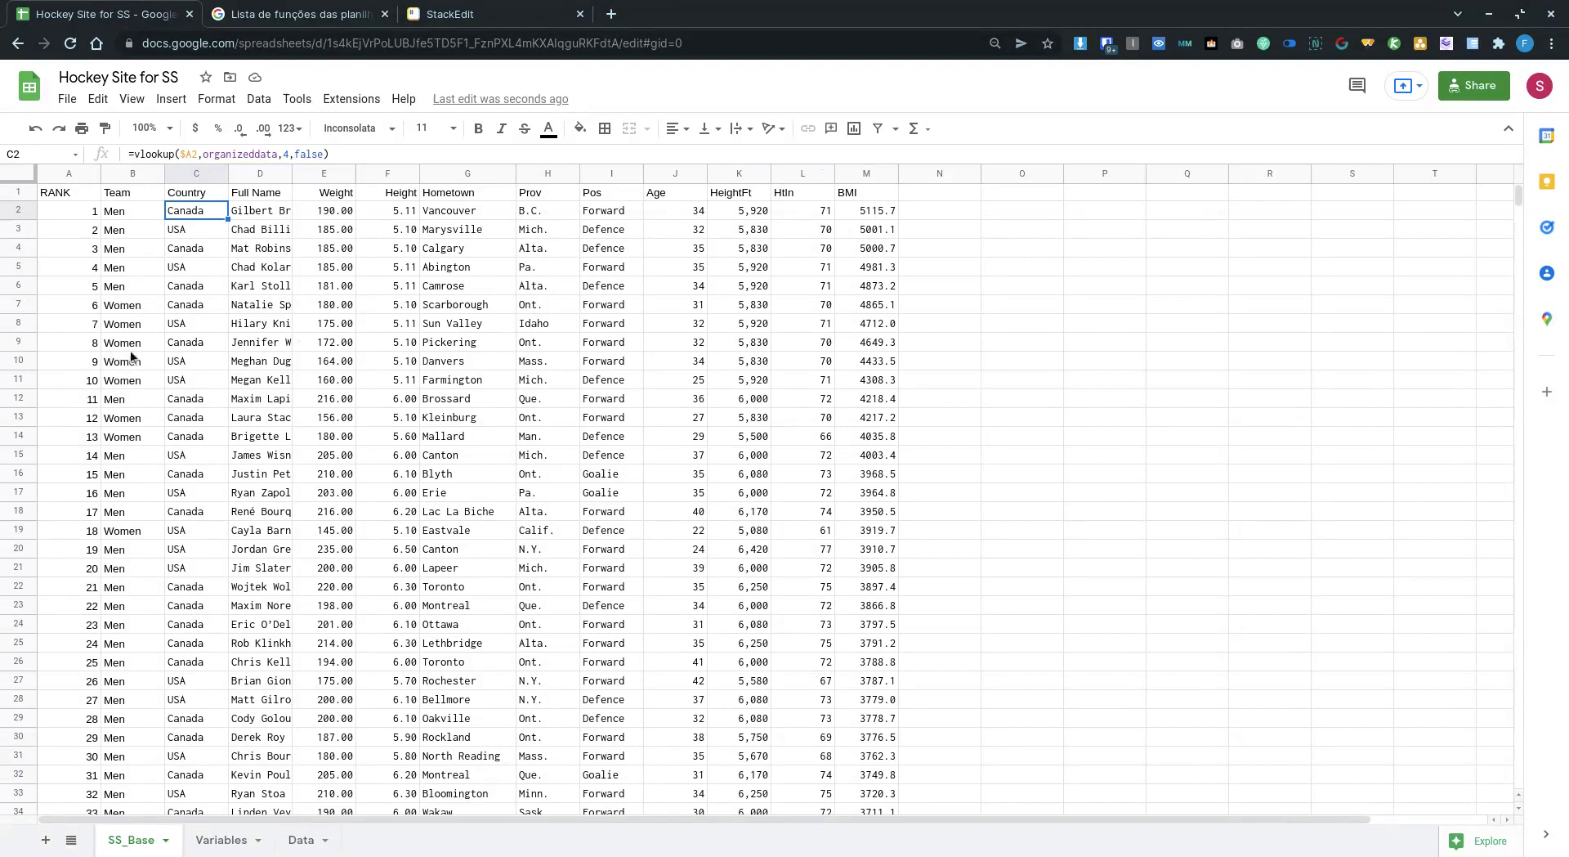
Center the contents of the RANK column in SS_Base horizontally, and select A2.
click(71, 171)
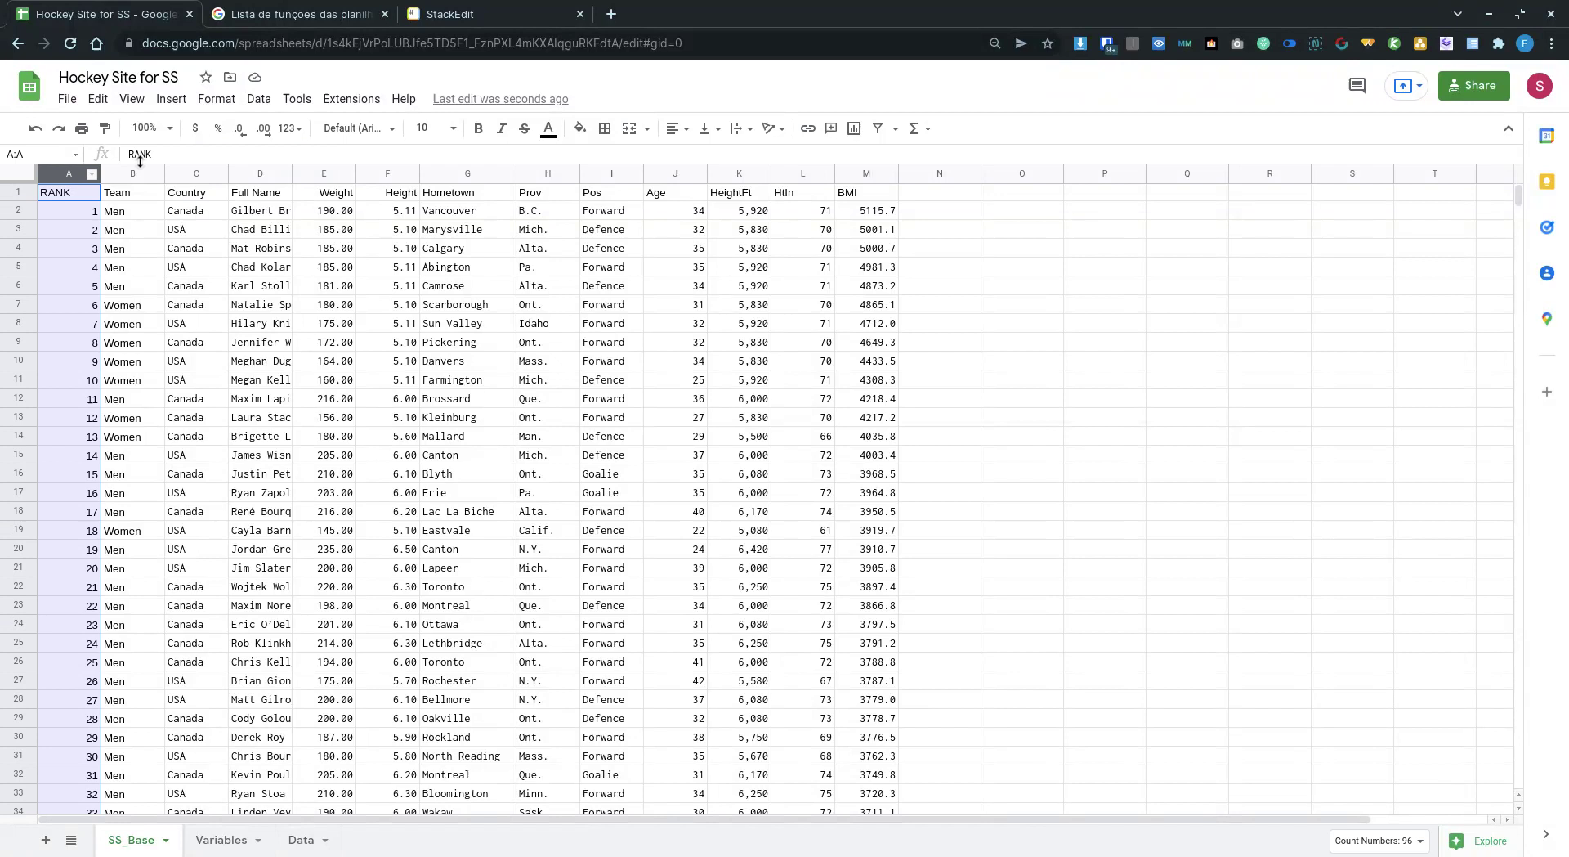
click(675, 131)
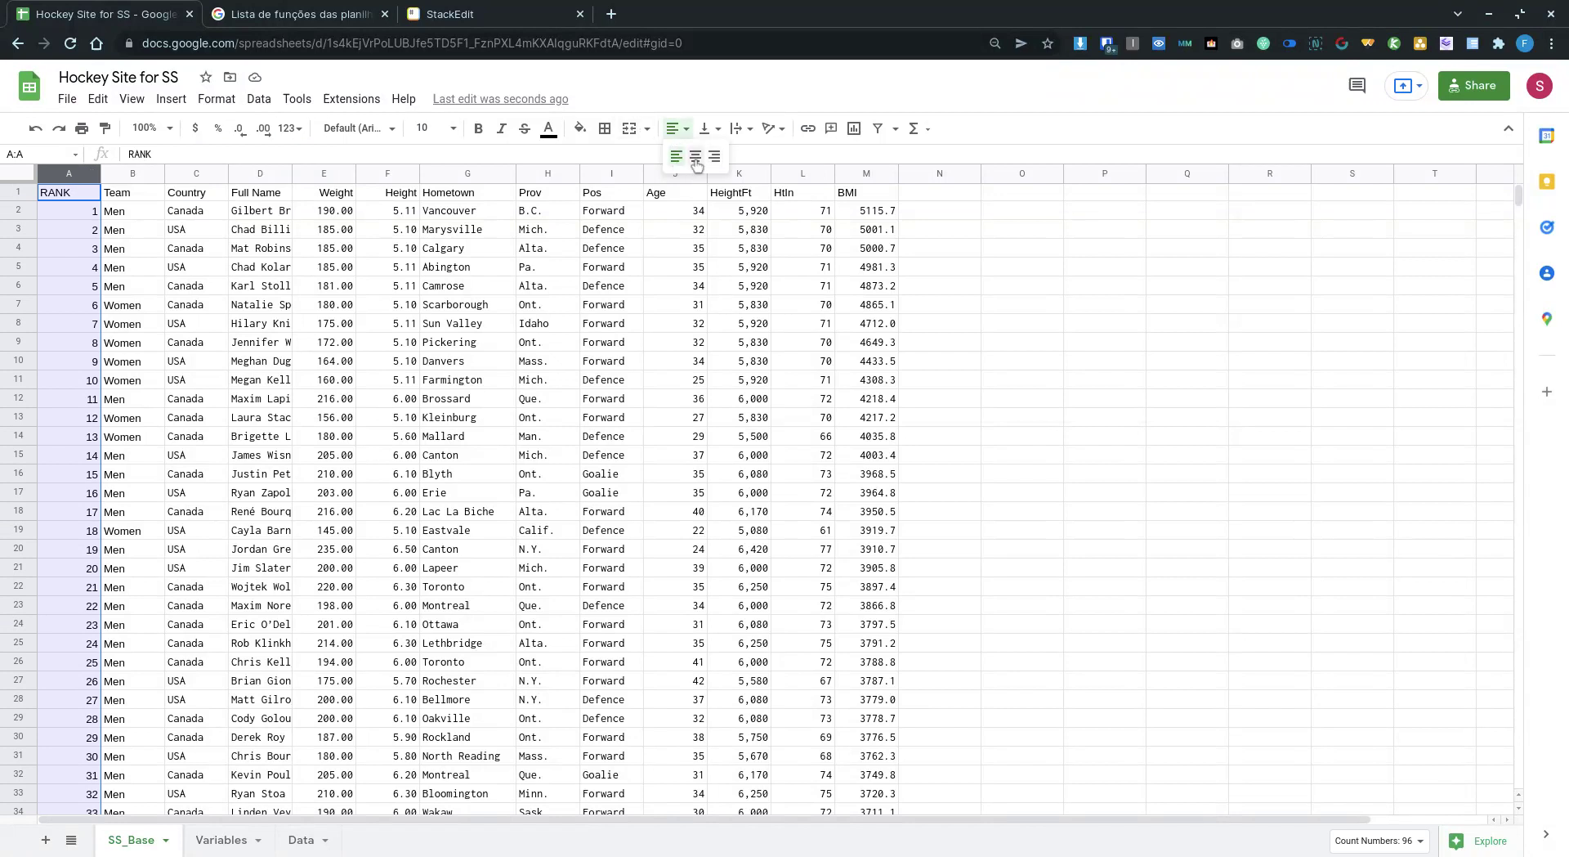
click(696, 156)
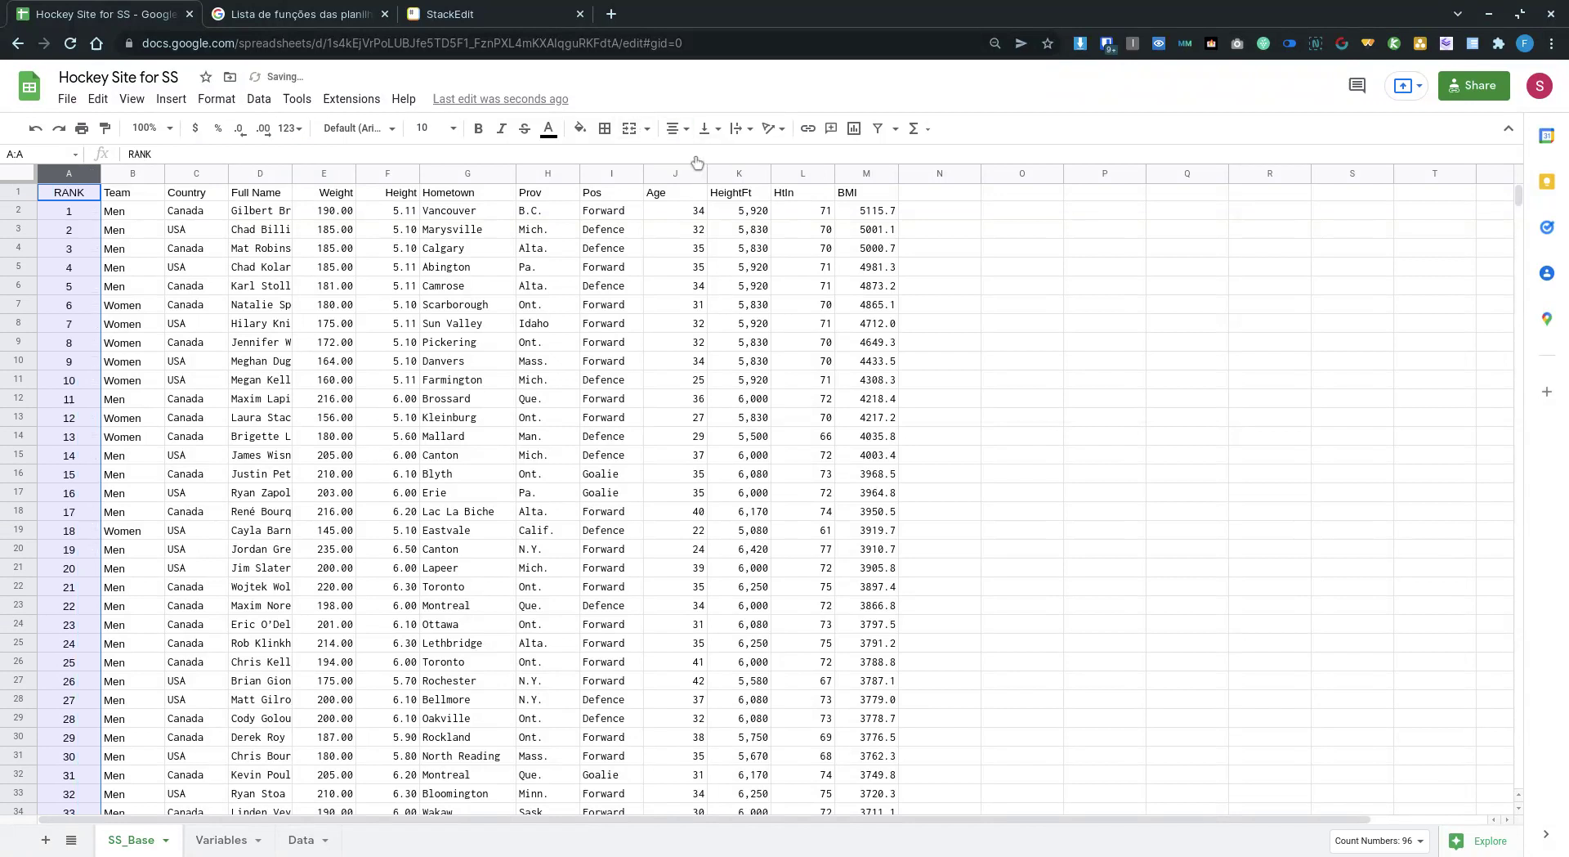
click(76, 217)
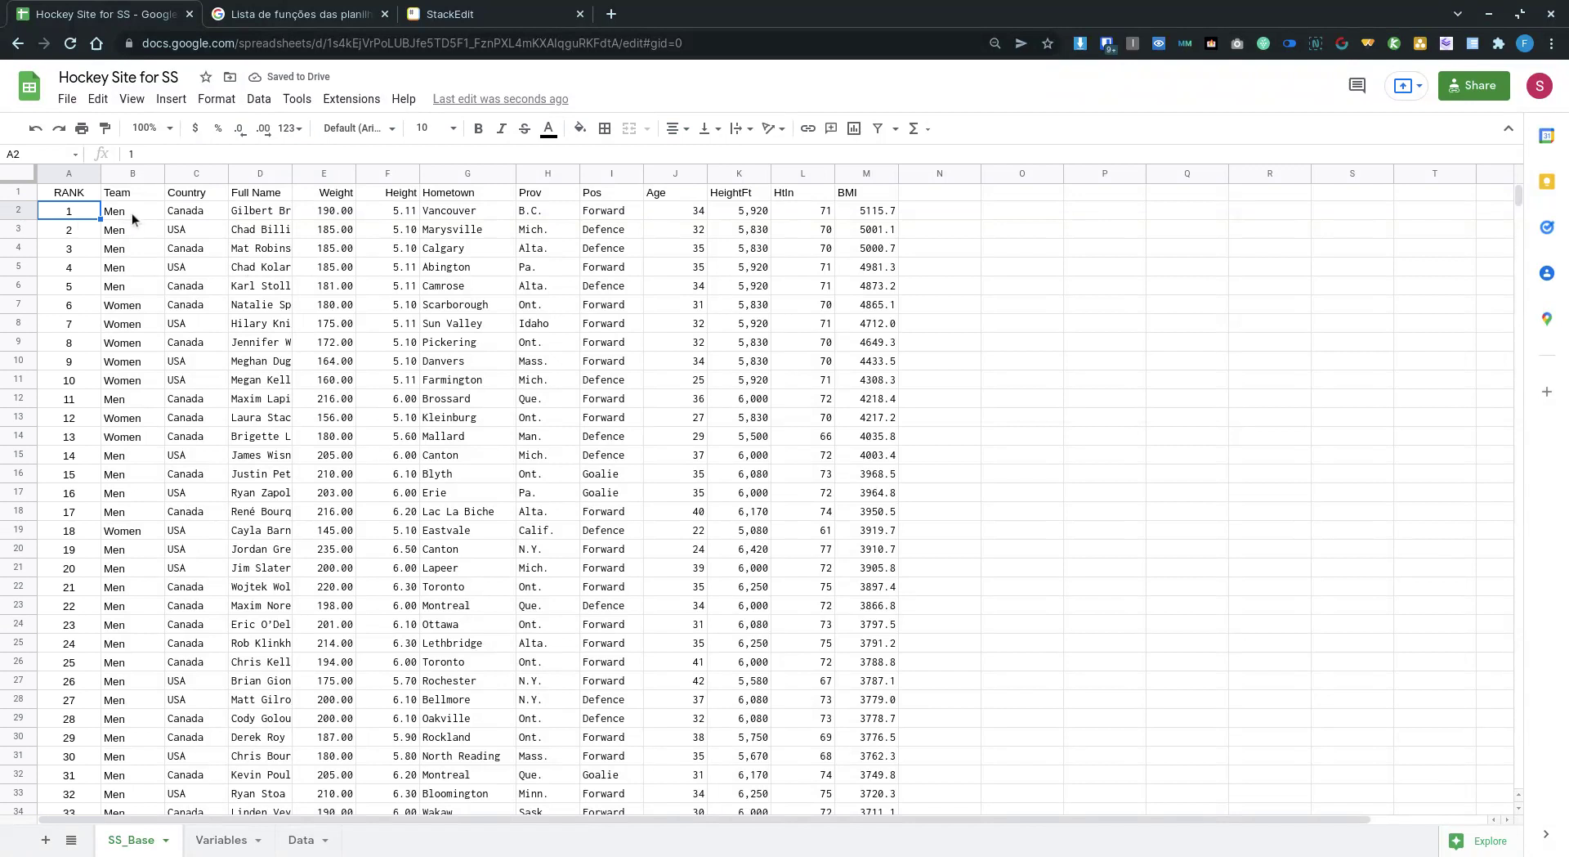
Fit the Full Name column to its contents and select the whole Height column.
double_click(291, 170)
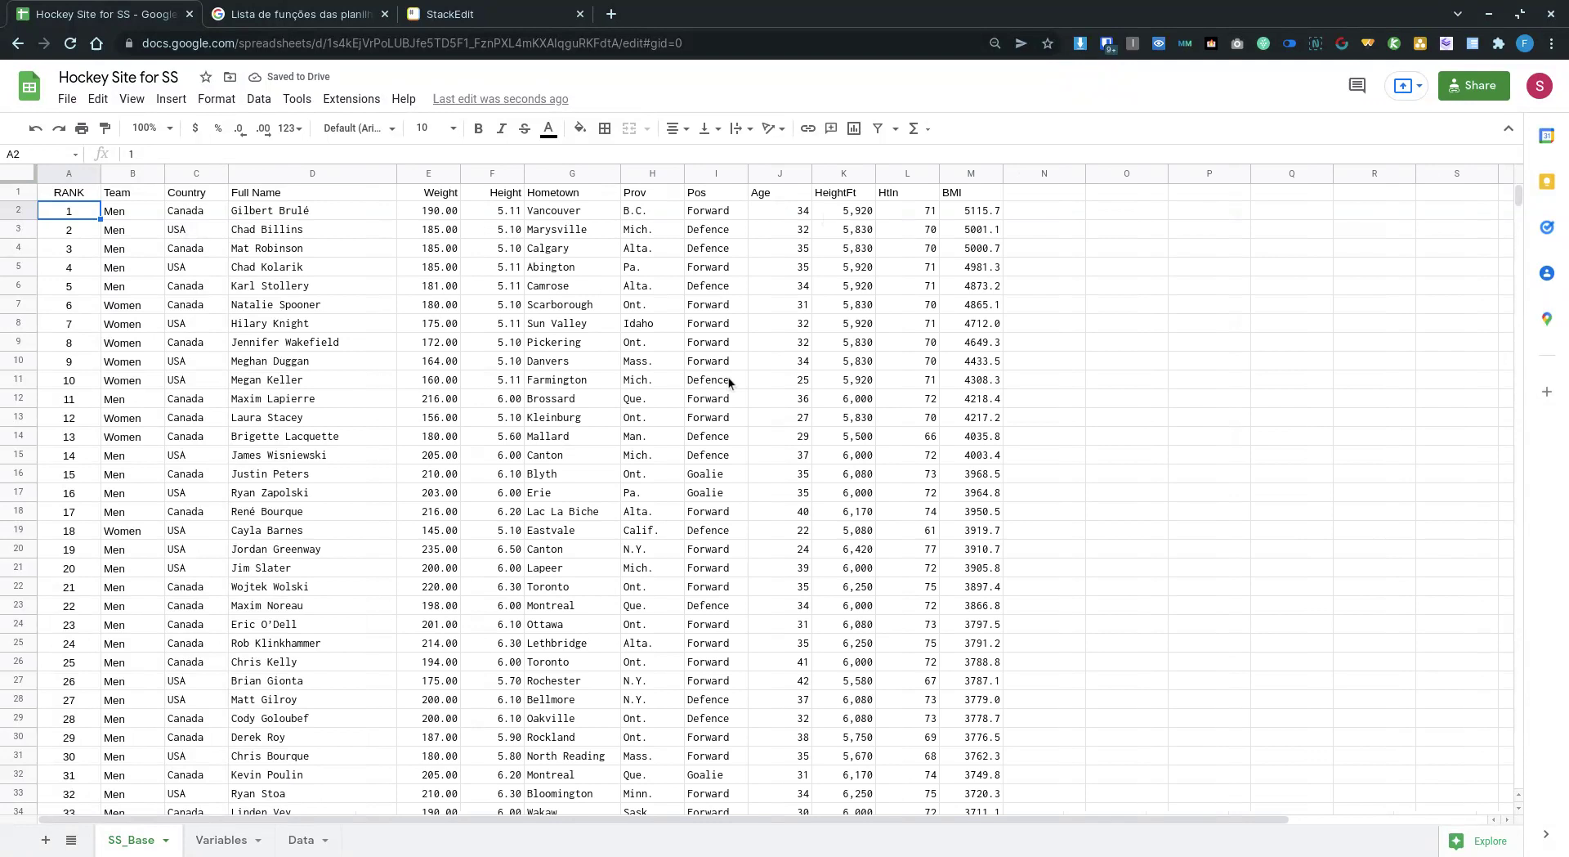
click(490, 175)
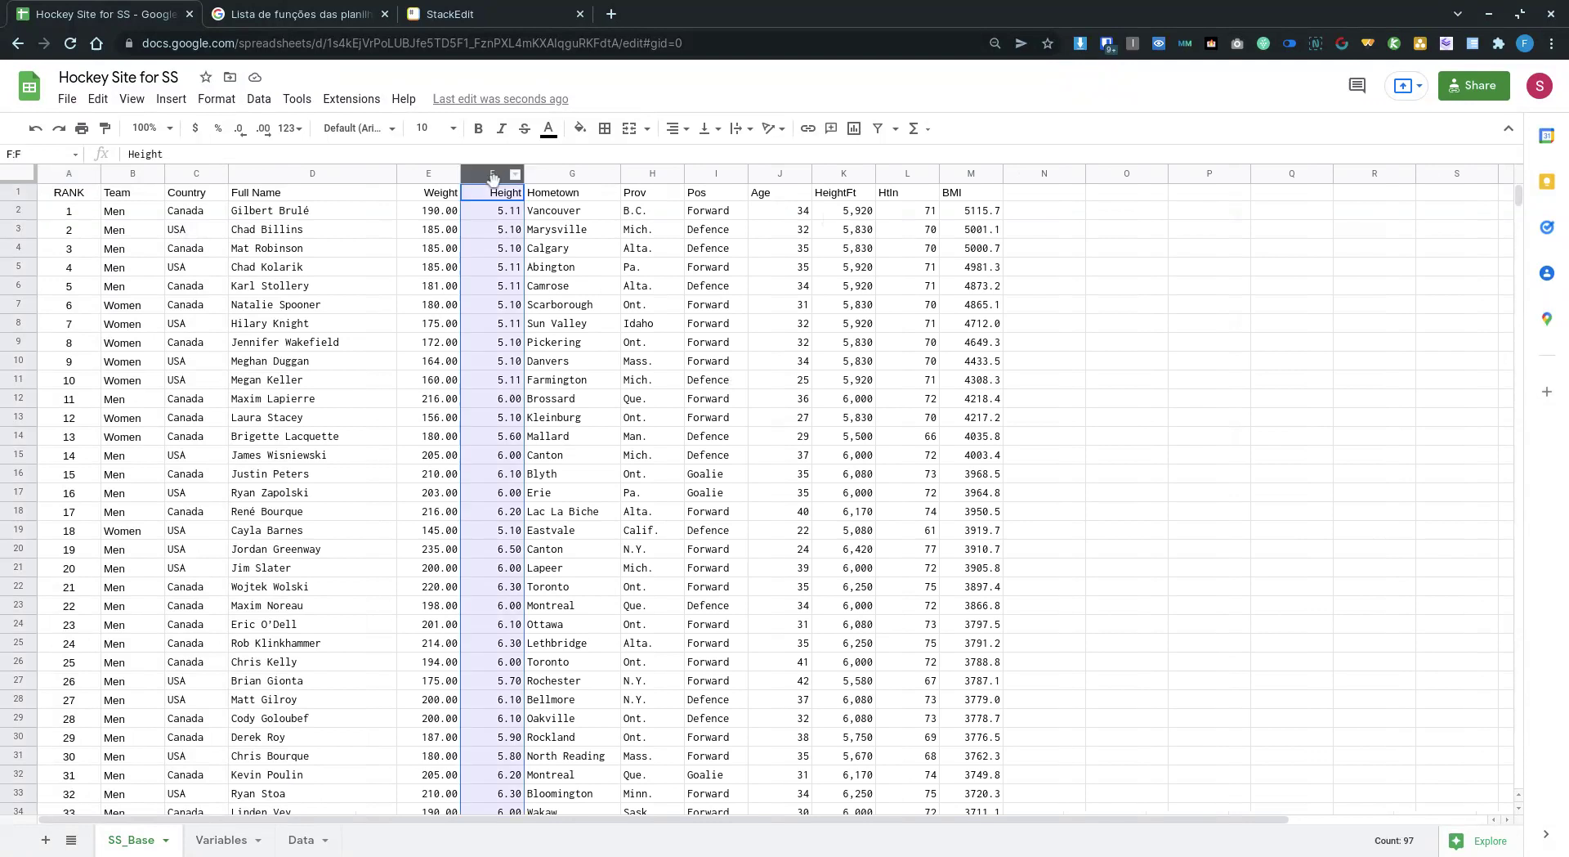